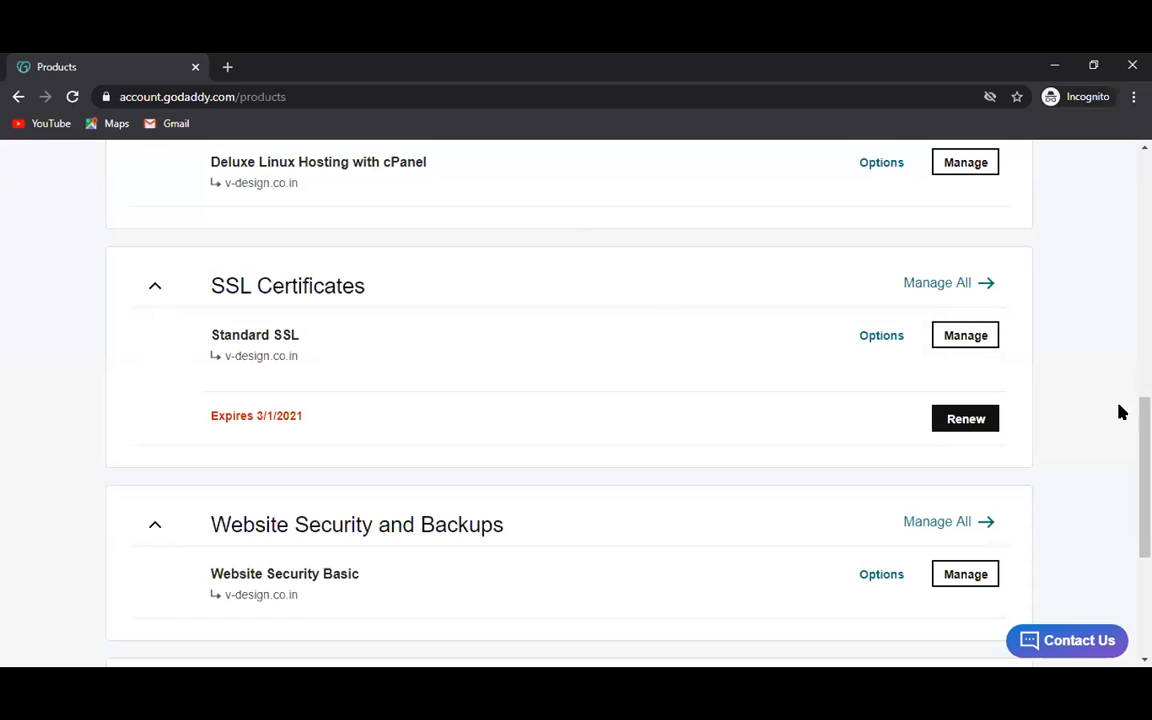
# Open the My Hosting dashboard for the v-design.co.in Deluxe Linux Hosting with cPanel plan via Manage.
pyautogui.scroll(4, 576, 400)
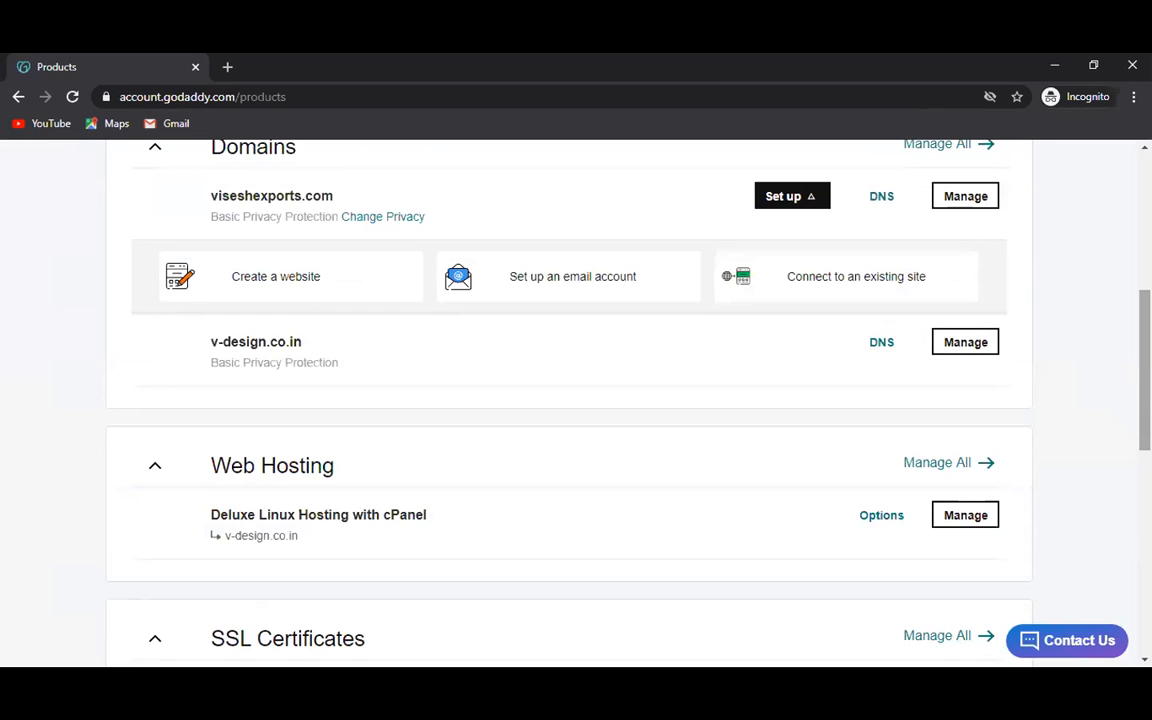
pyautogui.scroll(3, 576, 400)
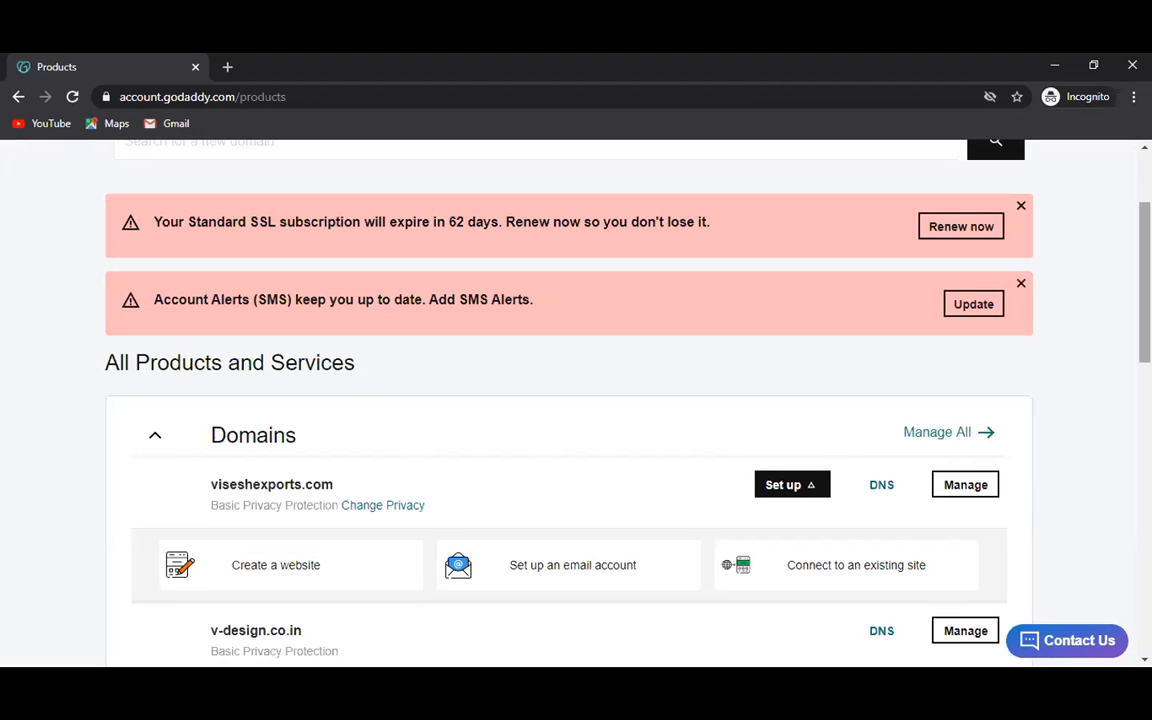
pyautogui.scroll(-3, 576, 400)
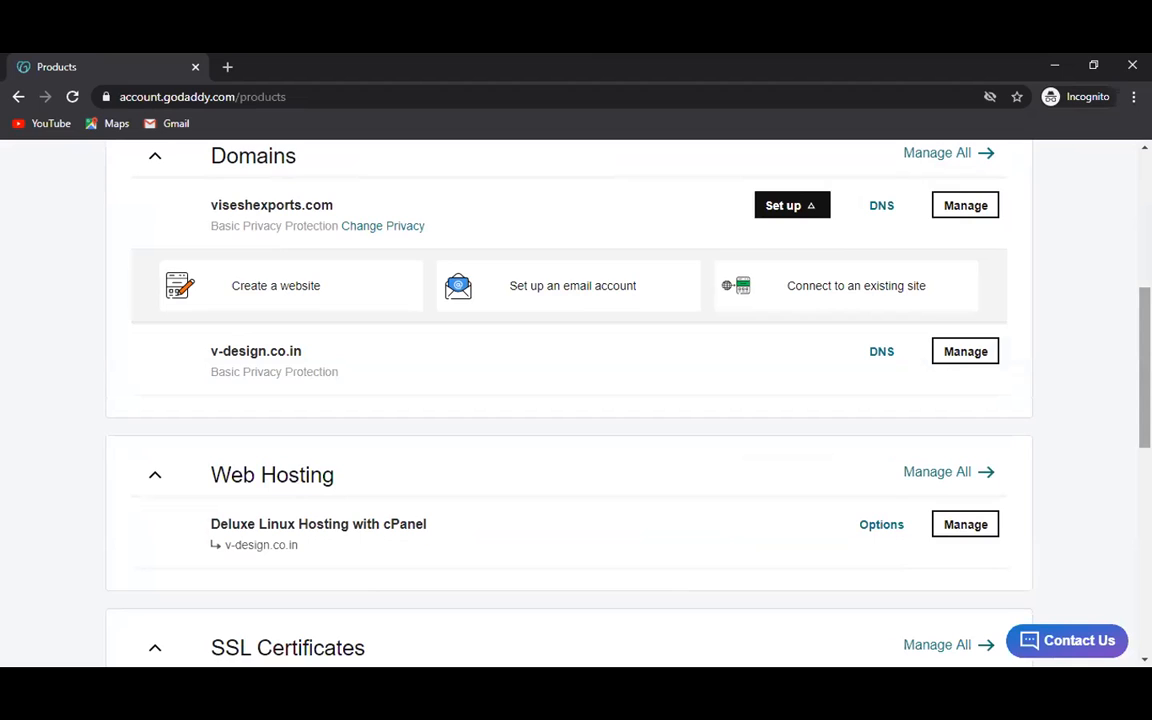
pyautogui.scroll(-1, 566, 400)
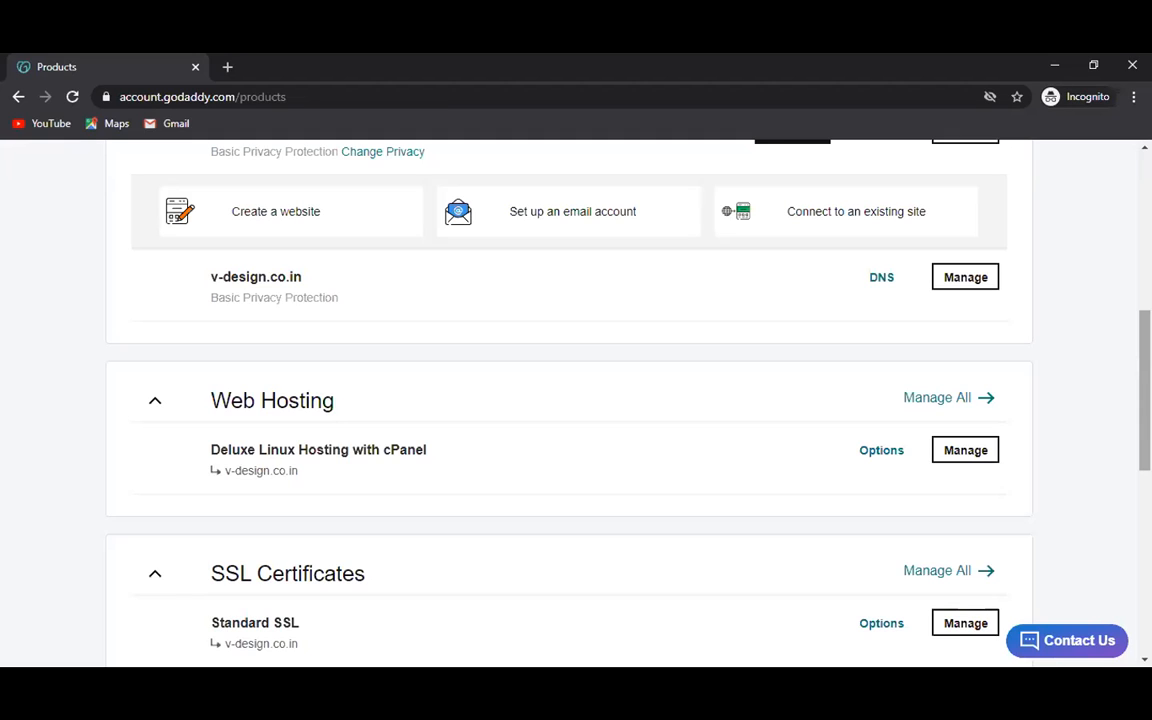
pyautogui.scroll(-3, 576, 400)
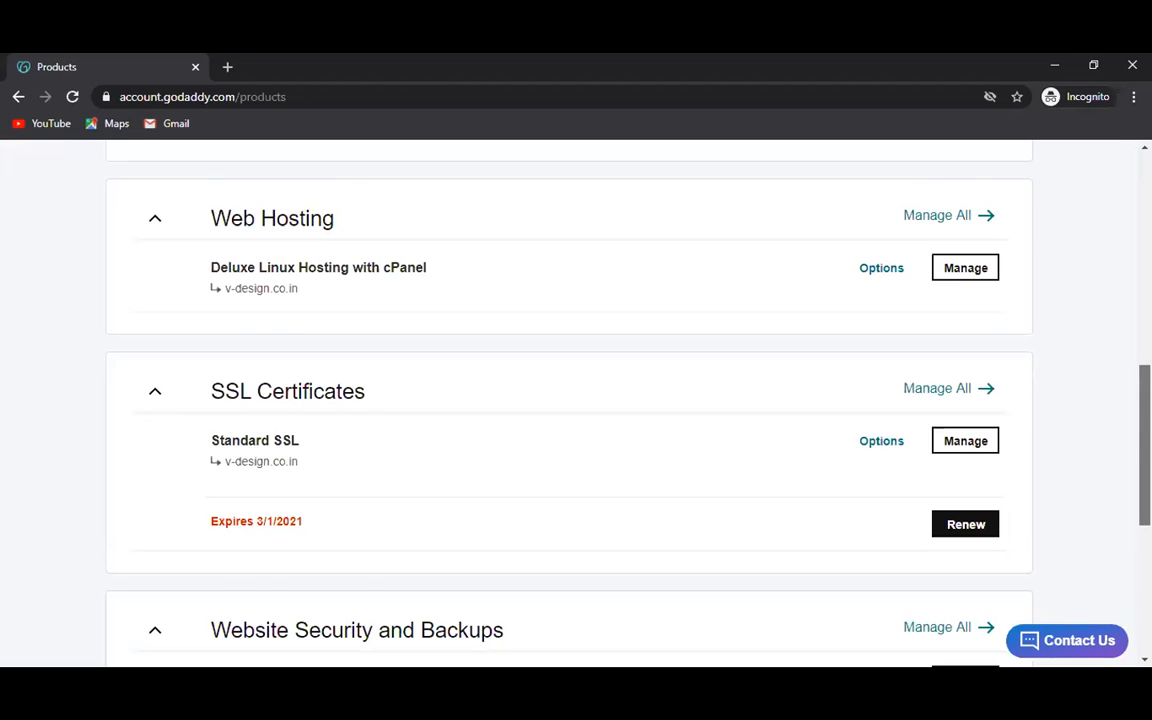
pyautogui.scroll(-3, 568, 400)
pyautogui.scroll(1, 568, 400)
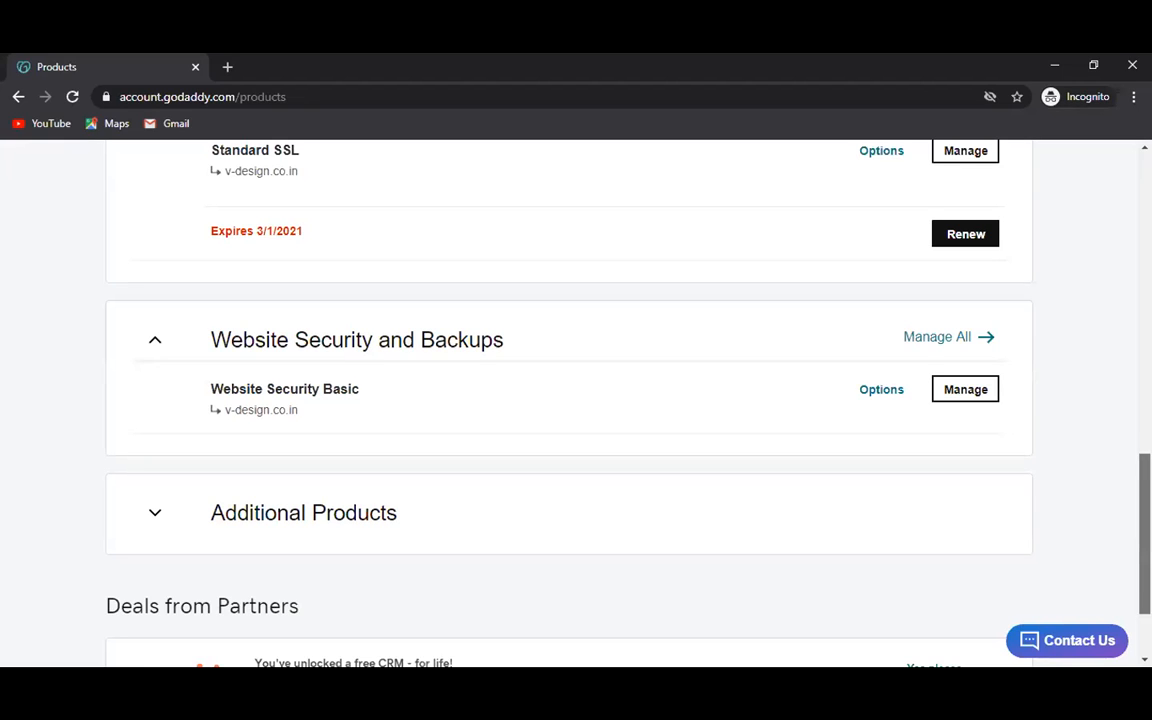
pyautogui.scroll(-2, 568, 400)
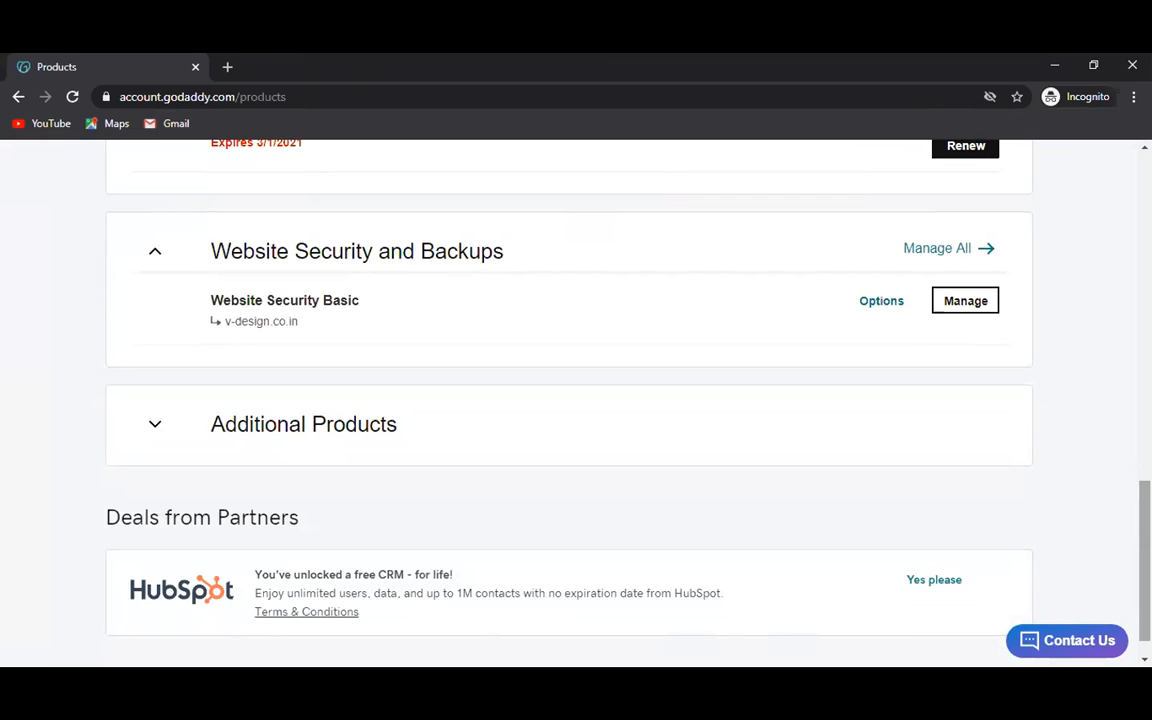
pyautogui.scroll(5, 576, 400)
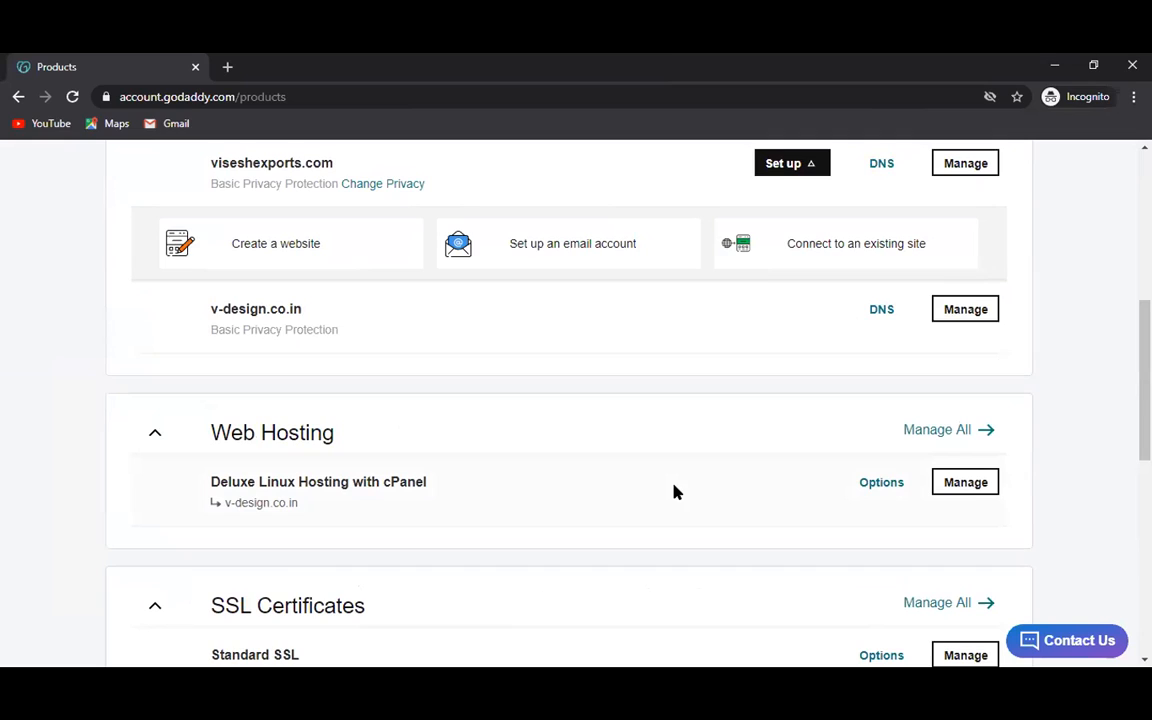
pyautogui.click(951, 483)
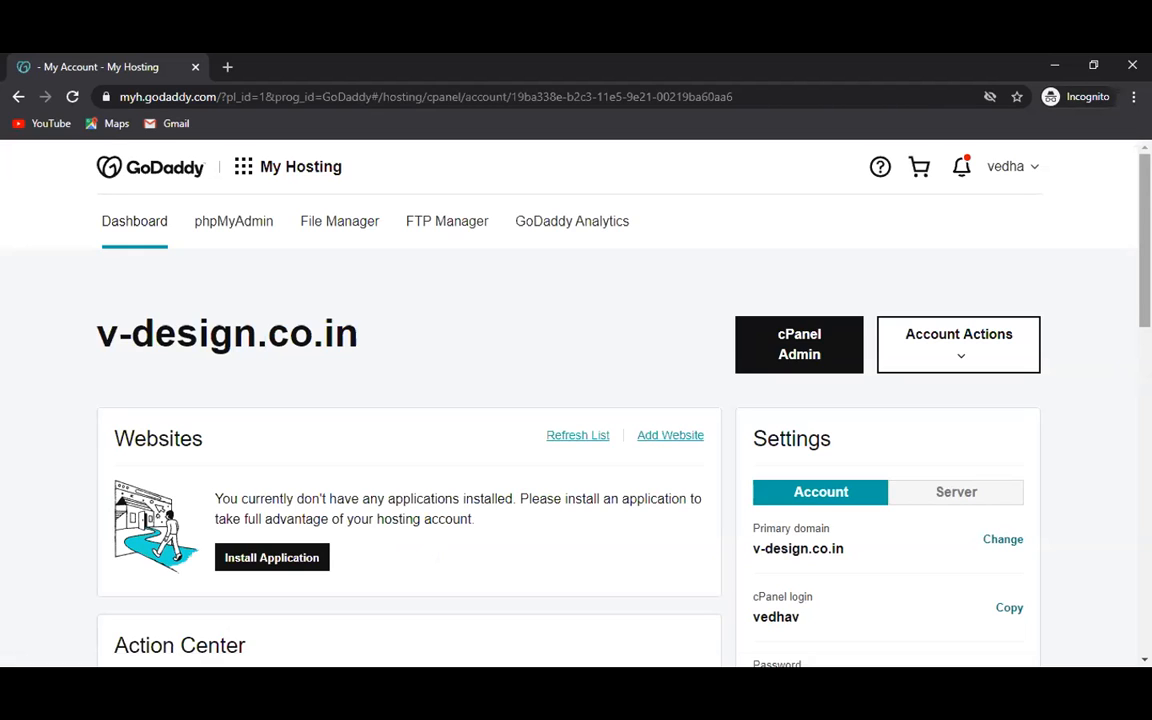
pyautogui.scroll(-3, 576, 400)
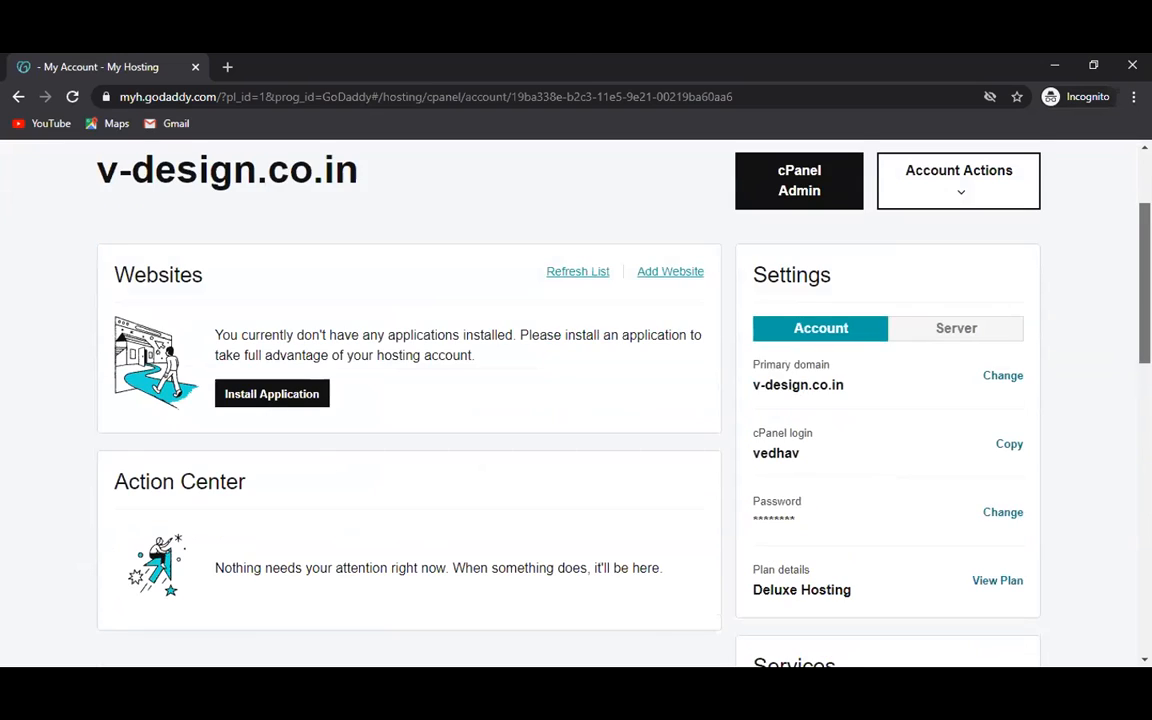
pyautogui.scroll(-4, 576, 400)
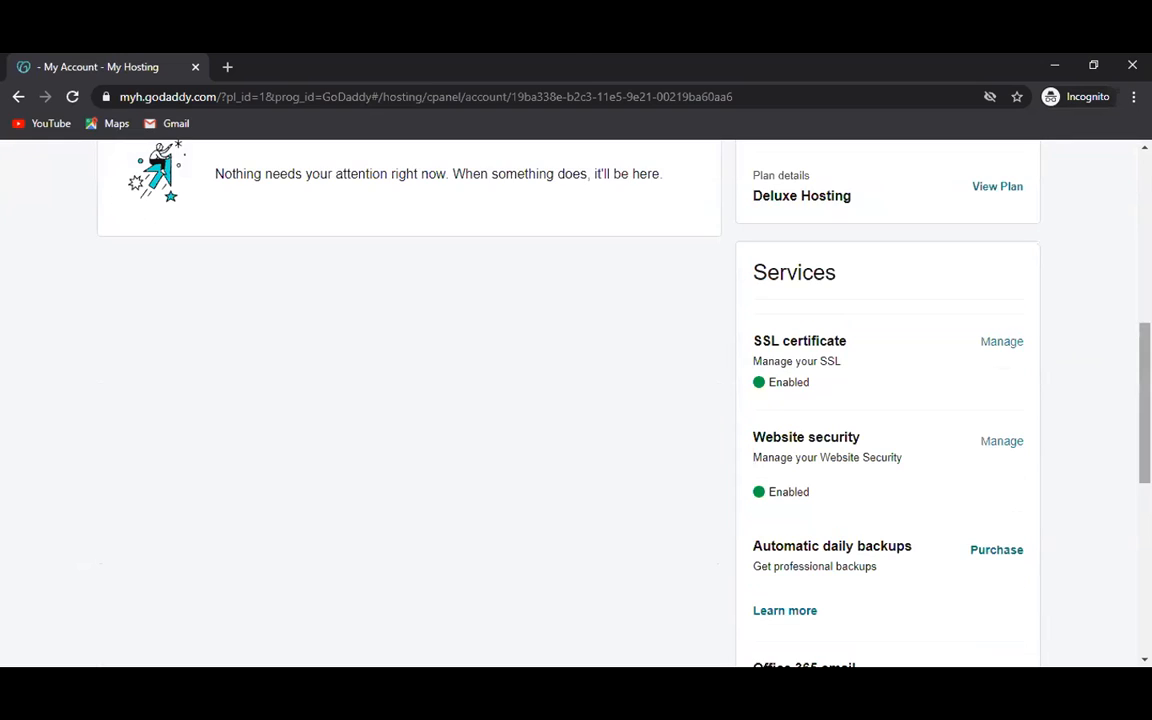
pyautogui.scroll(8, 576, 400)
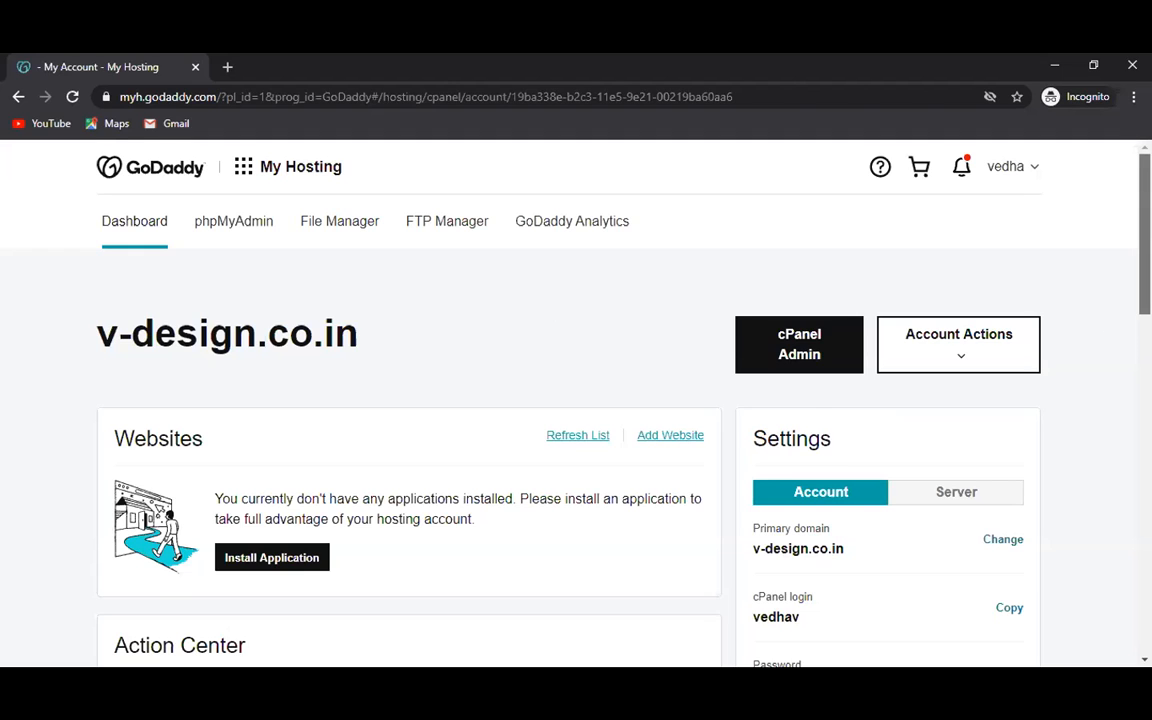
# Launch cPanel File Manager in a new tab from the v-design.co.in hosting dashboard.
pyautogui.scroll(-2, 576, 400)
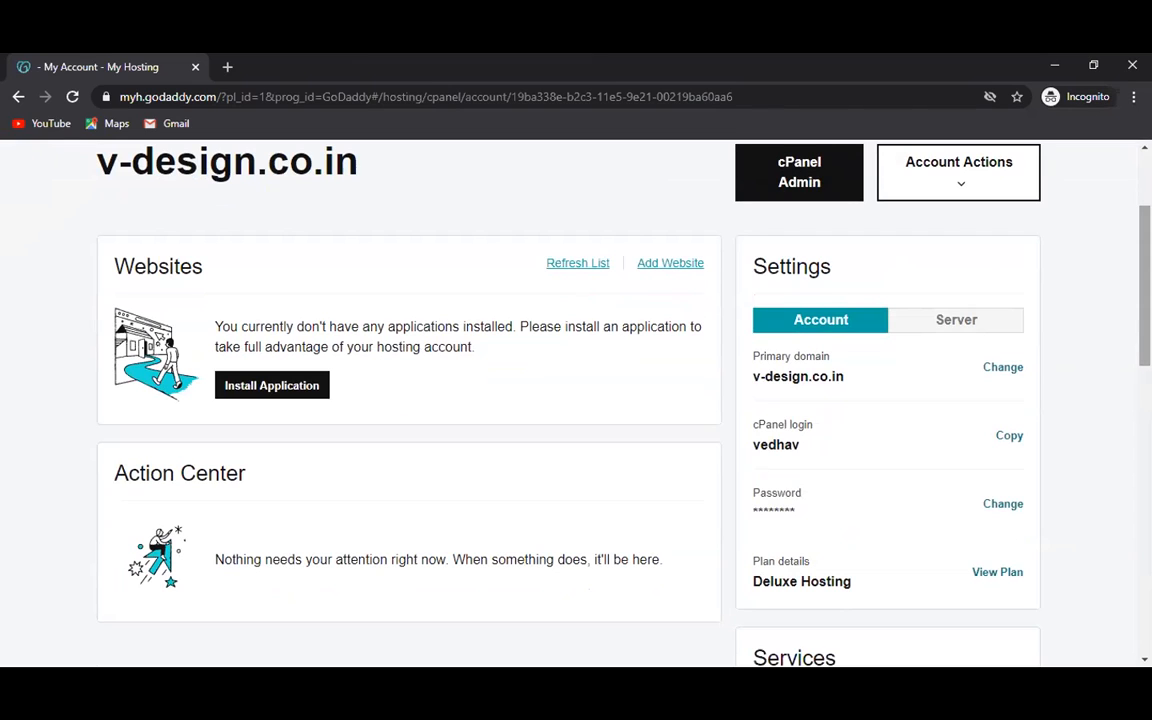
pyautogui.scroll(-1, 576, 400)
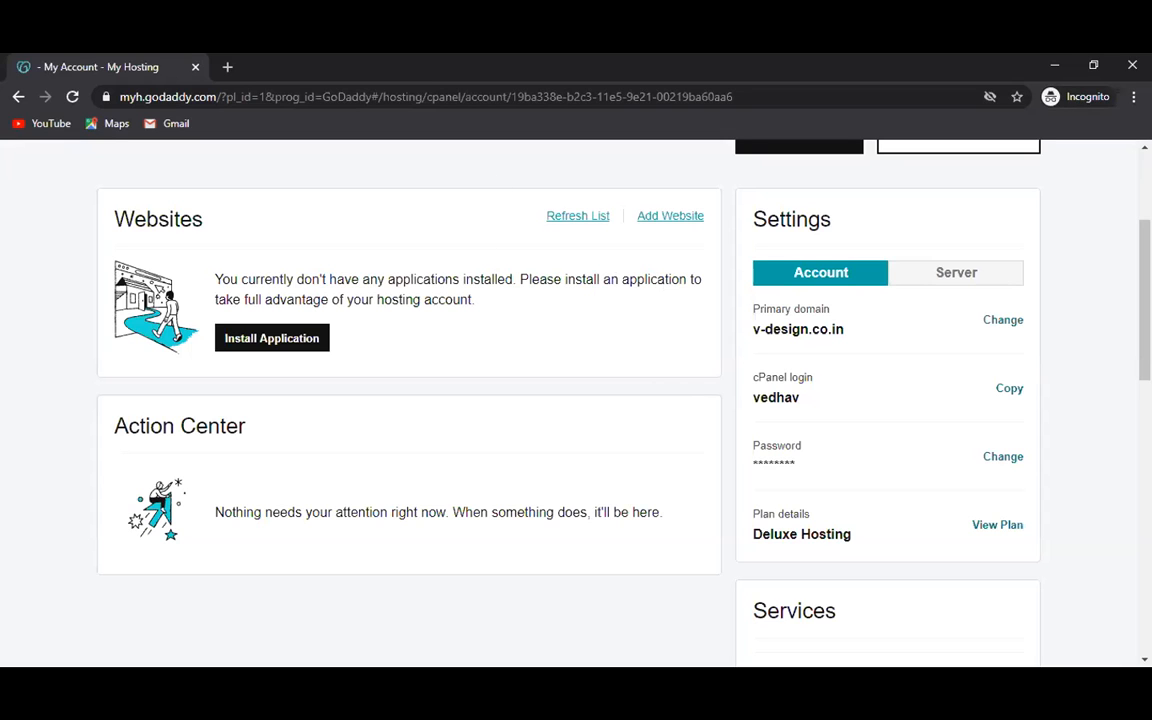
pyautogui.scroll(3, 633, 265)
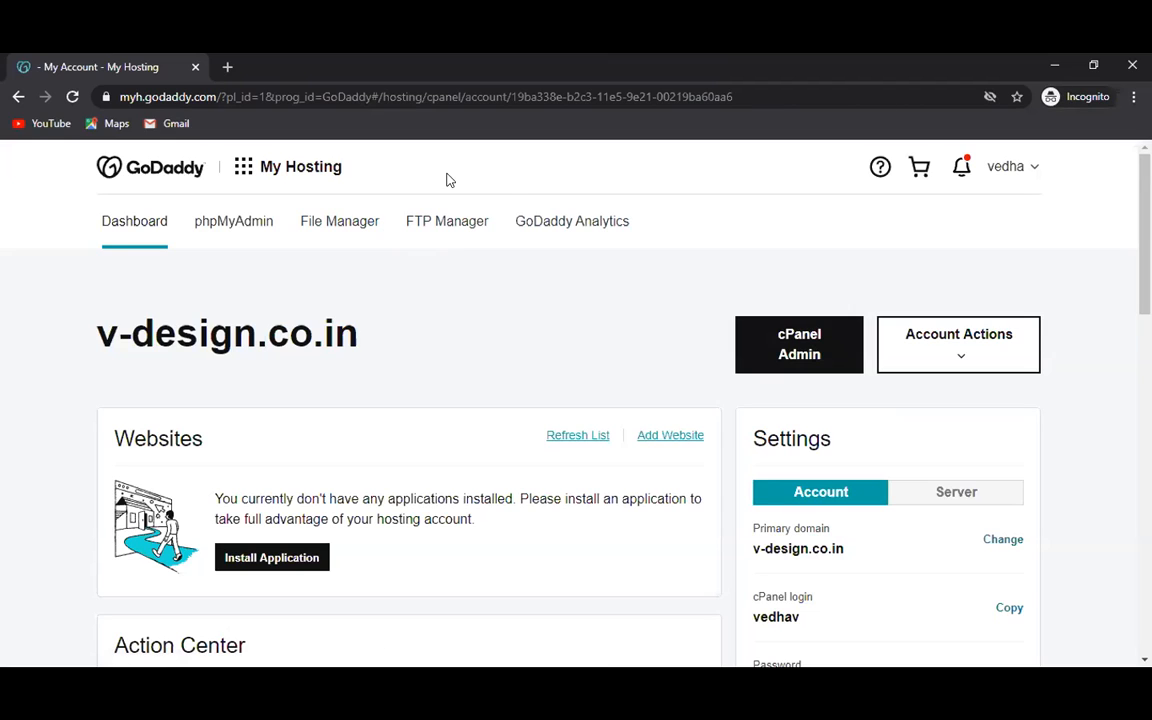
pyautogui.click(335, 226)
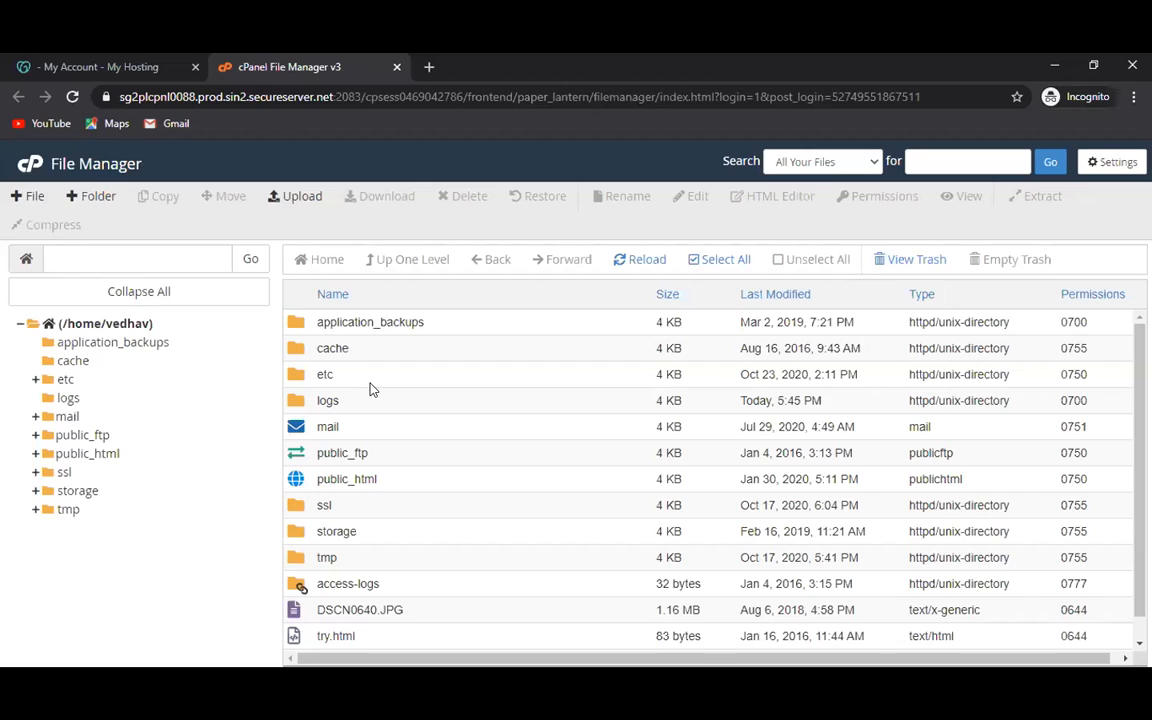
# Expand public_html in the folder tree and open its images folder.
pyautogui.click(88, 455)
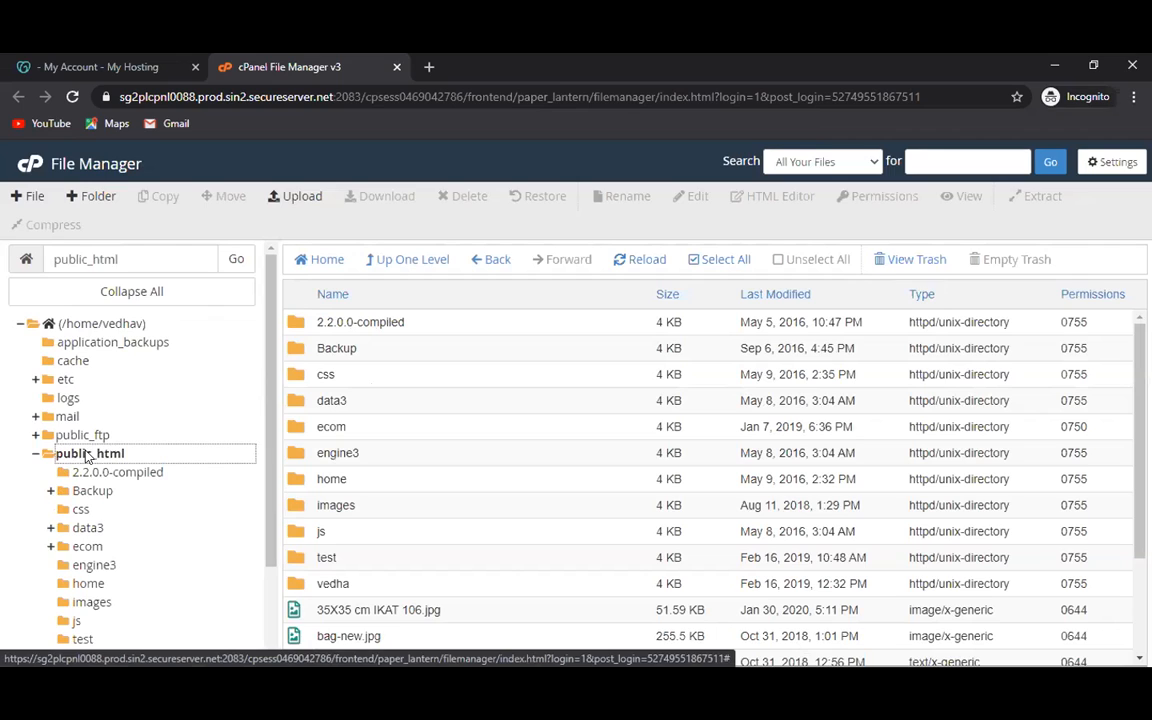
pyautogui.scroll(-1, 268, 450)
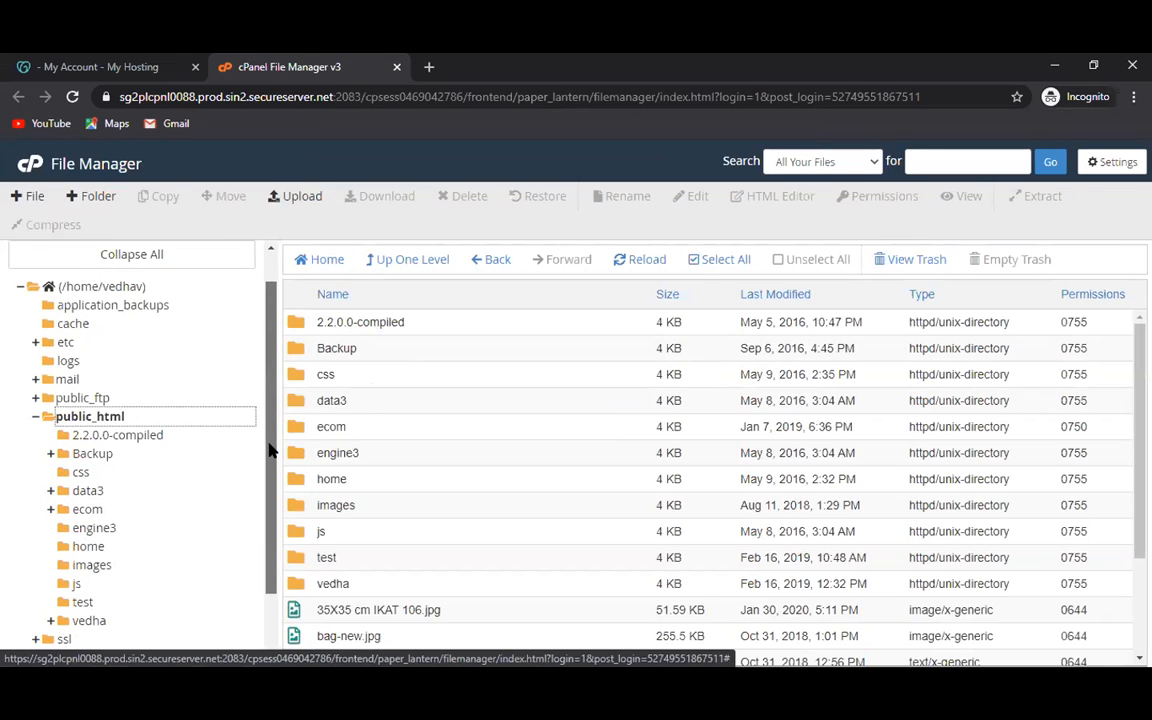
pyautogui.scroll(-1, 268, 497)
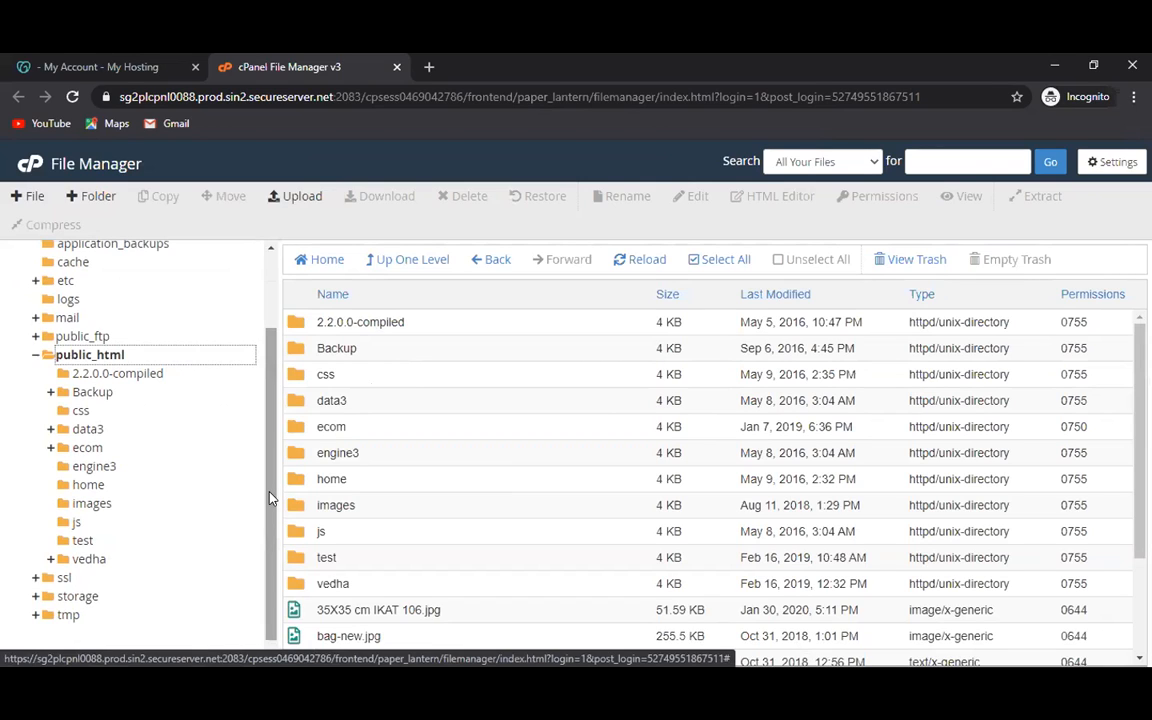
pyautogui.click(91, 505)
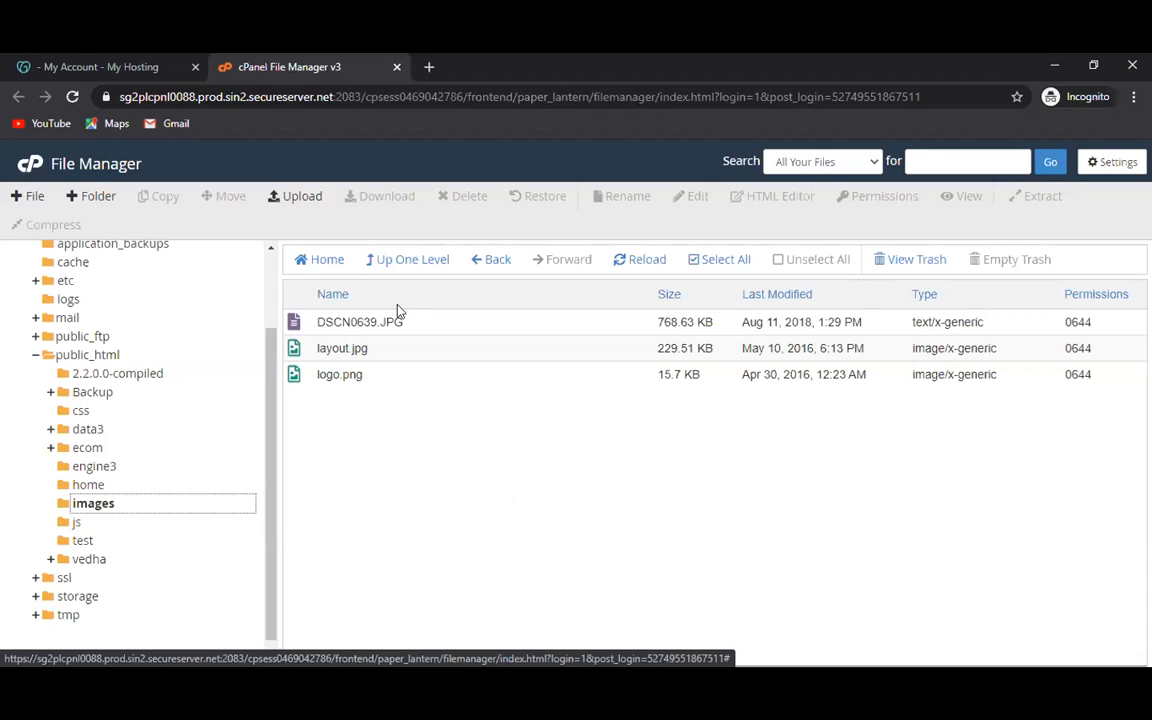
# Open the Upload page for /home/vedhav/public_html/images in a new tab.
pyautogui.click(296, 196)
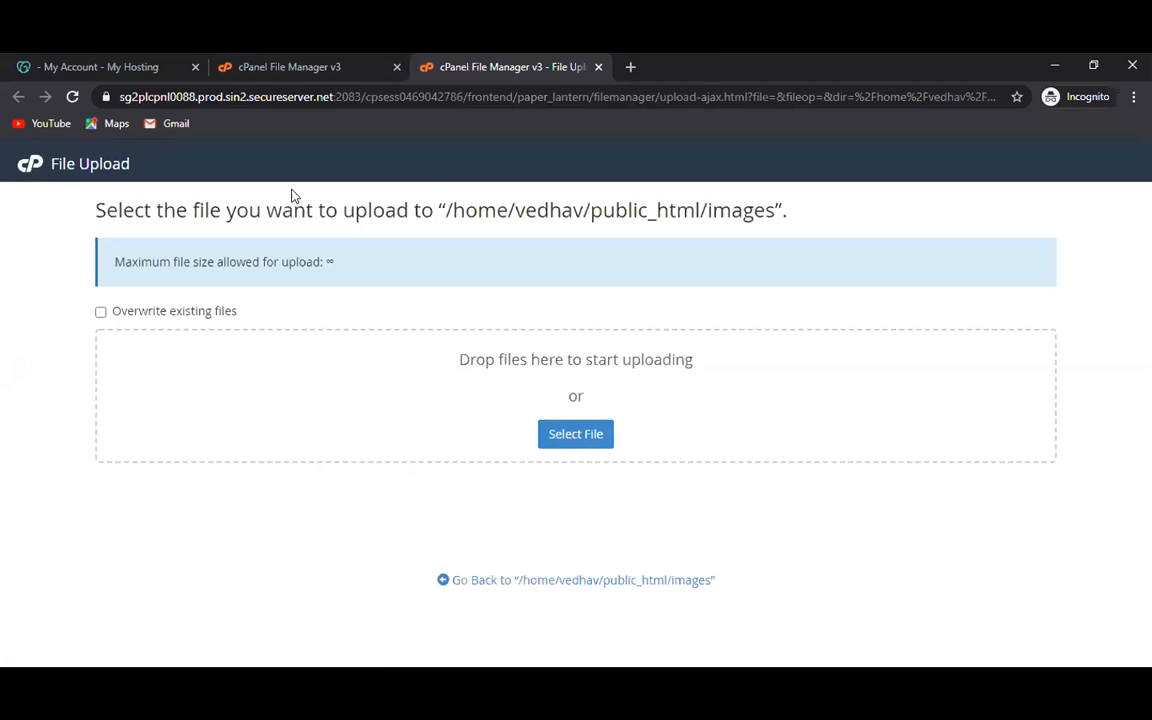
# Upload Care Kit.JPG from E:\V Design 18 12 19\GALLAERY\Women's special into the images folder.
pyautogui.click(573, 436)
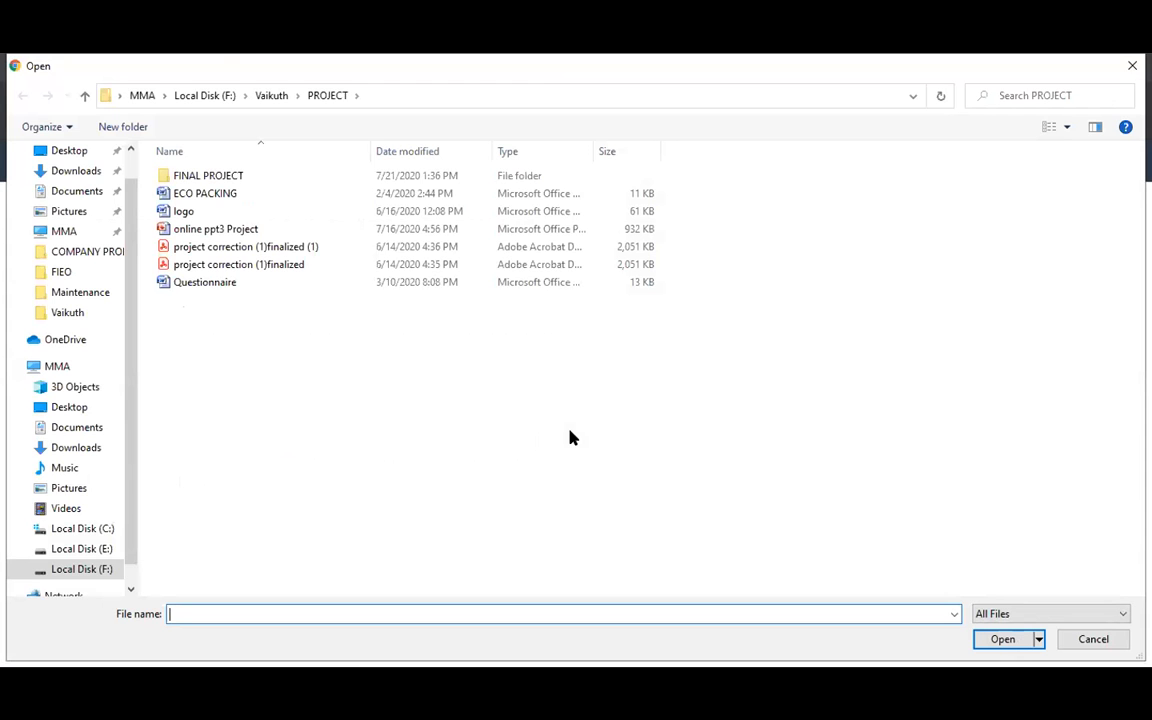
pyautogui.click(65, 552)
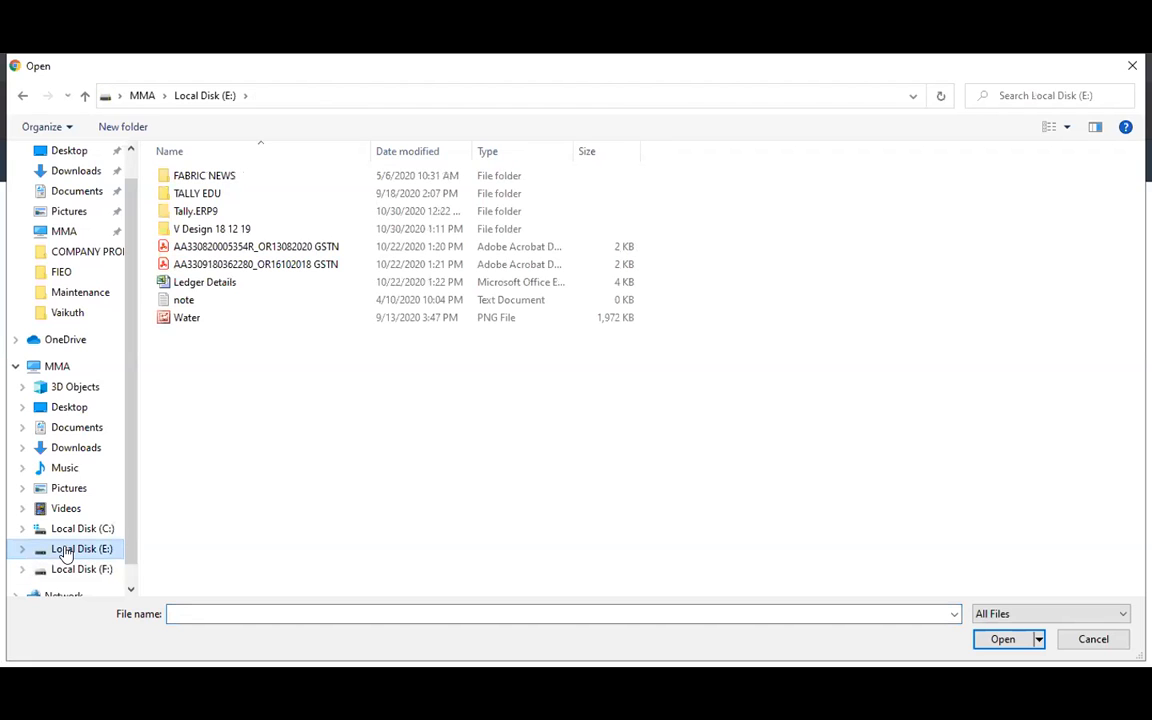
pyautogui.click(203, 232)
pyautogui.doubleClick(203, 232)
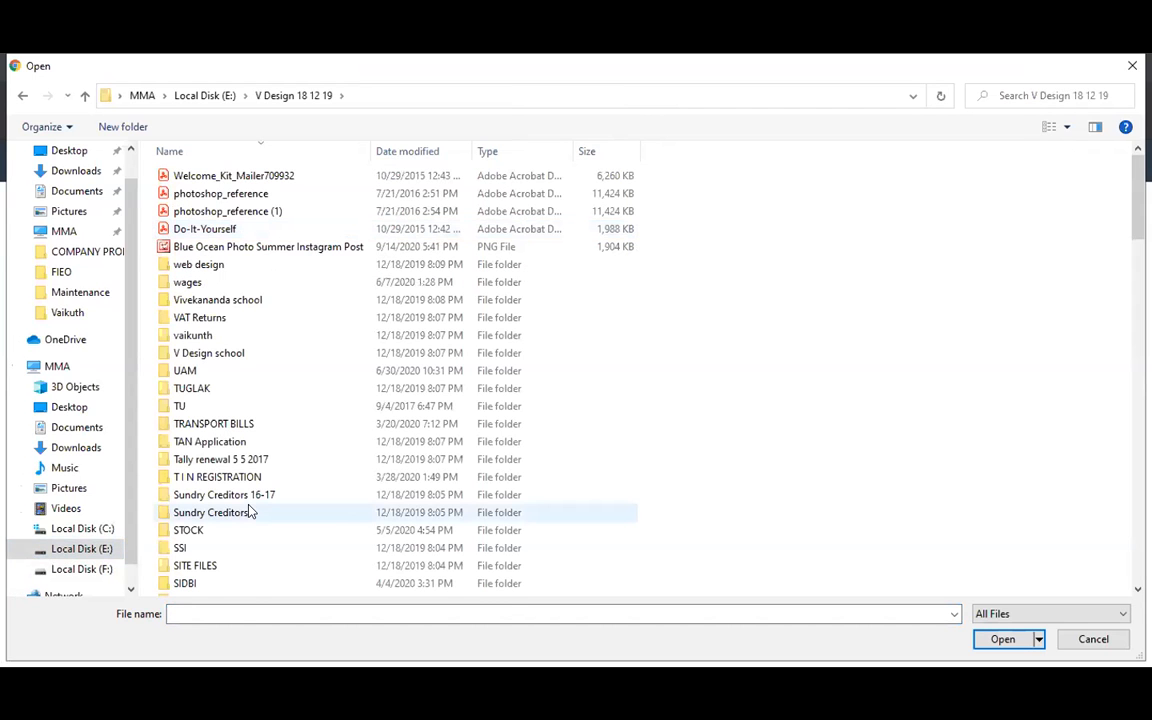
pyautogui.press('g')
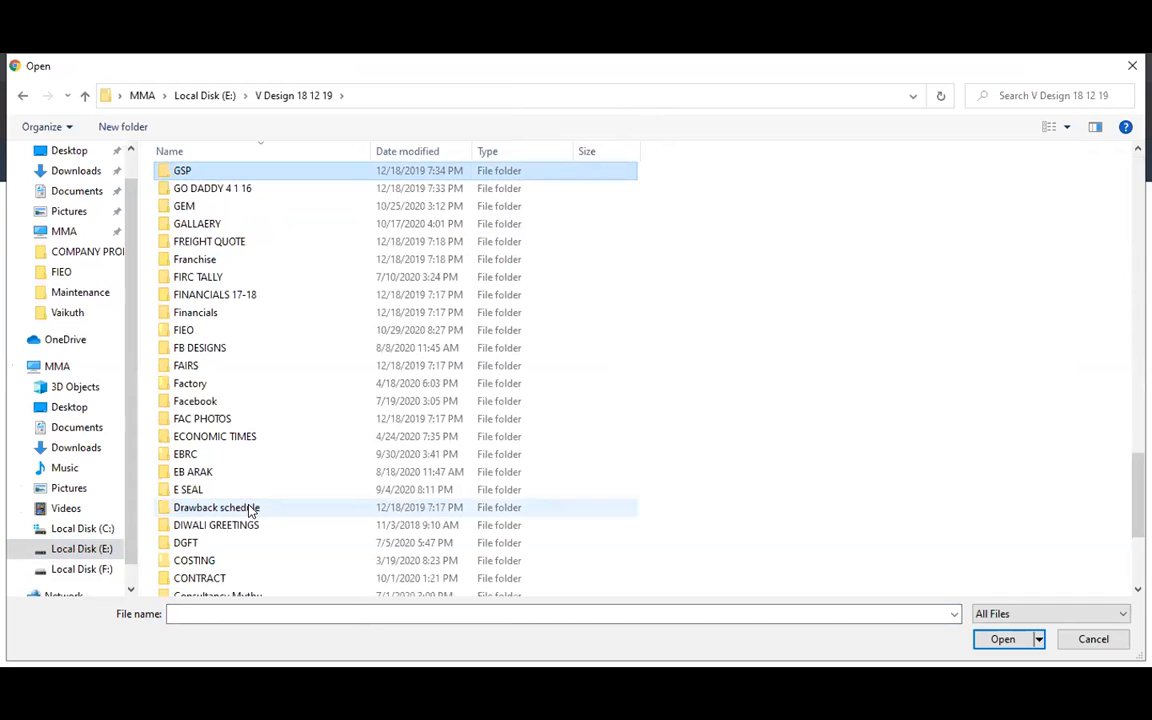
pyautogui.click(246, 224)
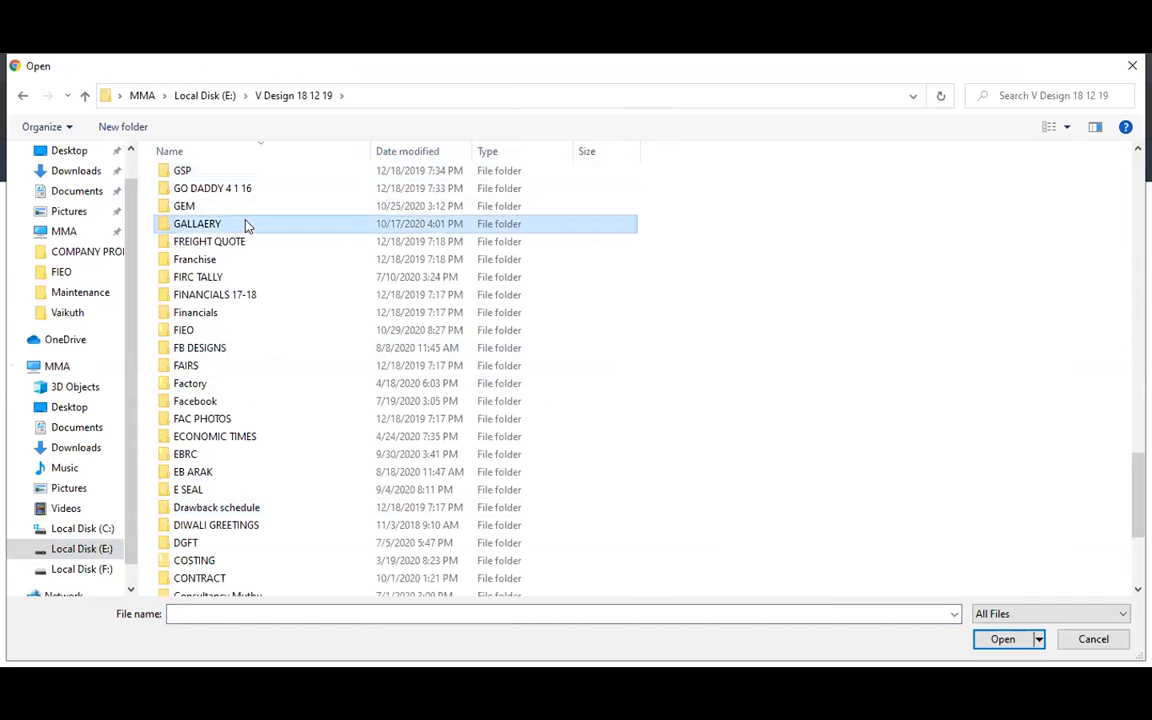
pyautogui.doubleClick(246, 224)
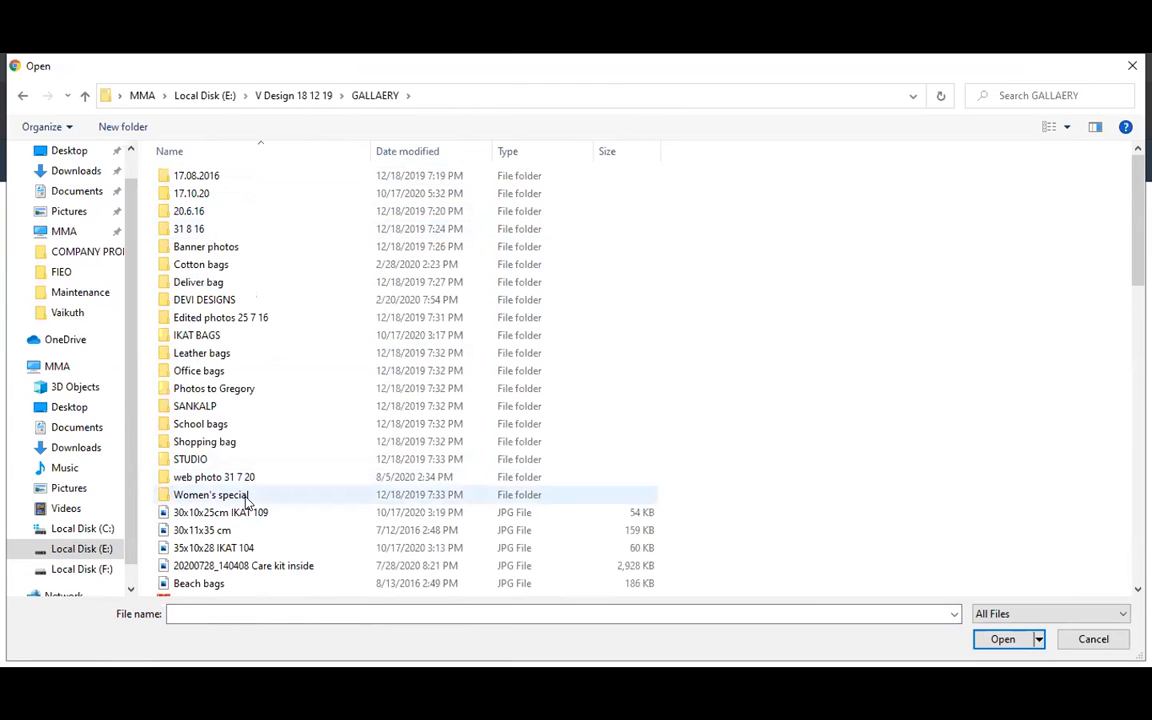
pyautogui.doubleClick(211, 495)
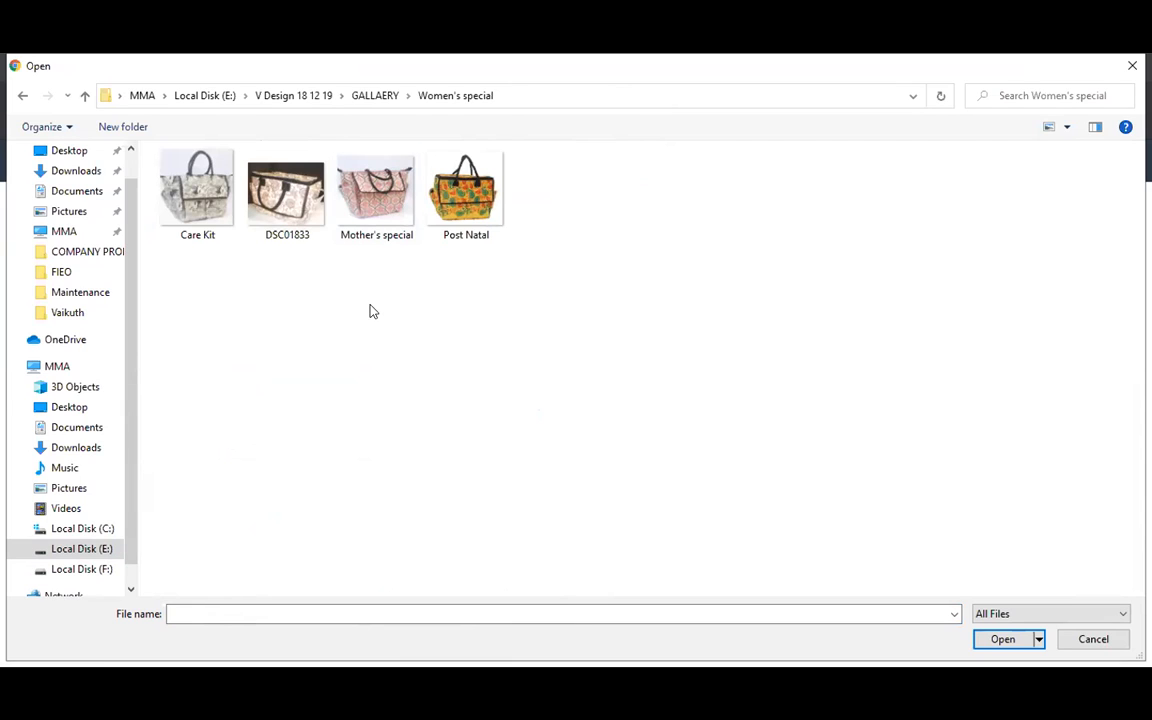
pyautogui.click(177, 200)
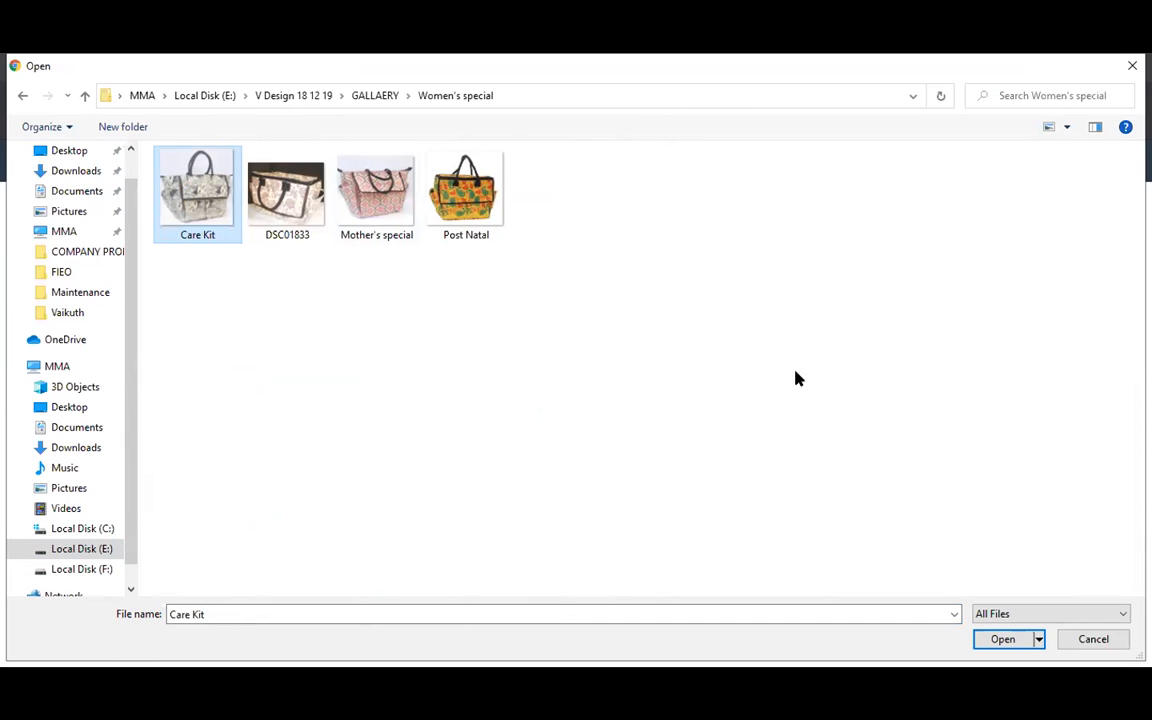
pyautogui.click(988, 640)
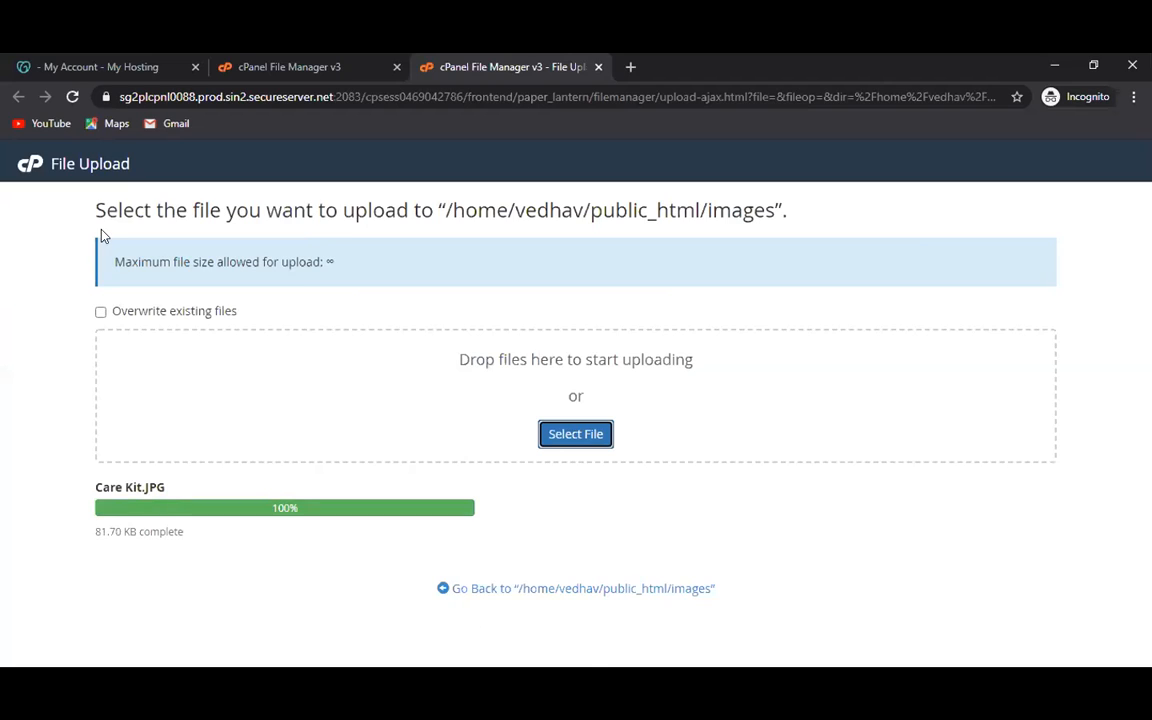
# Select the /home/vedhav/public_html/images path in the upload heading, then go back to the images listing.
pyautogui.moveTo(93, 208); pyautogui.dragTo(141, 231)
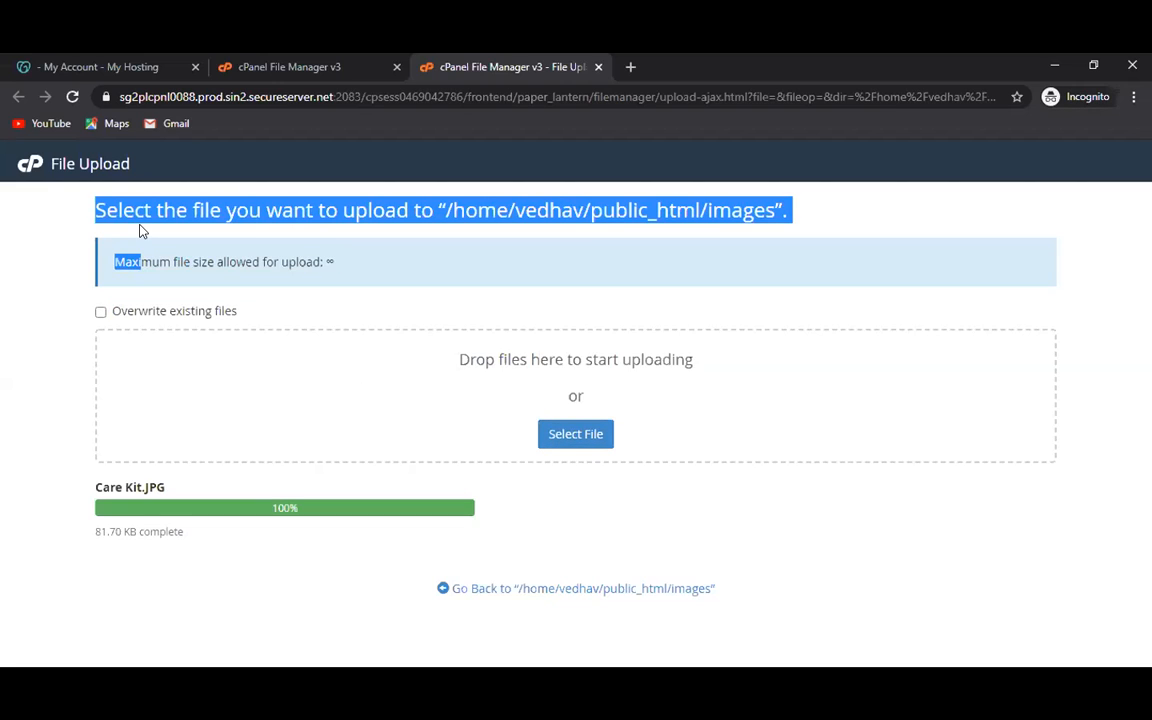
pyautogui.tripleClick(262, 184)
pyautogui.click(389, 163)
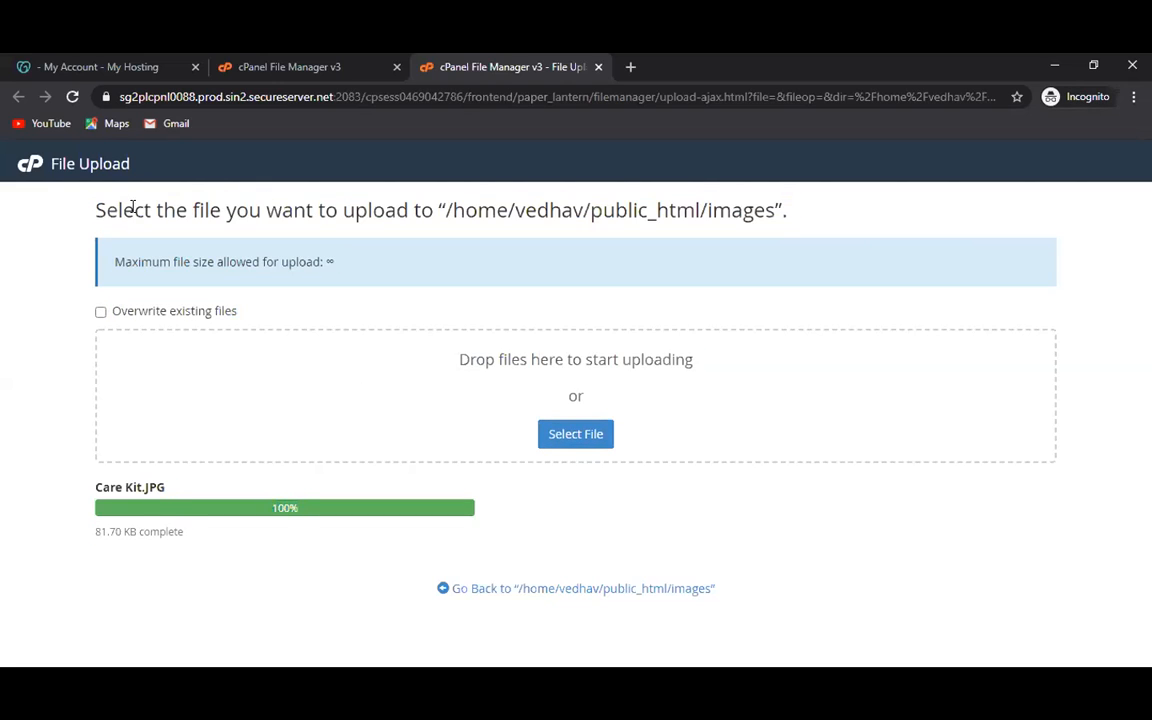
pyautogui.moveTo(95, 207); pyautogui.dragTo(777, 208)
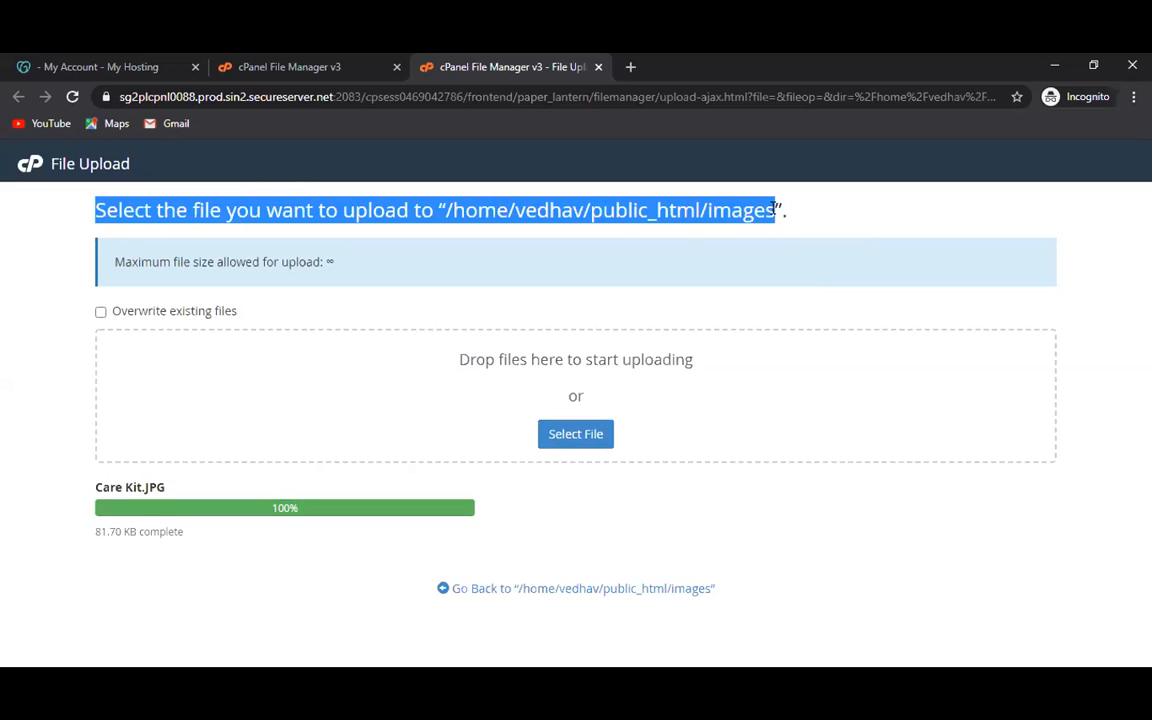
pyautogui.click(455, 229)
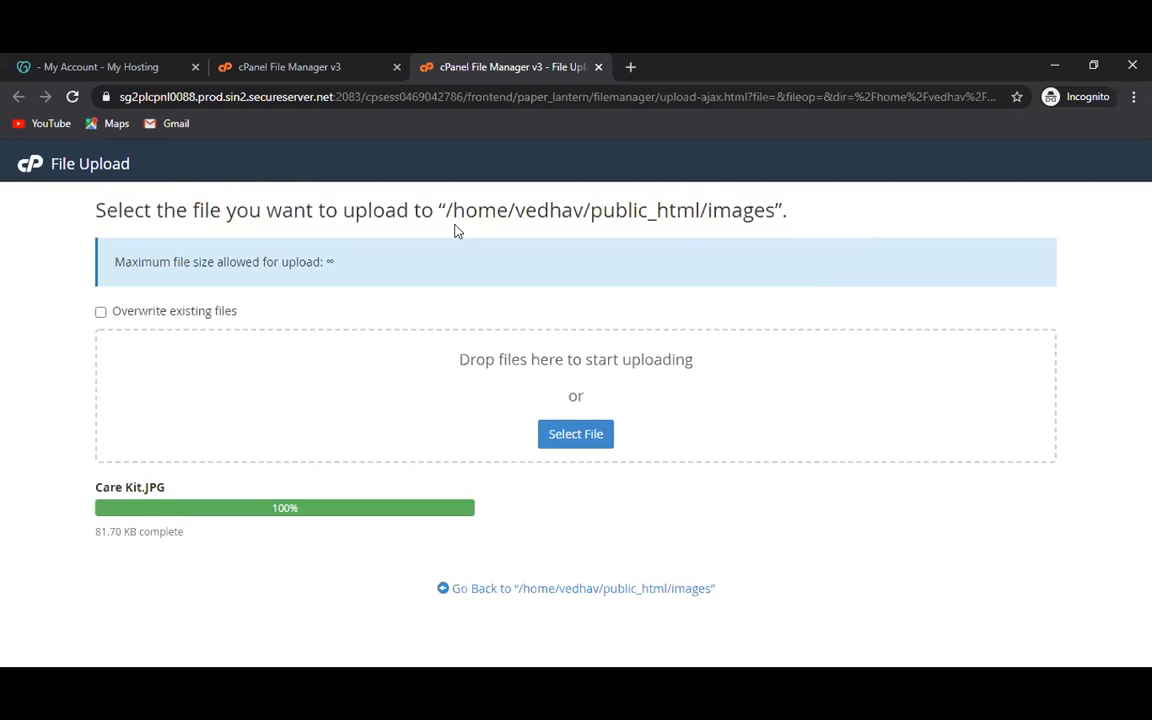
pyautogui.moveTo(441, 206); pyautogui.dragTo(774, 198)
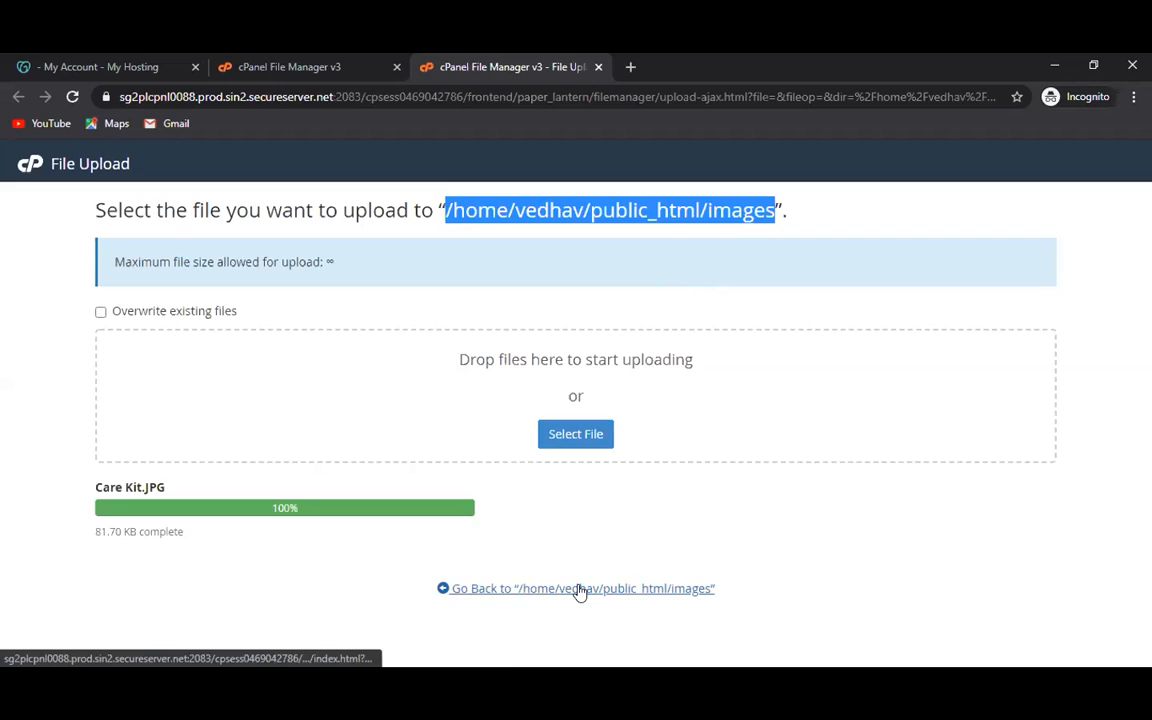
pyautogui.click(462, 590)
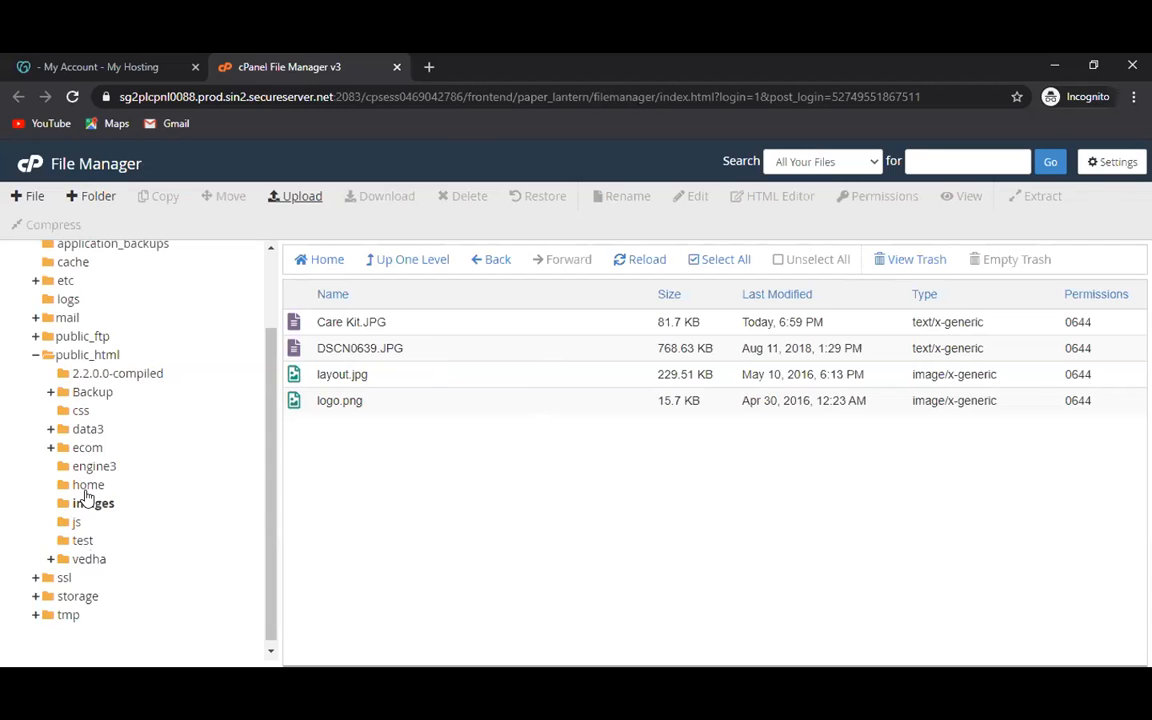
# Expand the vedha folder in the tree, then switch away and bring Opera to the front.
pyautogui.click(52, 561)
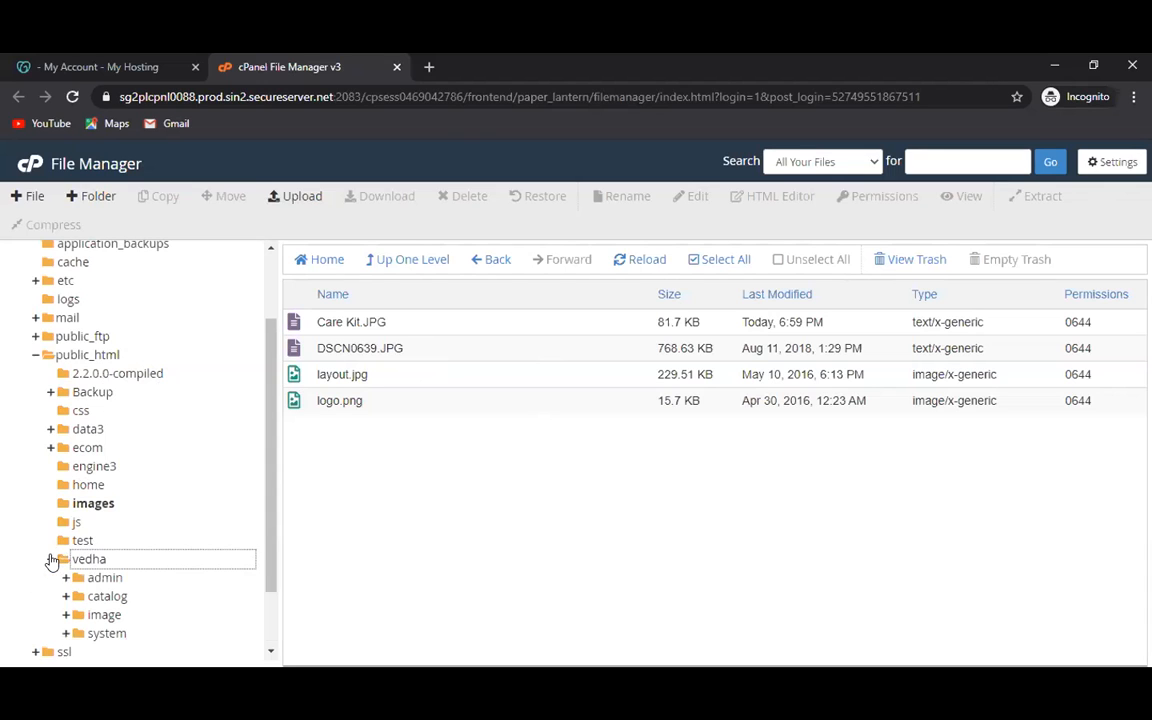
pyautogui.scroll(-2, 150, 516)
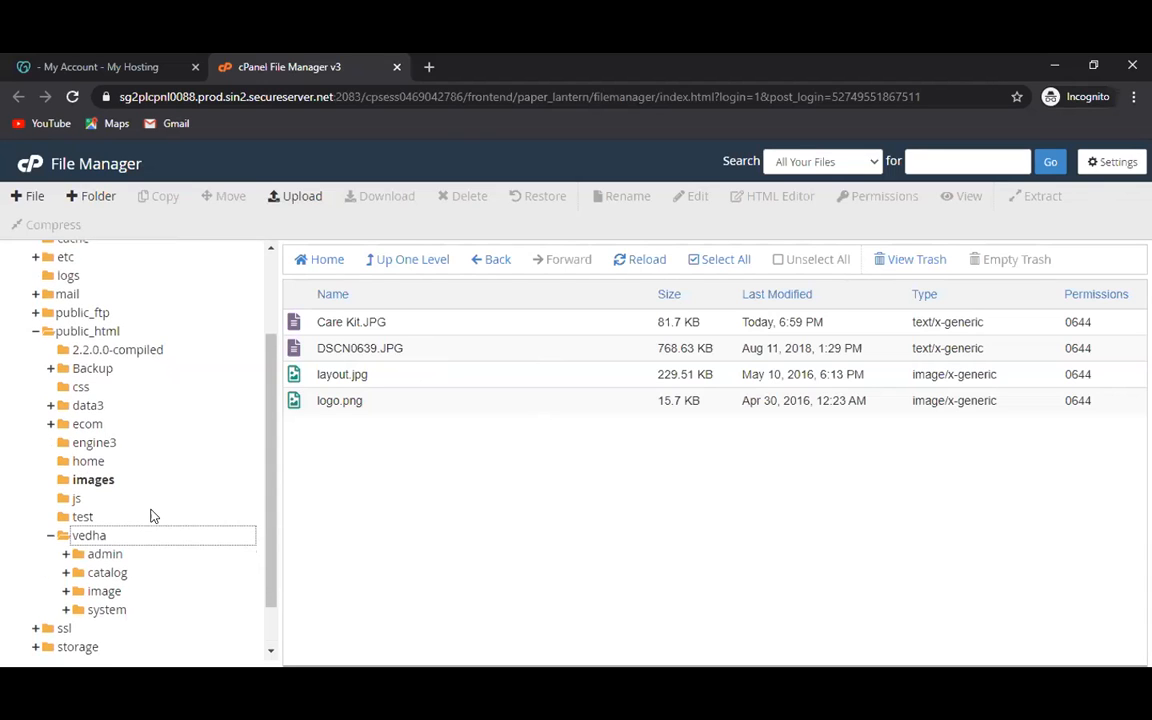
pyautogui.scroll(2, 97, 518)
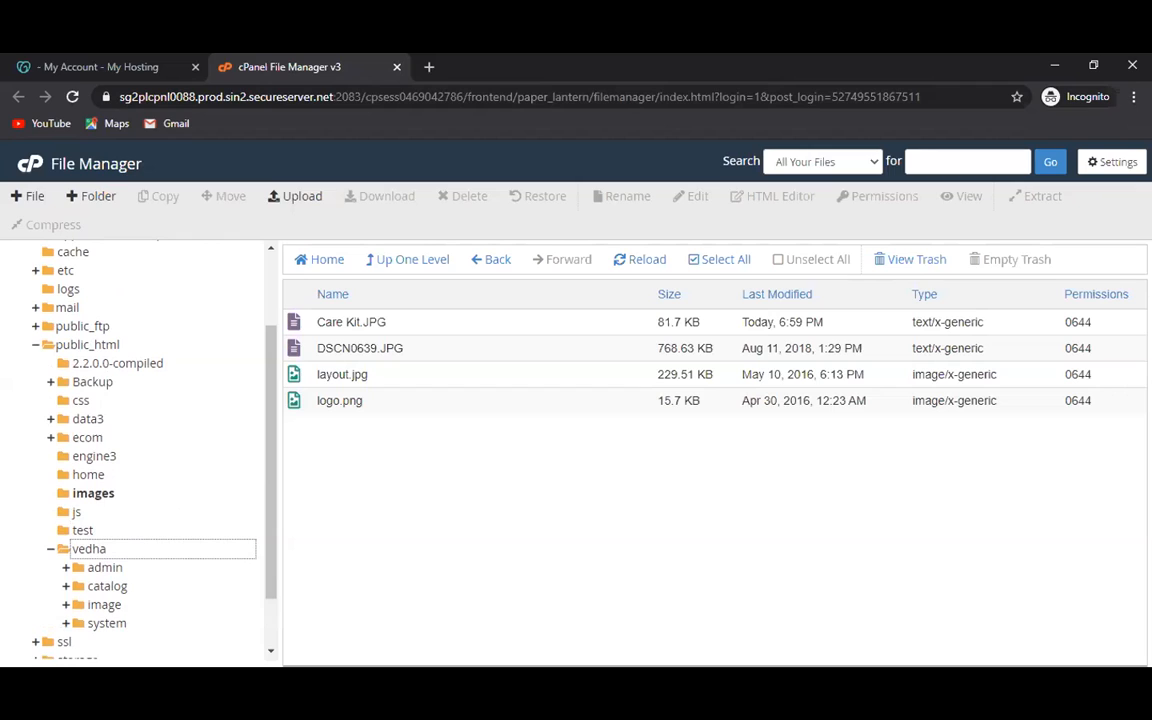
pyautogui.hotkey('alt', 'Tab')
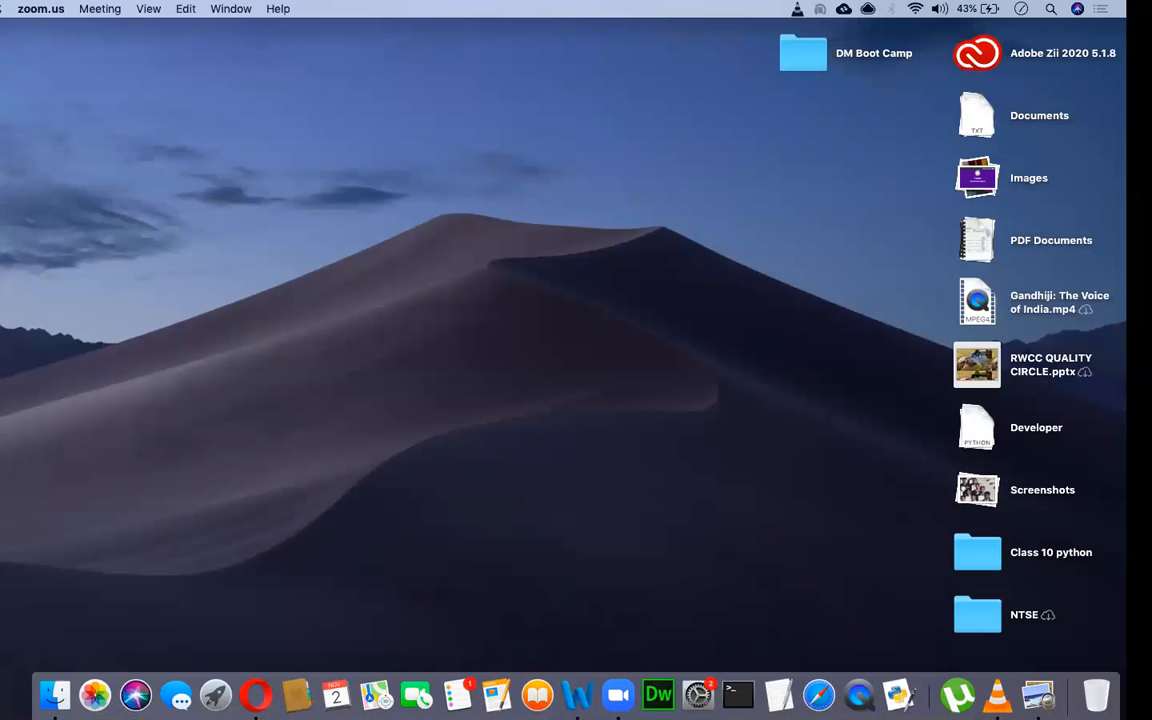
pyautogui.click(256, 694)
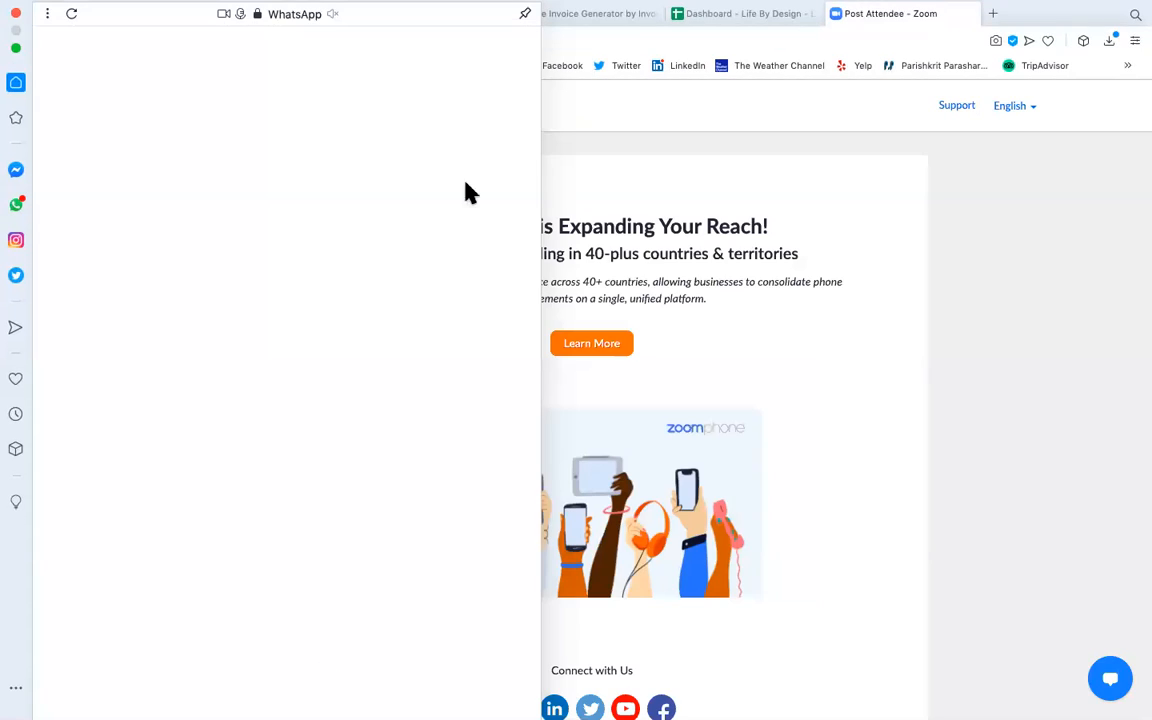
# Close the WhatsApp sidebar and load v-design.co.in in a new Opera tab.
pyautogui.click(962, 145)
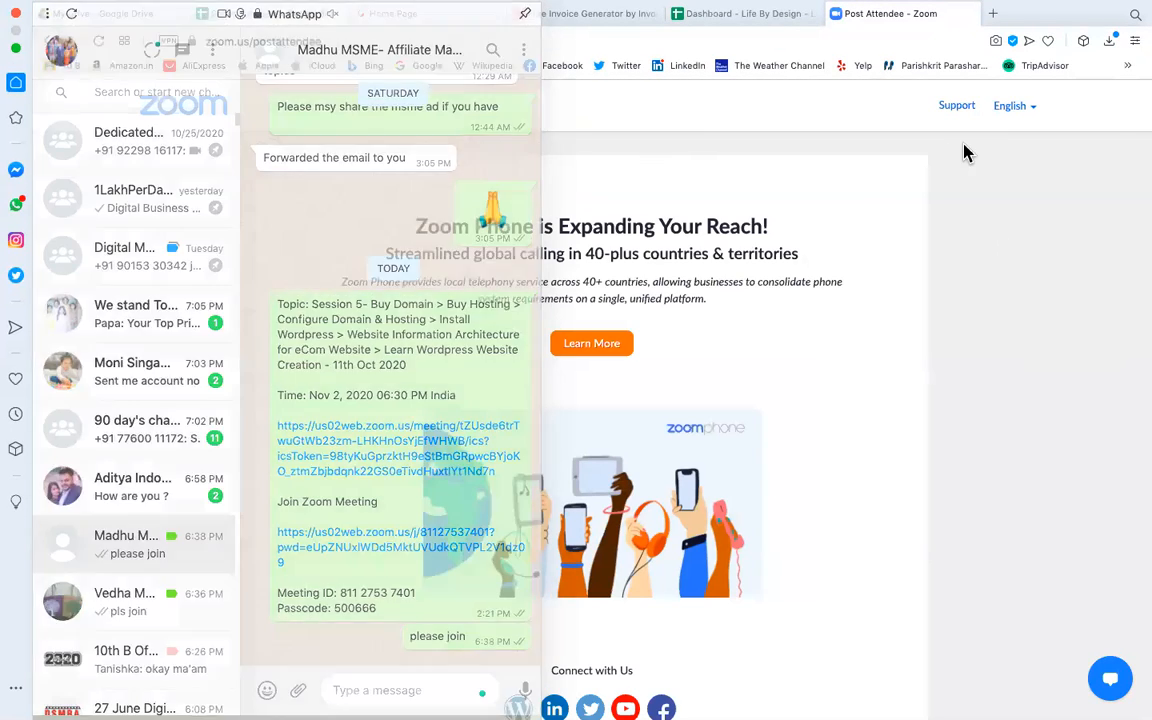
pyautogui.click(993, 14)
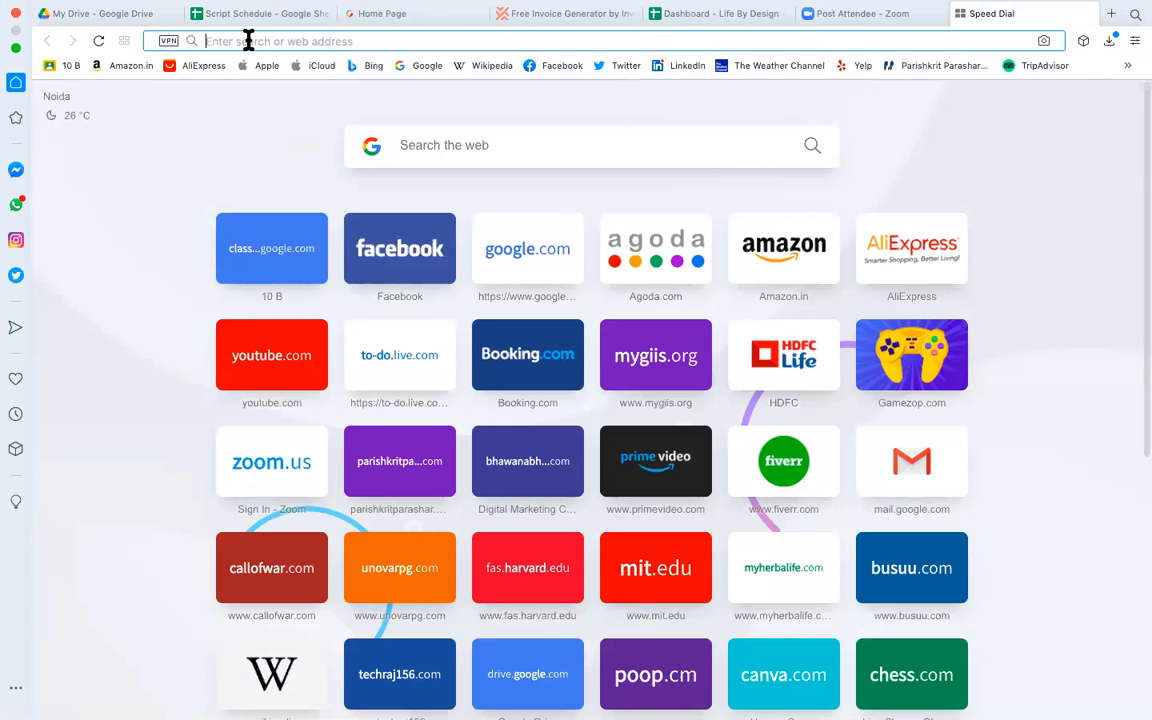
pyautogui.write('v-design.co.in')
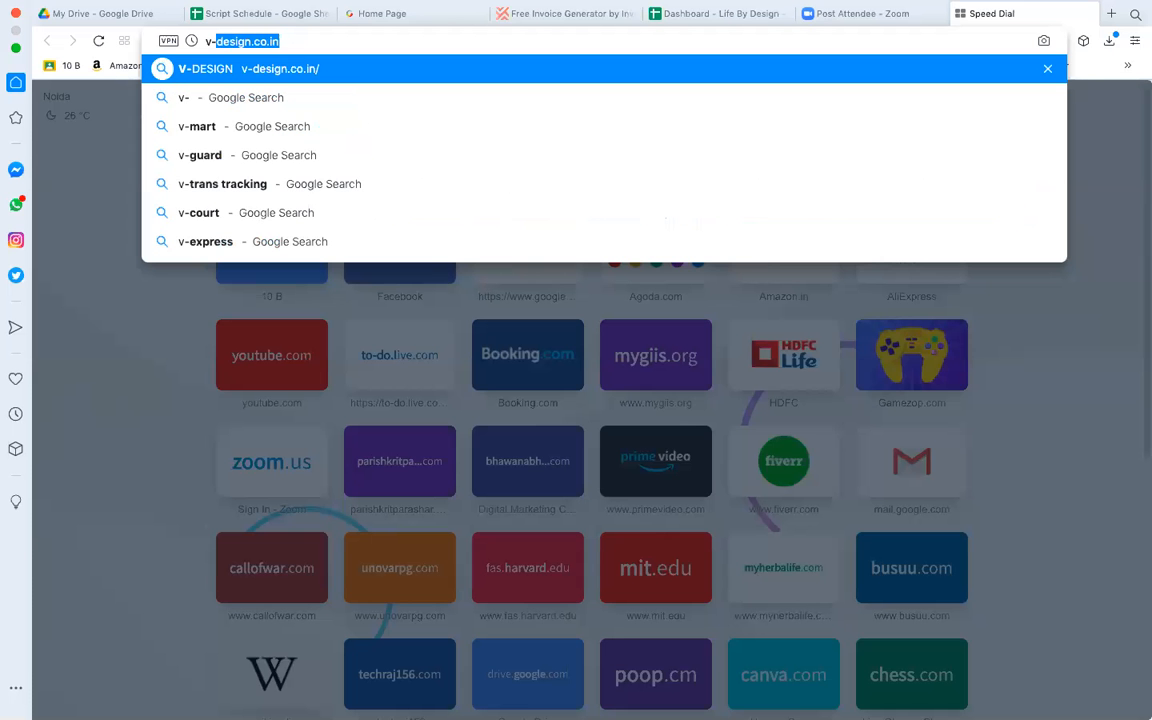
pyautogui.press('Return')
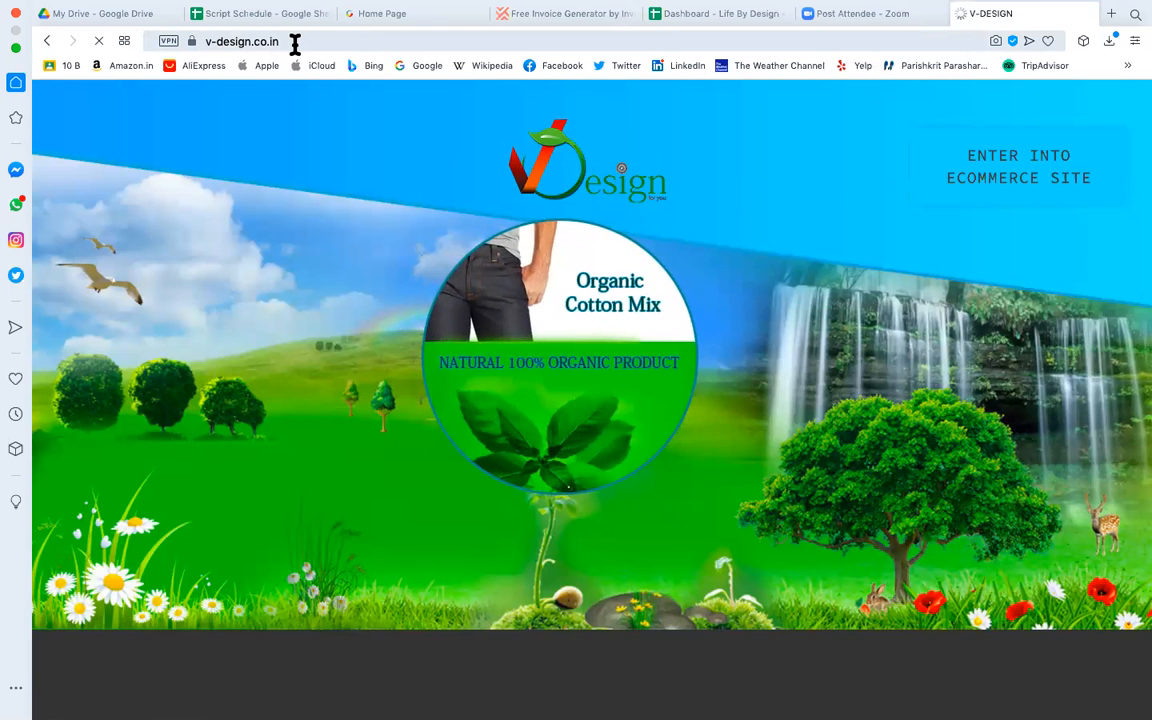
# Enter the V-Design ecommerce store at v-design.co.in/ecom/ from the landing page.
pyautogui.click(160, 45)
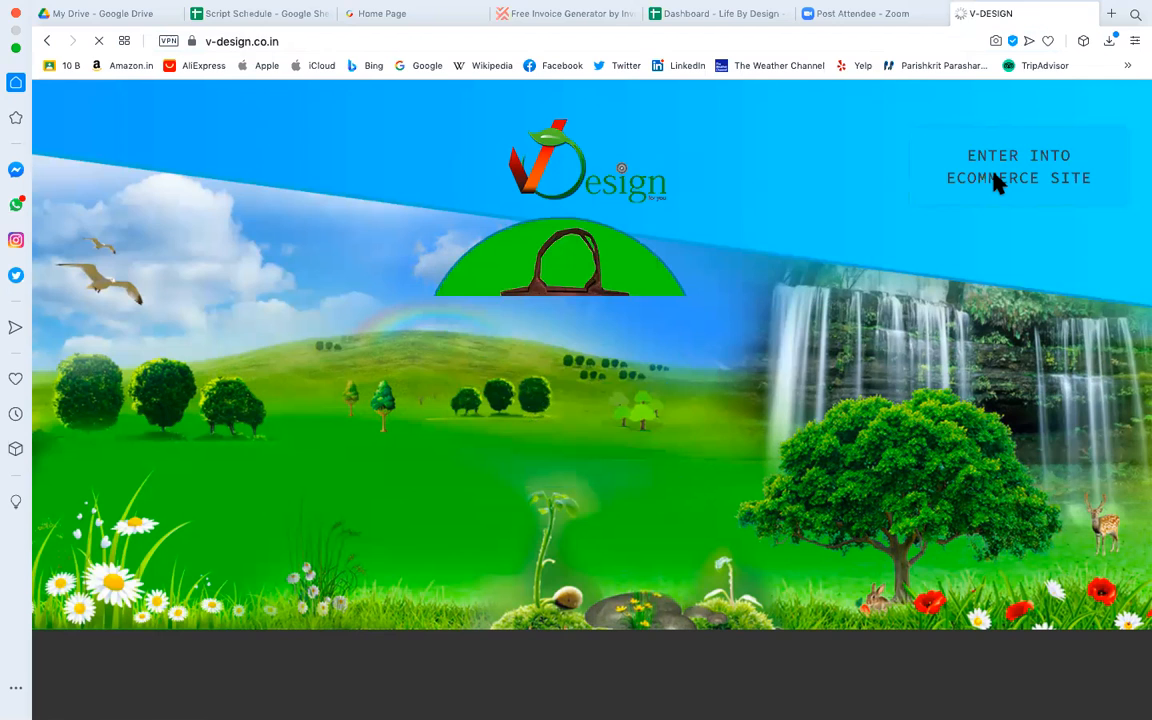
pyautogui.click(1019, 197)
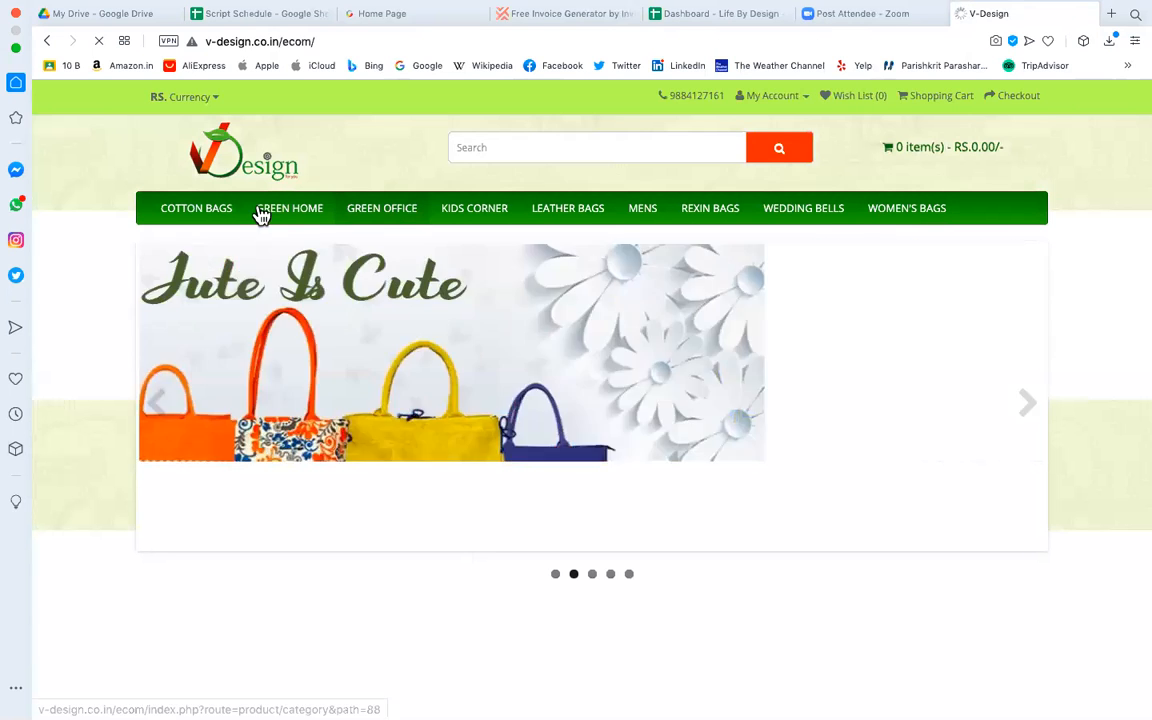
pyautogui.click(284, 42)
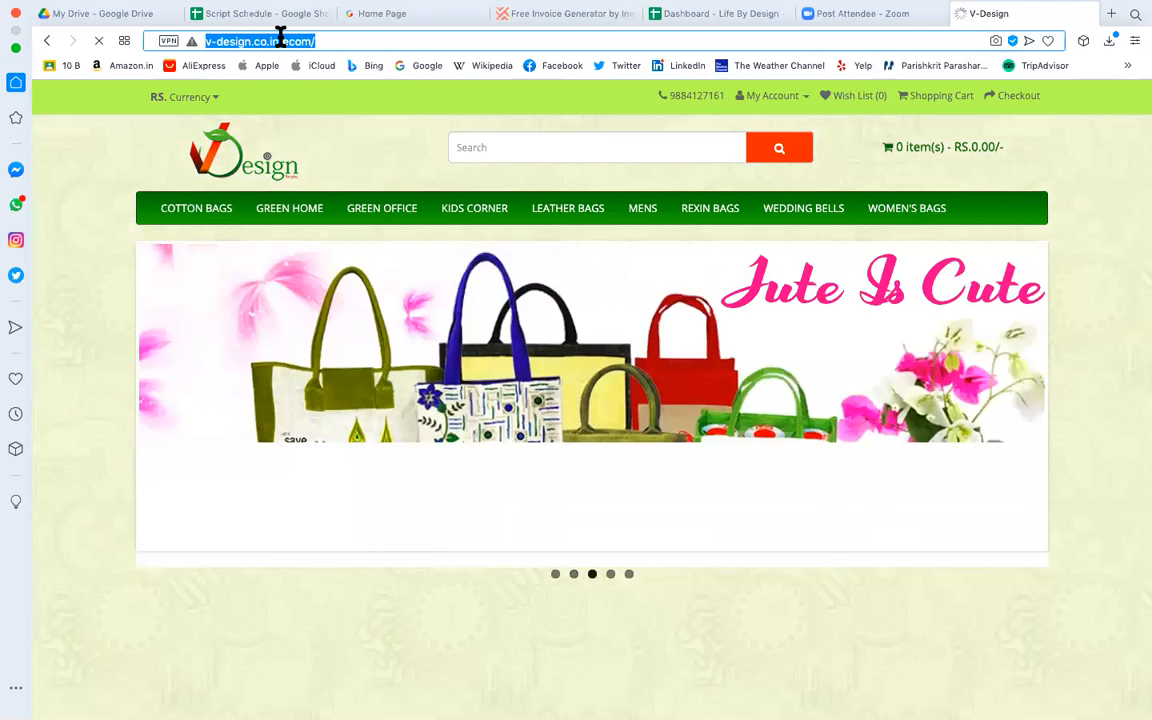
# Check the connection security details for the v-design.co.in/ecom/ page.
pyautogui.click(281, 41)
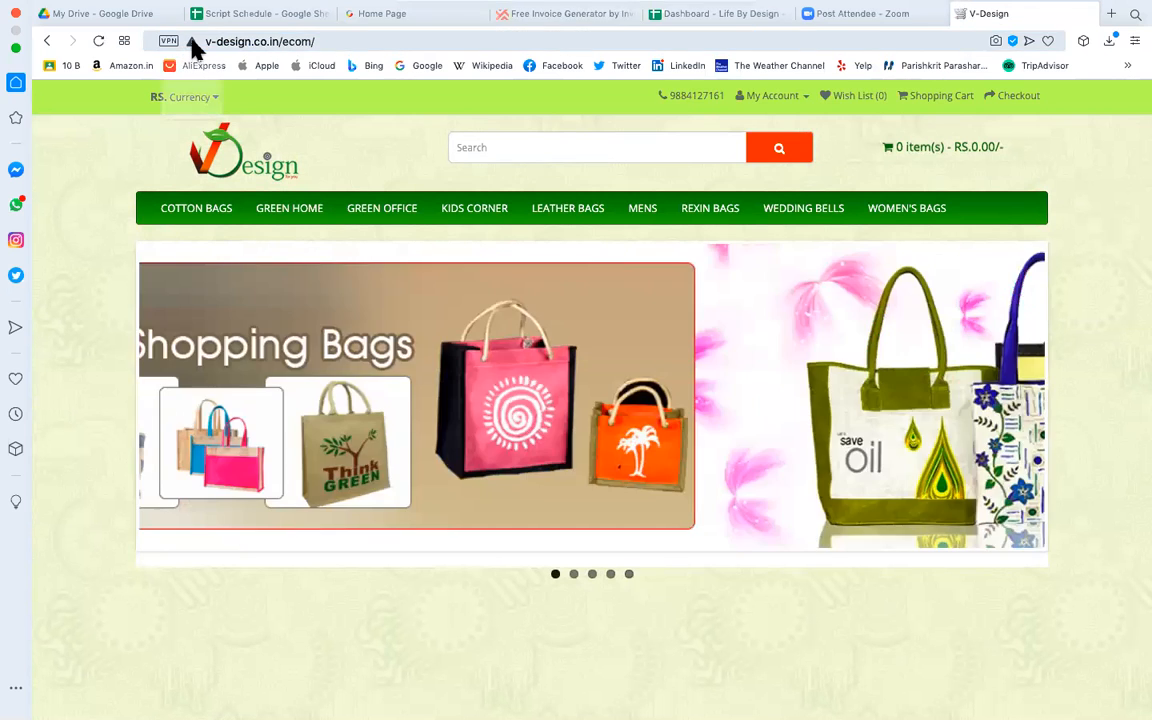
pyautogui.click(191, 43)
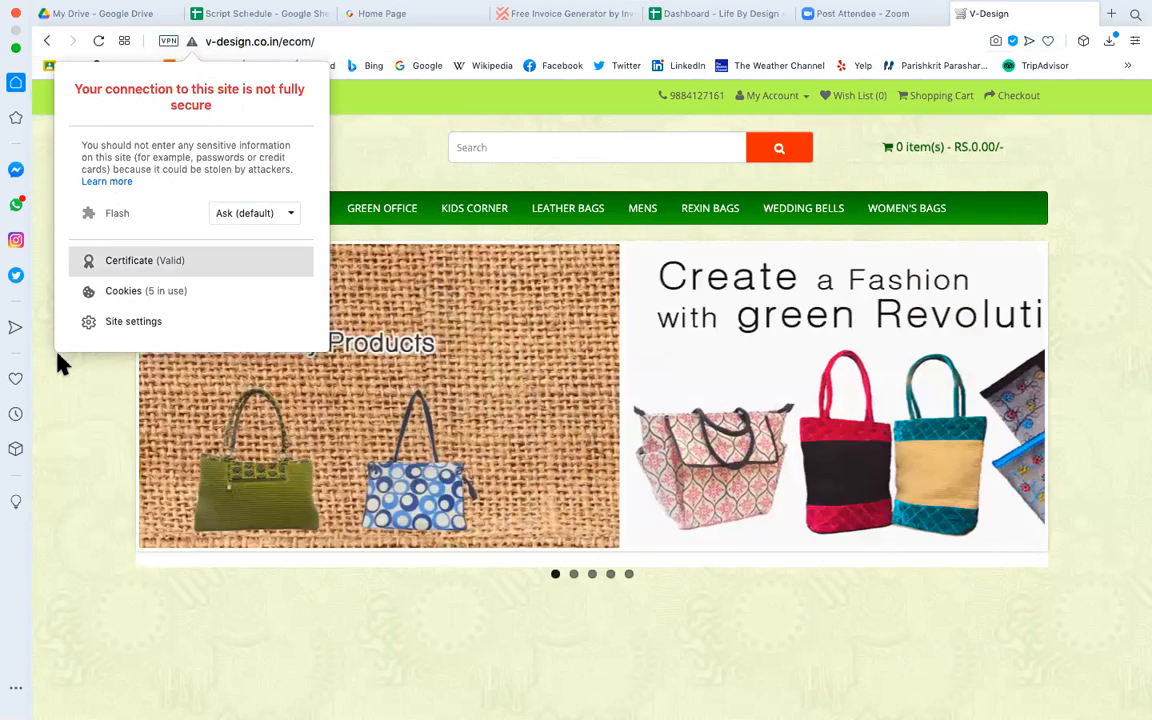
pyautogui.click(70, 412)
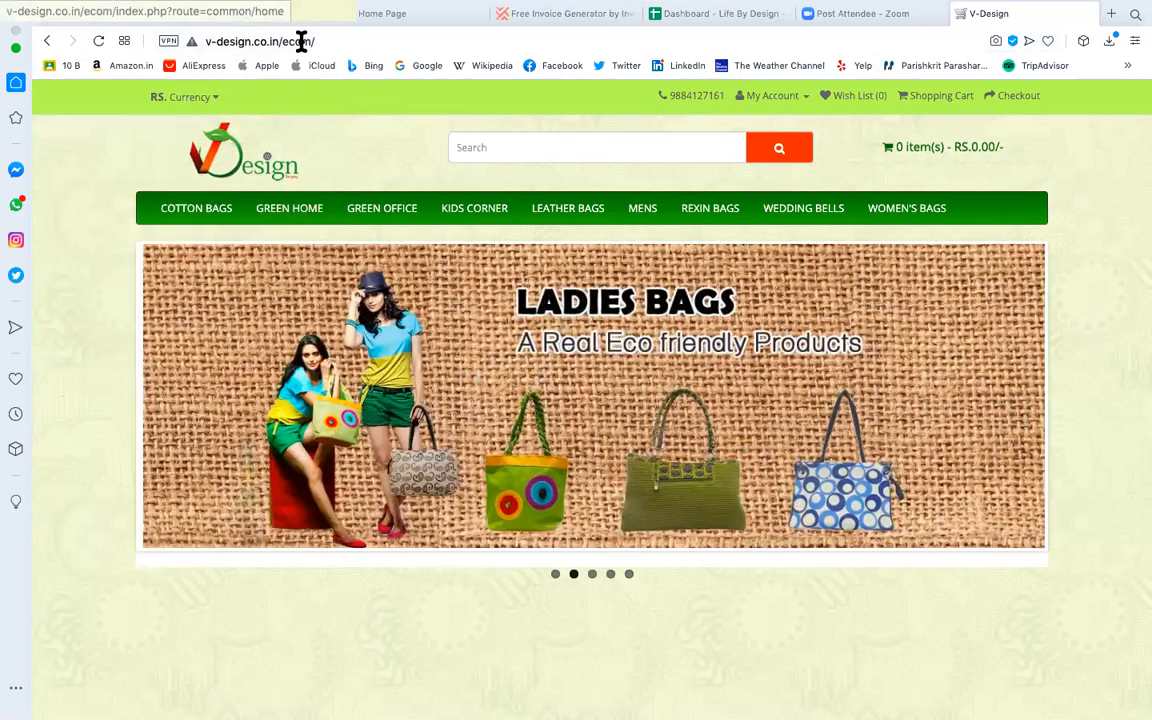
# Highlight the domain and ecom parts of the store address, then reload the shop page.
pyautogui.click(301, 42)
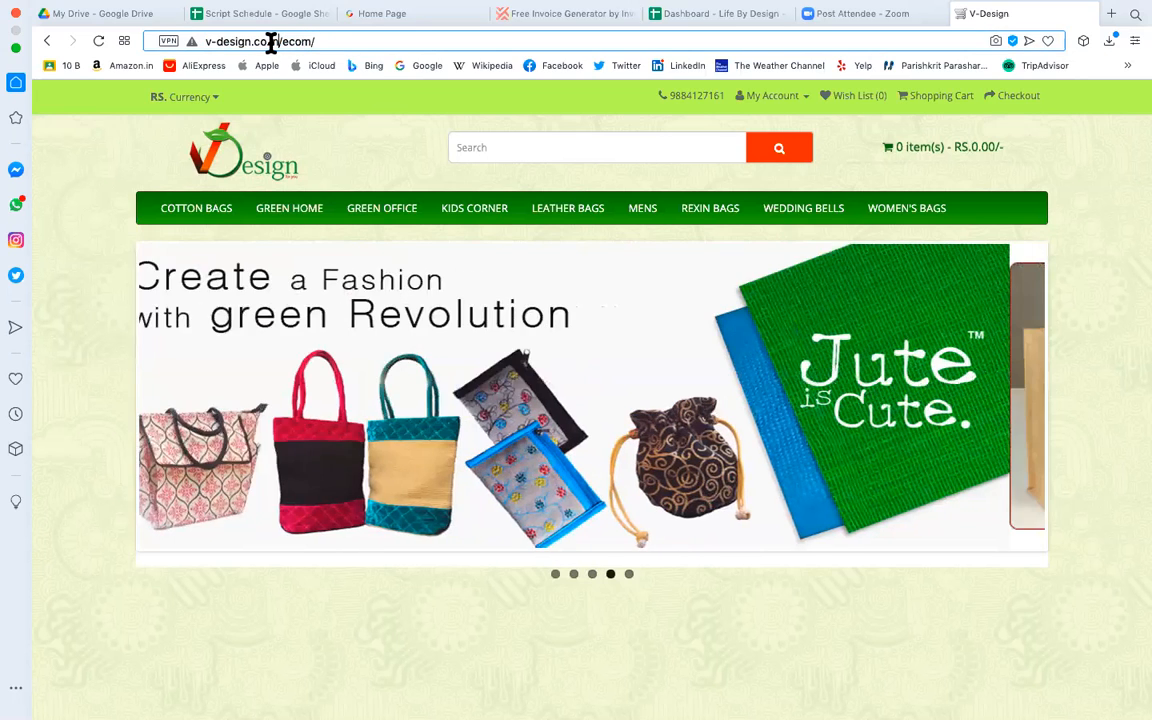
pyautogui.moveTo(270, 42); pyautogui.dragTo(184, 40)
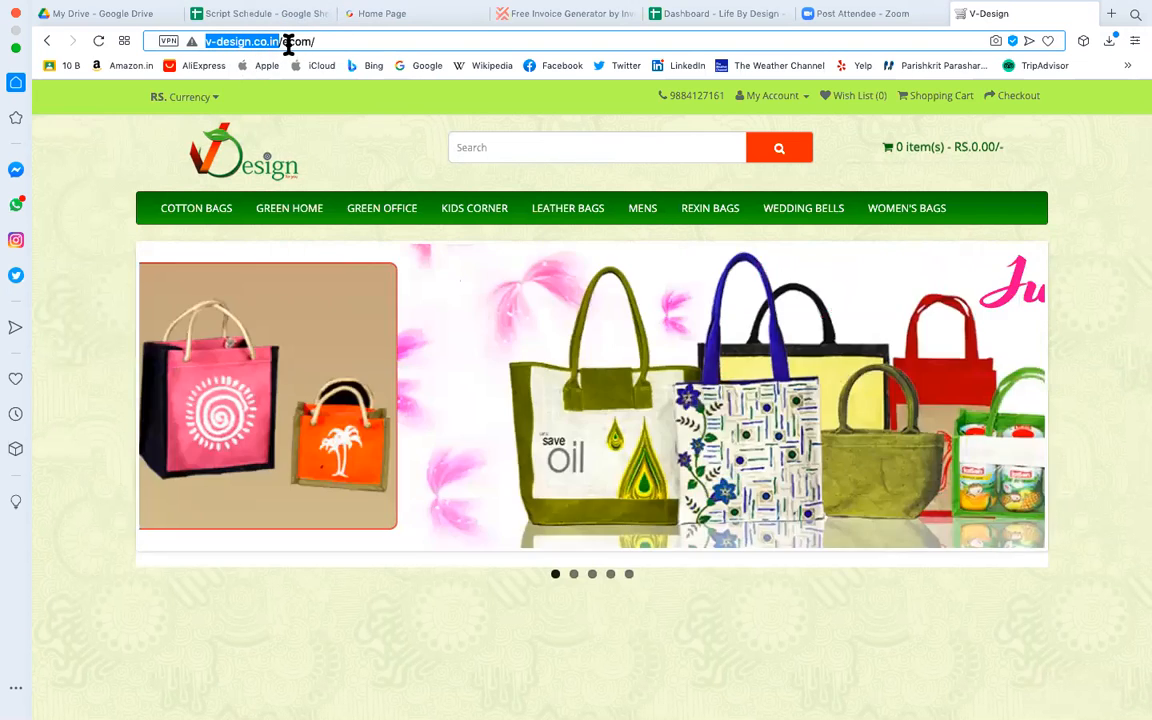
pyautogui.click(287, 42)
pyautogui.moveTo(283, 42); pyautogui.dragTo(325, 42)
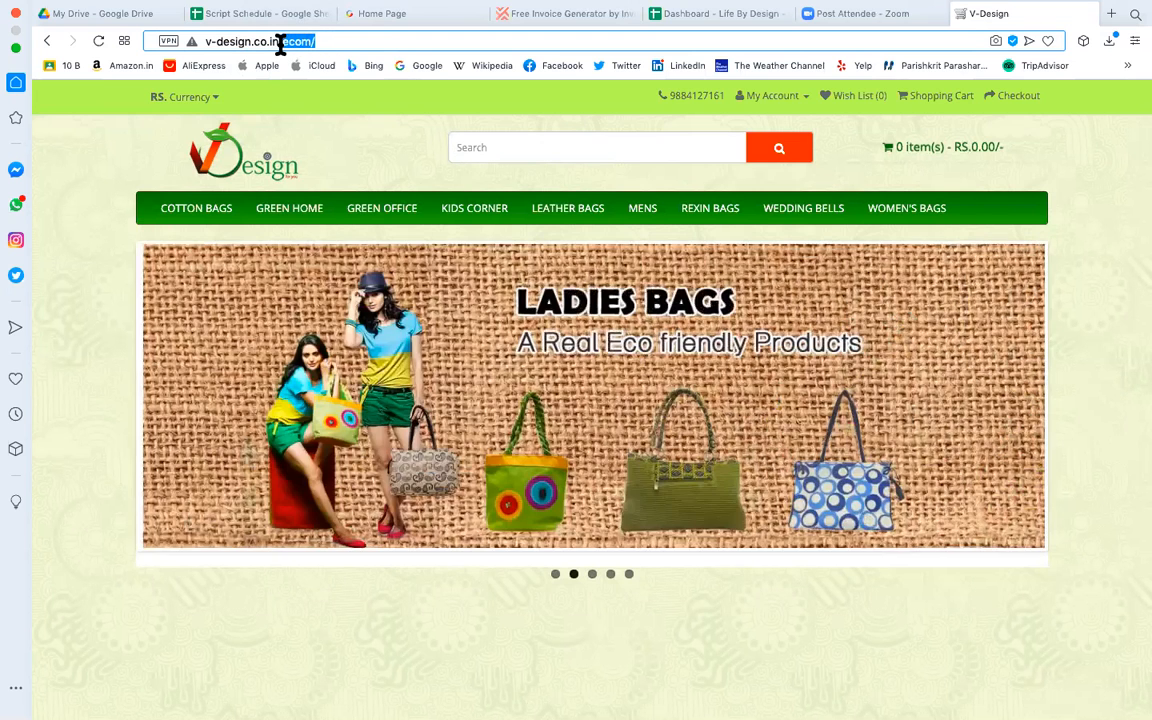
pyautogui.click(306, 44)
pyautogui.doubleClick(308, 44)
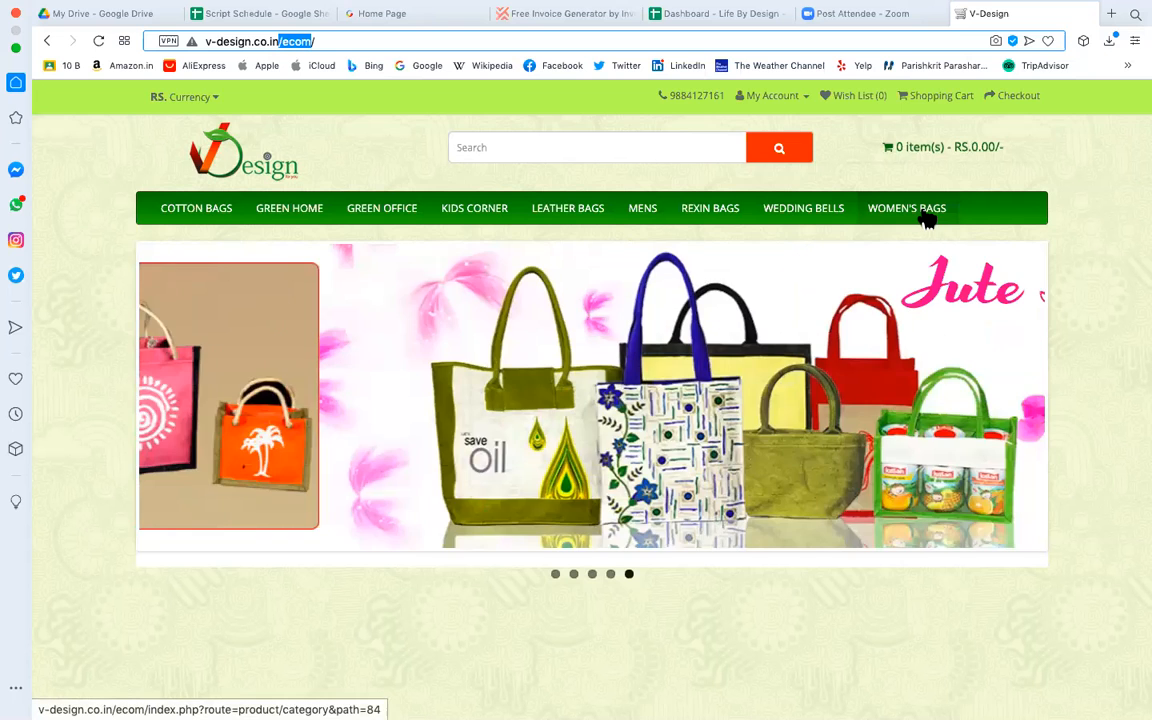
pyautogui.press('Return')
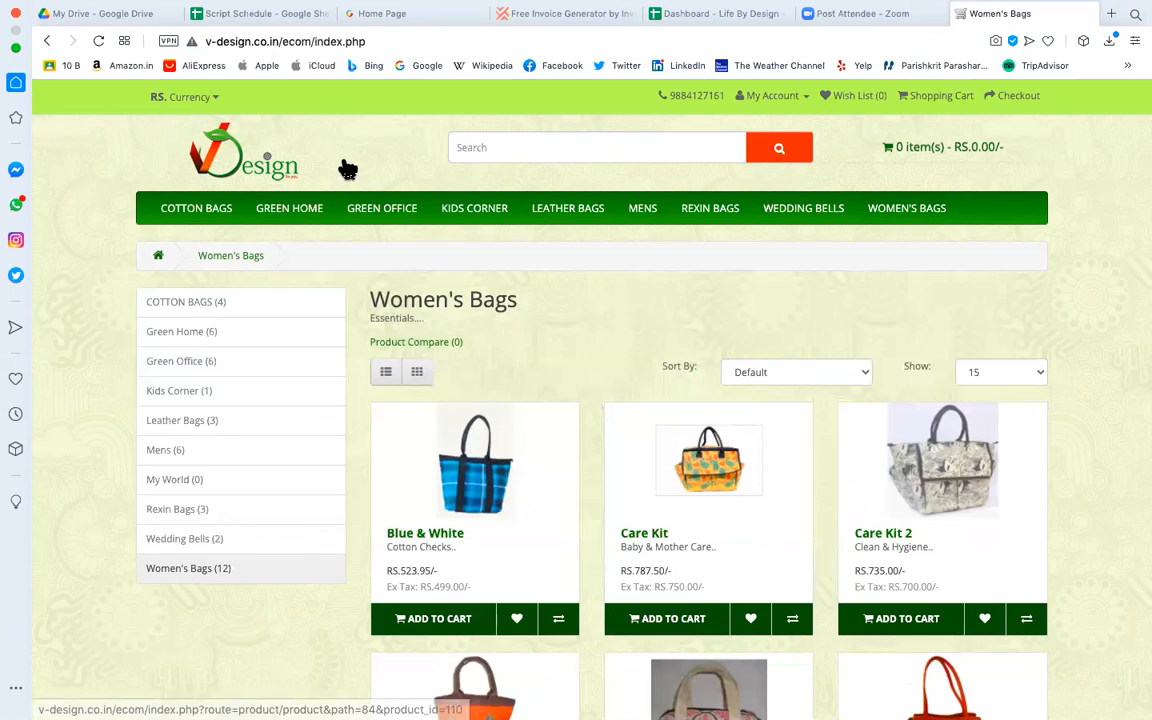
# Check the Women's Bags category URL, then open the Blue & White bag's product page.
pyautogui.click(312, 42)
pyautogui.click(364, 41)
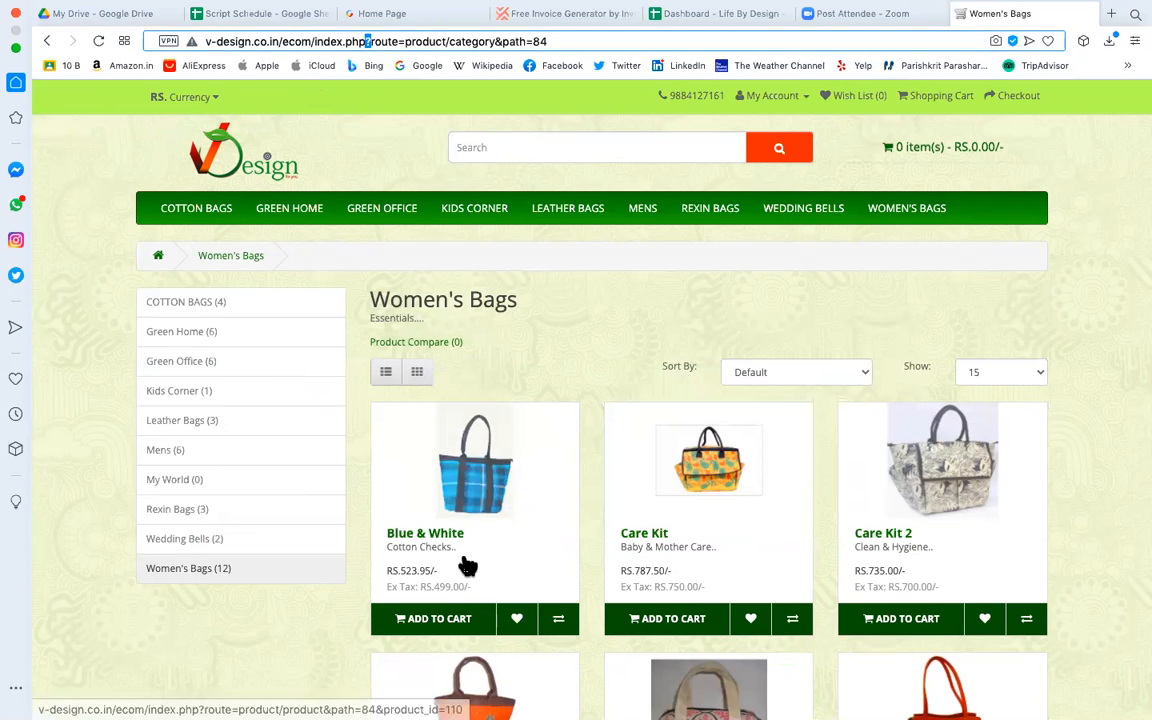
pyautogui.scroll(-5, 295, 592)
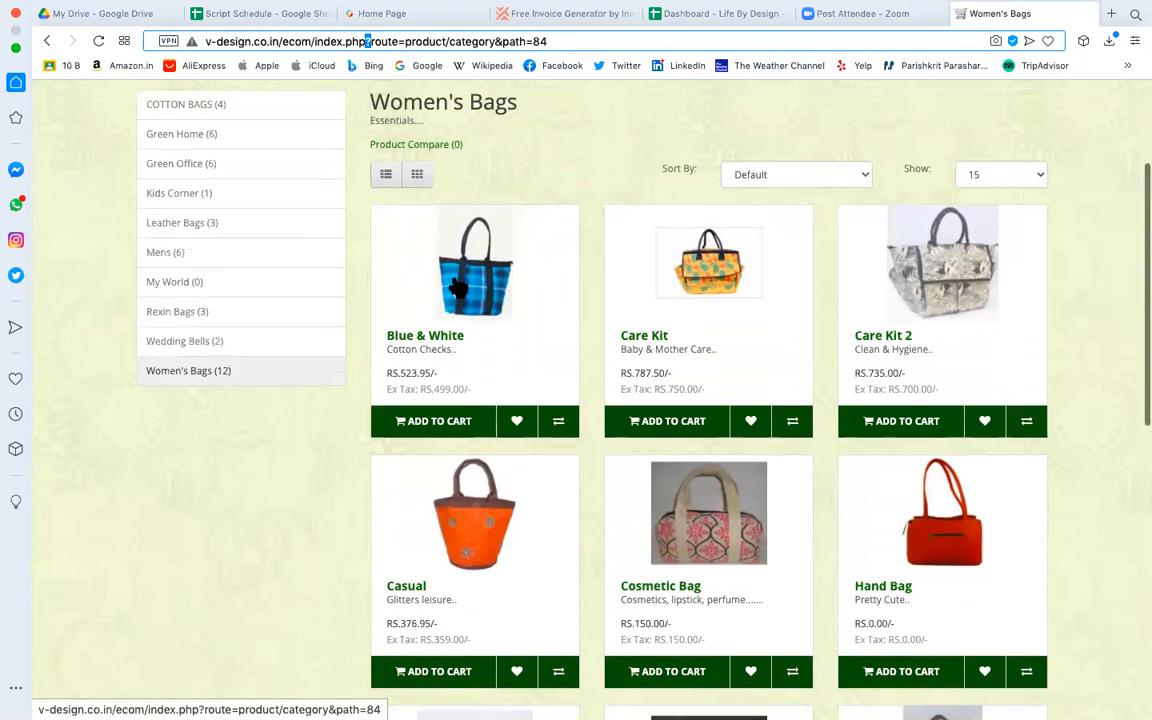
pyautogui.click(482, 289)
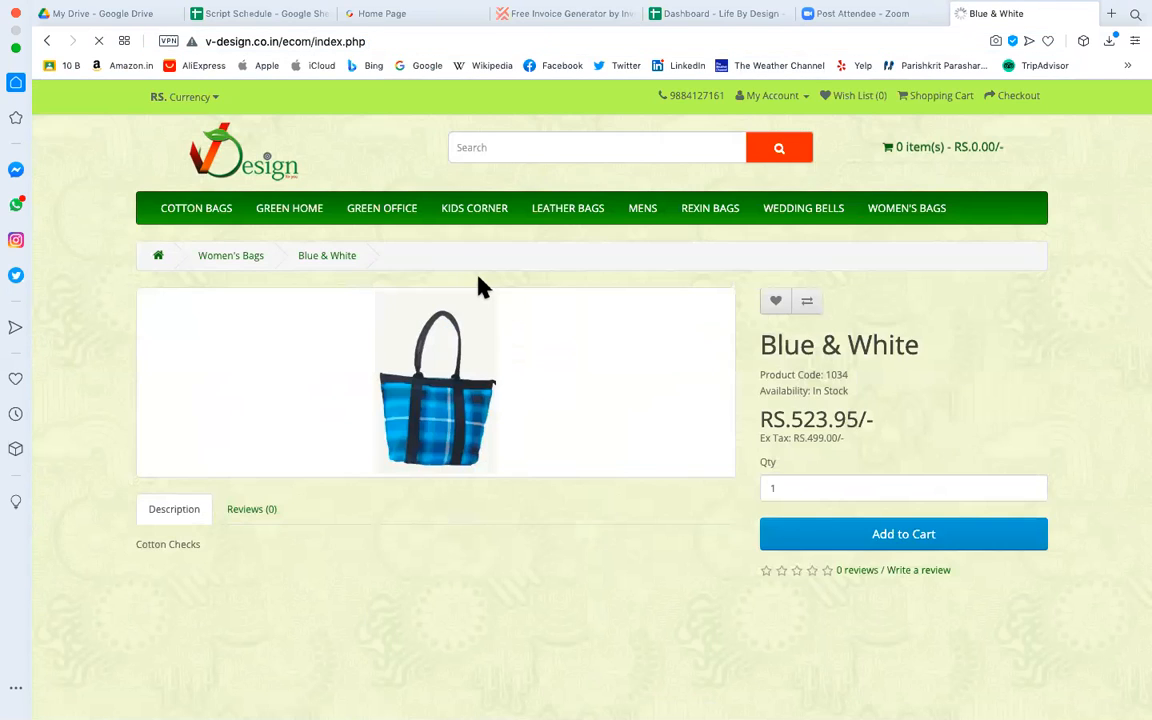
# Enlarge the Blue & White bag image, copy its image address, and start a blank browser tab.
pyautogui.click(389, 377)
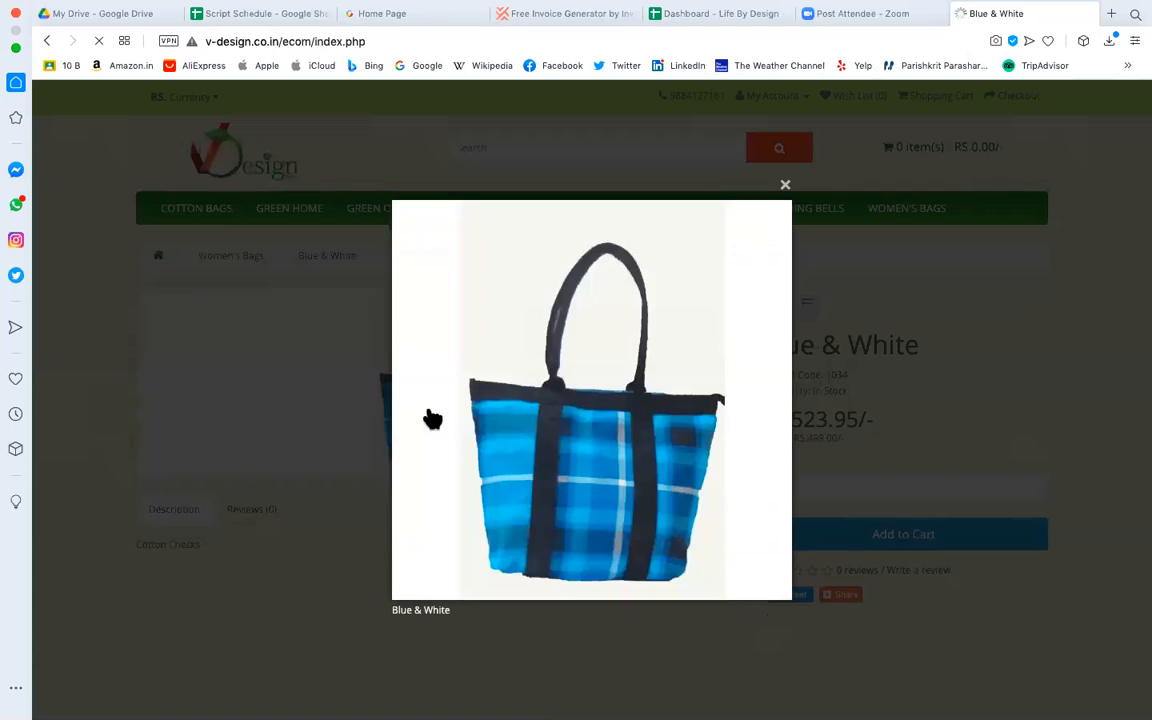
pyautogui.rightClick(588, 430)
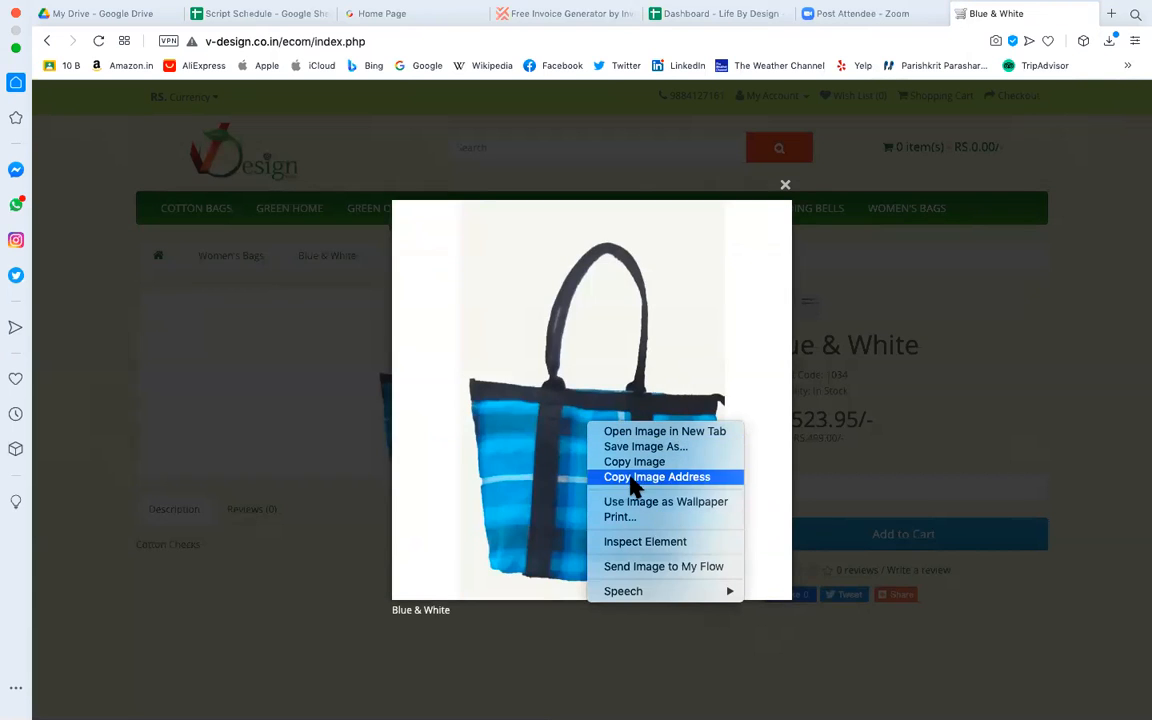
pyautogui.click(664, 478)
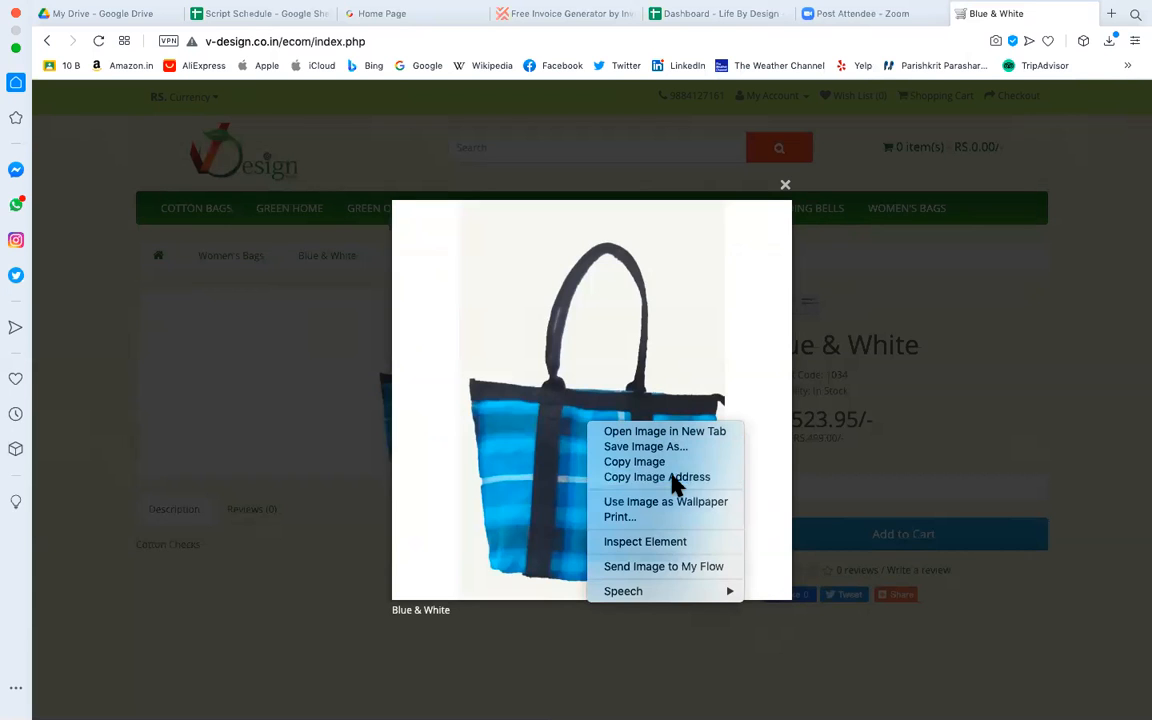
pyautogui.click(1111, 15)
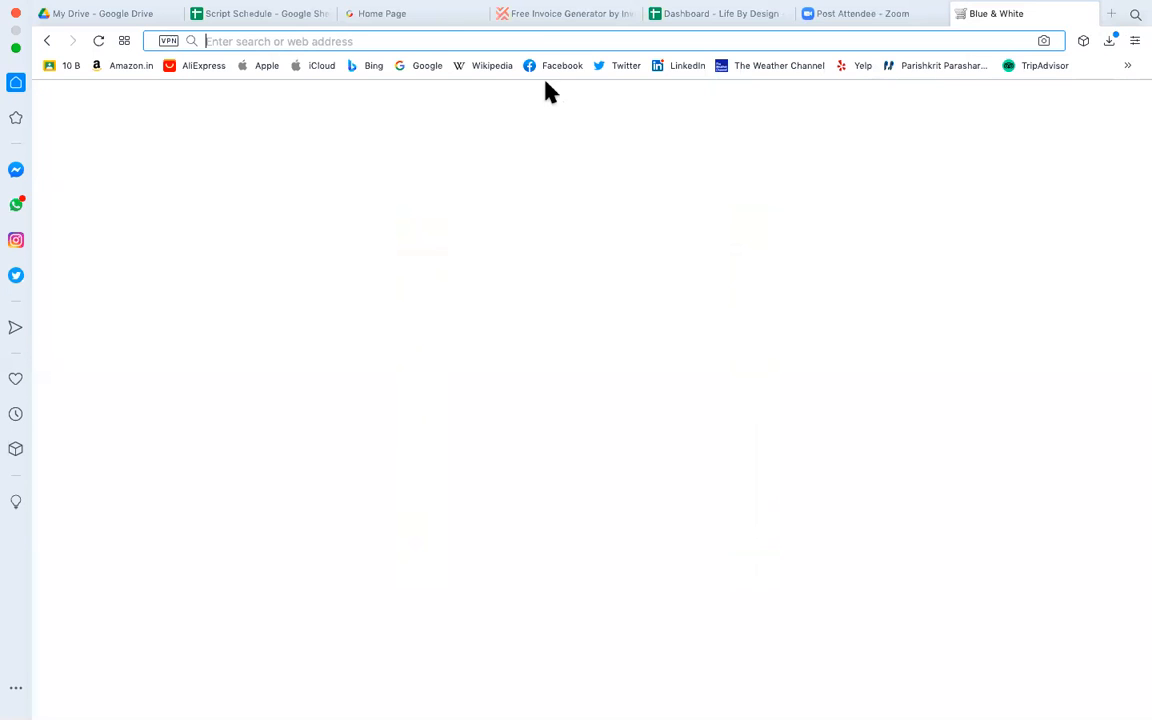
# Paste the womens casual blue-500x500.jpg image address into the new tab and select it.
pyautogui.press('super+v')
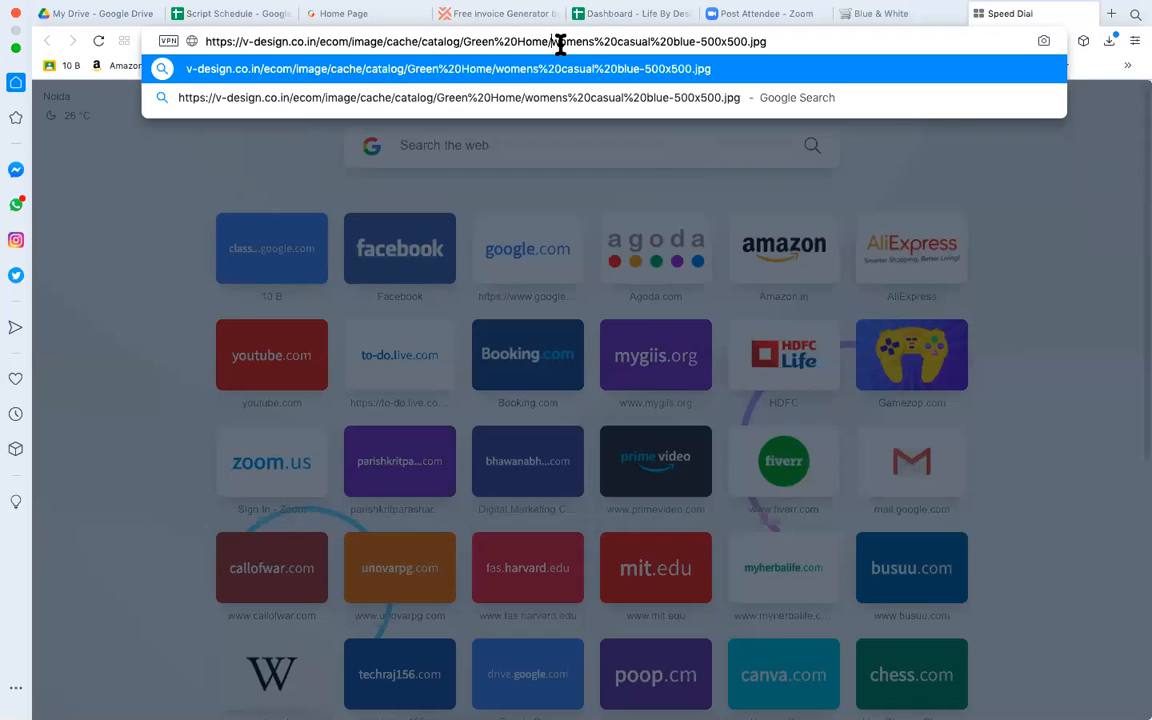
pyautogui.moveTo(551, 44); pyautogui.dragTo(781, 44)
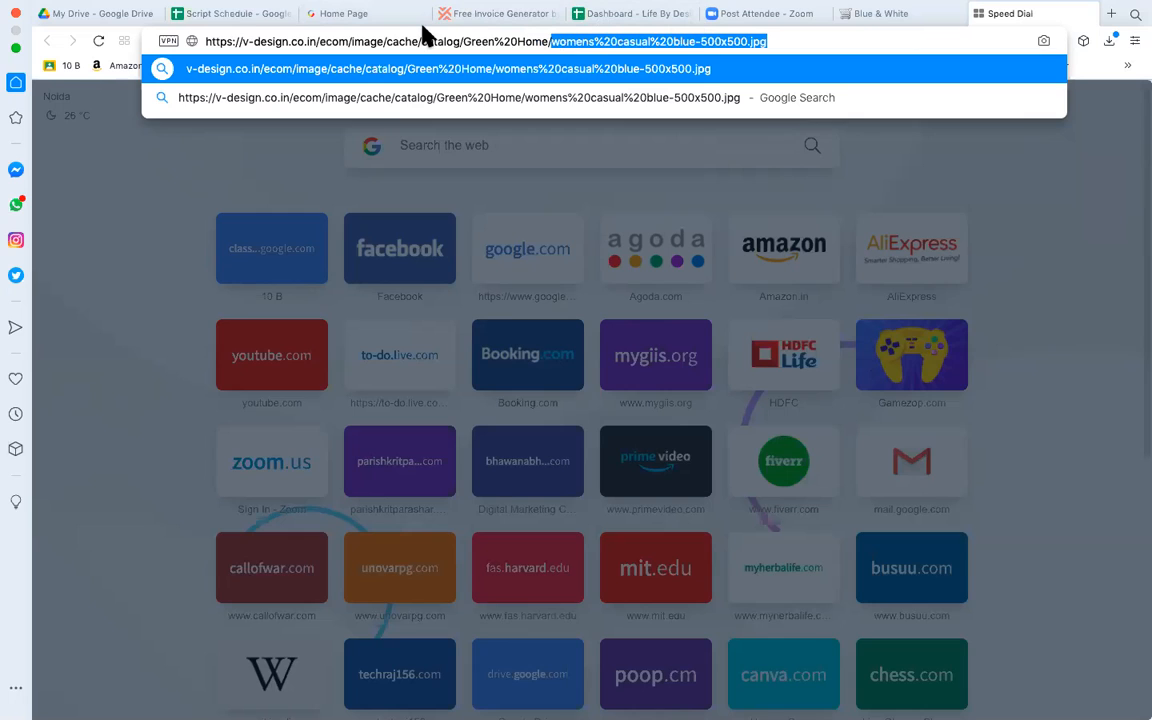
pyautogui.click(291, 45)
pyautogui.tripleClick(291, 45)
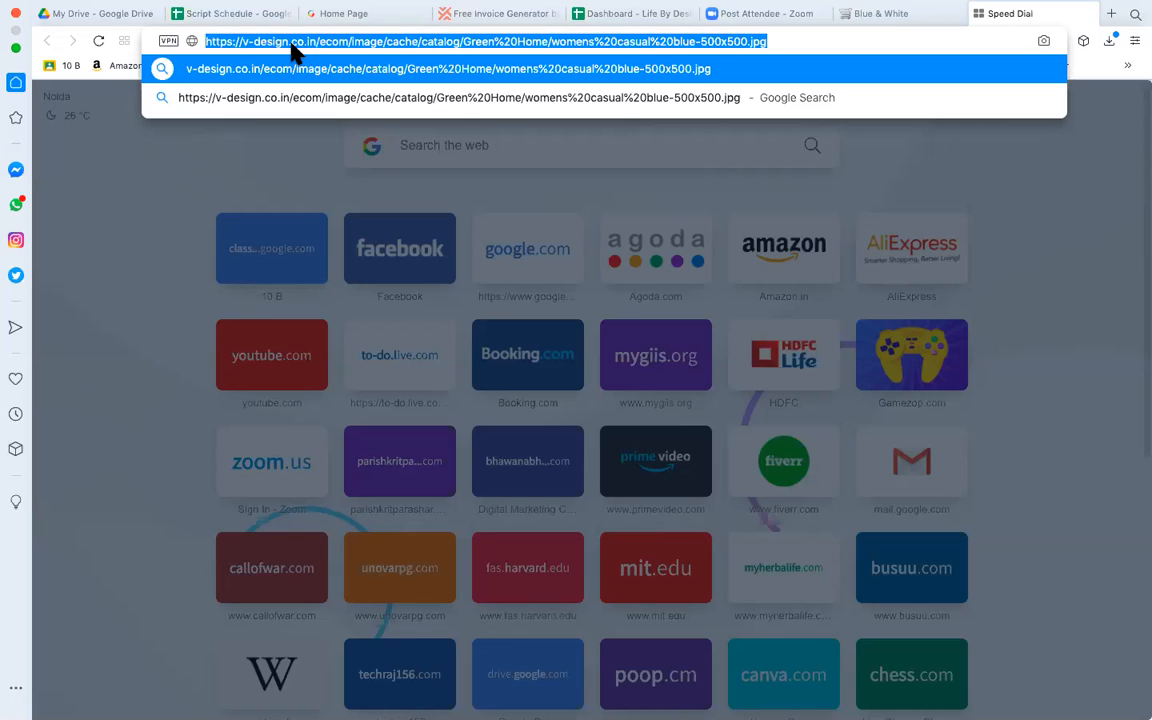
pyautogui.press('Down')
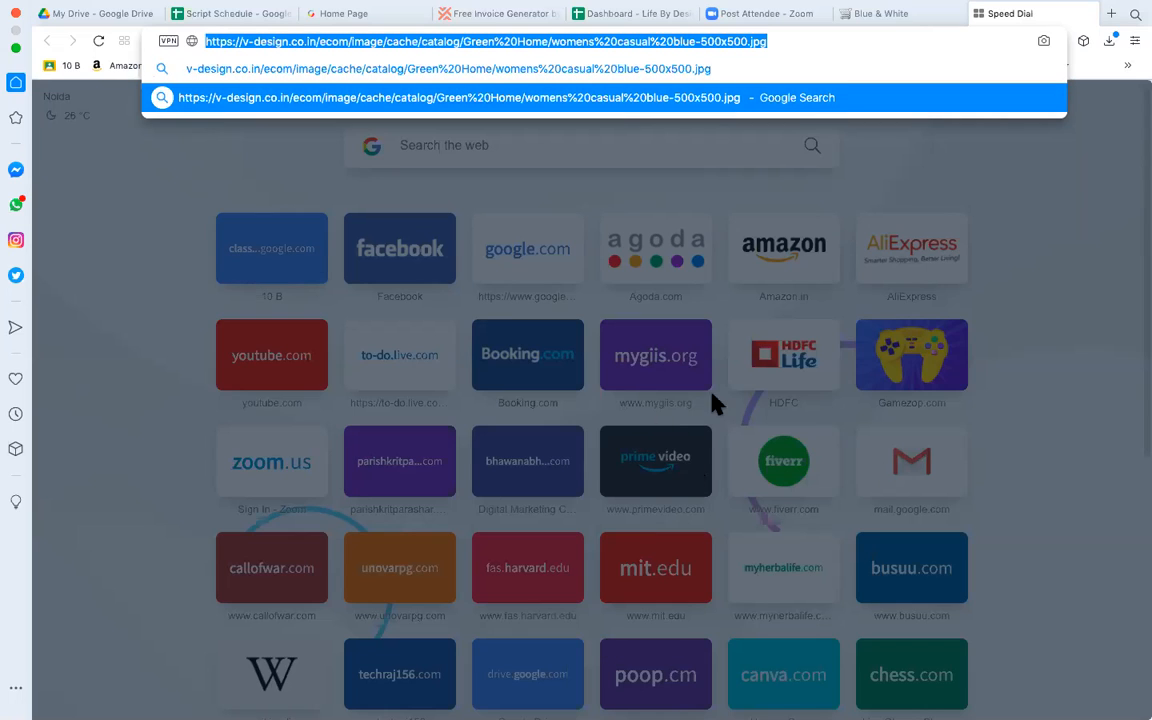
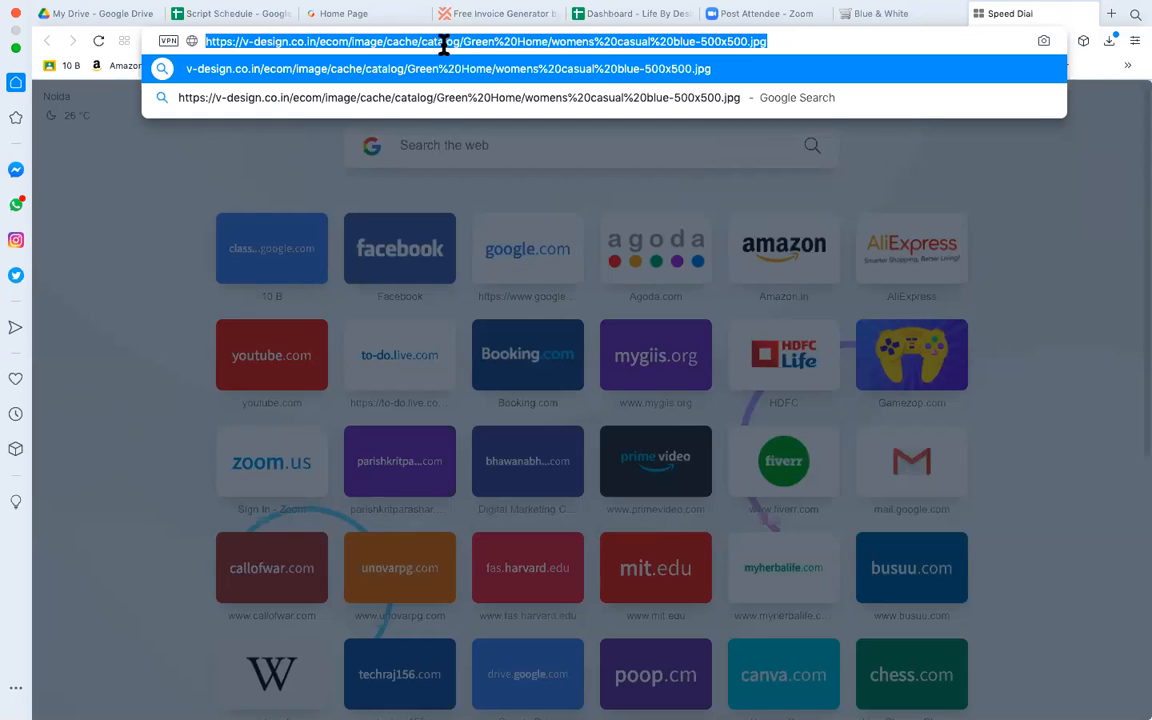
# Highlight the womens%20casual%20blue-500x500.jpg file name at the end of the pasted image URL.
pyautogui.click(361, 41)
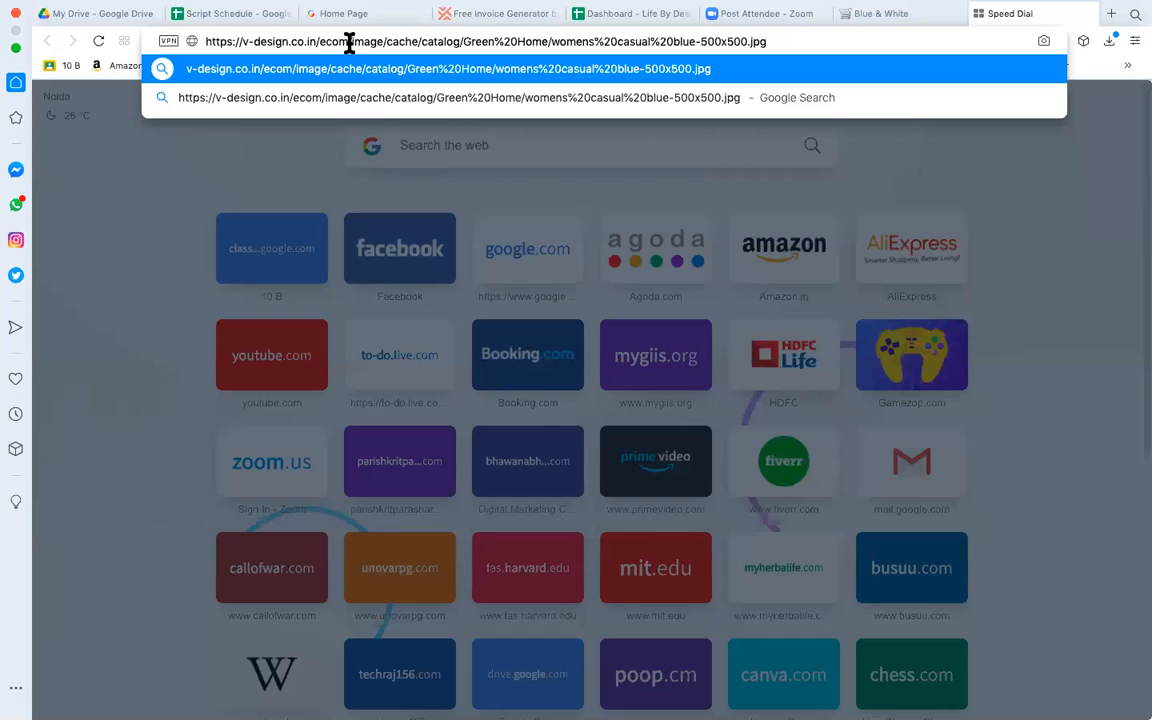
pyautogui.moveTo(351, 41); pyautogui.dragTo(799, 34)
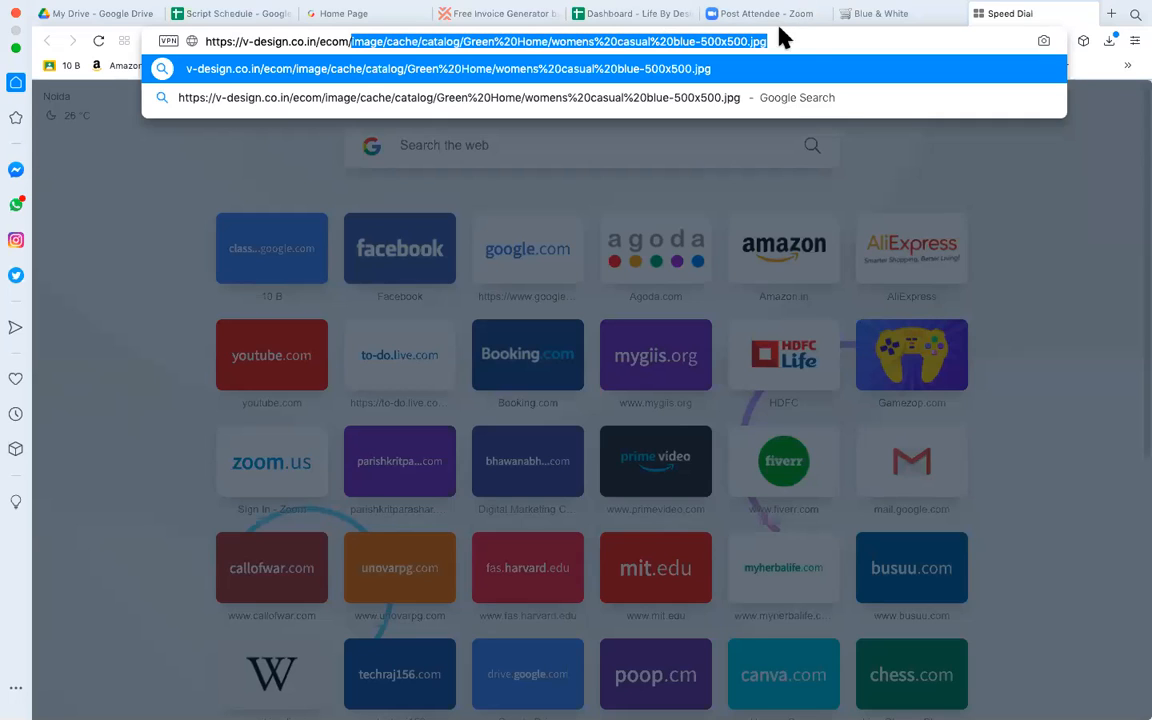
pyautogui.click(778, 22)
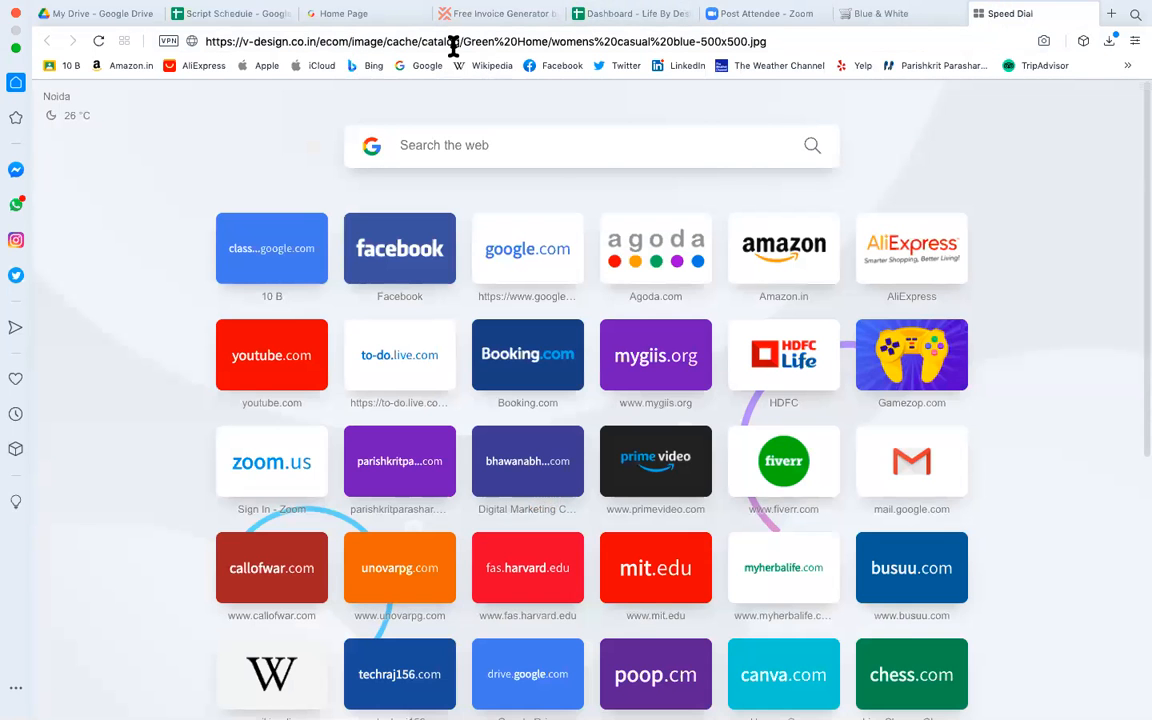
pyautogui.click(550, 42)
pyautogui.moveTo(805, 38); pyautogui.dragTo(548, 48)
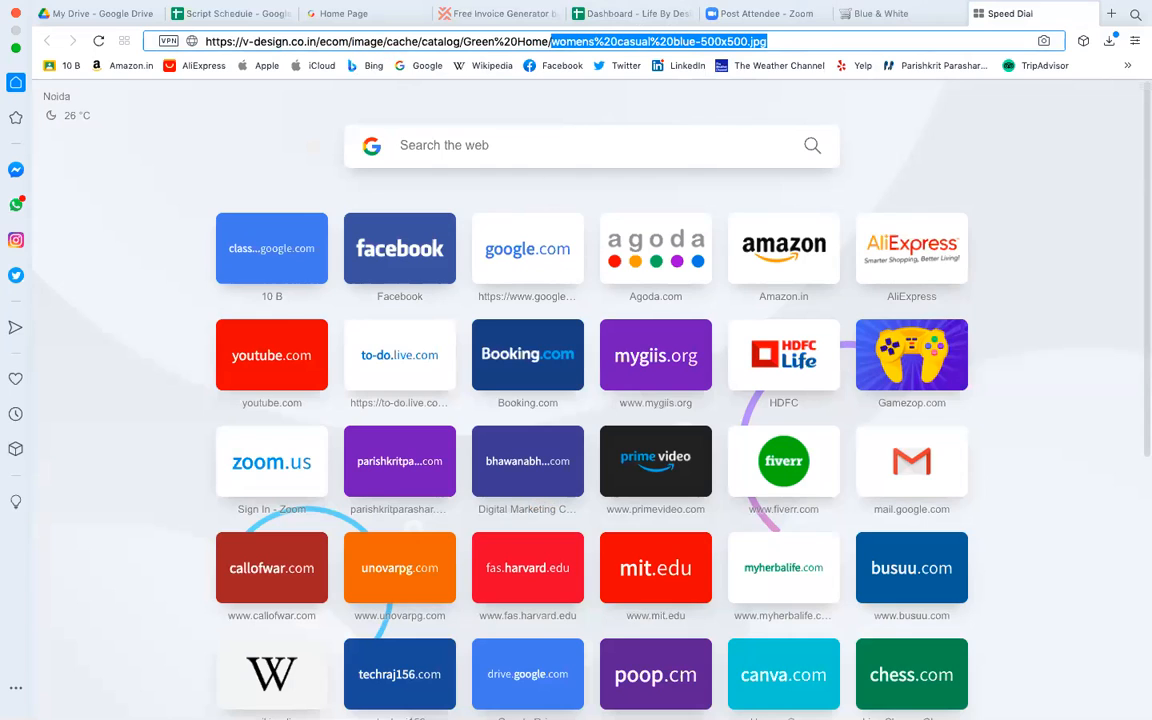
pyautogui.moveTo(618, 716)
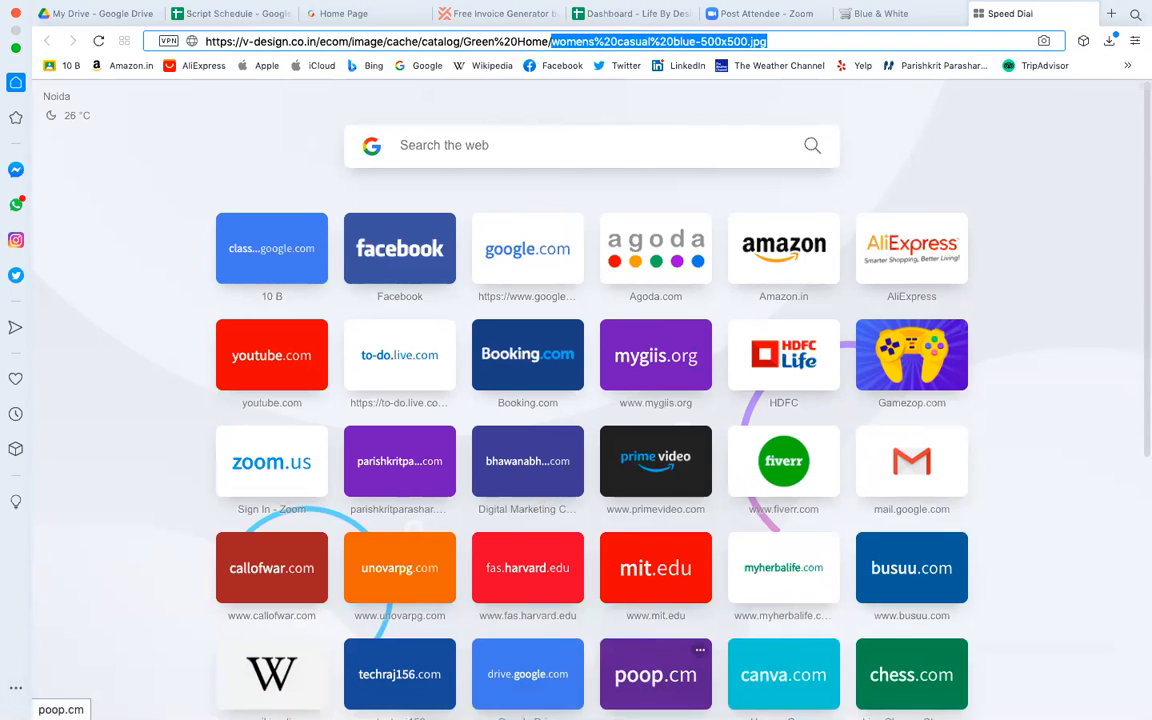
# Switch to Zoom to share the browser showing the v-design.co.in/ecom/ shop.
pyautogui.click(610, 691)
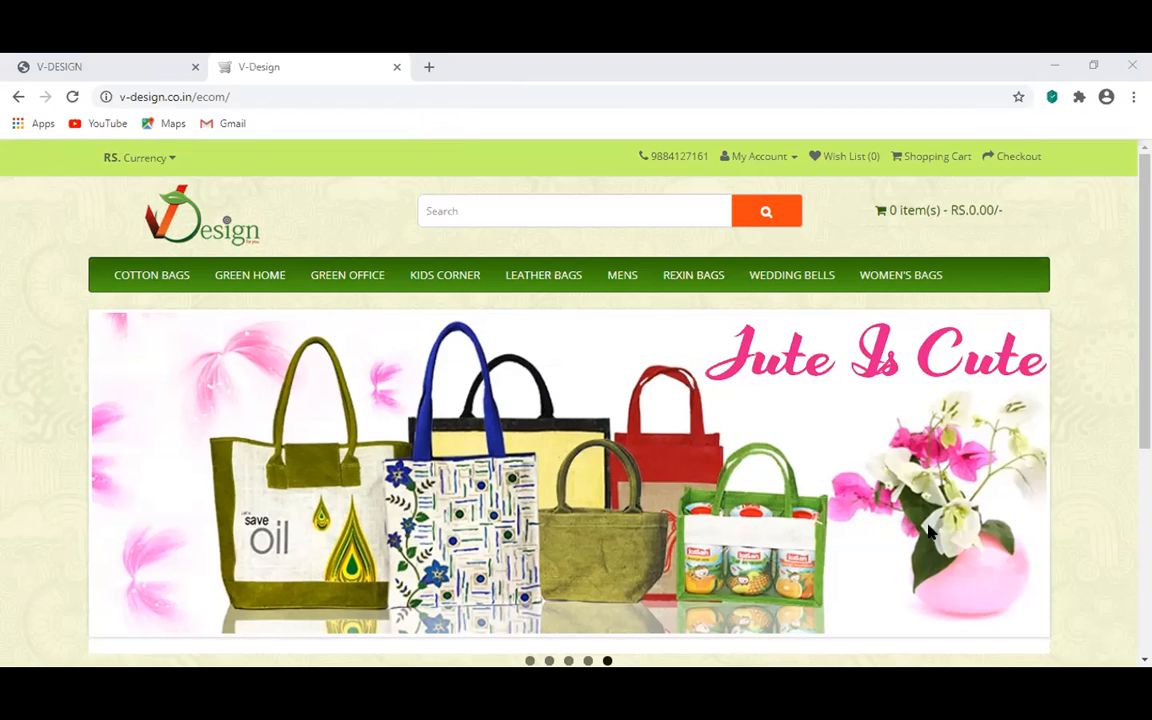
# Look over the v-design.co.in GoDaddy hosting dashboard and launch its cPanel Admin.
pyautogui.hotkey('alt', 'Tab')
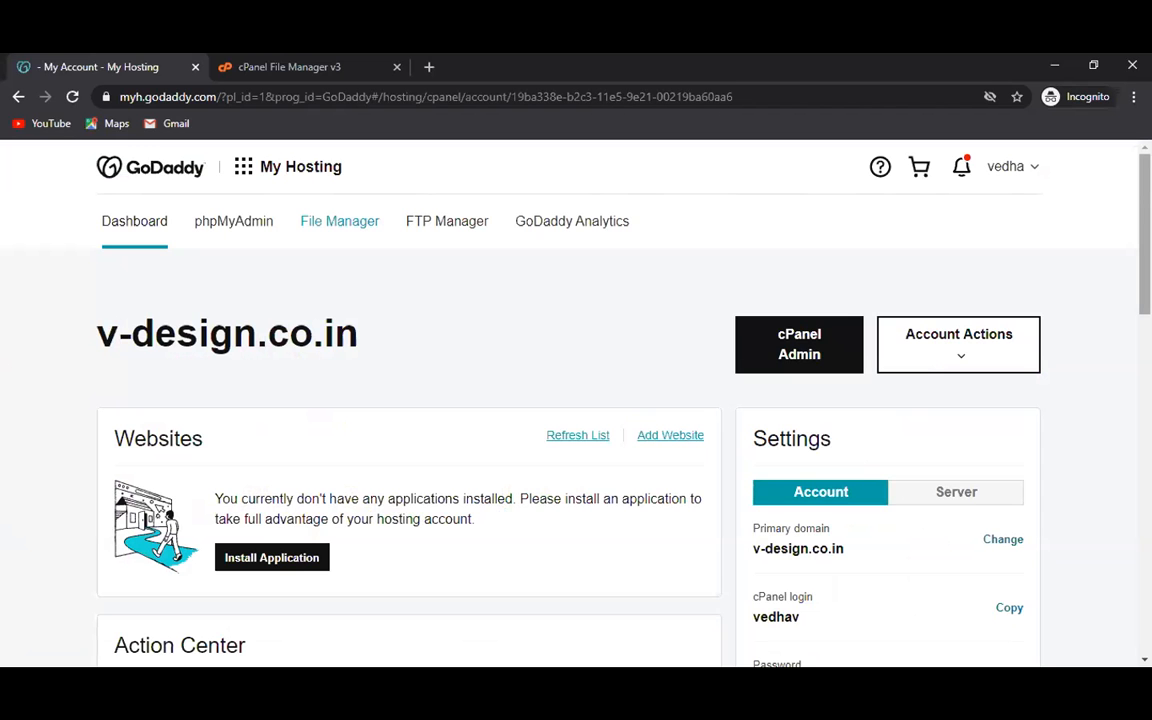
pyautogui.scroll(-1, 576, 400)
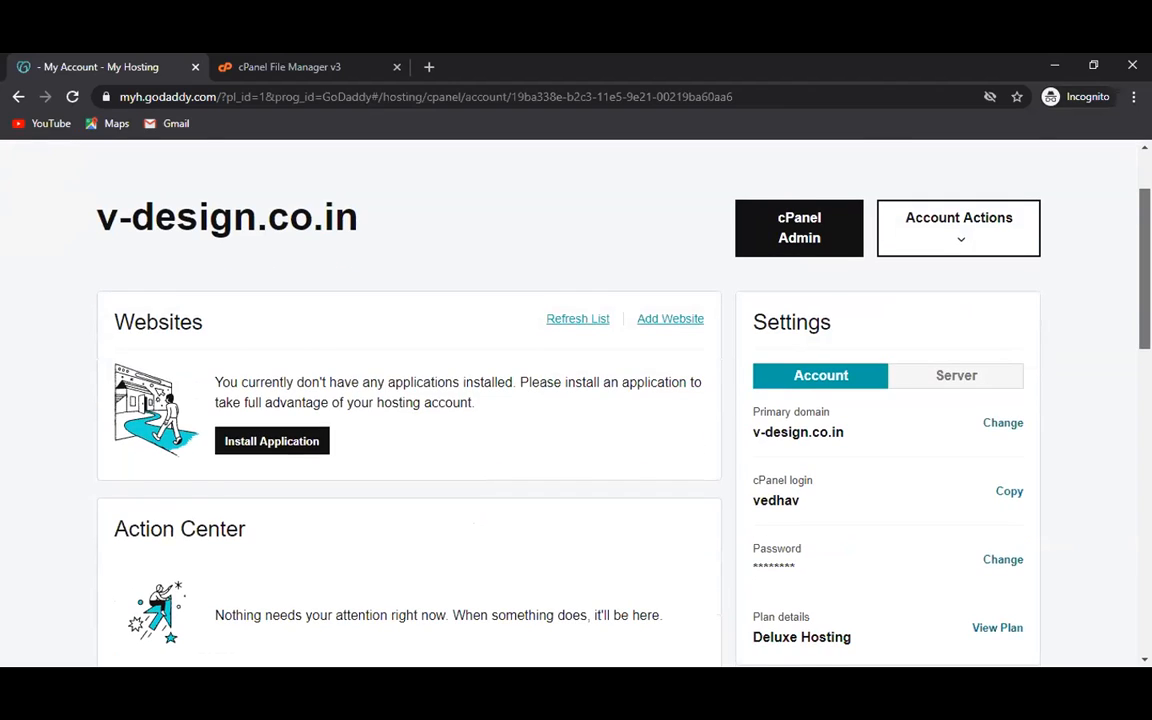
pyautogui.scroll(-1, 576, 400)
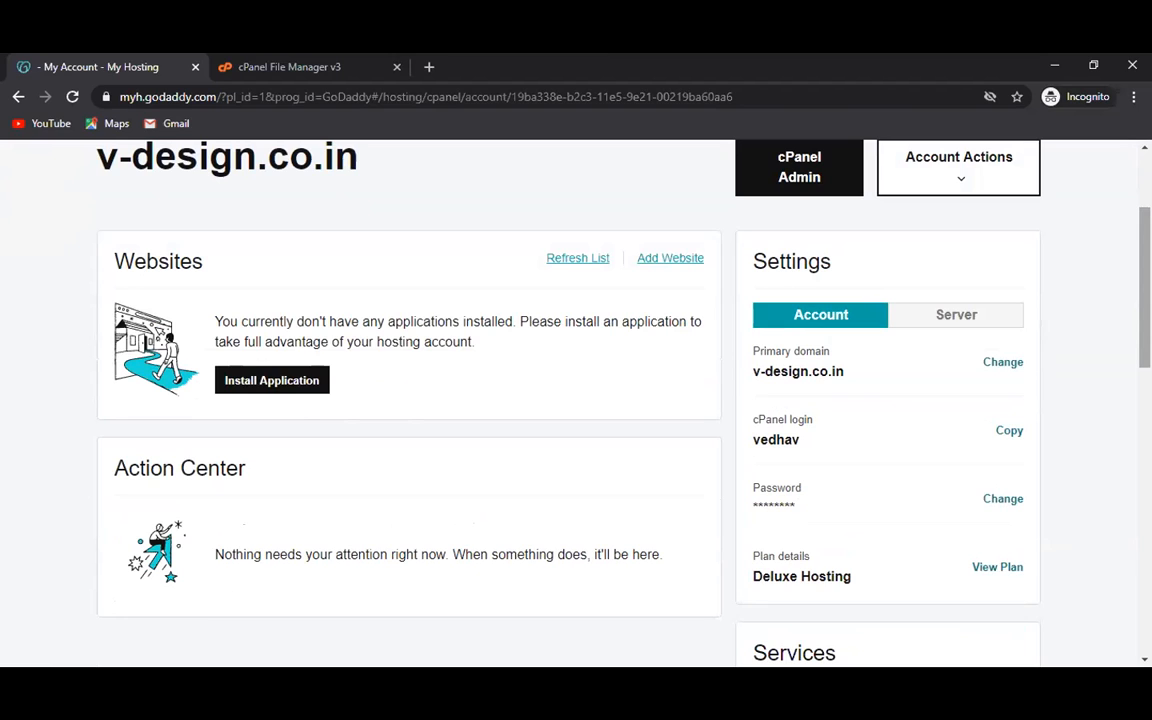
pyautogui.scroll(-3, 576, 400)
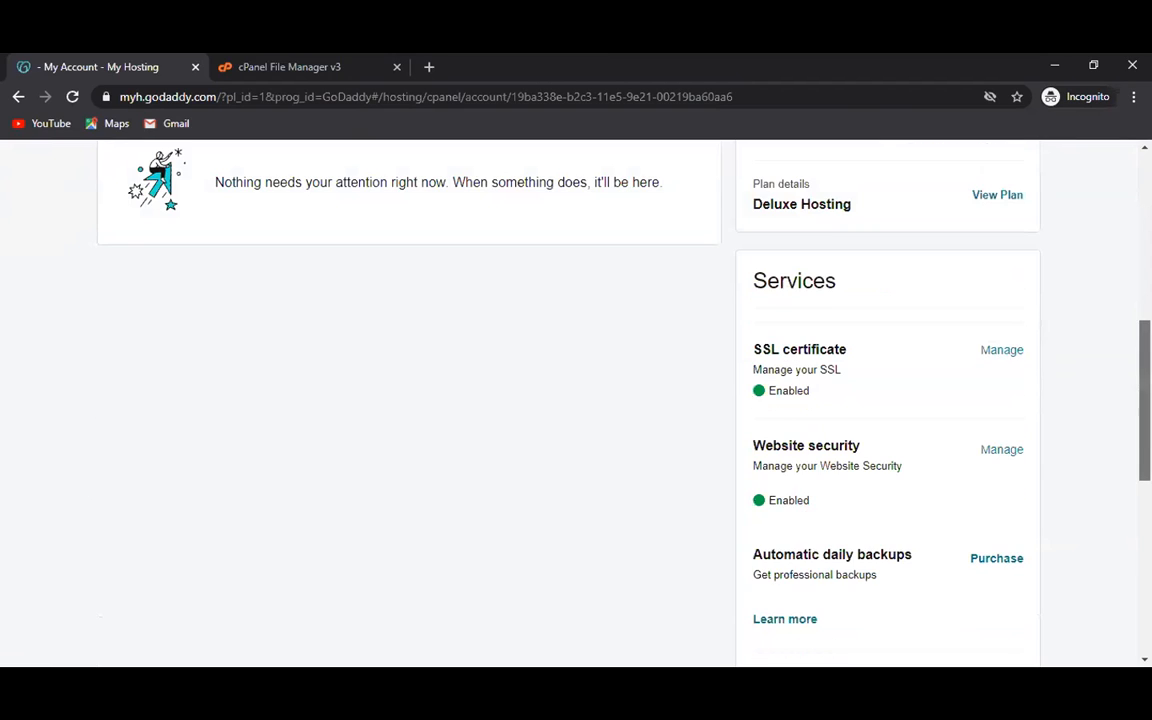
pyautogui.scroll(5, 576, 400)
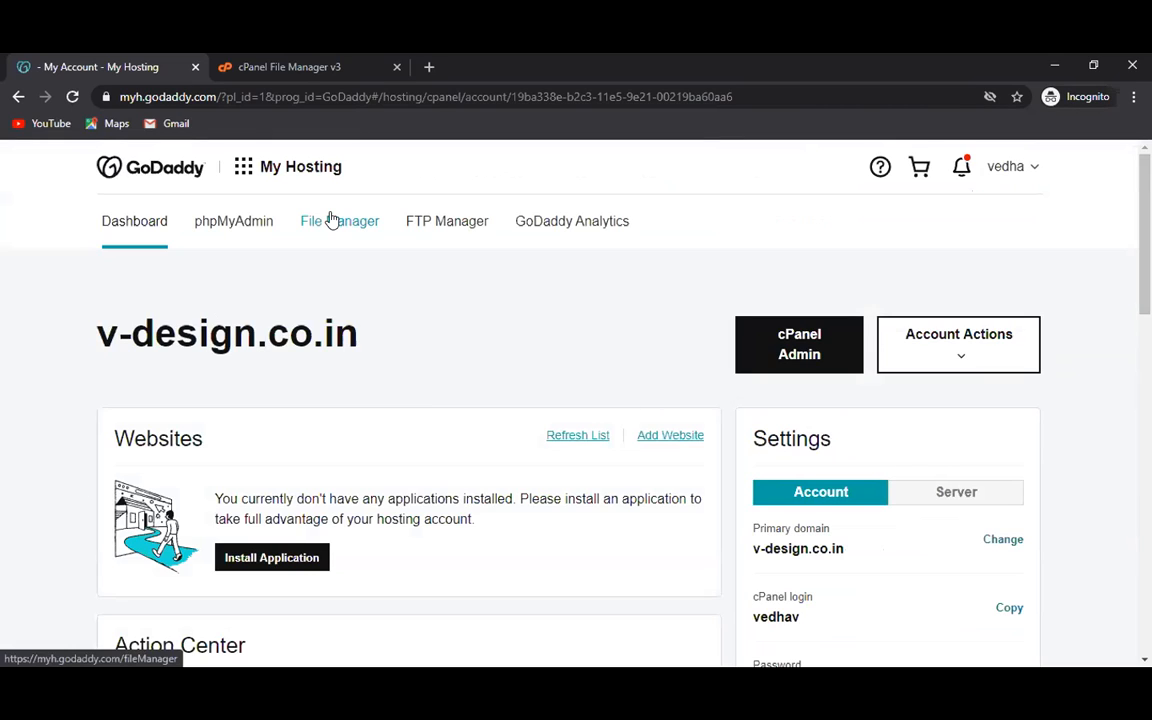
pyautogui.click(773, 350)
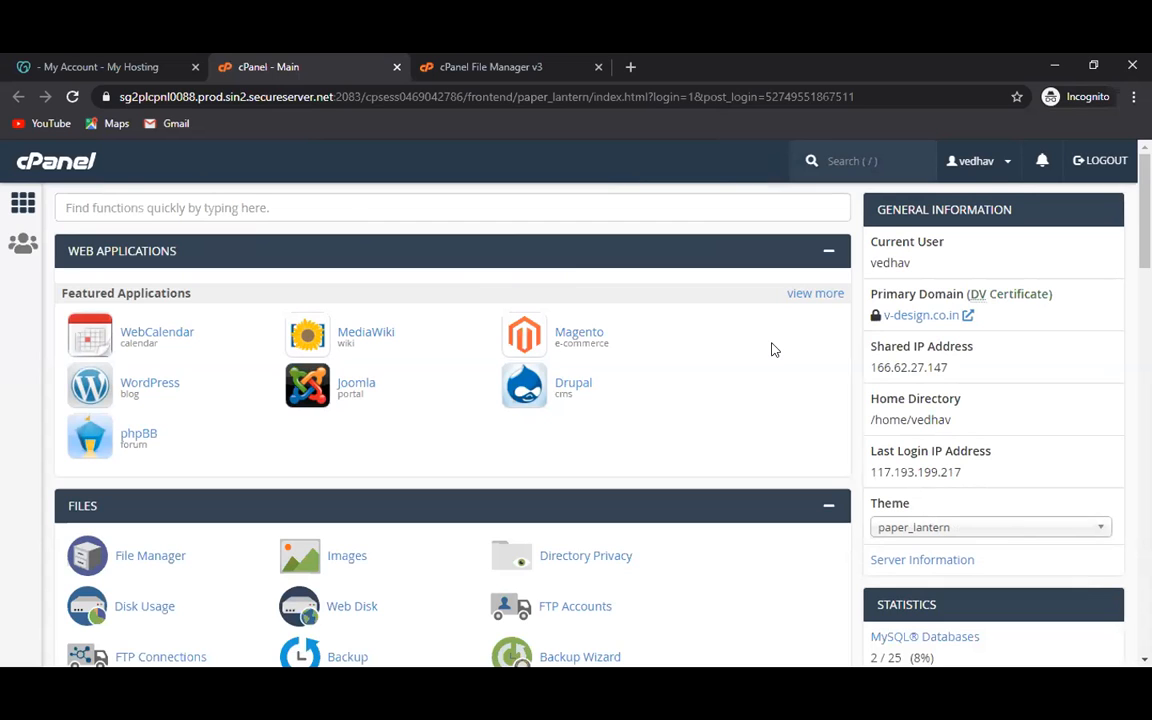
# Launch File Manager from the FILES section of cPanel's main page.
pyautogui.scroll(-1, 771, 349)
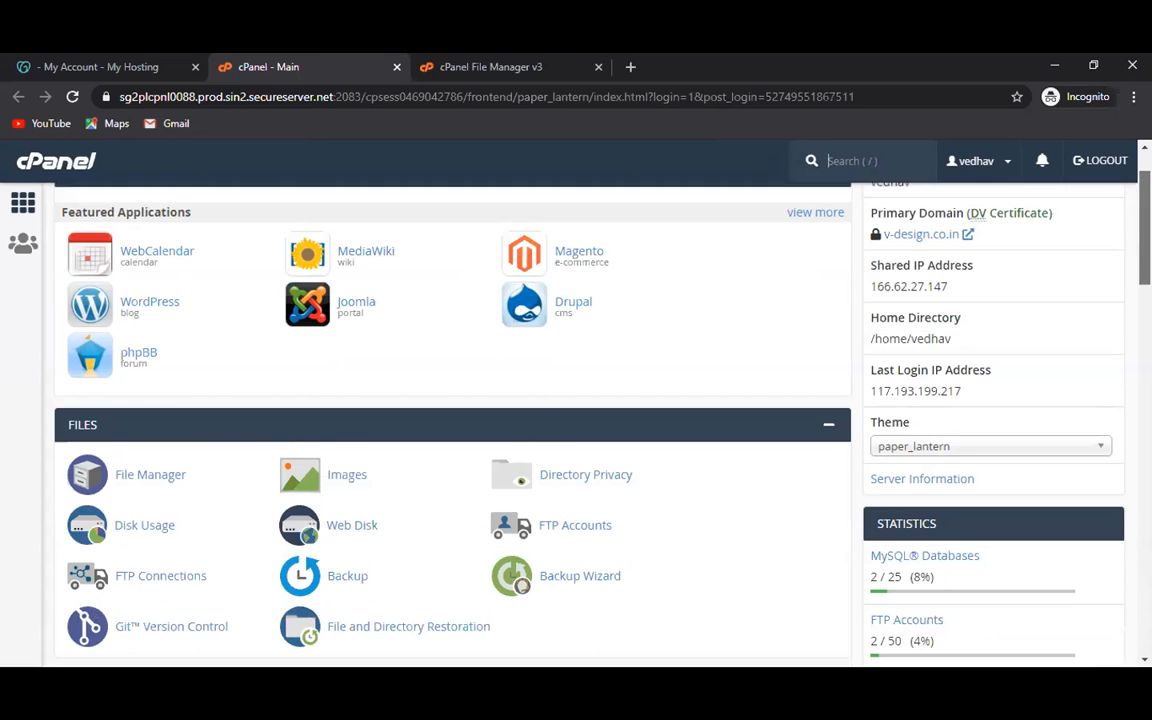
pyautogui.scroll(-2, 771, 349)
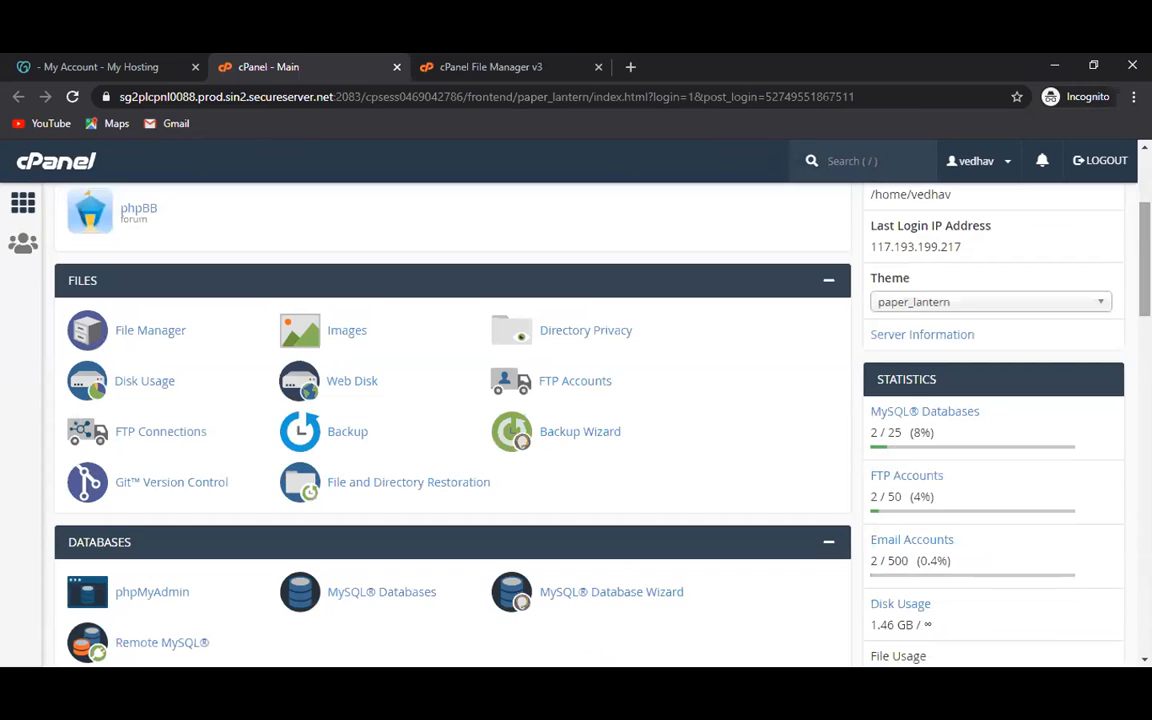
pyautogui.click(150, 330)
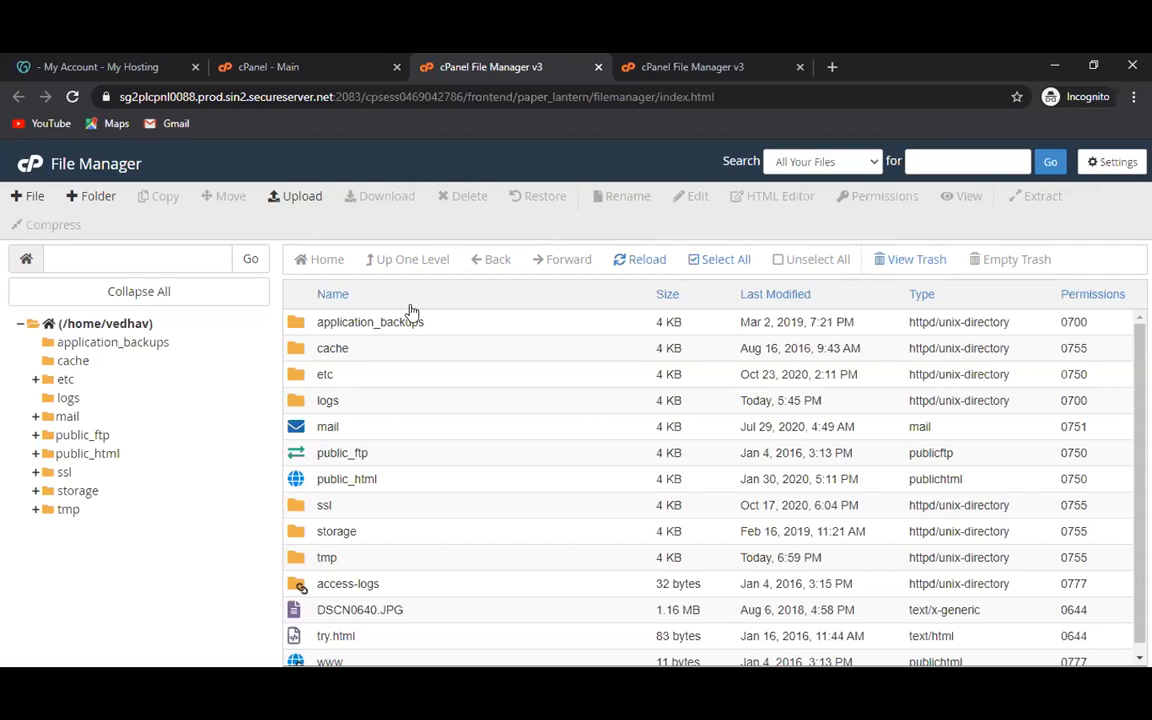
# Search All Your Files for 'ecom' in File Manager.
pyautogui.click(840, 163)
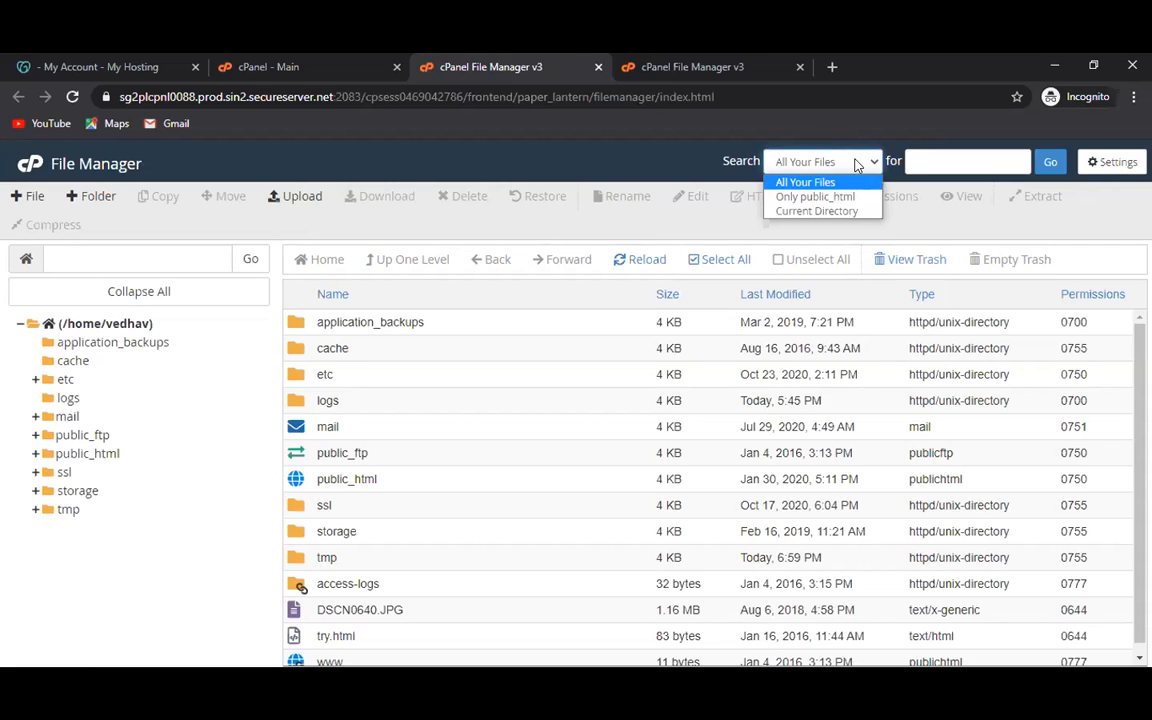
pyautogui.click(945, 156)
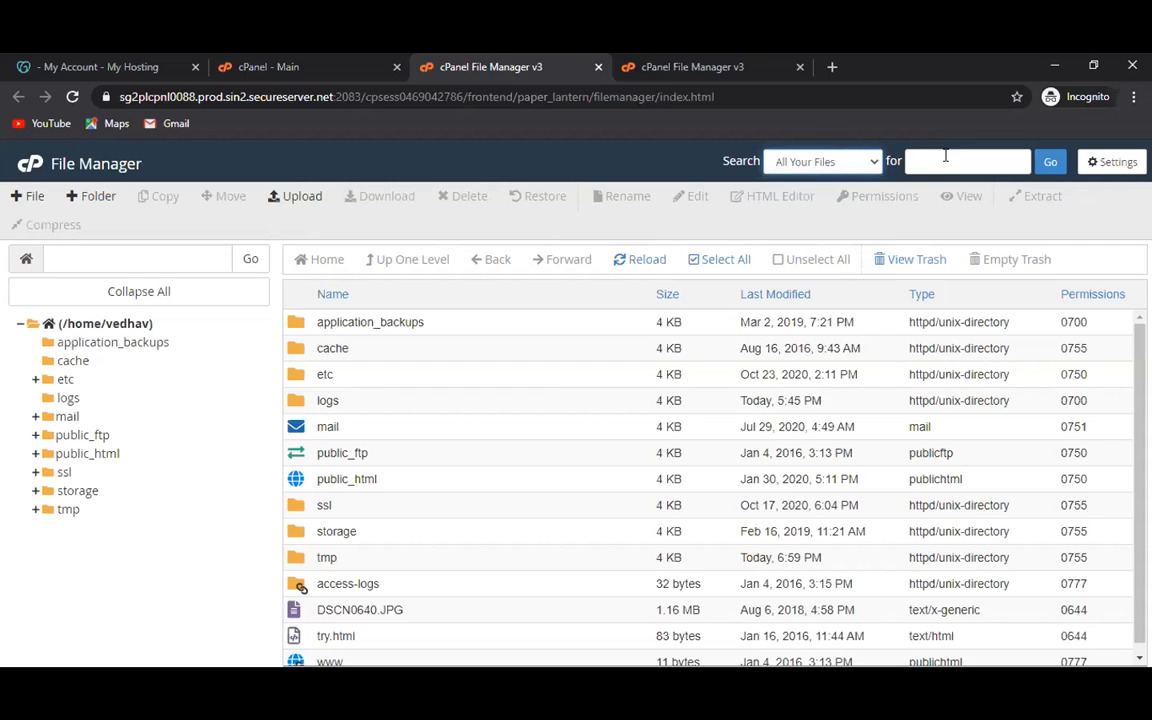
pyautogui.click(945, 156)
pyautogui.write('ec')
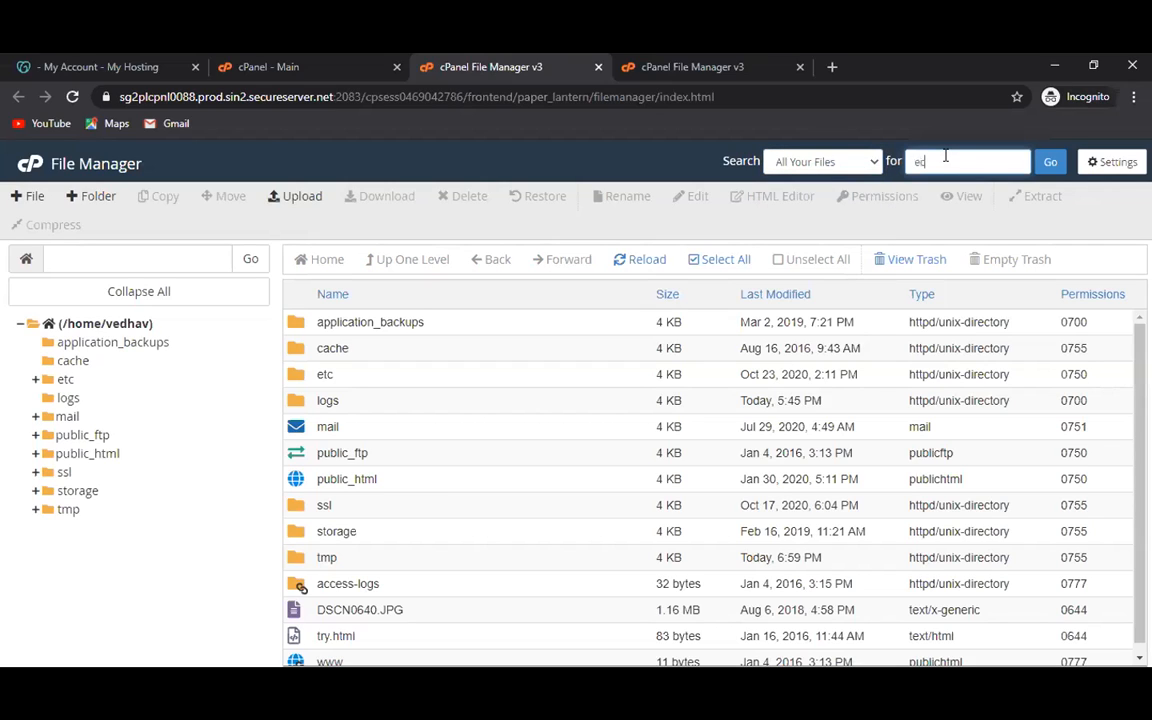
pyautogui.write('om')
pyautogui.click(1050, 163)
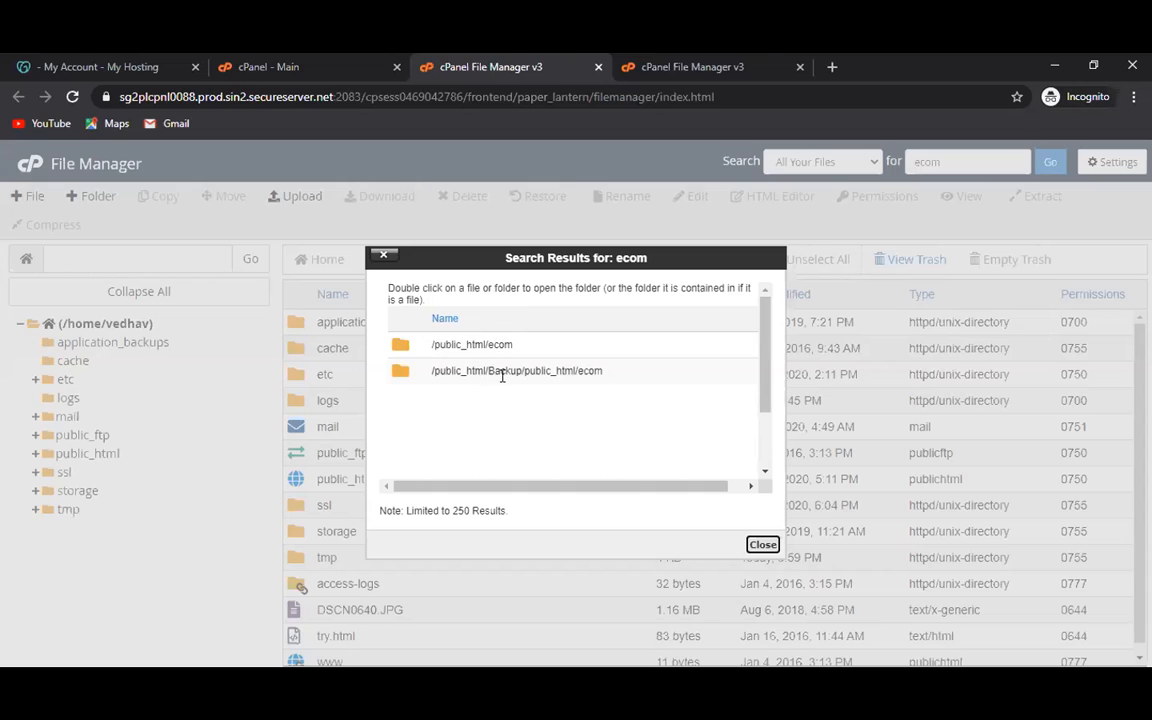
# Review the two 'ecom' results, /public_html/ecom and /public_html/Backup/public_html/ecom.
pyautogui.click(395, 380)
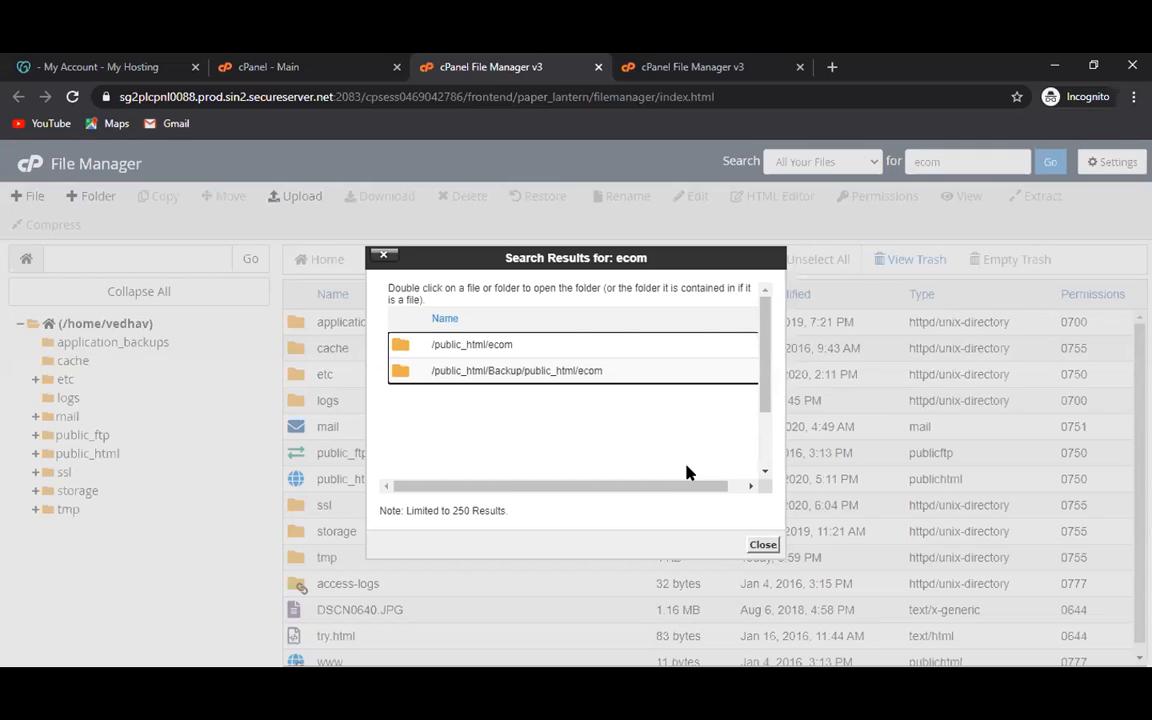
# Open the /public_html/Backup/public_html/ecom folder from the search results.
pyautogui.doubleClick(491, 370)
pyautogui.doubleClick(491, 372)
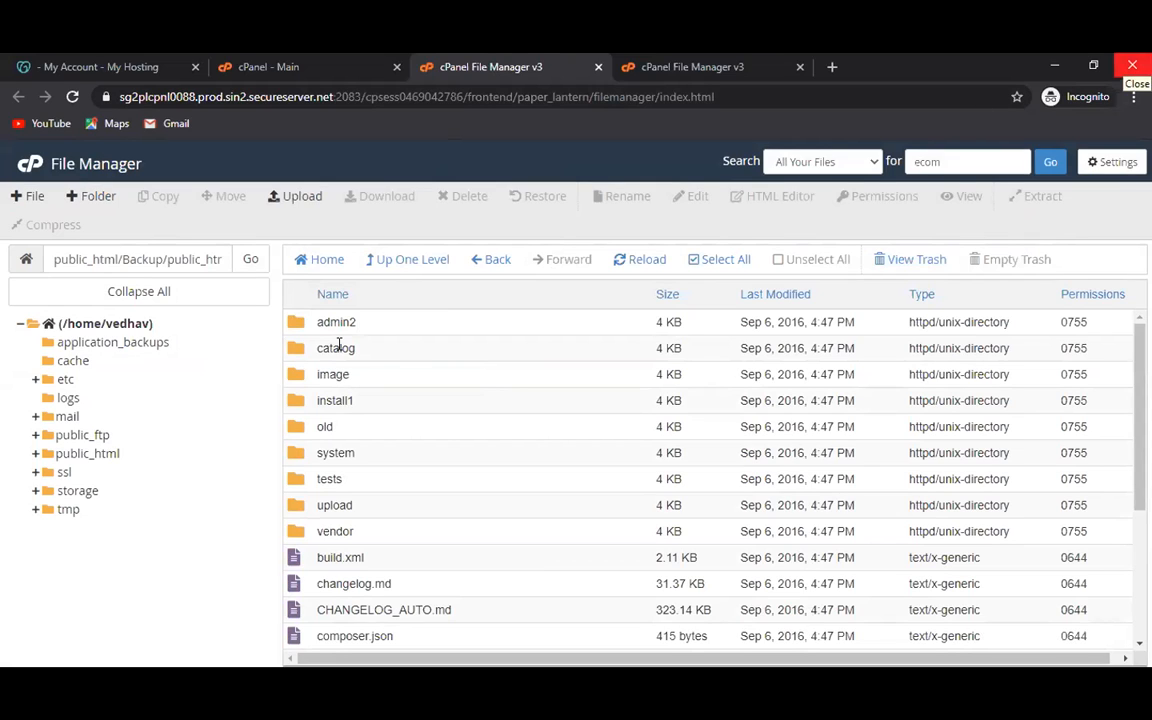
pyautogui.click(85, 453)
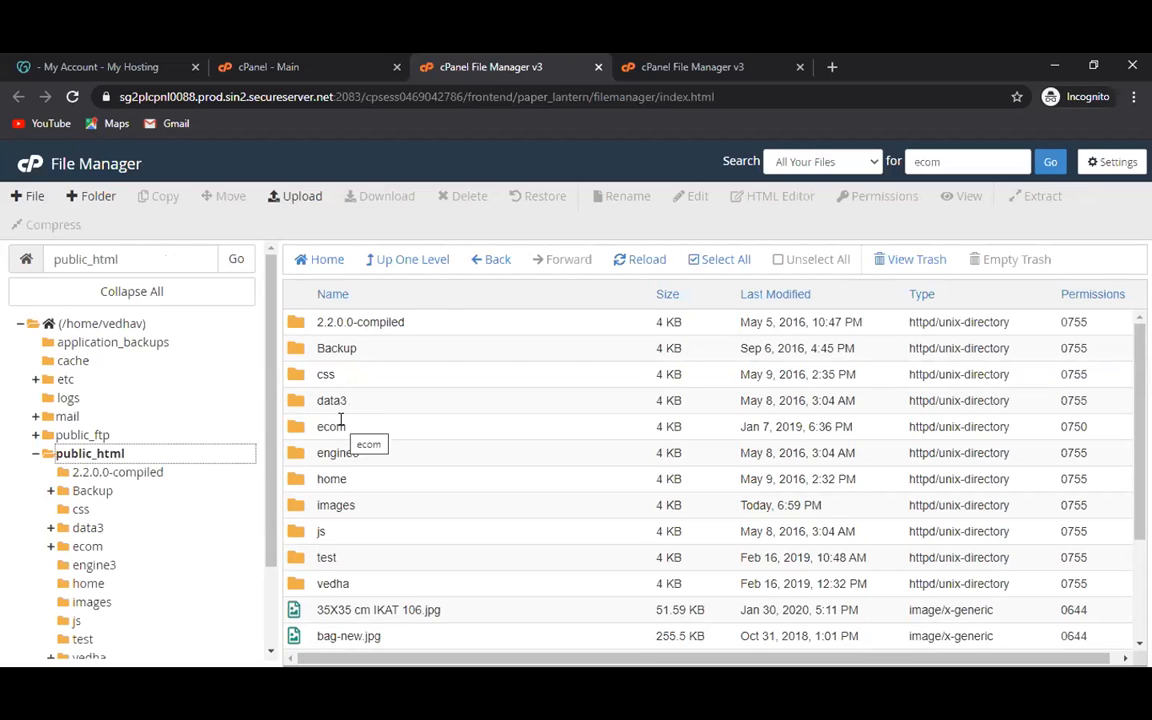
pyautogui.doubleClick(298, 428)
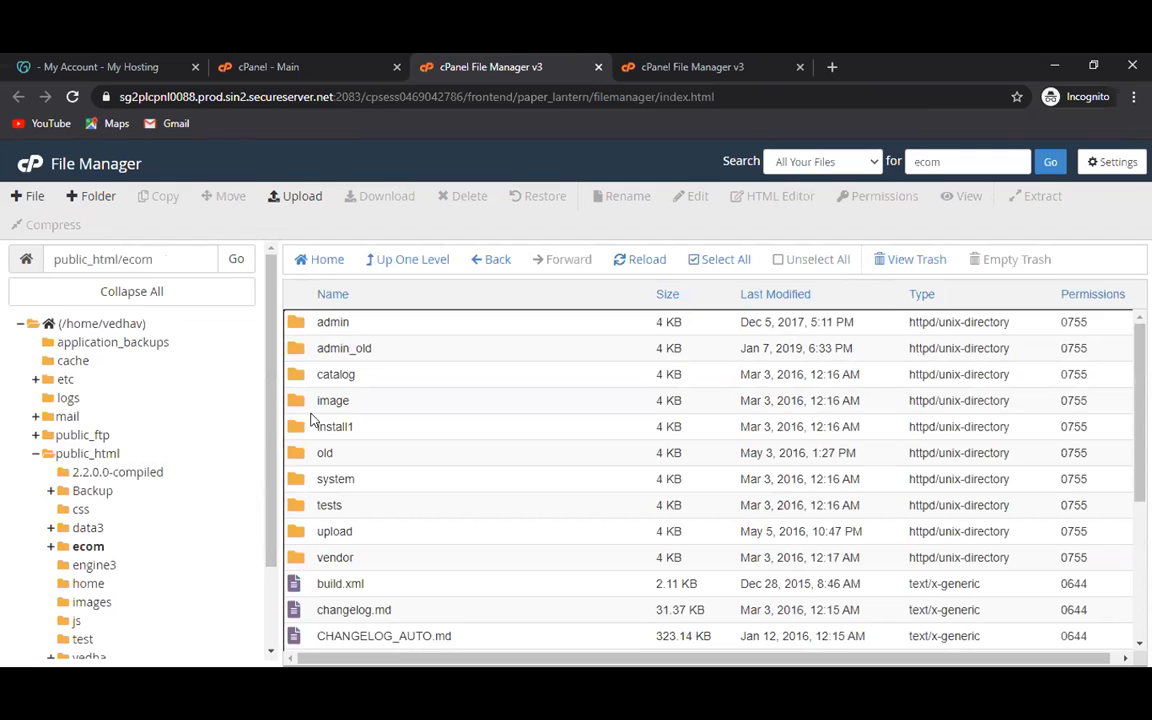
pyautogui.click(324, 401)
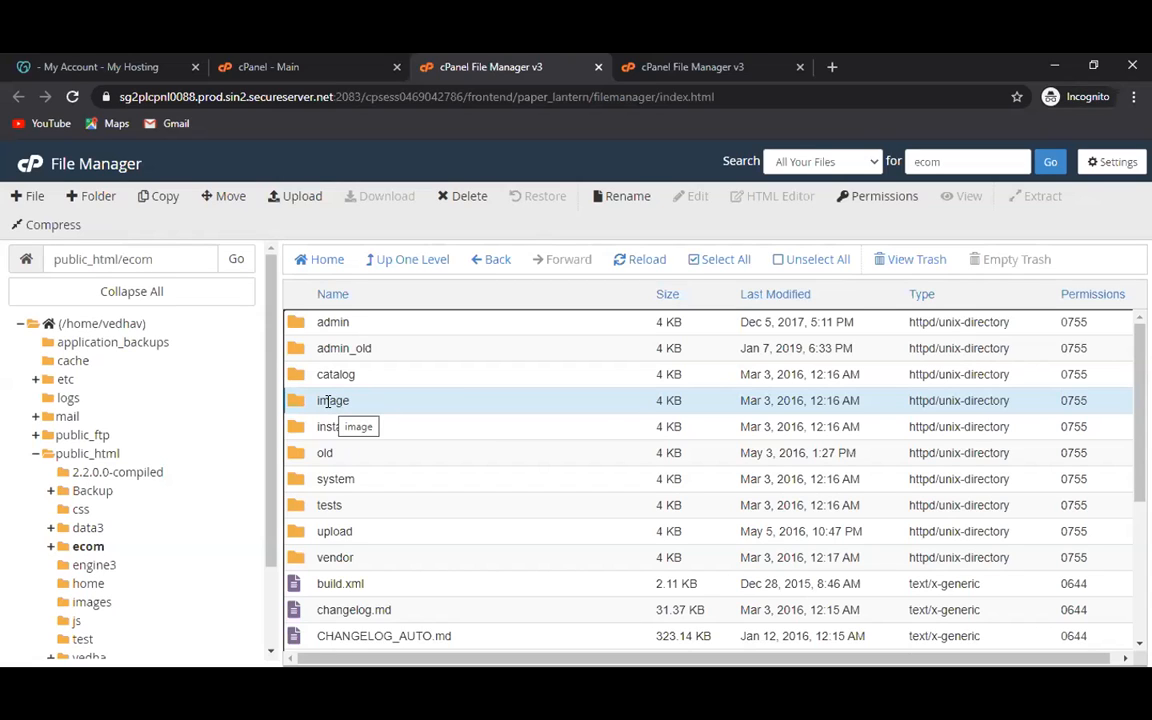
pyautogui.doubleClick(328, 400)
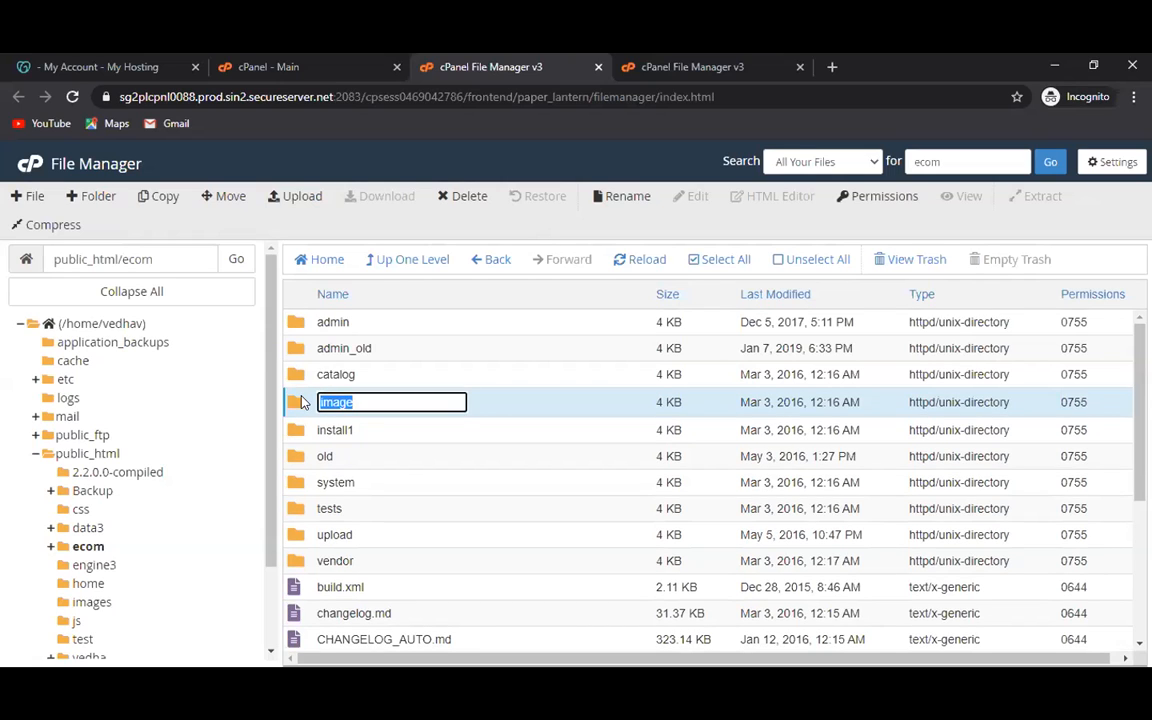
# Navigate ecom's image, then cache, then catalog folders to reach the product category folders.
pyautogui.doubleClick(298, 401)
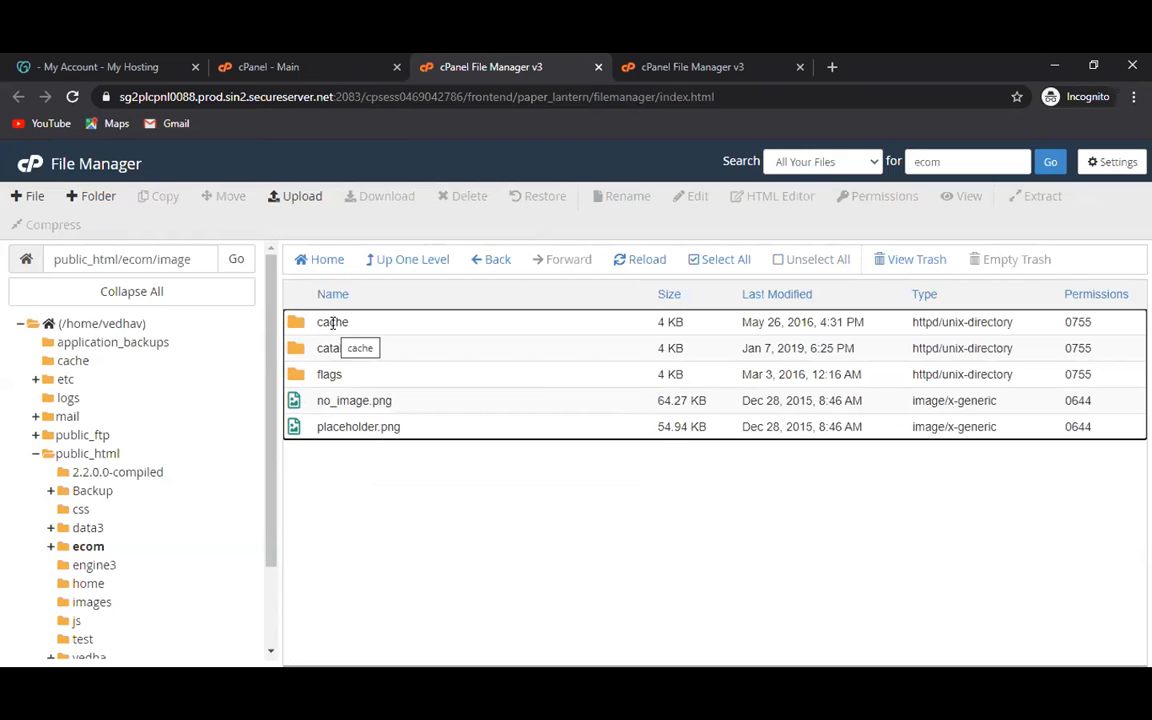
pyautogui.click(333, 323)
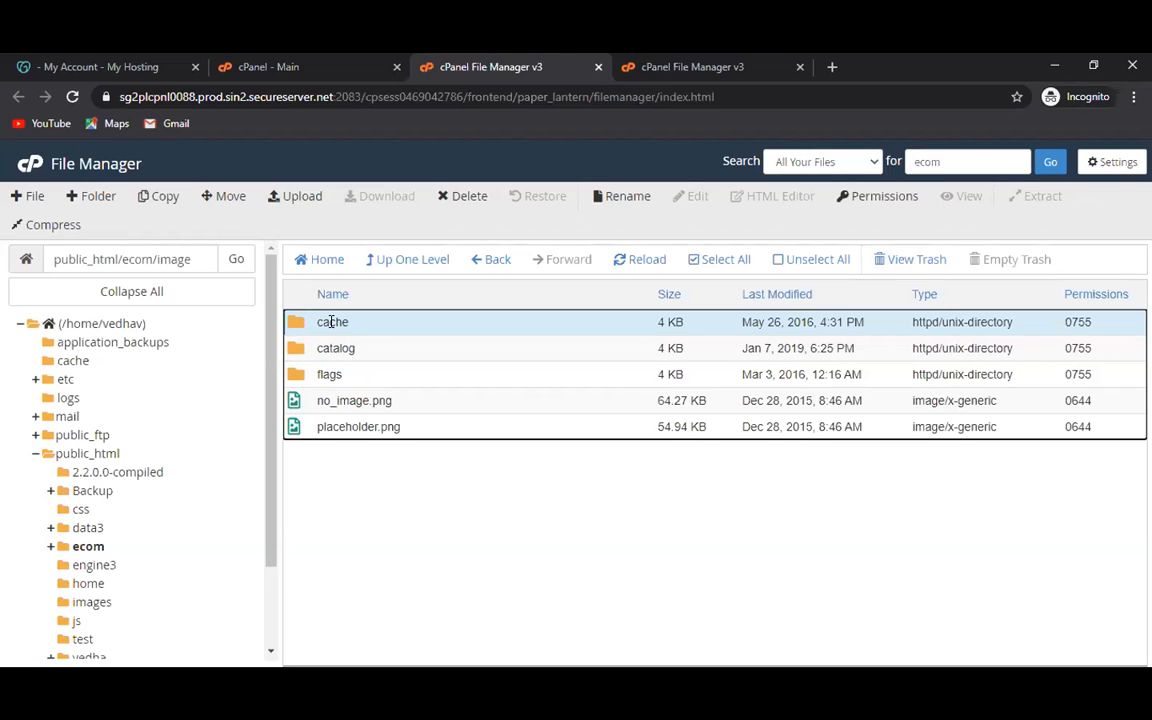
pyautogui.click(331, 322)
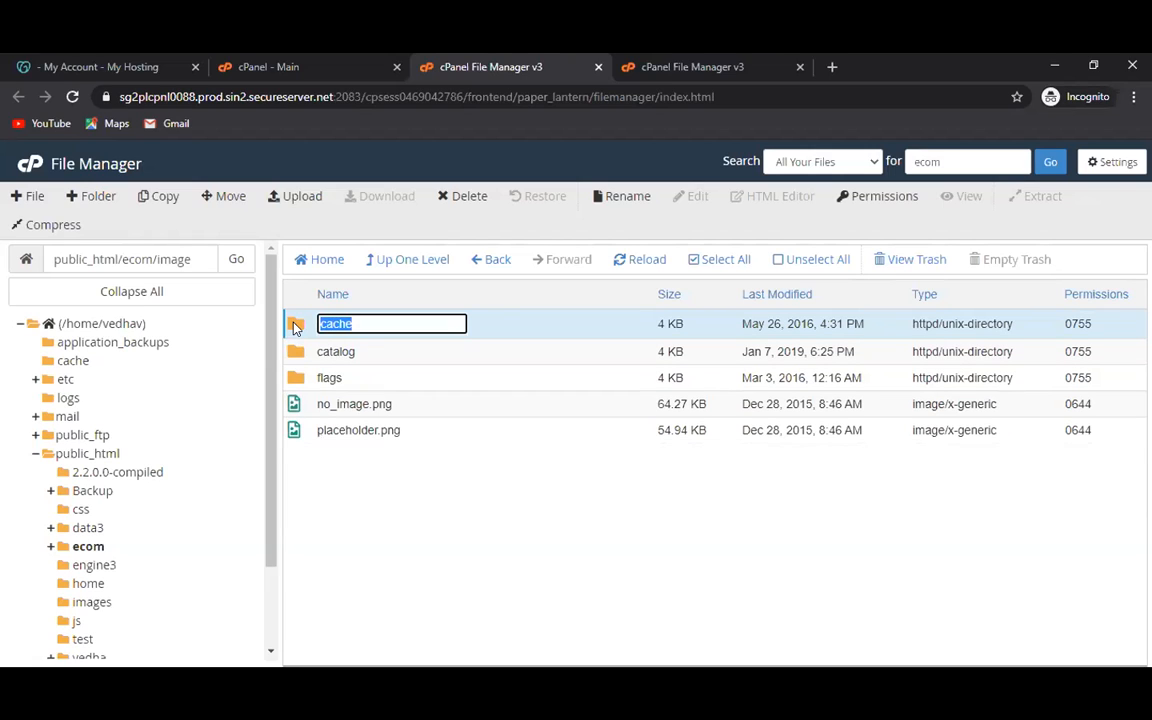
pyautogui.doubleClick(296, 326)
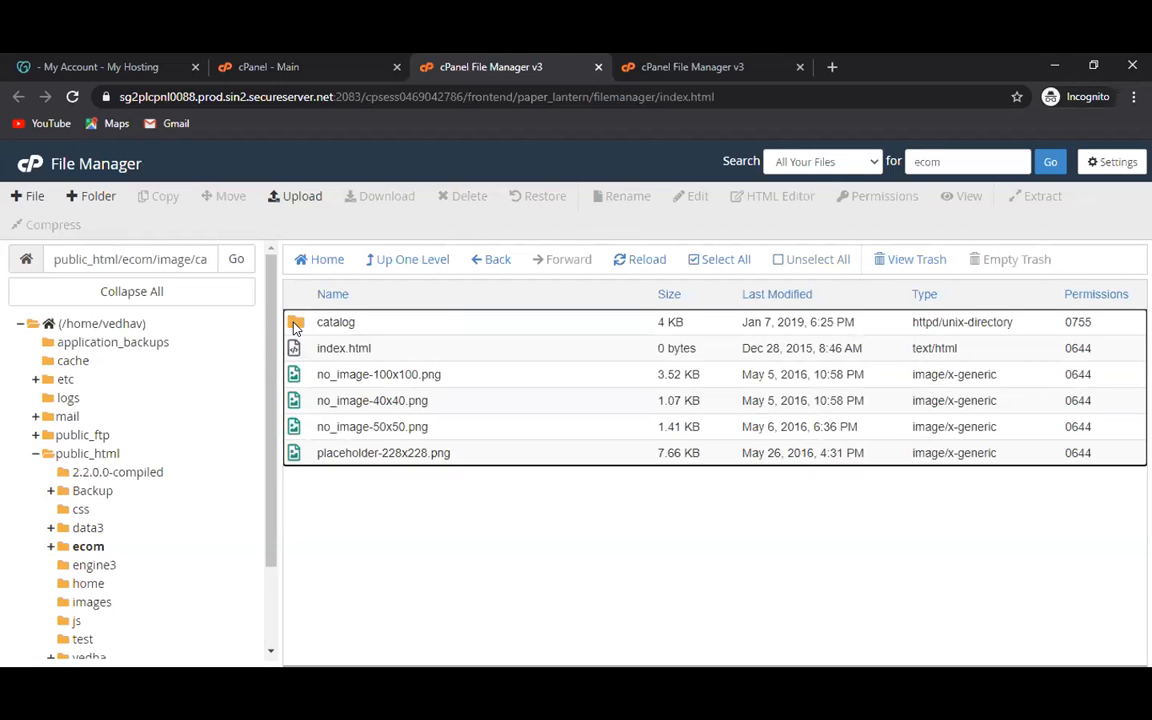
pyautogui.doubleClick(296, 326)
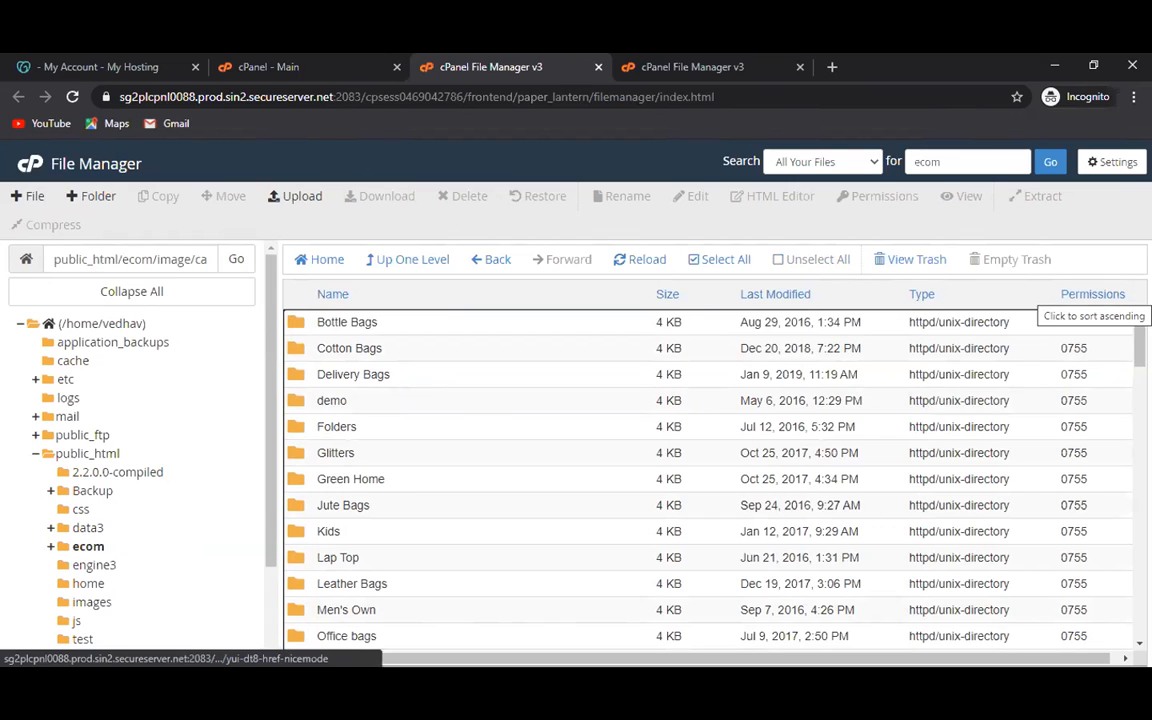
# Open Green Home and select its last image, womens casual blue-500x500.jpg (27.13 KB).
pyautogui.doubleClick(395, 481)
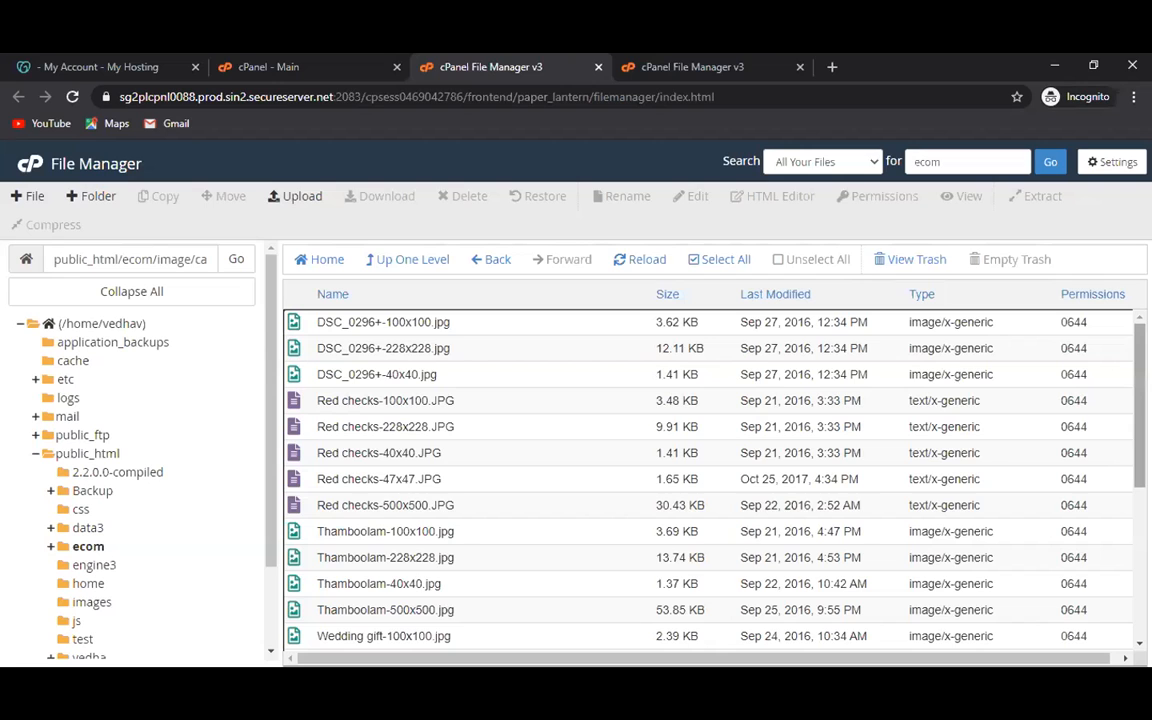
pyautogui.scroll(-3, 708, 480)
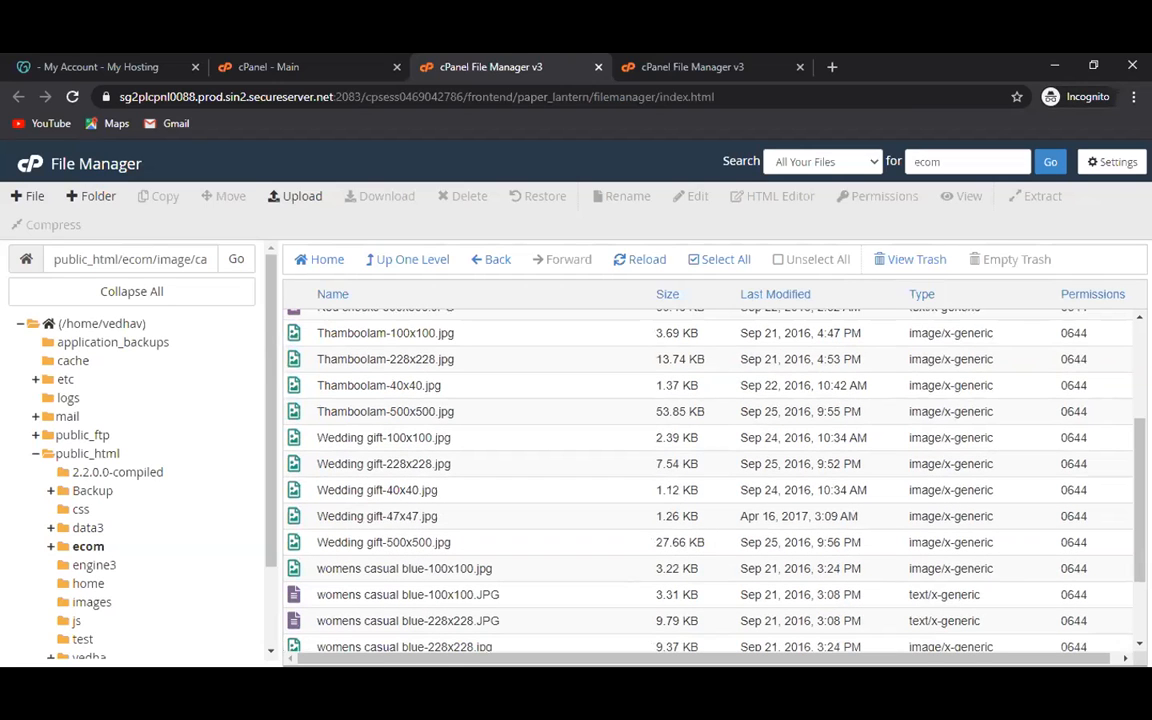
pyautogui.scroll(-2, 708, 480)
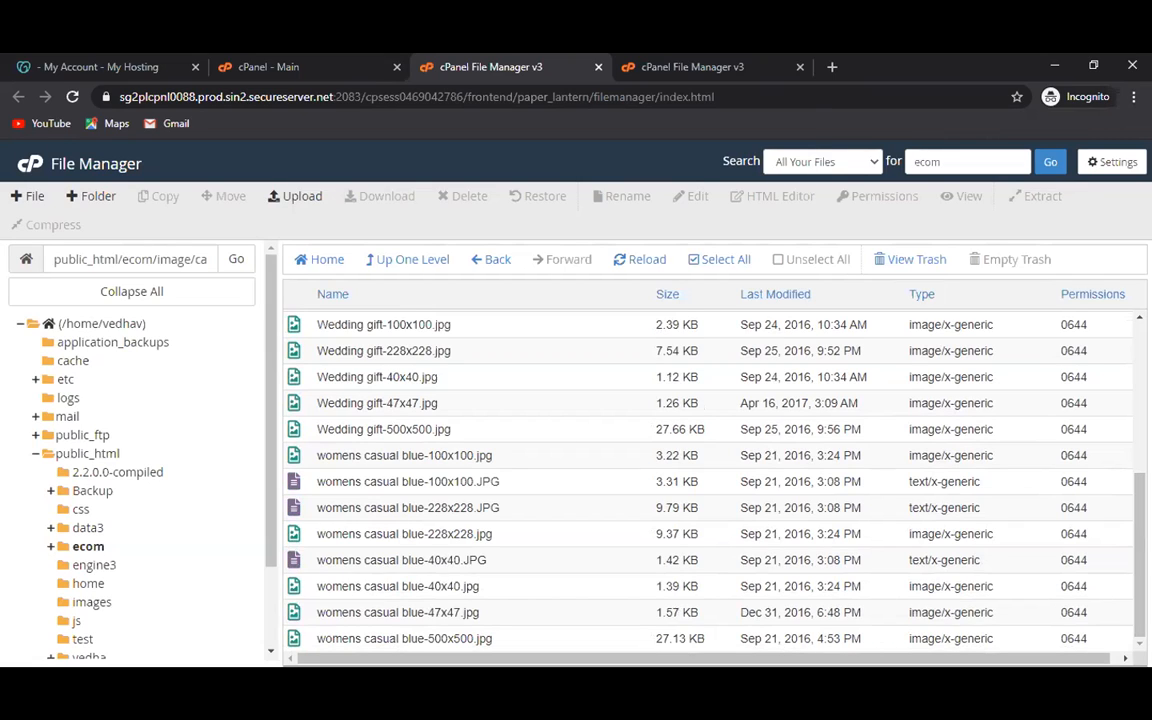
pyautogui.click(355, 633)
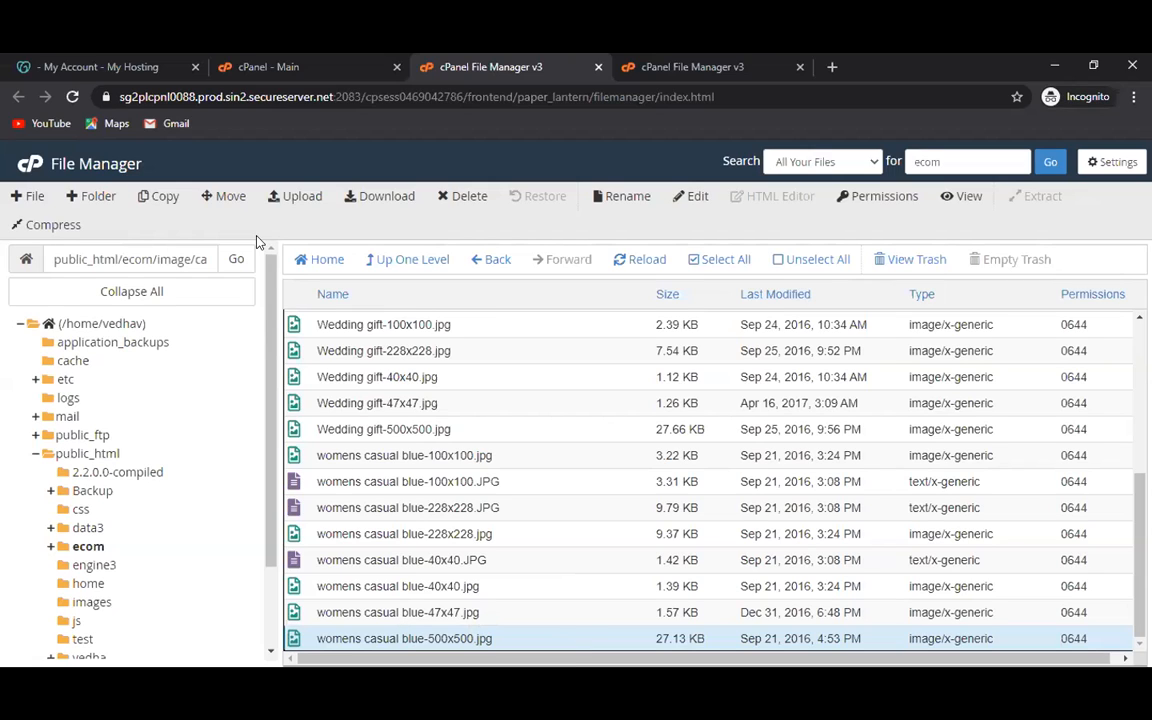
# Open the File Upload page targeting the ecom/image/cache/catalog/Green Home folder.
pyautogui.click(298, 195)
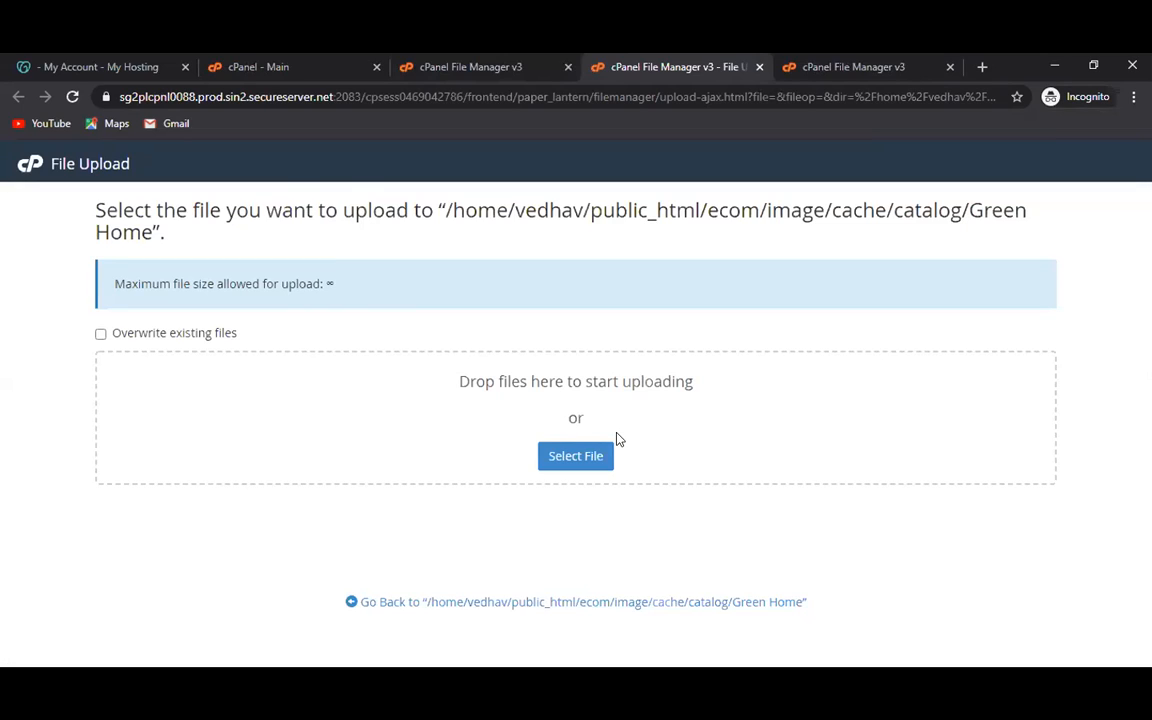
# Upload Care Kit.JPG from the Women's special folder into the Green Home folder.
pyautogui.click(562, 456)
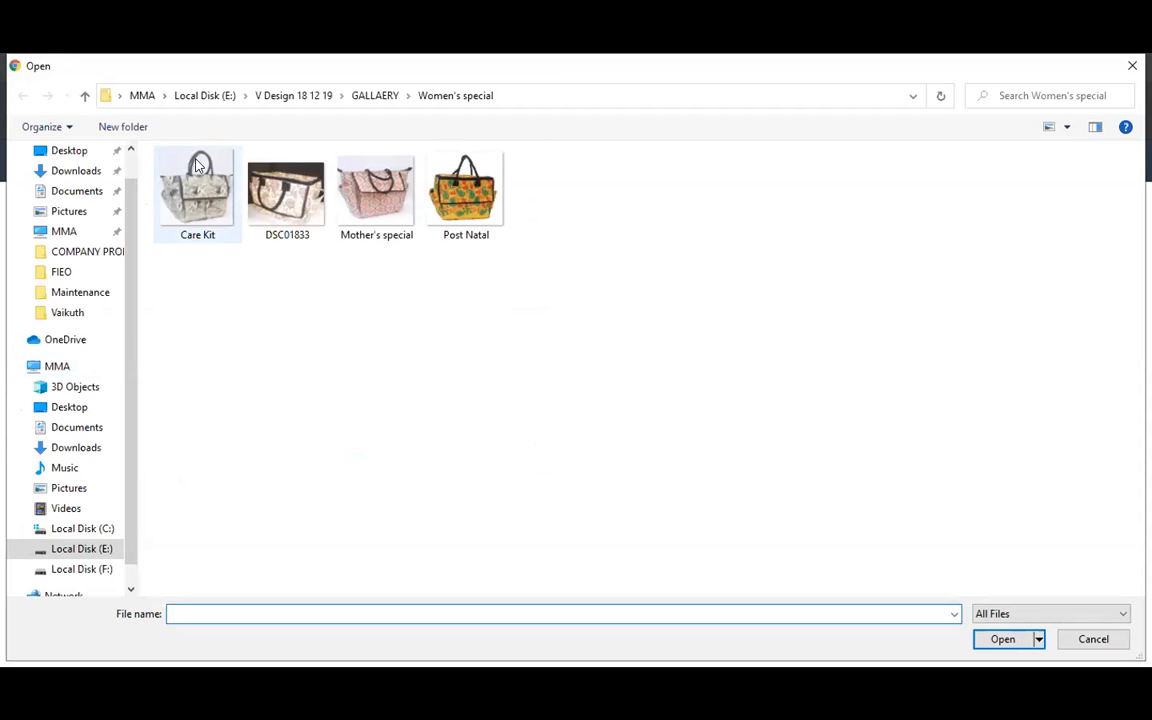
pyautogui.click(197, 165)
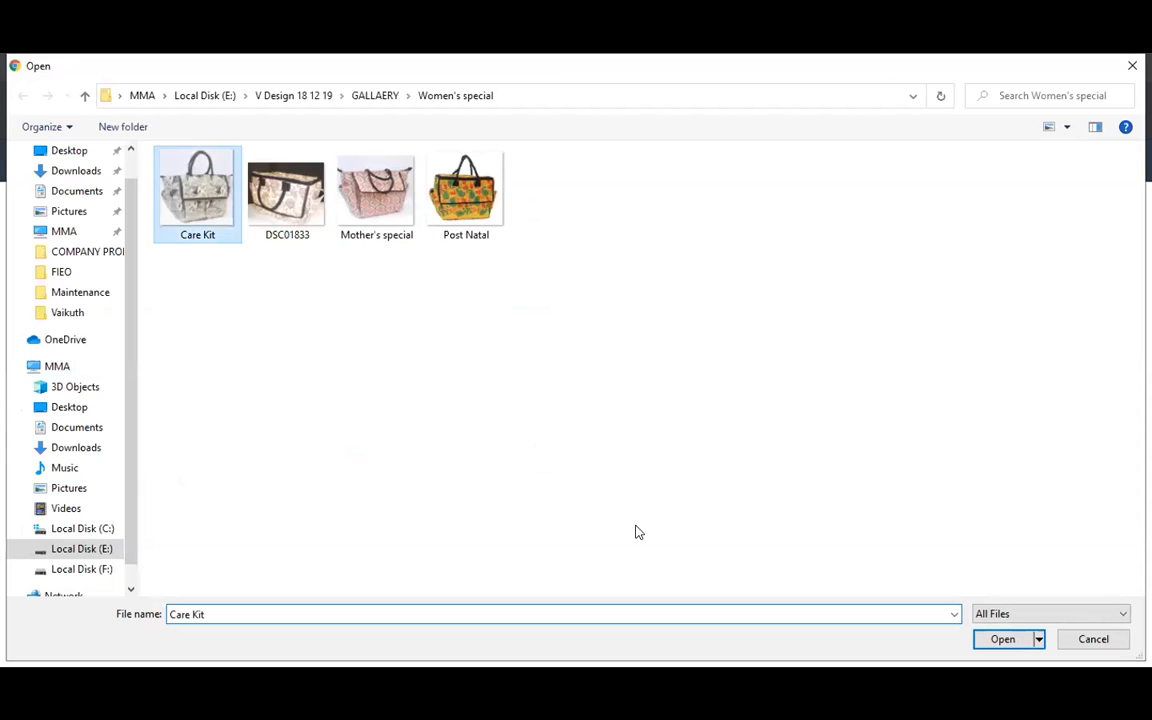
pyautogui.press('Return')
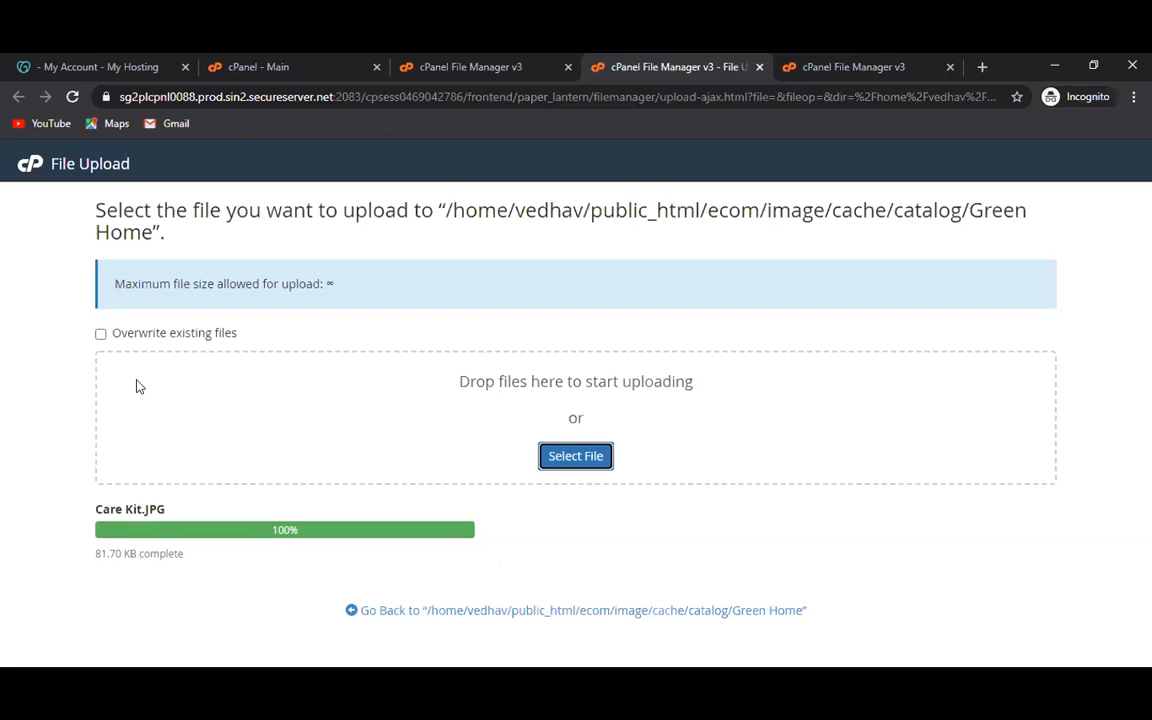
# Turn on the Overwrite existing files option on the cPanel File Upload page.
pyautogui.click(101, 336)
pyautogui.click(101, 336)
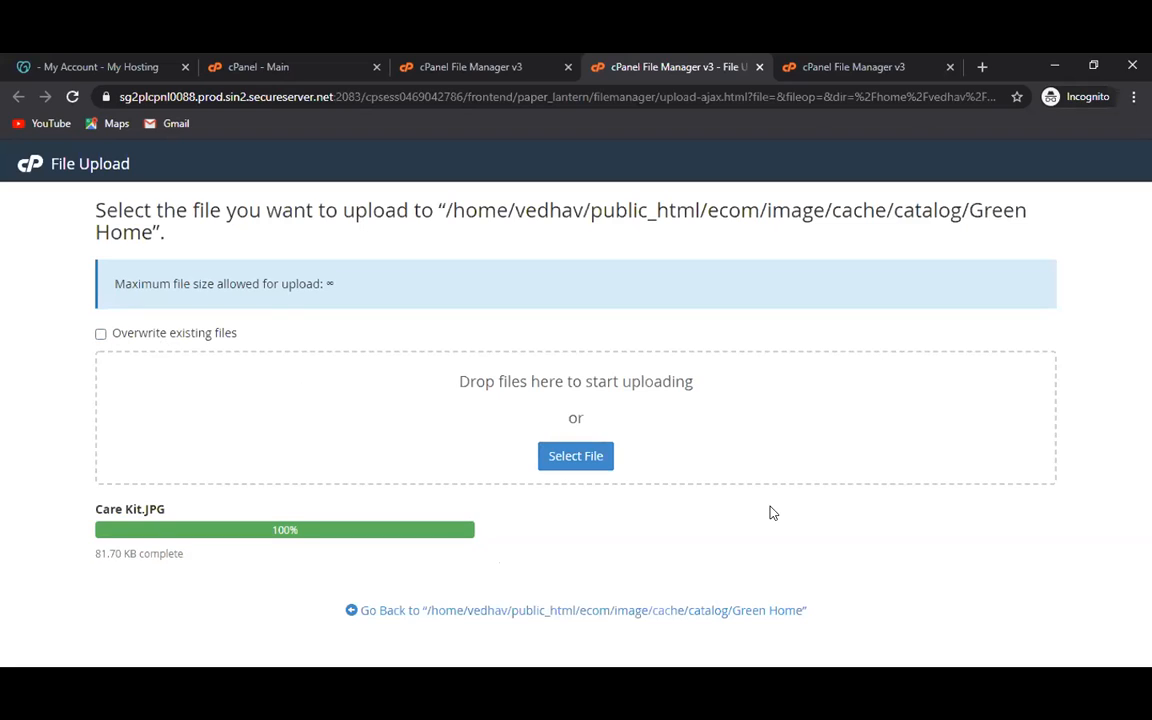
pyautogui.click(100, 335)
# Switch between the GoDaddy, cPanel and File Manager tabs to review the product image files.
pyautogui.click(98, 68)
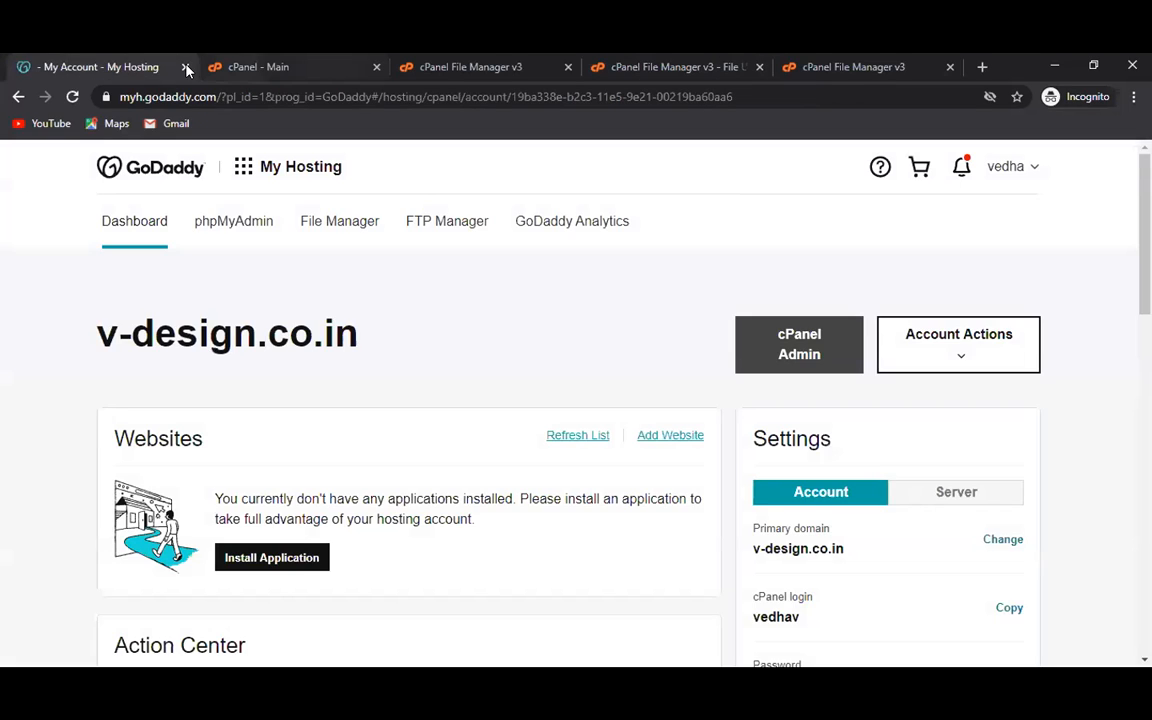
pyautogui.hotkey('ctrl', 'Tab')
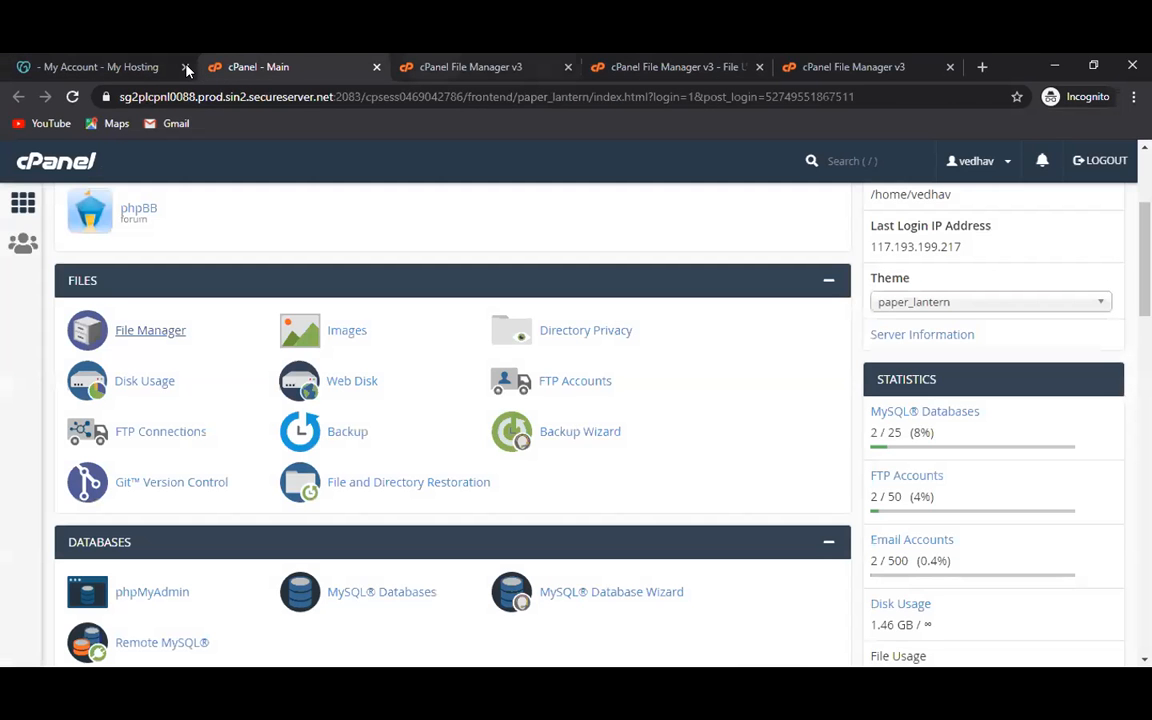
pyautogui.hotkey('ctrl', 'Tab')
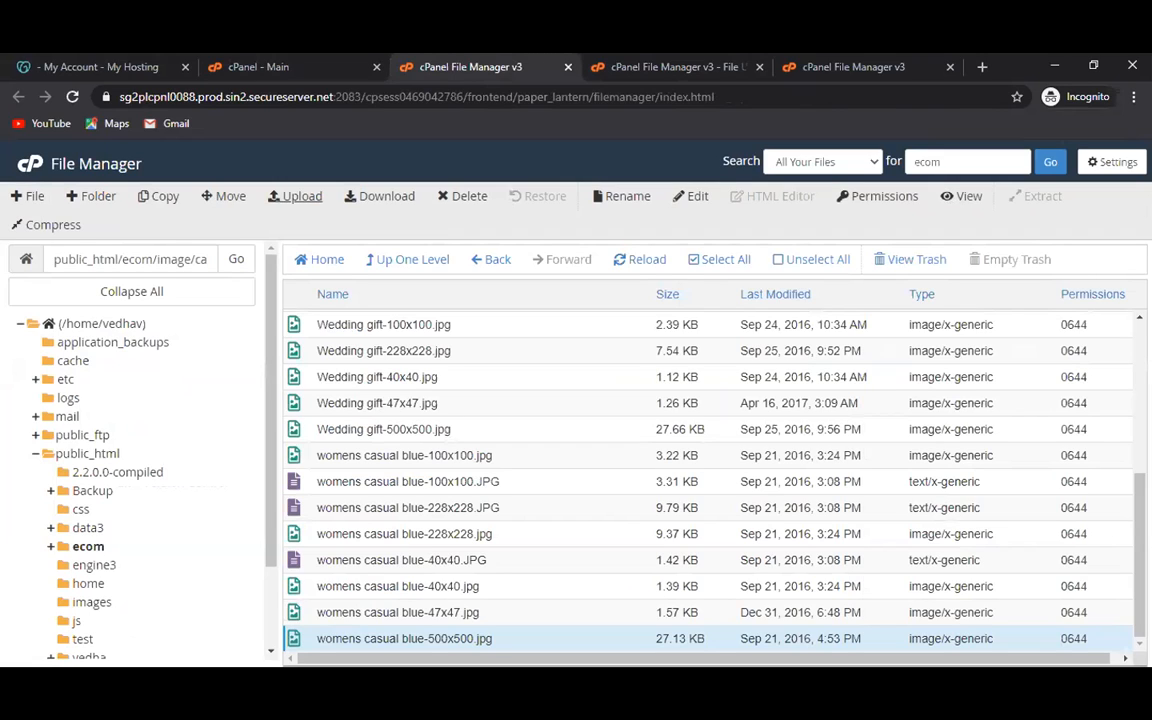
pyautogui.hotkey('alt', 'Tab')
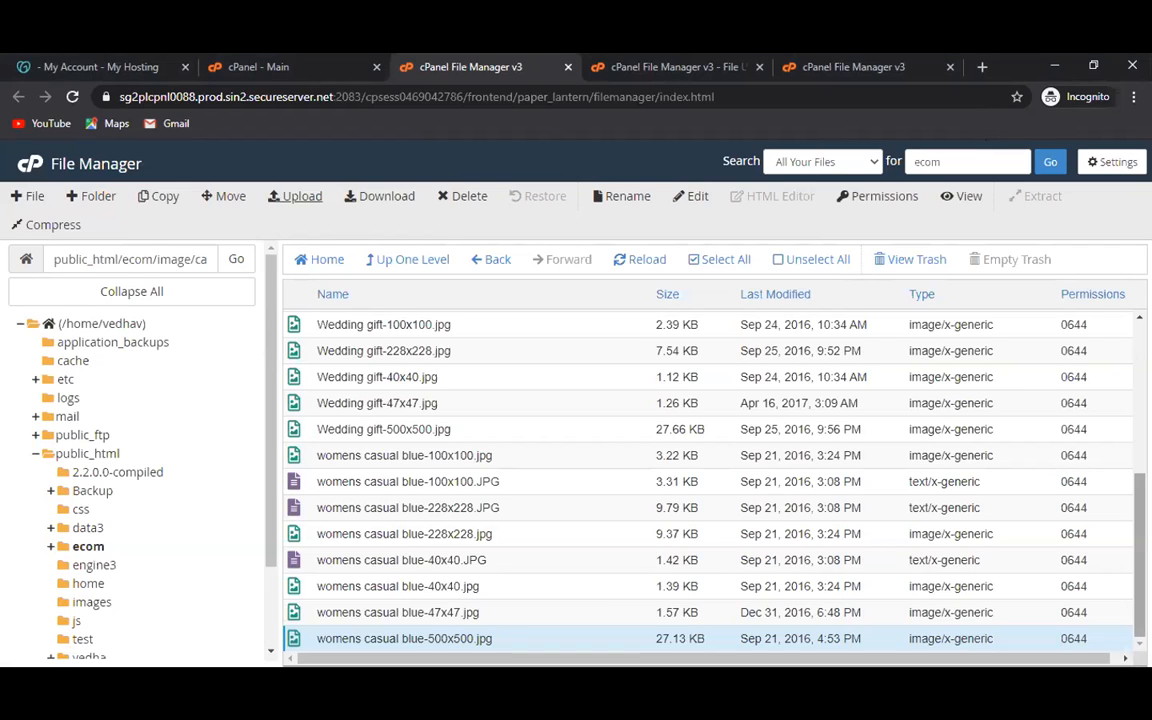
pyautogui.scroll(4, 710, 480)
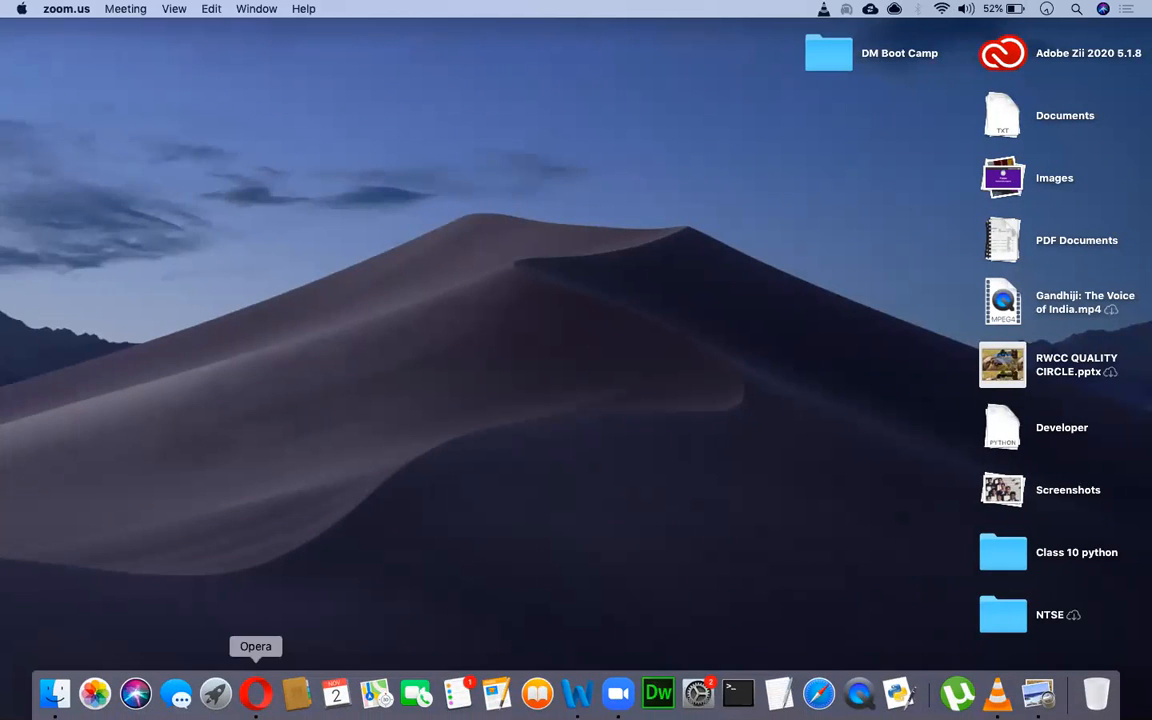
# Launch Opera and clear the old womens casual blue image URL from the address bar.
pyautogui.click(255, 692)
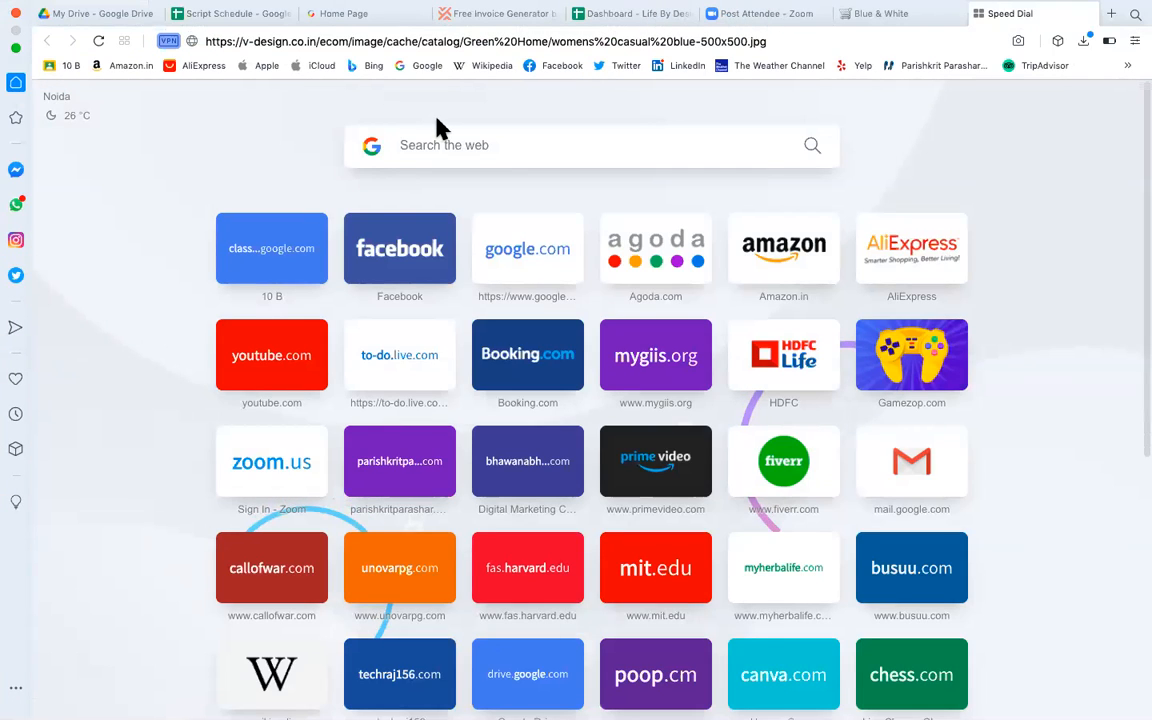
pyautogui.click(494, 43)
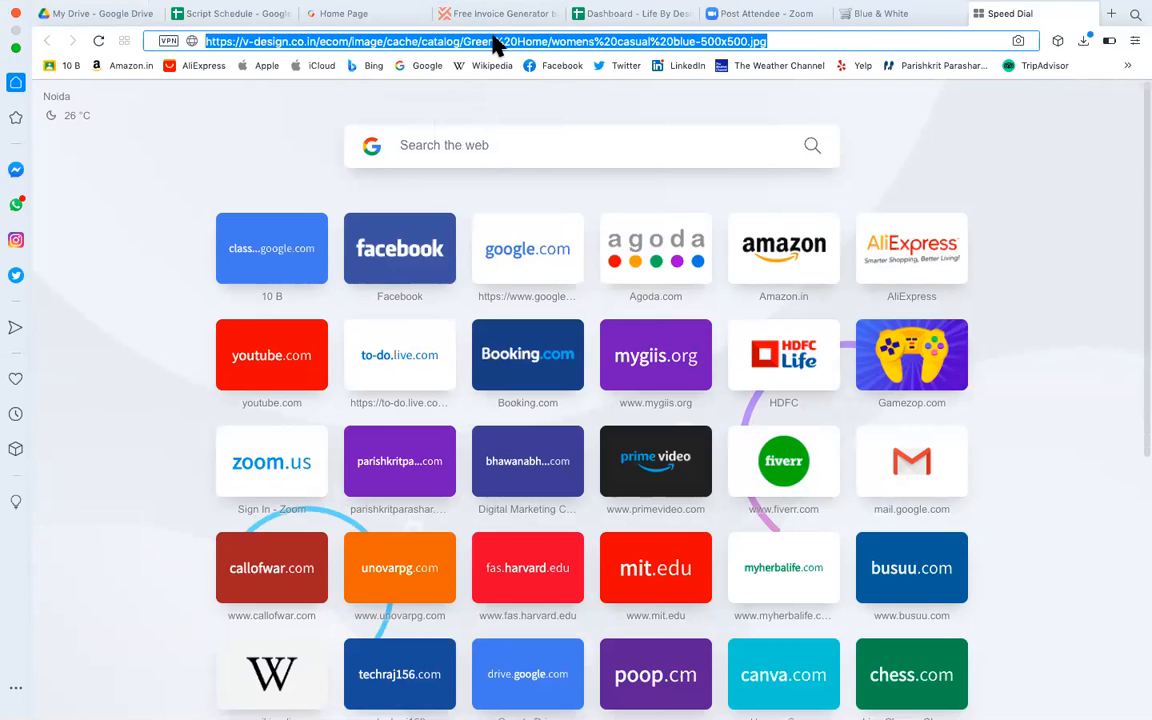
pyautogui.click(507, 41)
pyautogui.press('super+a')
pyautogui.press('BackSpace')
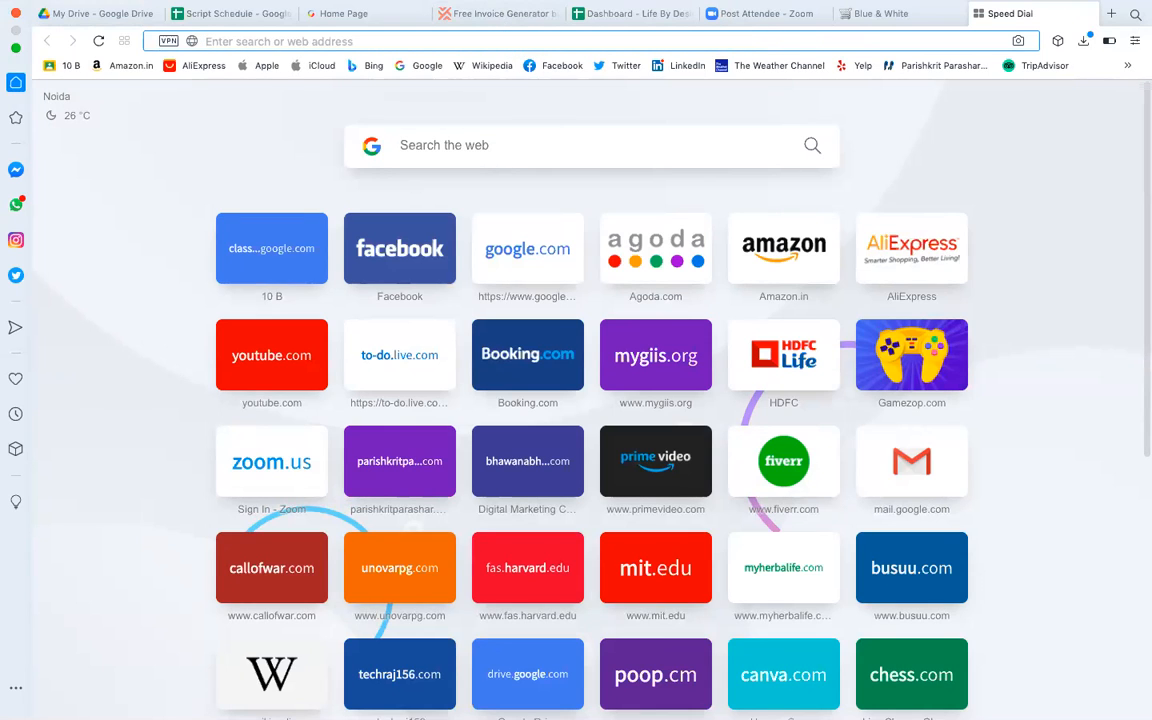
# Enter digitalmarketingc.com, correcting the autocomplete, and load the Go Digital With Bhawana homepage.
pyautogui.write('digitalmarketingjob.com')
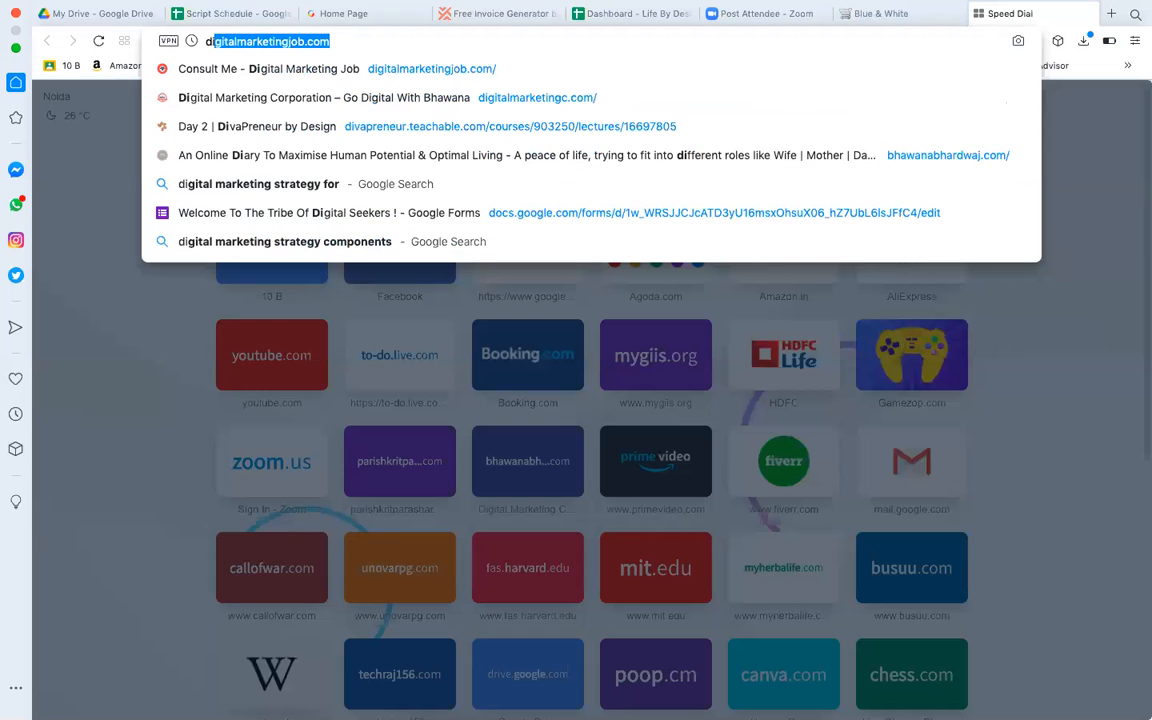
pyautogui.press('super+a')
pyautogui.press('Right')
pyautogui.press('BackSpace')
pyautogui.press('BackSpace')
pyautogui.press('BackSpace')
pyautogui.press('BackSpace')
pyautogui.press('BackSpace')
pyautogui.press('BackSpace')
pyautogui.press('BackSpace')
pyautogui.write('j')
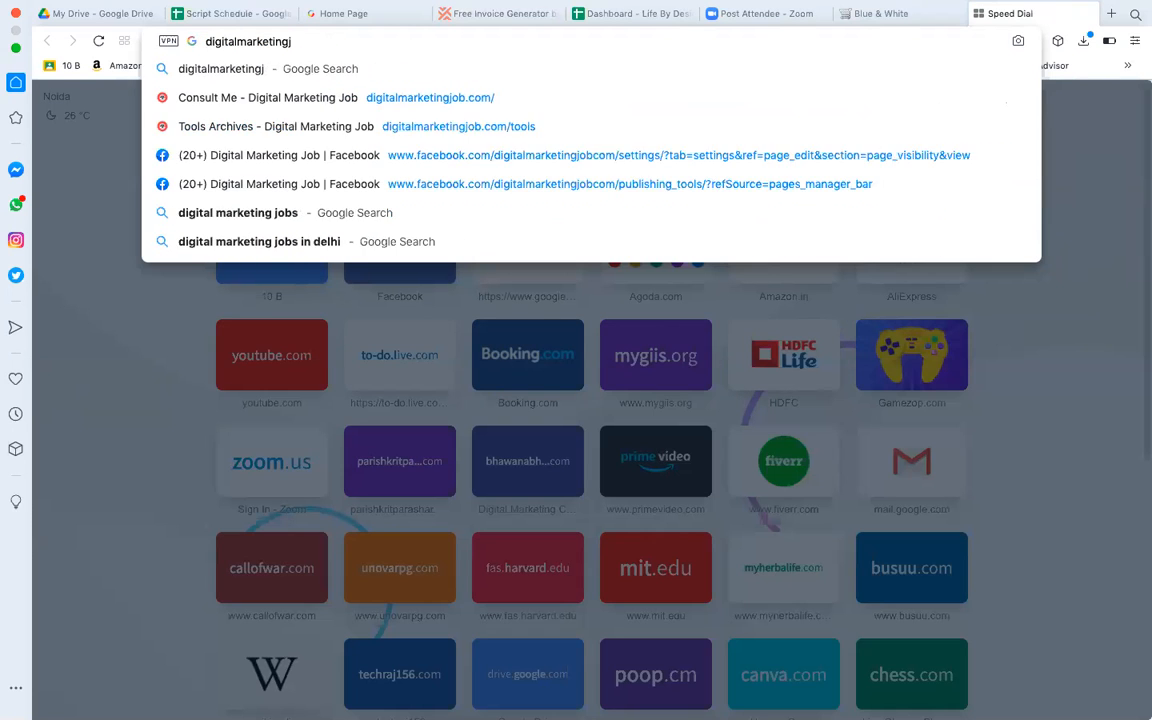
pyautogui.press('BackSpace')
pyautogui.write('c.com')
pyautogui.press('Right')
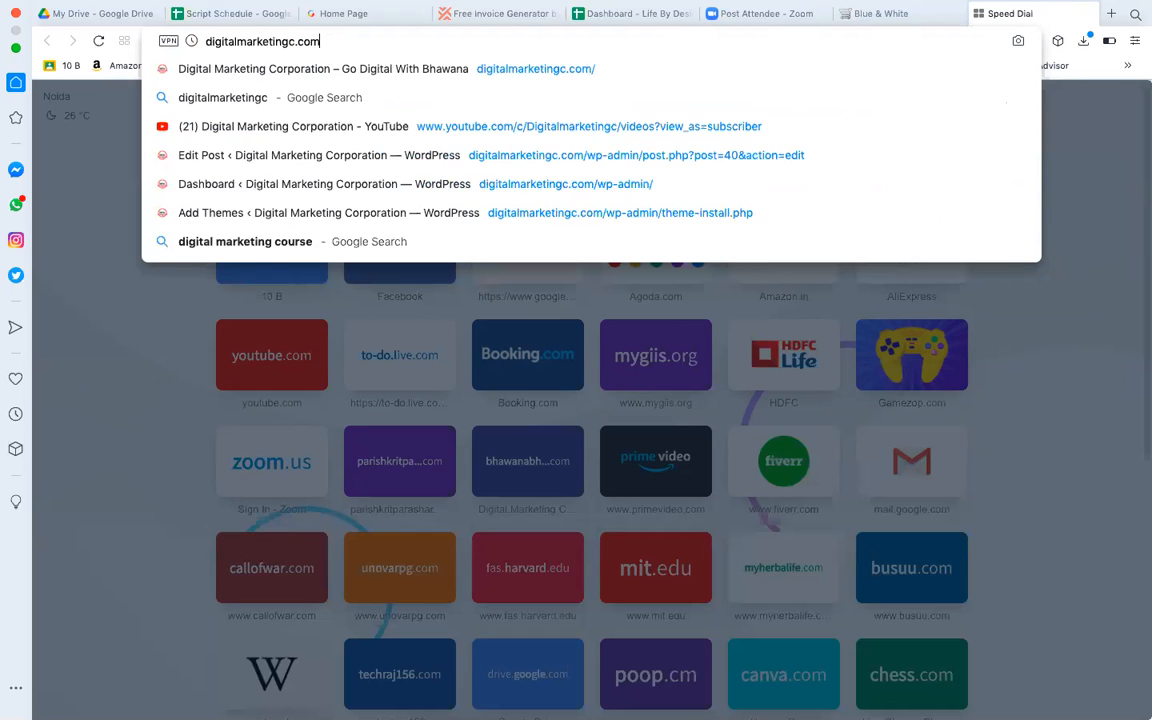
pyautogui.press('Return')
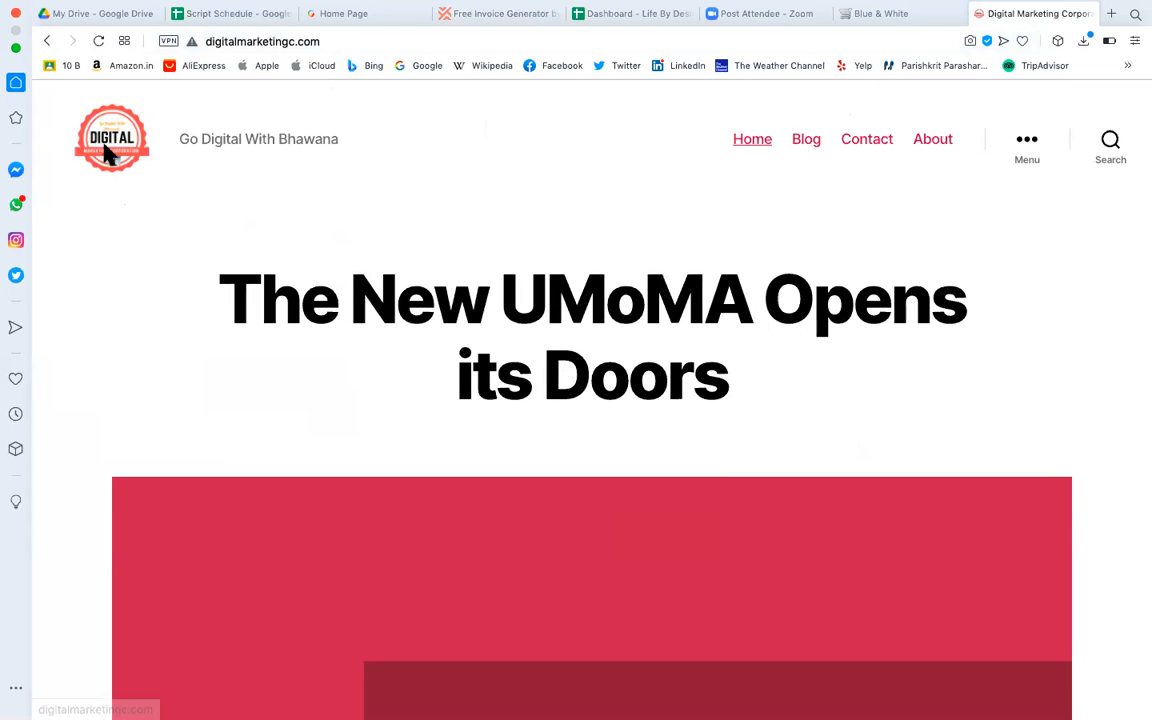
pyautogui.scroll(-20, 250, 322)
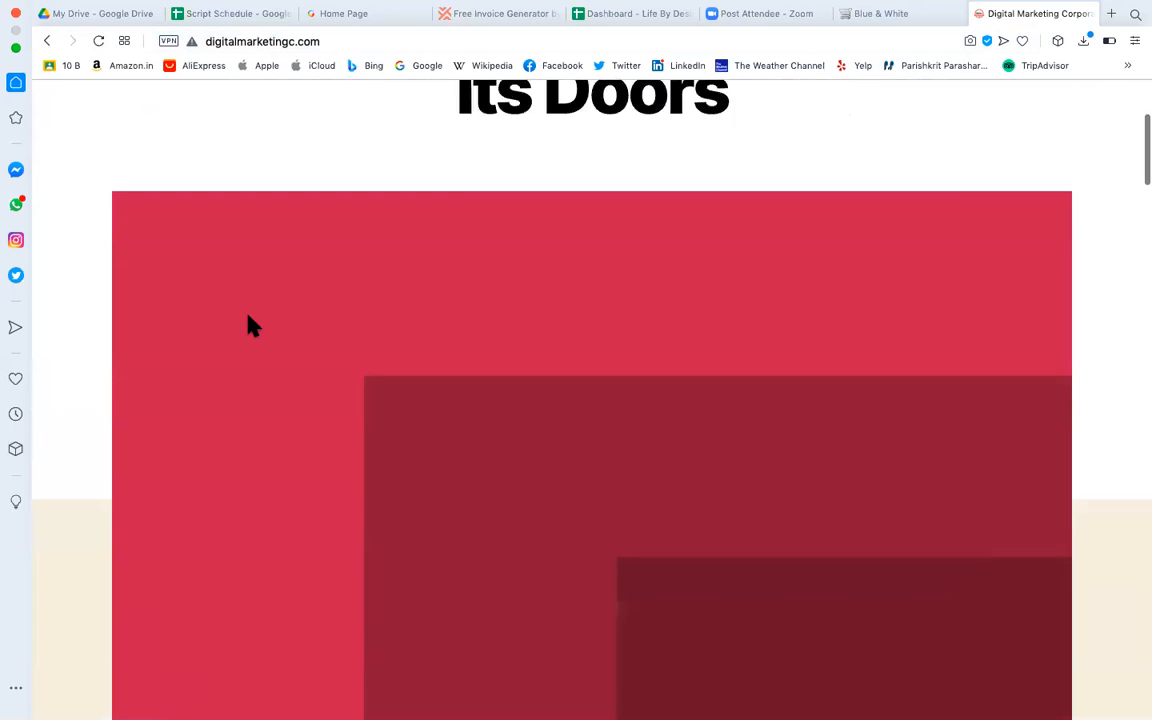
pyautogui.scroll(20, 250, 325)
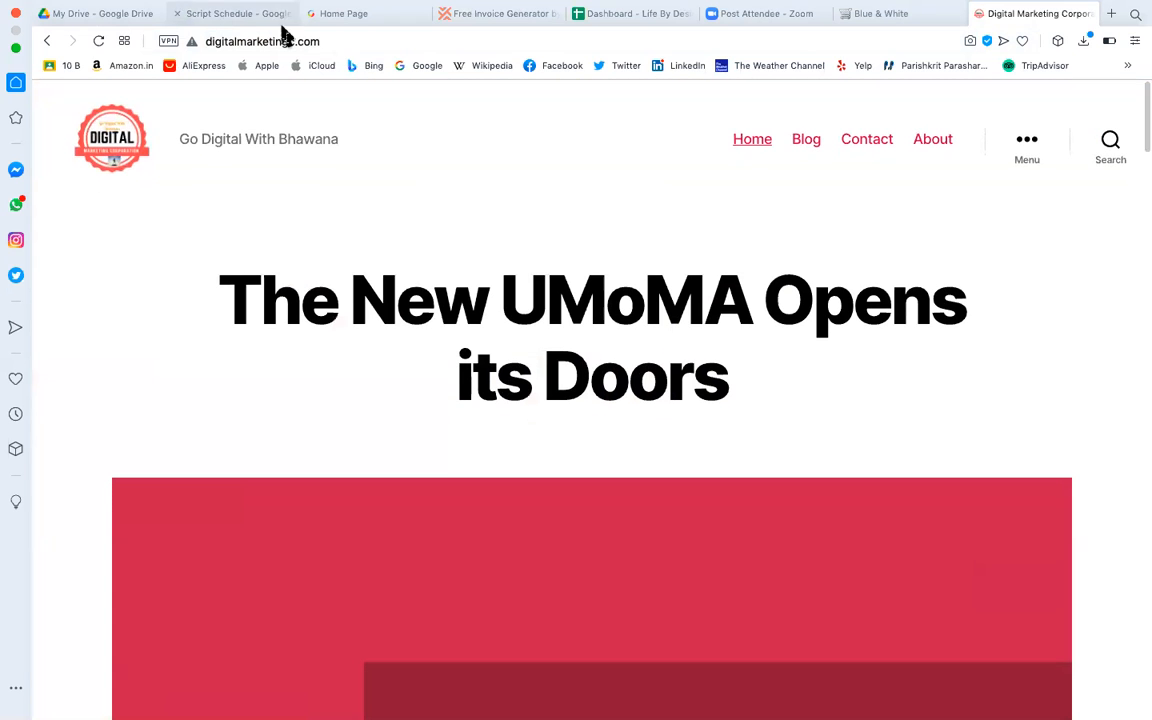
# Append /wp-admin to the site address and load digitalmarketingc.com/wp-admin.
pyautogui.click(322, 42)
pyautogui.click(322, 42)
pyautogui.write('/wp-a')
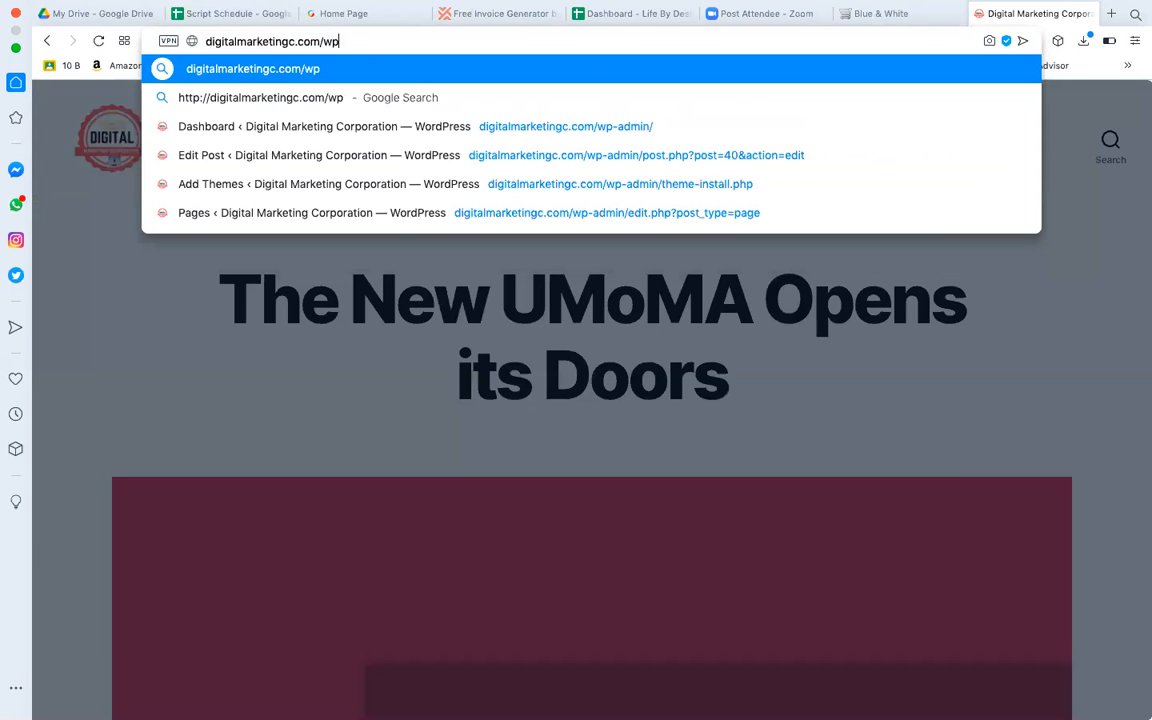
pyautogui.write('dmin')
pyautogui.press('Return')
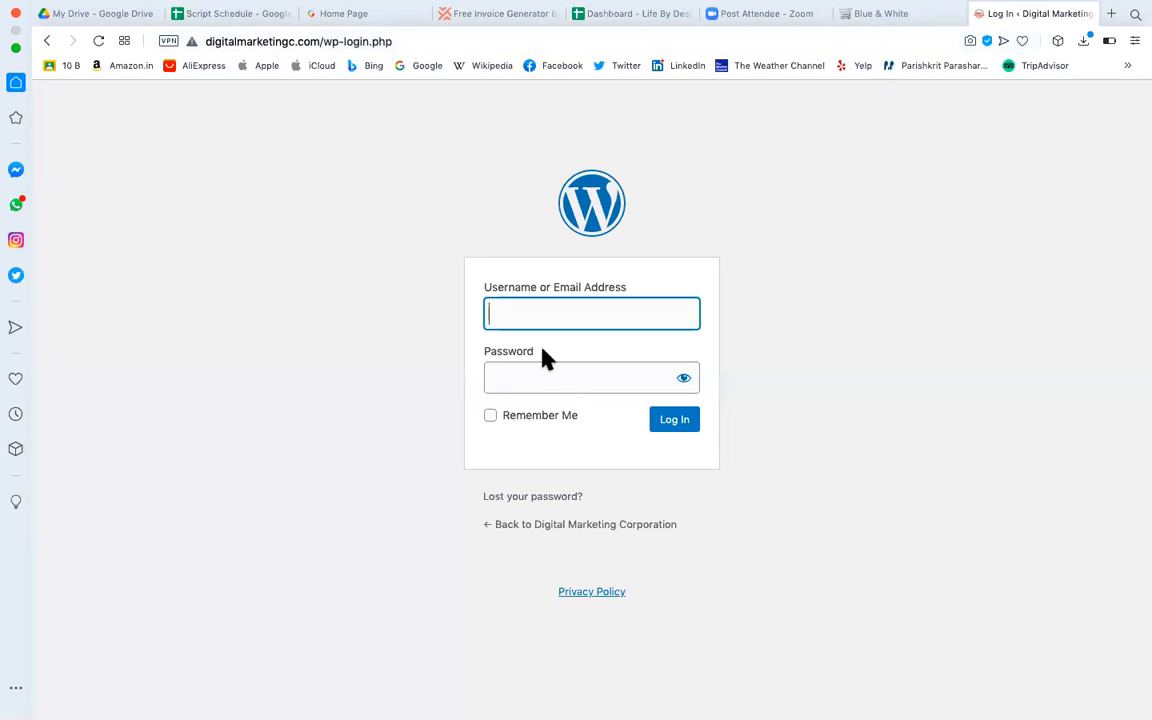
# Focus the Username field on the login page to use a saved login.
pyautogui.click(522, 314)
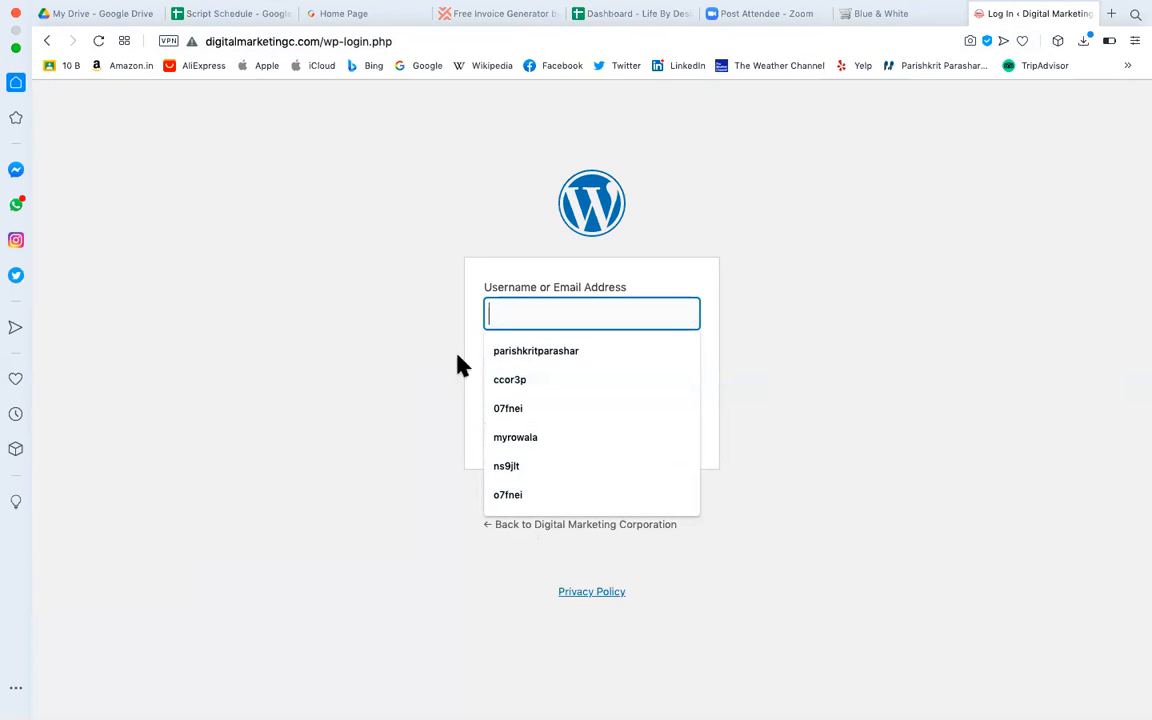
pyautogui.click(392, 361)
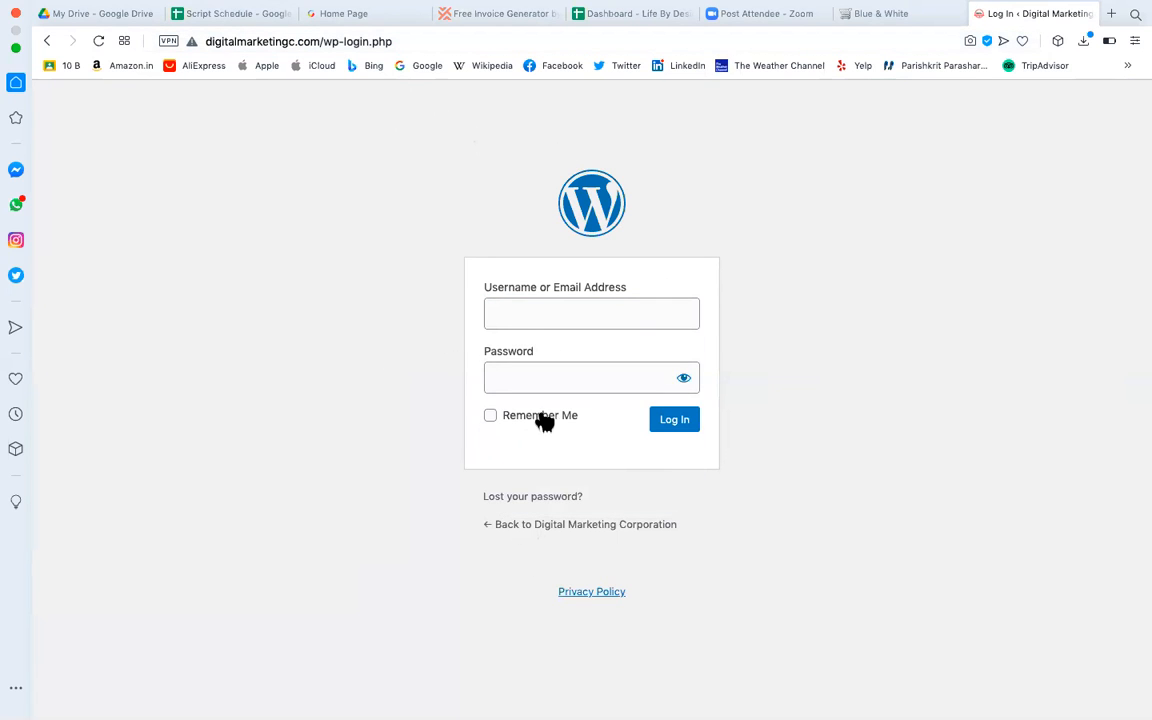
pyautogui.click(518, 320)
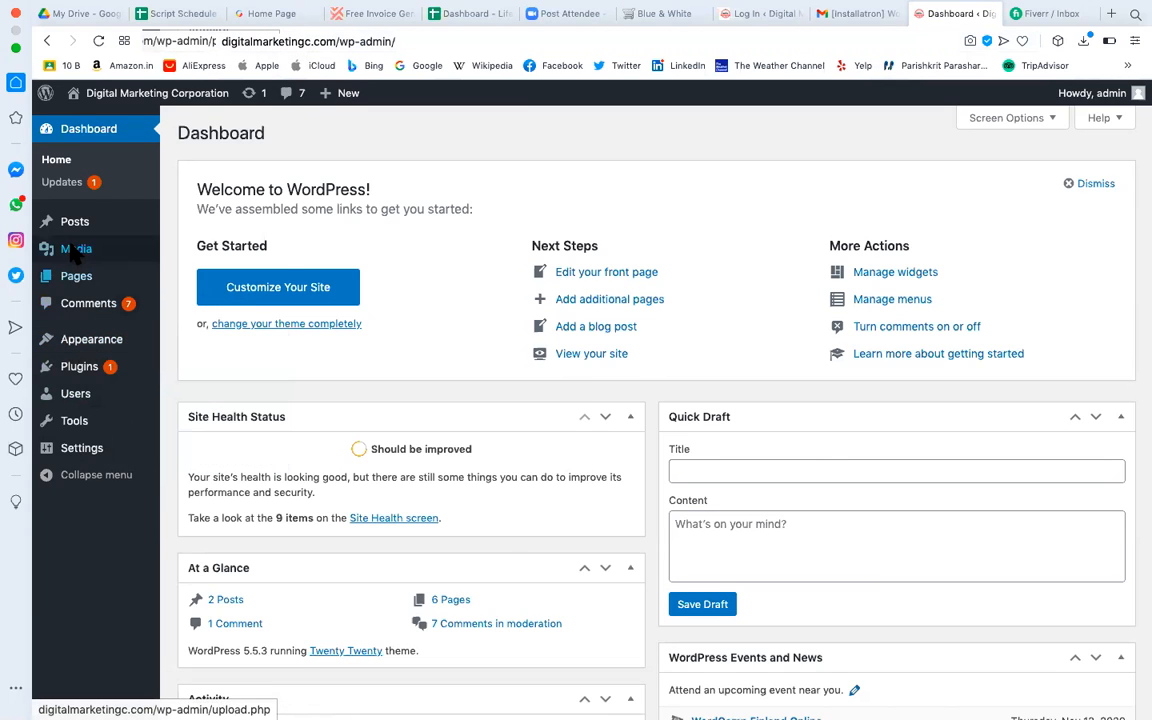
# Open All Posts from the Posts menu in the admin sidebar.
pyautogui.moveTo(86, 256)
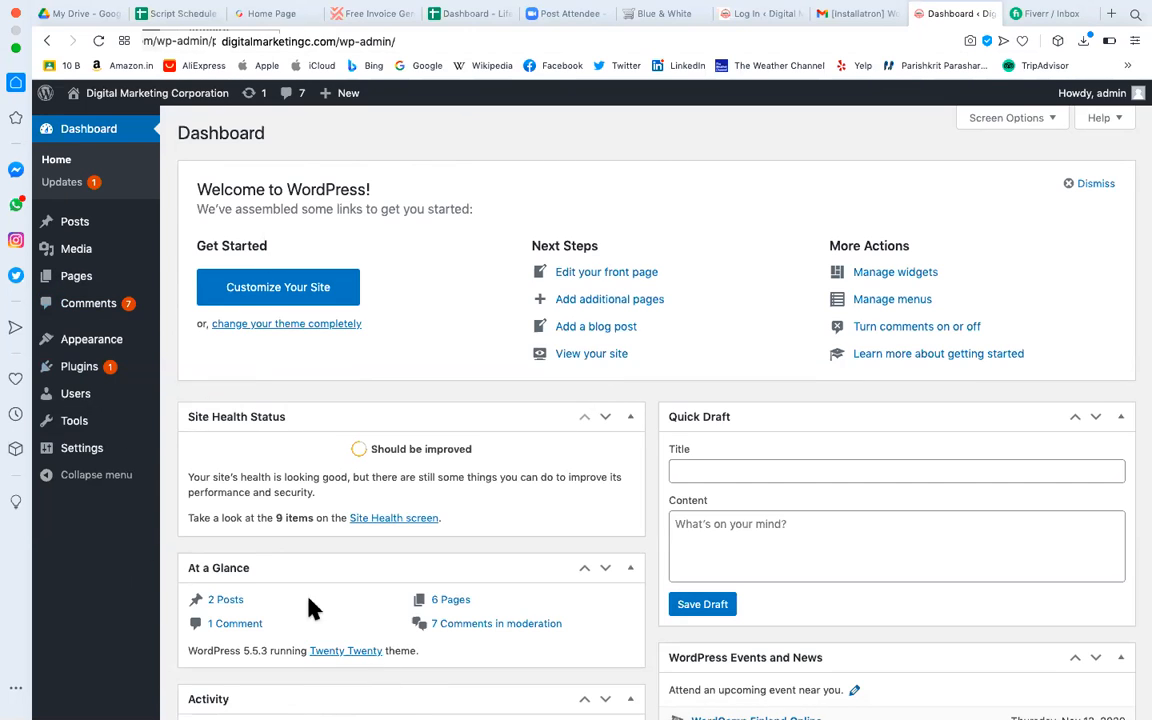
pyautogui.moveTo(80, 221)
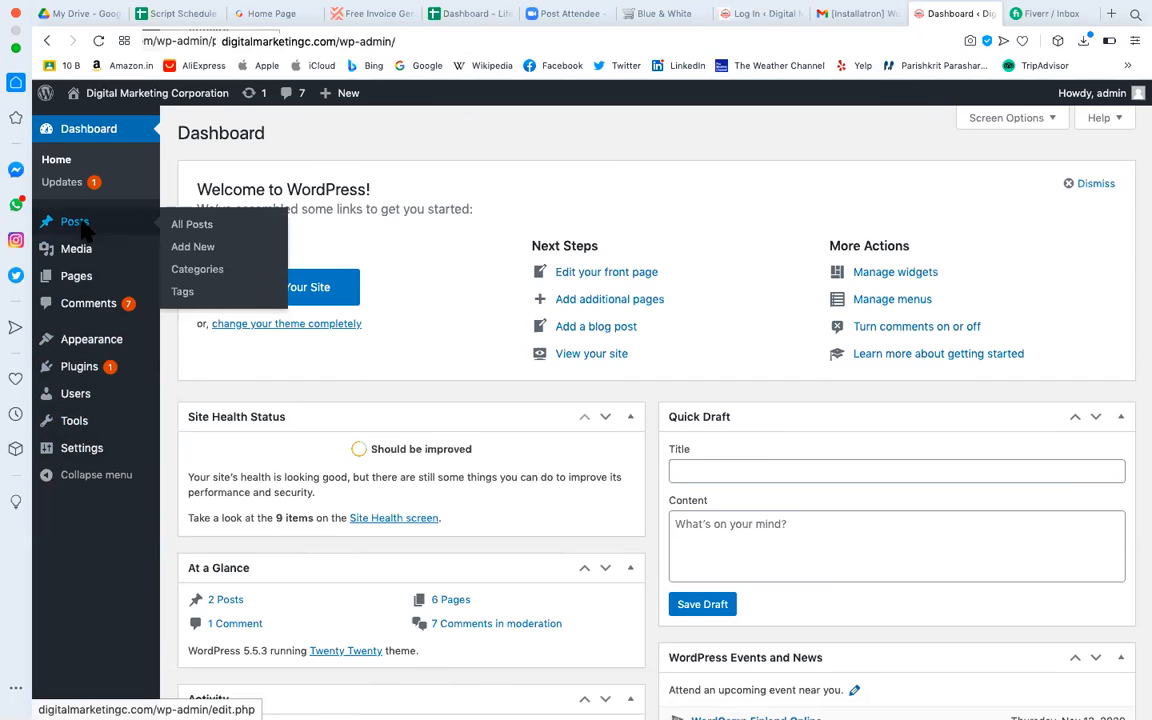
pyautogui.click(211, 234)
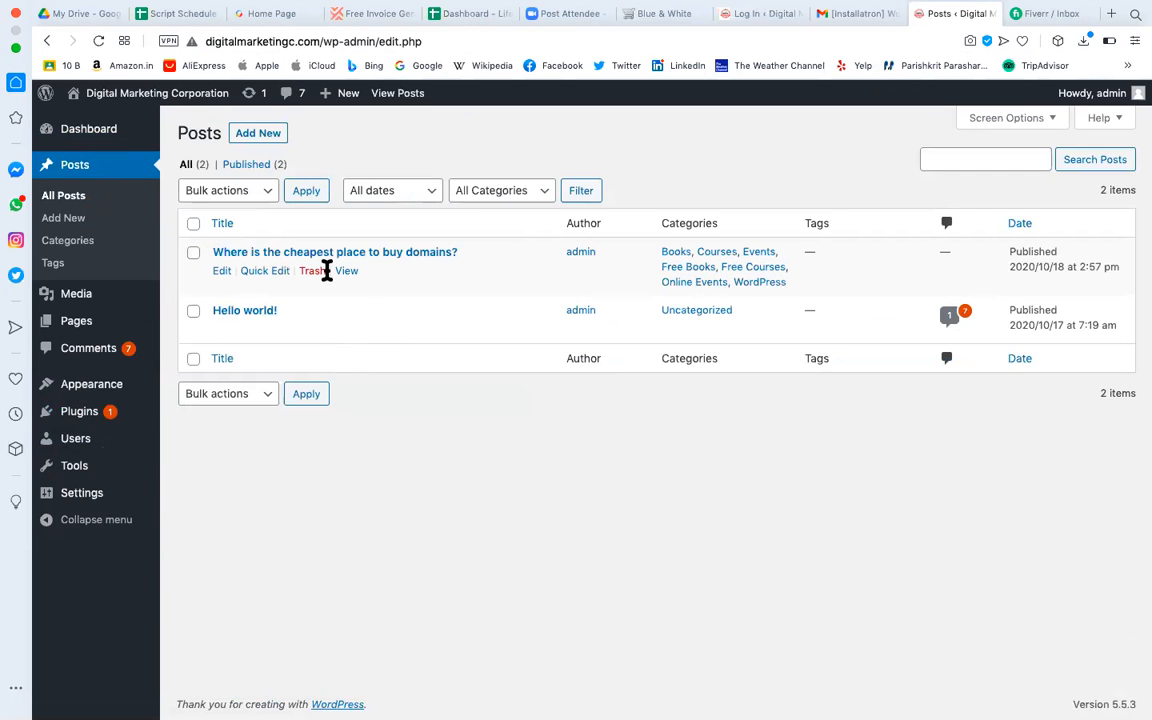
pyautogui.click(222, 274)
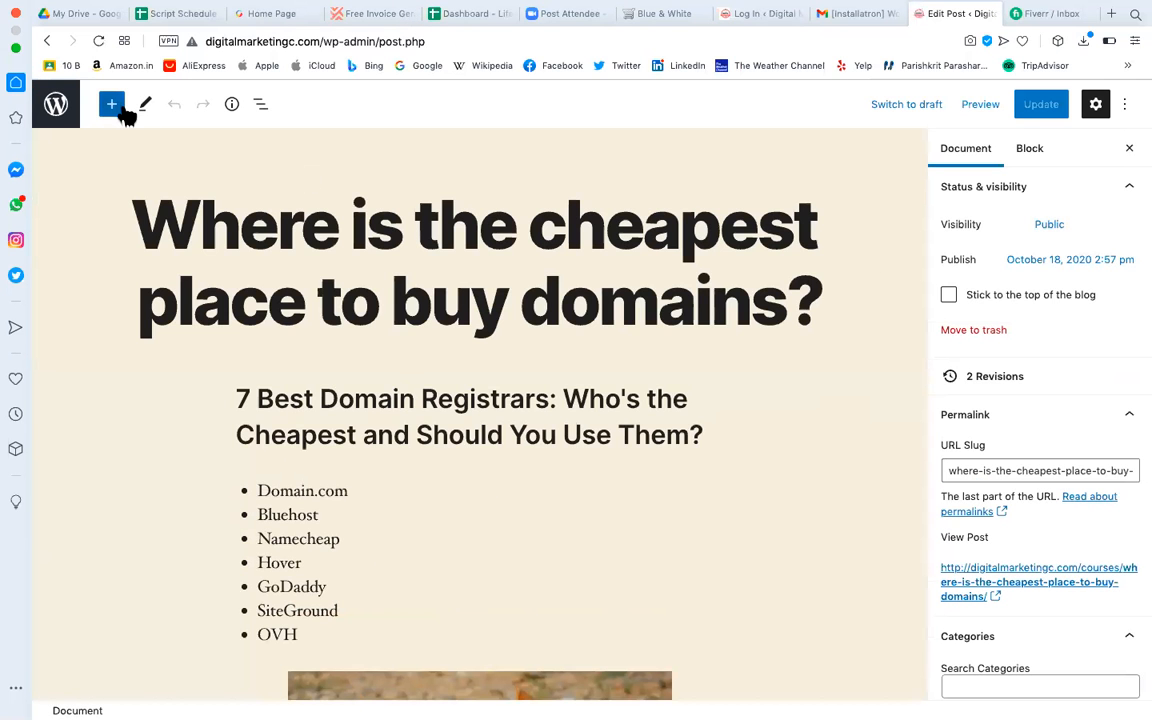
pyautogui.click(120, 110)
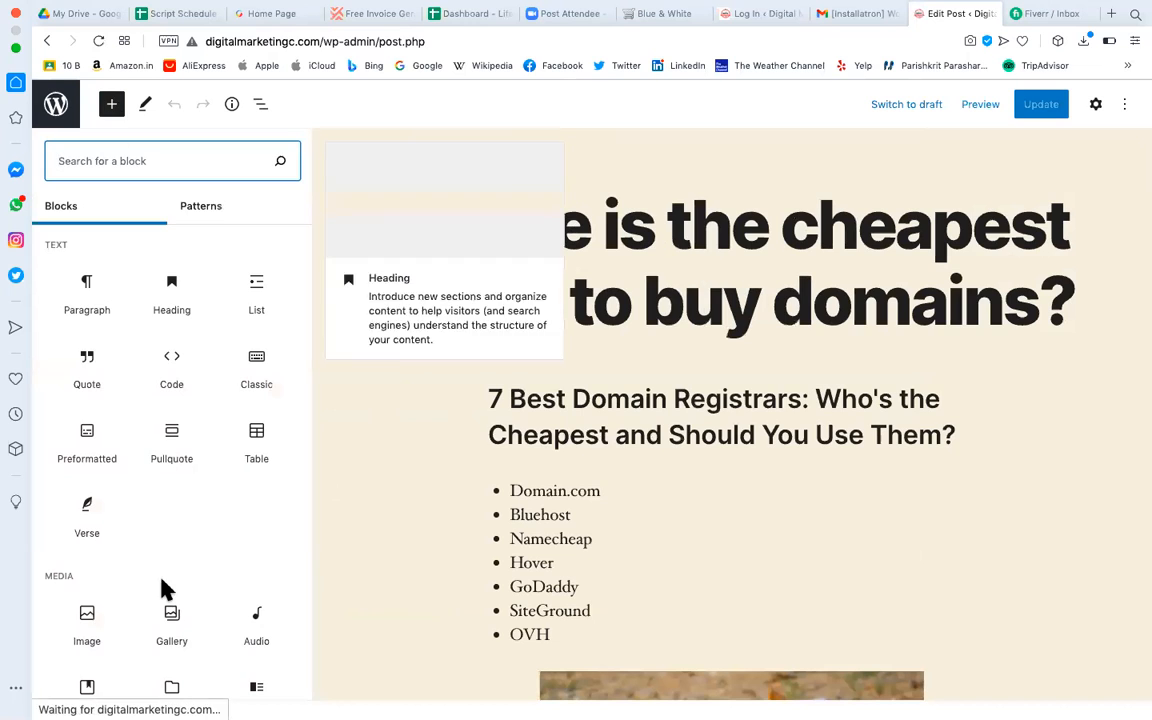
pyautogui.scroll(-10, 165, 590)
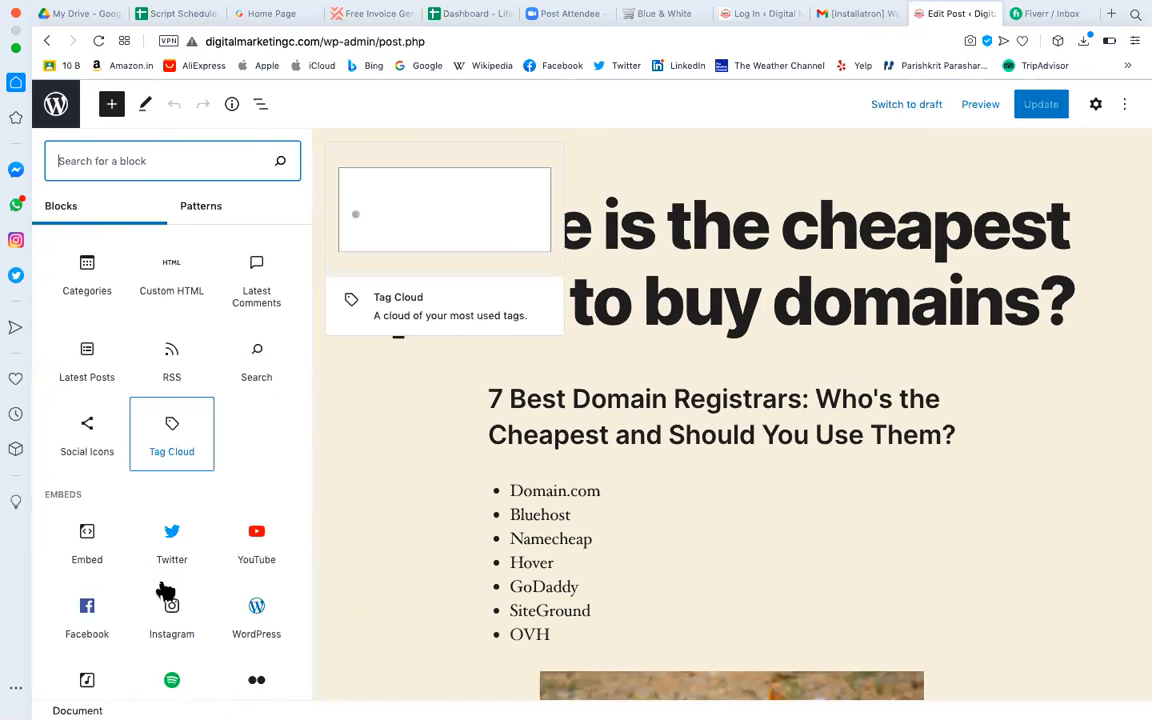
pyautogui.scroll(-12, 165, 590)
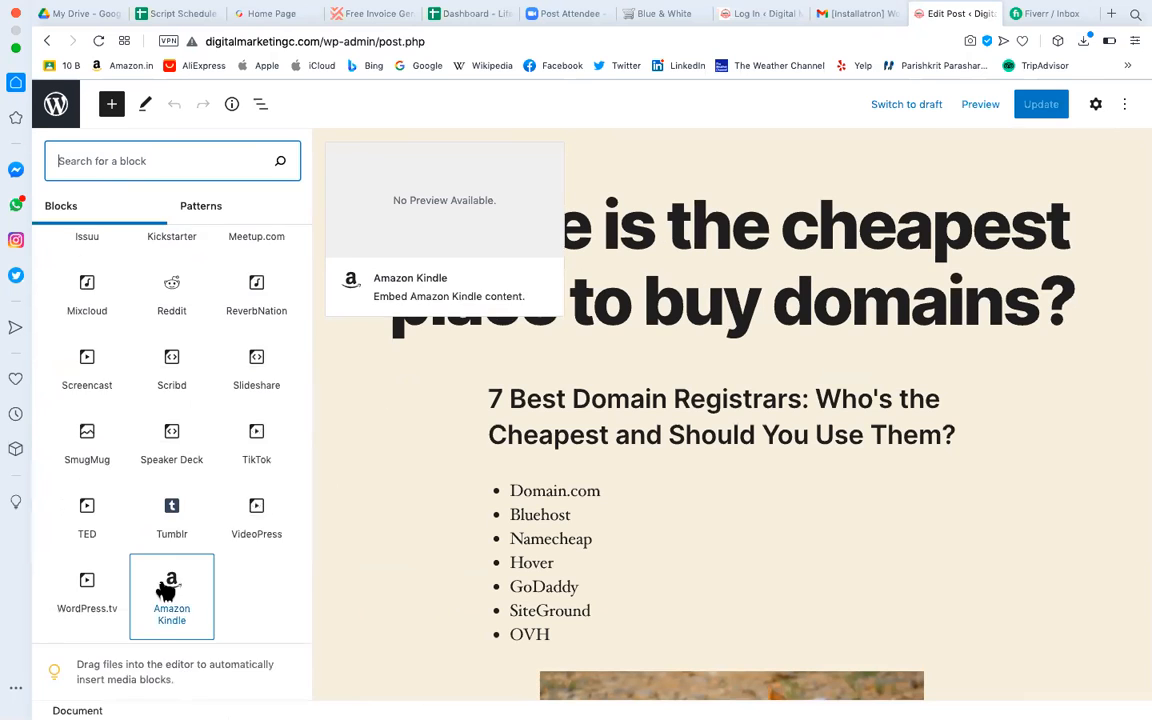
pyautogui.scroll(20, 165, 620)
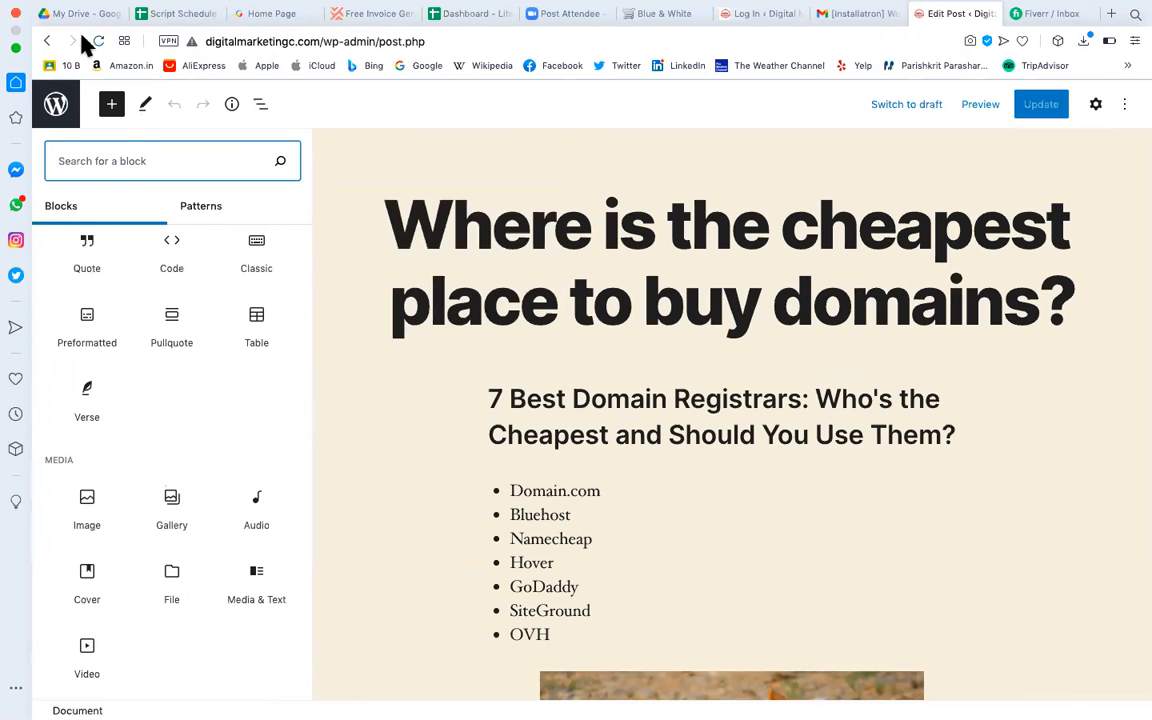
pyautogui.click(47, 41)
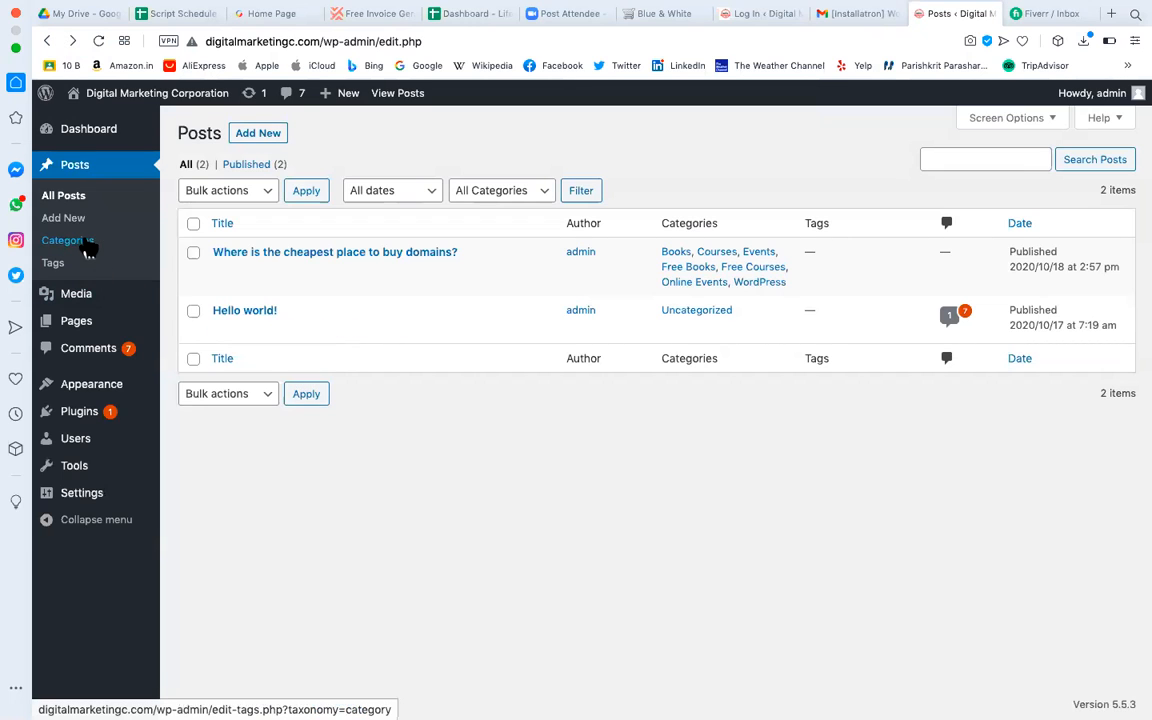
# Visit Categories and the new-post editor, go back, then open Media > Library.
pyautogui.click(86, 245)
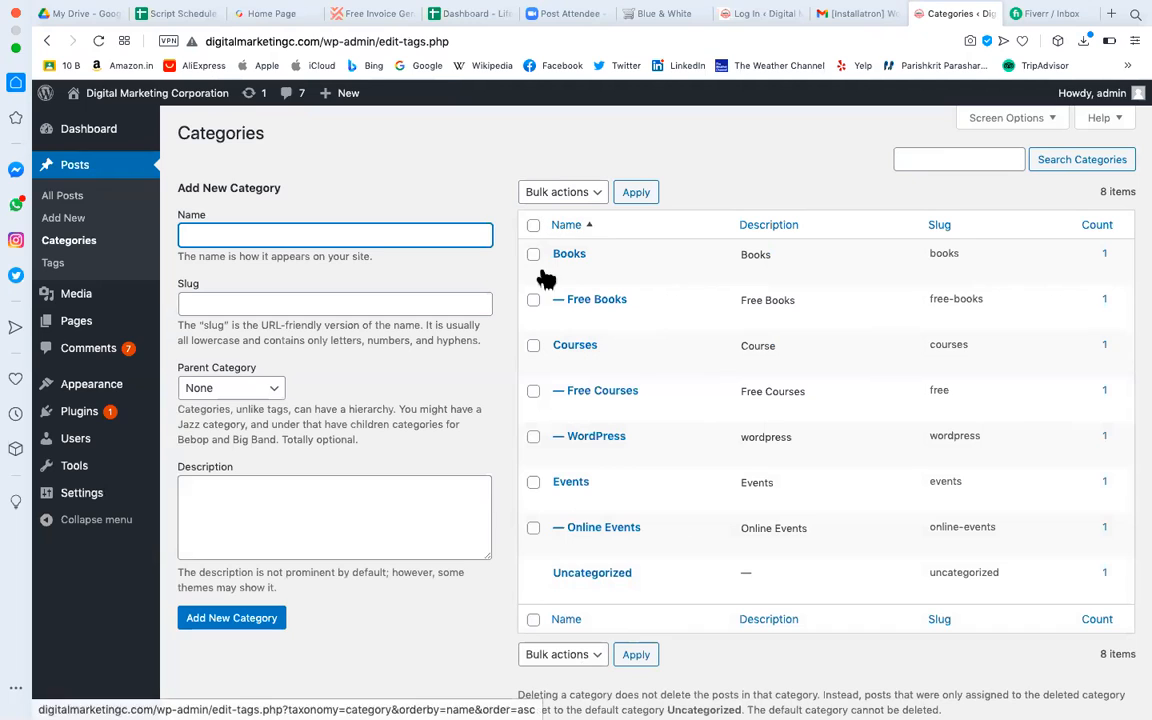
pyautogui.click(85, 222)
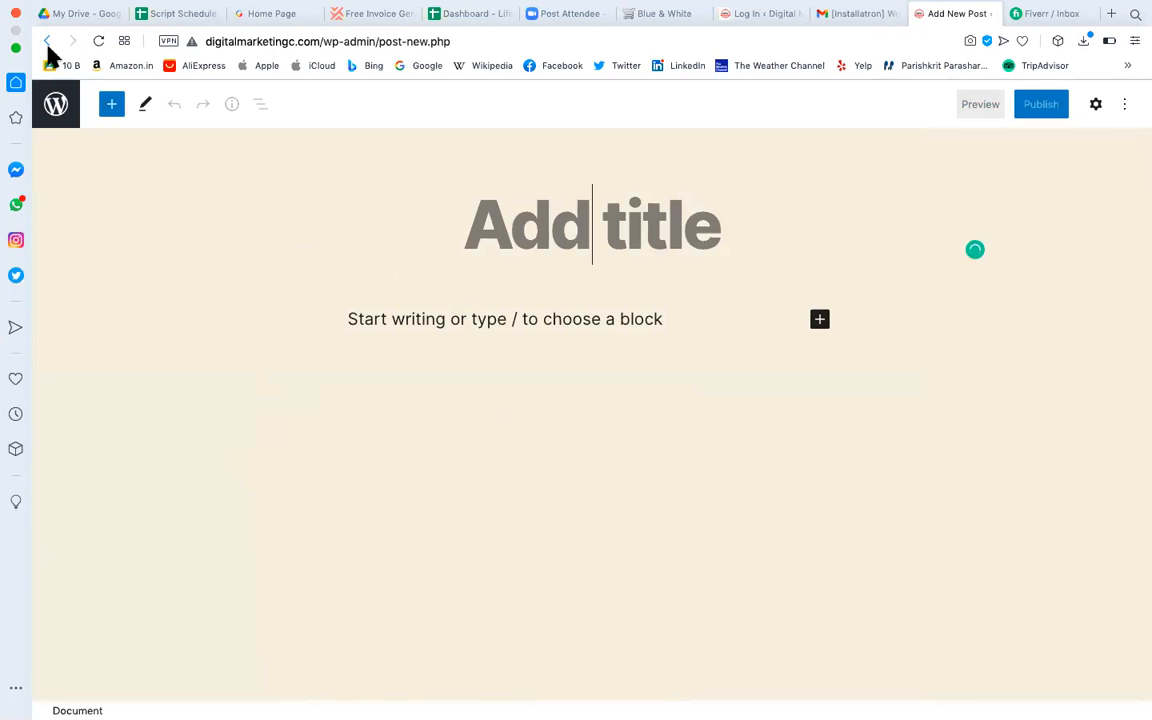
pyautogui.click(46, 42)
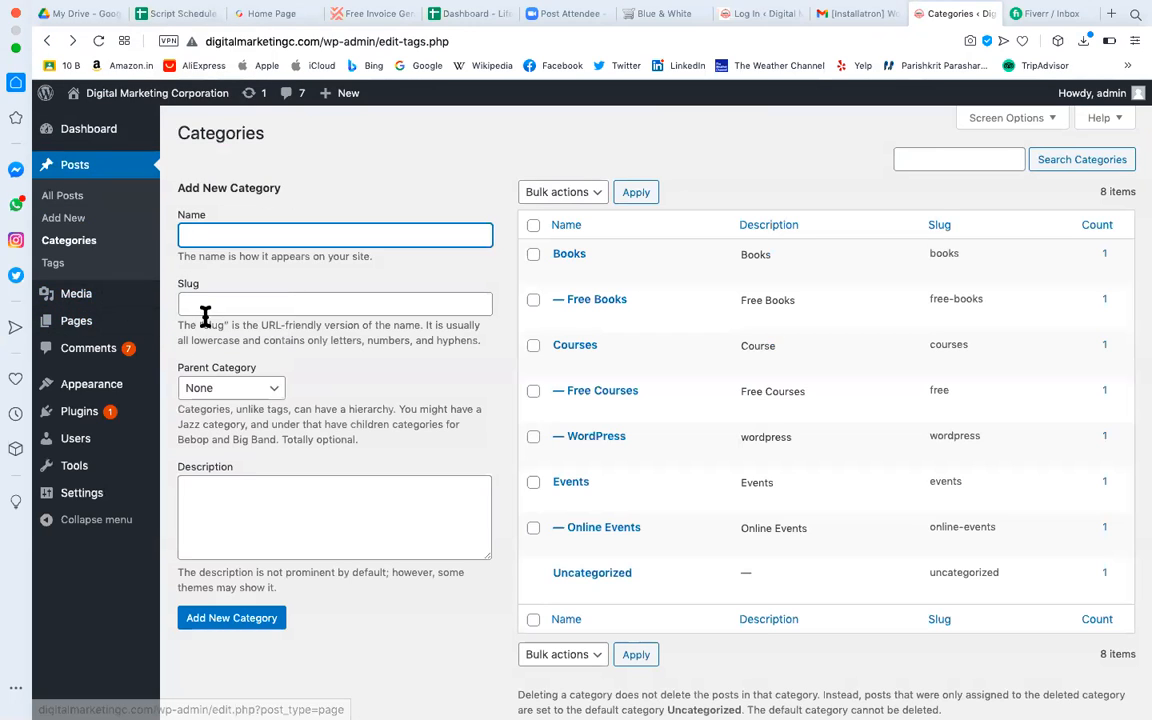
pyautogui.moveTo(98, 290)
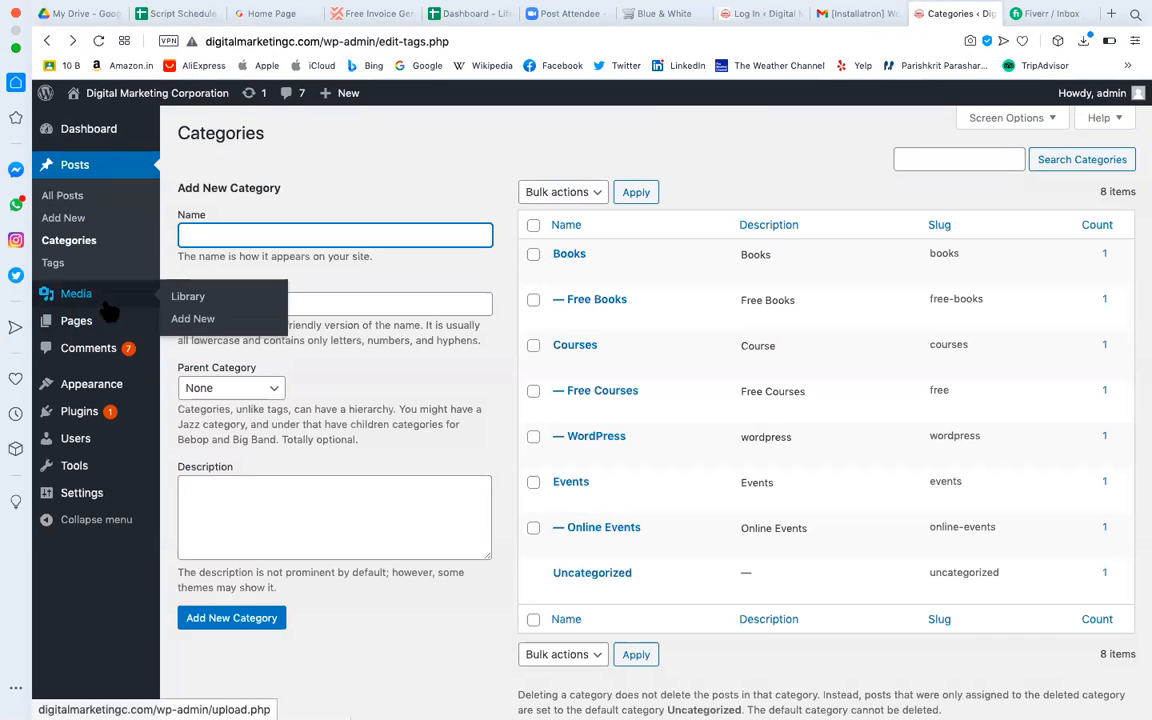
pyautogui.click(205, 302)
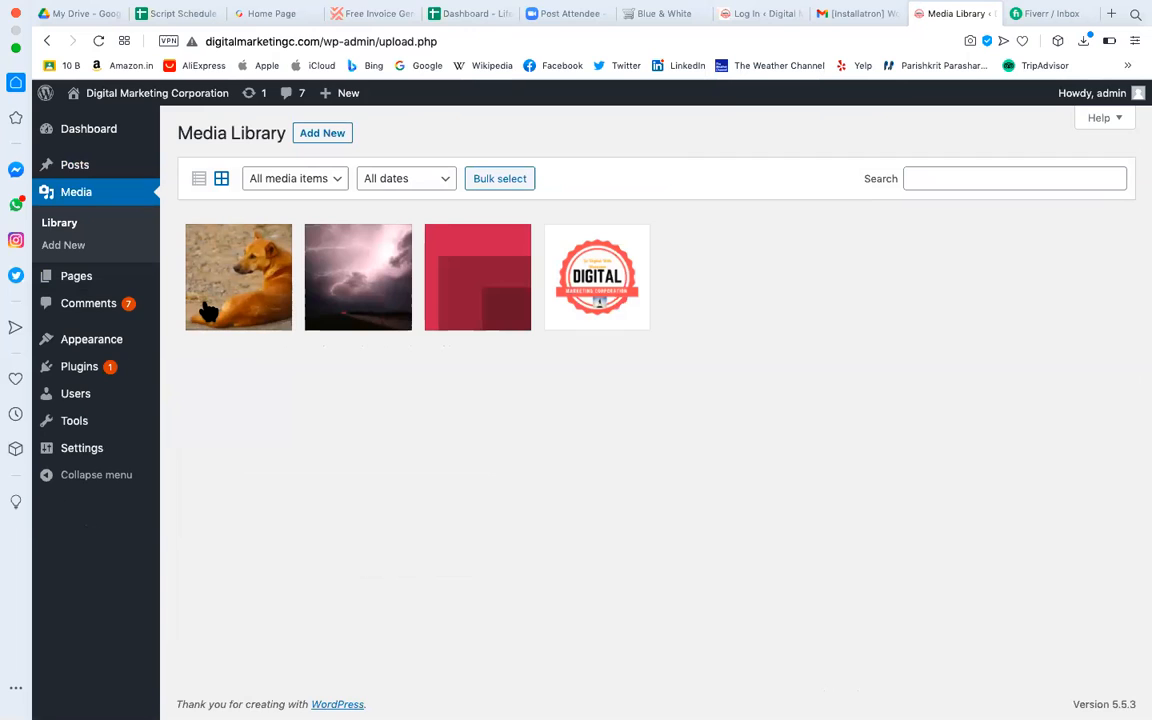
# Open the Add New upload panel in the Media Library (32 MB maximum upload).
pyautogui.click(337, 133)
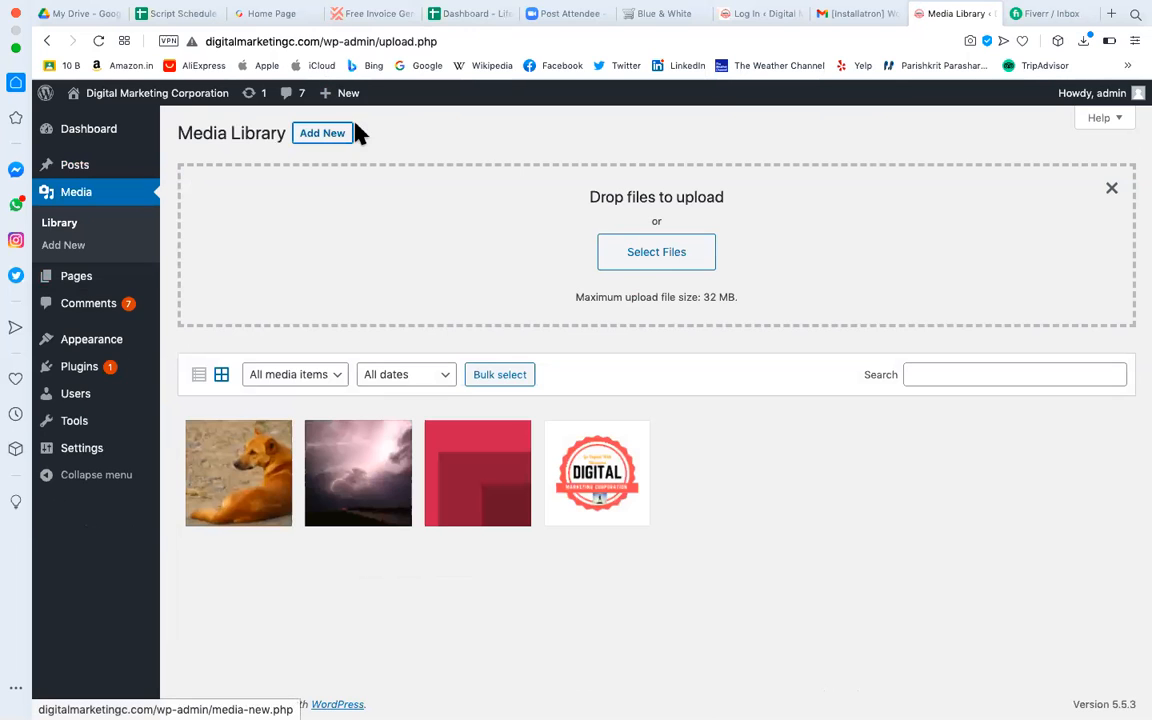
pyautogui.click(658, 259)
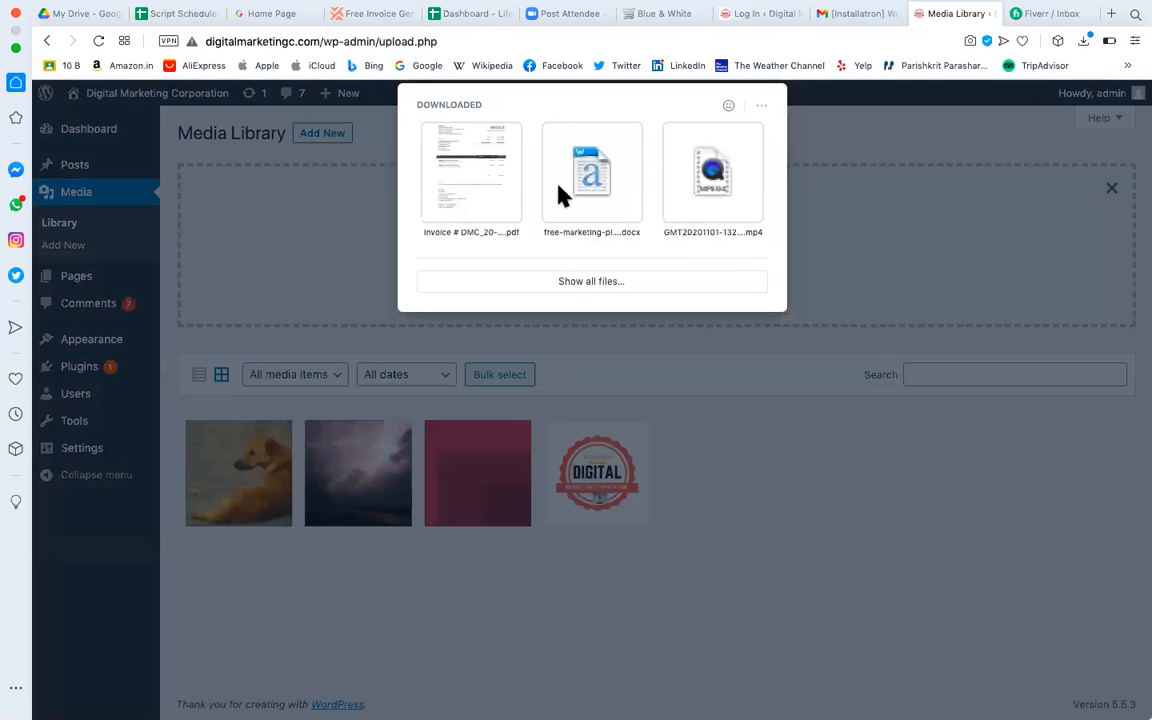
pyautogui.click(617, 283)
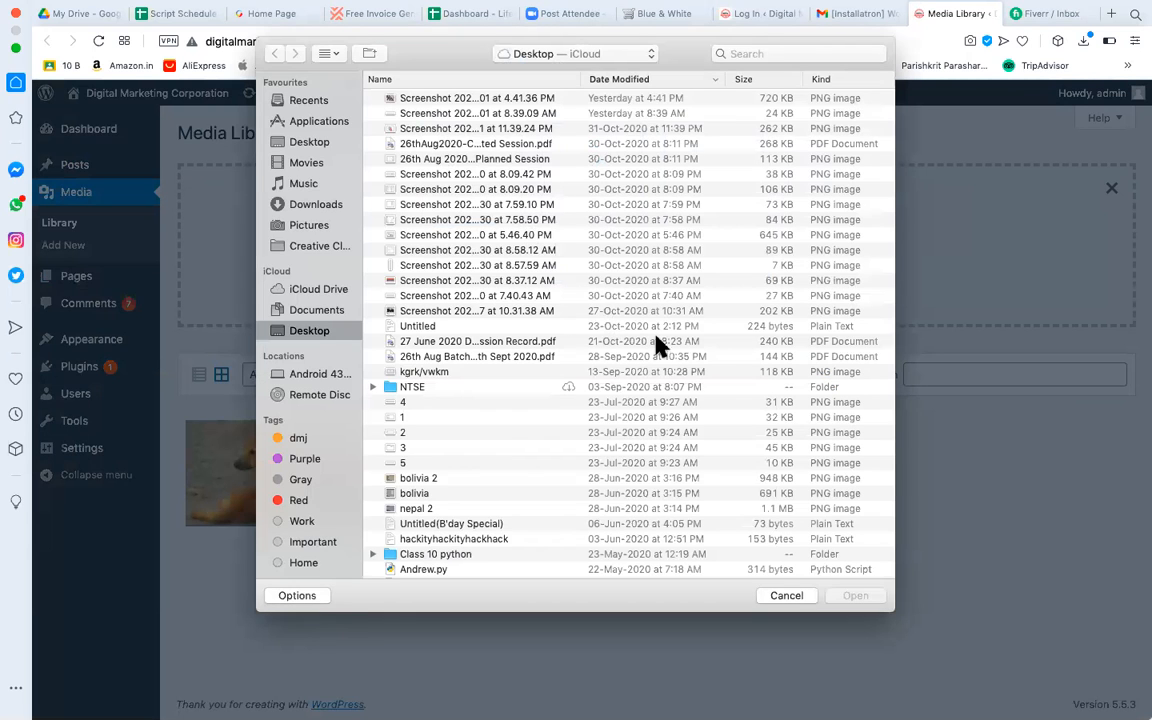
pyautogui.click(756, 52)
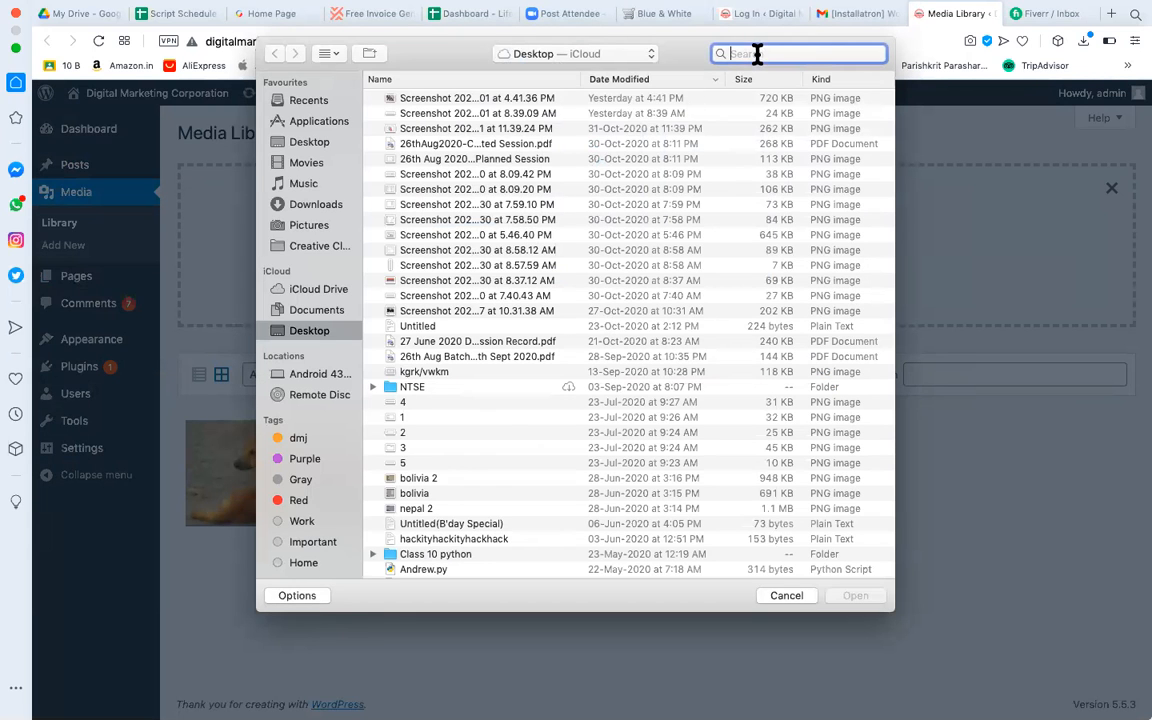
pyautogui.write('jpg')
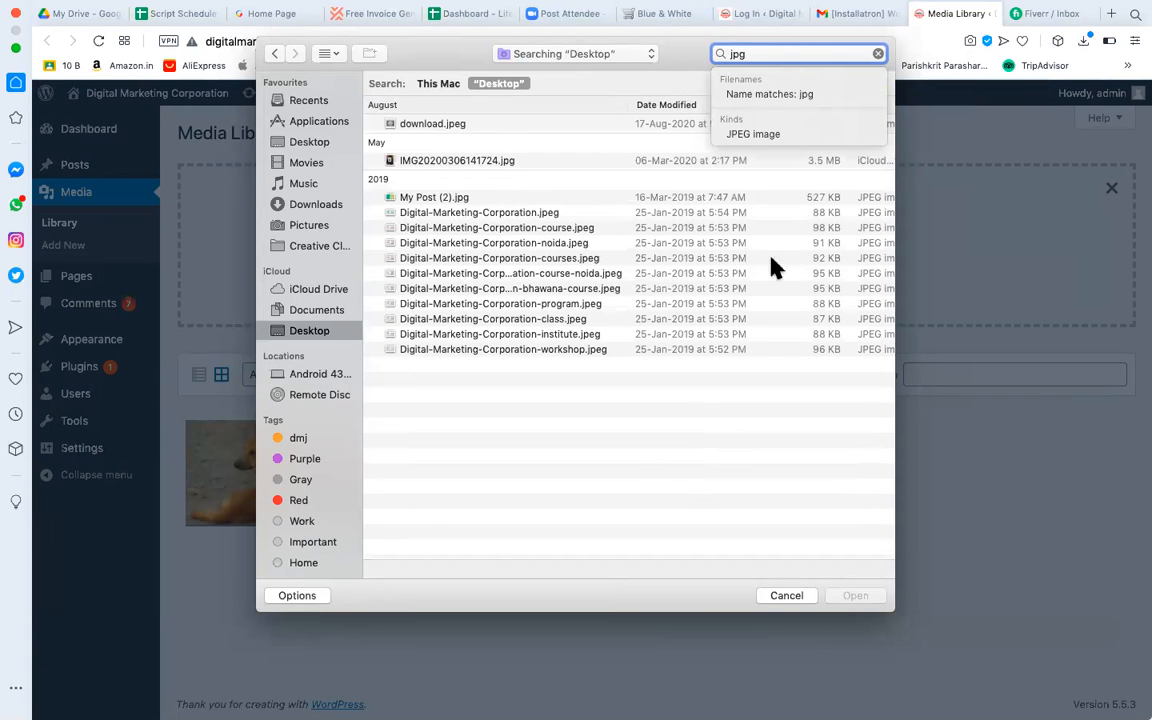
pyautogui.click(782, 597)
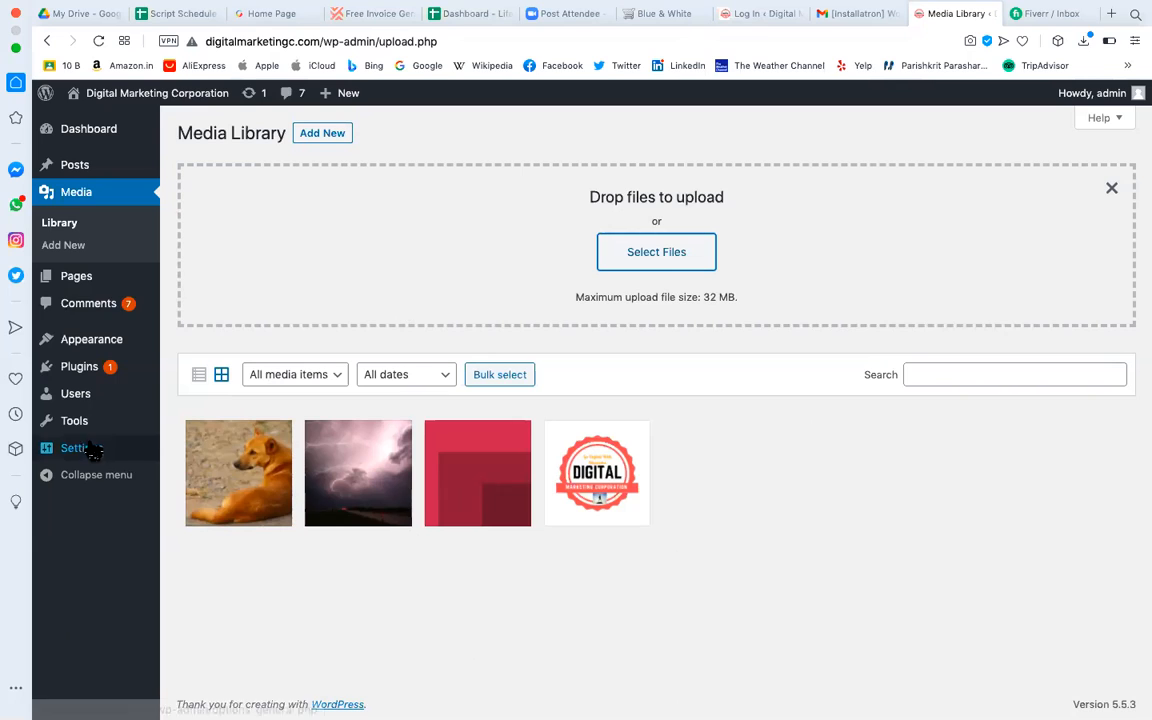
pyautogui.click(118, 276)
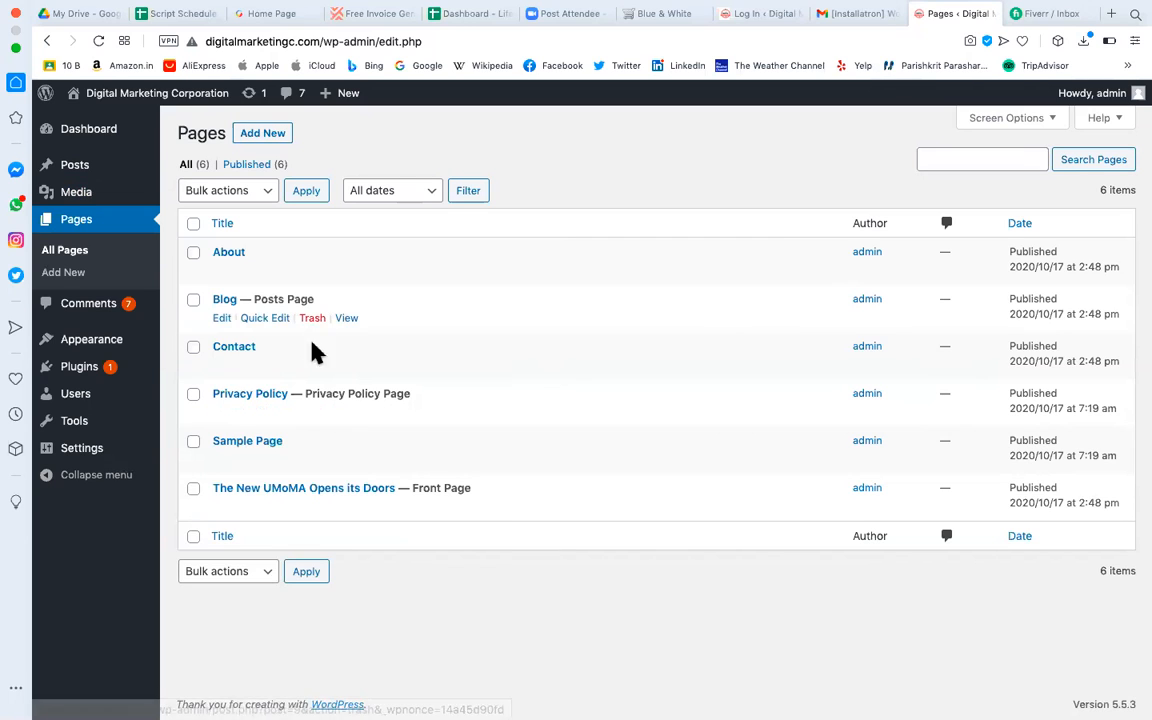
# Open the Privacy Policy page in the editor and scroll through its default sections.
pyautogui.click(221, 413)
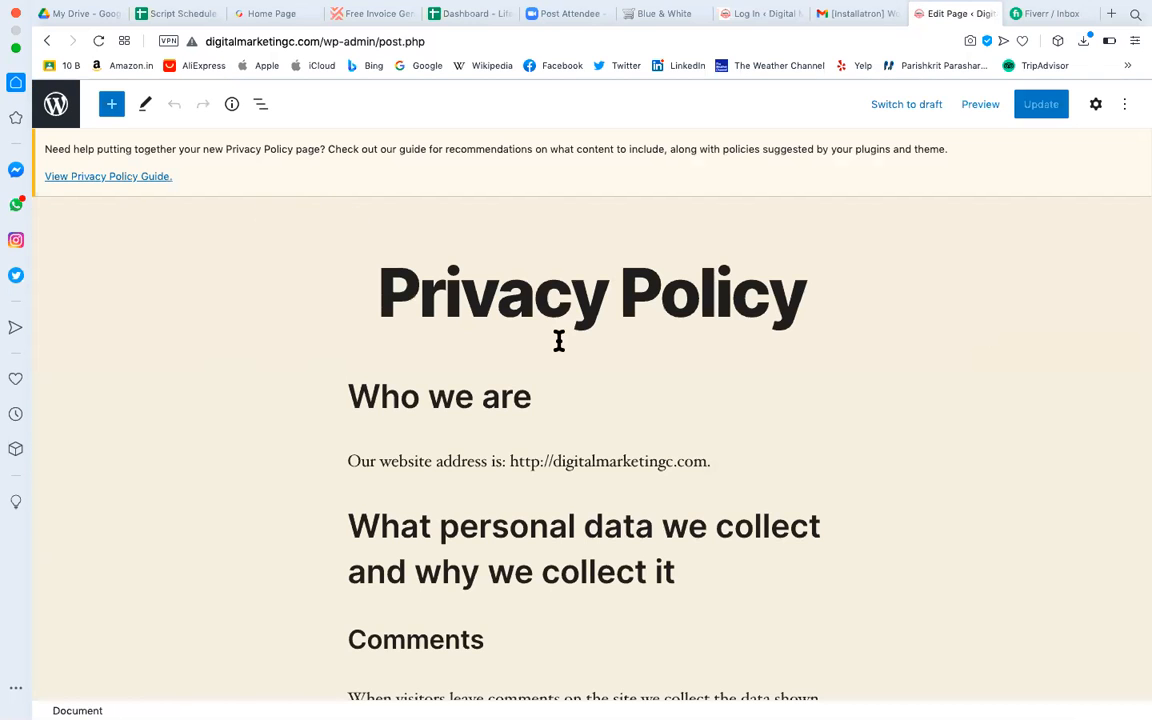
pyautogui.scroll(-10, 520, 425)
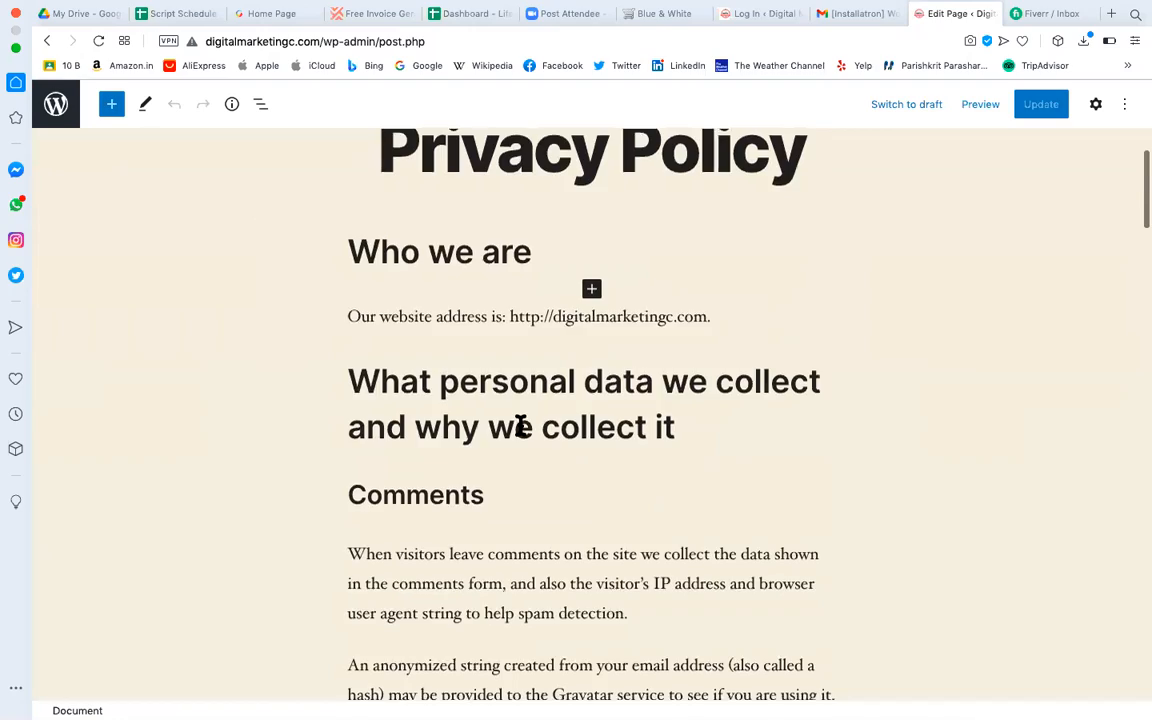
pyautogui.scroll(-12, 514, 436)
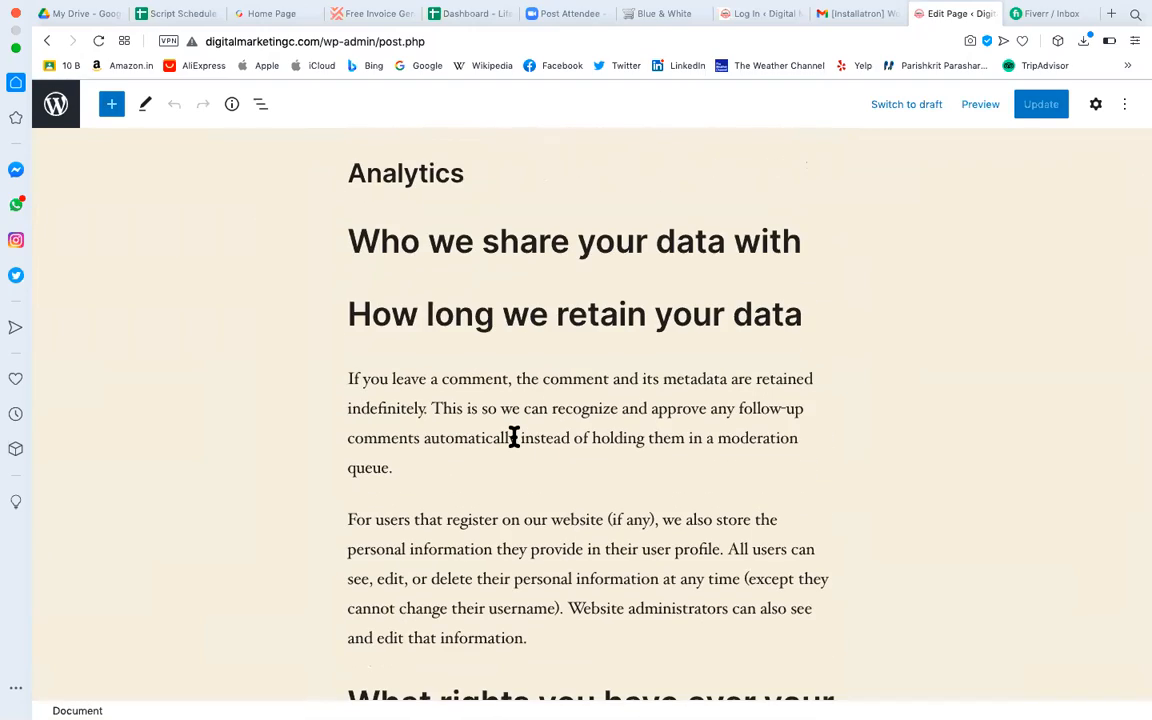
pyautogui.scroll(-12, 514, 437)
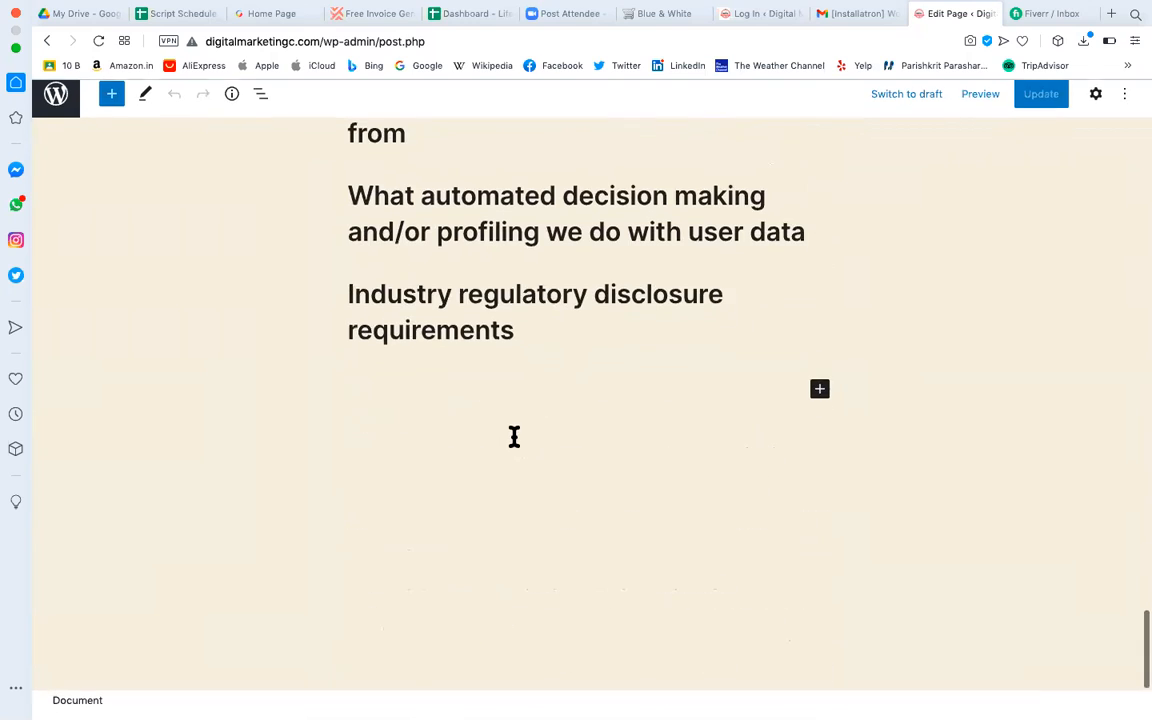
pyautogui.scroll(20, 514, 436)
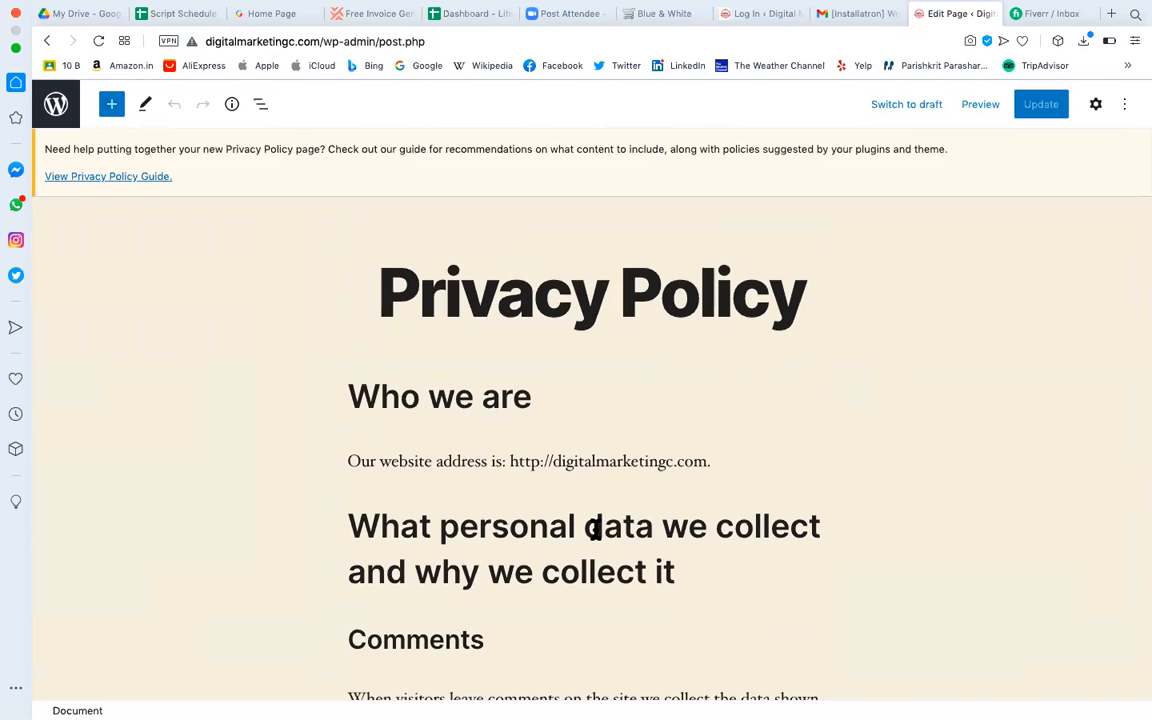
pyautogui.click(1112, 13)
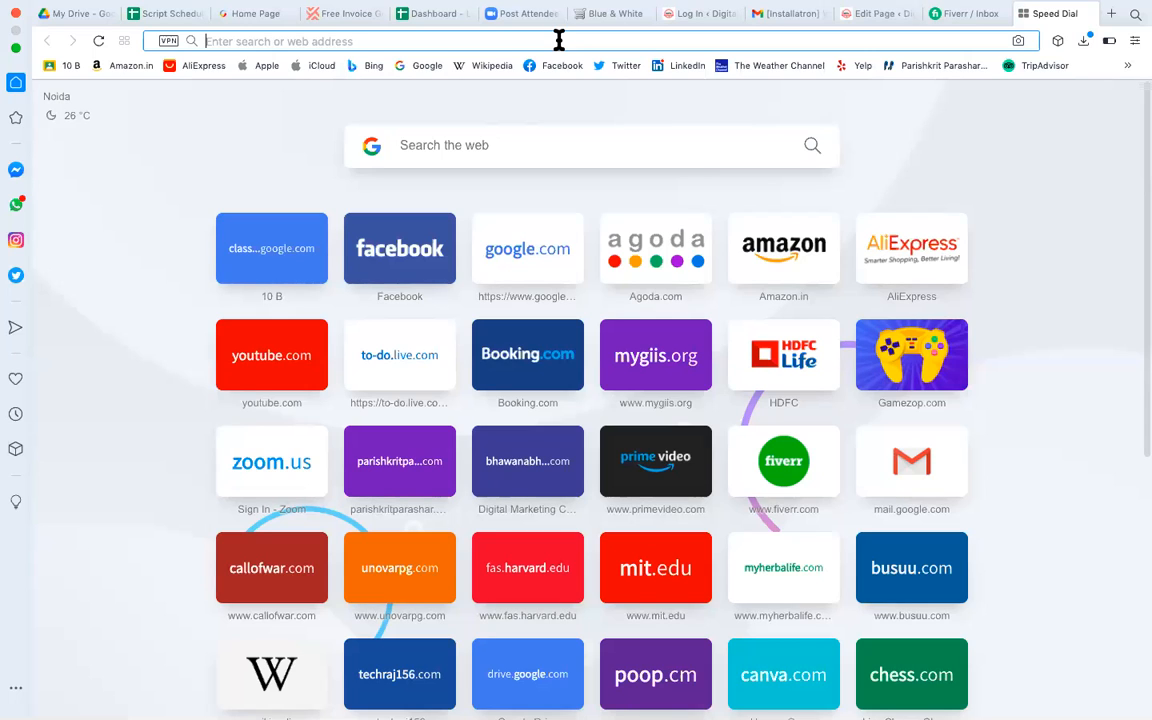
# Visit the Privacy Policy Generator site from the address suggestions, then return to Speed Dial.
pyautogui.write('pr')
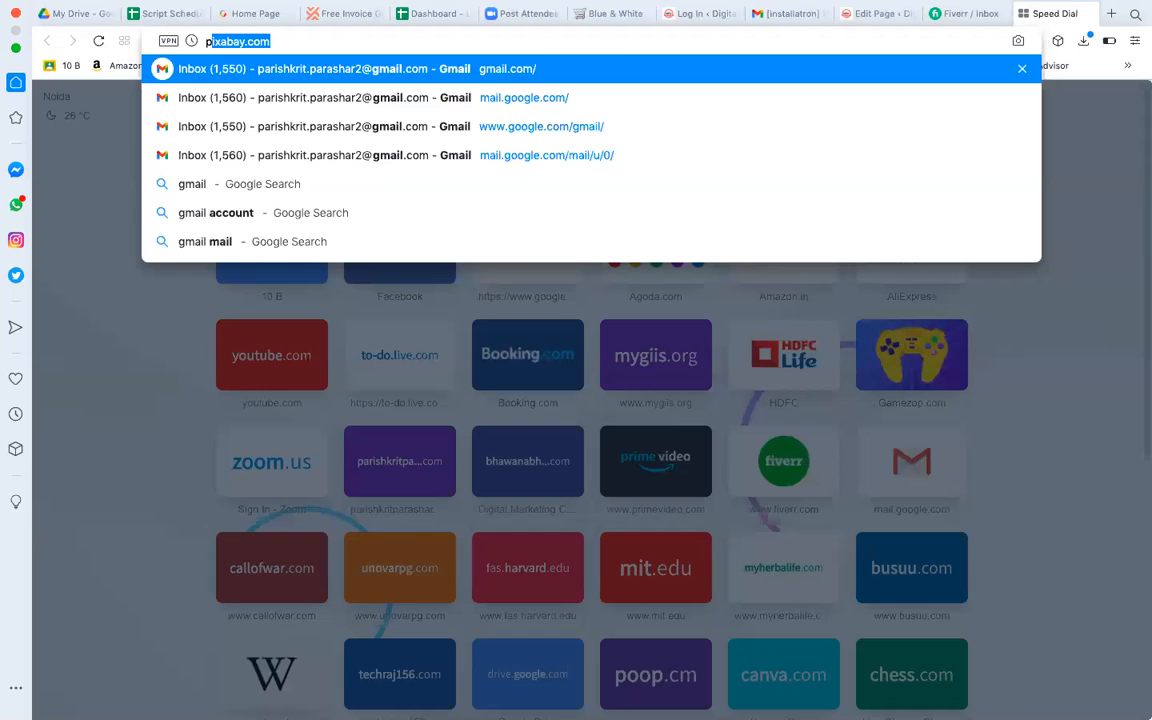
pyautogui.press('BackSpace')
pyautogui.press('BackSpace')
pyautogui.press('BackSpace')
pyautogui.write('privacy')
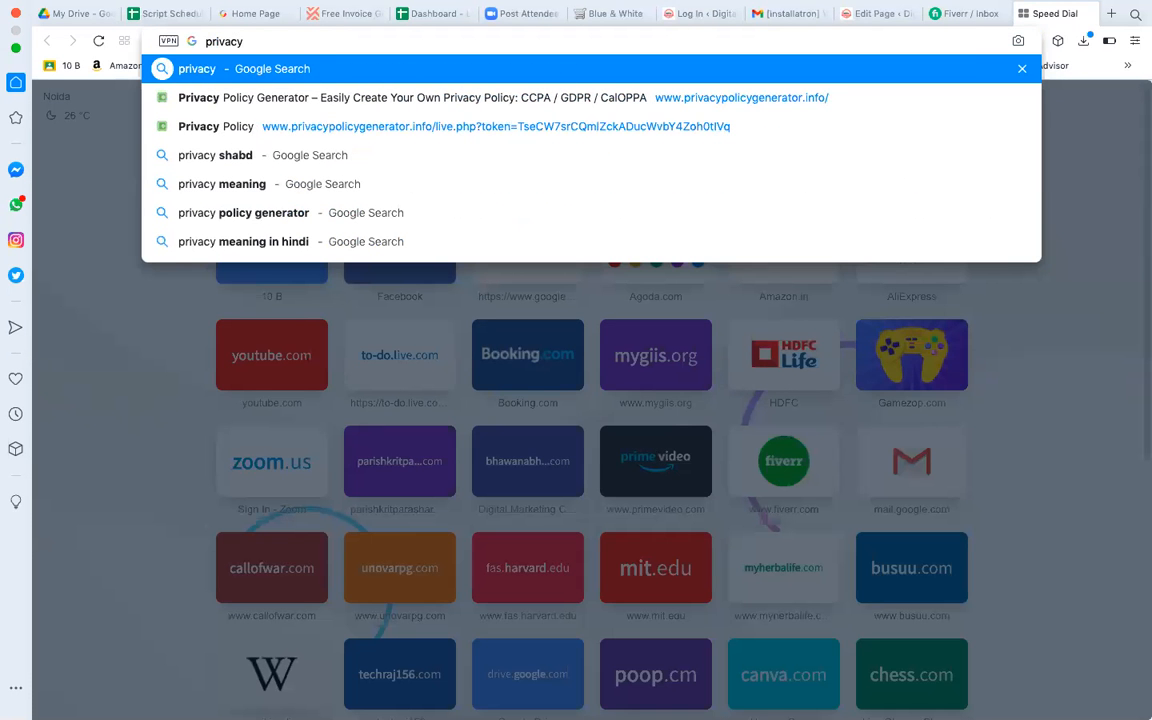
pyautogui.click(308, 105)
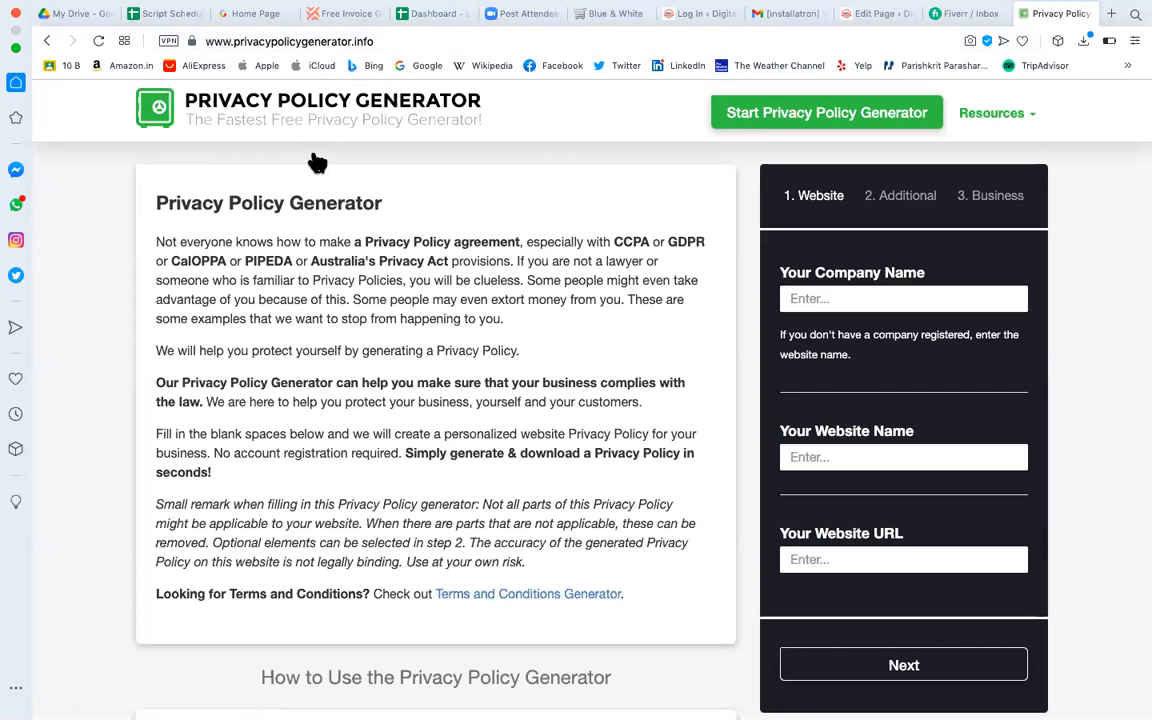
pyautogui.click(46, 41)
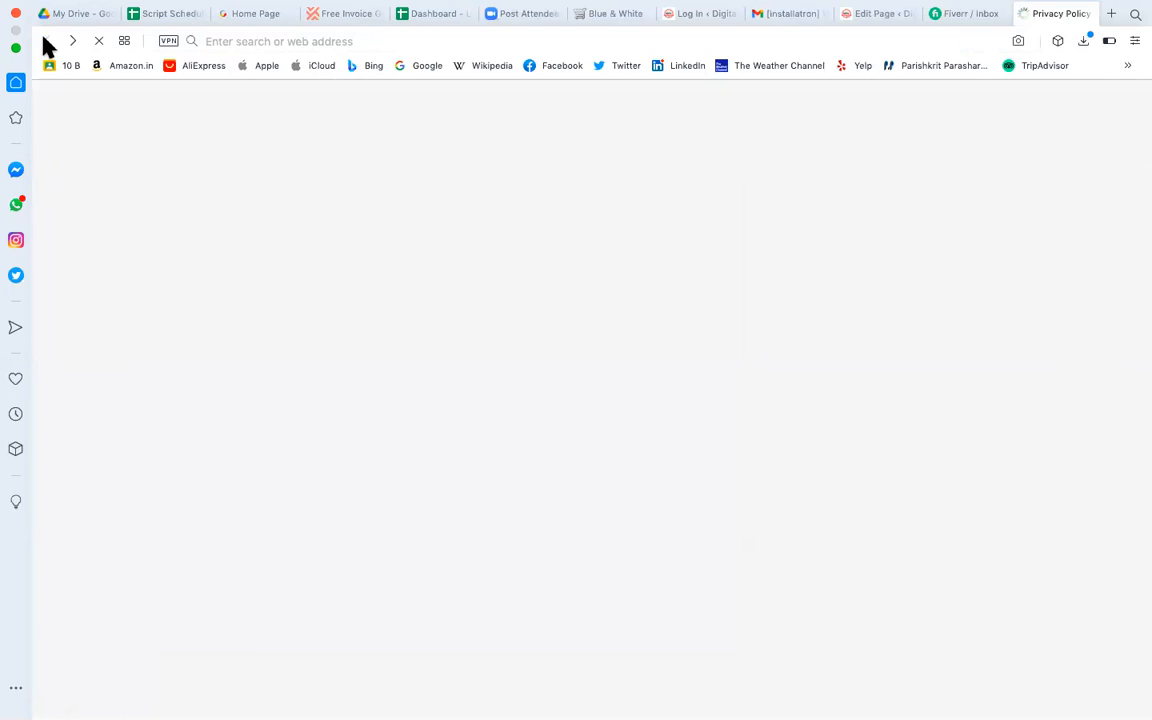
pyautogui.click(447, 140)
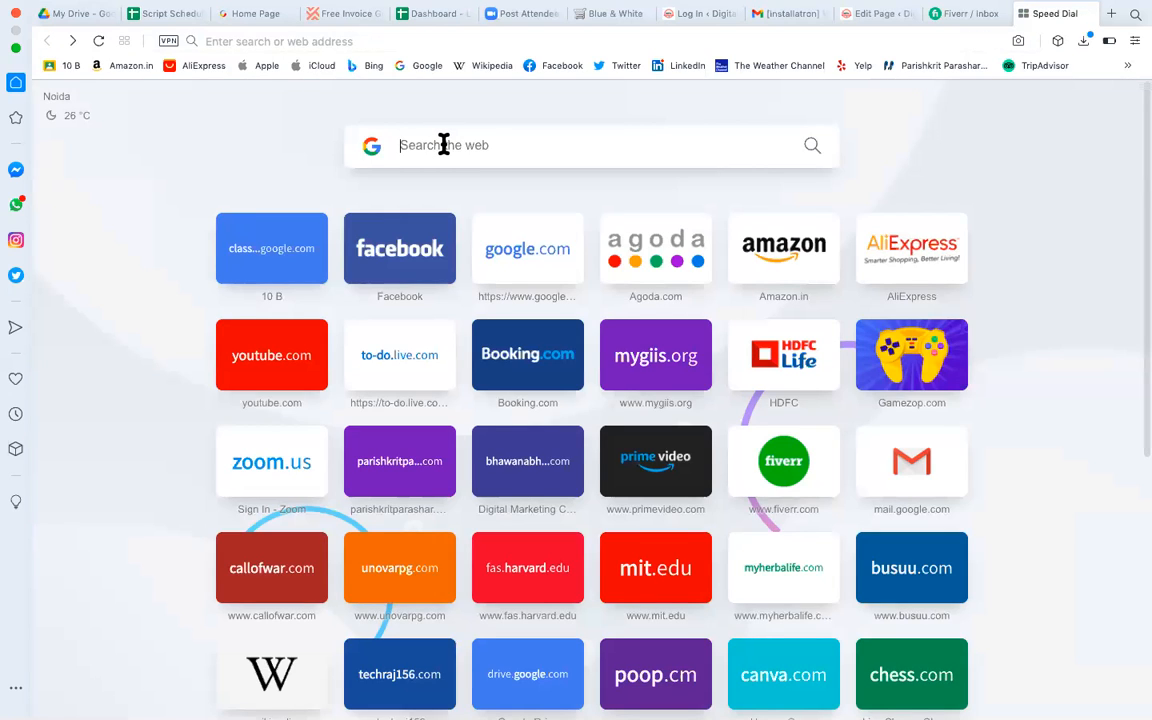
# Search Google for 'privacy policy generator' using the suggestion list.
pyautogui.write('priva')
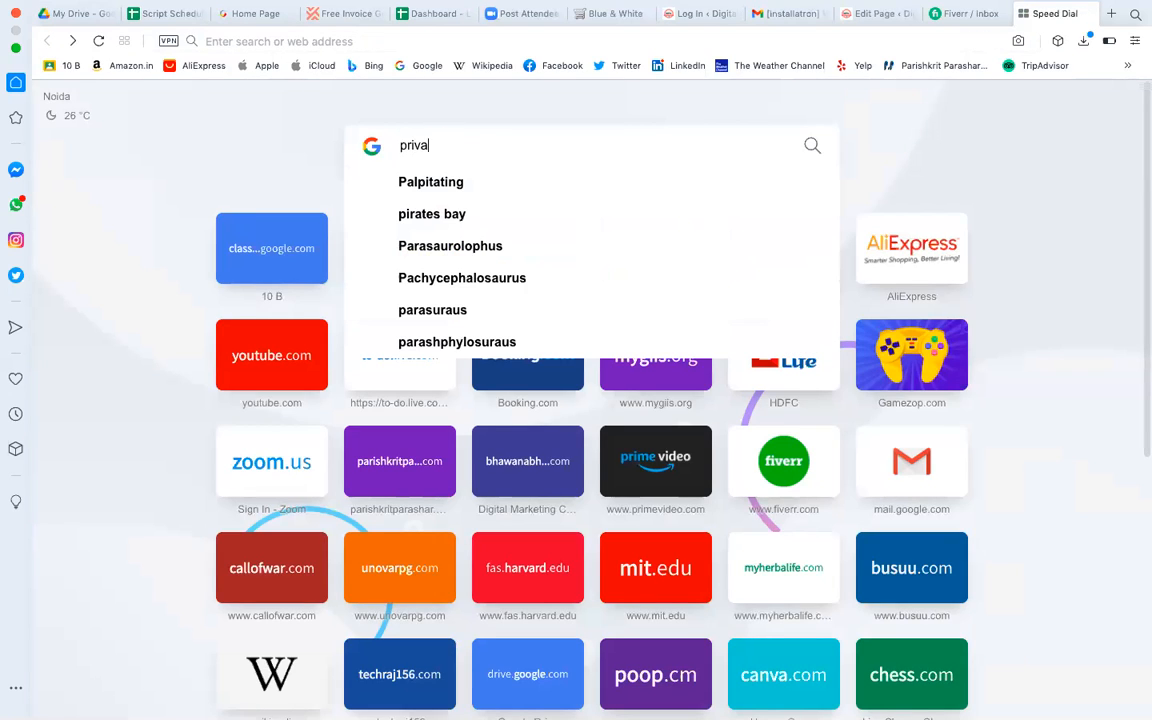
pyautogui.write('cy')
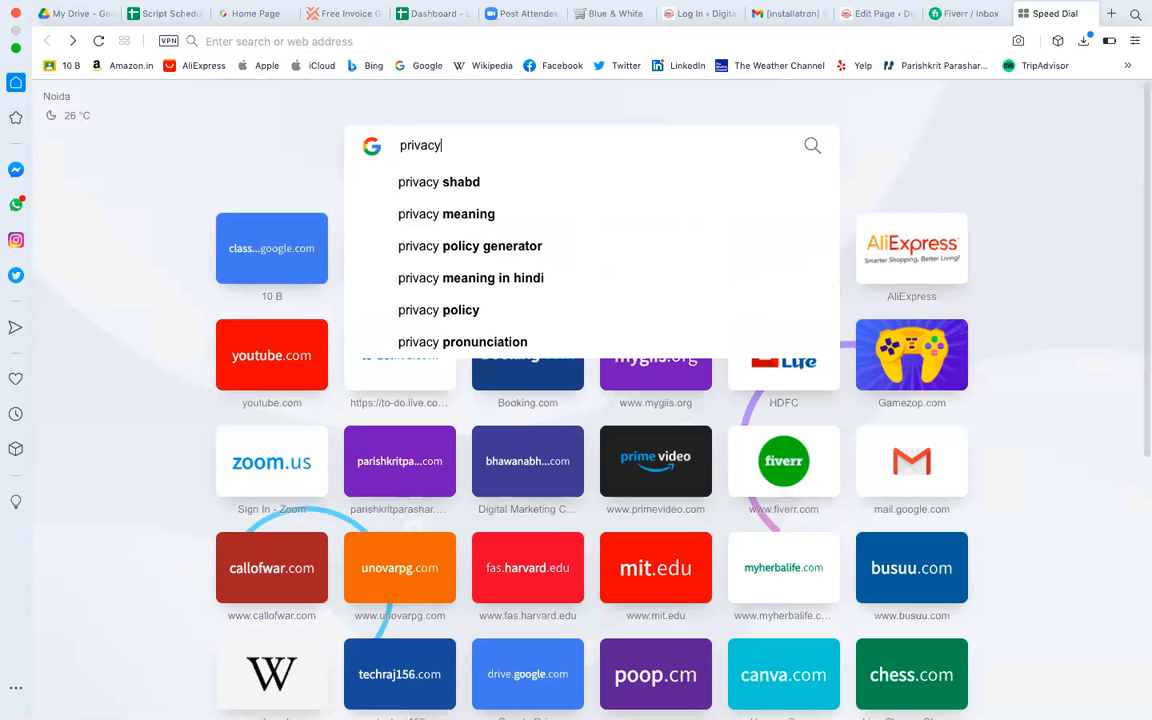
pyautogui.press('Down')
pyautogui.press('BackSpace')
pyautogui.press('BackSpace')
pyautogui.press('BackSpace')
pyautogui.press('BackSpace')
pyautogui.press('BackSpace')
pyautogui.press('BackSpace')
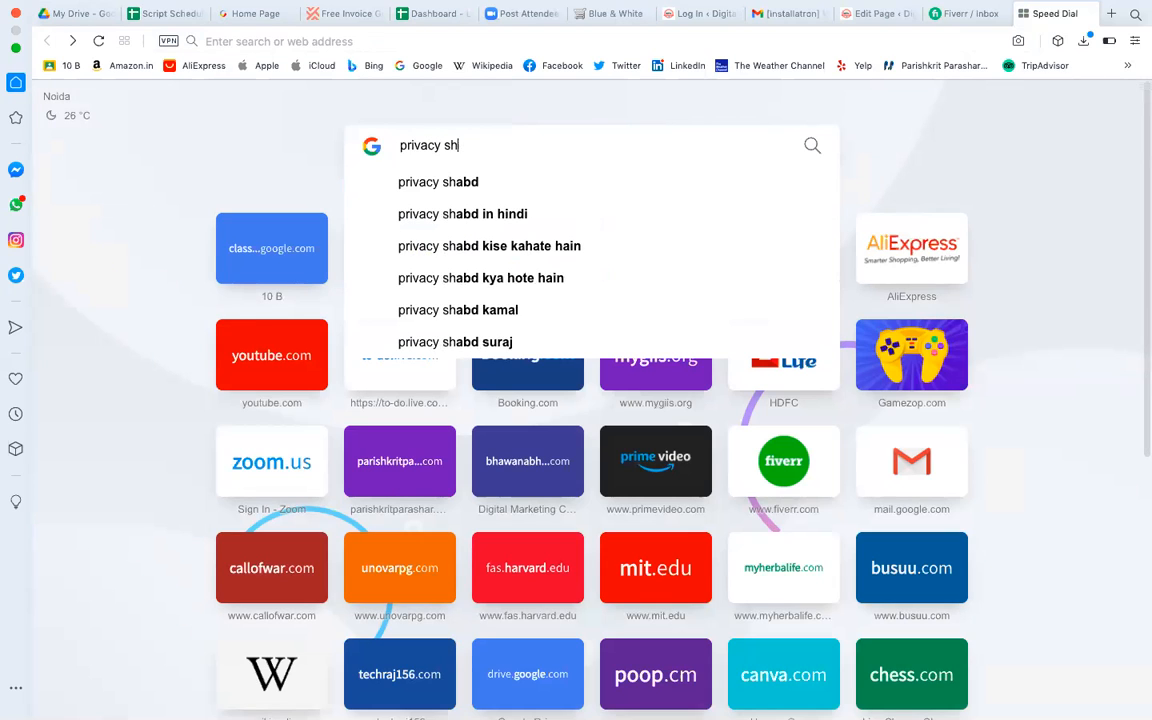
pyautogui.write('plo')
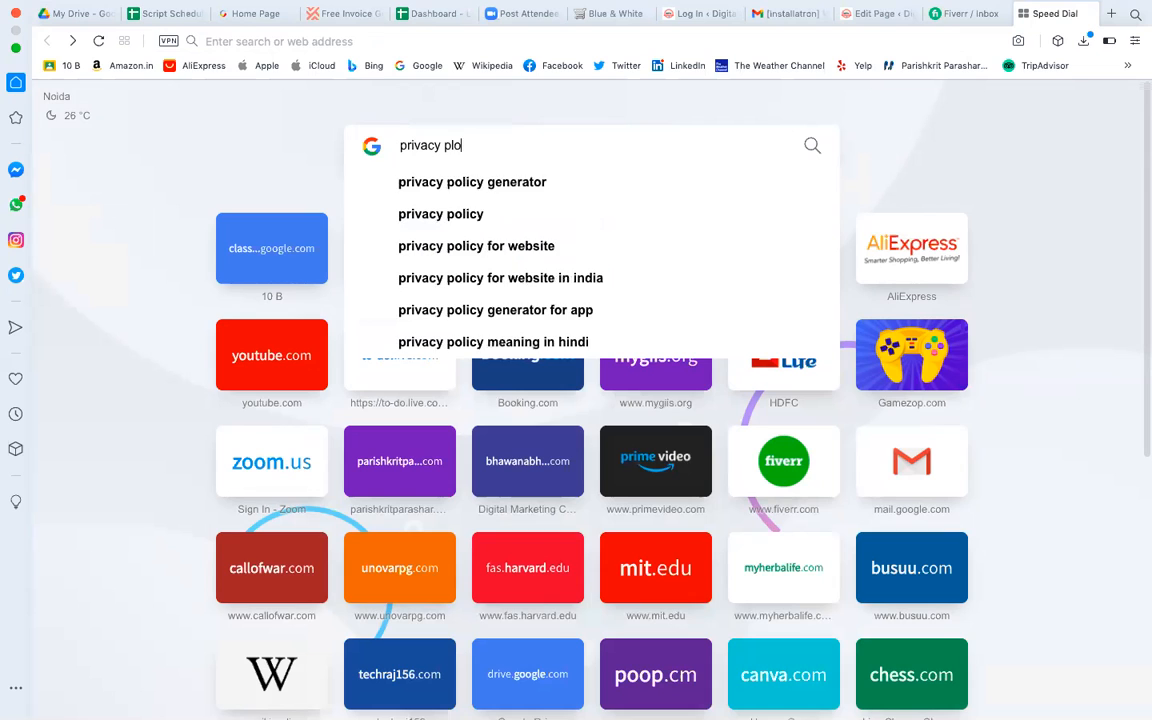
pyautogui.press('Down')
pyautogui.press('Return')
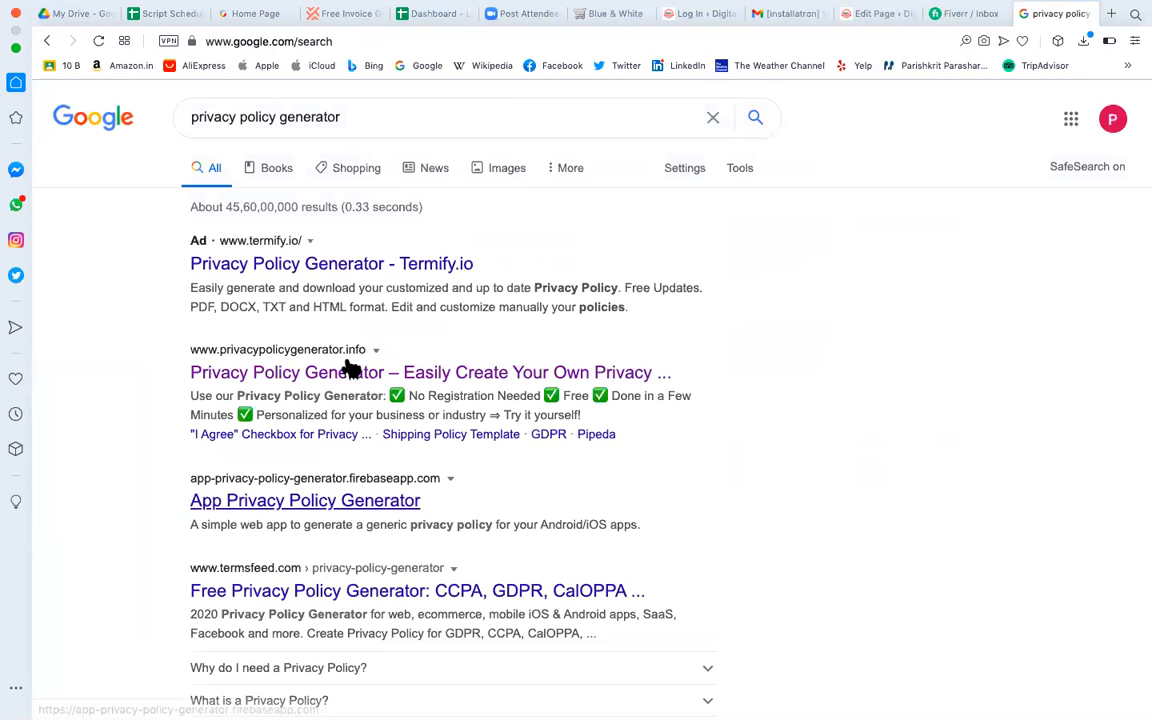
# Open the privacypolicygenerator.info result and grab 'digitalmarketingc' from the WordPress site address.
pyautogui.click(289, 366)
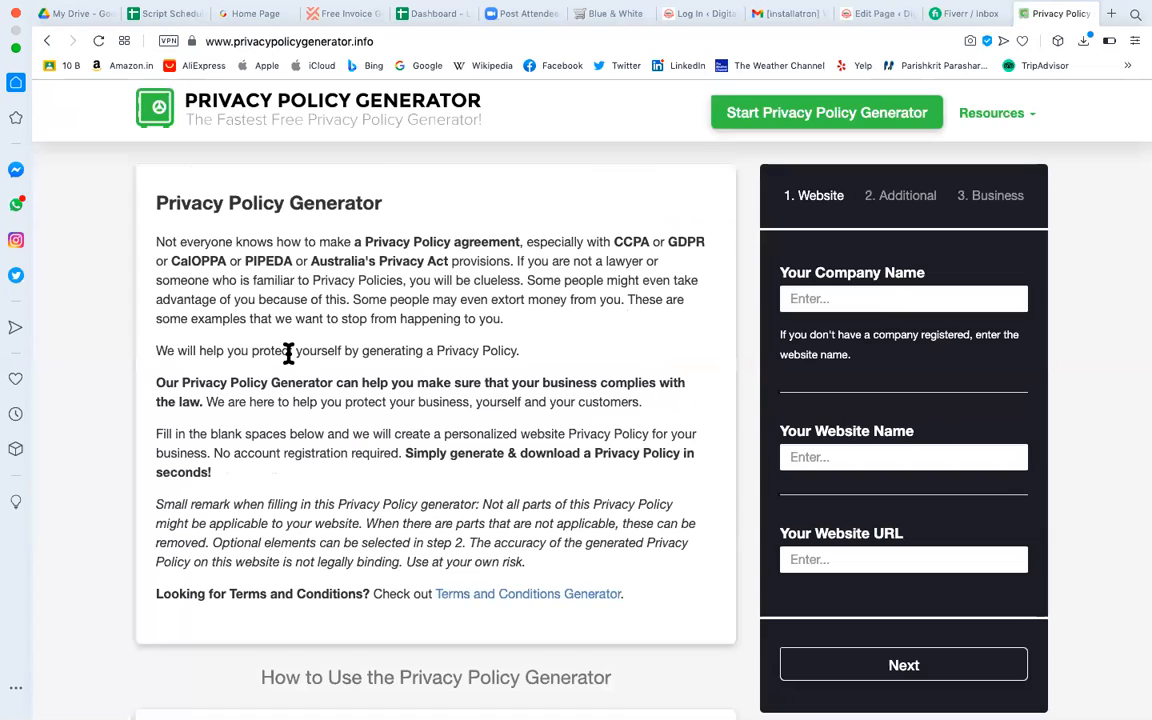
pyautogui.click(840, 296)
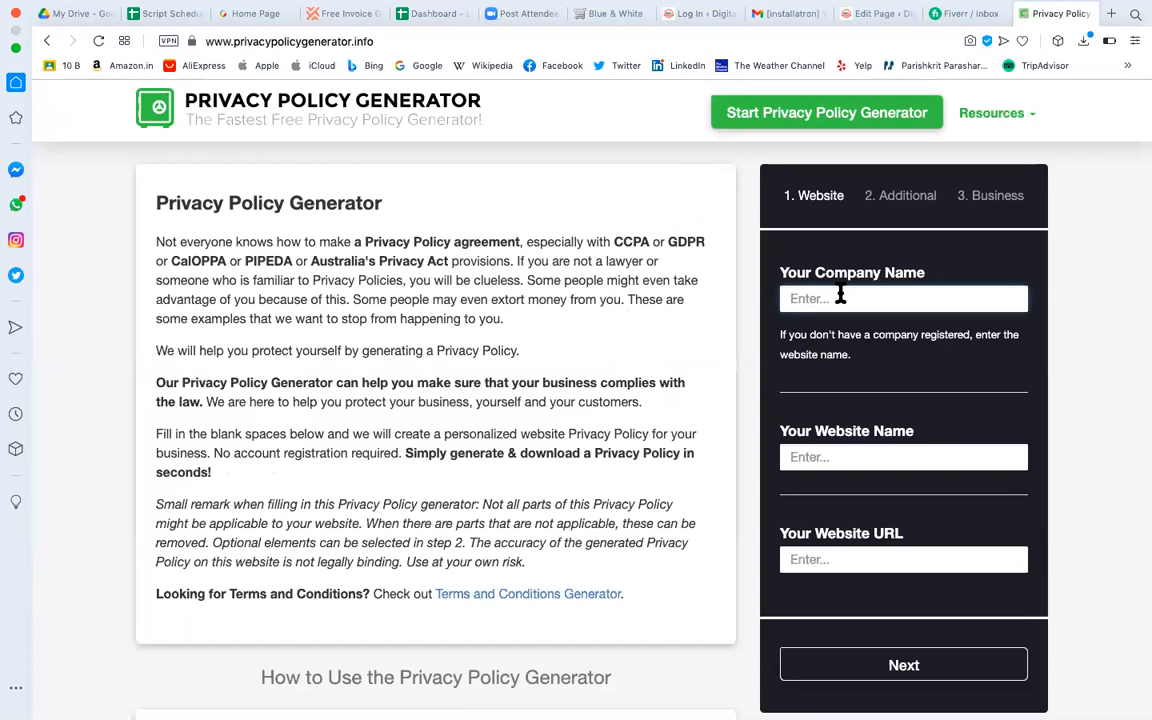
pyautogui.click(875, 15)
pyautogui.click(293, 42)
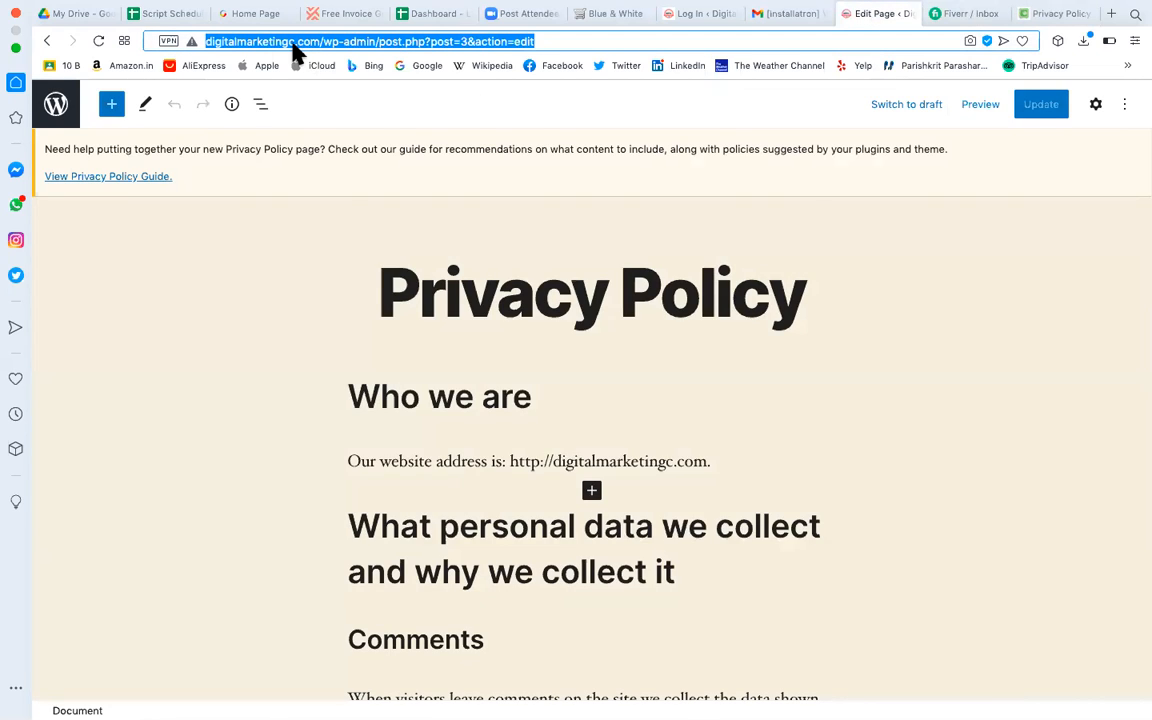
pyautogui.click(291, 42)
pyautogui.moveTo(296, 42); pyautogui.dragTo(173, 50)
pyautogui.hotkey('ctrl', 'c')
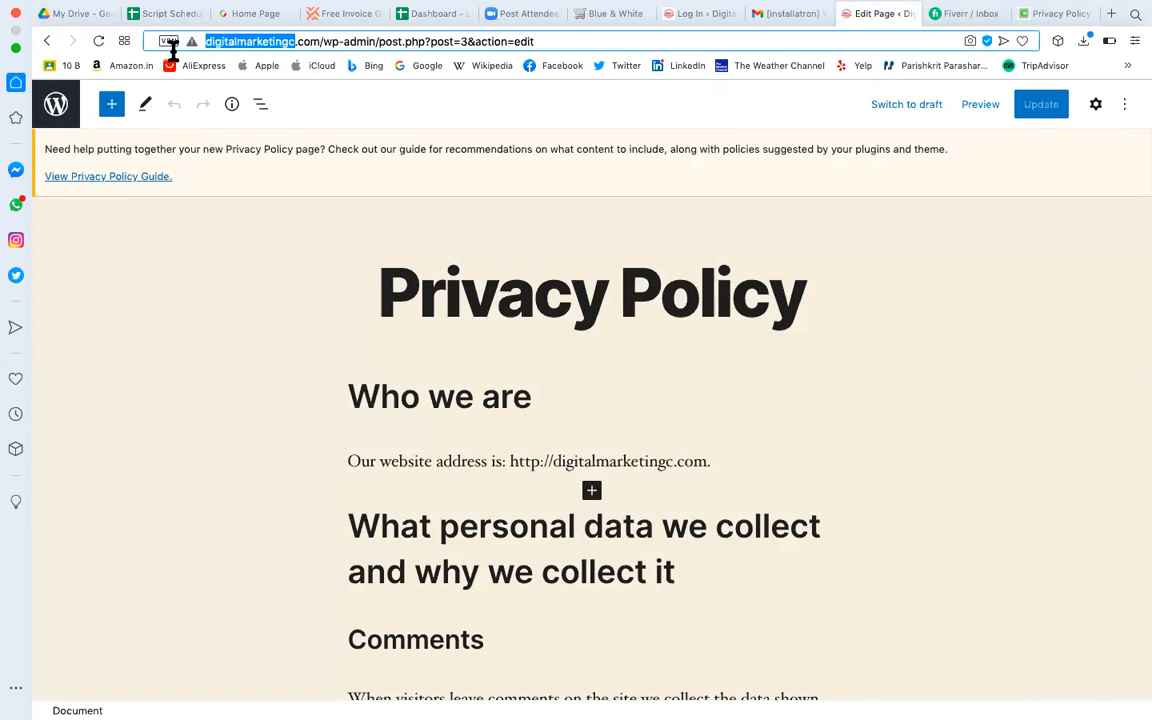
pyautogui.click(1056, 15)
# Enter 'Digital Marketing Corporation' as the company name.
pyautogui.click(806, 300)
pyautogui.hotkey('ctrl', 'v')
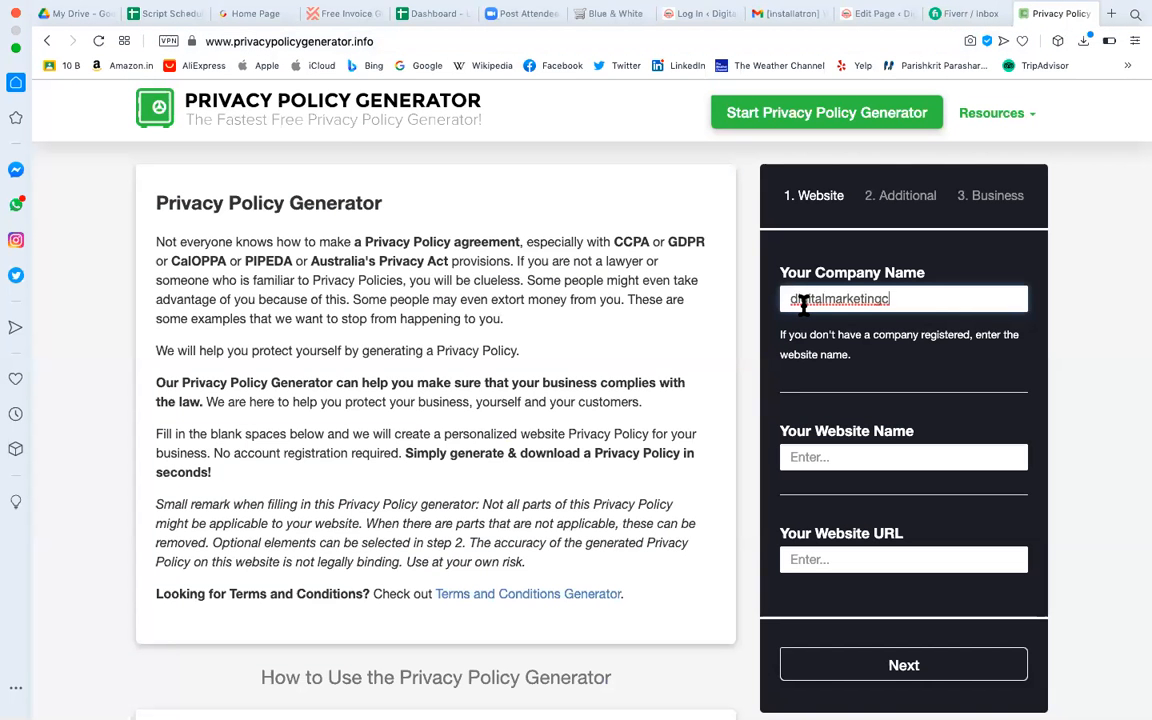
pyautogui.click(798, 300)
pyautogui.press('BackSpace')
pyautogui.write('D')
pyautogui.press('Delete')
pyautogui.write('M')
pyautogui.press('Delete')
pyautogui.write('Corporation')
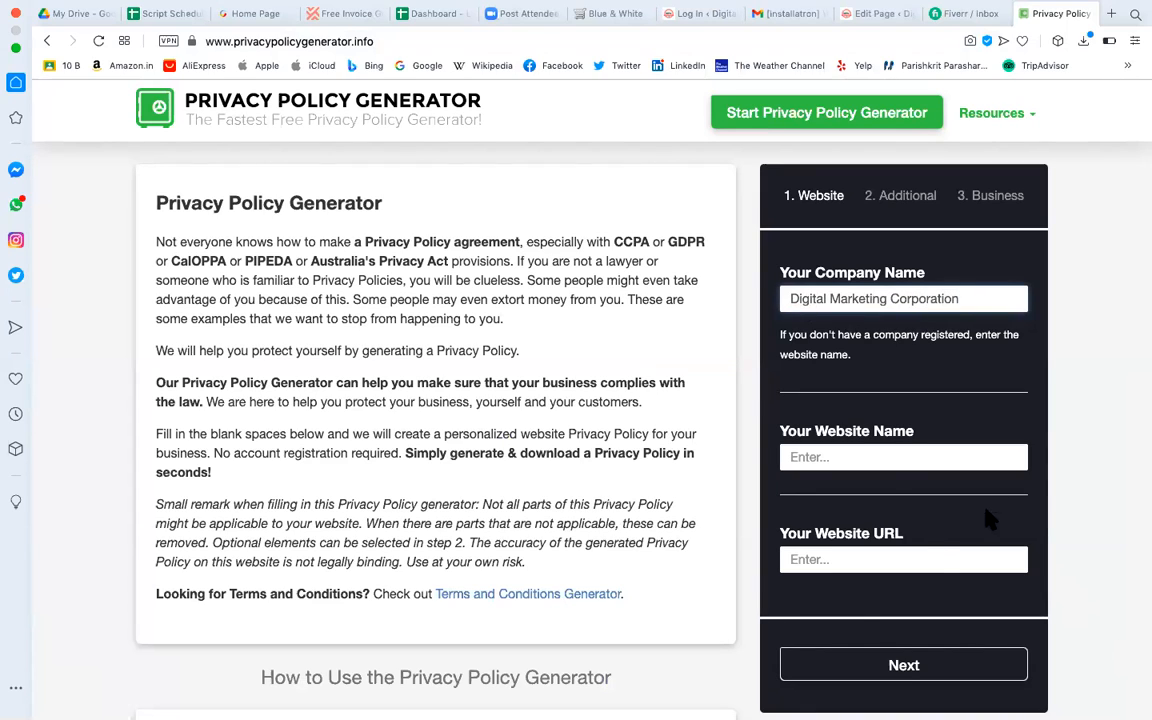
# Enter 'digitalmarketingc.com' as the website name.
pyautogui.click(882, 459)
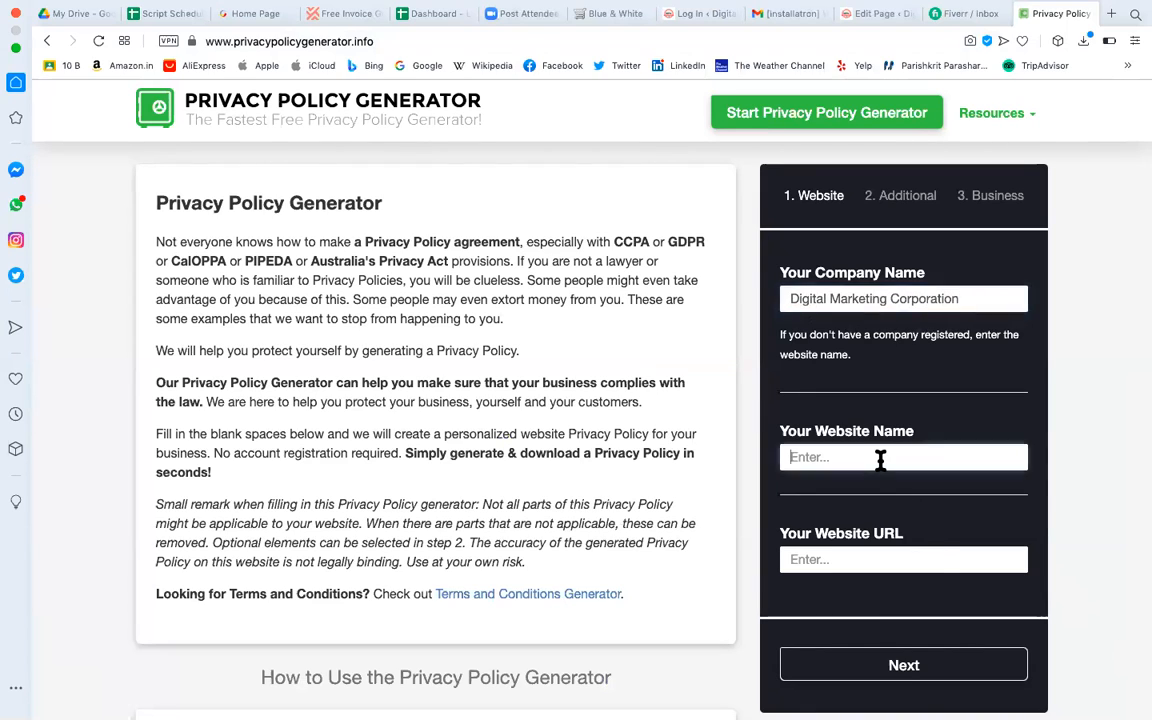
pyautogui.write('digitalmarketingc.com')
pyautogui.press('BackSpace')
pyautogui.press('BackSpace')
pyautogui.write('om')
# Copy the domain digitalmarketingc.com/ from the WordPress tab and paste it as the website URL.
pyautogui.click(830, 560)
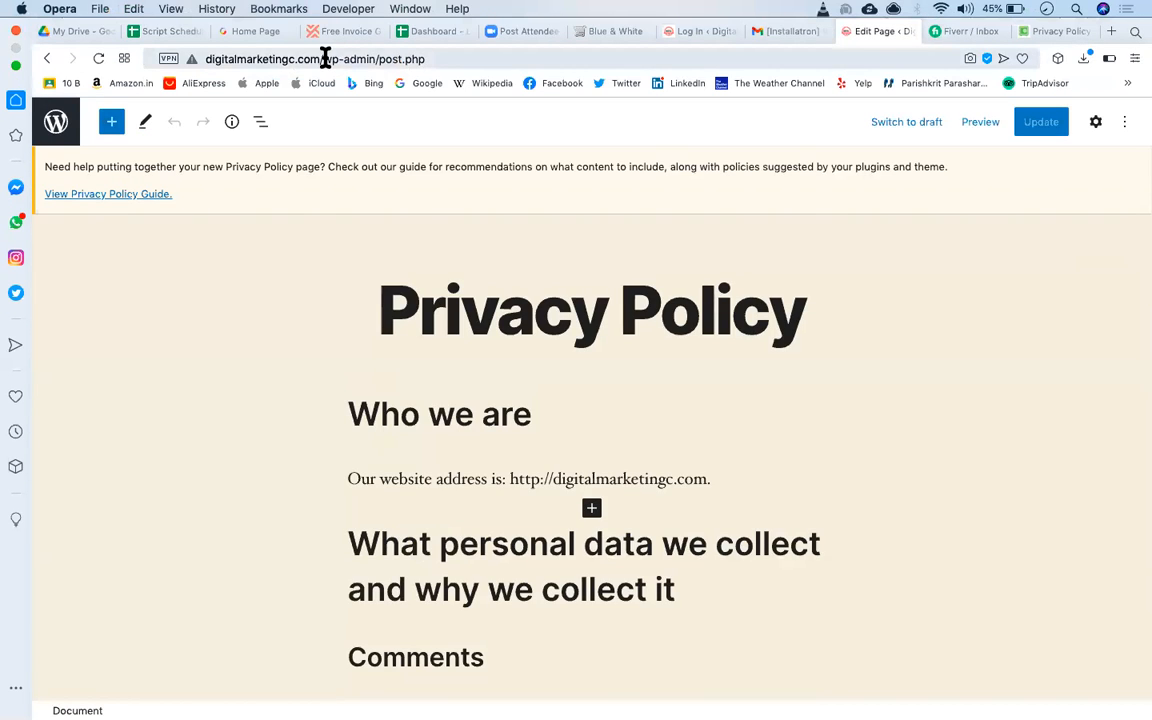
pyautogui.click(329, 57)
pyautogui.click(320, 58)
pyautogui.moveTo(320, 58); pyautogui.dragTo(141, 56)
pyautogui.press('super+c')
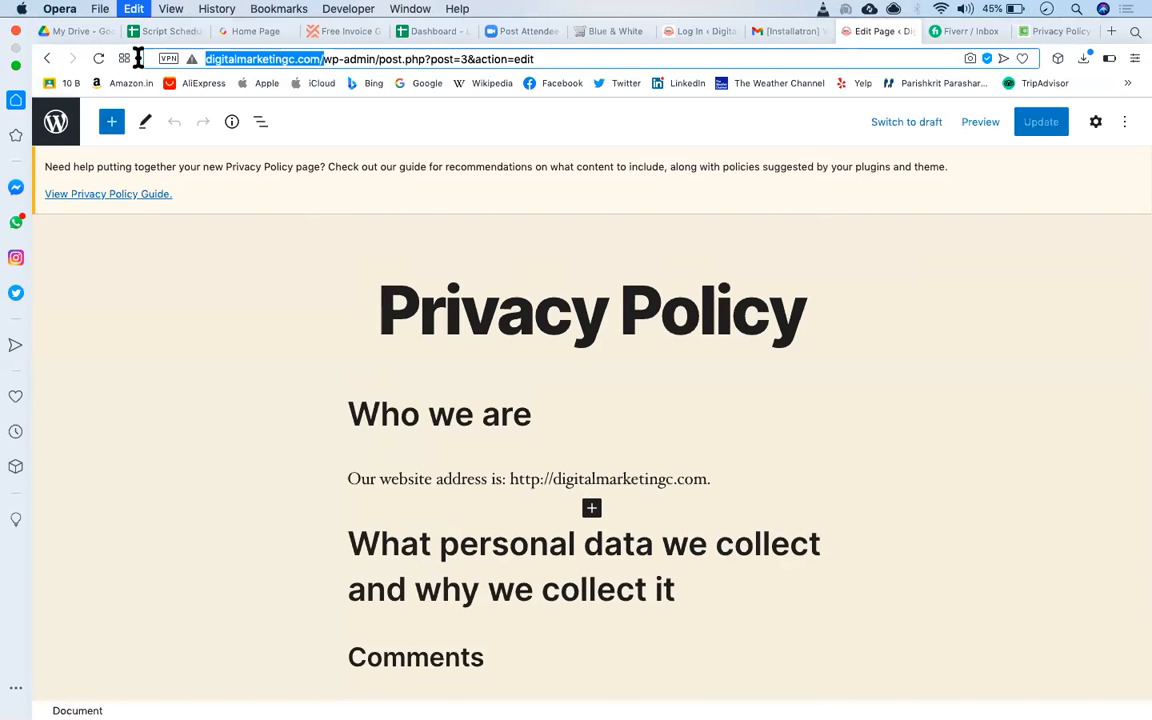
pyautogui.click(1052, 31)
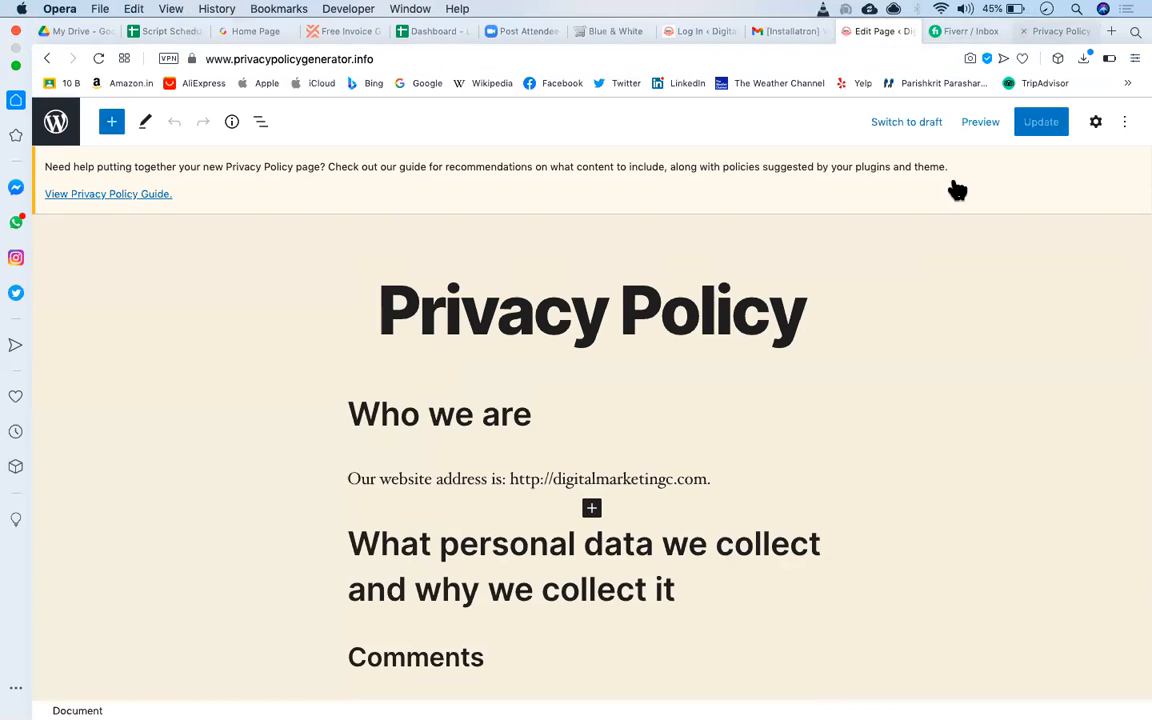
pyautogui.click(818, 560)
pyautogui.press('super+v')
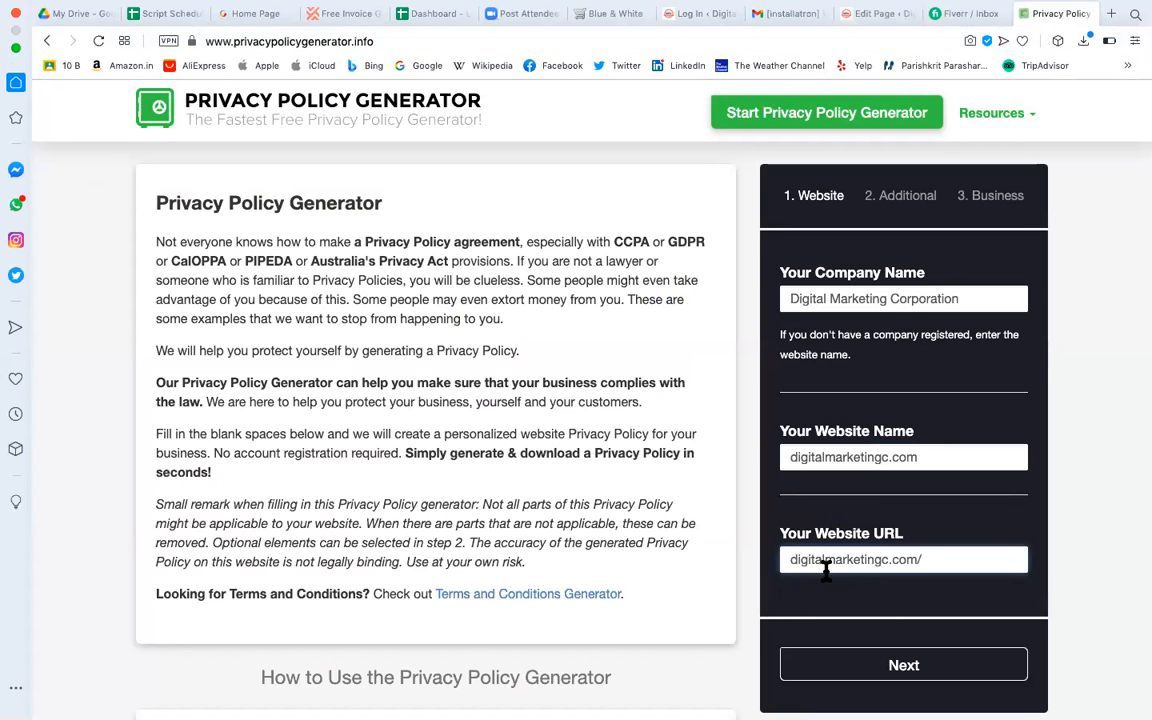
pyautogui.click(1111, 13)
# Load digitalmarketingc.com in a new tab and copy its full address.
pyautogui.press('super+v')
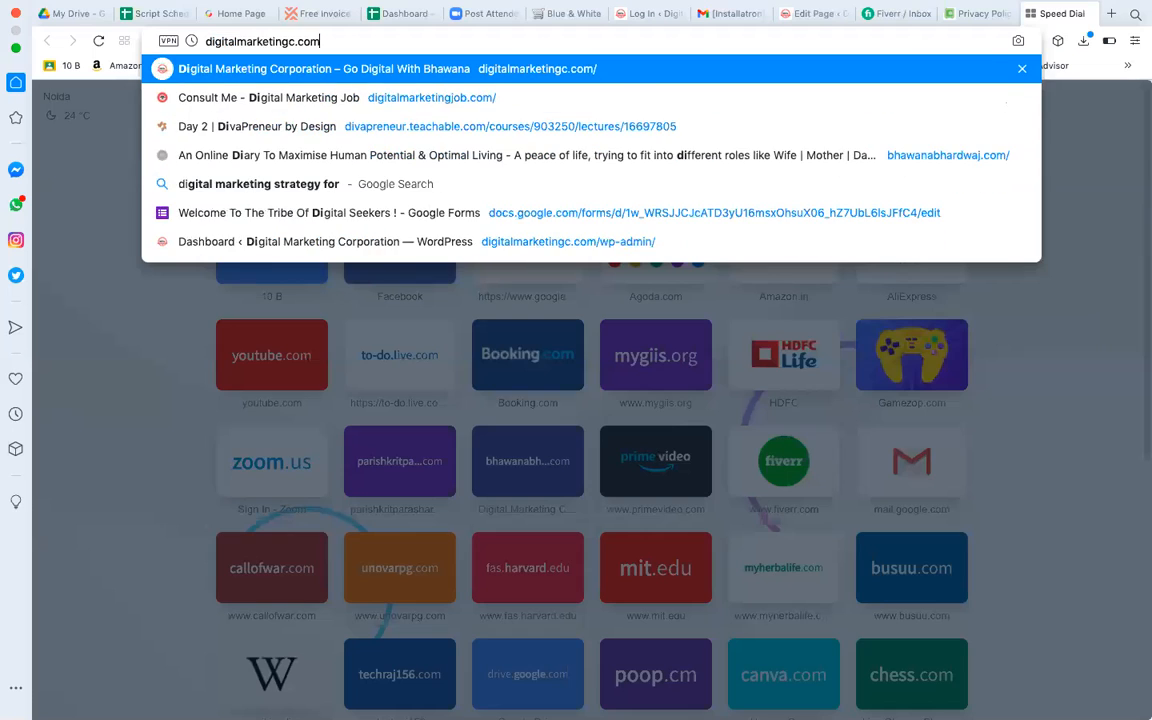
pyautogui.press('Return')
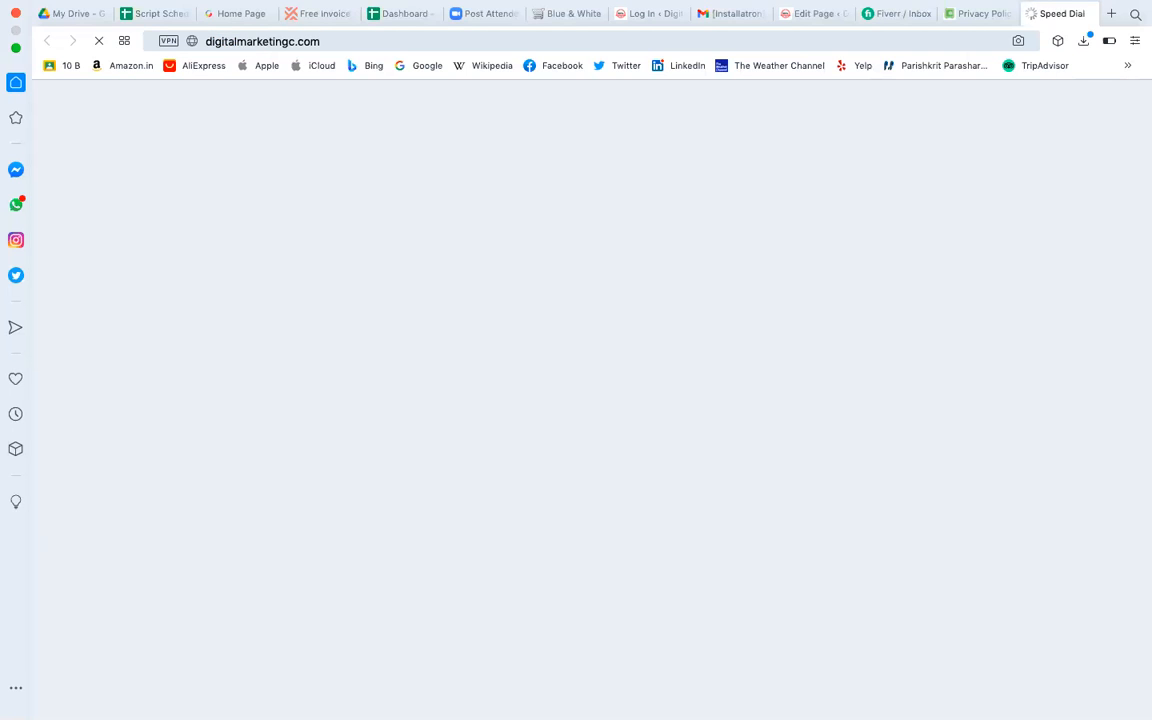
pyautogui.click(271, 43)
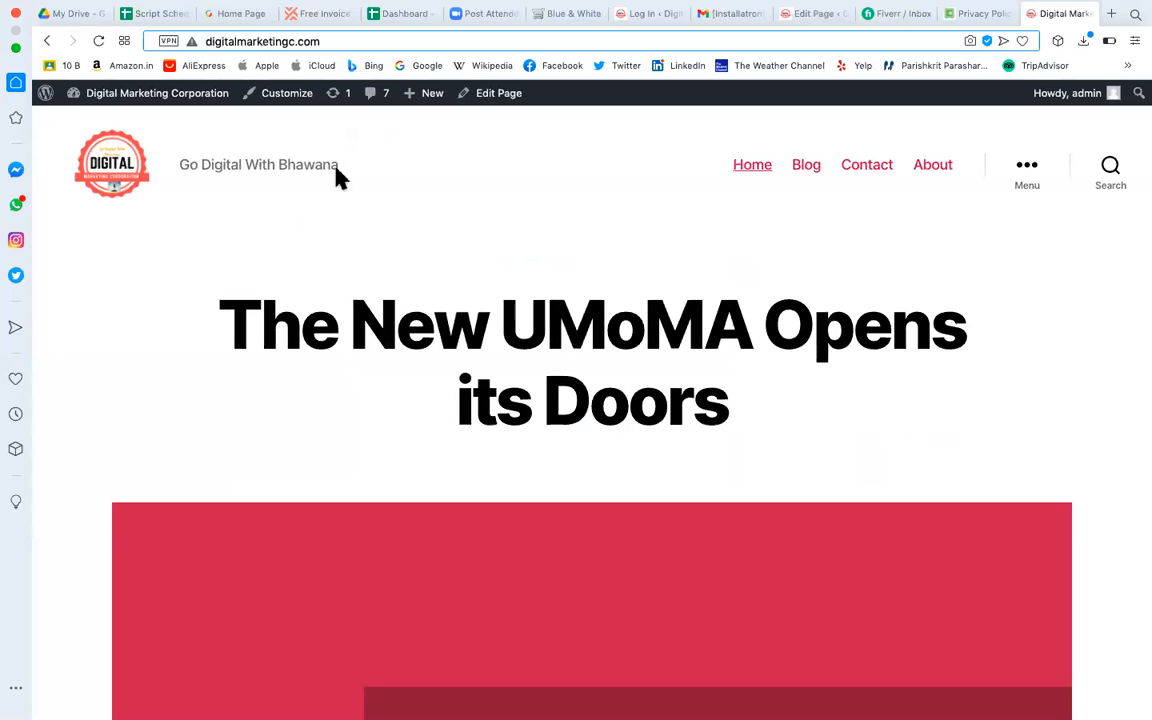
pyautogui.click(261, 42)
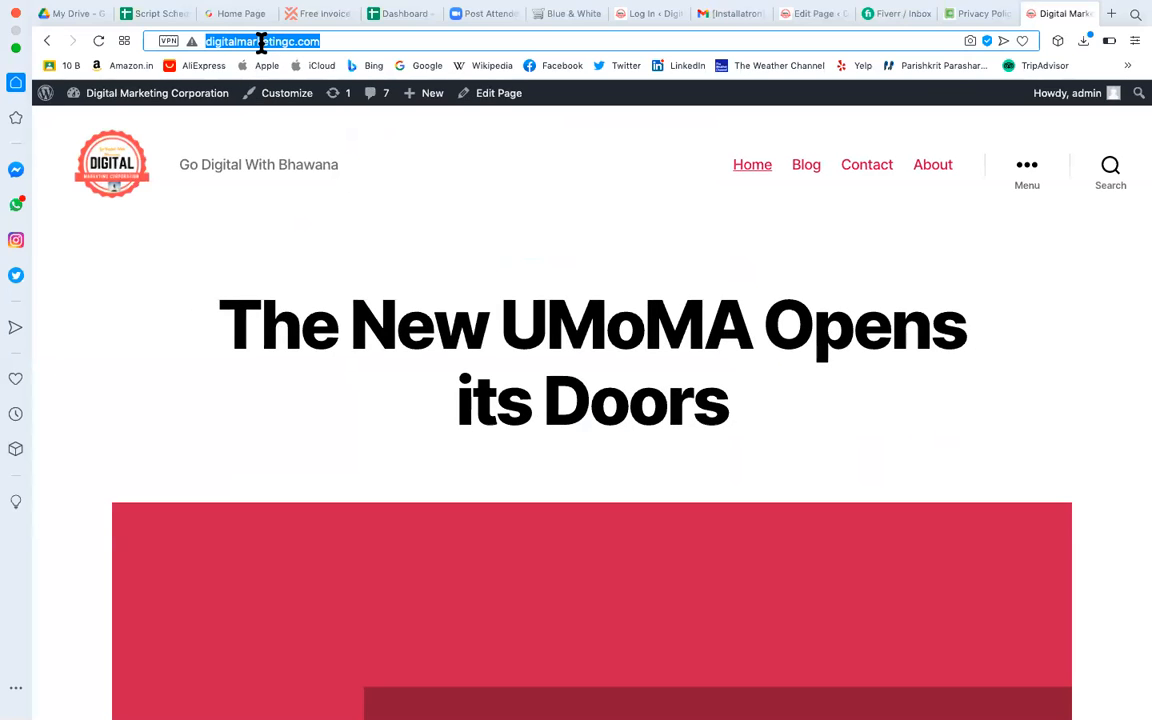
pyautogui.click(967, 16)
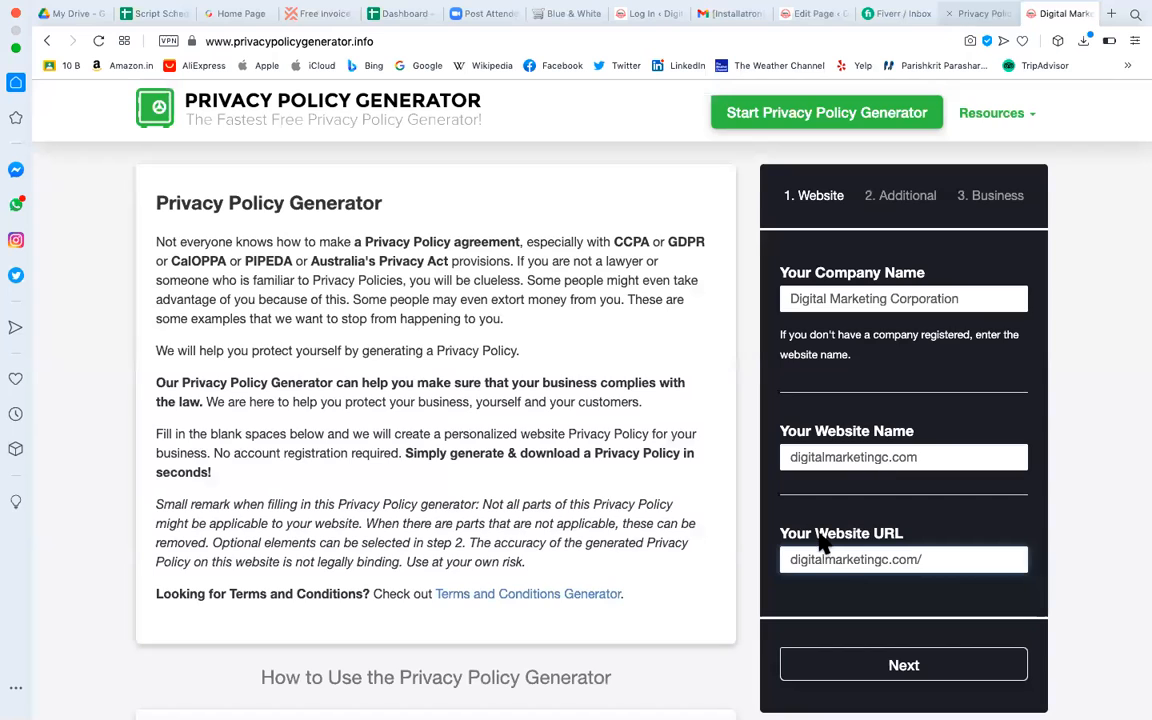
pyautogui.tripleClick(845, 560)
pyautogui.press('super+v')
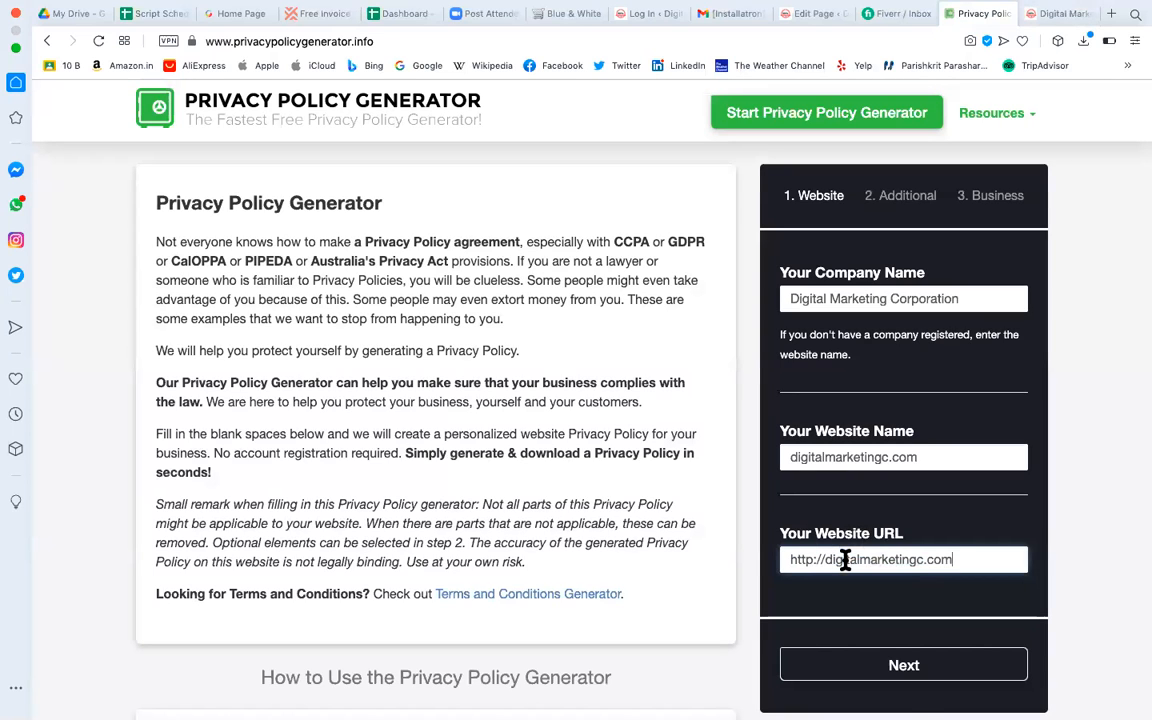
pyautogui.click(930, 670)
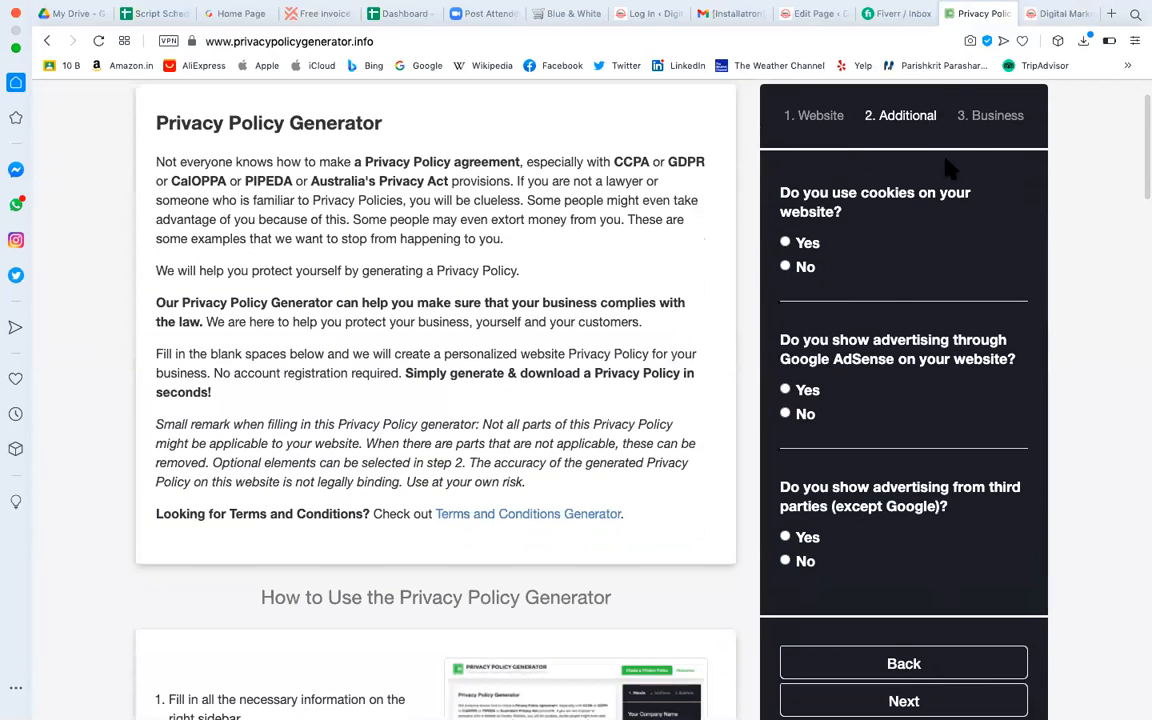
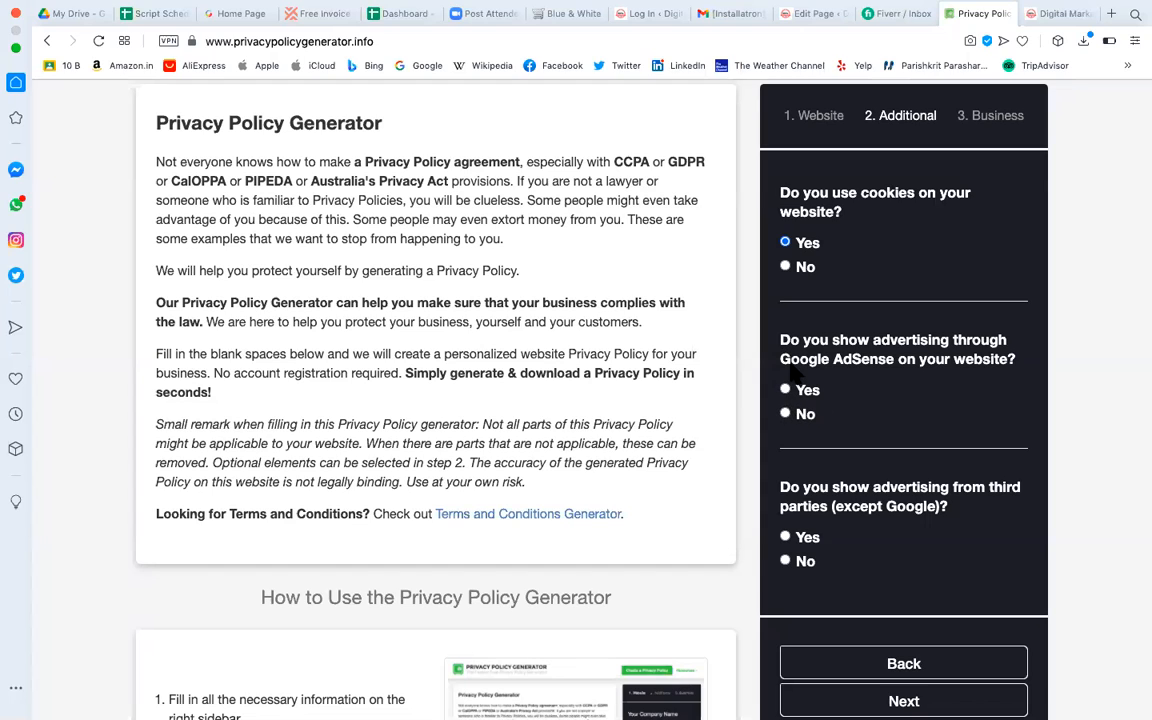
# Answer Yes to the AdSense and third-party advertising questions and continue to the Business step.
pyautogui.click(785, 390)
pyautogui.click(785, 538)
pyautogui.scroll(-5, 880, 568)
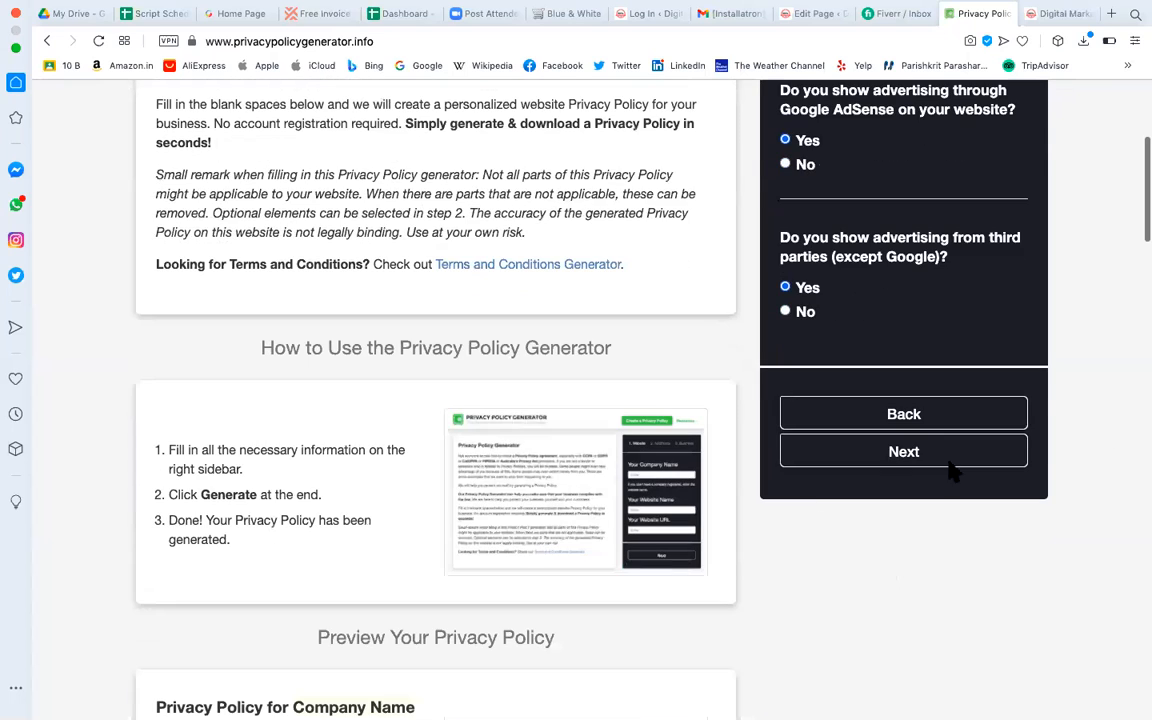
pyautogui.click(933, 458)
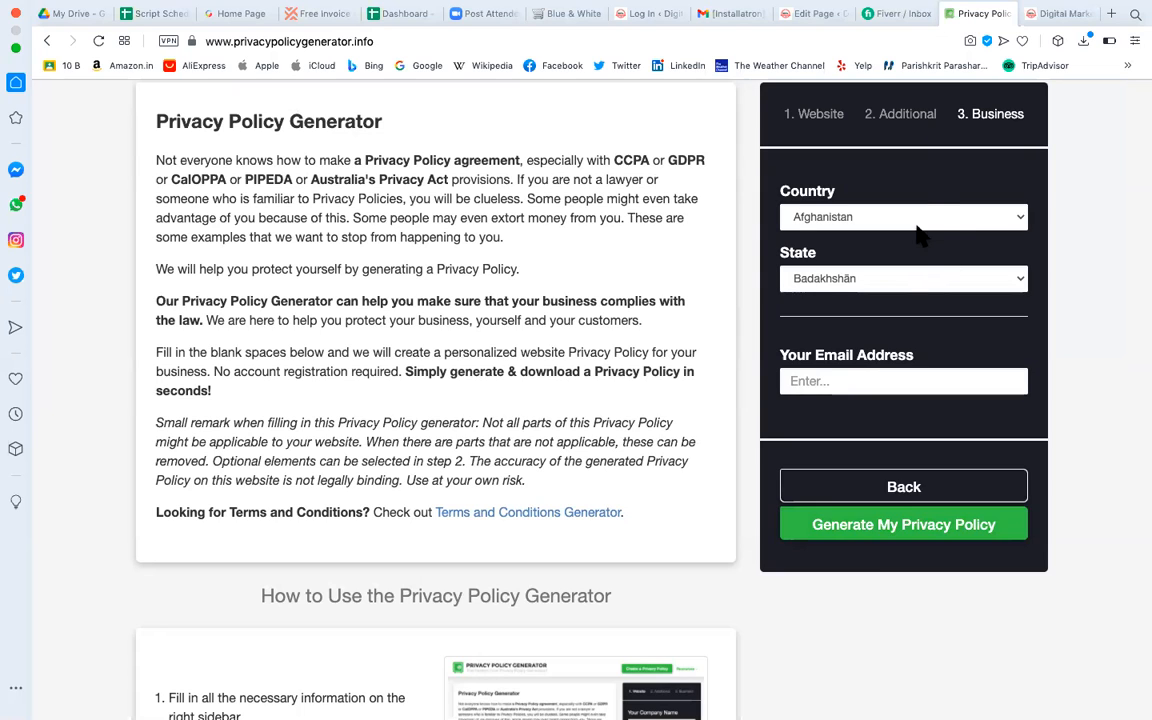
# Set the business country to India and the state to Uttar Pradesh.
pyautogui.scroll(2, 925, 260)
pyautogui.click(933, 298)
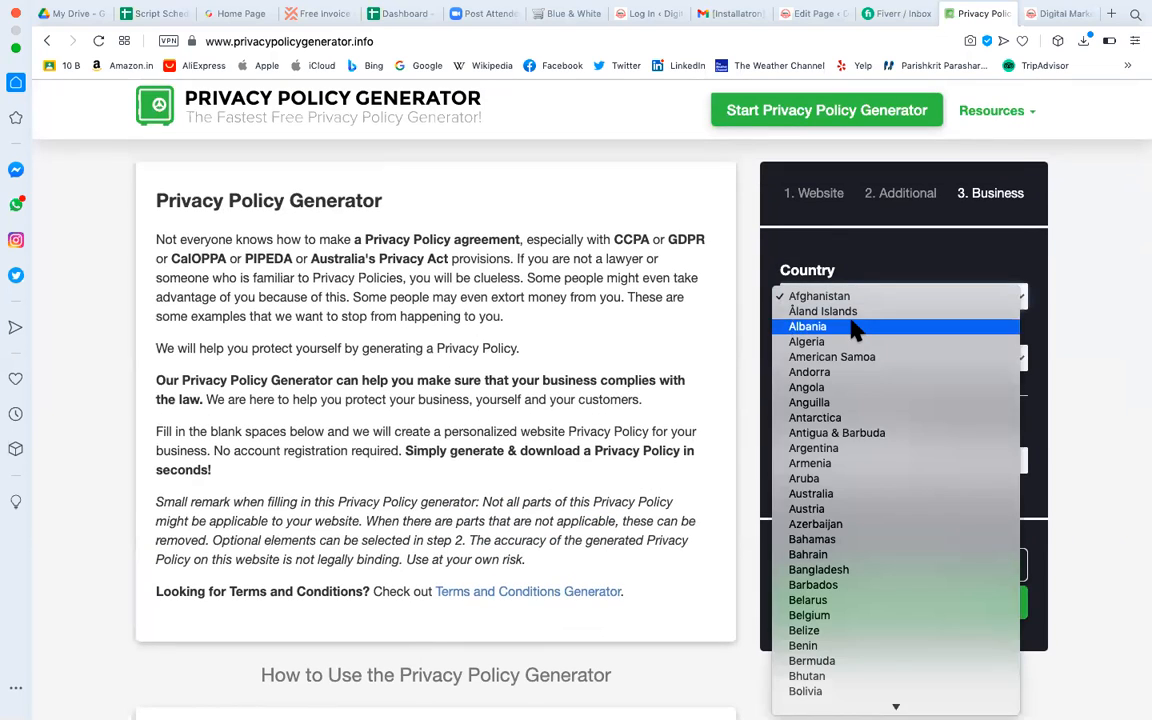
pyautogui.write('in')
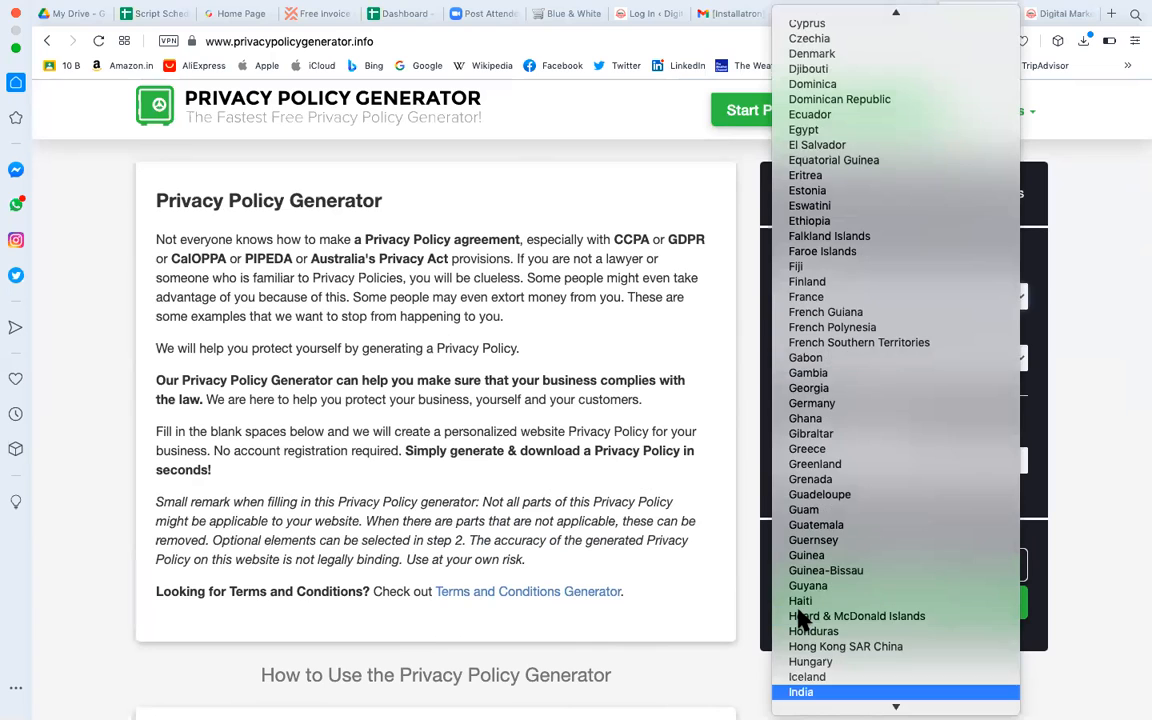
pyautogui.click(800, 585)
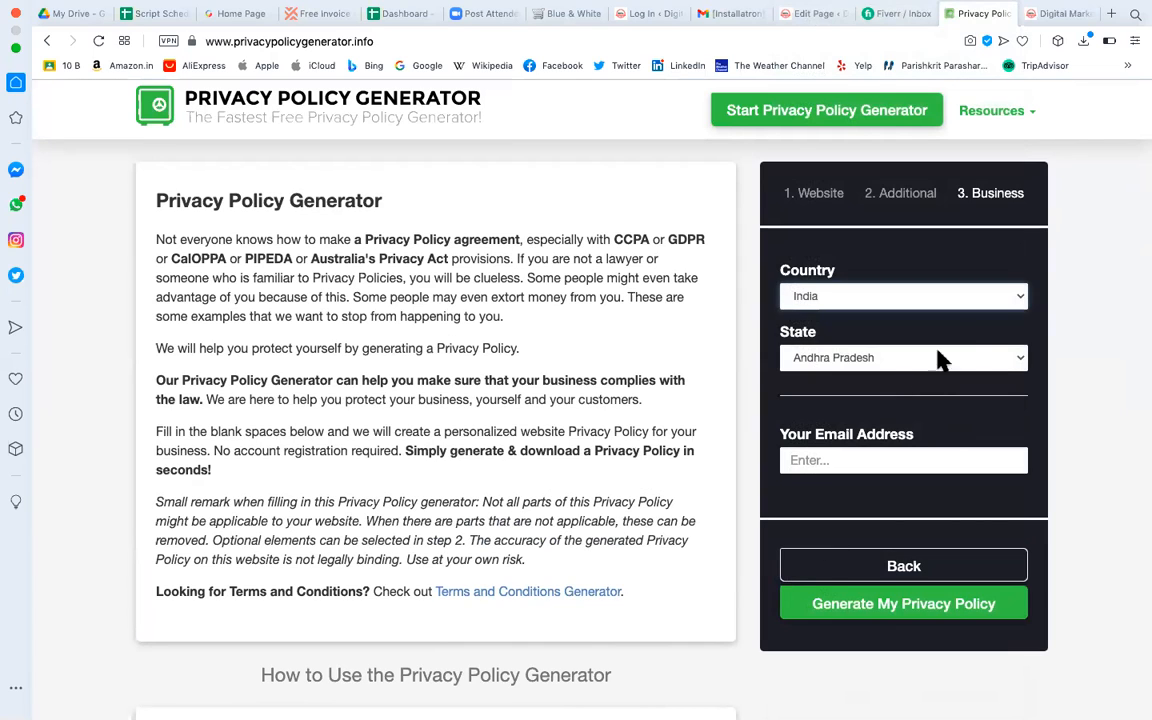
pyautogui.click(1003, 368)
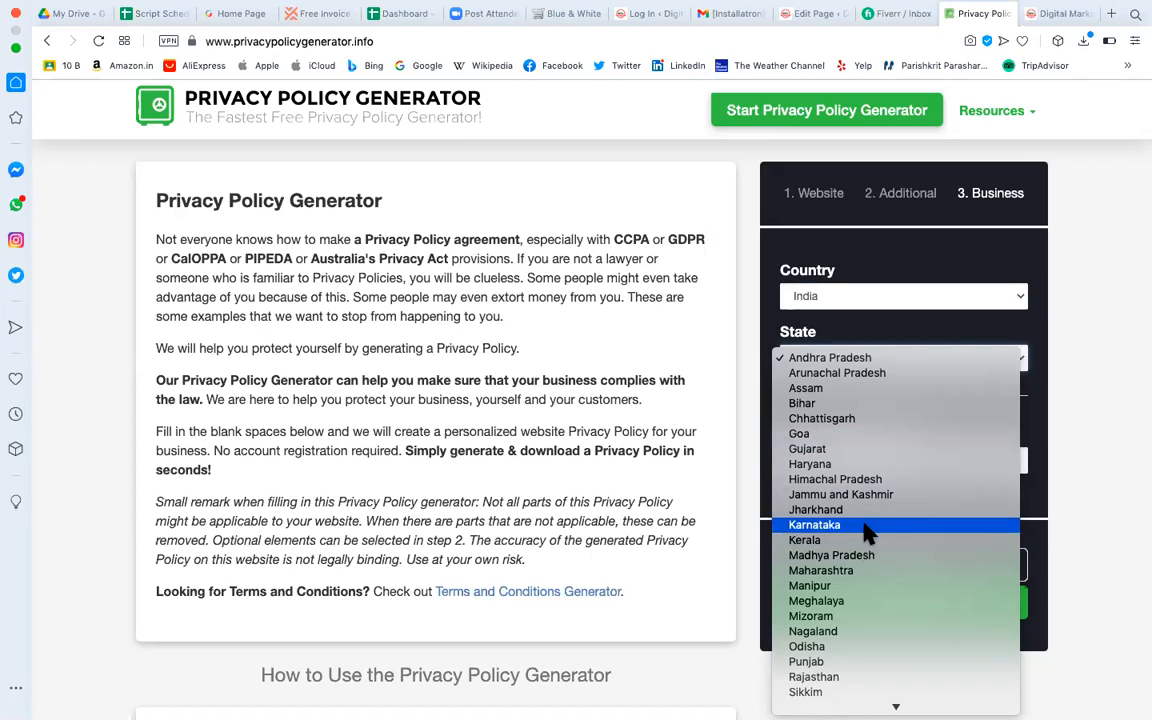
pyautogui.scroll(-2, 862, 550)
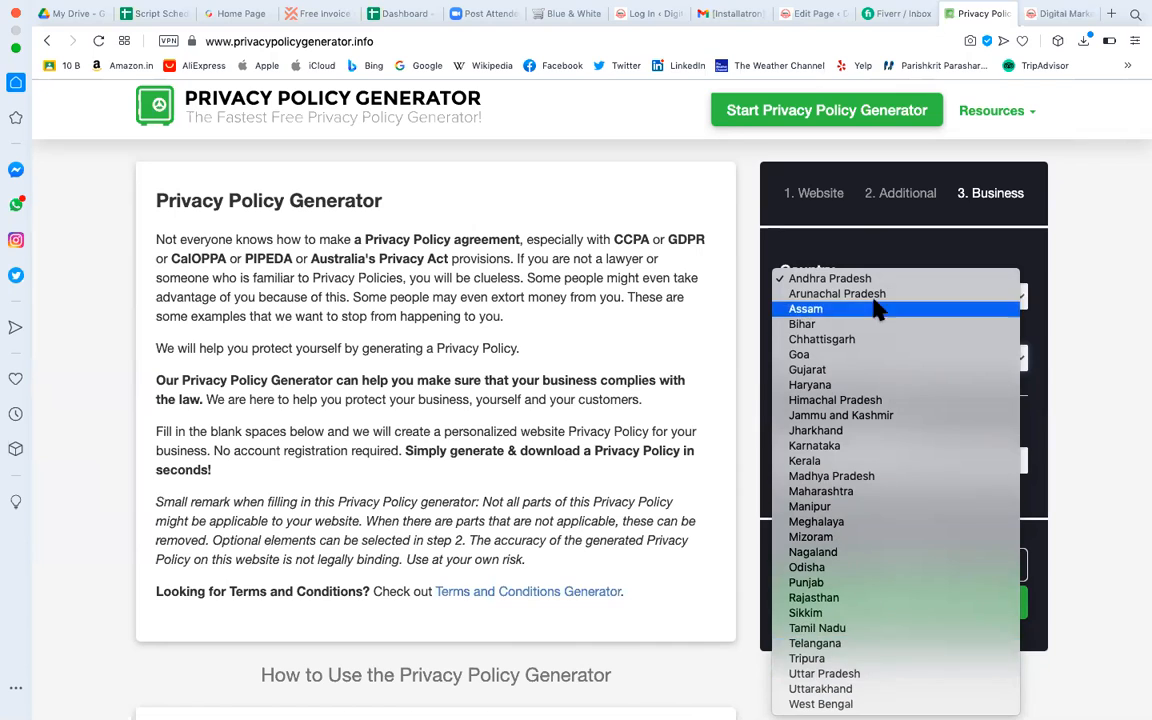
pyautogui.click(874, 674)
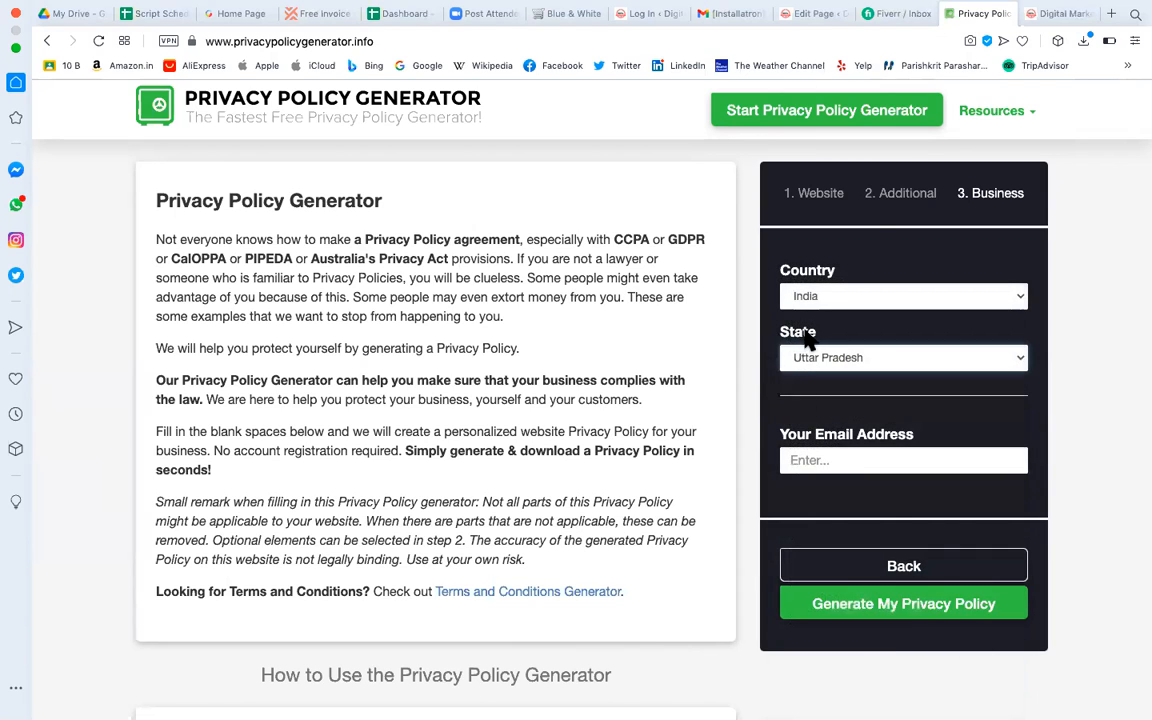
# Fill the contact email from a saved suggestion and generate the privacy policy.
pyautogui.click(855, 457)
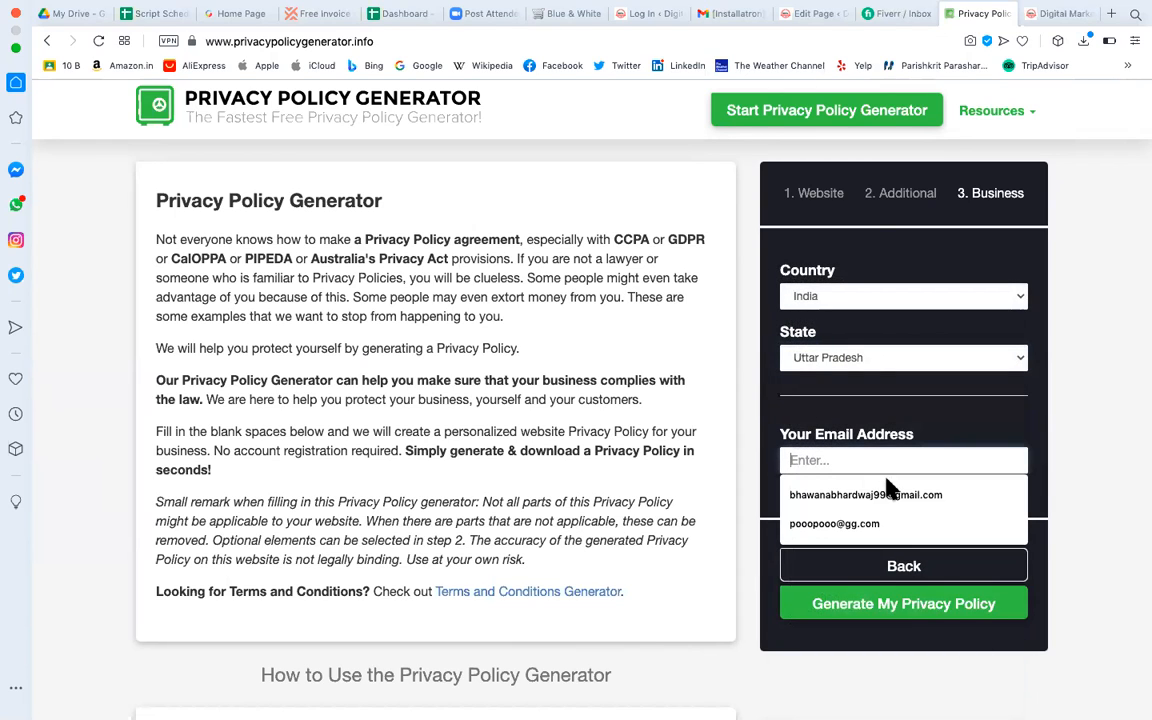
pyautogui.click(885, 492)
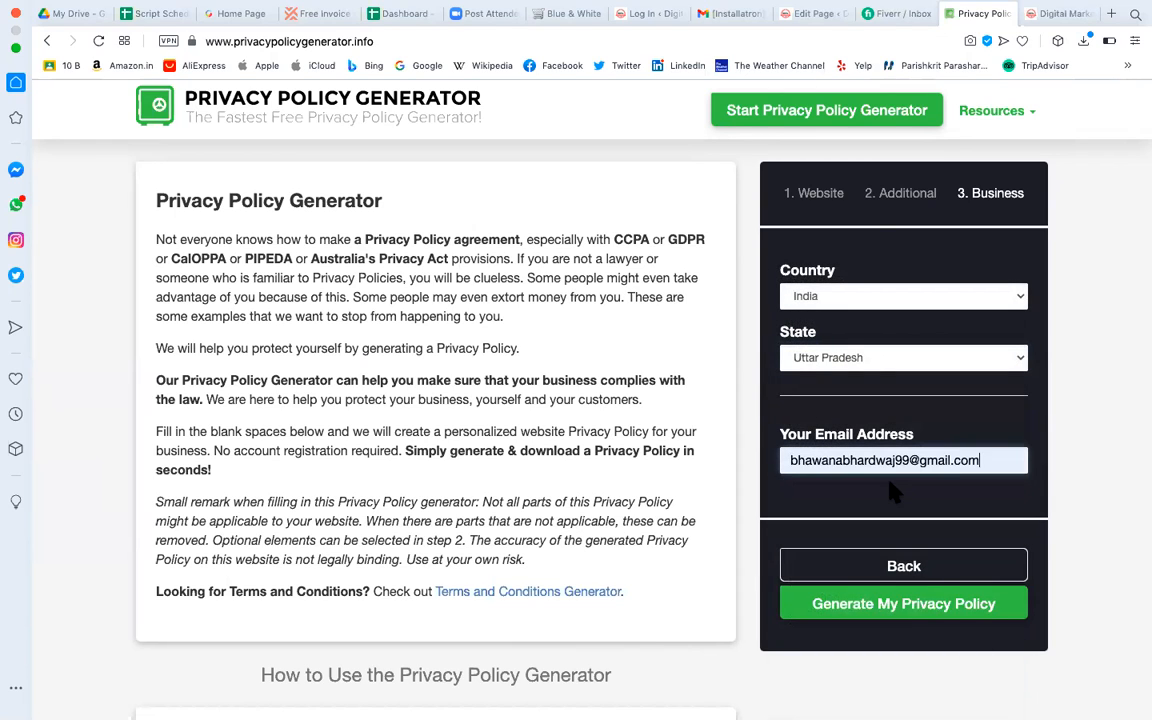
pyautogui.click(917, 612)
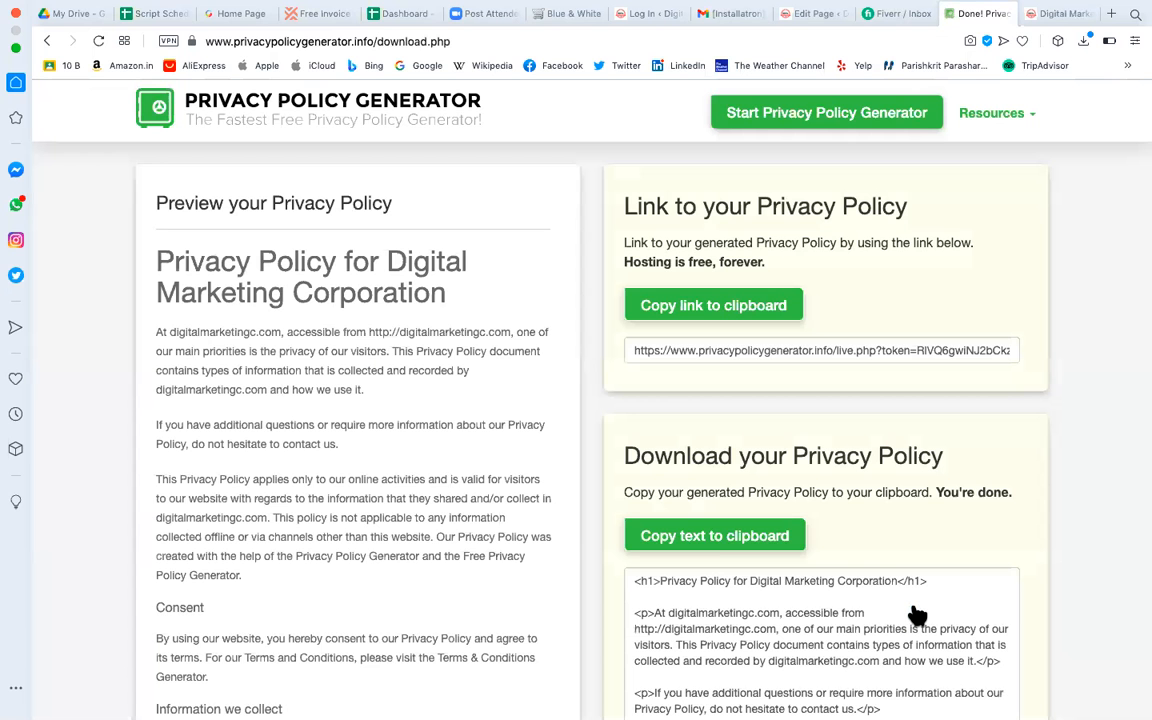
# Open the hosted Digital Marketing Corporation policy link in a new browser tab.
pyautogui.scroll(-1, 487, 517)
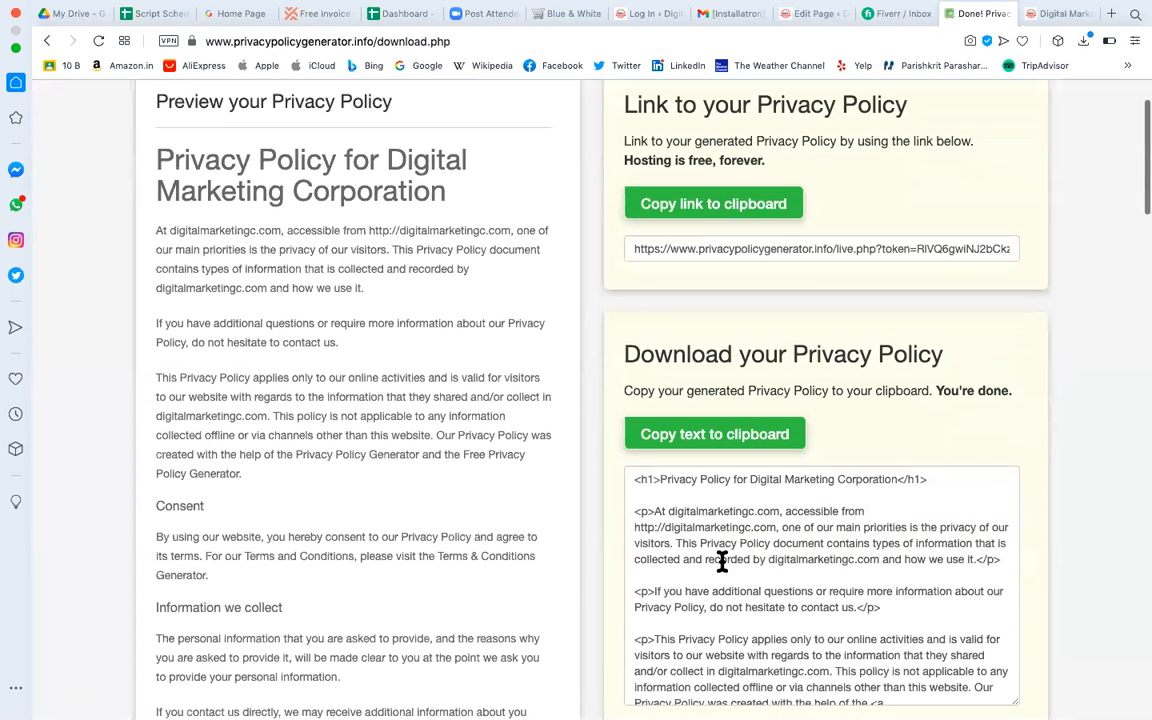
pyautogui.scroll(-3, 808, 540)
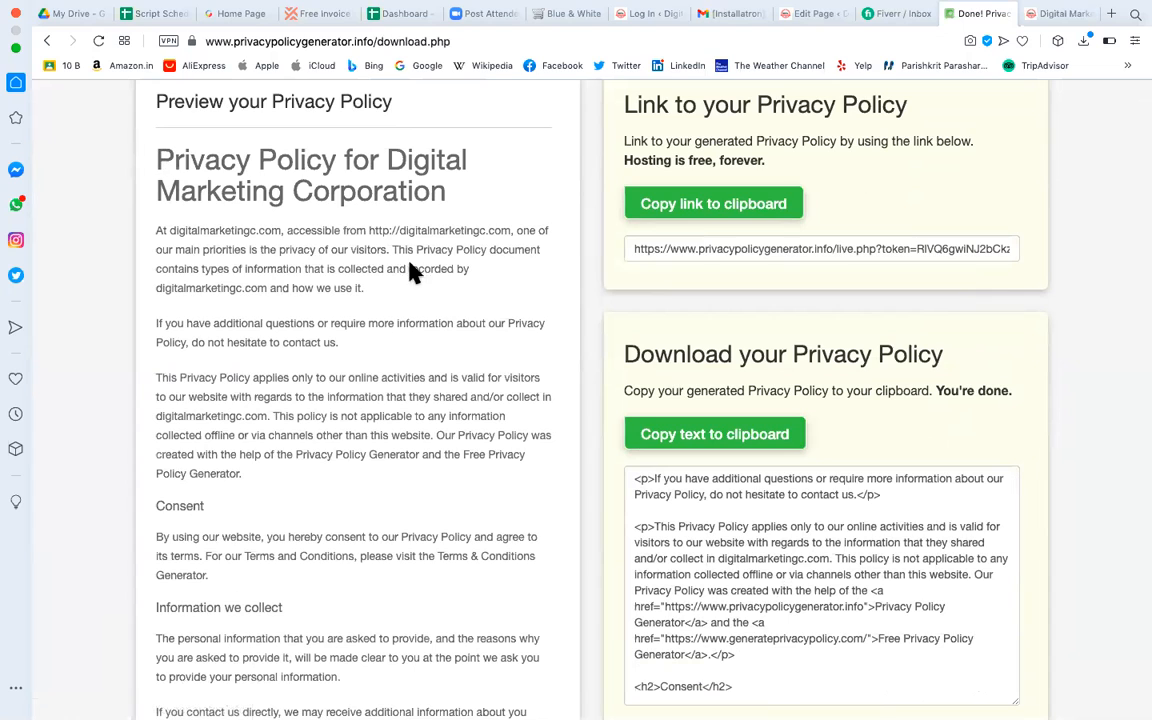
pyautogui.click(770, 248)
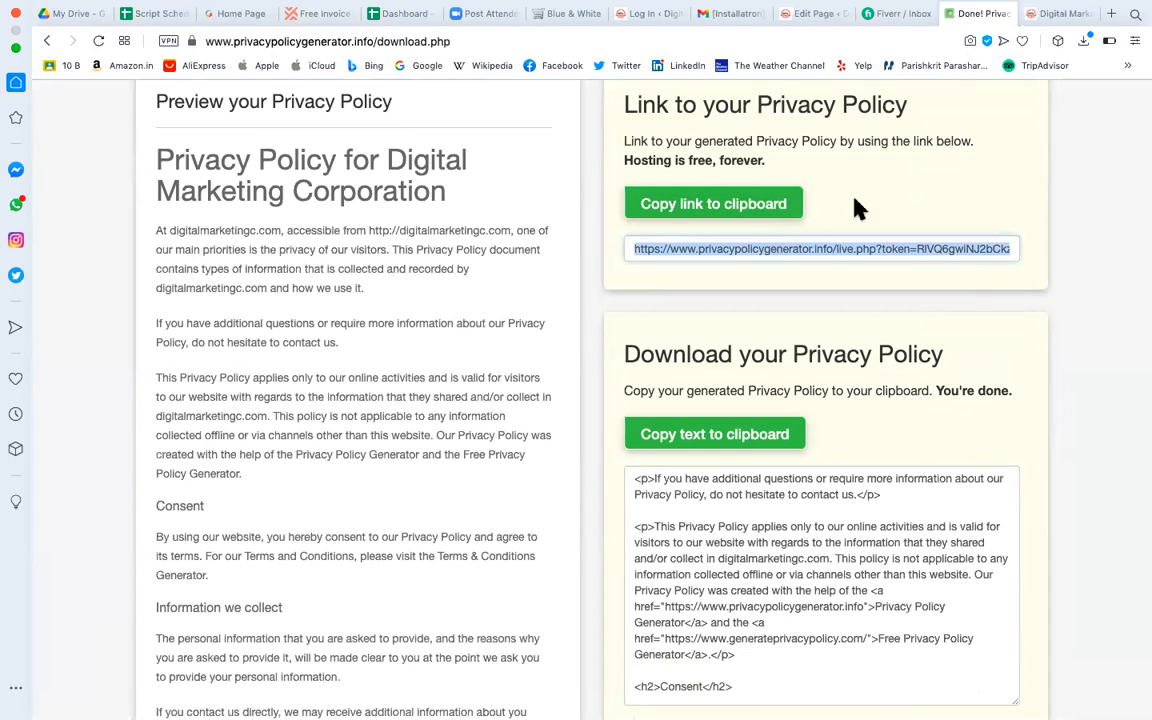
pyautogui.click(1112, 14)
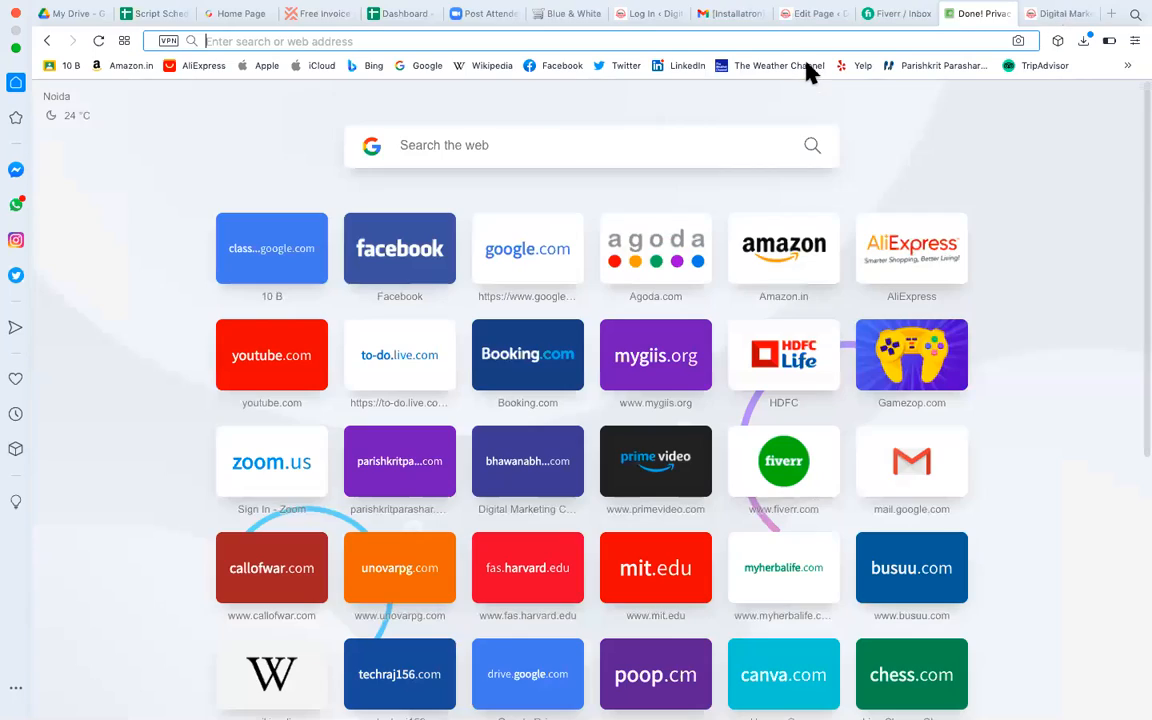
pyautogui.press('super+v')
pyautogui.press('Return')
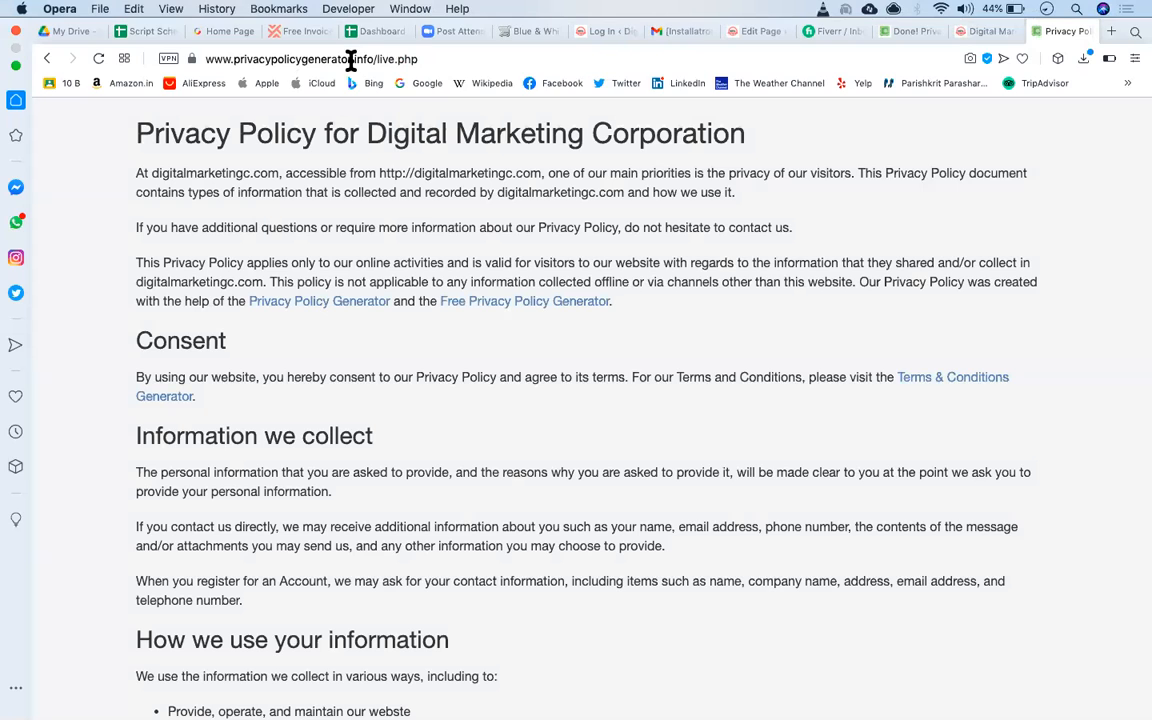
# Scroll through the live policy, highlighting part of the third-party cookies note.
pyautogui.scroll(-3, 431, 357)
pyautogui.scroll(-15, 431, 357)
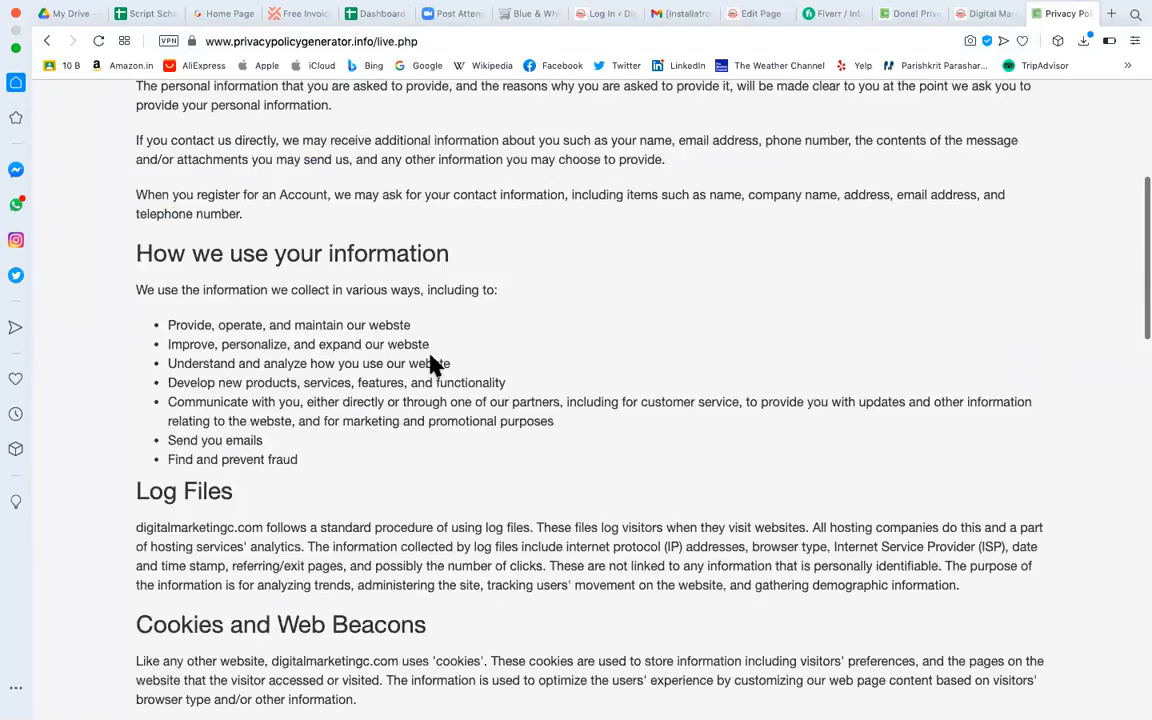
pyautogui.scroll(-2, 440, 332)
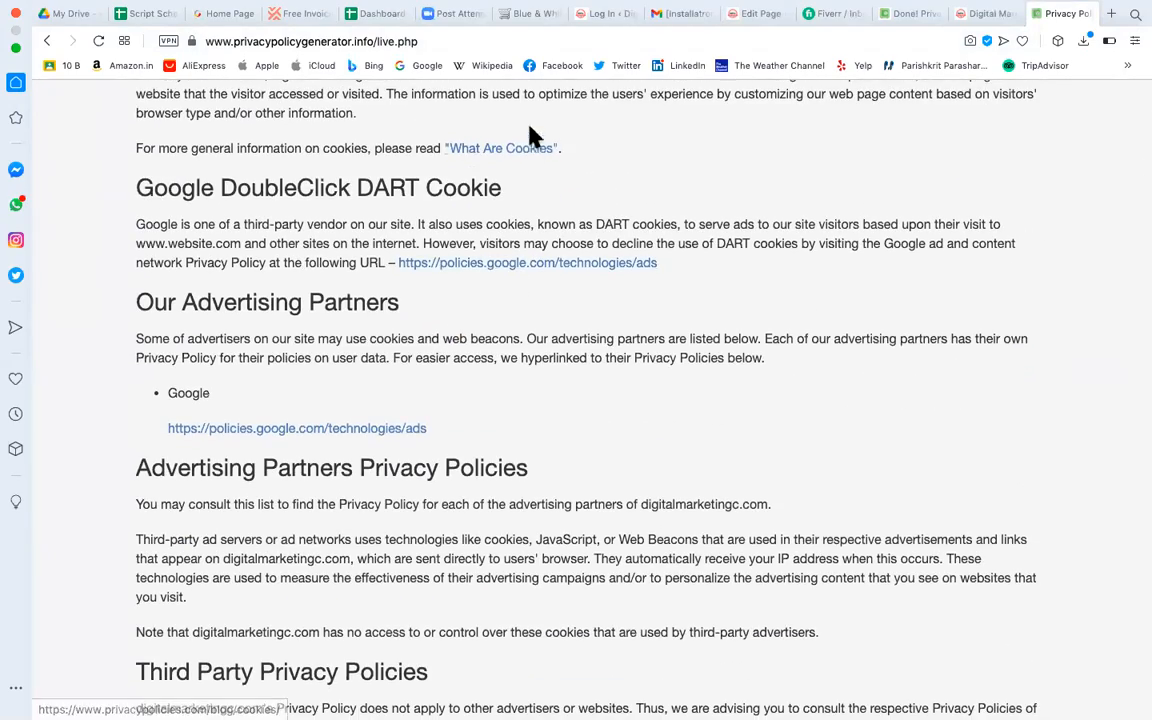
pyautogui.scroll(-12, 558, 558)
pyautogui.scroll(-5, 558, 558)
pyautogui.scroll(8, 365, 257)
pyautogui.scroll(5, 470, 420)
pyautogui.scroll(-10, 478, 455)
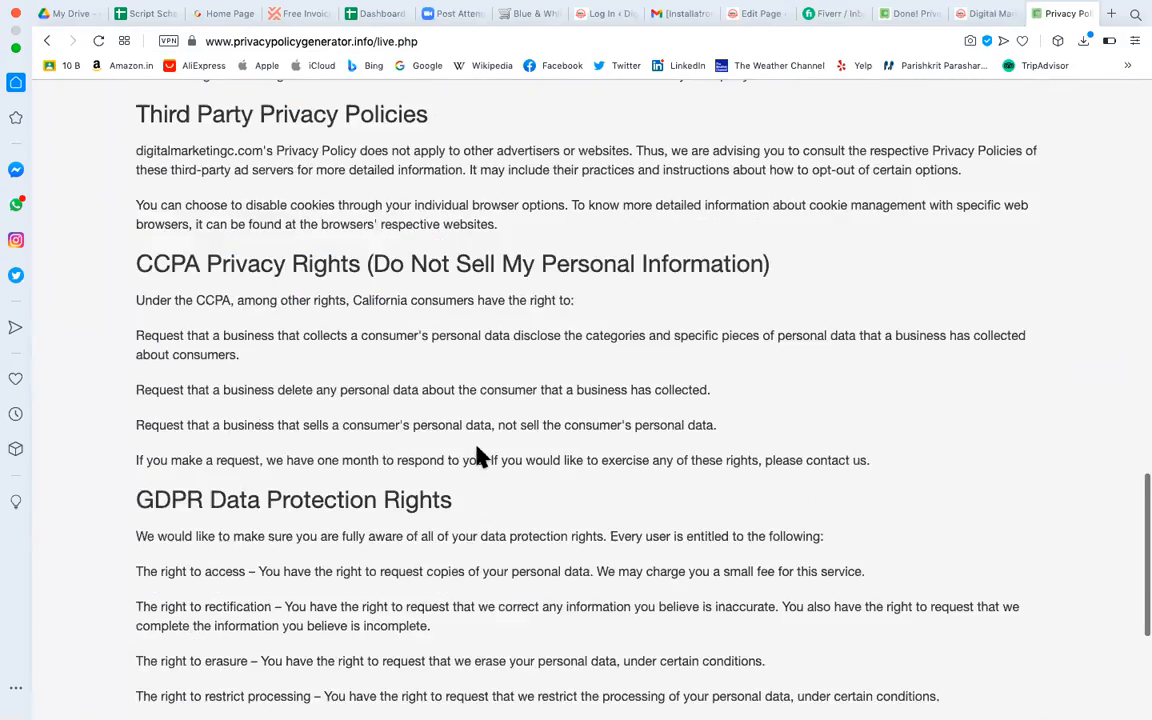
pyautogui.scroll(4, 398, 597)
pyautogui.scroll(6, 303, 483)
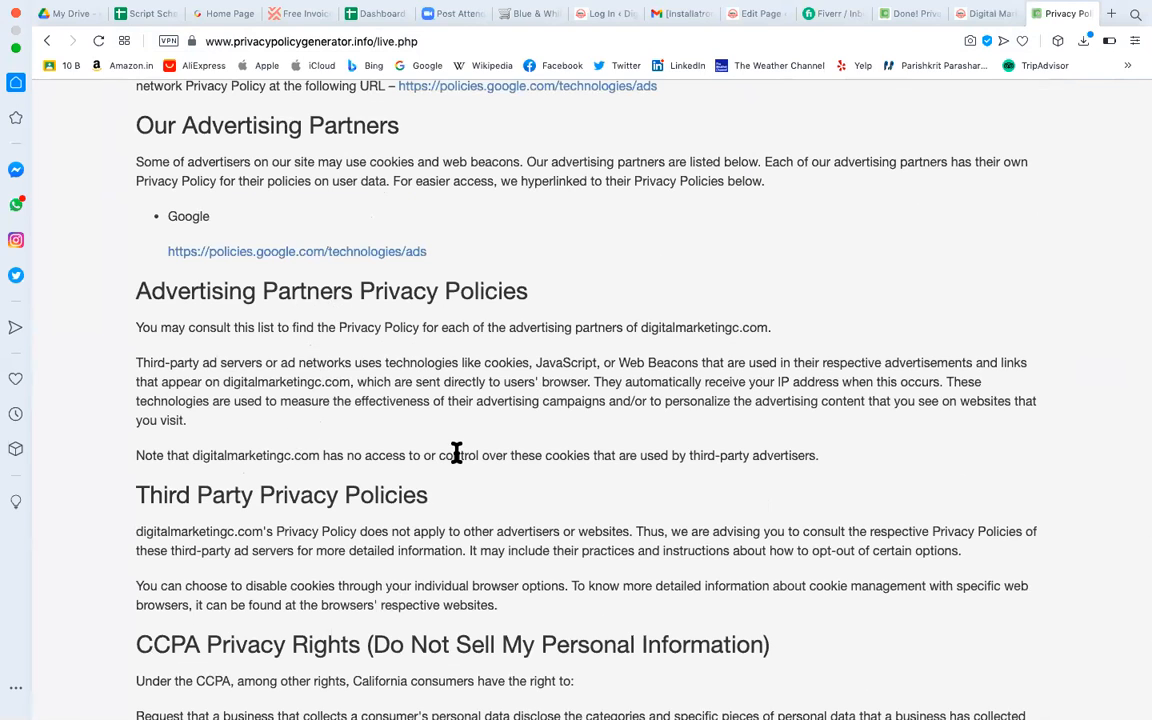
pyautogui.moveTo(185, 455); pyautogui.dragTo(404, 455)
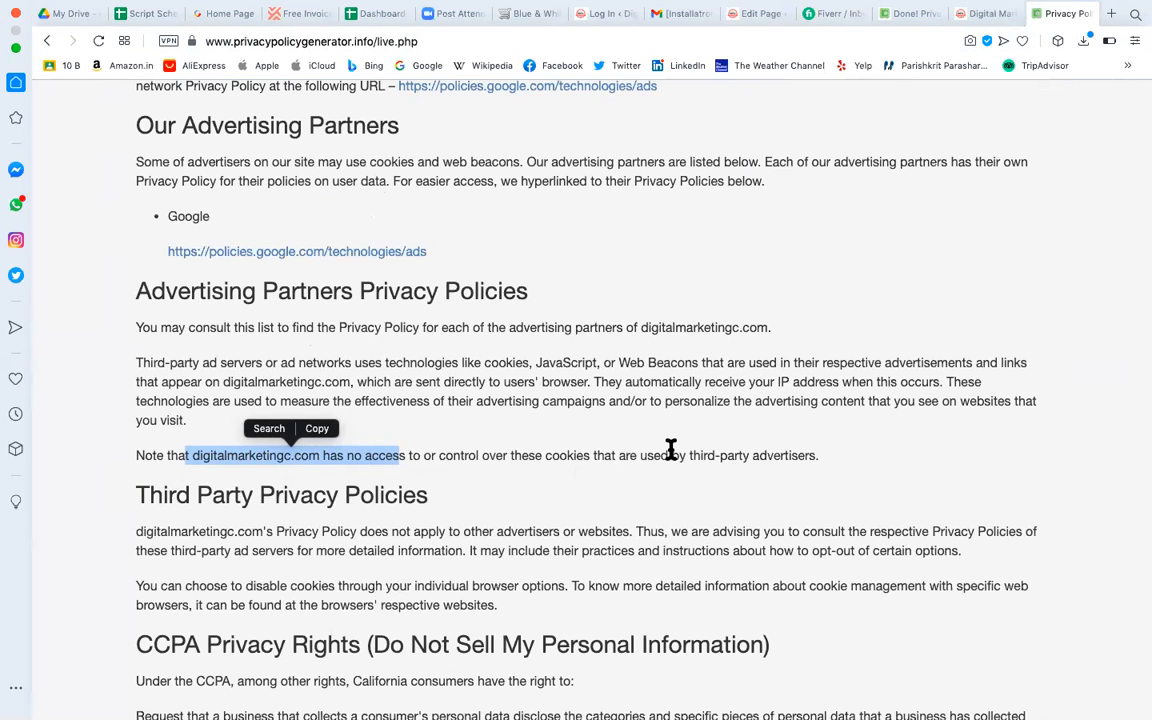
pyautogui.scroll(-1, 620, 545)
pyautogui.scroll(-6, 424, 391)
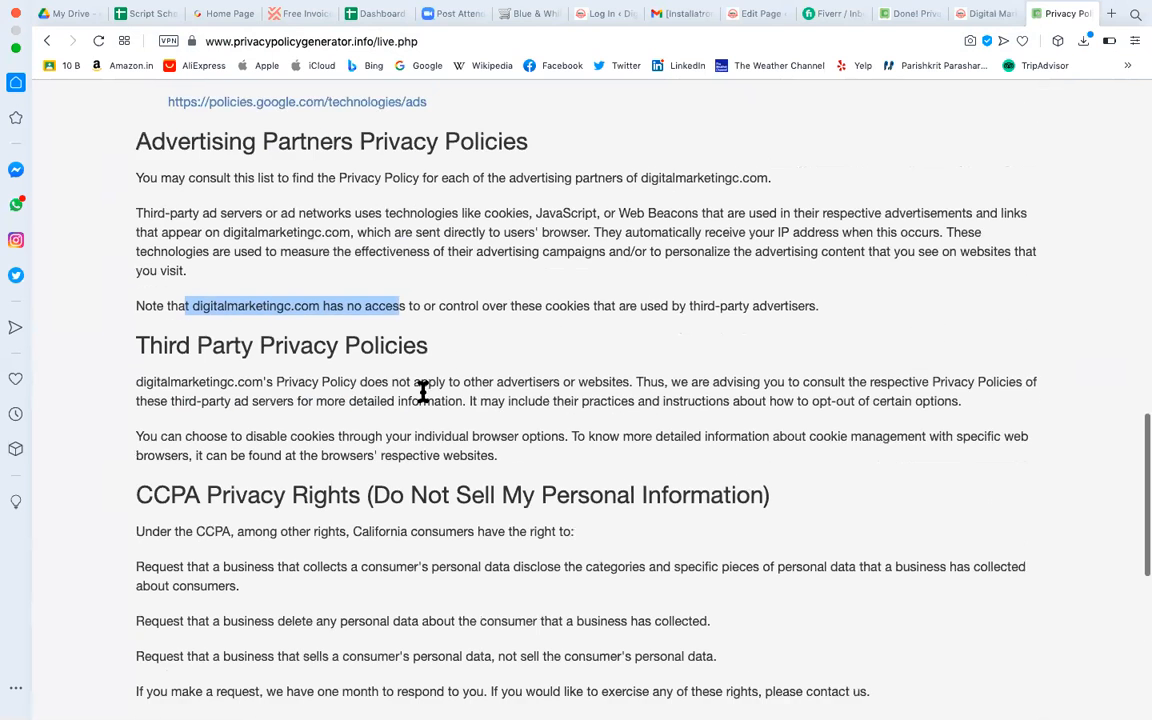
pyautogui.scroll(-9, 440, 512)
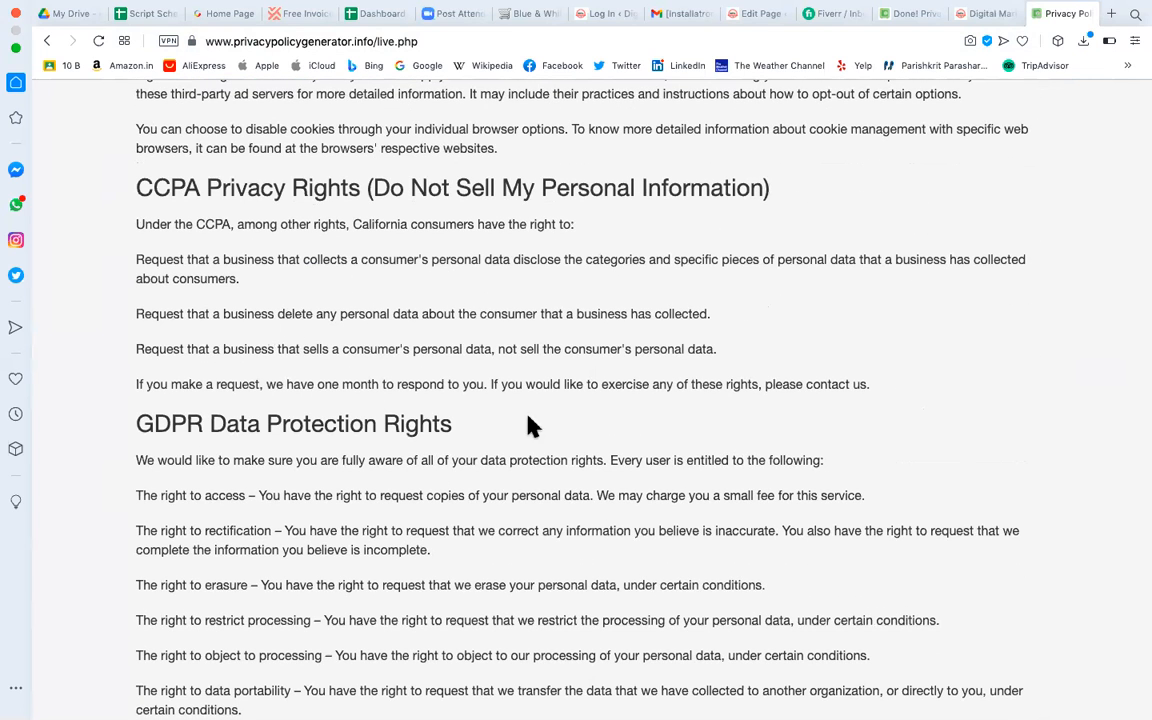
# Highlight the 'California consumers have the right' passage, finish reviewing, and return to the download page.
pyautogui.moveTo(354, 226); pyautogui.dragTo(554, 228)
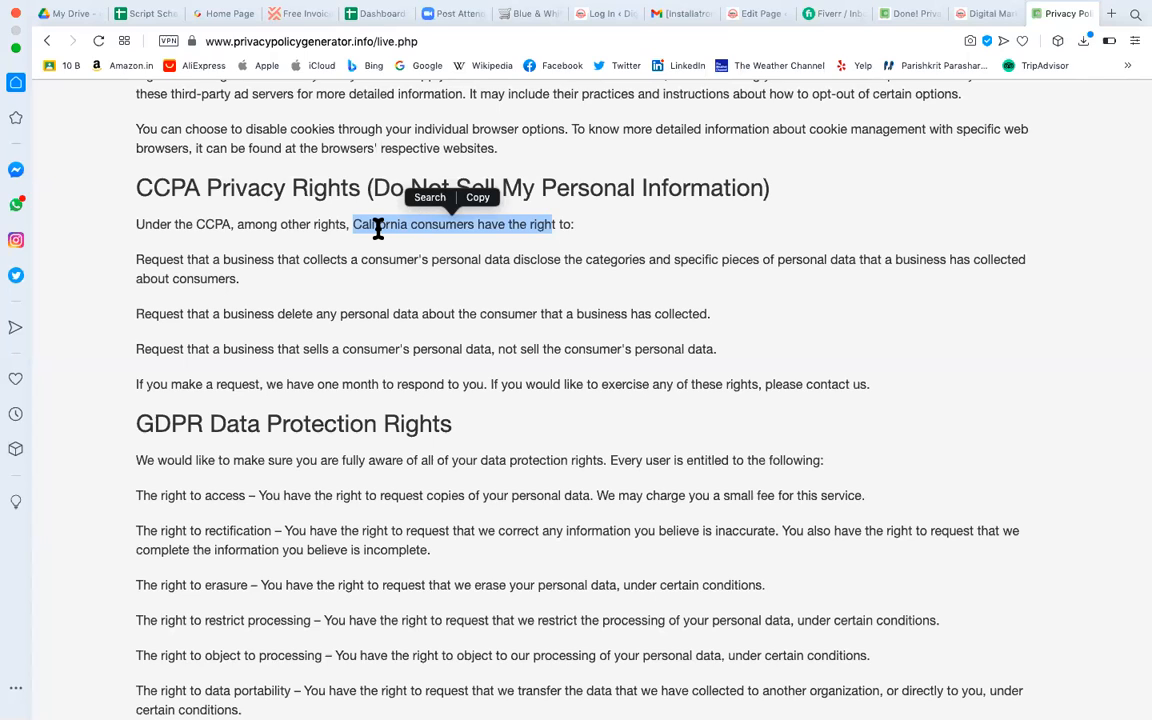
pyautogui.click(378, 228)
pyautogui.moveTo(349, 224); pyautogui.dragTo(563, 232)
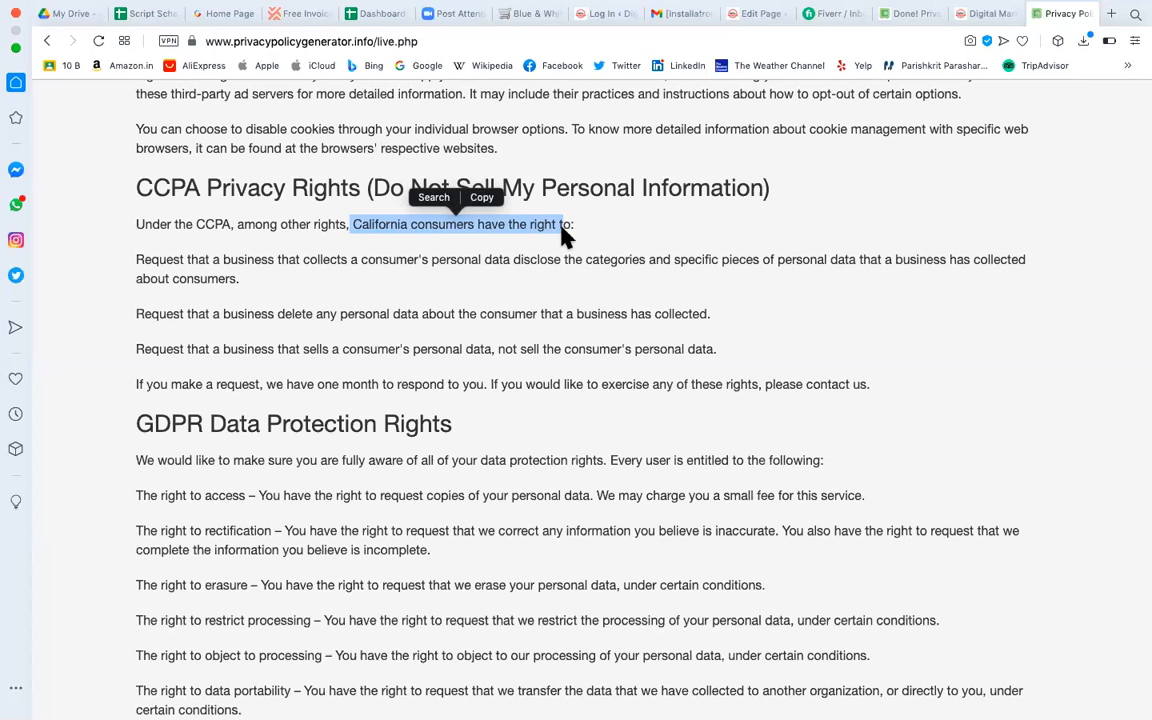
pyautogui.click(447, 236)
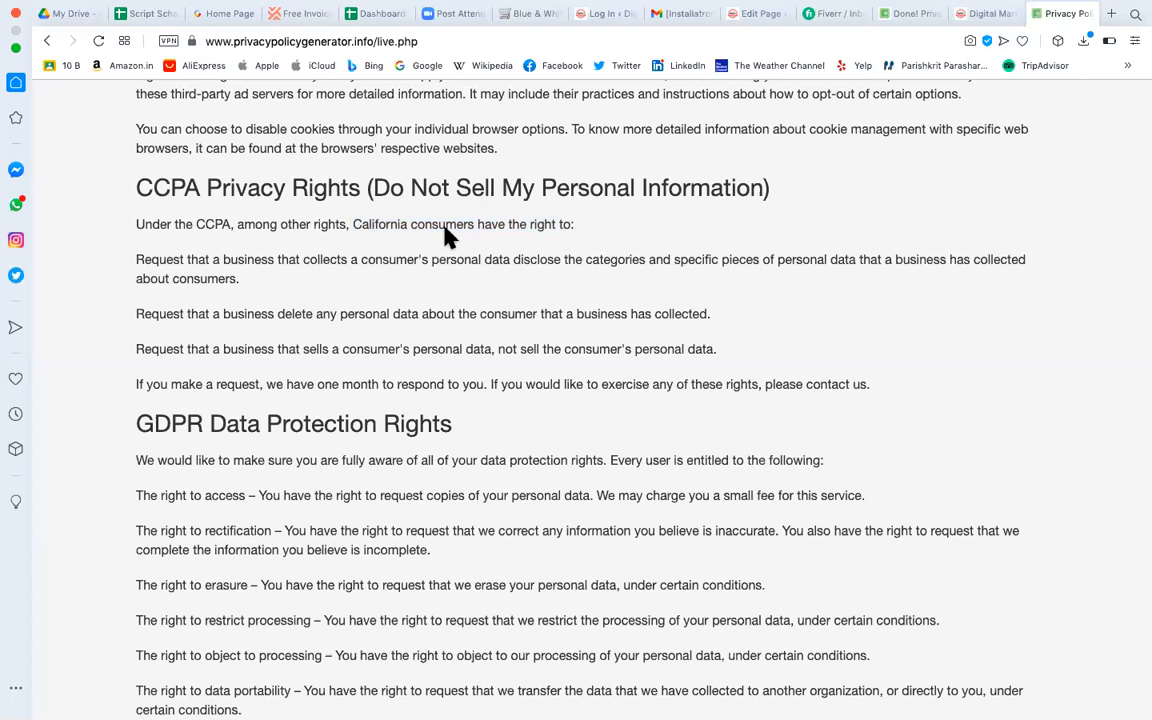
pyautogui.moveTo(361, 224); pyautogui.dragTo(553, 228)
pyautogui.click(542, 306)
pyautogui.scroll(2, 544, 306)
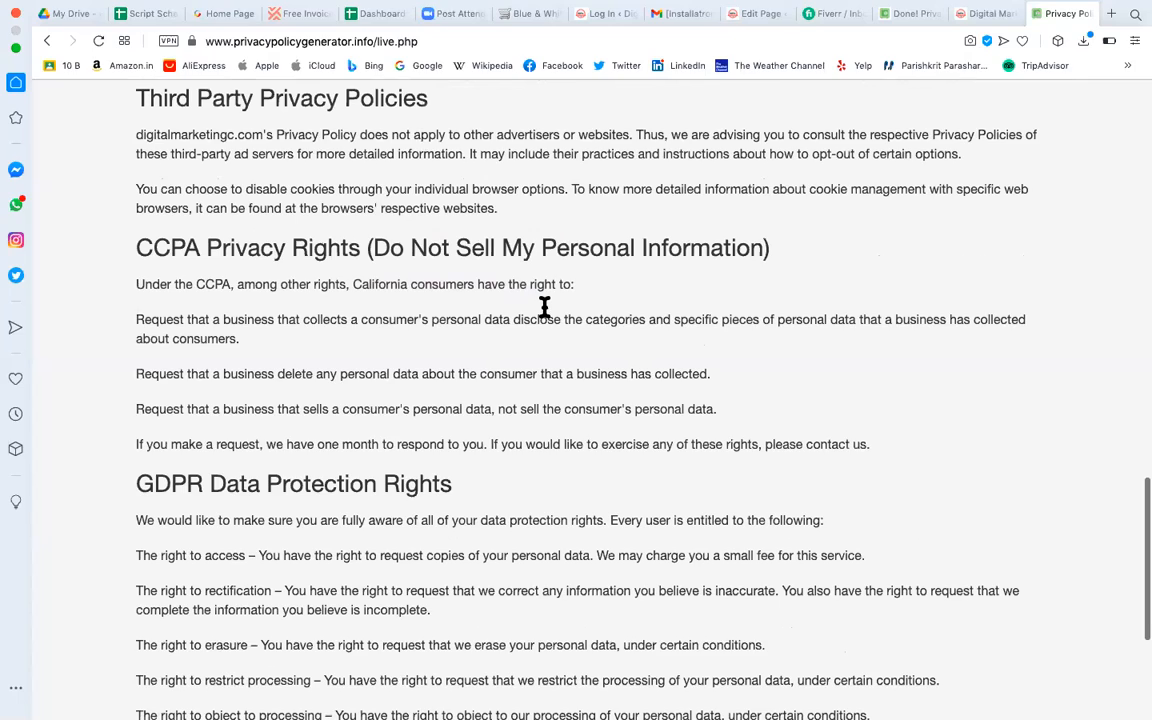
pyautogui.scroll(-2, 544, 306)
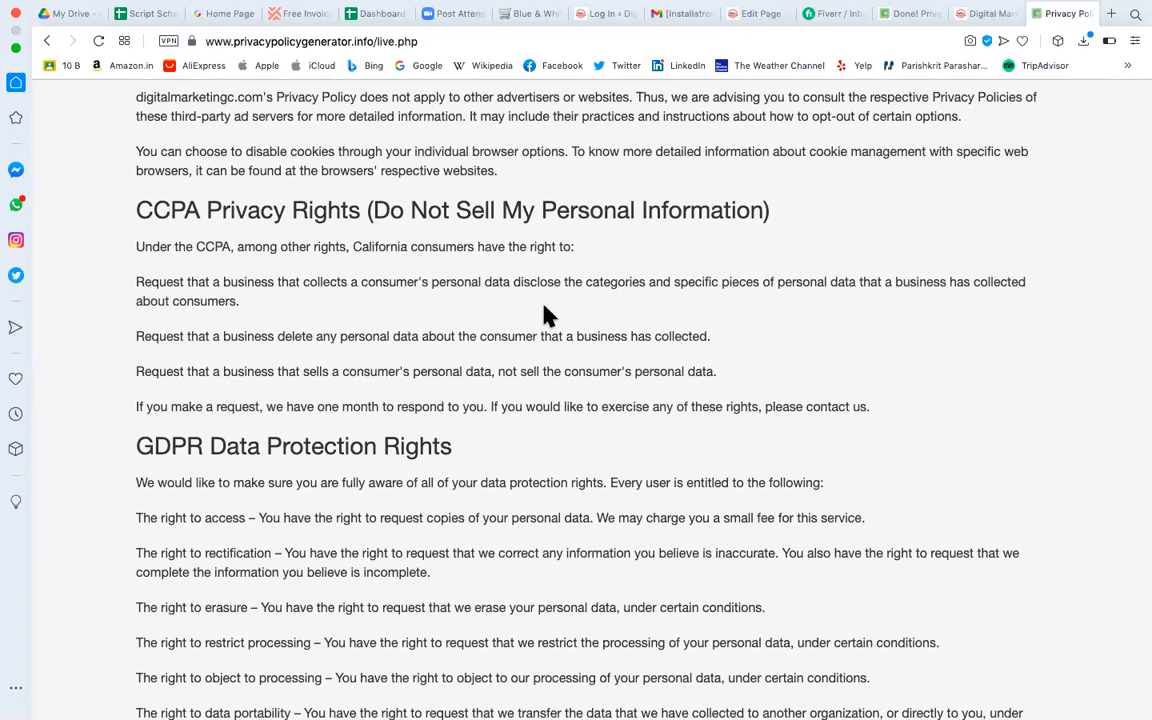
pyautogui.scroll(2, 546, 313)
pyautogui.scroll(-5, 544, 300)
pyautogui.scroll(5, 510, 300)
pyautogui.scroll(2, 474, 366)
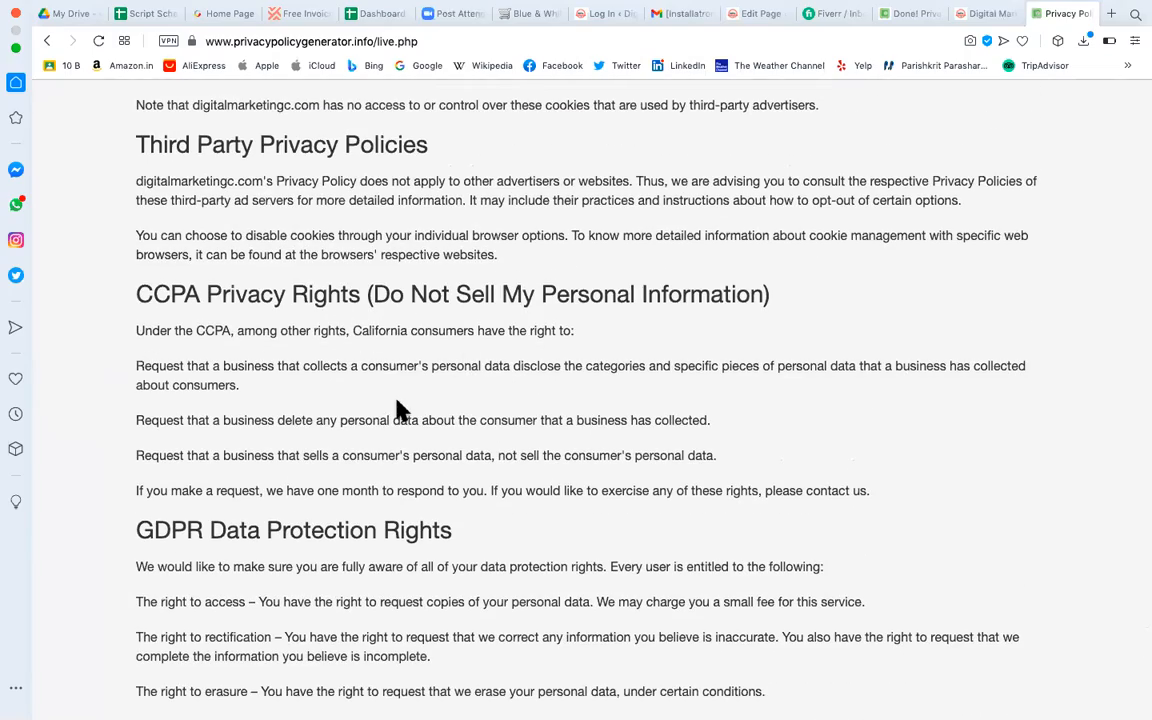
pyautogui.scroll(-5, 399, 411)
pyautogui.scroll(-1, 398, 406)
pyautogui.scroll(20, 398, 404)
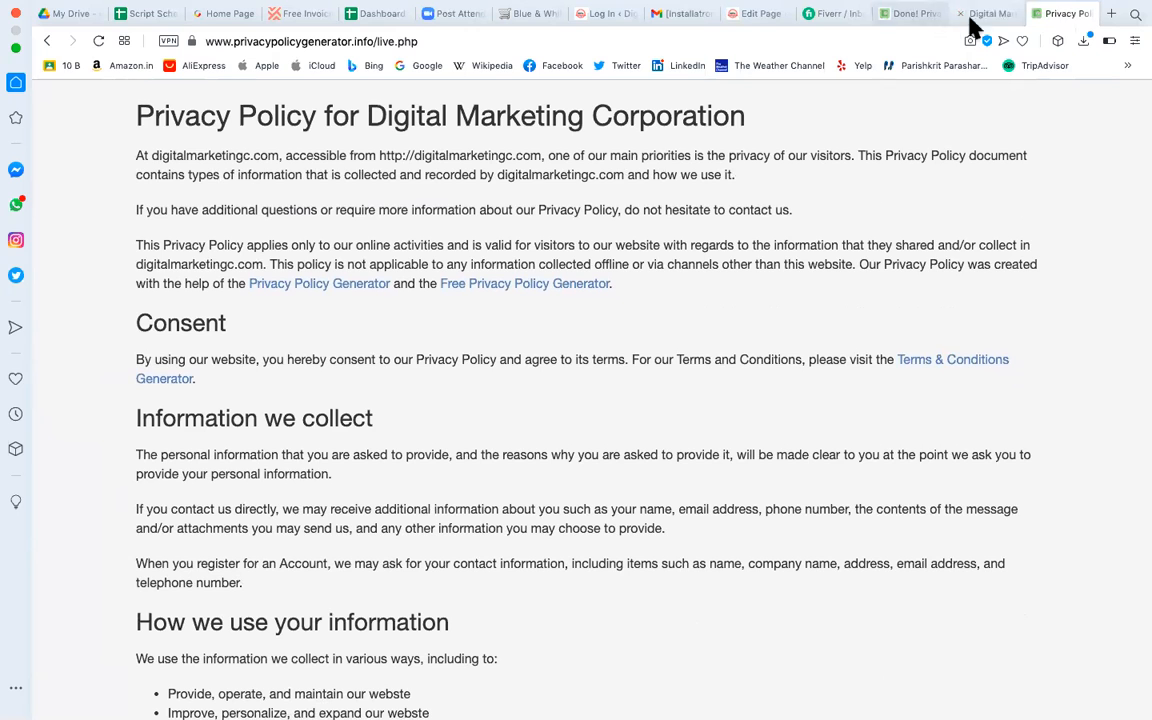
pyautogui.click(920, 18)
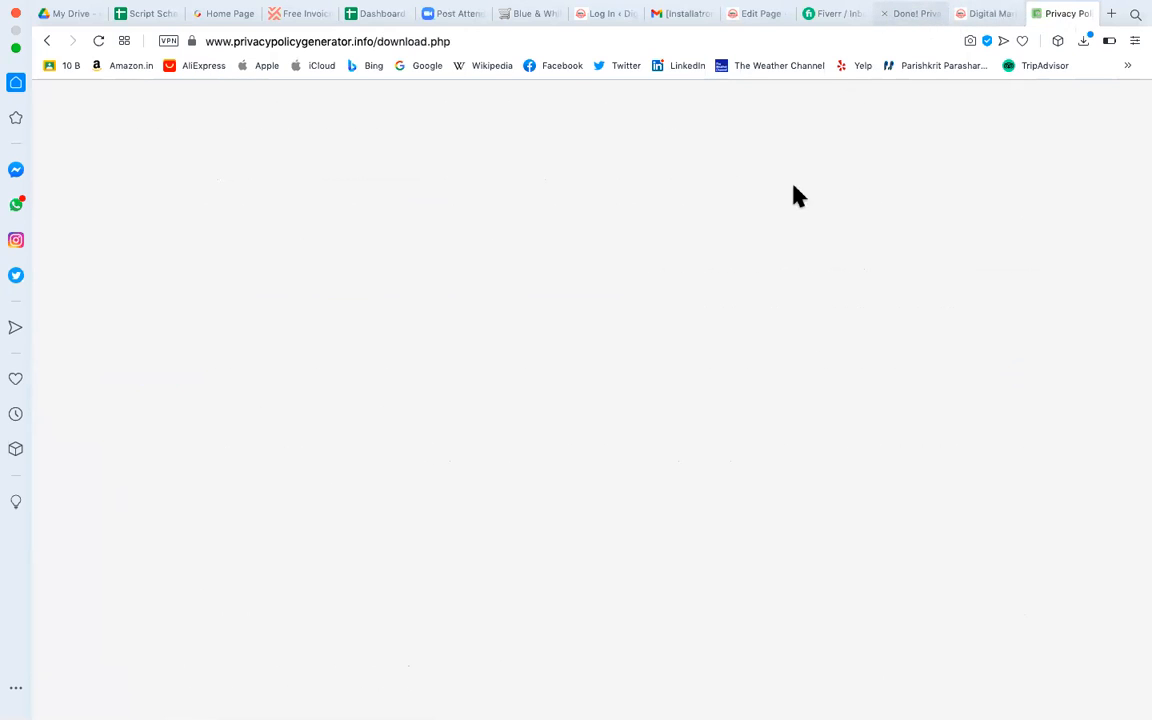
# Select the whole generated policy text from its title down to the final sentence.
pyautogui.moveTo(157, 160); pyautogui.dragTo(510, 719)
pyautogui.moveTo(420, 363); pyautogui.dragTo(399, 617)
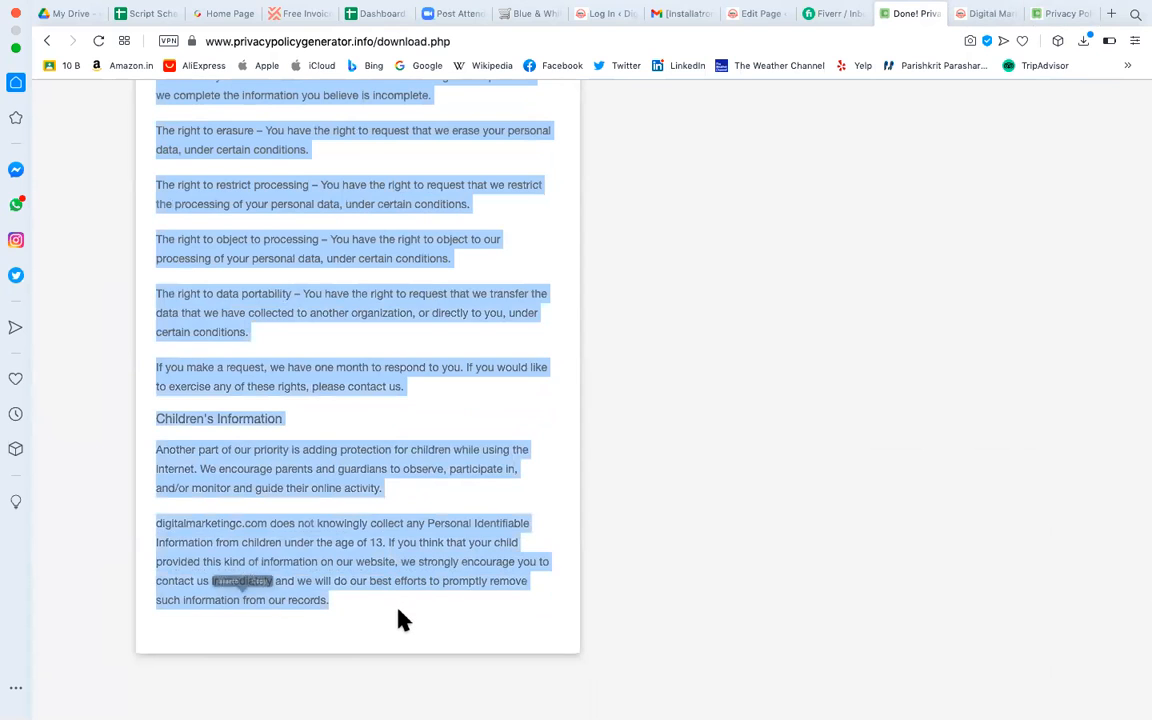
pyautogui.click(757, 14)
# Paste the generated policy into a new paragraph below the page's last heading.
pyautogui.scroll(-20, 473, 530)
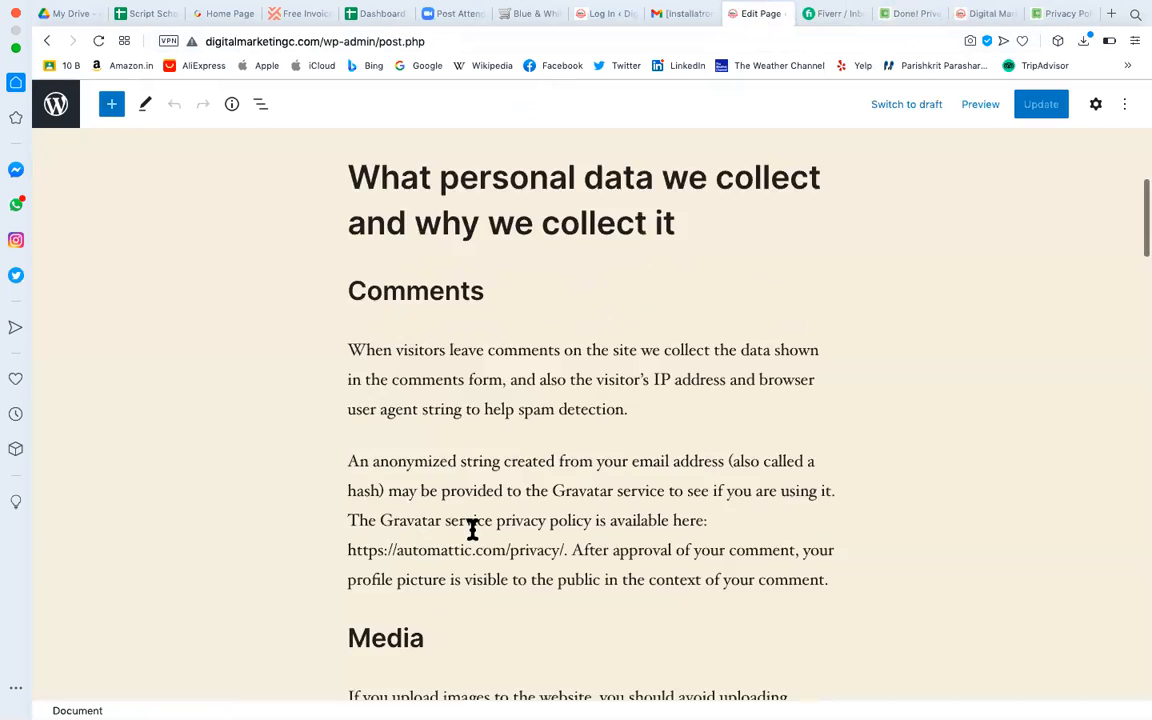
pyautogui.scroll(-20, 473, 530)
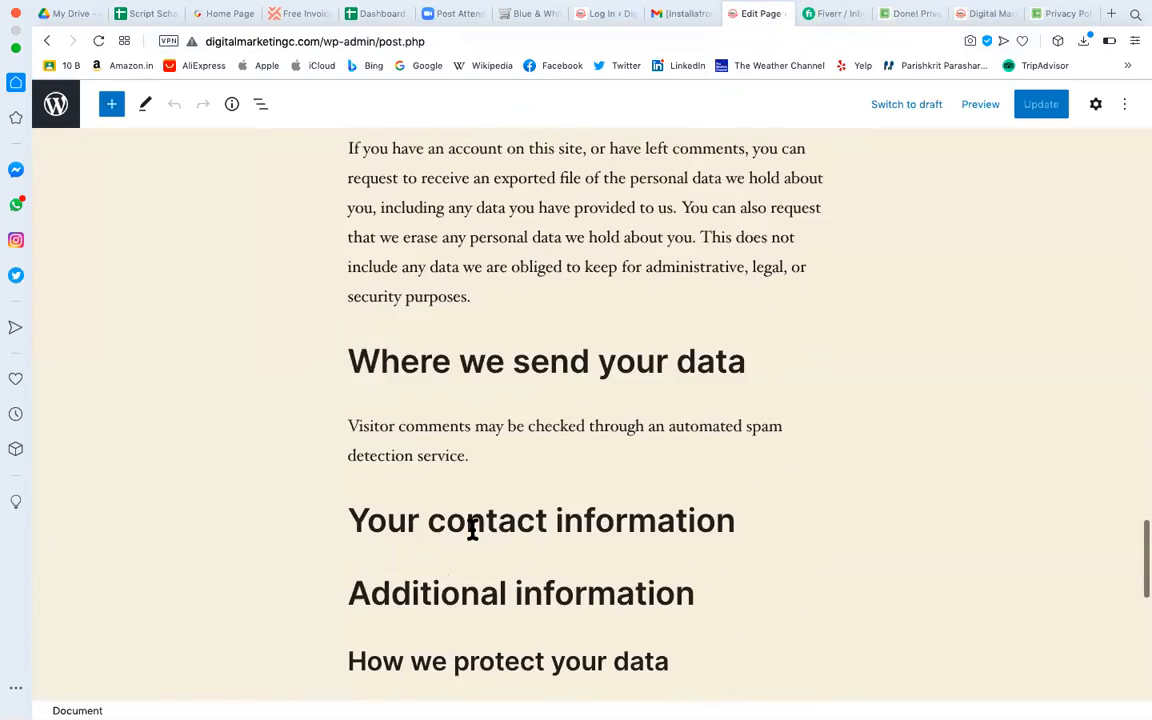
pyautogui.scroll(-5, 473, 538)
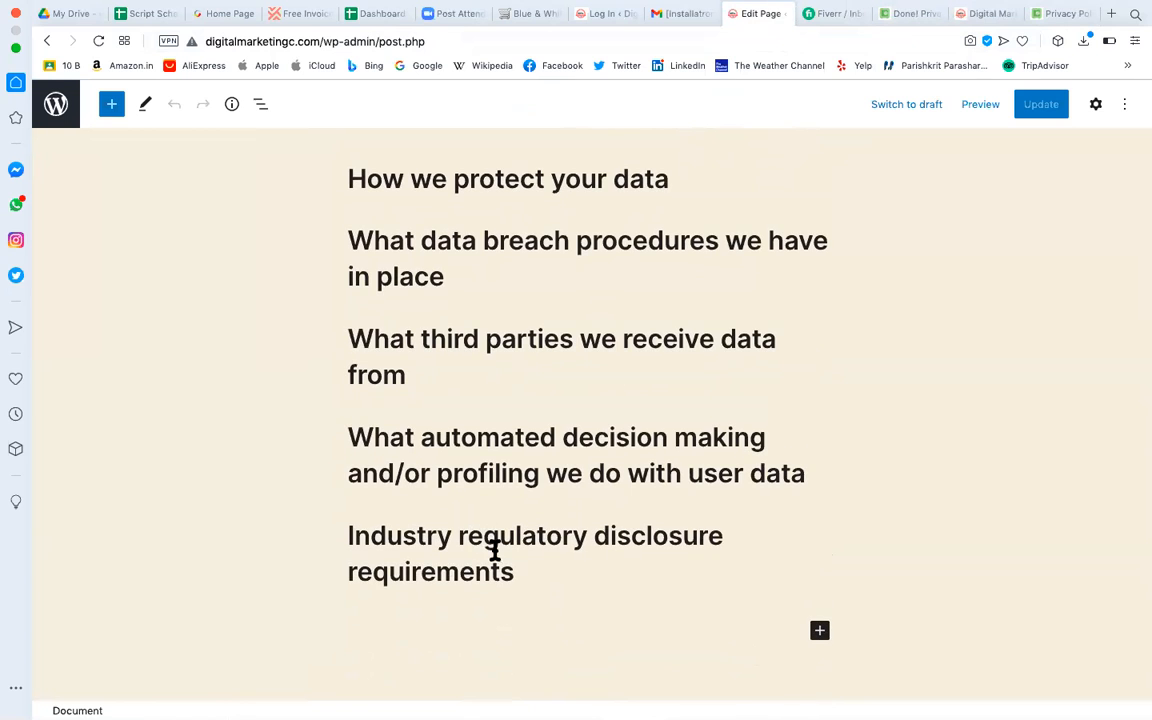
pyautogui.click(501, 567)
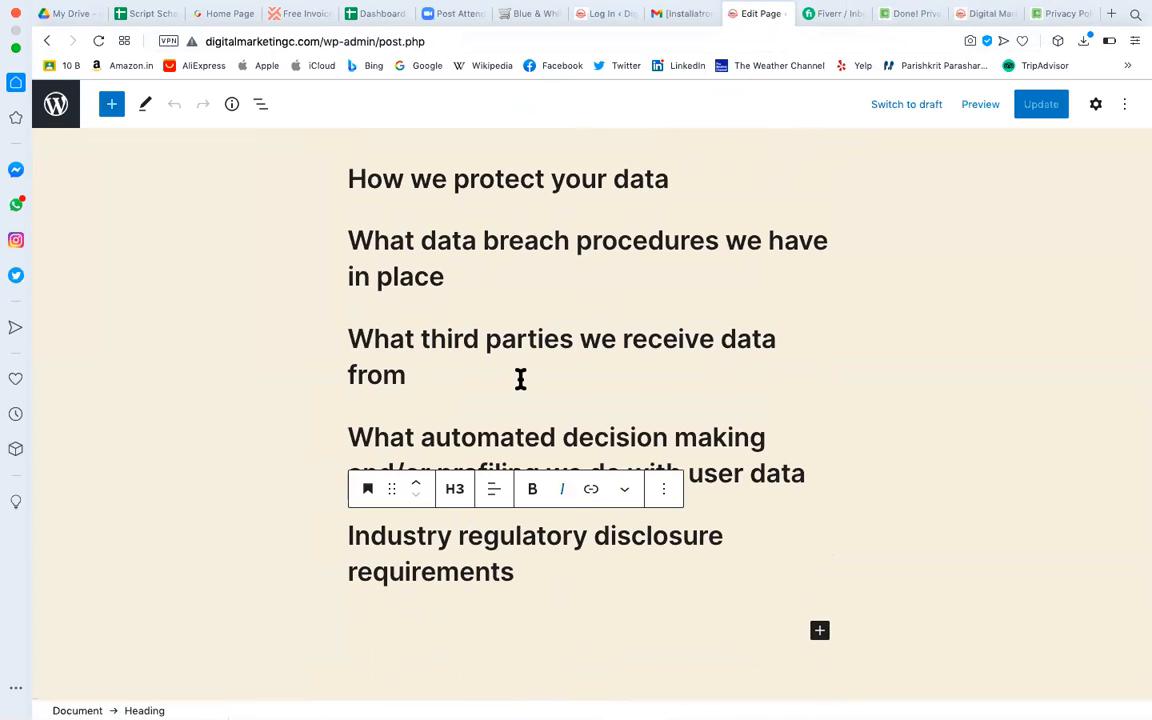
pyautogui.scroll(6, 520, 378)
pyautogui.scroll(3, 520, 378)
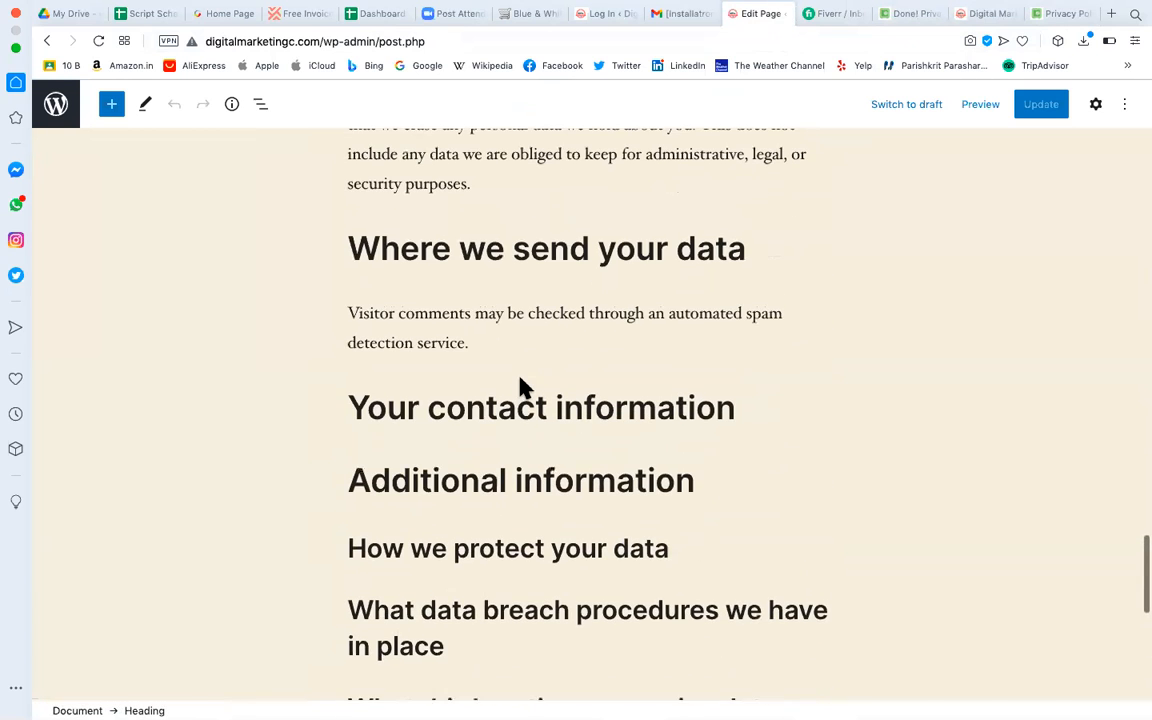
pyautogui.scroll(-10, 515, 495)
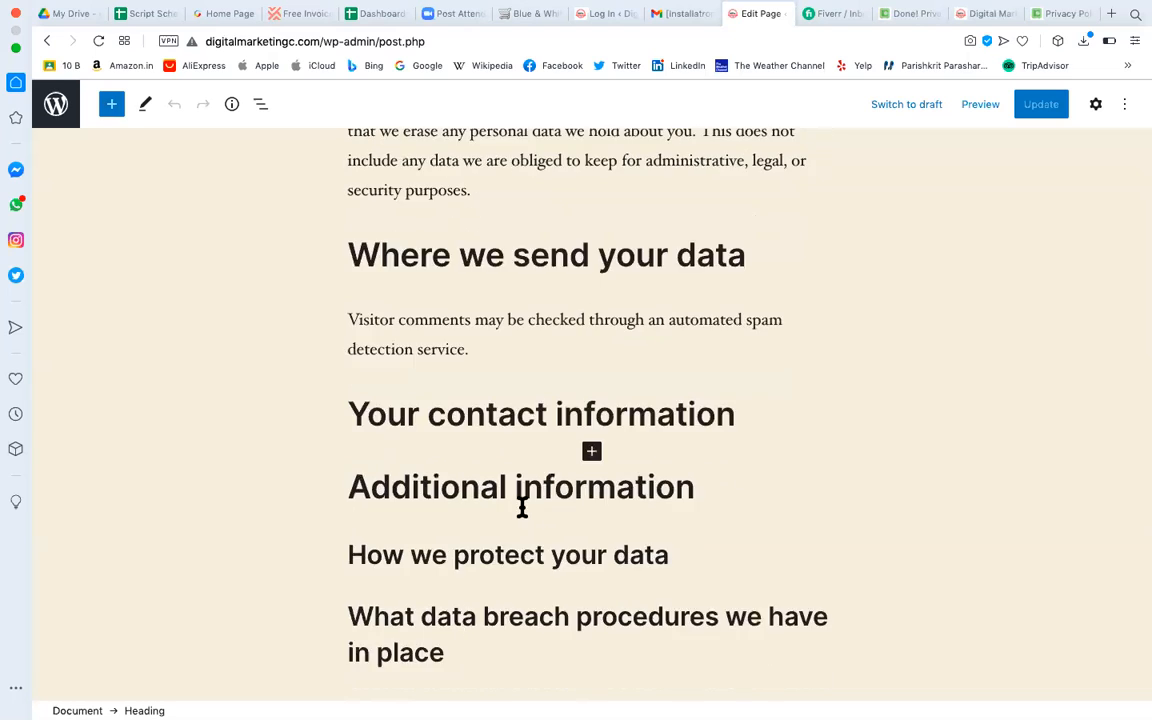
pyautogui.click(703, 397)
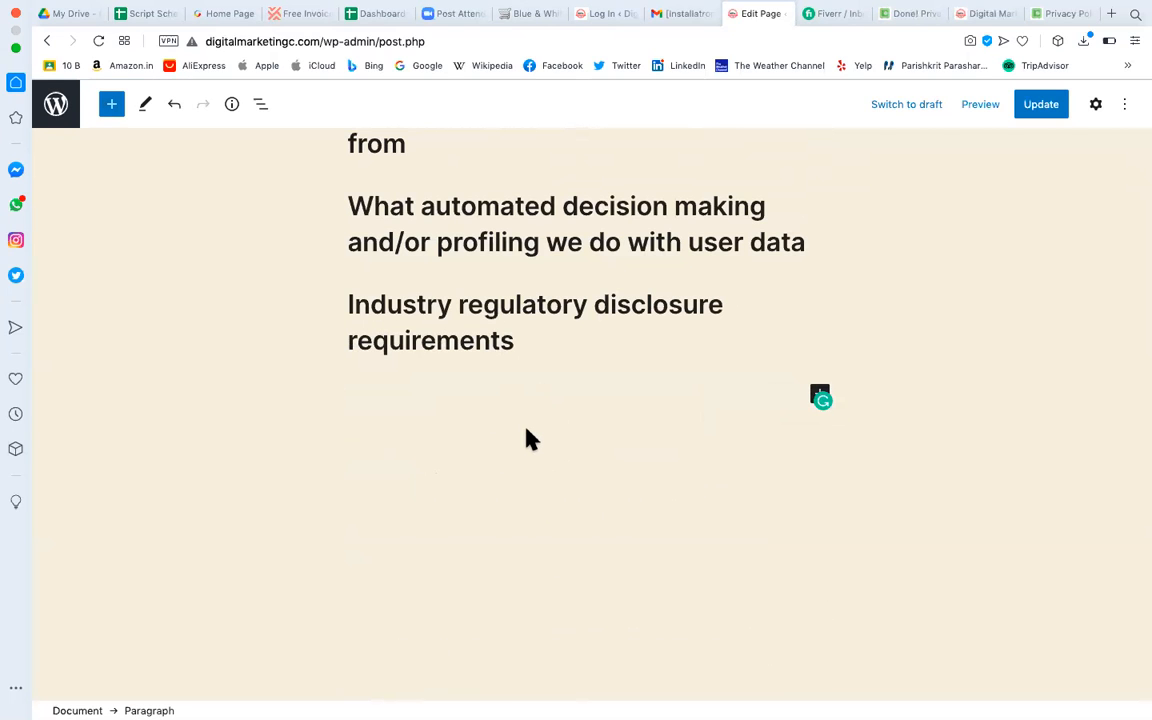
pyautogui.press('super+v')
# Update the Privacy Policy page and go back to the Pages list.
pyautogui.scroll(5, 503, 281)
pyautogui.scroll(12, 503, 281)
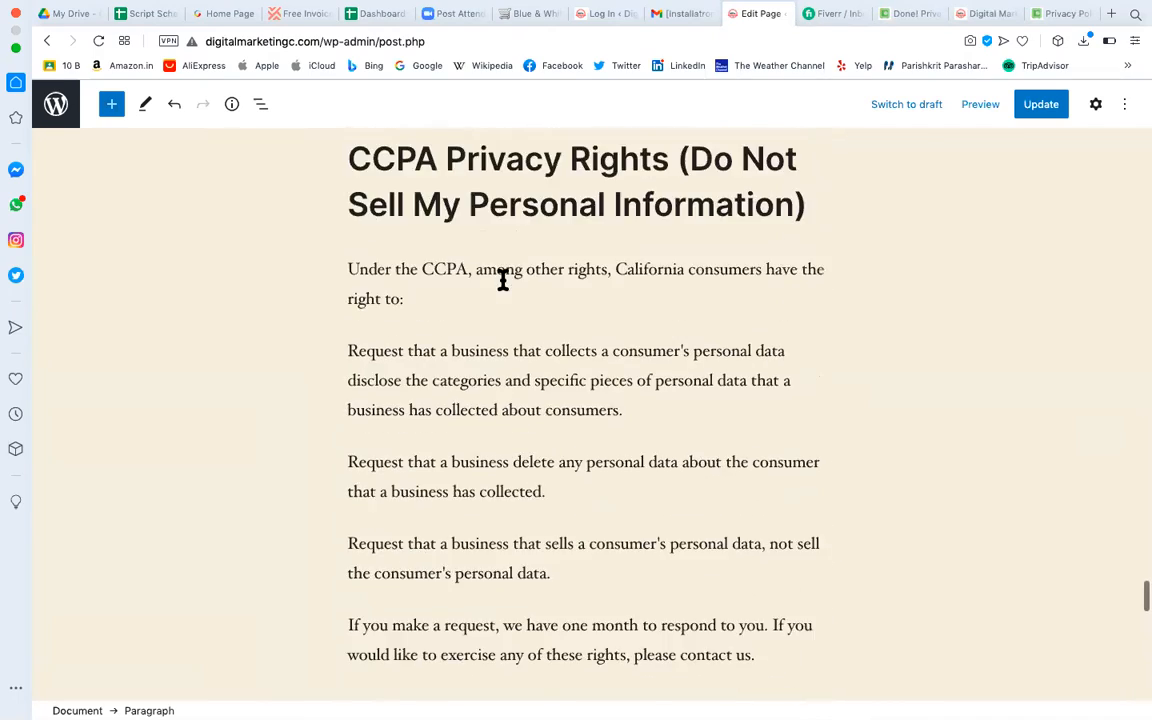
pyautogui.scroll(4, 503, 281)
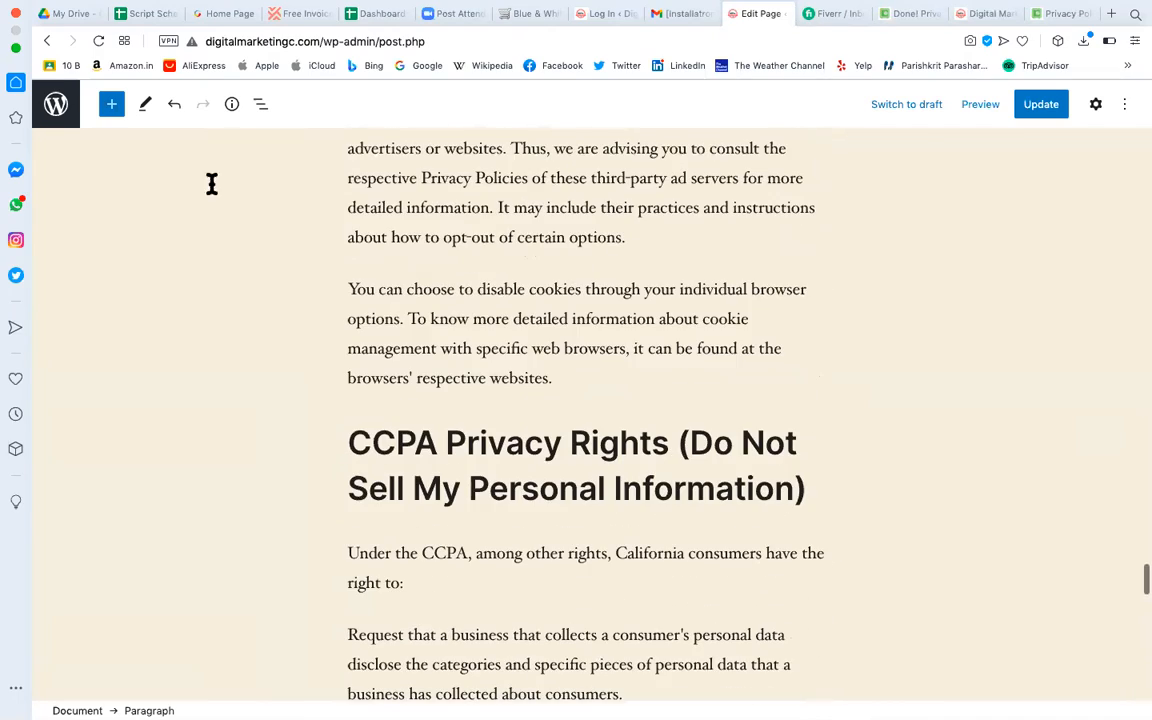
pyautogui.click(111, 106)
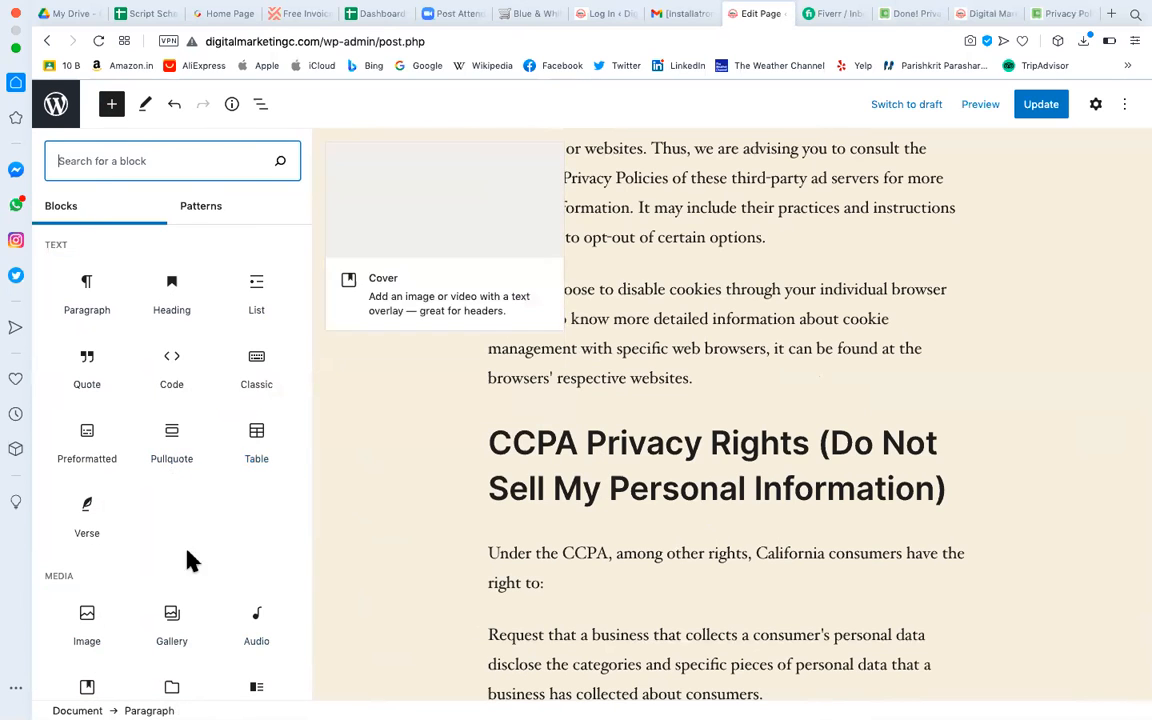
pyautogui.click(663, 315)
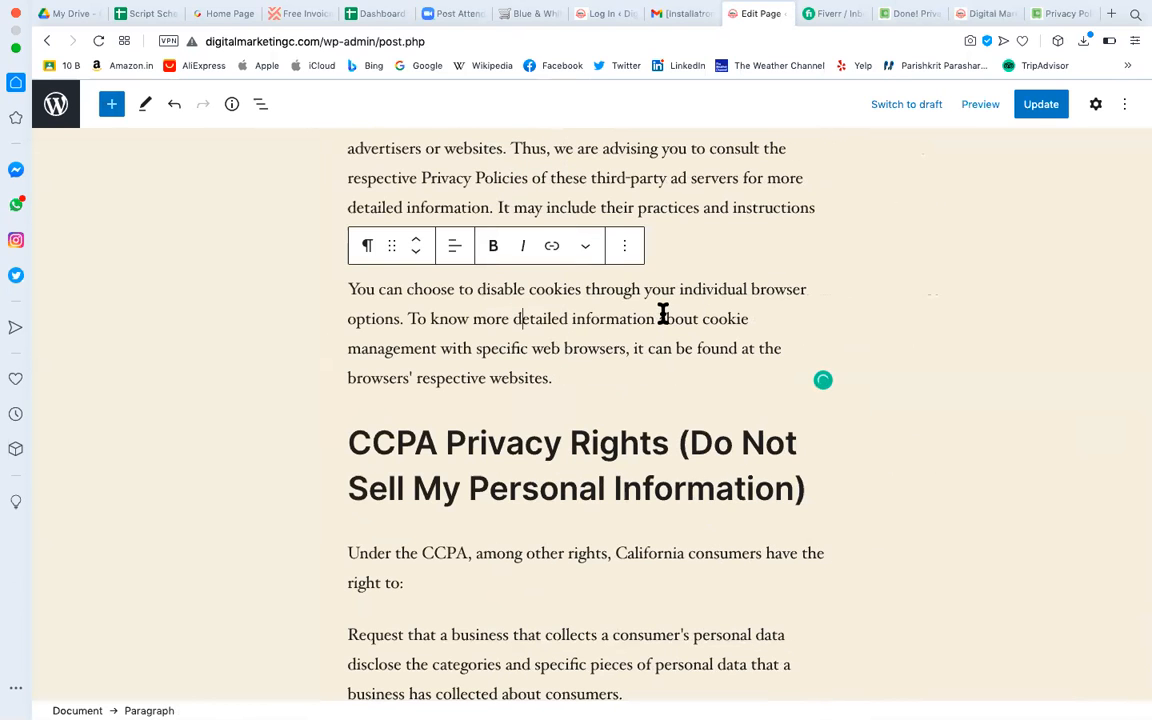
pyautogui.scroll(20, 663, 315)
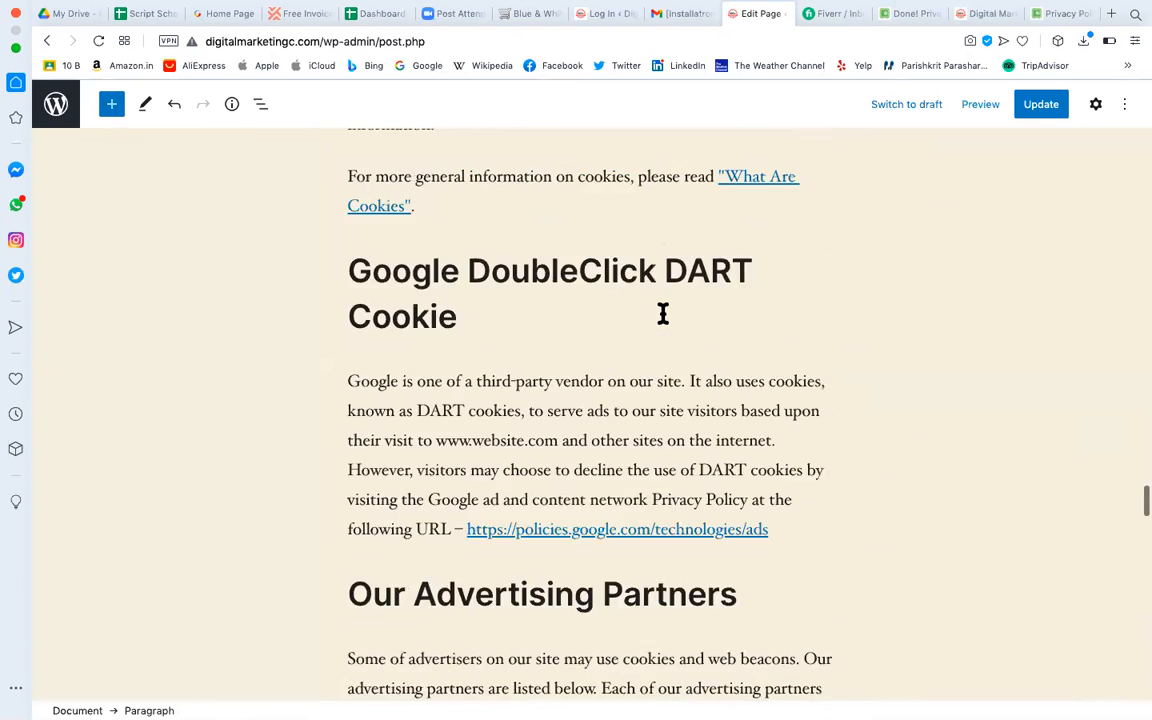
pyautogui.scroll(15, 807, 496)
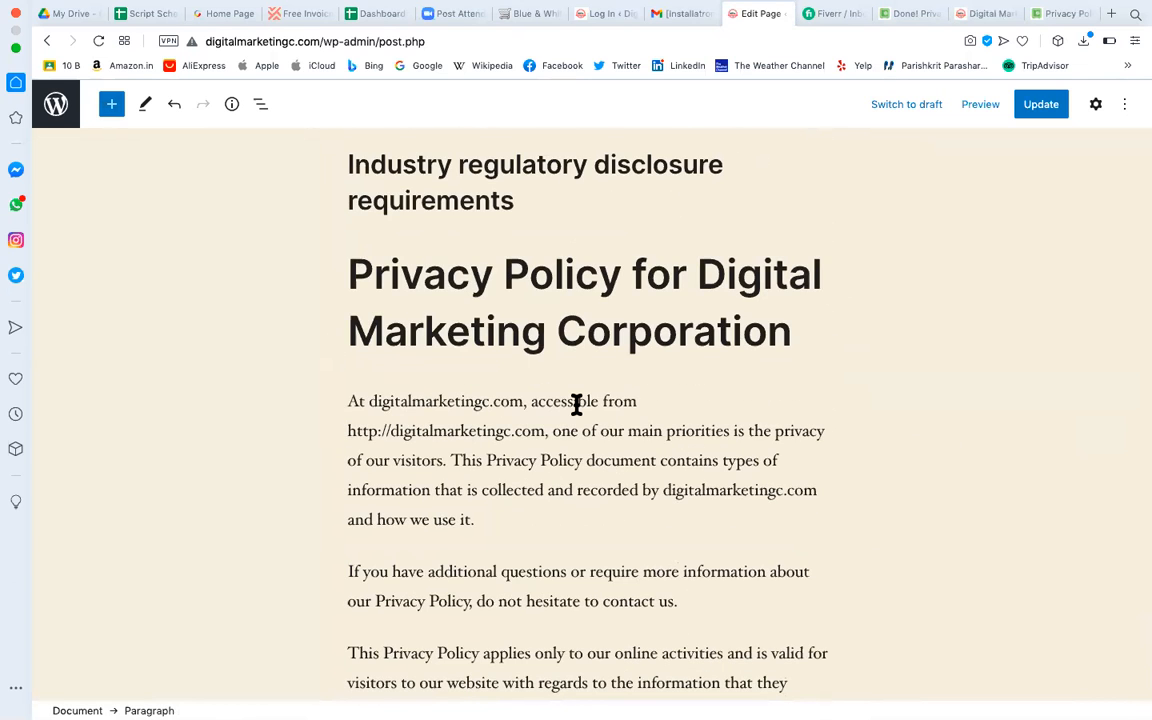
pyautogui.scroll(3, 577, 404)
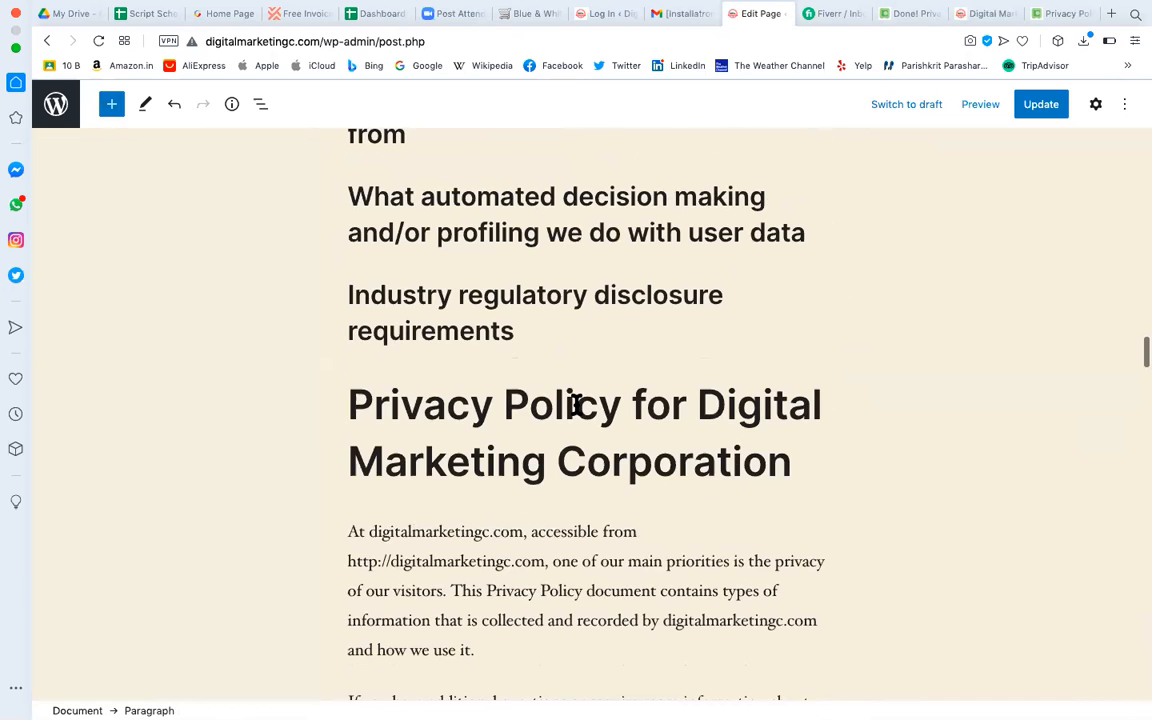
pyautogui.click(1046, 112)
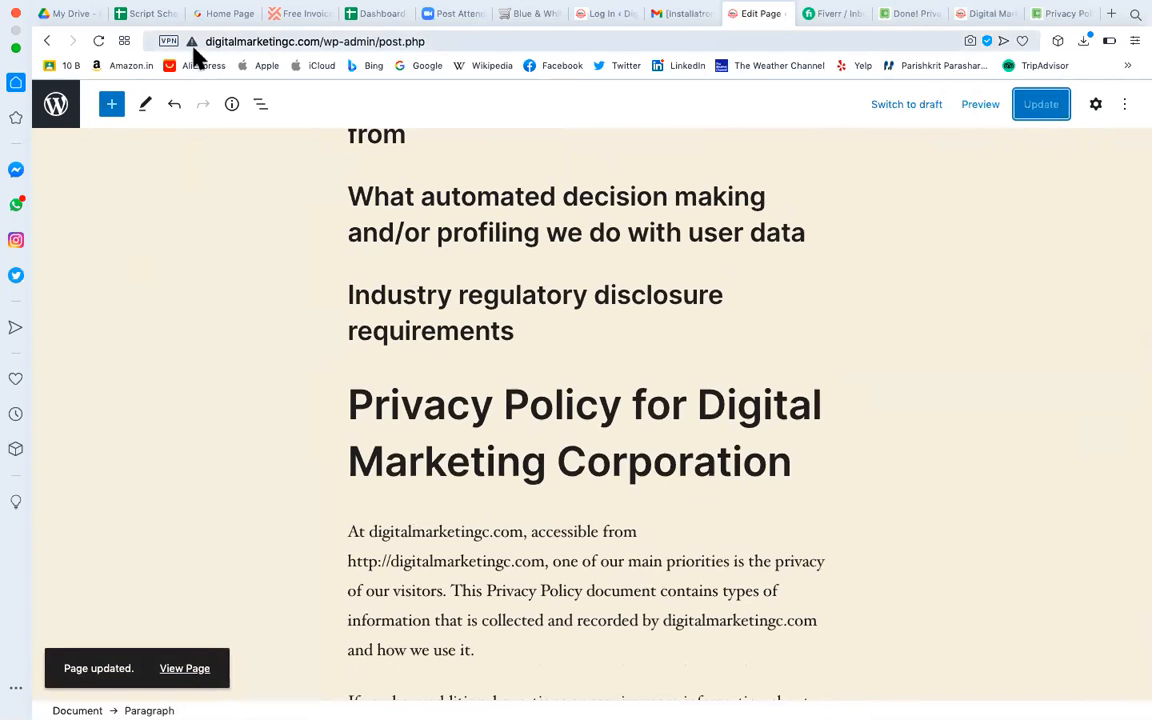
pyautogui.click(45, 42)
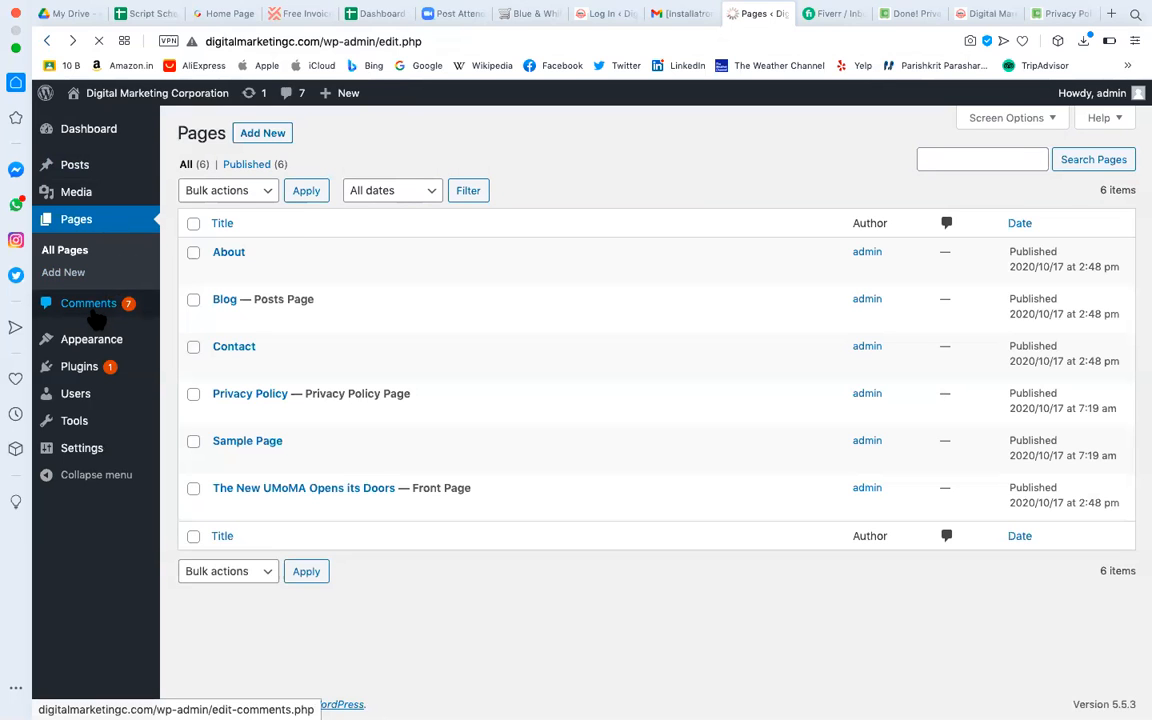
# Open Comments and tick the seven listed comments, including the default sample comment.
pyautogui.click(92, 311)
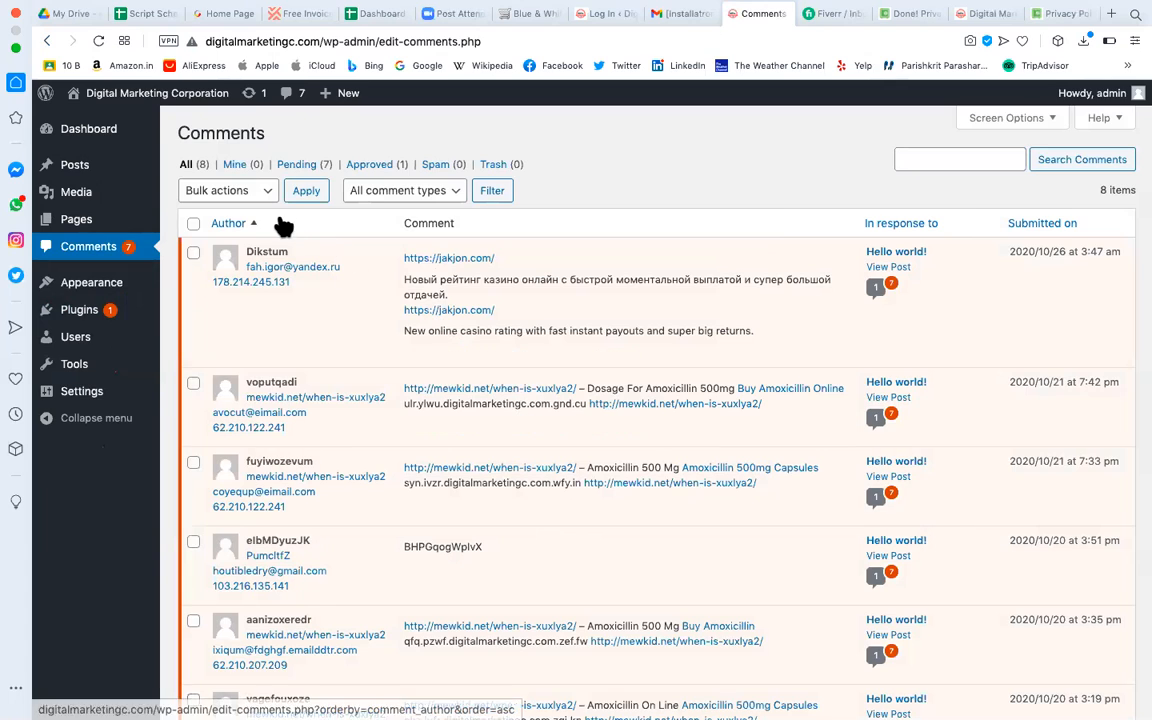
pyautogui.click(194, 253)
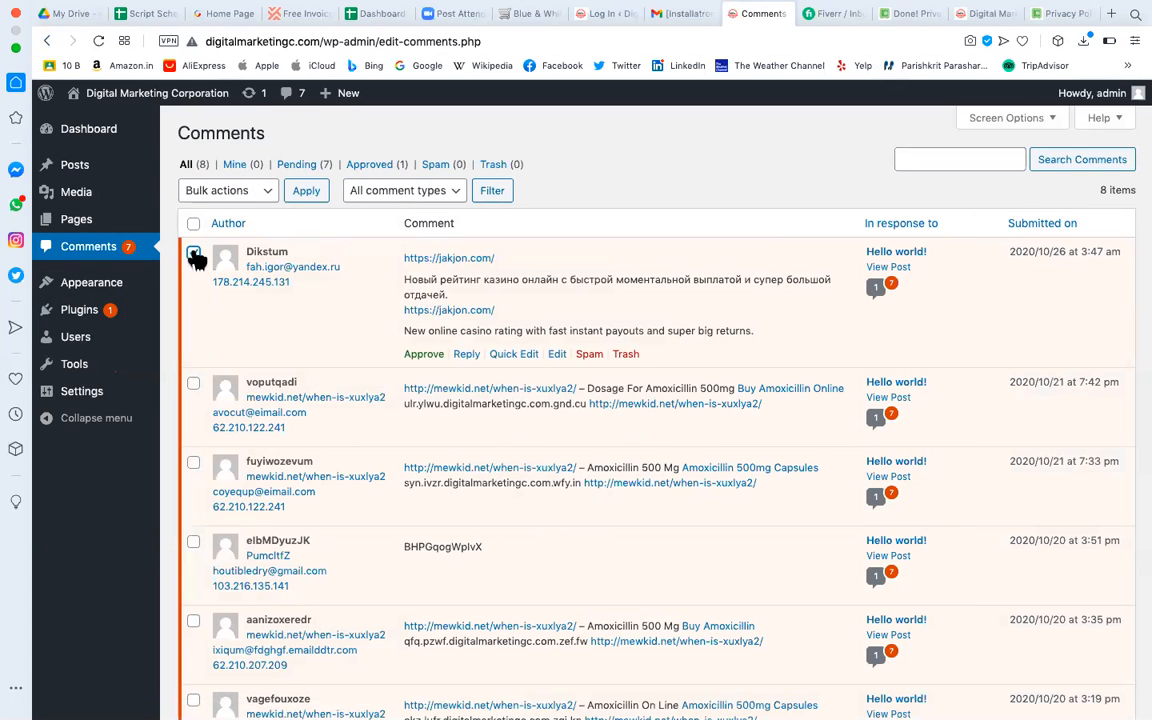
pyautogui.click(193, 386)
pyautogui.click(194, 464)
pyautogui.click(193, 542)
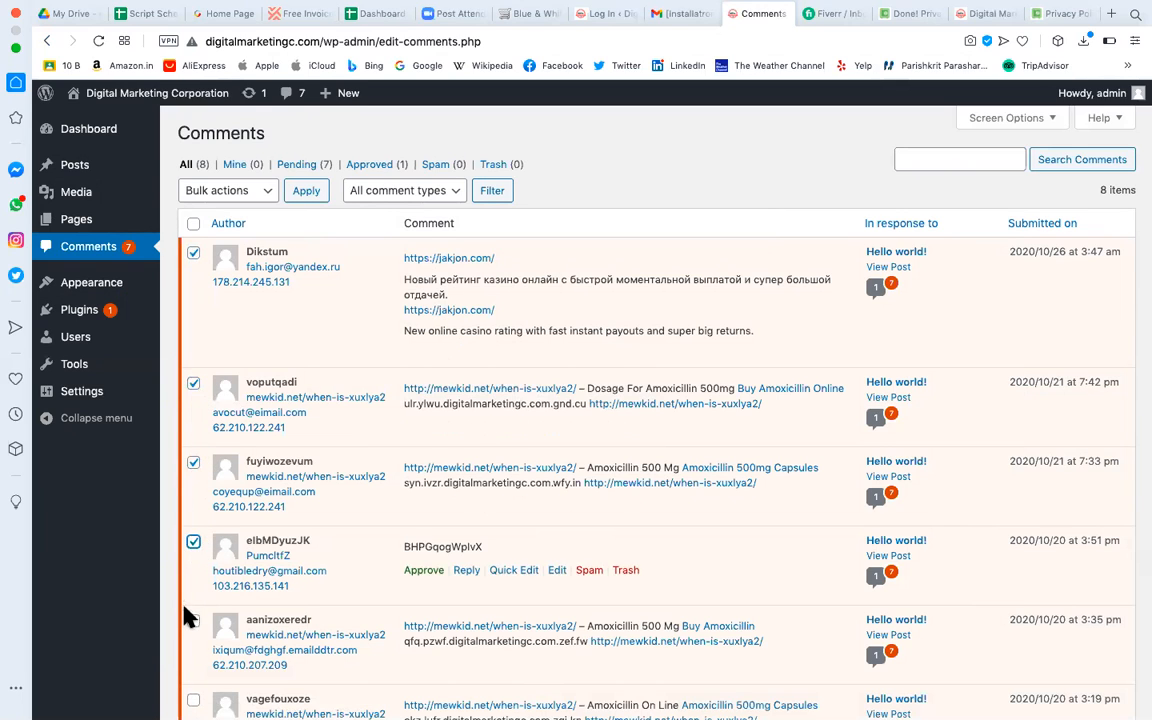
pyautogui.click(193, 626)
pyautogui.scroll(-5, 220, 540)
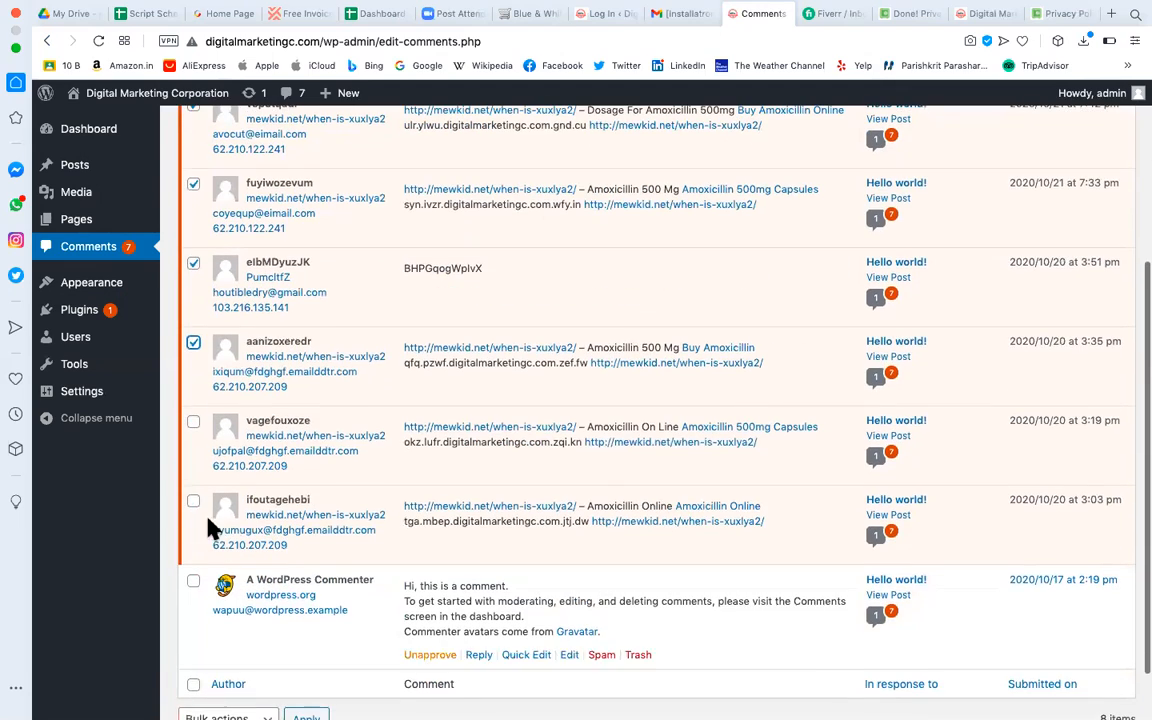
pyautogui.click(193, 503)
pyautogui.click(194, 581)
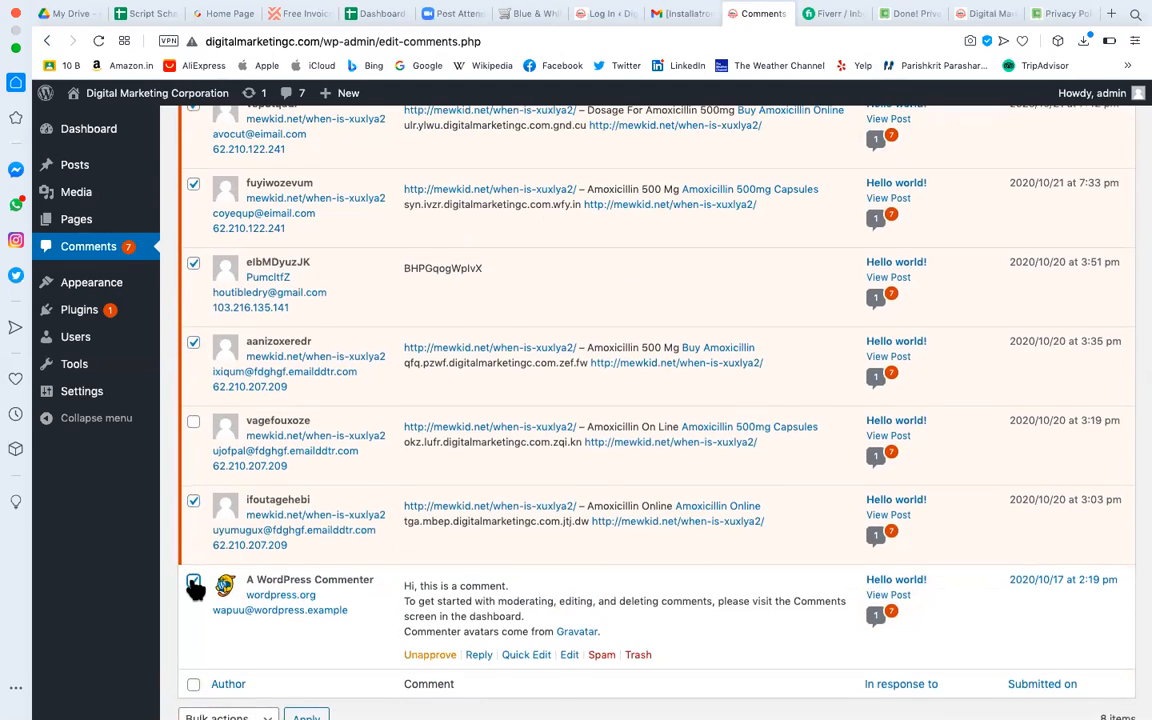
pyautogui.scroll(-1, 193, 586)
pyautogui.scroll(10, 193, 586)
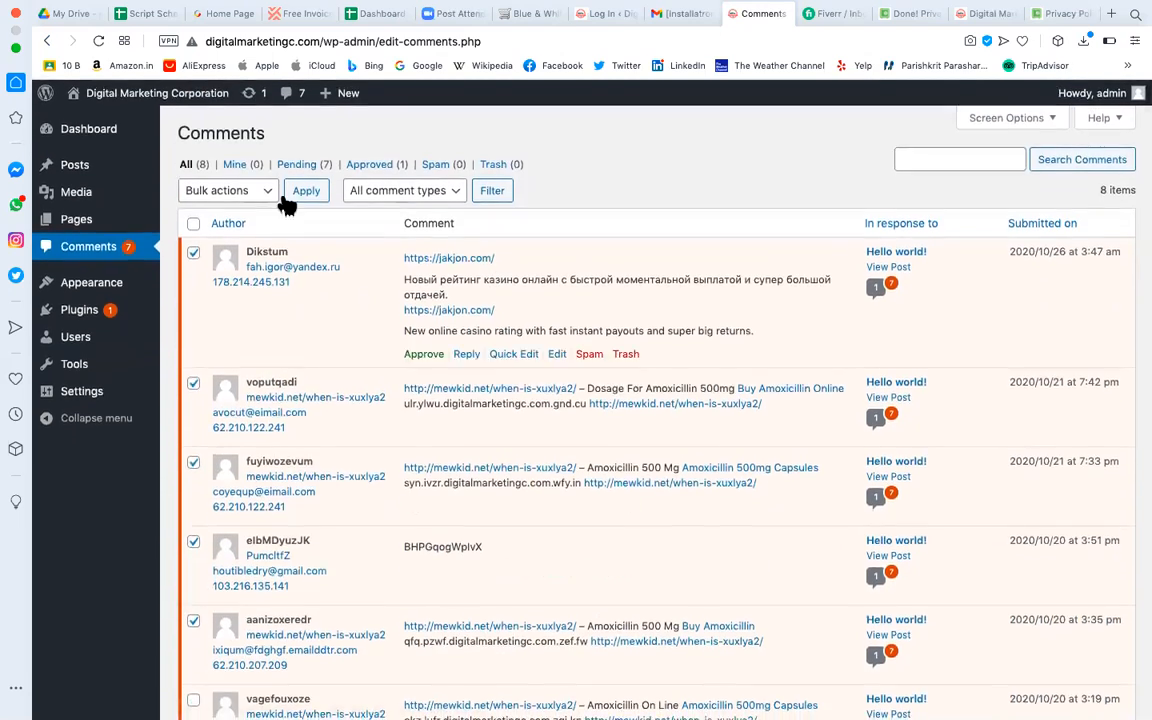
# Choose Move to Trash in Bulk actions, then filter the list to Approved comments.
pyautogui.click(270, 191)
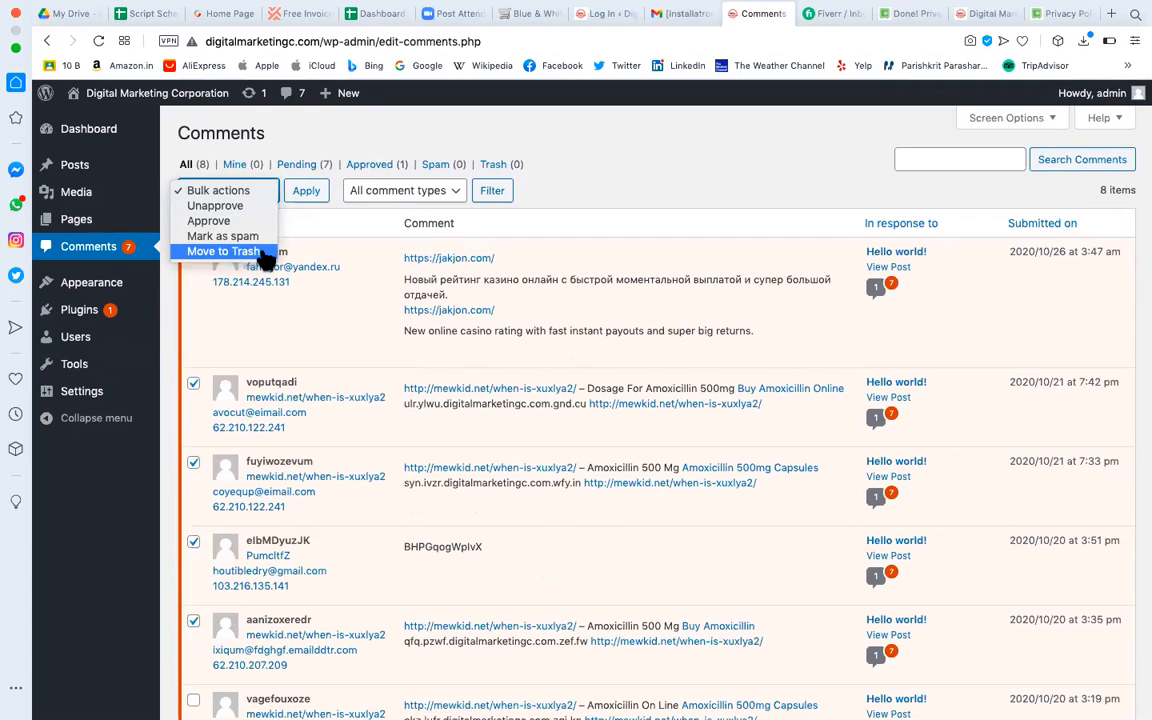
pyautogui.click(222, 236)
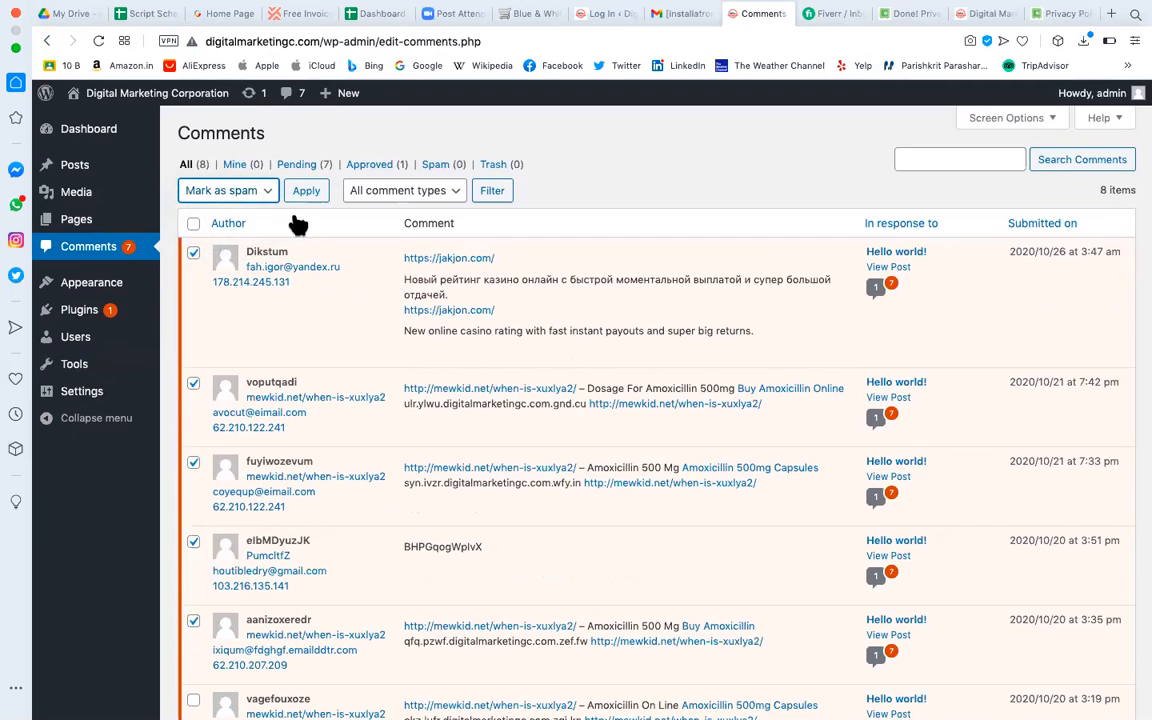
pyautogui.click(267, 197)
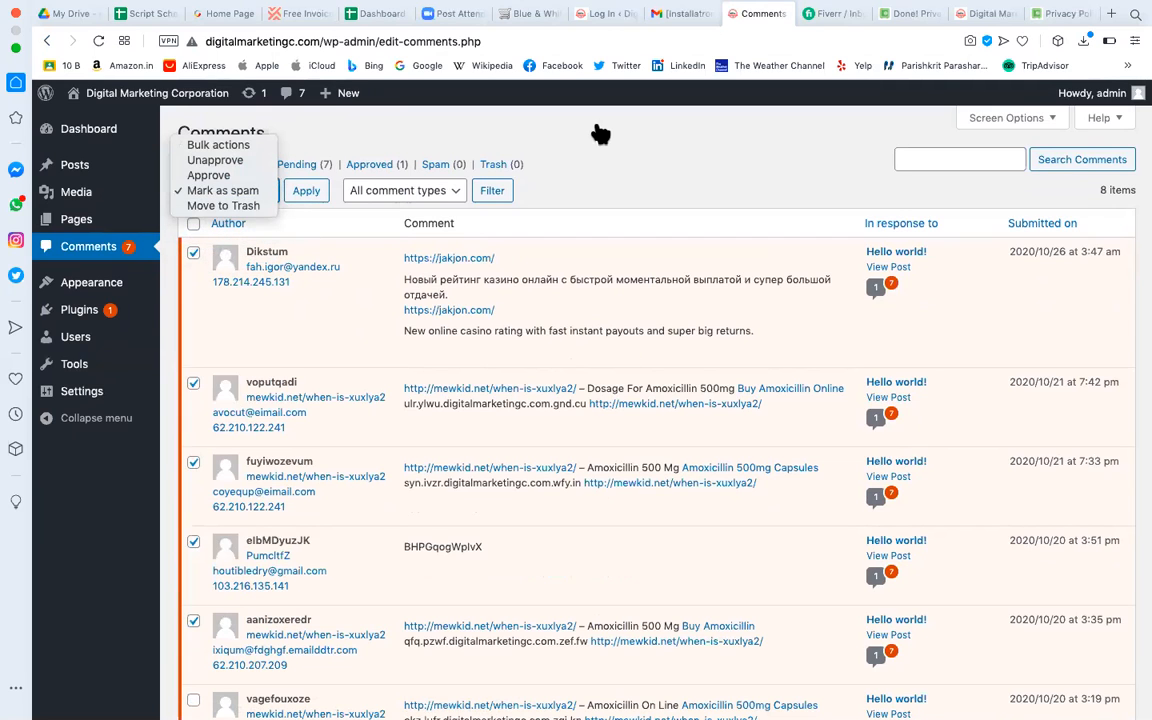
pyautogui.click(599, 173)
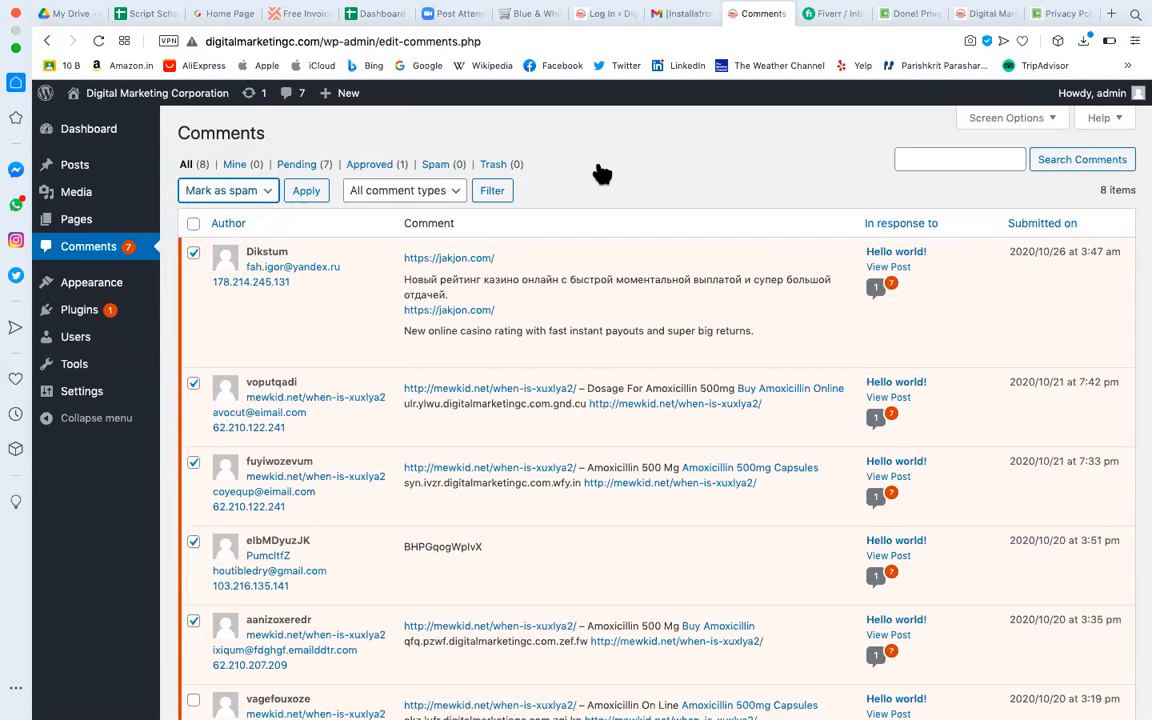
pyautogui.click(266, 194)
pyautogui.click(245, 205)
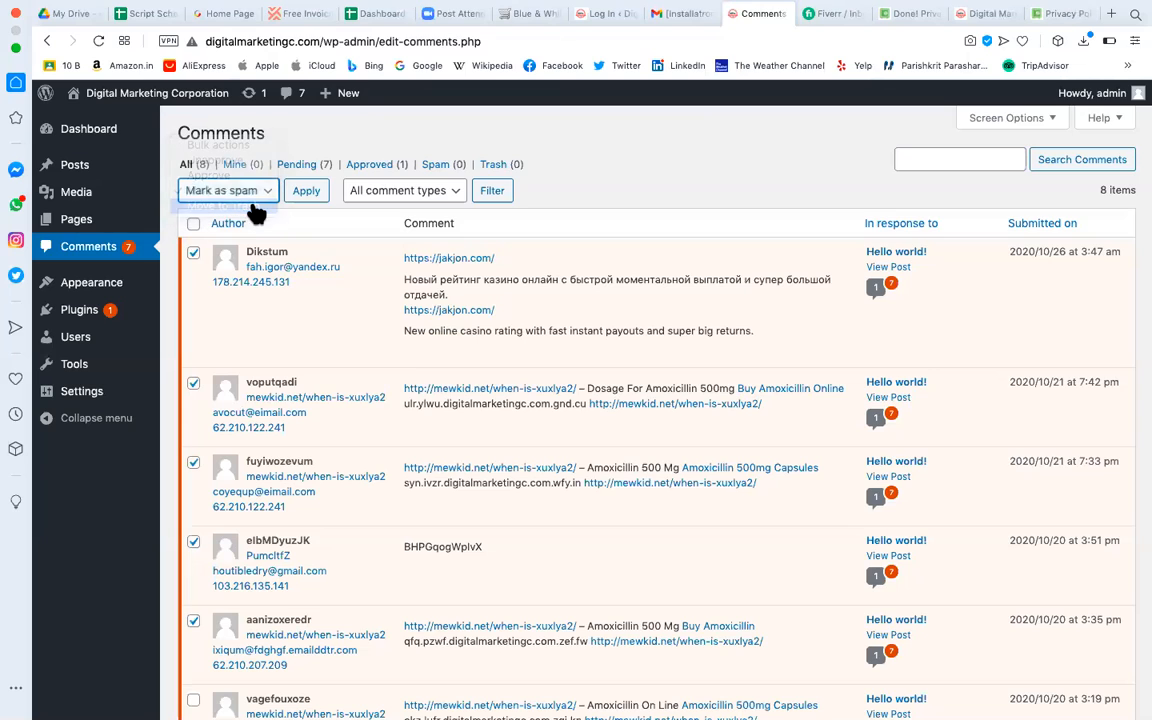
pyautogui.click(683, 210)
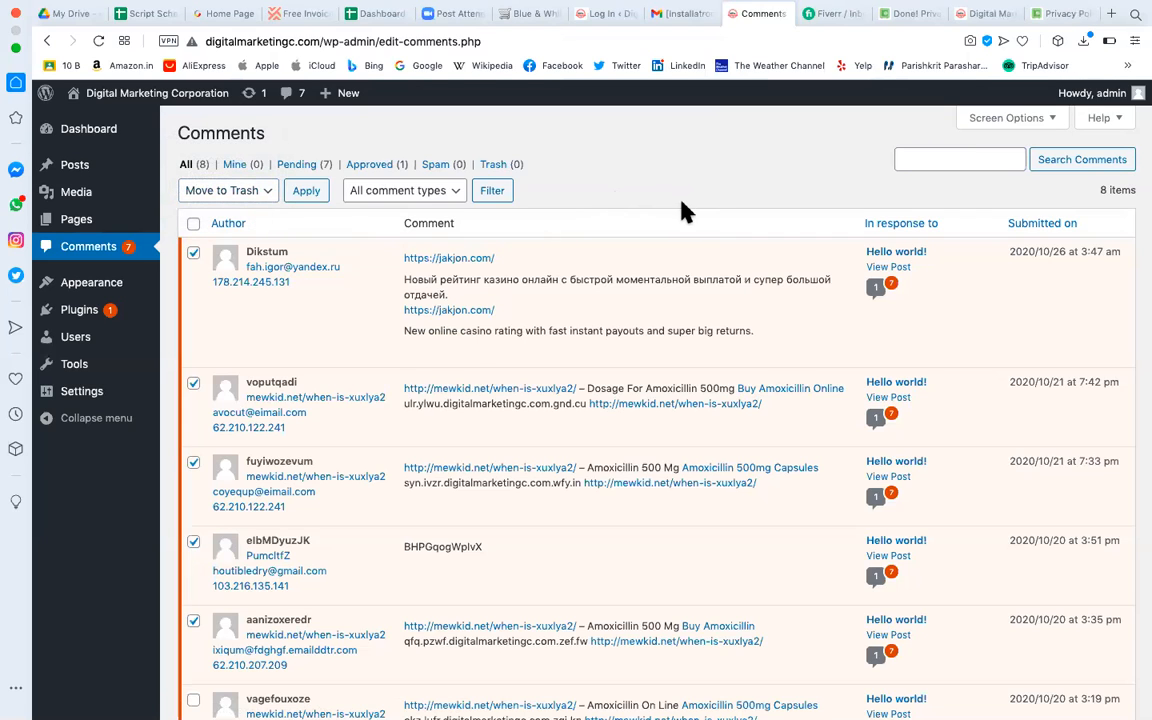
pyautogui.click(370, 166)
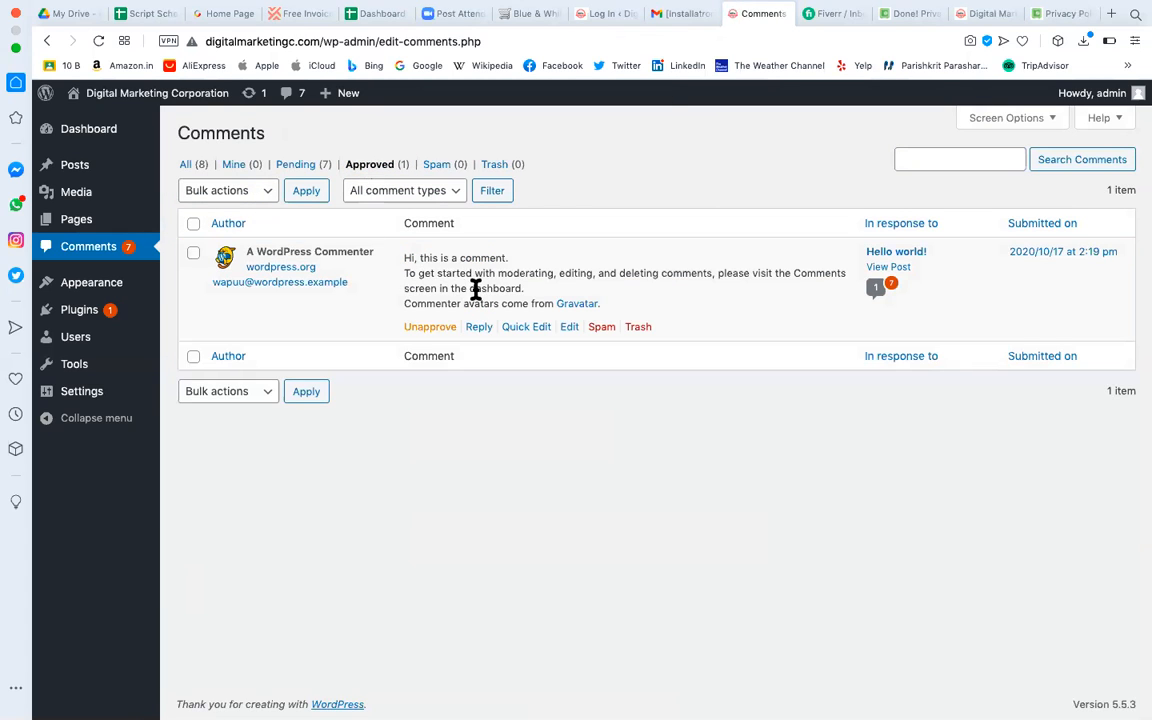
# Tick the default sample comment and apply Mark as spam from Bulk actions.
pyautogui.click(193, 254)
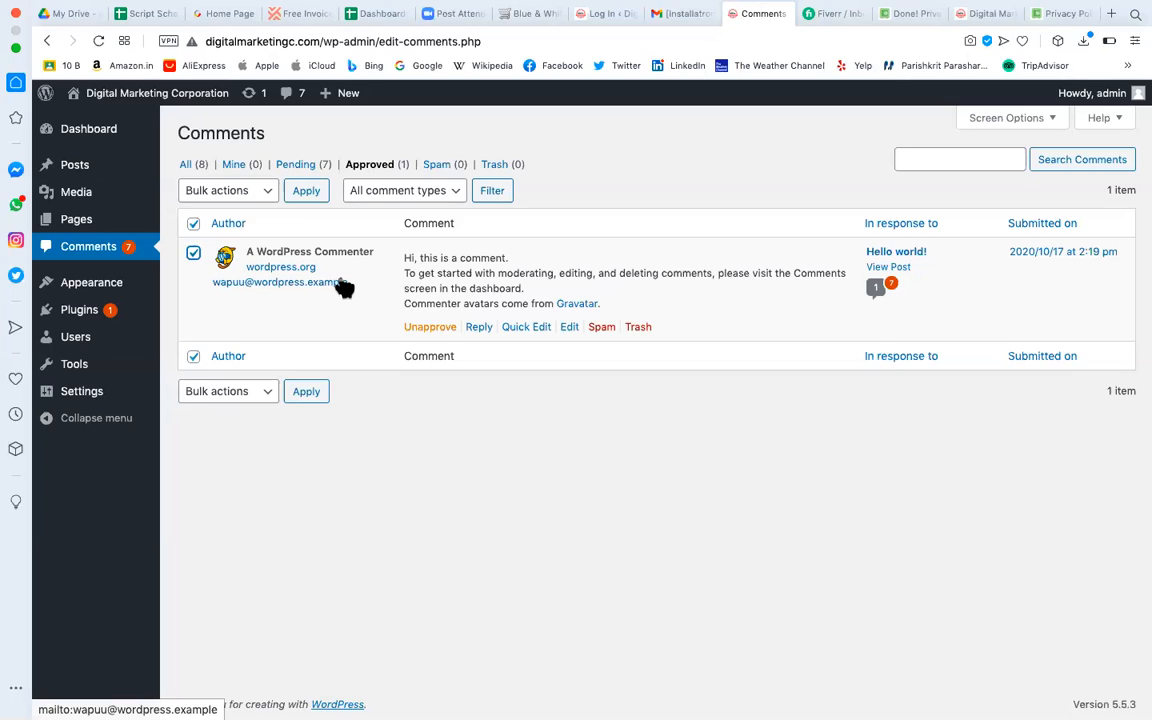
pyautogui.click(263, 196)
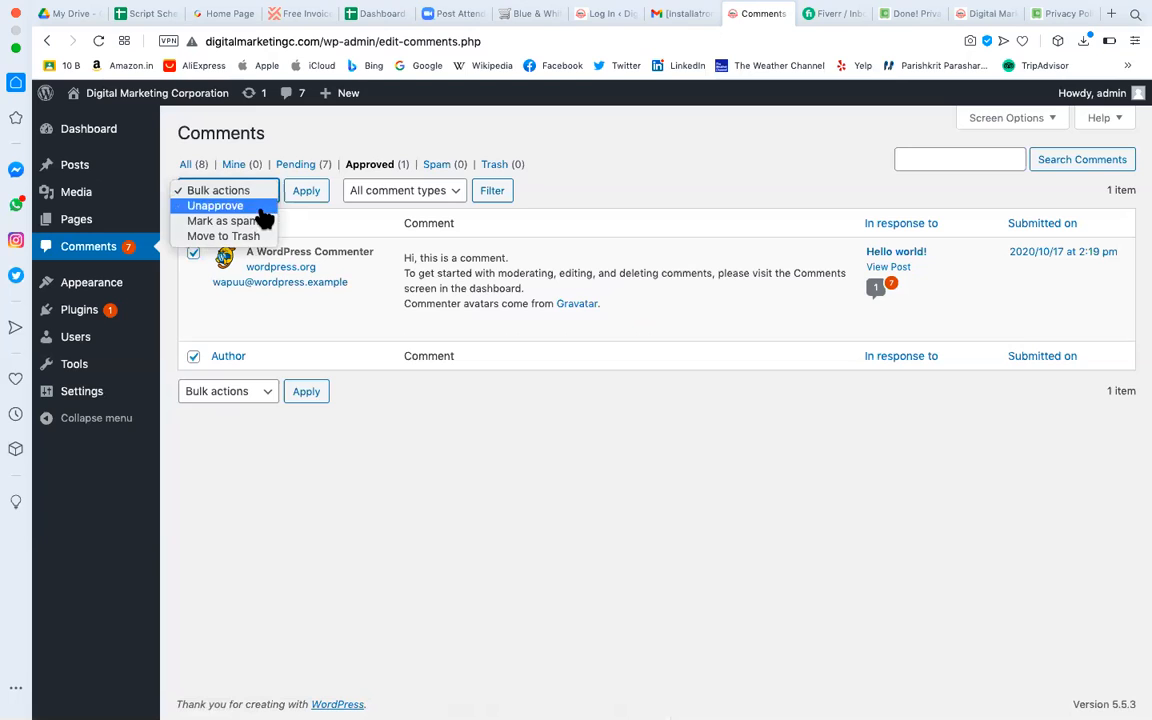
pyautogui.click(258, 228)
pyautogui.click(306, 196)
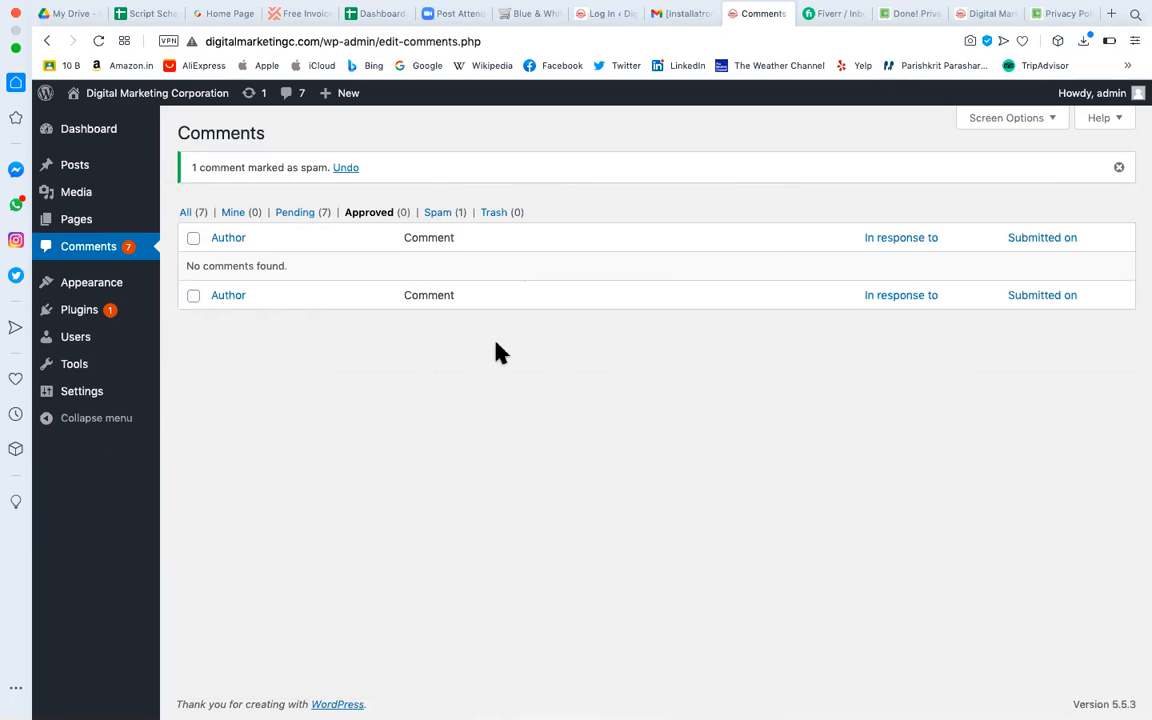
# Go to Appearance > Themes > Add New and browse featured themes like Hyper Commerce and ProtoPress.
pyautogui.click(111, 290)
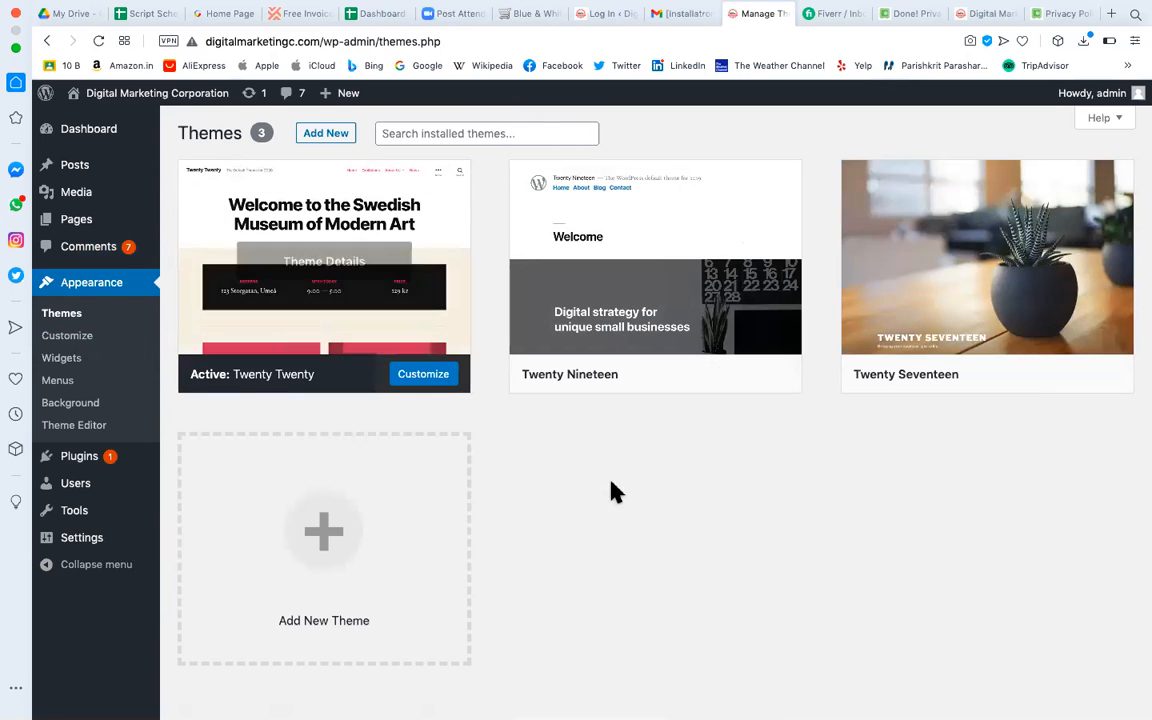
pyautogui.click(337, 136)
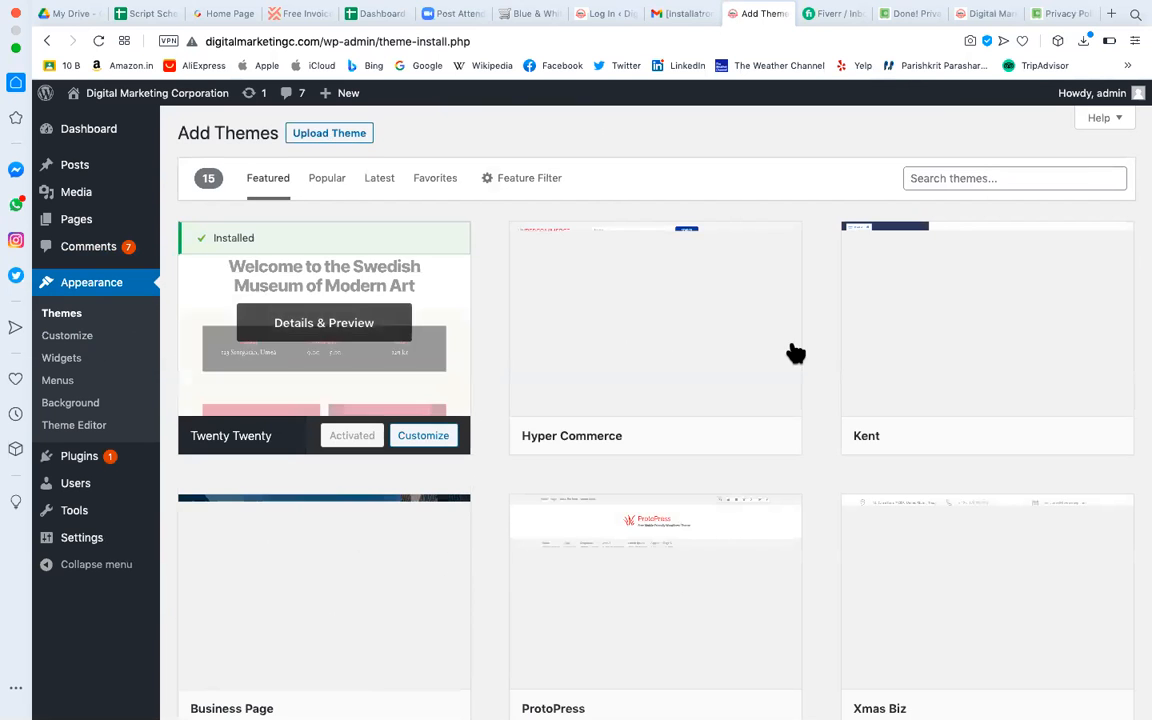
pyautogui.scroll(-10, 758, 430)
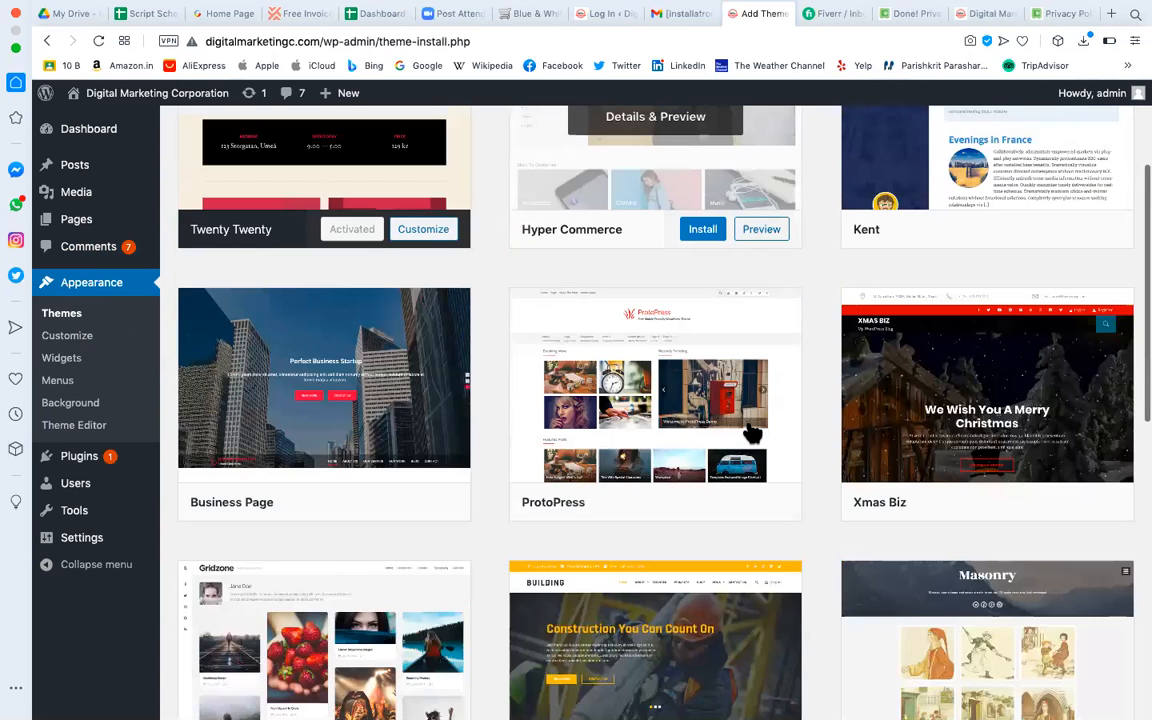
pyautogui.scroll(-3, 752, 432)
pyautogui.scroll(10, 752, 432)
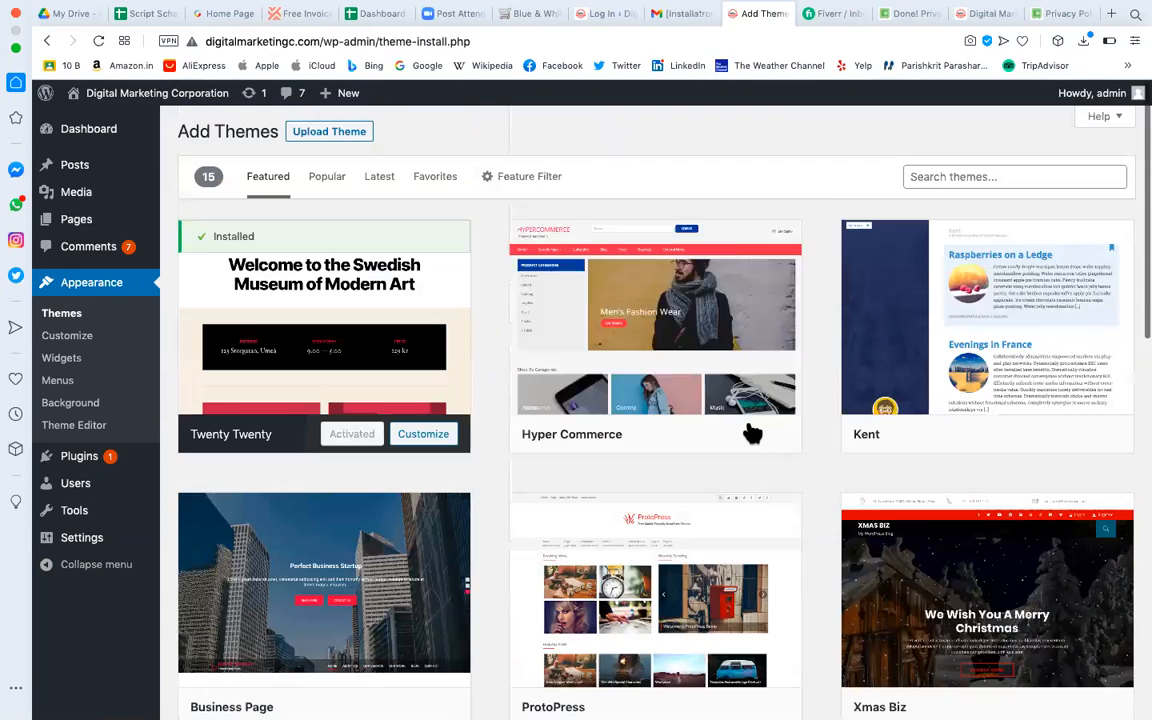
pyautogui.moveTo(752, 432)
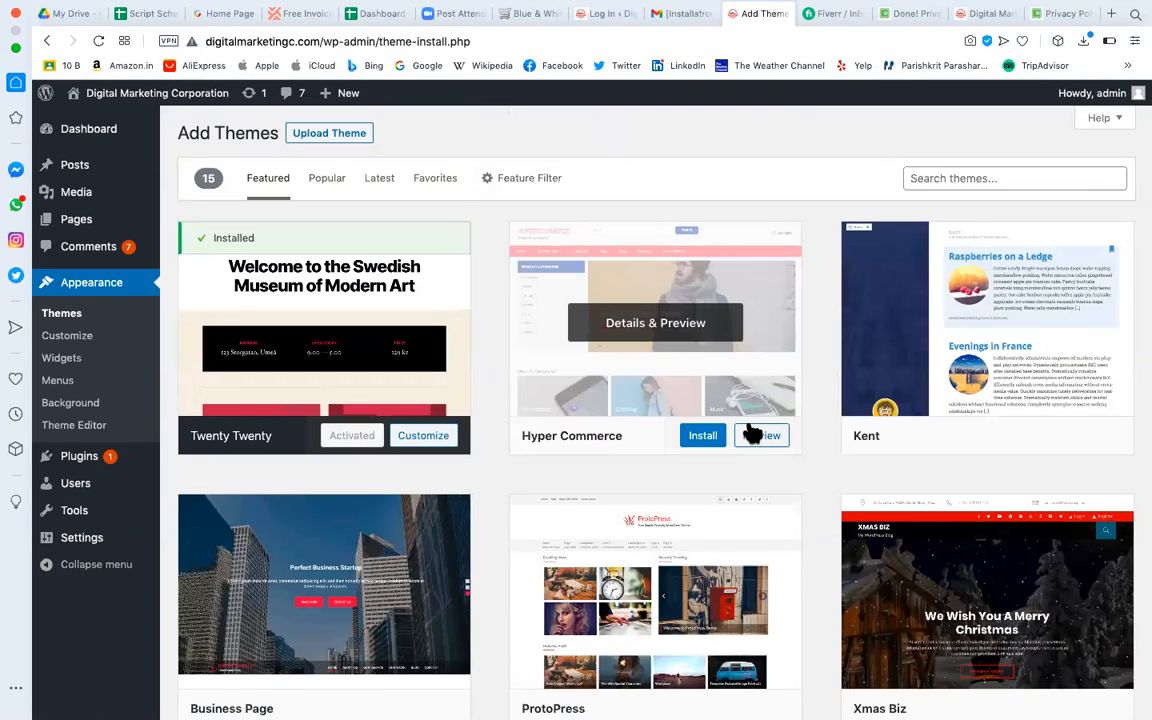
pyautogui.scroll(-3, 752, 432)
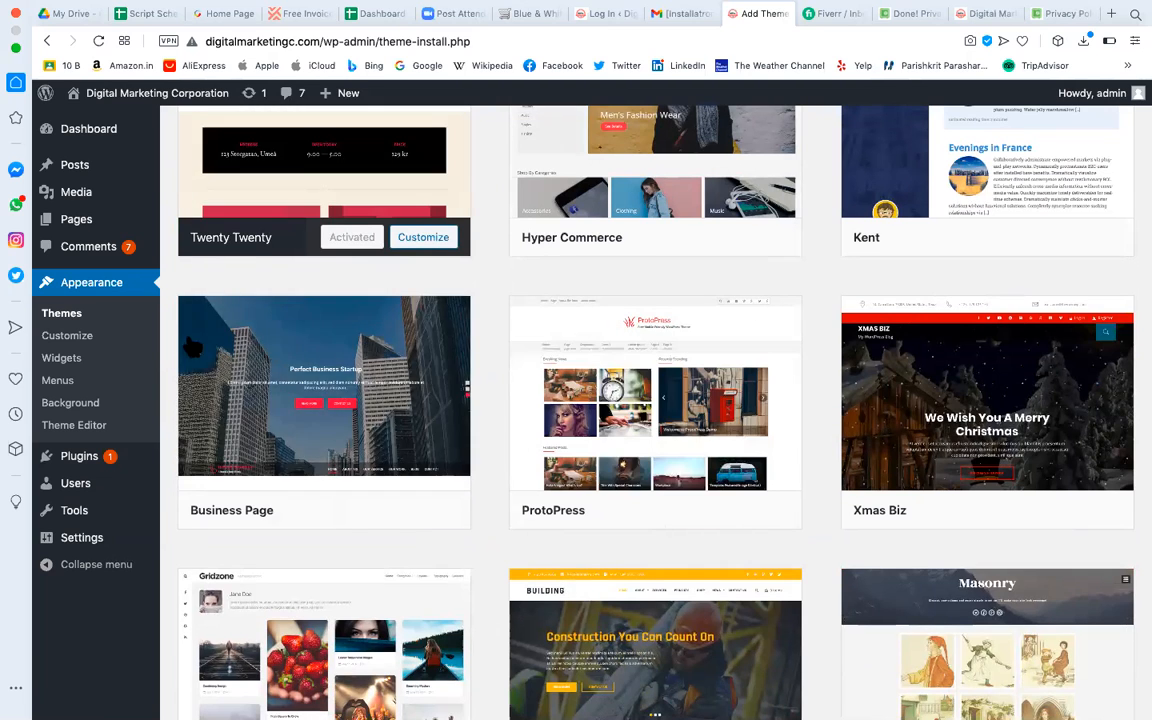
pyautogui.scroll(4, 600, 318)
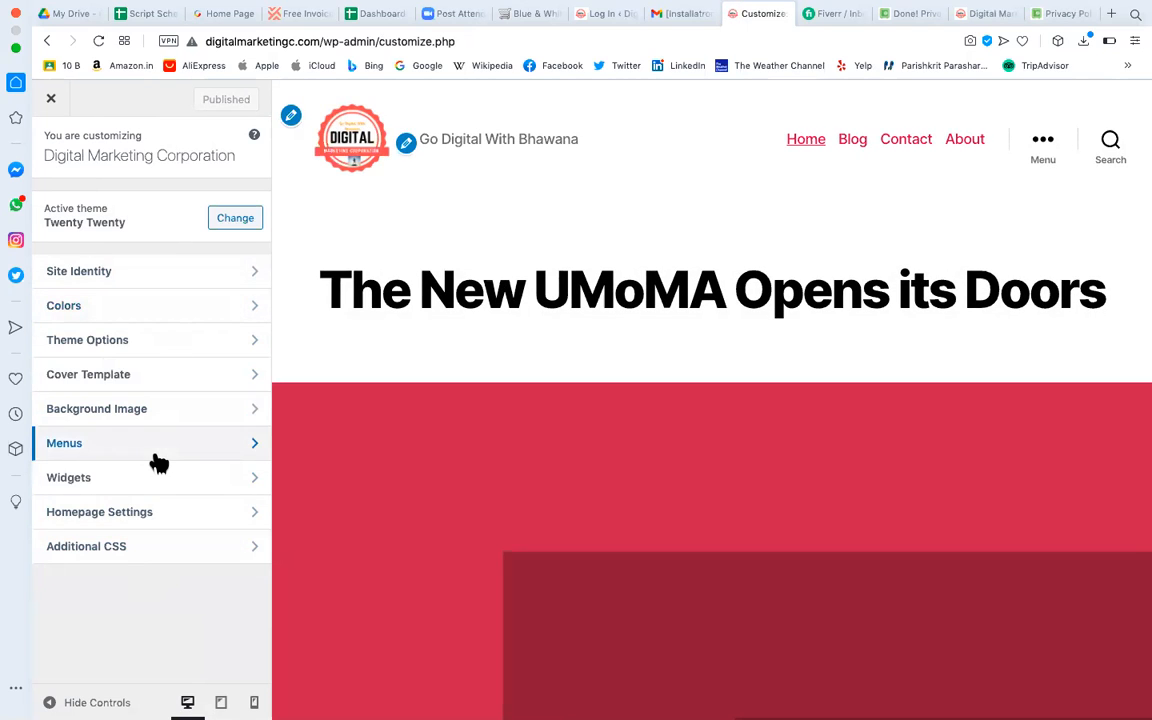
pyautogui.click(52, 103)
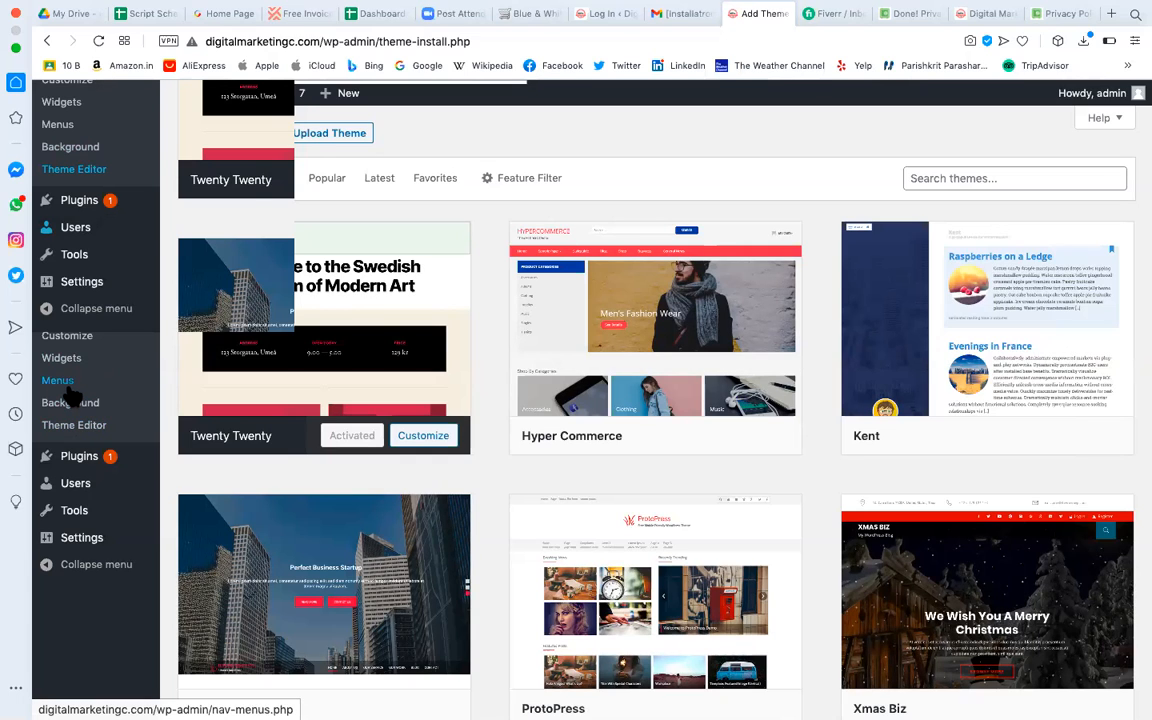
# Open the Primary menu editor, expand Pages, Posts and Custom Links, and focus the URL field.
pyautogui.click(69, 389)
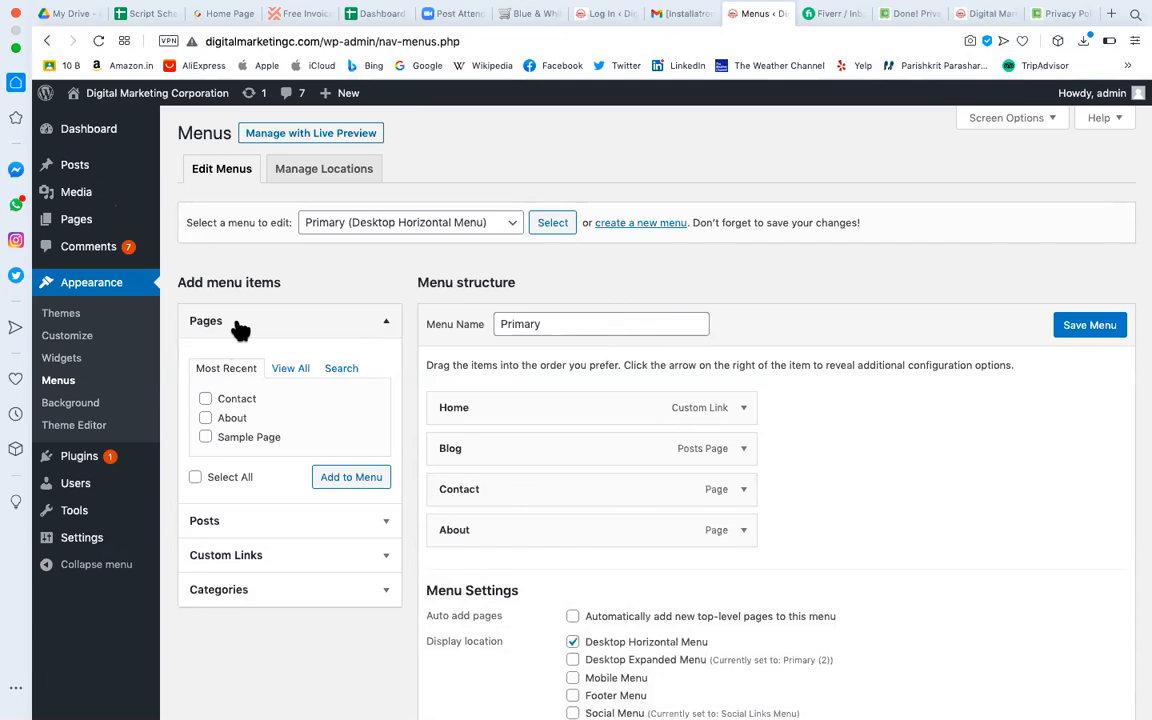
pyautogui.click(192, 328)
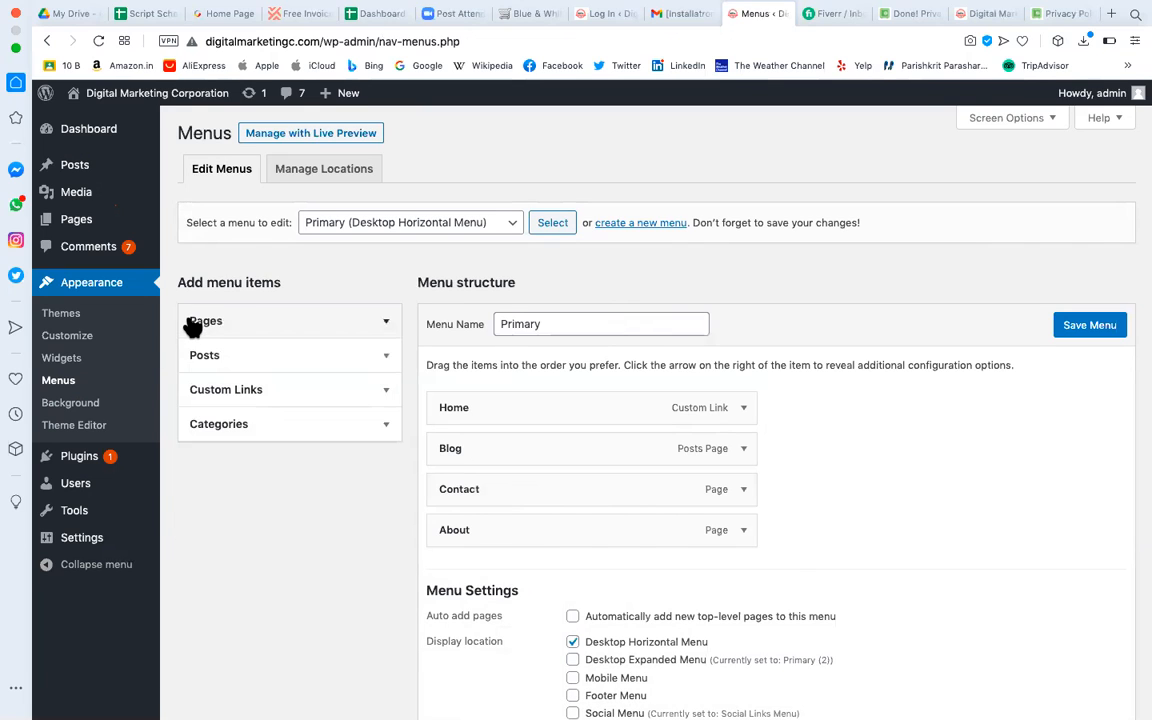
pyautogui.click(244, 327)
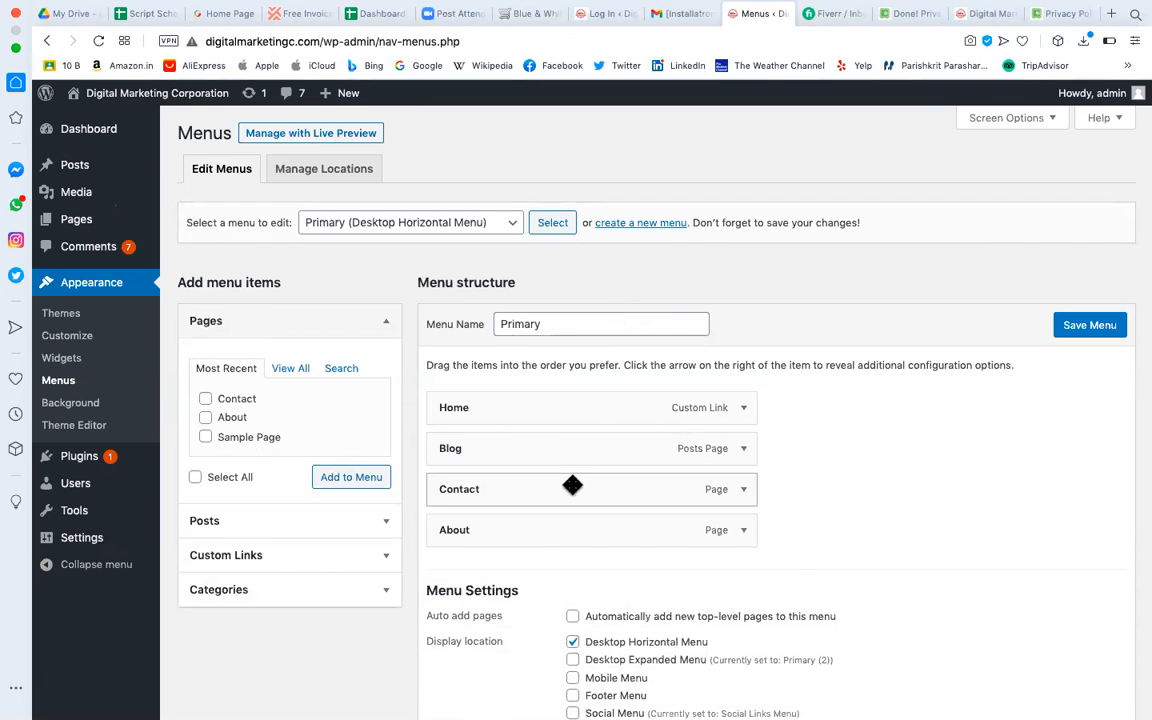
pyautogui.click(230, 523)
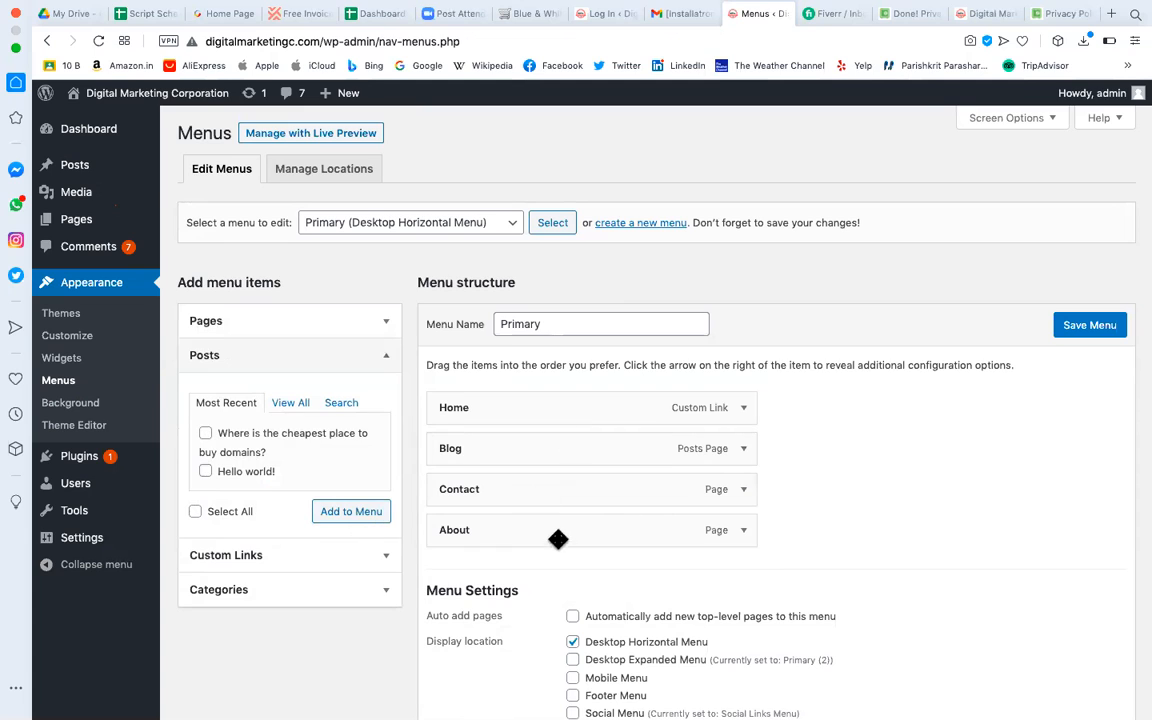
pyautogui.click(327, 556)
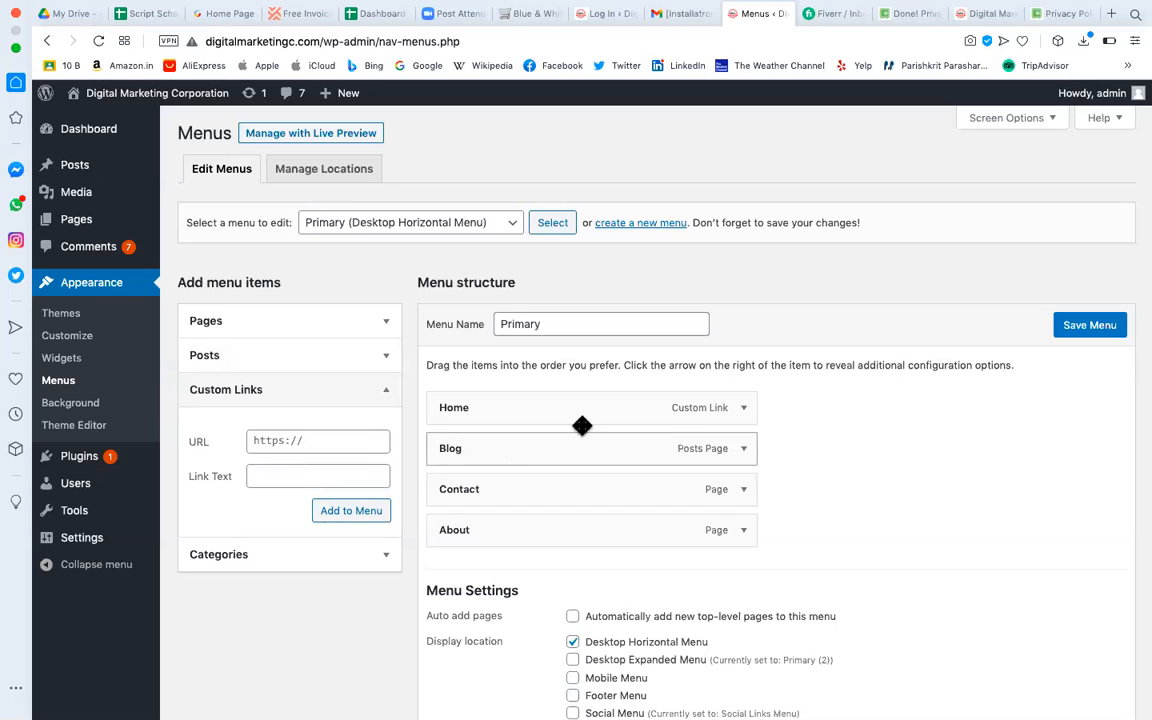
pyautogui.click(335, 441)
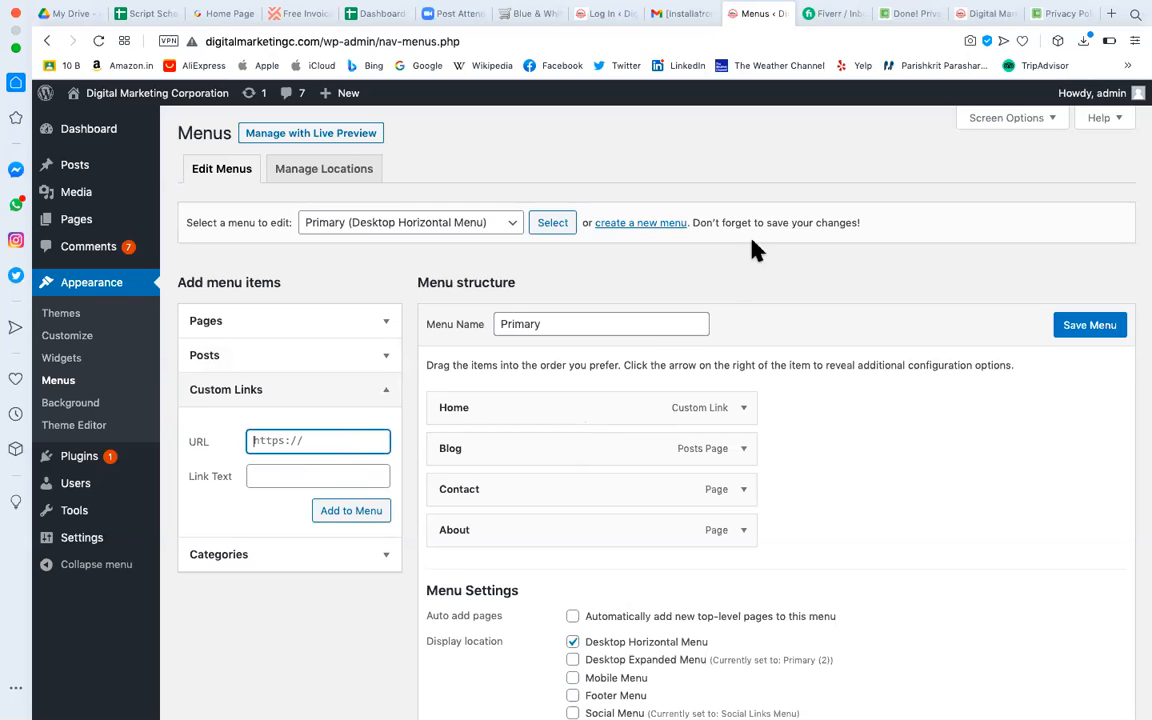
pyautogui.click(545, 15)
# Trim the V-Design address to v-design.co.in/ecom/, load it, and select the URL for copying.
pyautogui.click(285, 41)
pyautogui.moveTo(309, 41); pyautogui.dragTo(931, 54)
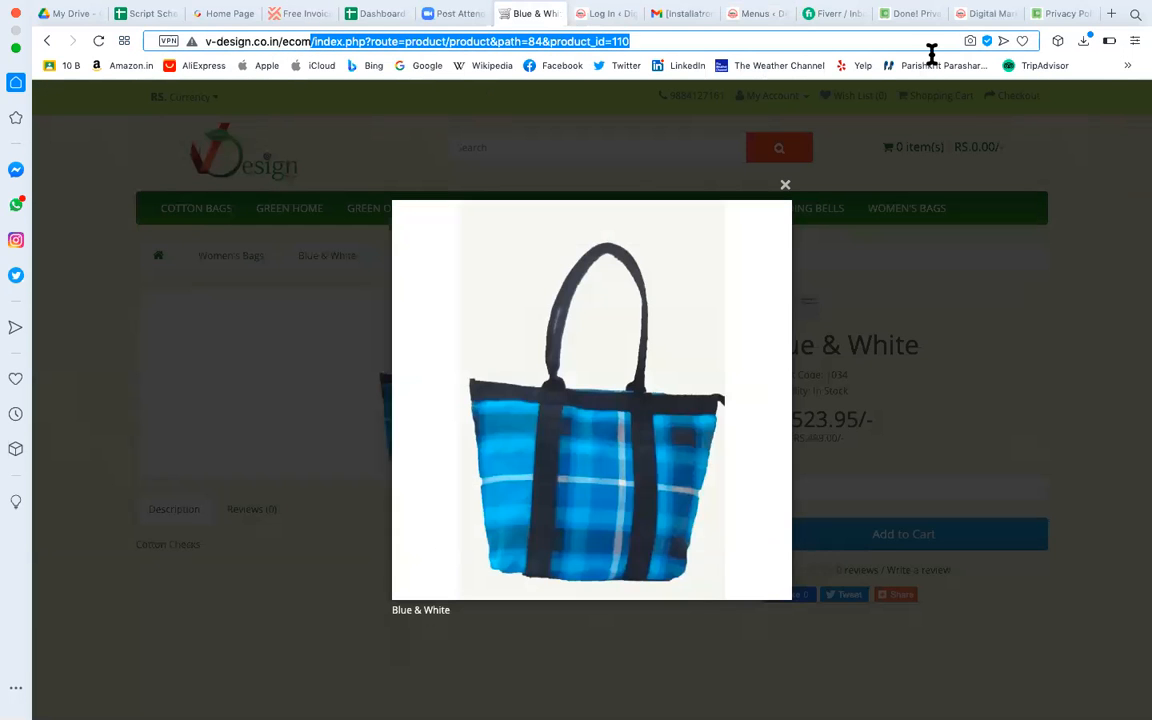
pyautogui.press('BackSpace')
pyautogui.press('Return')
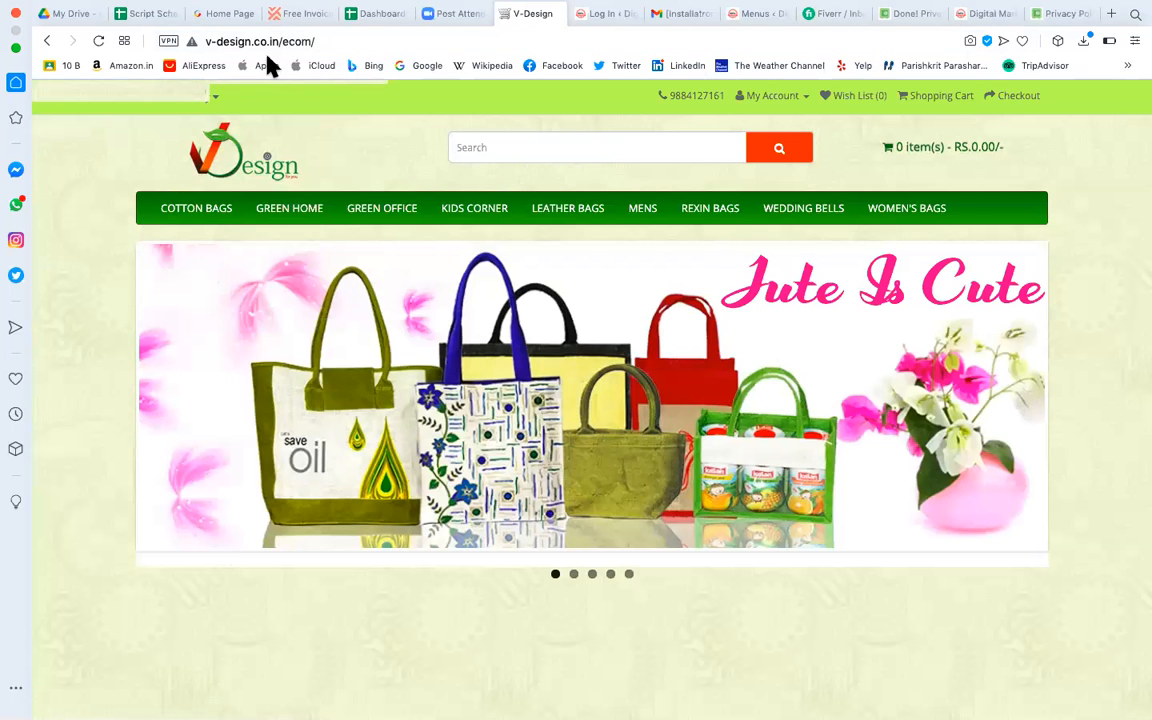
pyautogui.click(304, 41)
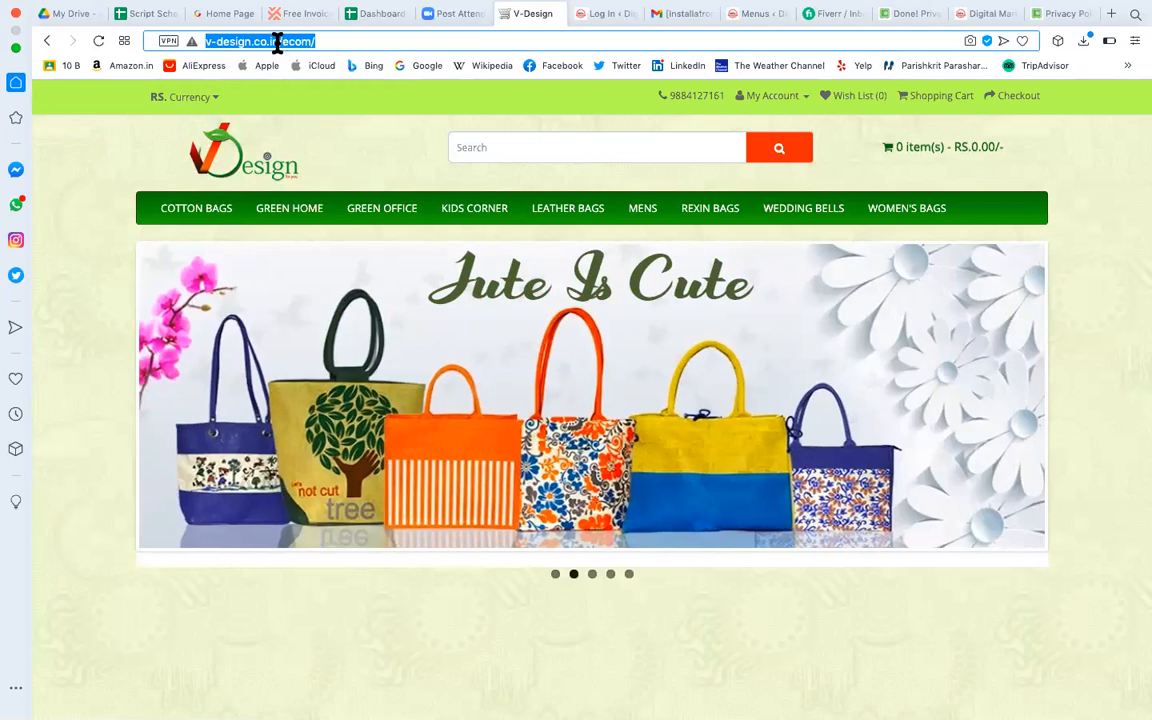
pyautogui.click(279, 42)
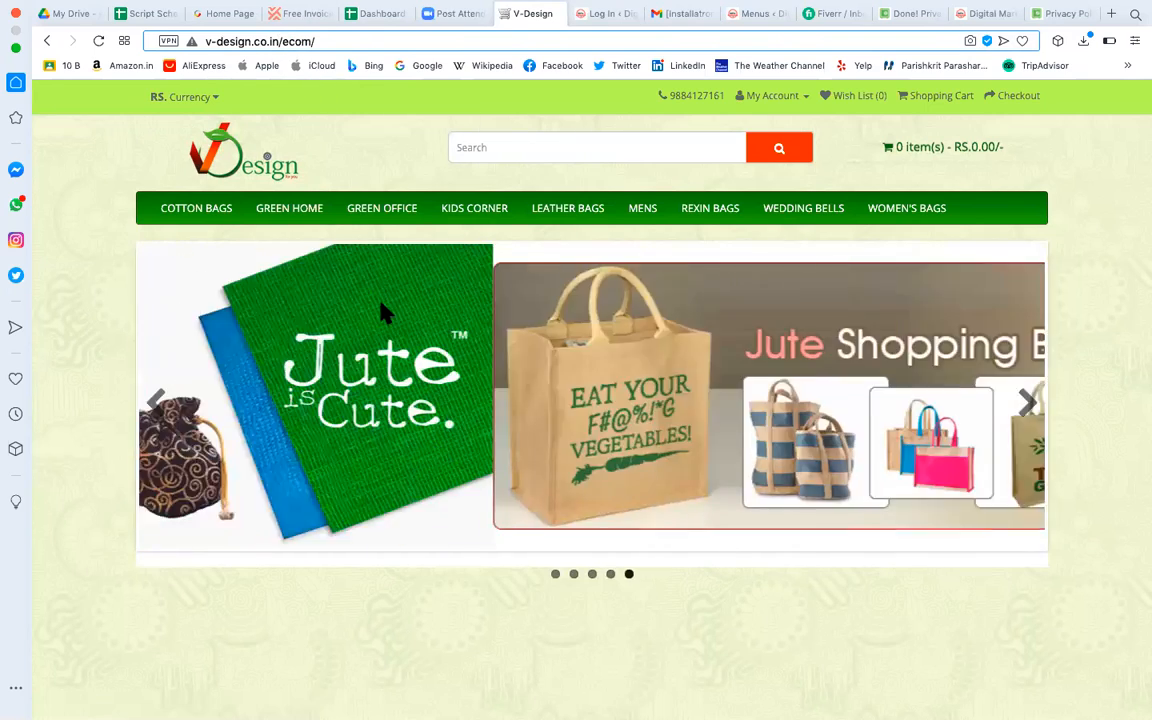
pyautogui.scroll(-2, 381, 311)
pyautogui.scroll(2, 381, 311)
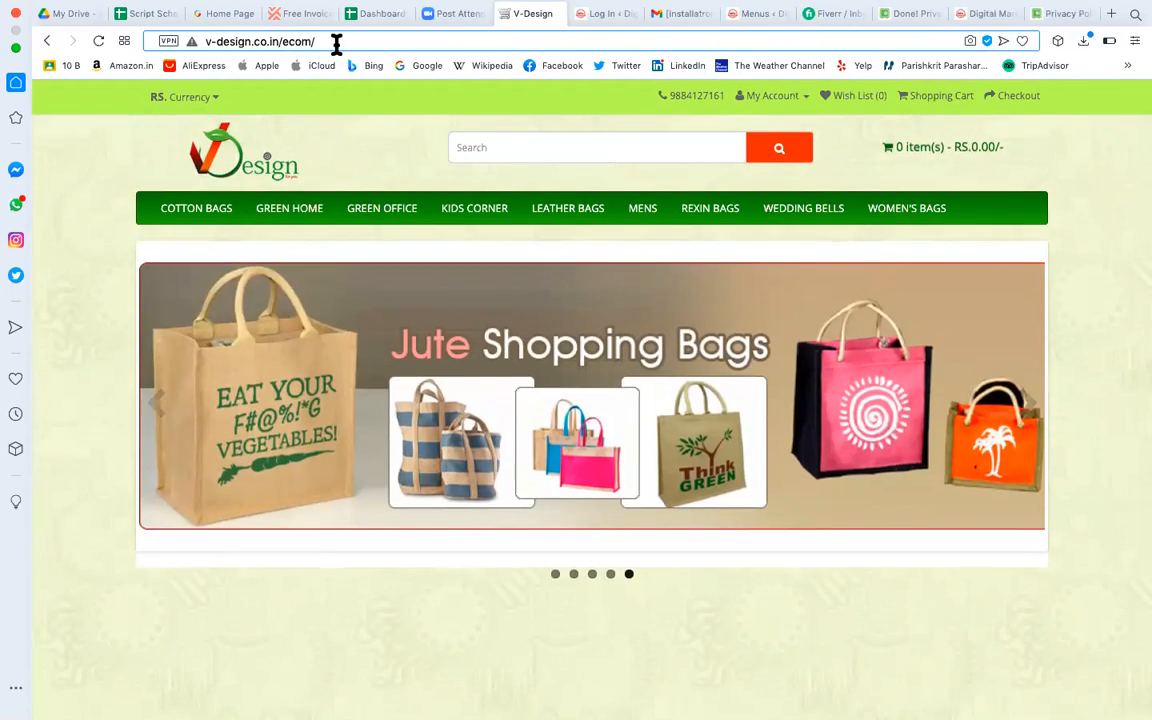
pyautogui.click(336, 44)
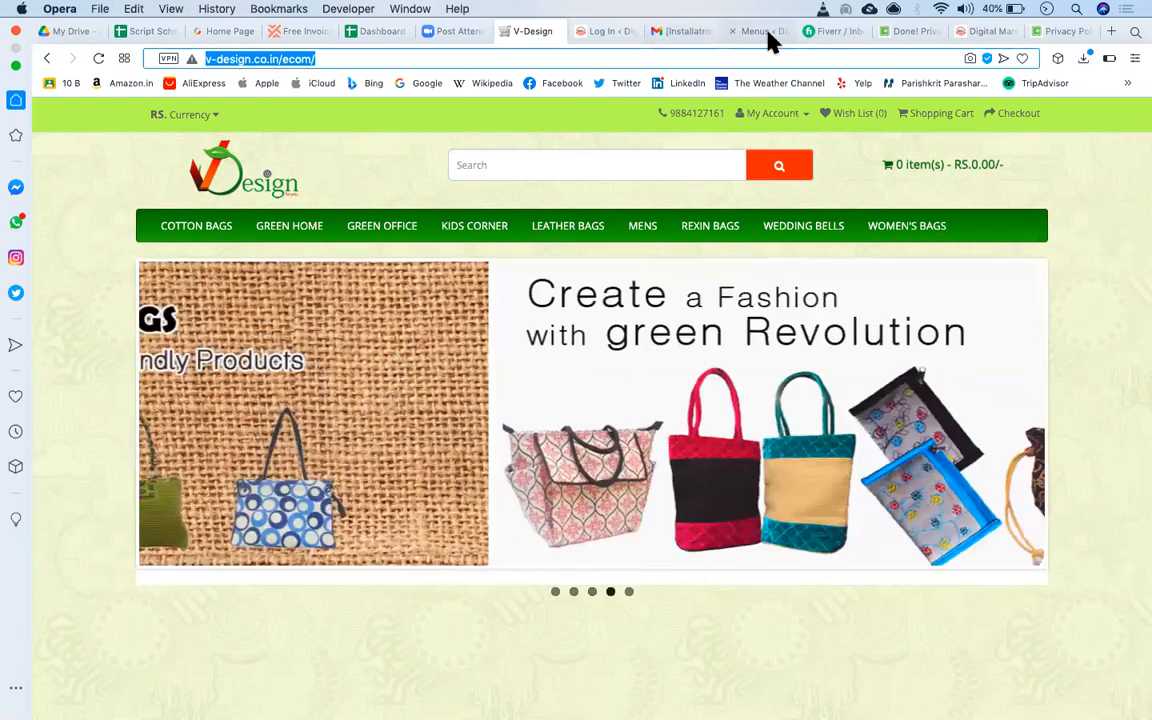
pyautogui.click(764, 32)
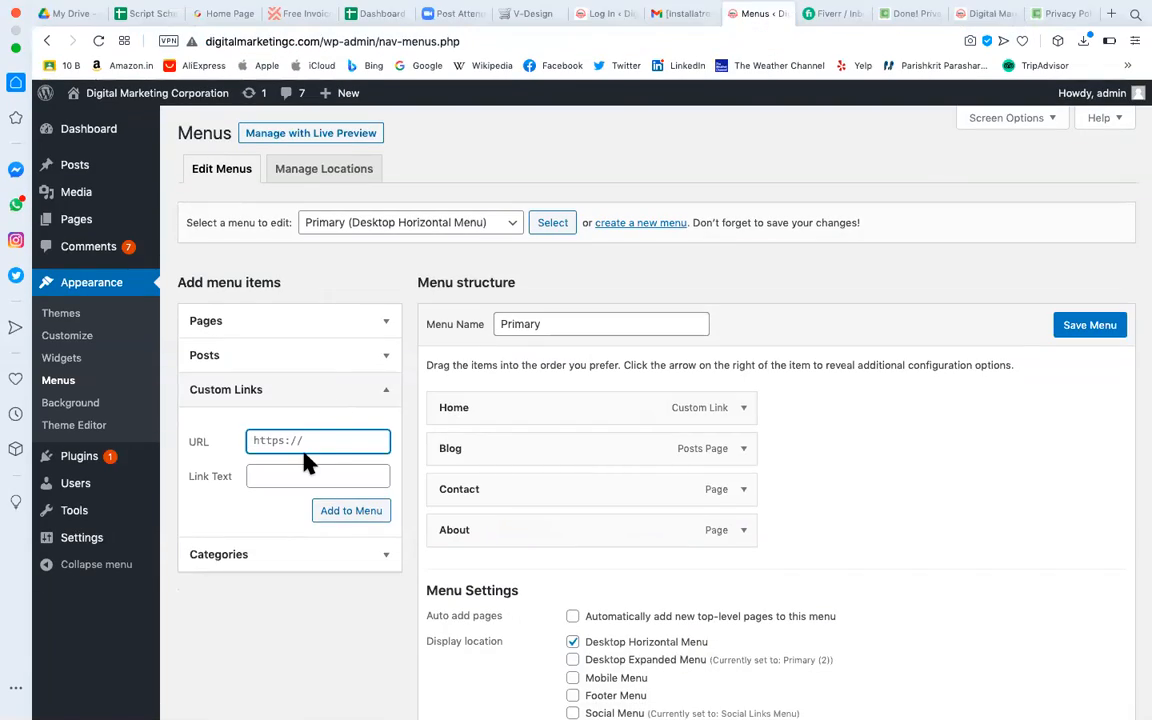
# Add a 'Buy Bags' custom link to the V-Design shop URL and drag it right below Home.
pyautogui.press('super+v')
pyautogui.press('Up')
pyautogui.click(357, 466)
pyautogui.write('B')
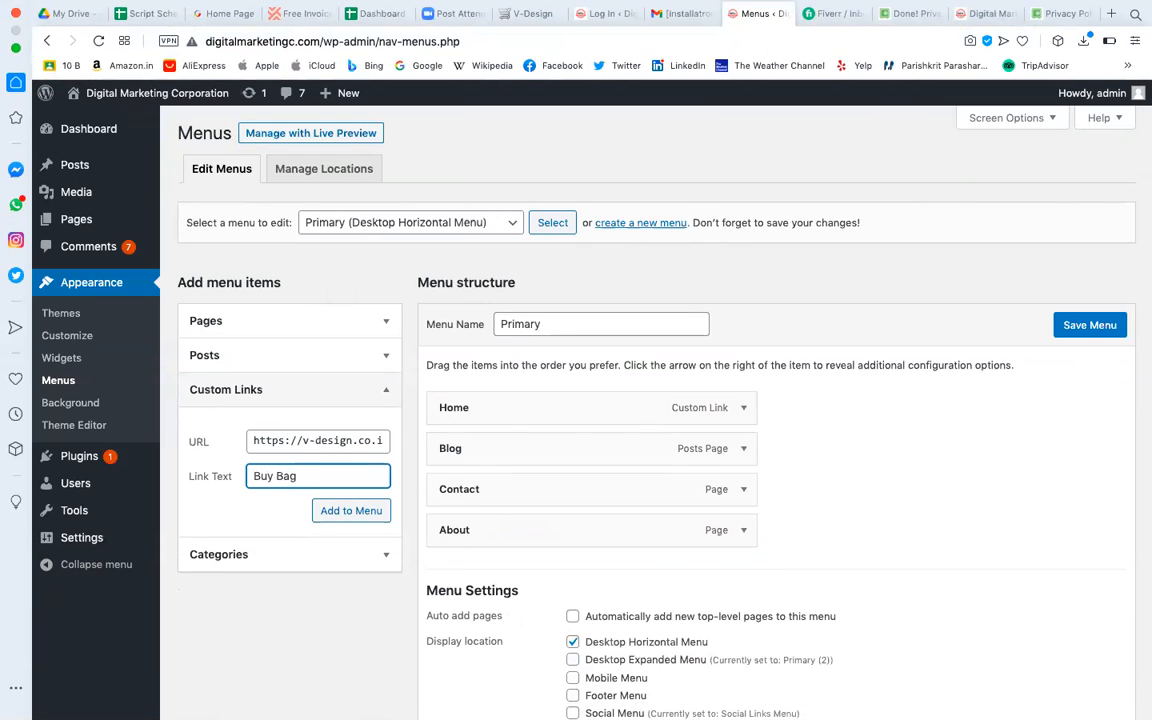
pyautogui.click(377, 513)
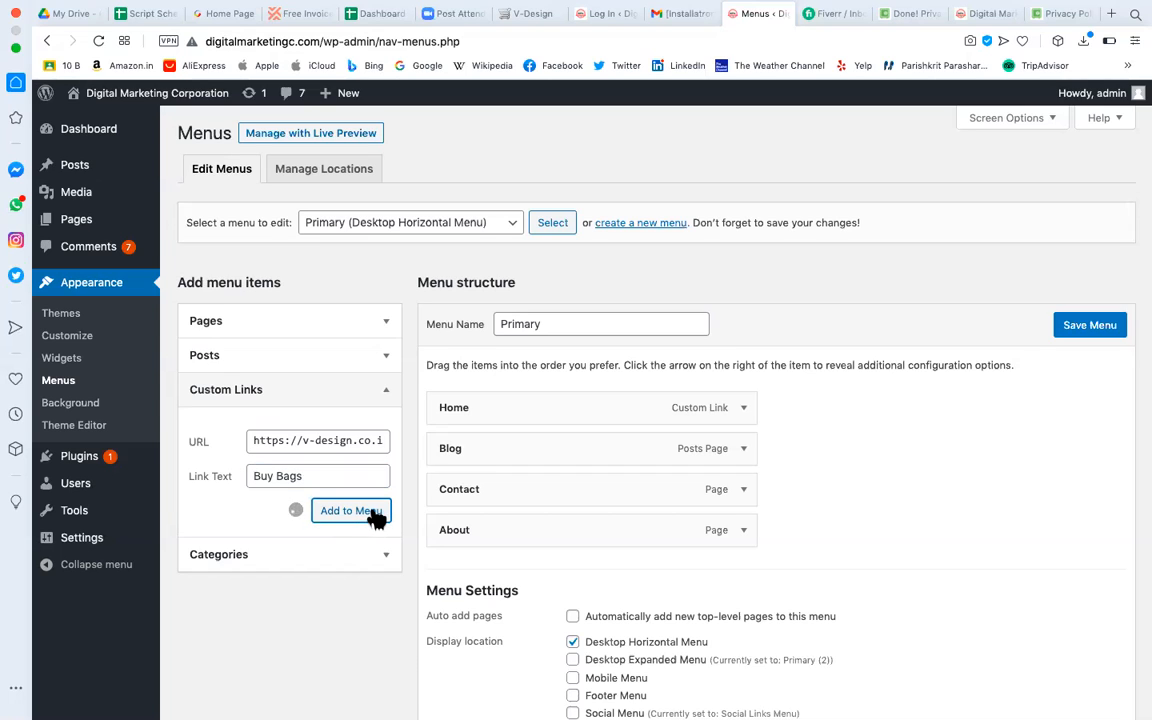
pyautogui.moveTo(480, 571); pyautogui.dragTo(480, 450)
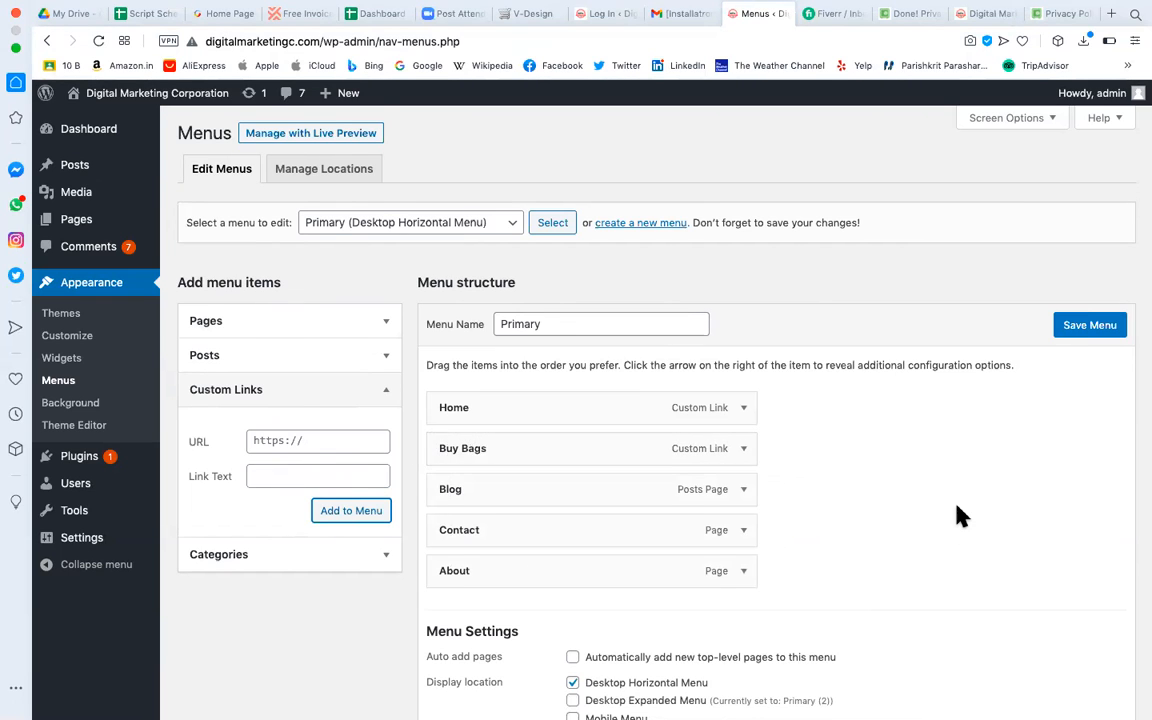
pyautogui.scroll(-3, 957, 515)
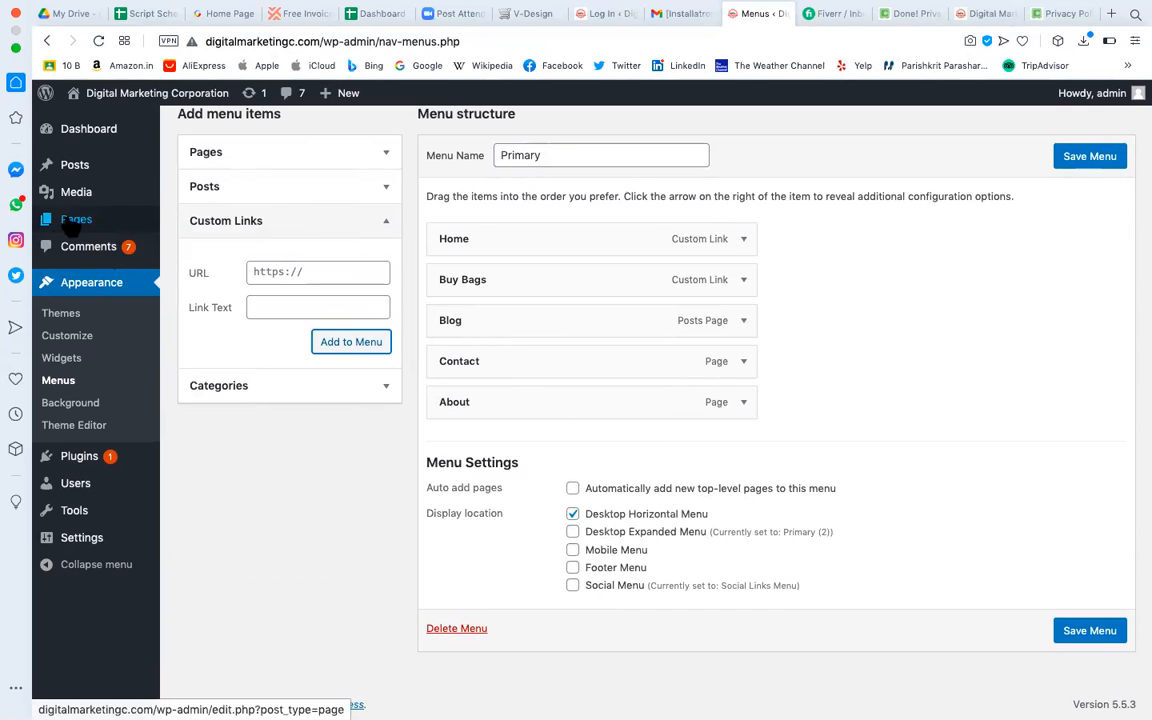
pyautogui.moveTo(92, 227)
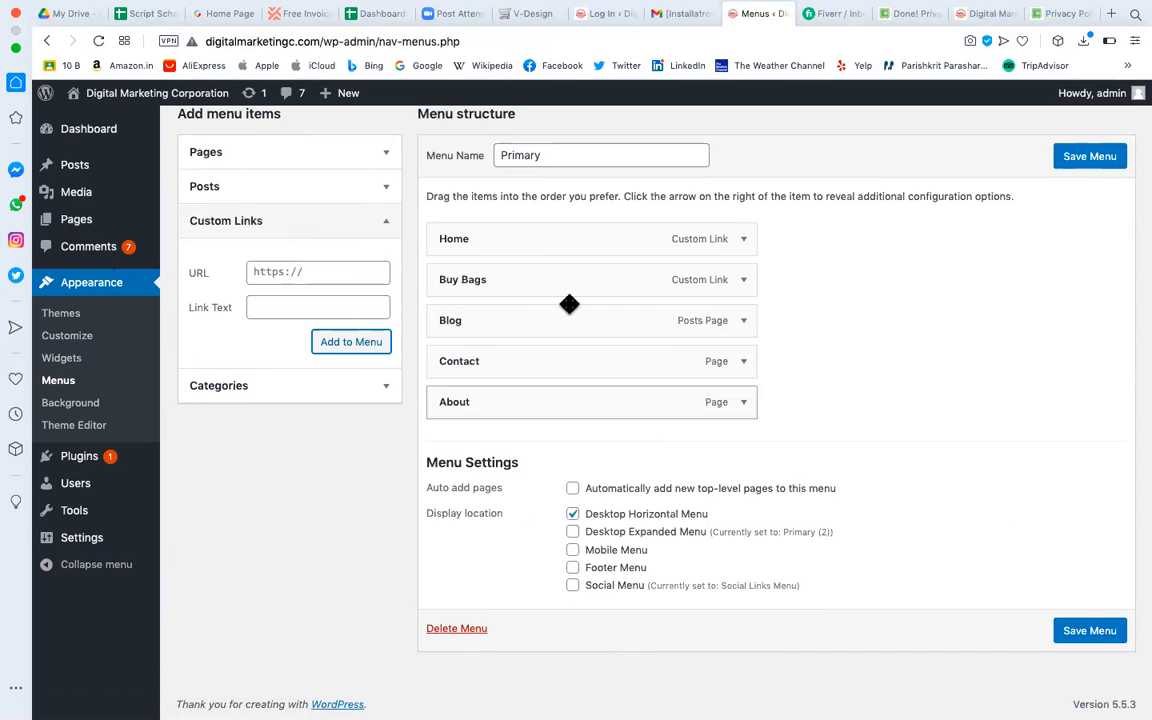
# Tick the Desktop Horizontal, Desktop Expanded and Mobile locations and save the Primary menu.
pyautogui.click(572, 514)
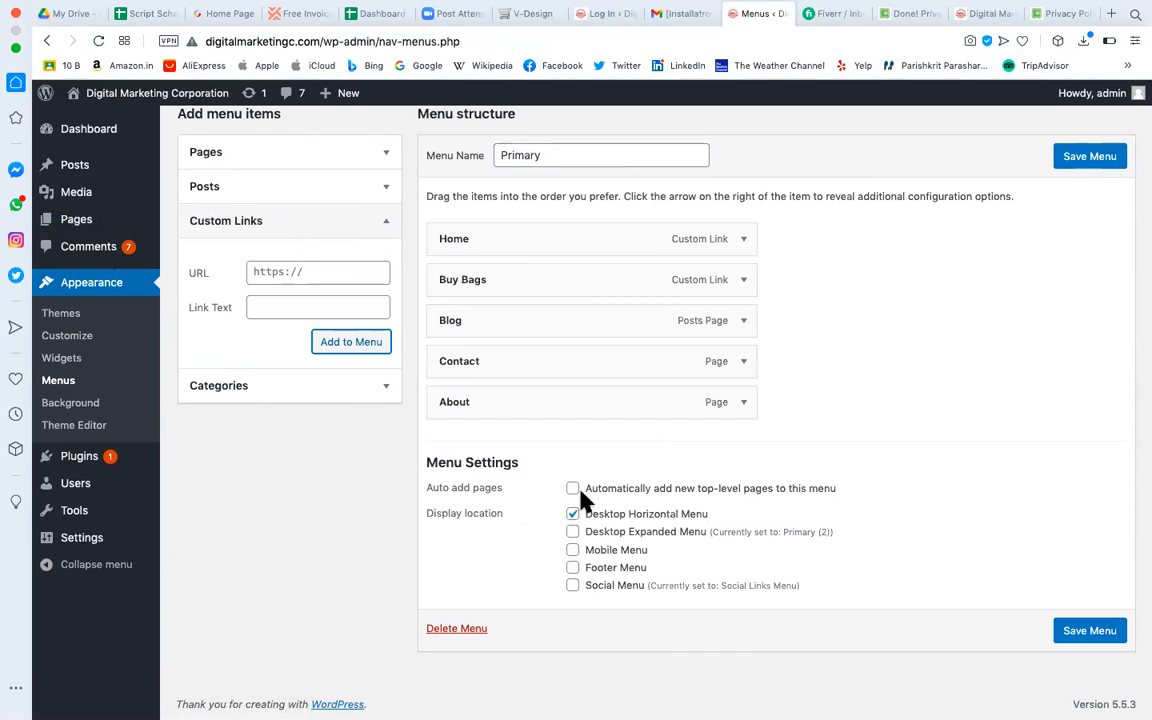
pyautogui.click(572, 533)
pyautogui.click(572, 550)
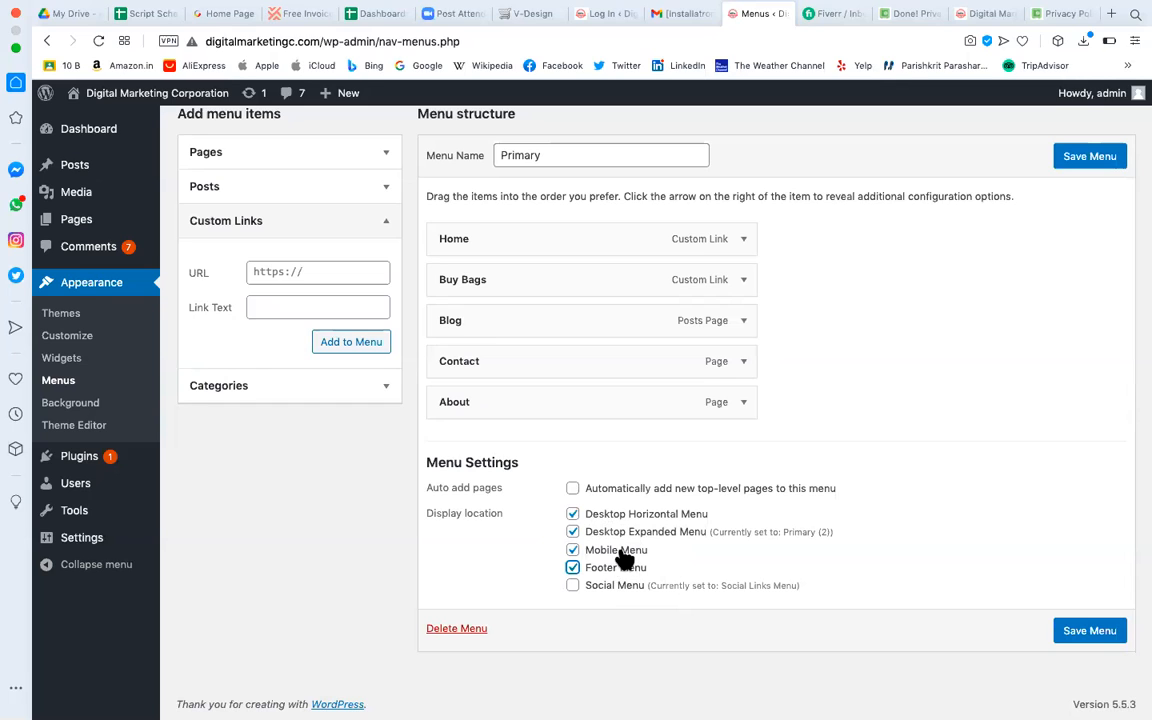
pyautogui.click(1105, 638)
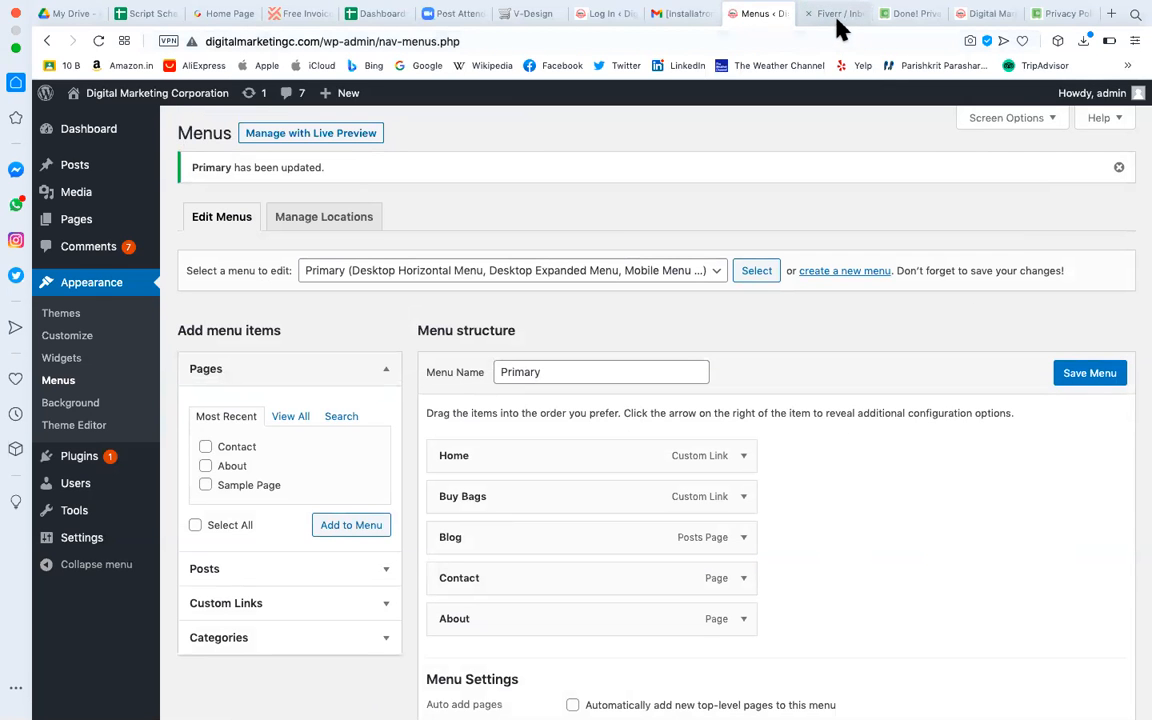
pyautogui.click(840, 14)
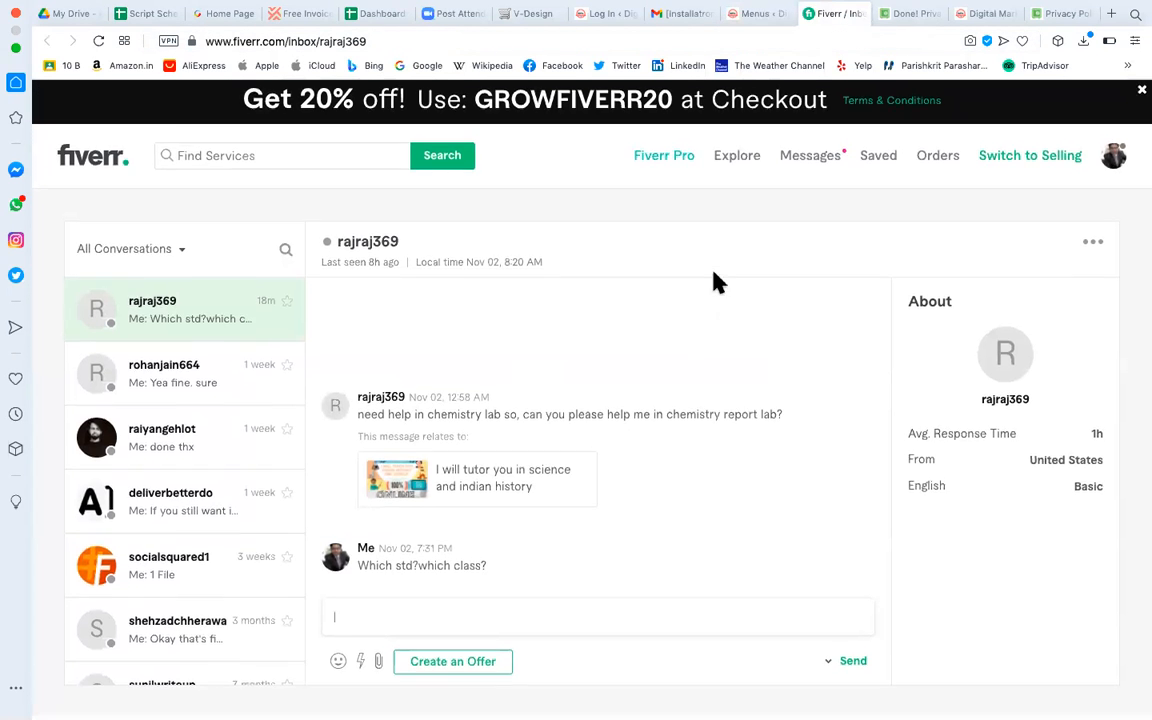
# Check that the live site's Buy Bags header link opens the V-Design store, then return to Menus.
pyautogui.click(884, 15)
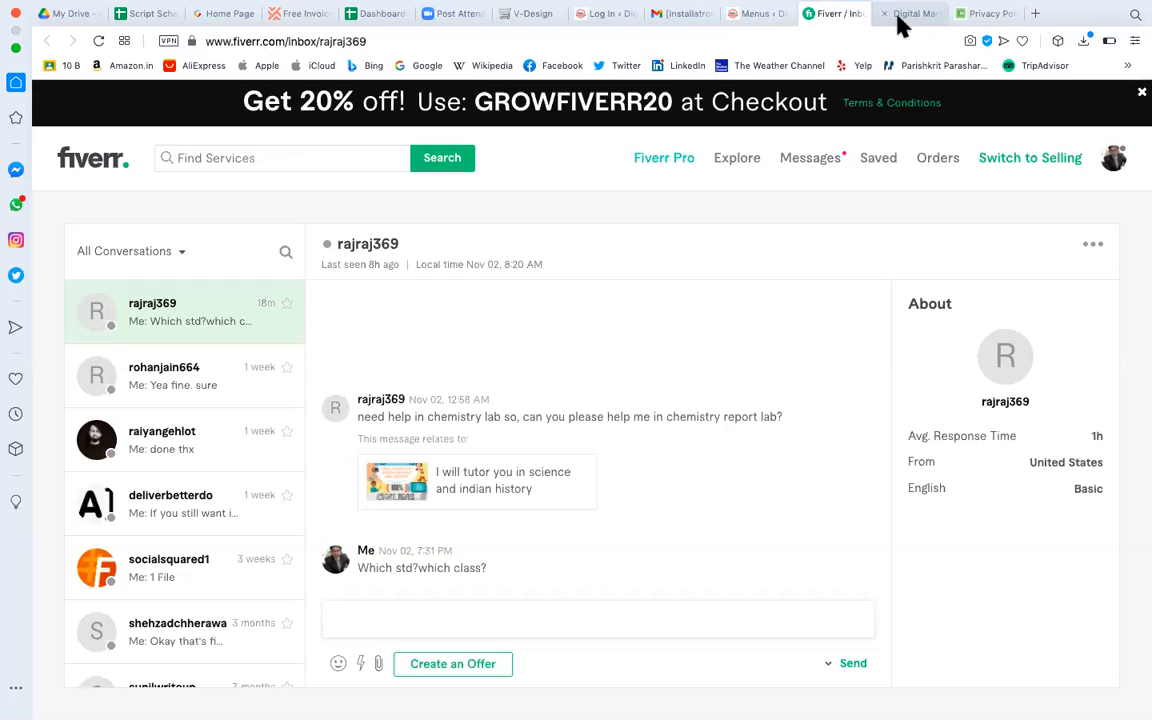
pyautogui.click(903, 16)
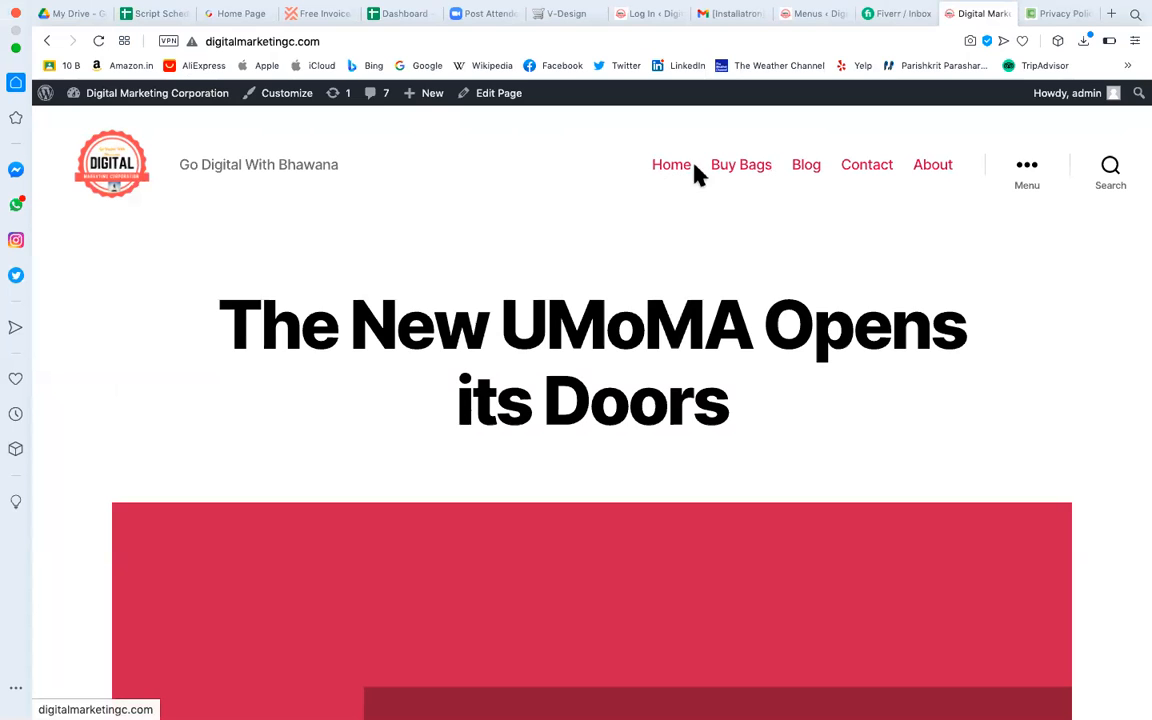
pyautogui.click(745, 168)
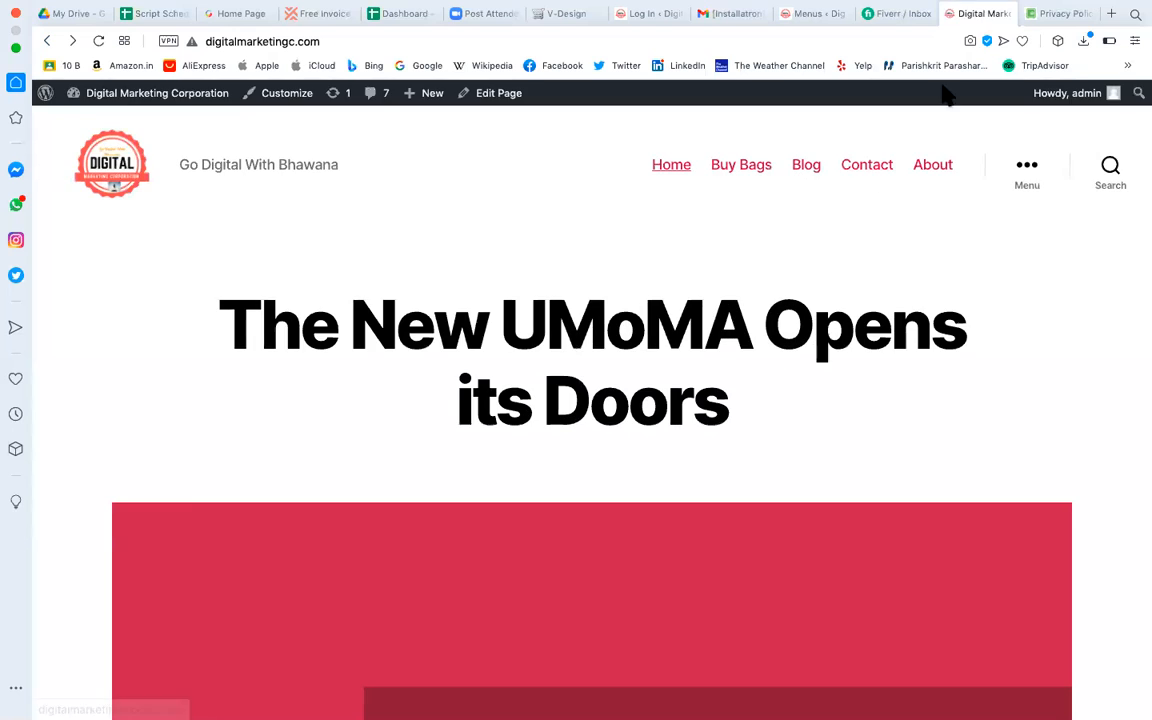
pyautogui.moveTo(808, 3)
pyautogui.click(811, 32)
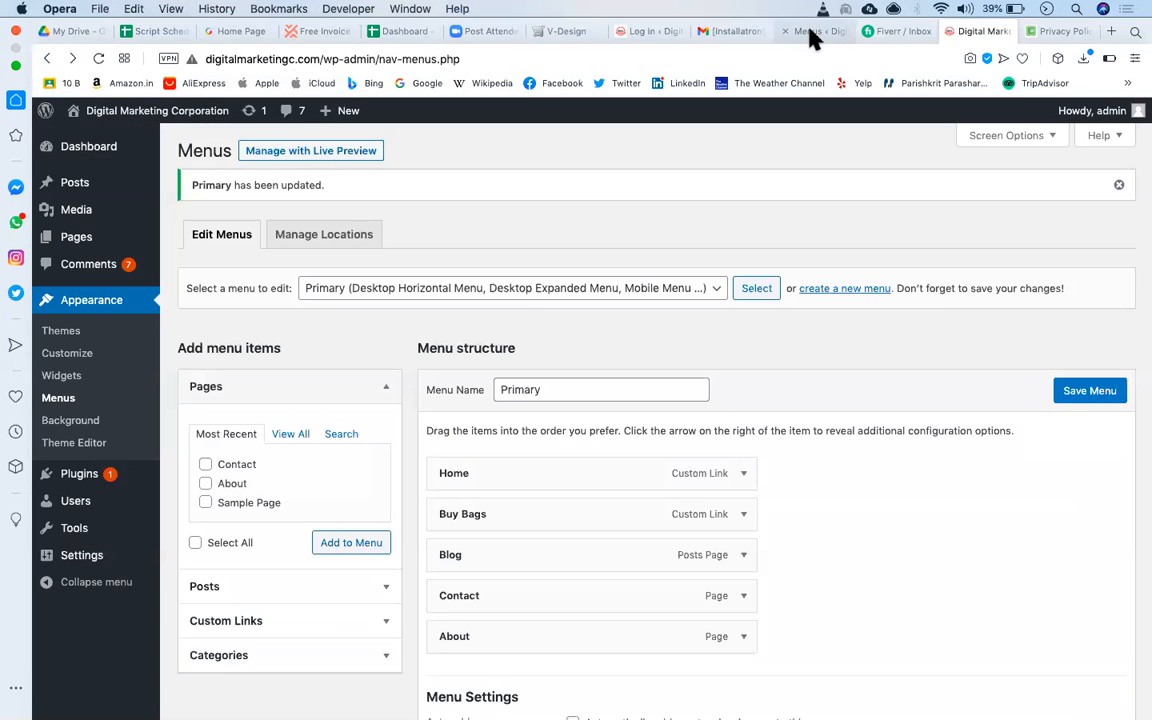
# Add the Privacy Policy page to the Primary menu from the full pages list.
pyautogui.click(291, 417)
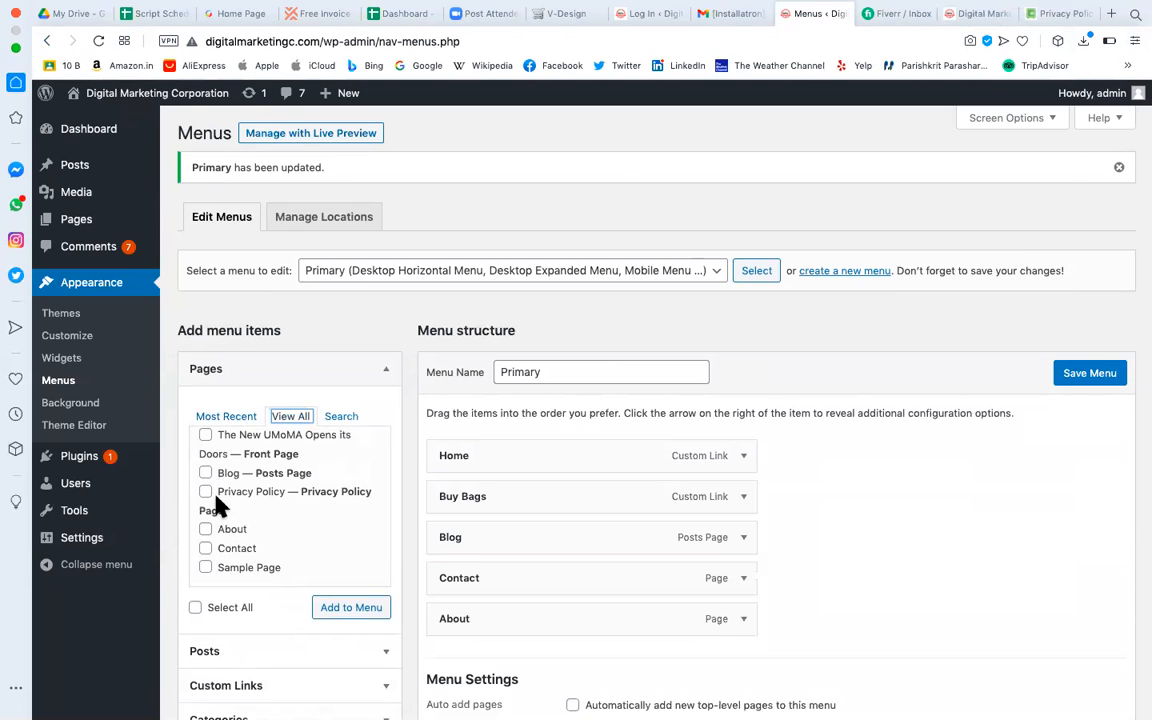
pyautogui.click(205, 492)
pyautogui.scroll(-3, 583, 489)
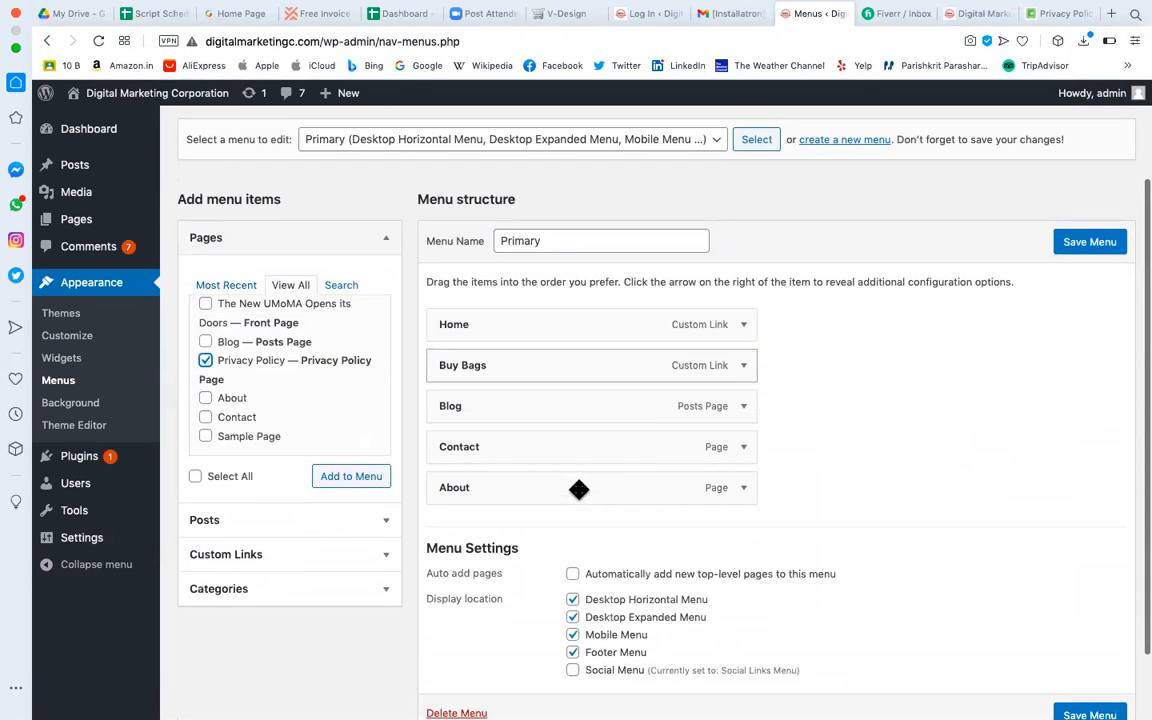
pyautogui.click(382, 480)
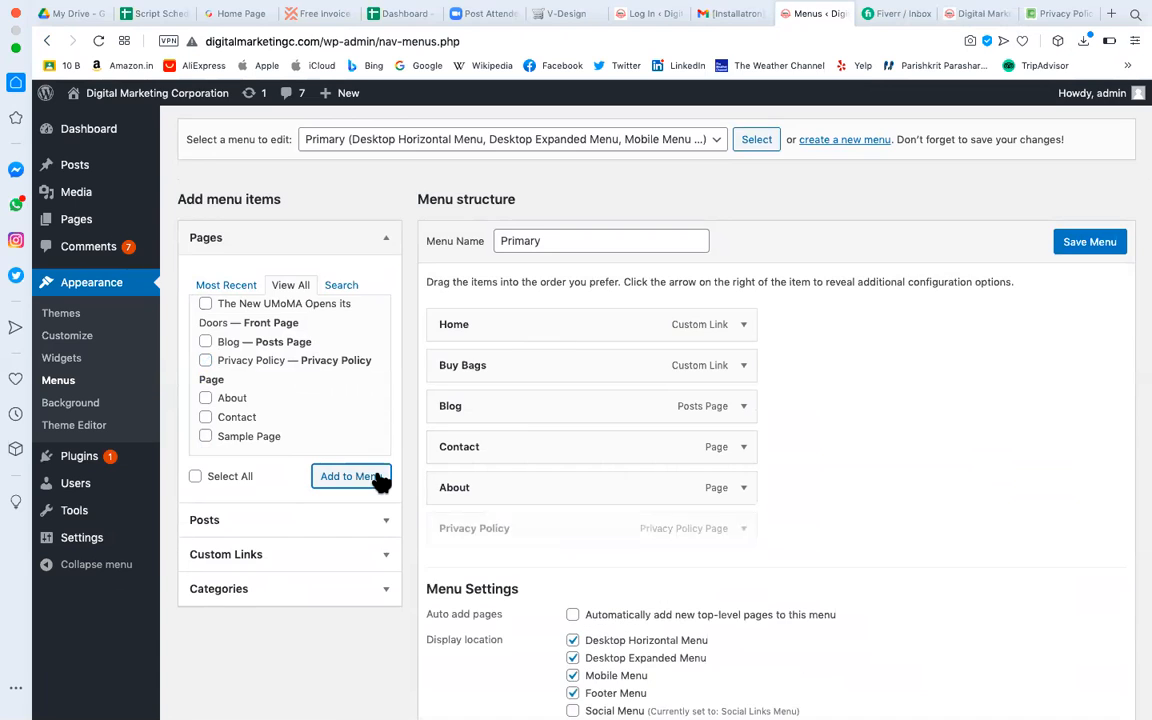
# Nest Privacy Policy under About and Contact under Privacy Policy, then save the menu.
pyautogui.moveTo(466, 528); pyautogui.dragTo(490, 526)
pyautogui.moveTo(492, 446); pyautogui.dragTo(519, 483)
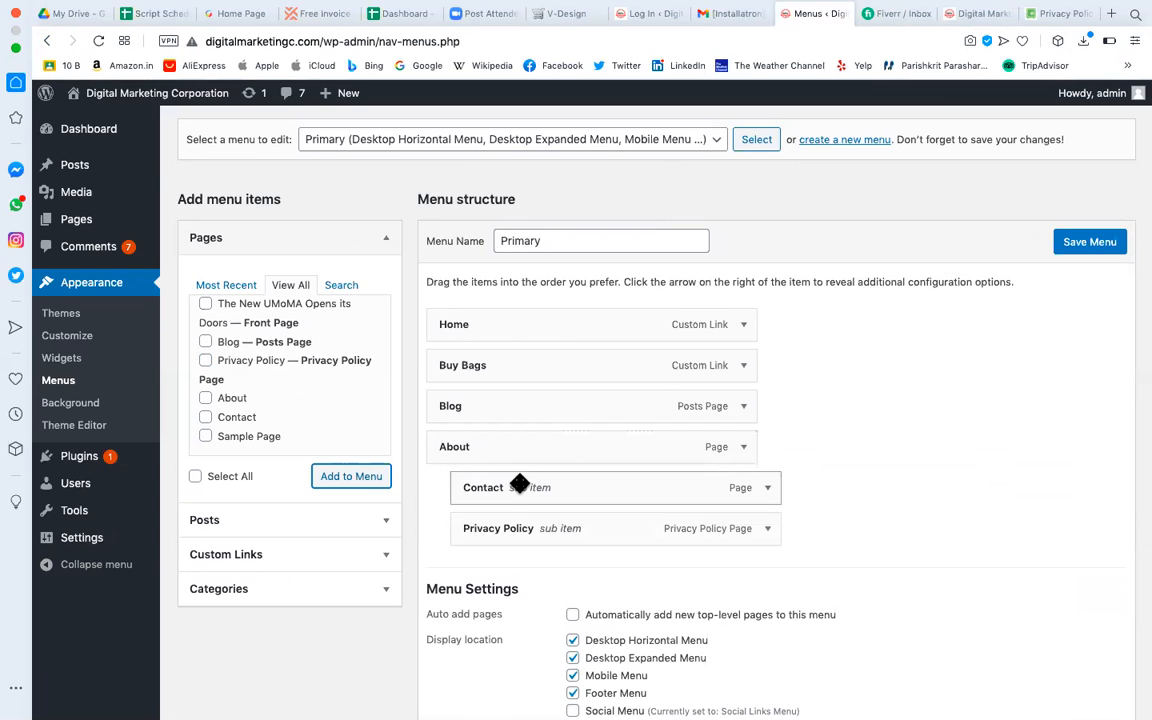
pyautogui.moveTo(514, 487); pyautogui.dragTo(492, 538)
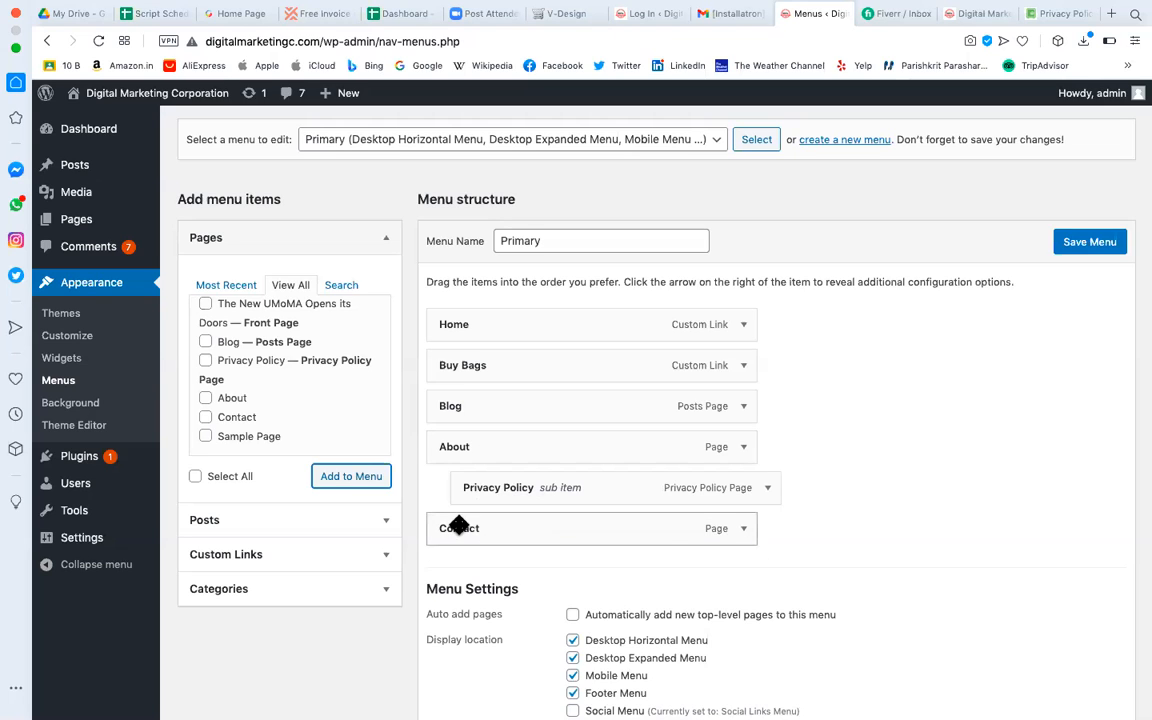
pyautogui.moveTo(473, 528); pyautogui.dragTo(543, 521)
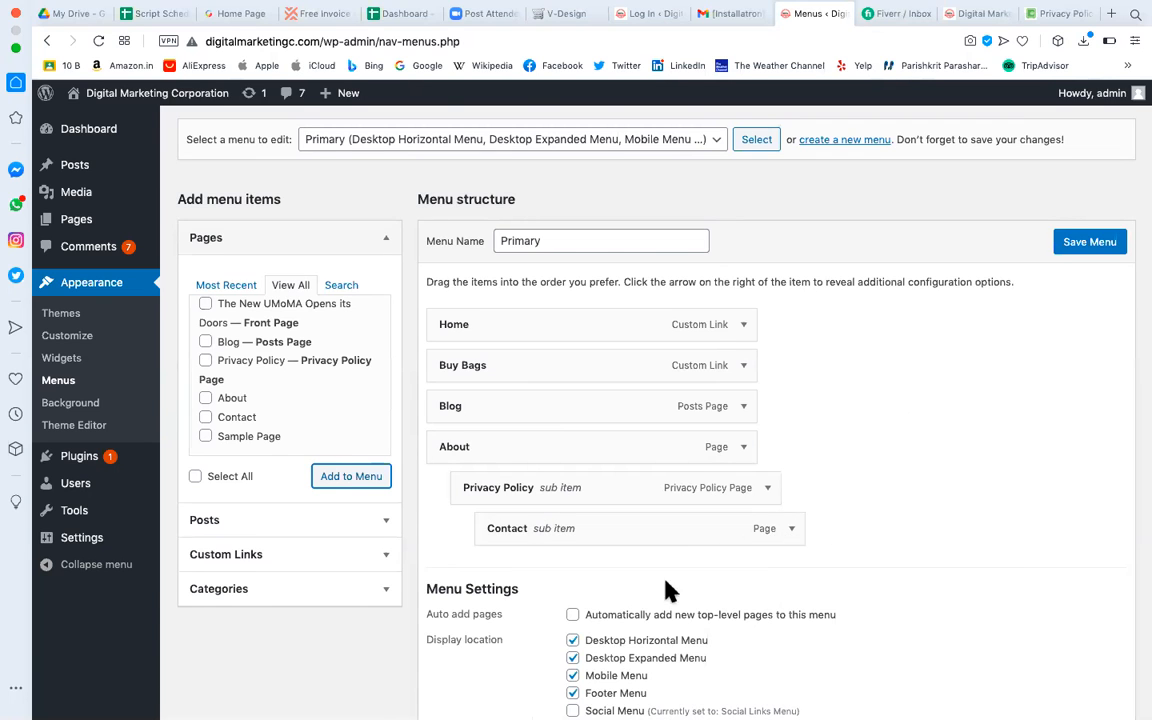
pyautogui.scroll(-3, 597, 591)
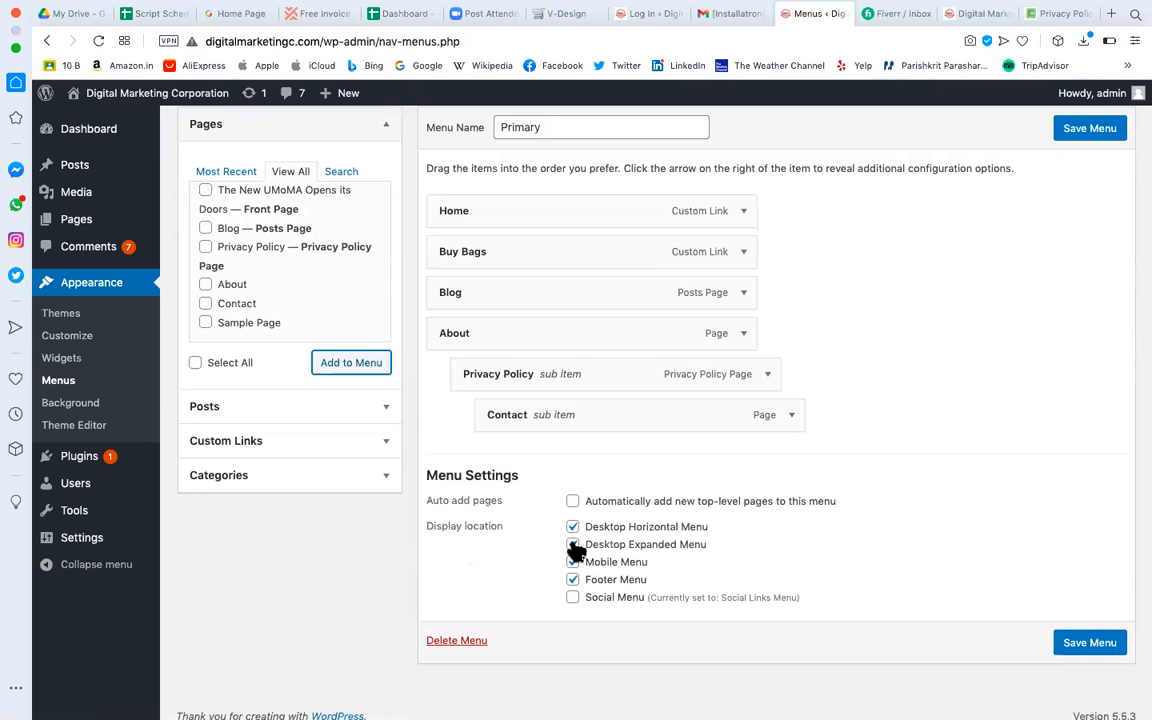
pyautogui.click(1115, 648)
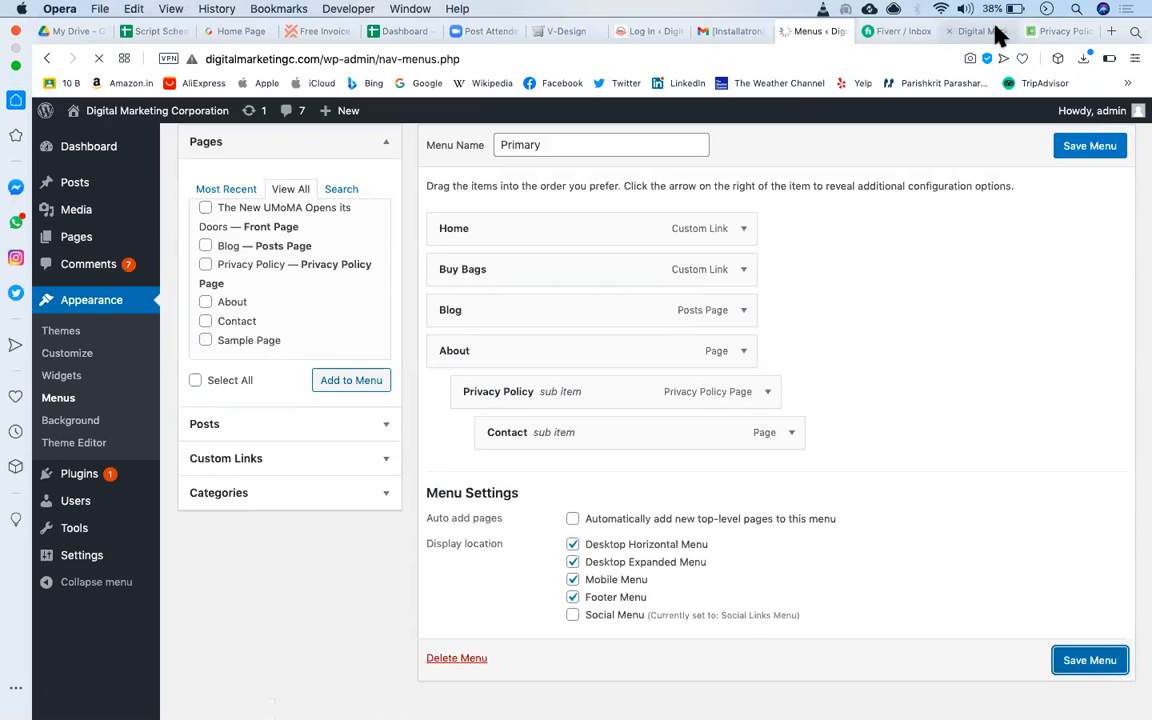
pyautogui.click(962, 32)
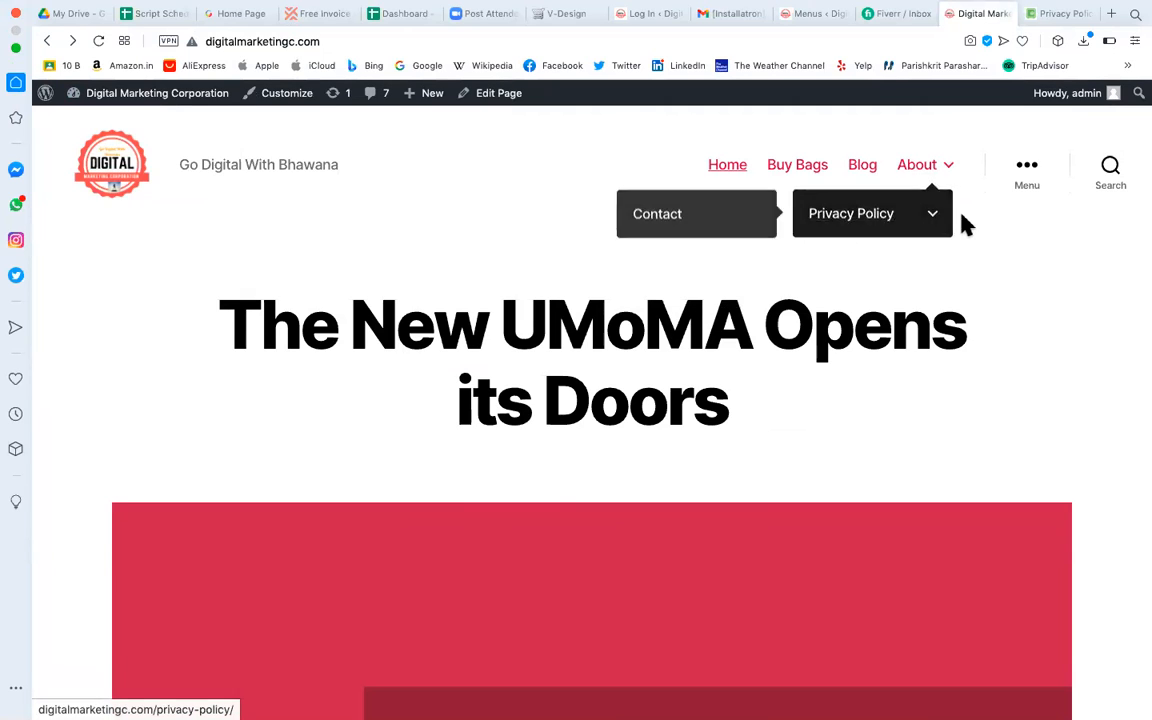
# Open Privacy Policy from the live site's About submenu and scroll through the page.
pyautogui.moveTo(940, 168)
pyautogui.moveTo(850, 212)
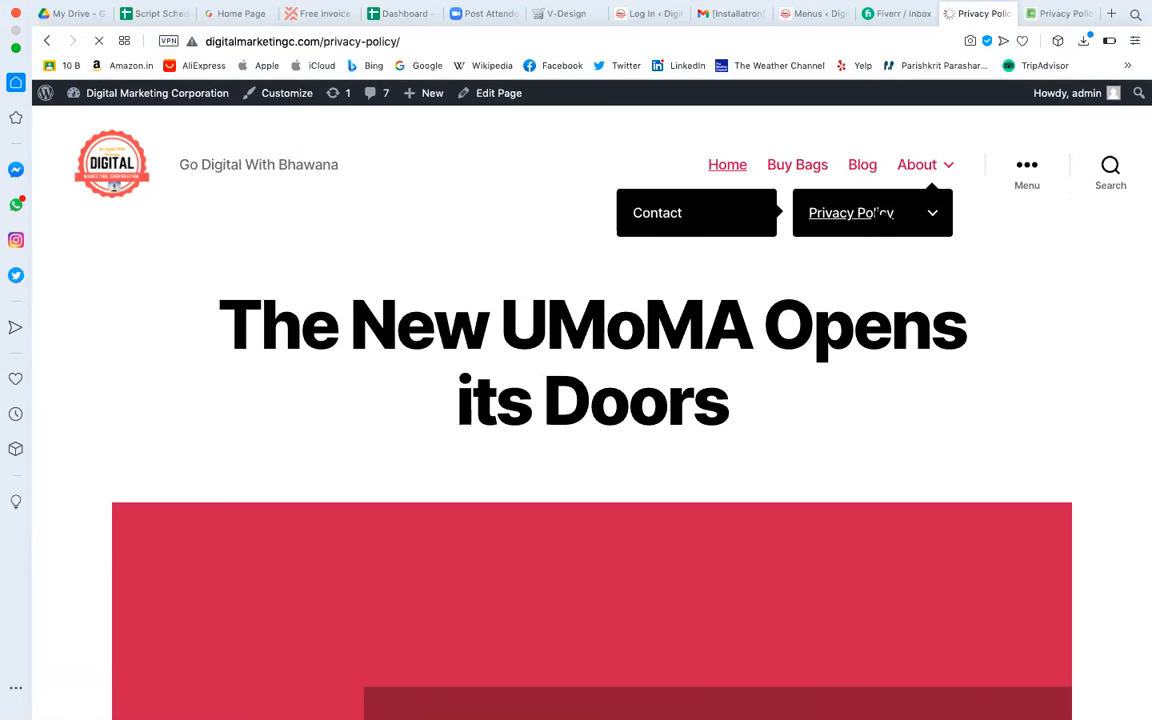
pyautogui.scroll(-6, 676, 330)
pyautogui.scroll(-20, 676, 342)
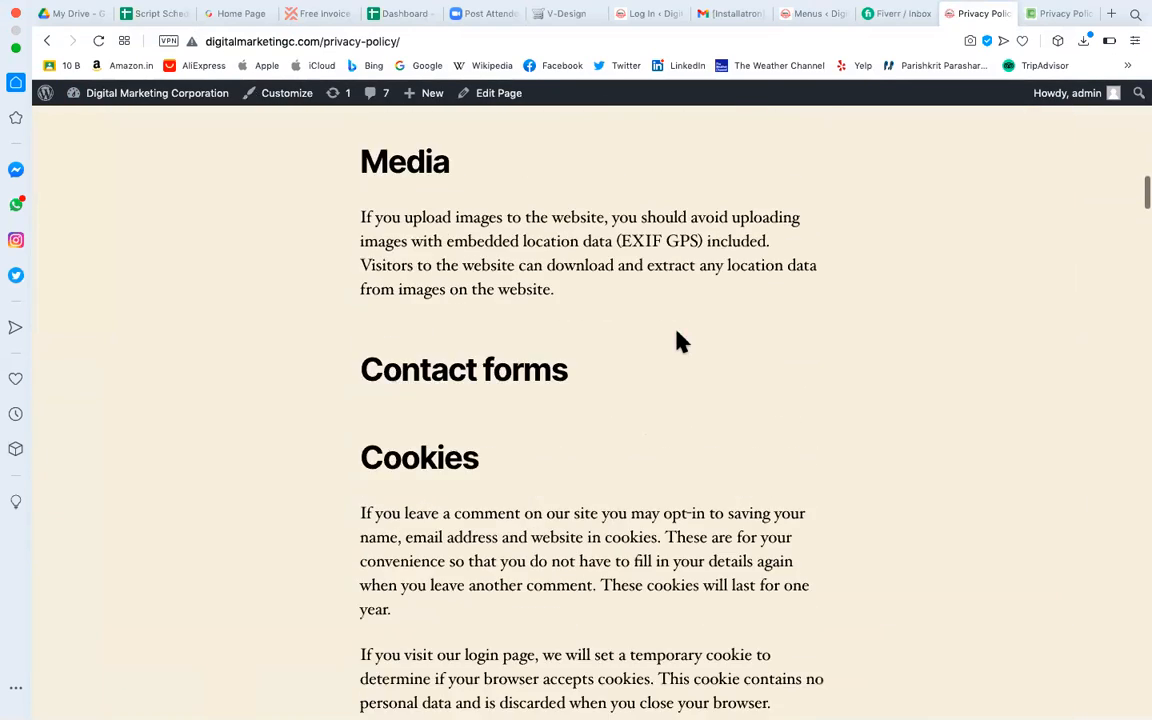
pyautogui.scroll(-10, 676, 342)
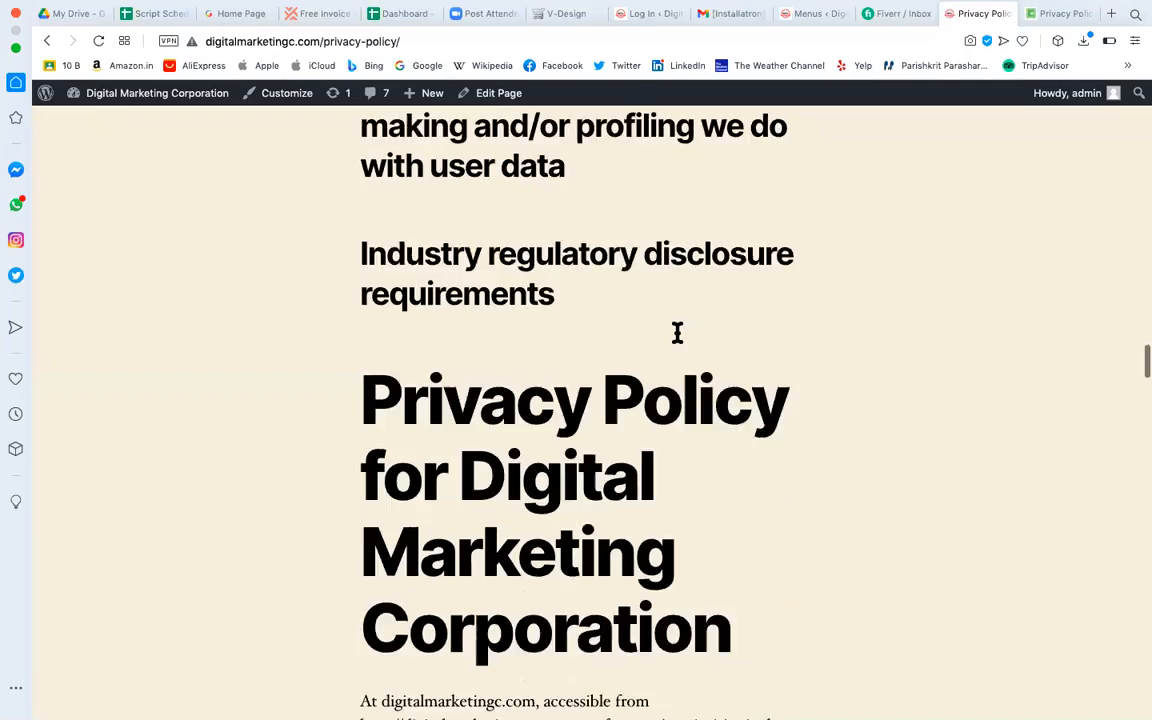
pyautogui.scroll(-3, 677, 342)
pyautogui.scroll(8, 491, 239)
pyautogui.moveTo(363, 180); pyautogui.dragTo(761, 705)
pyautogui.scroll(20, 760, 487)
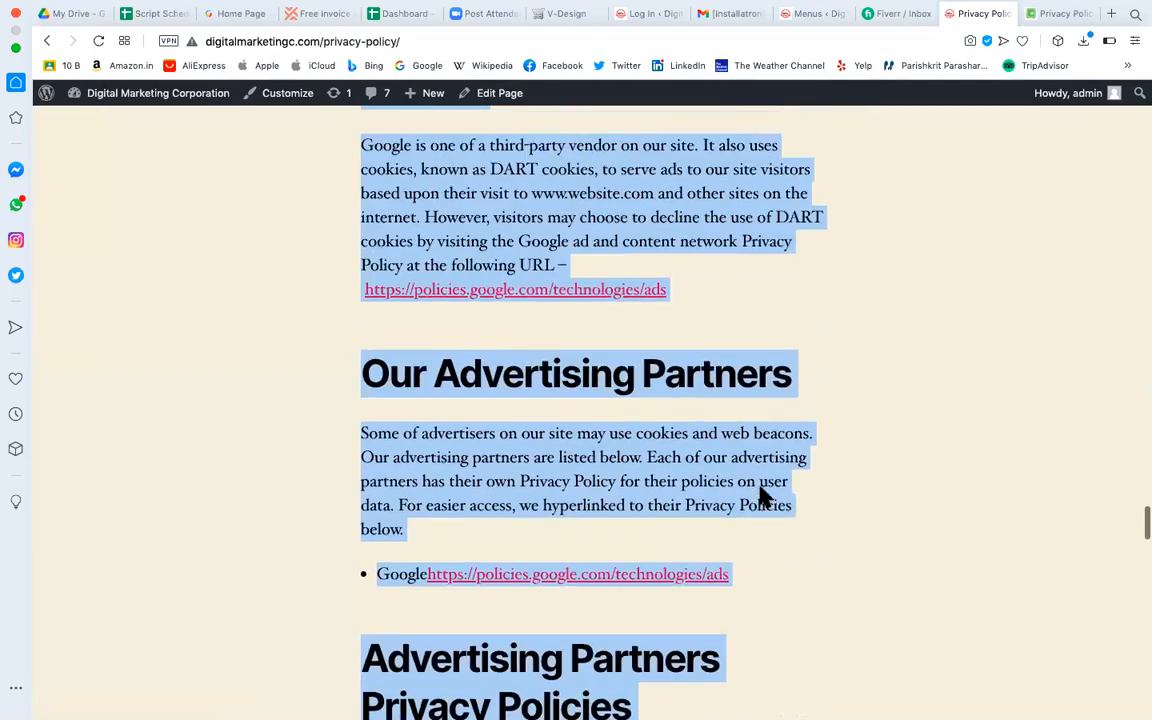
pyautogui.scroll(20, 900, 181)
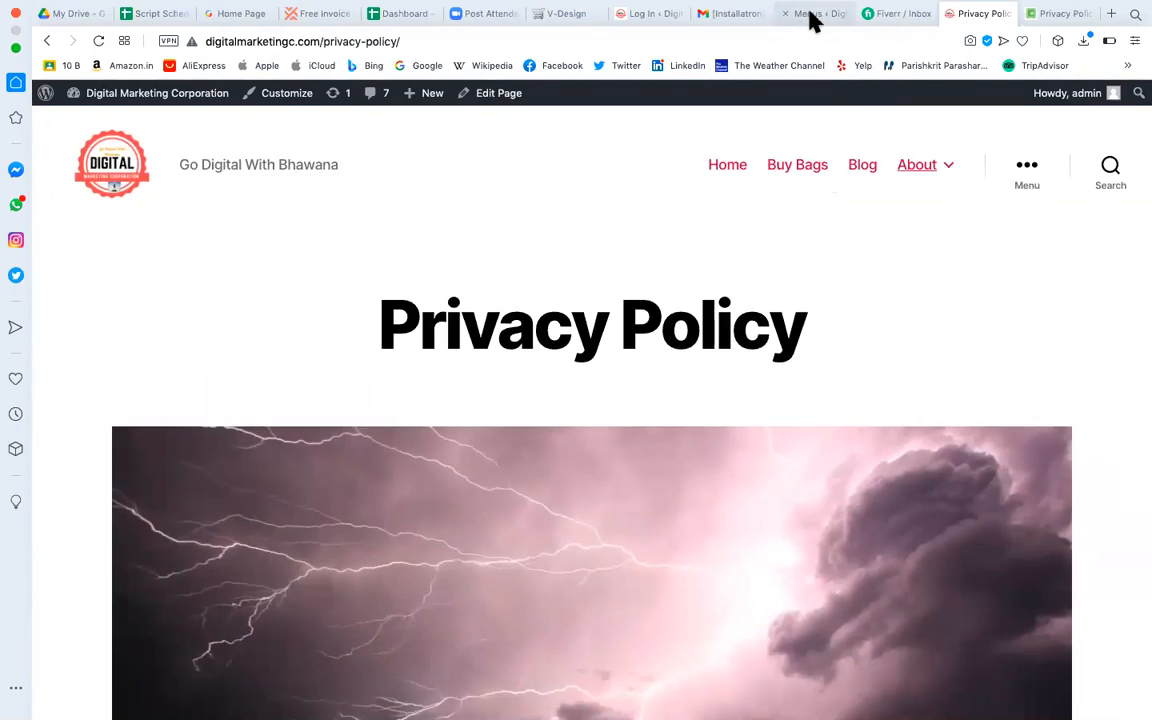
# Compare the Menus editor against the live Privacy Policy page's header menu.
pyautogui.click(810, 14)
pyautogui.scroll(-2, 790, 570)
pyautogui.scroll(-3, 780, 543)
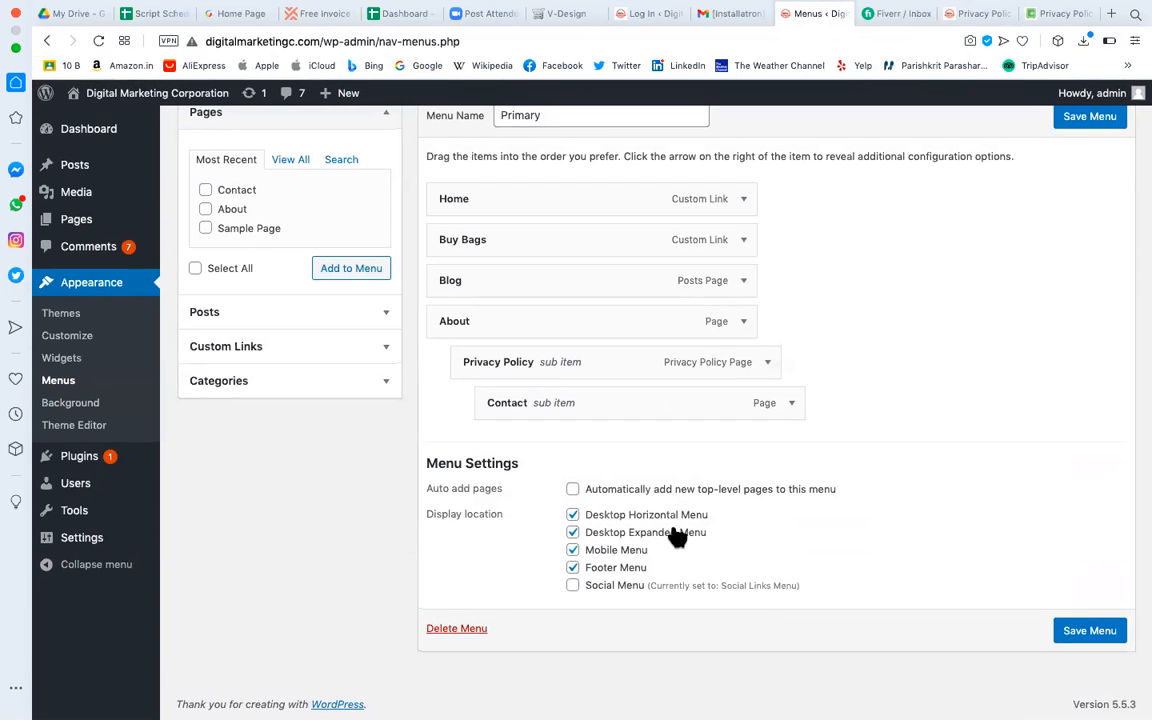
pyautogui.click(978, 14)
pyautogui.moveTo(890, 170)
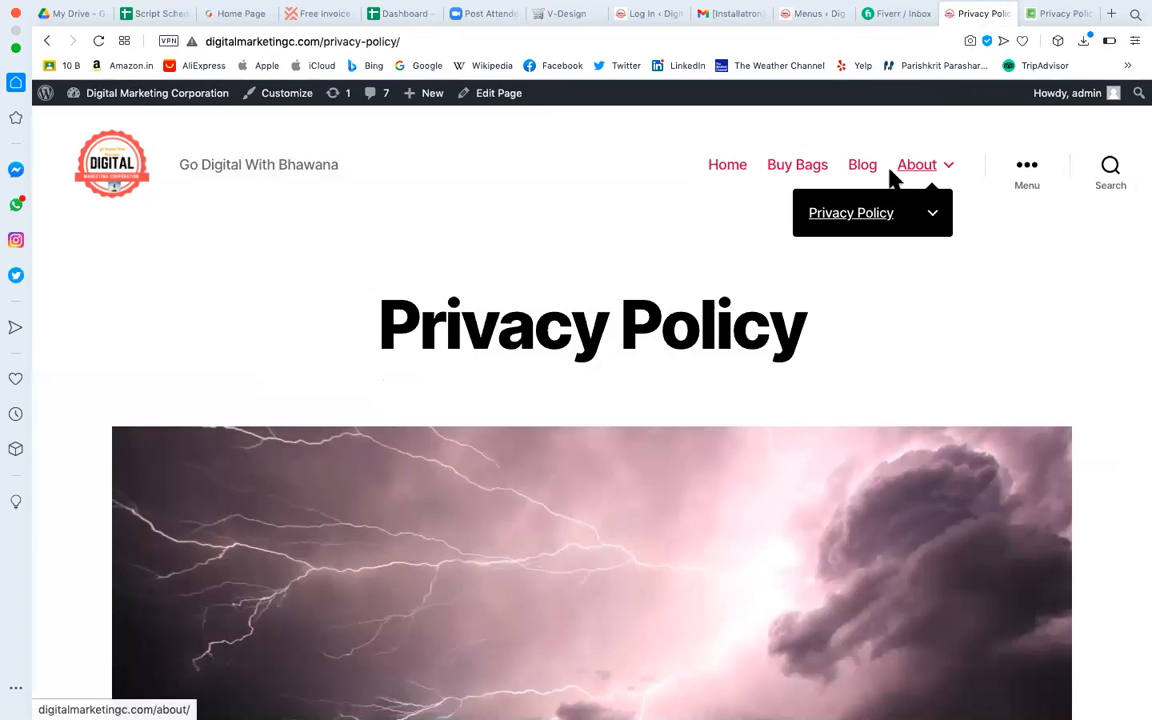
pyautogui.click(815, 14)
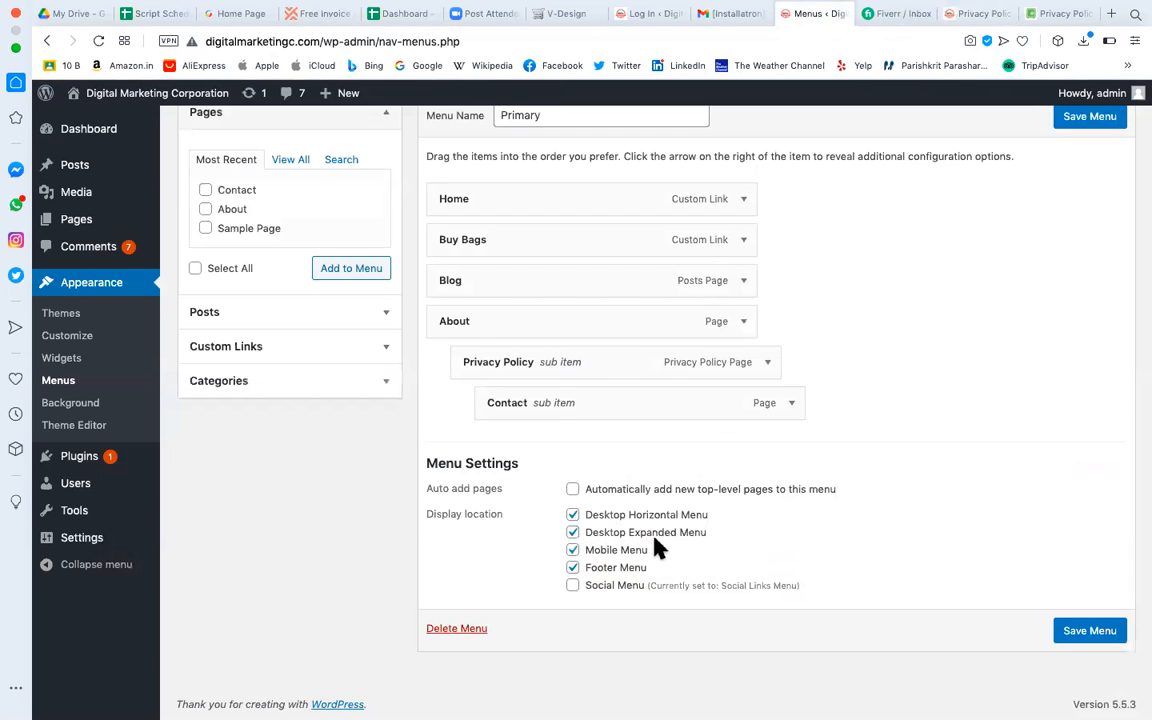
pyautogui.click(975, 14)
# Open and close the live site's ••• Menu slide-in panel three times, then return to Menus.
pyautogui.click(1025, 174)
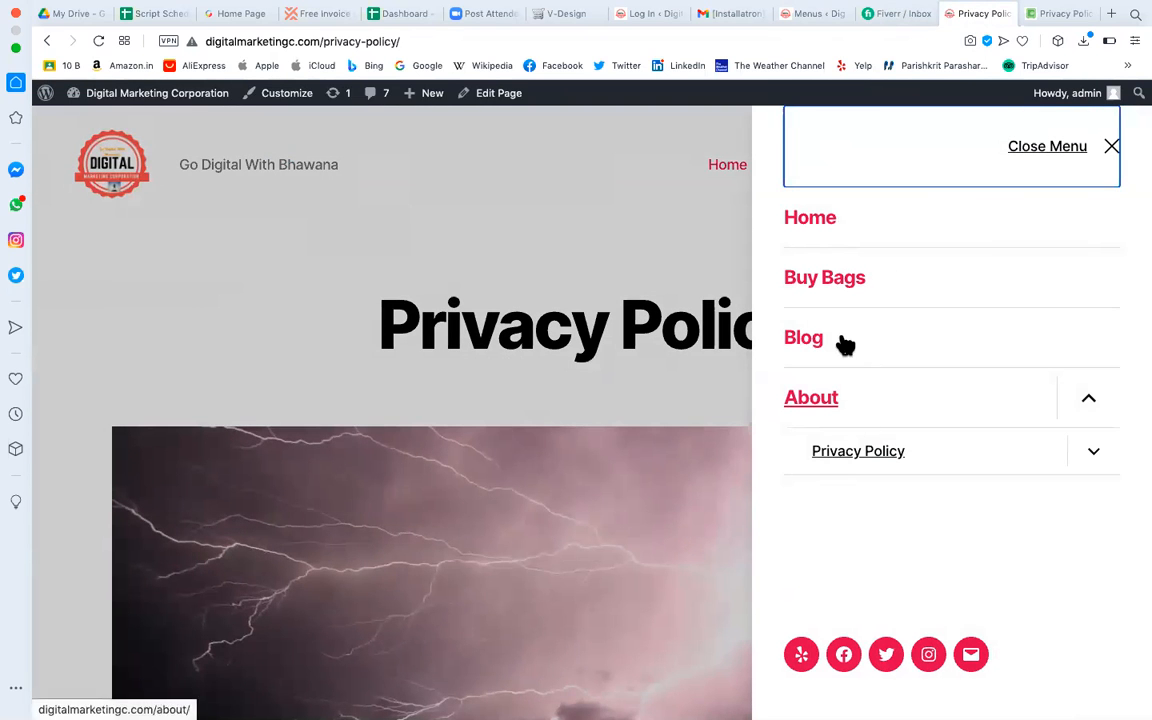
pyautogui.click(658, 267)
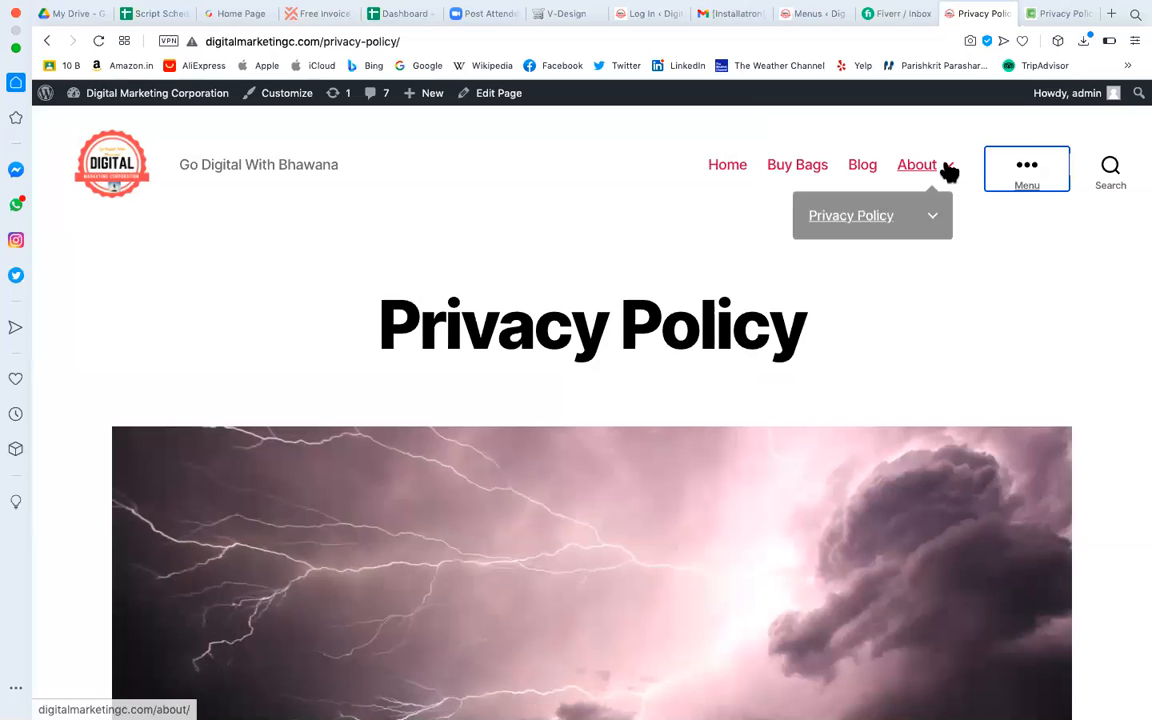
pyautogui.click(1028, 172)
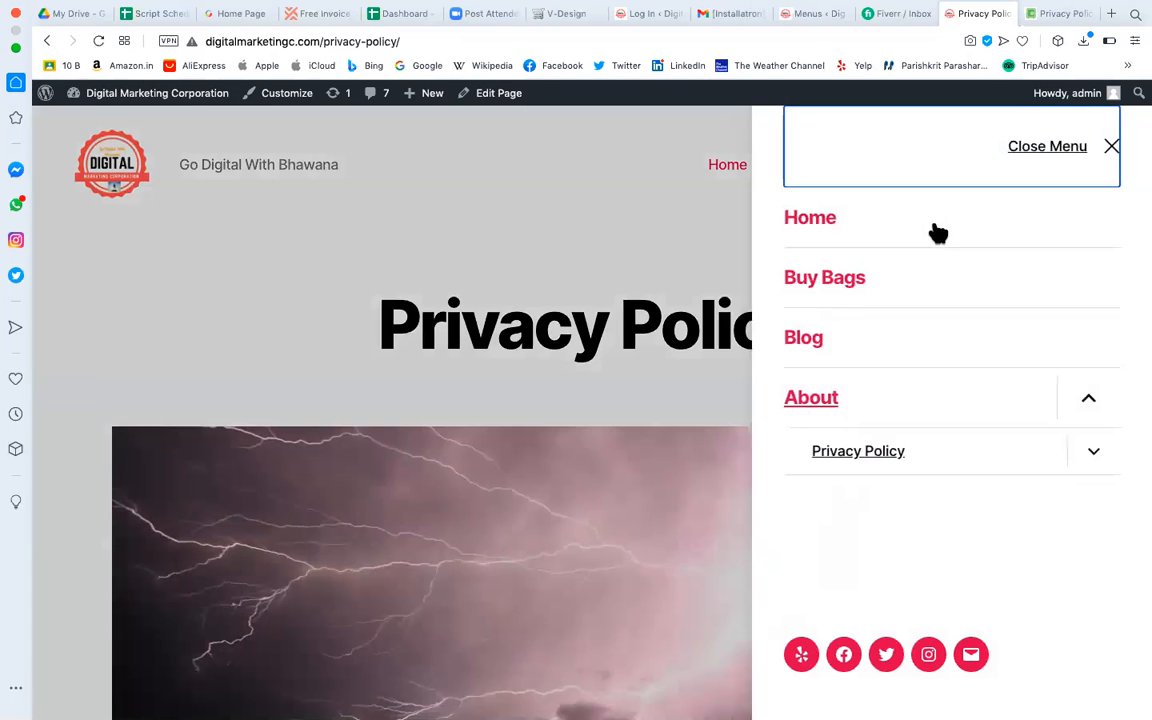
pyautogui.click(565, 230)
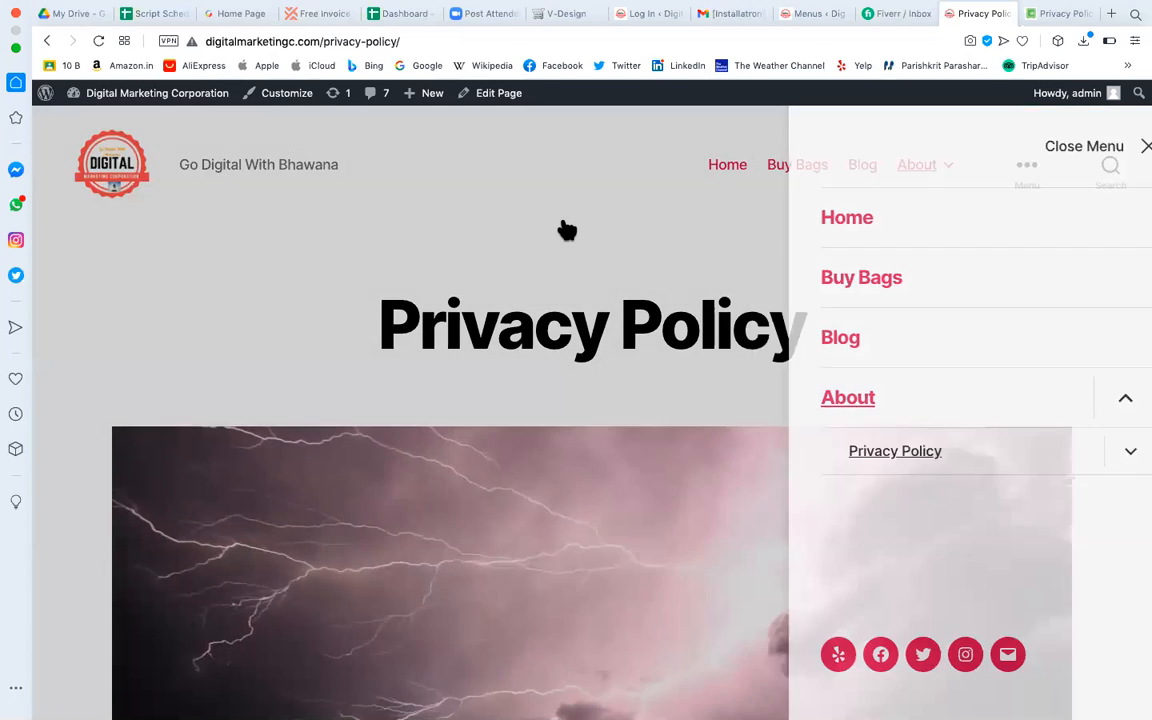
pyautogui.click(1028, 172)
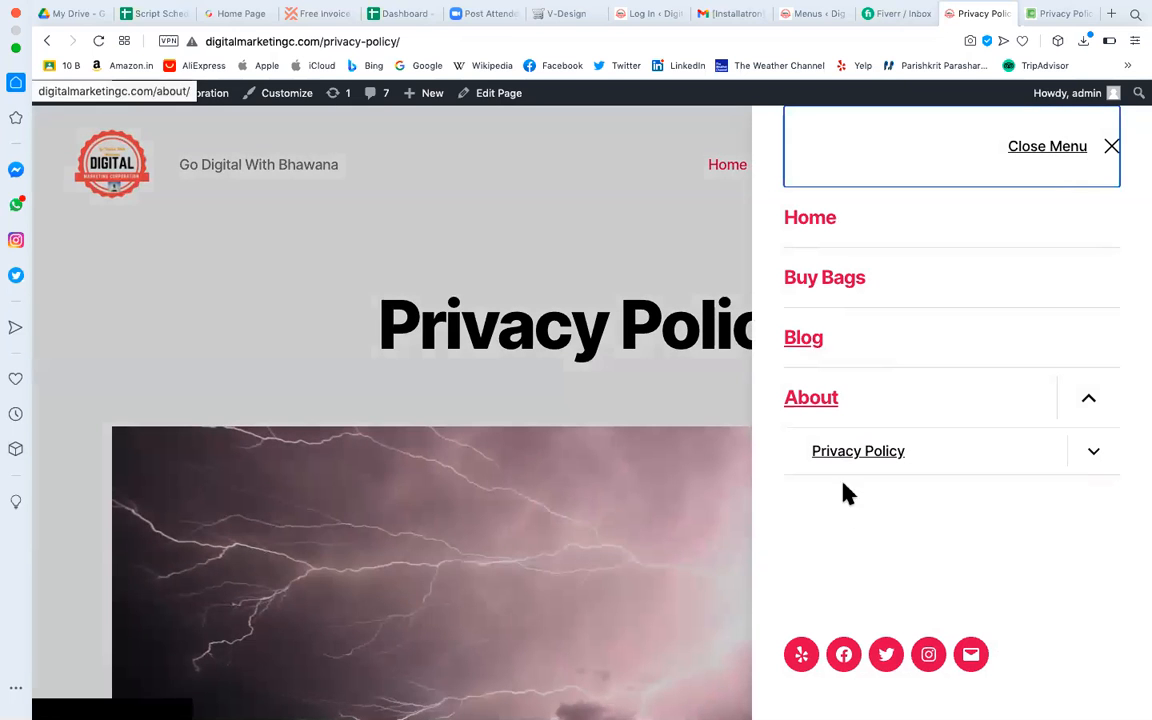
pyautogui.click(612, 213)
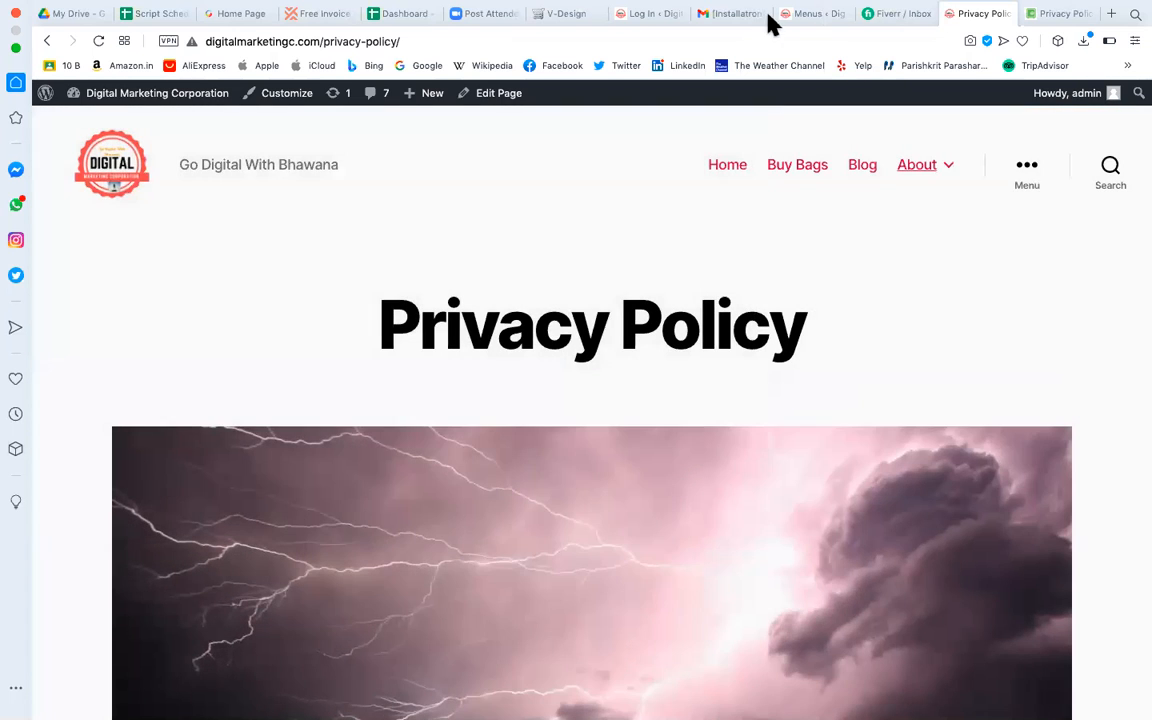
pyautogui.click(812, 18)
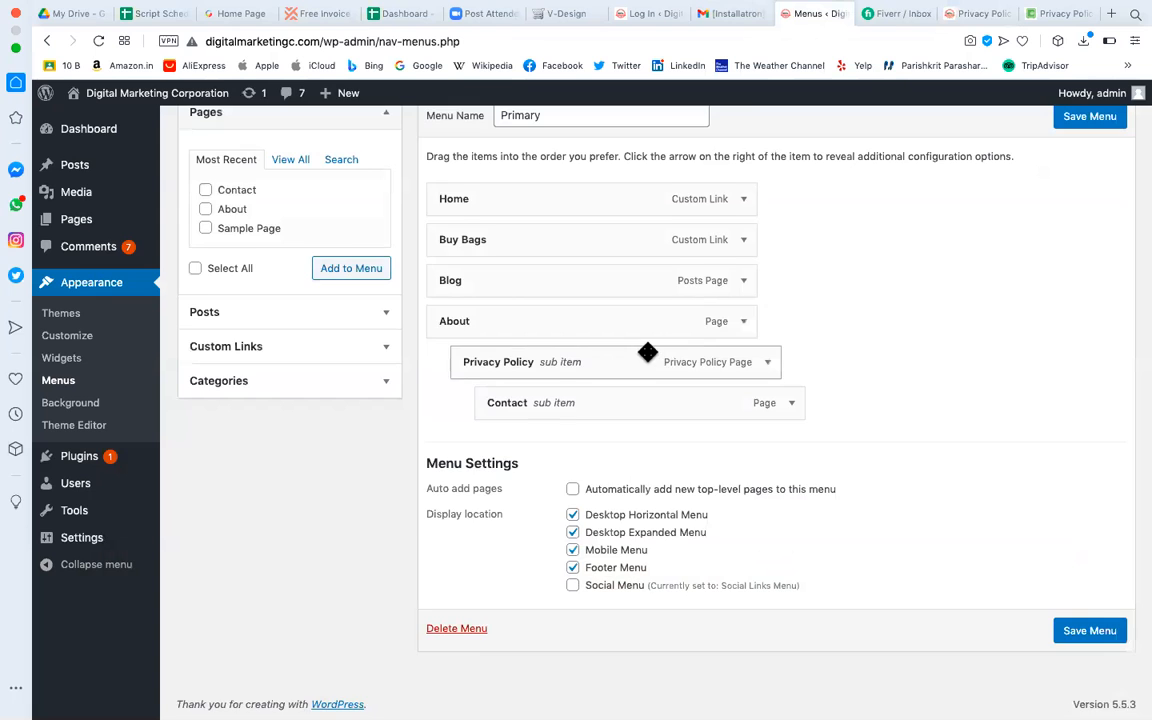
# Create a new menu named 'Desktop Expanded Menu'.
pyautogui.scroll(2, 650, 350)
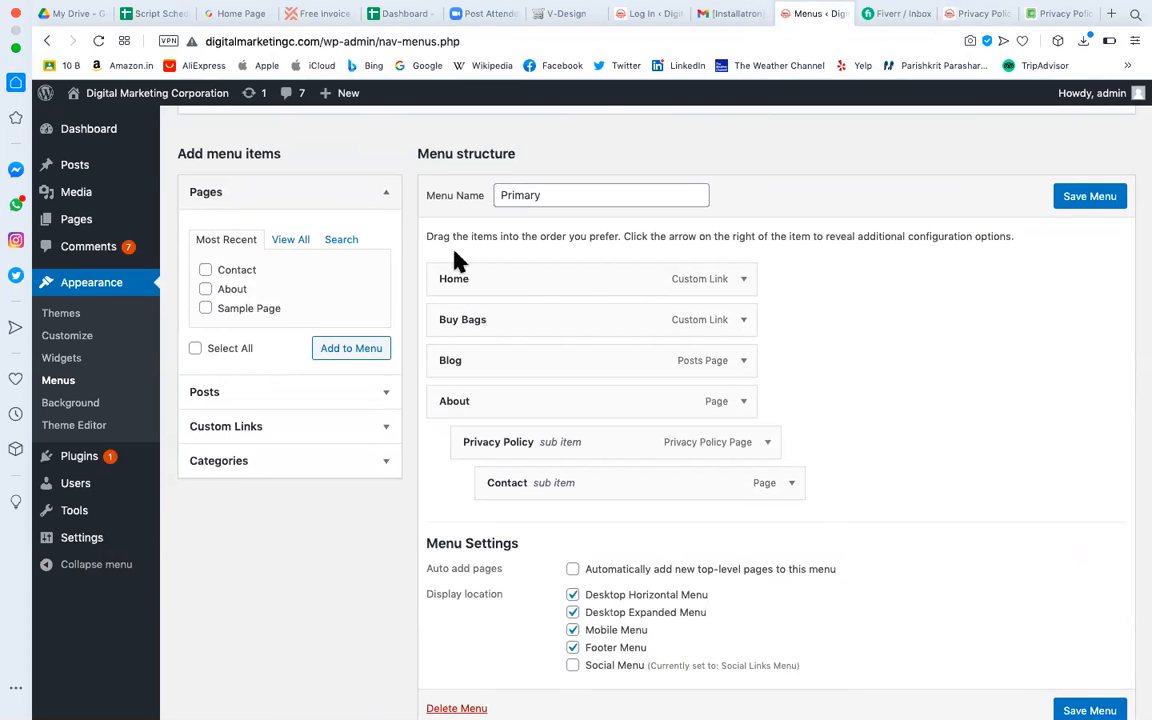
pyautogui.scroll(4, 507, 256)
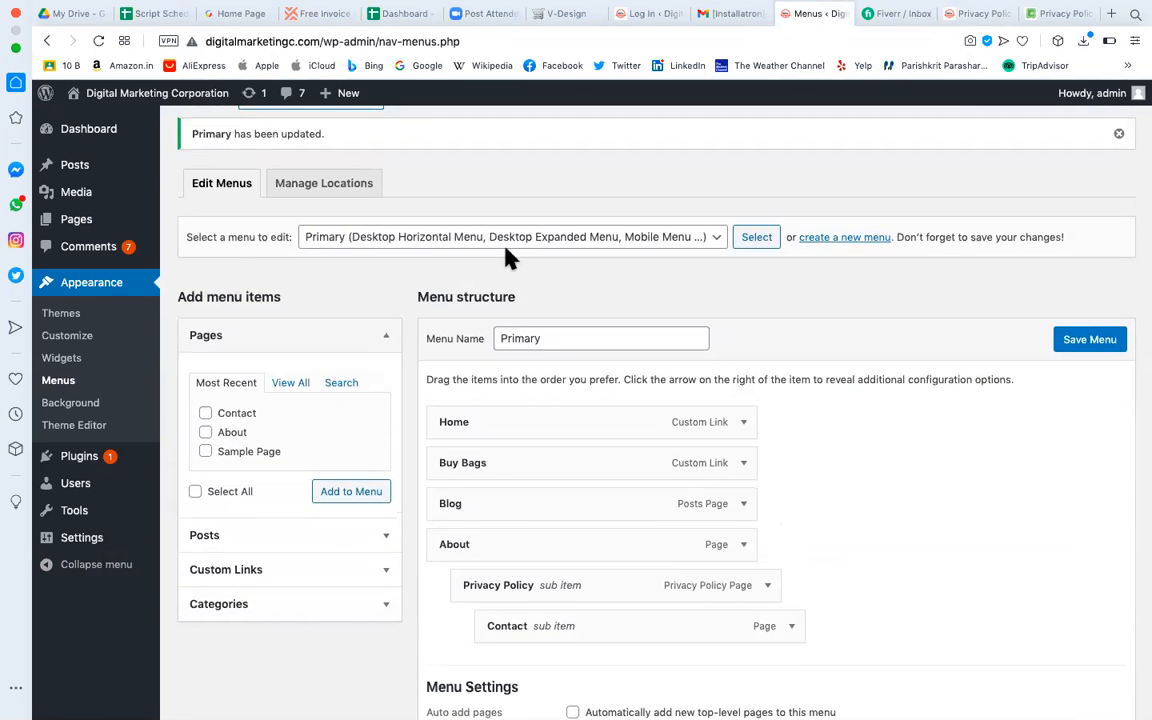
pyautogui.scroll(1, 509, 257)
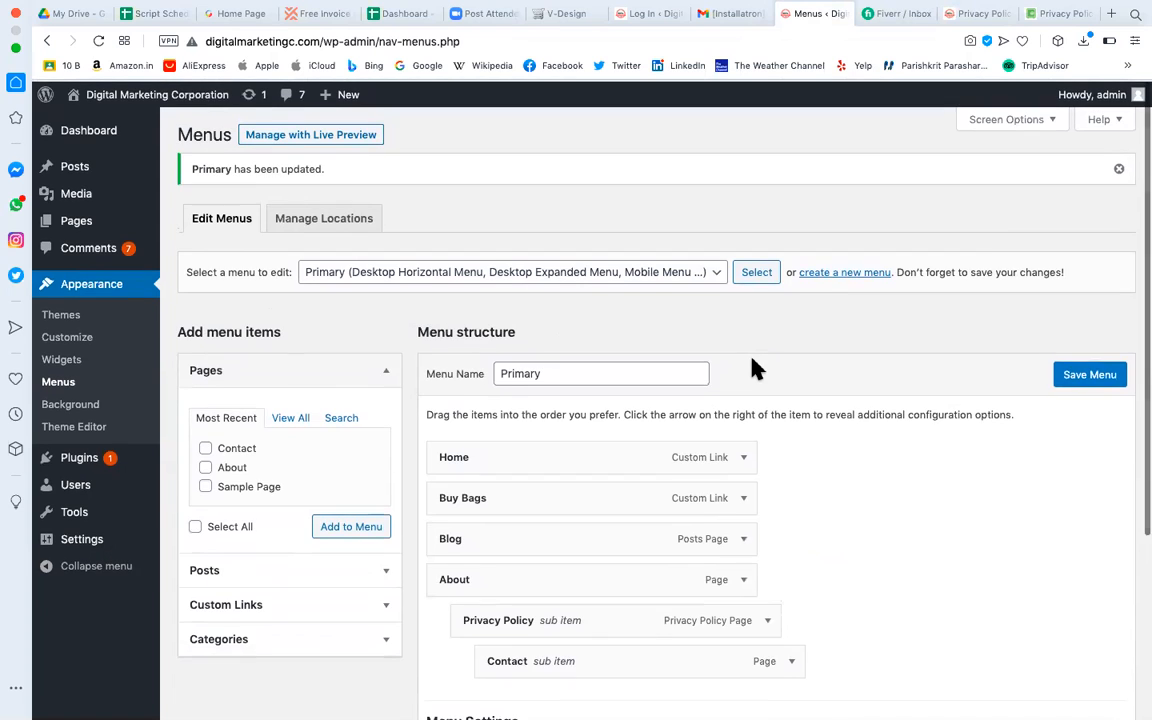
pyautogui.click(845, 272)
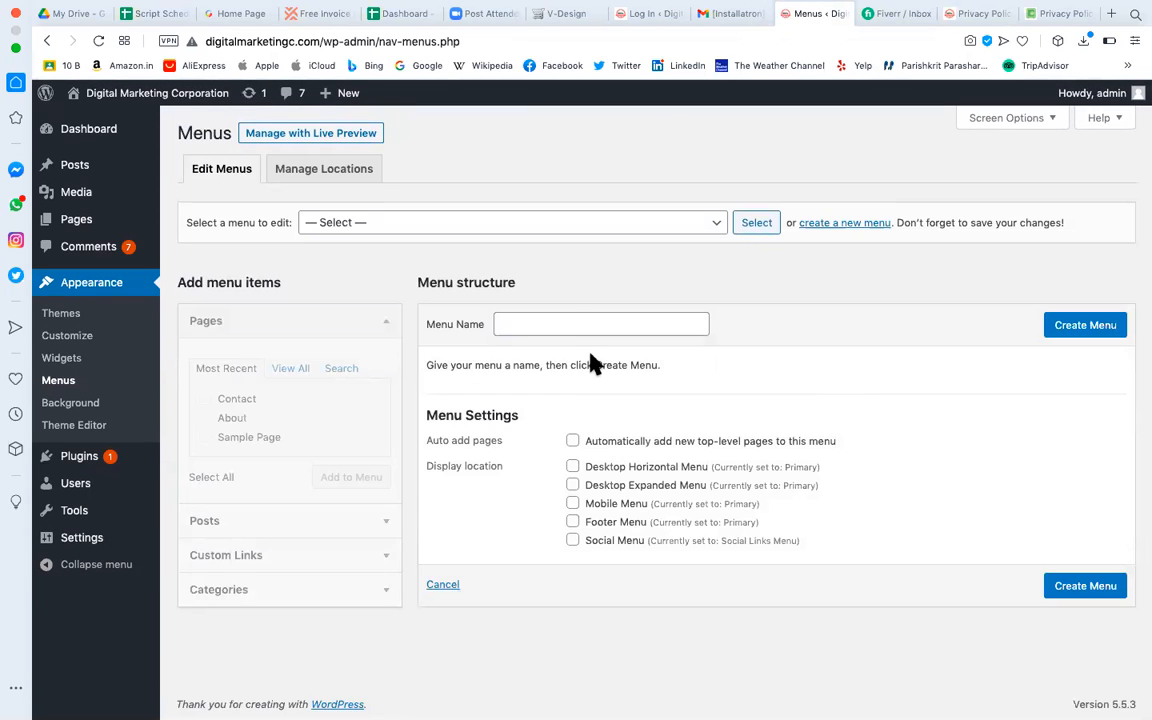
pyautogui.click(571, 322)
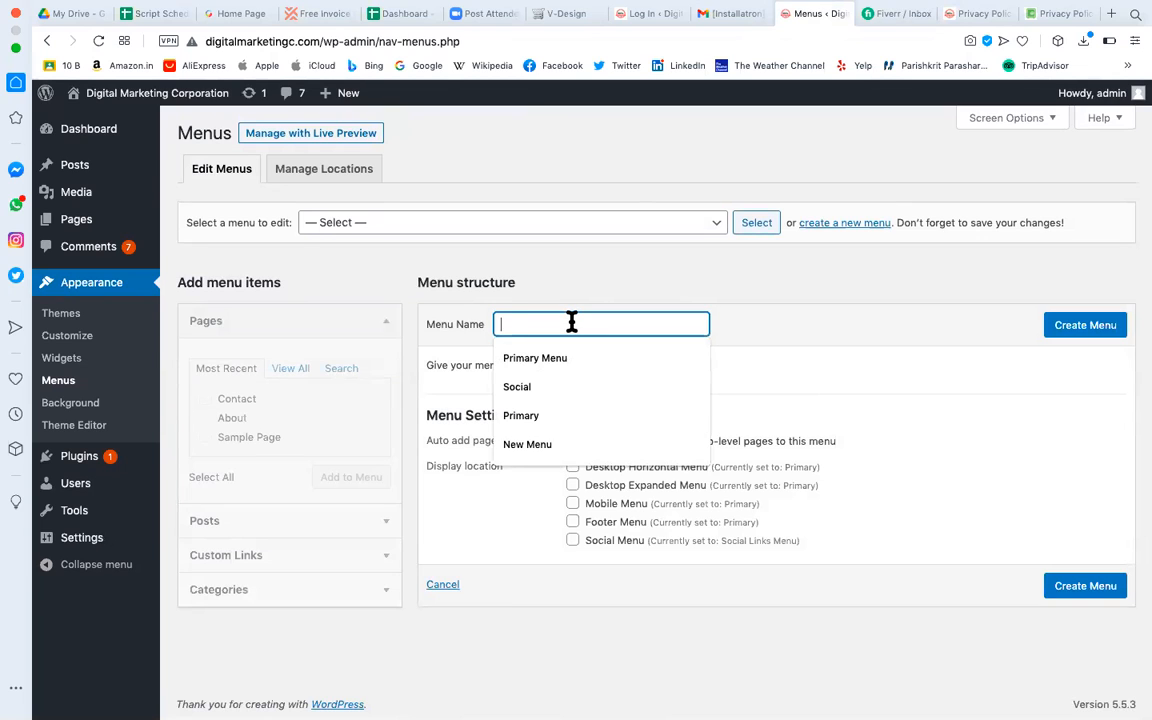
pyautogui.click(500, 521)
pyautogui.moveTo(589, 490); pyautogui.dragTo(706, 487)
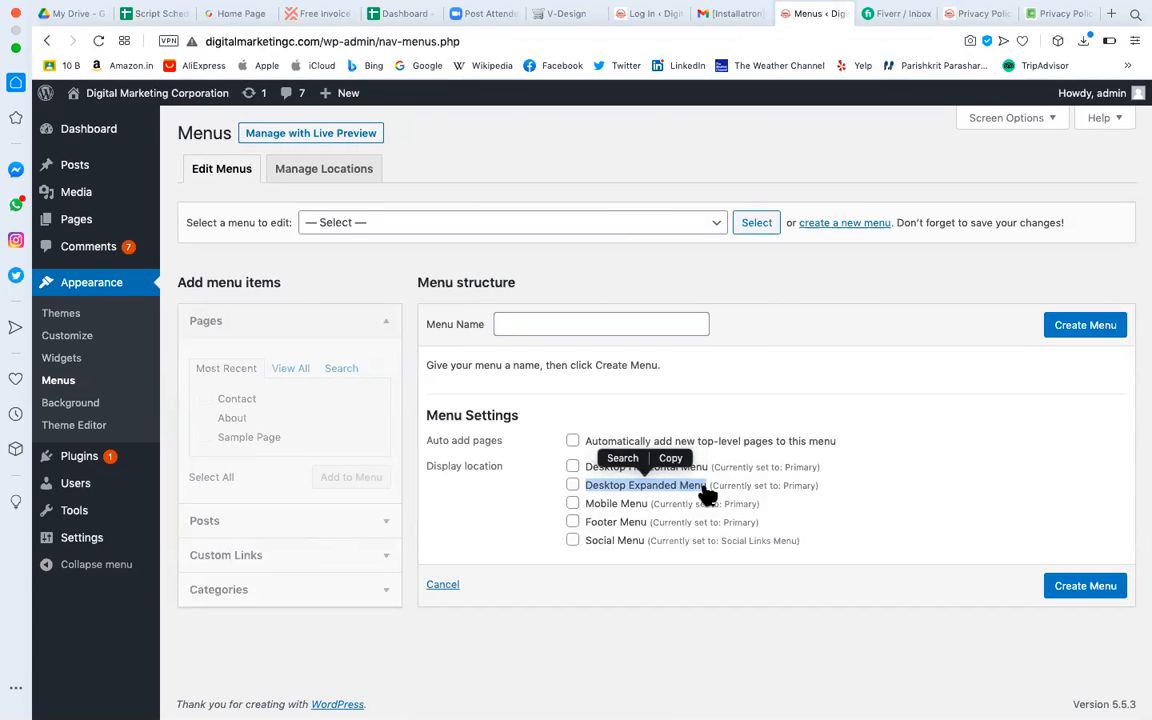
pyautogui.press('super+c')
pyautogui.click(594, 322)
pyautogui.press('super+v')
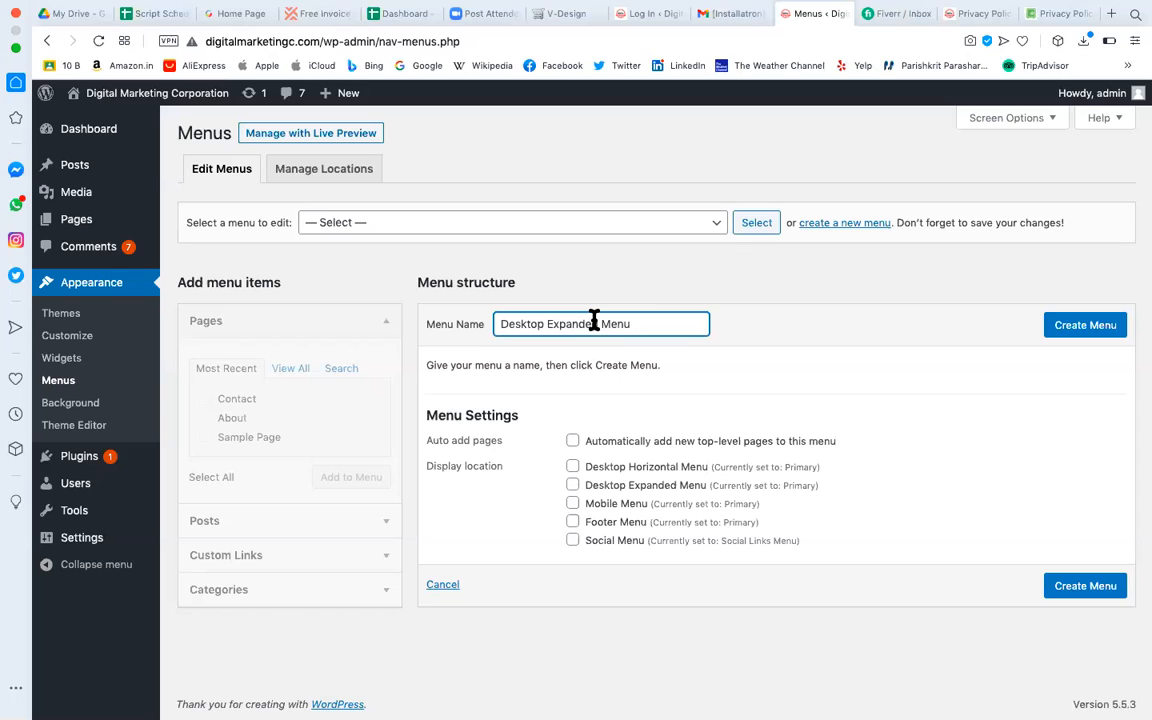
pyautogui.click(1086, 330)
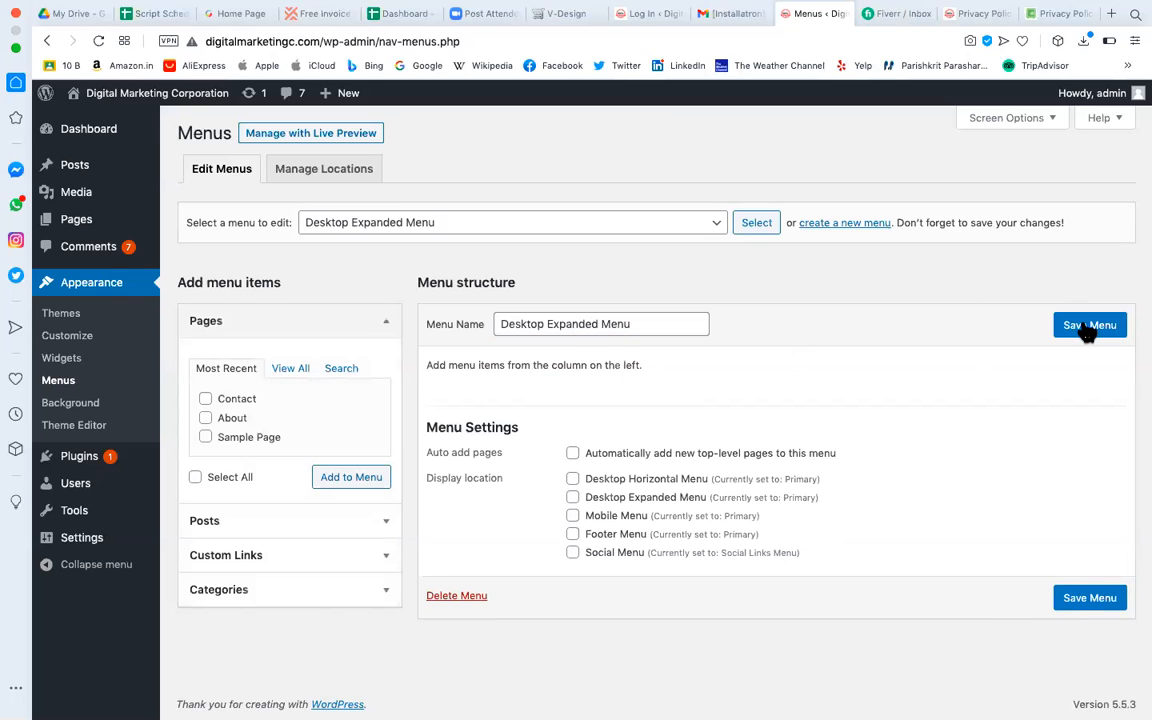
# Add the Contact page and cheapest-domains post, assign the Desktop Expanded Menu location, and save.
pyautogui.click(300, 372)
pyautogui.scroll(-1, 268, 457)
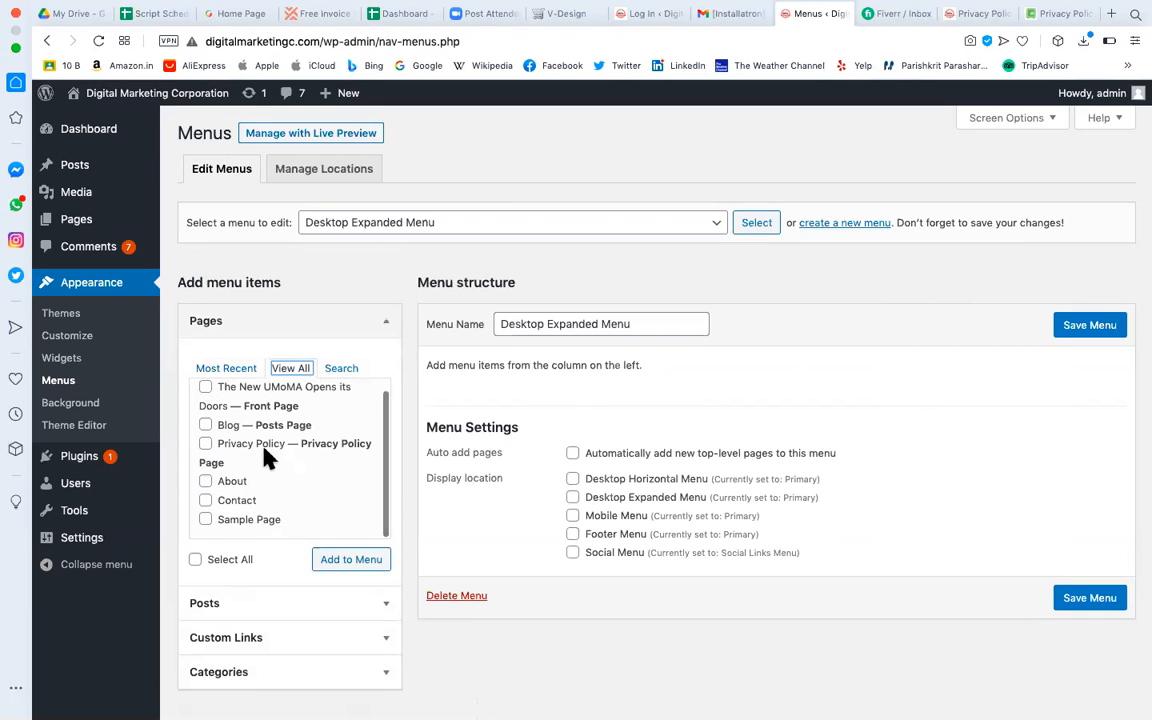
pyautogui.scroll(1, 268, 457)
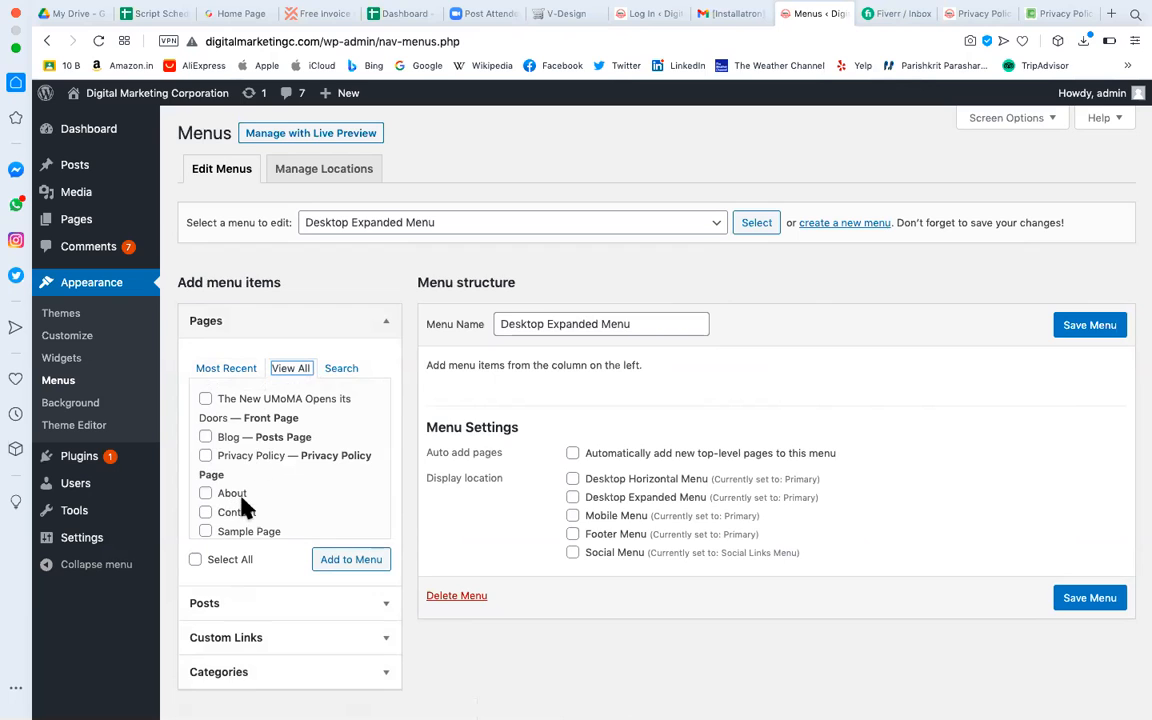
pyautogui.scroll(-1, 242, 508)
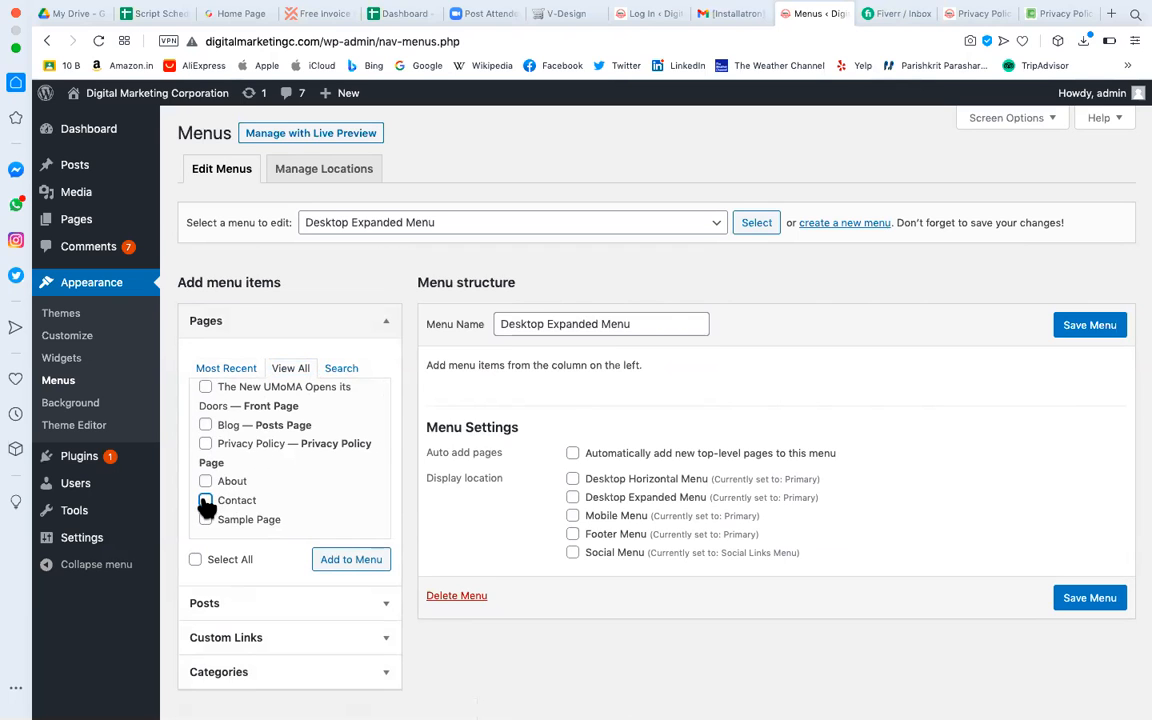
pyautogui.click(352, 562)
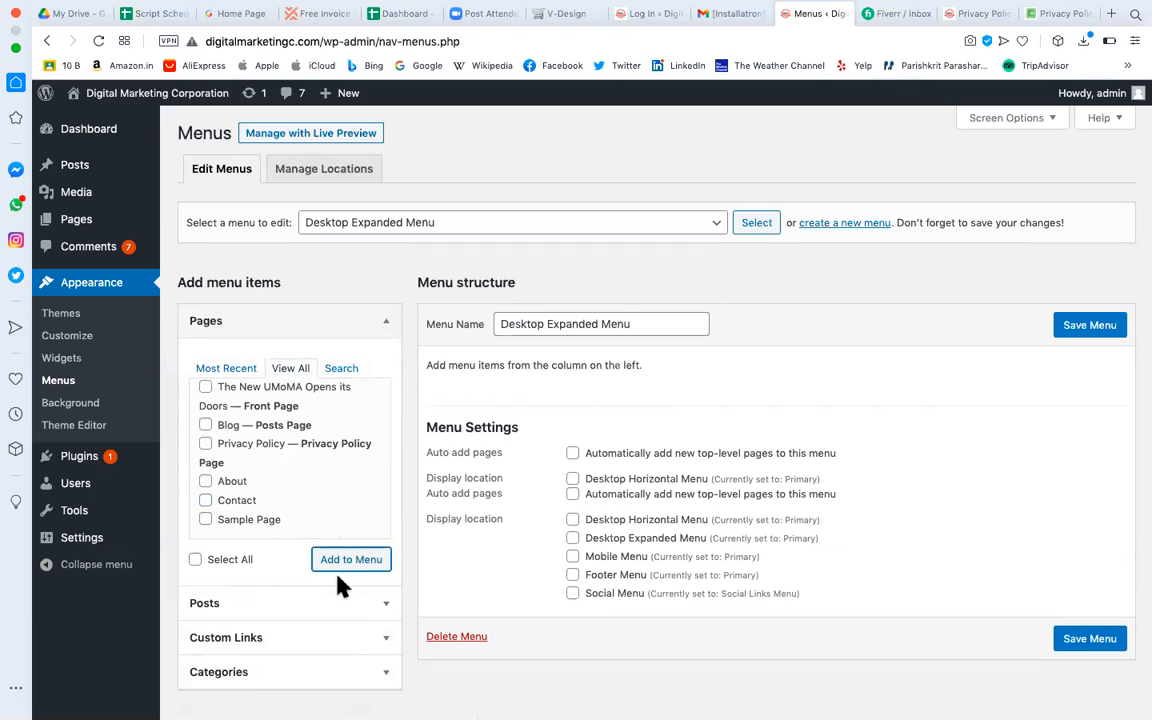
pyautogui.click(312, 603)
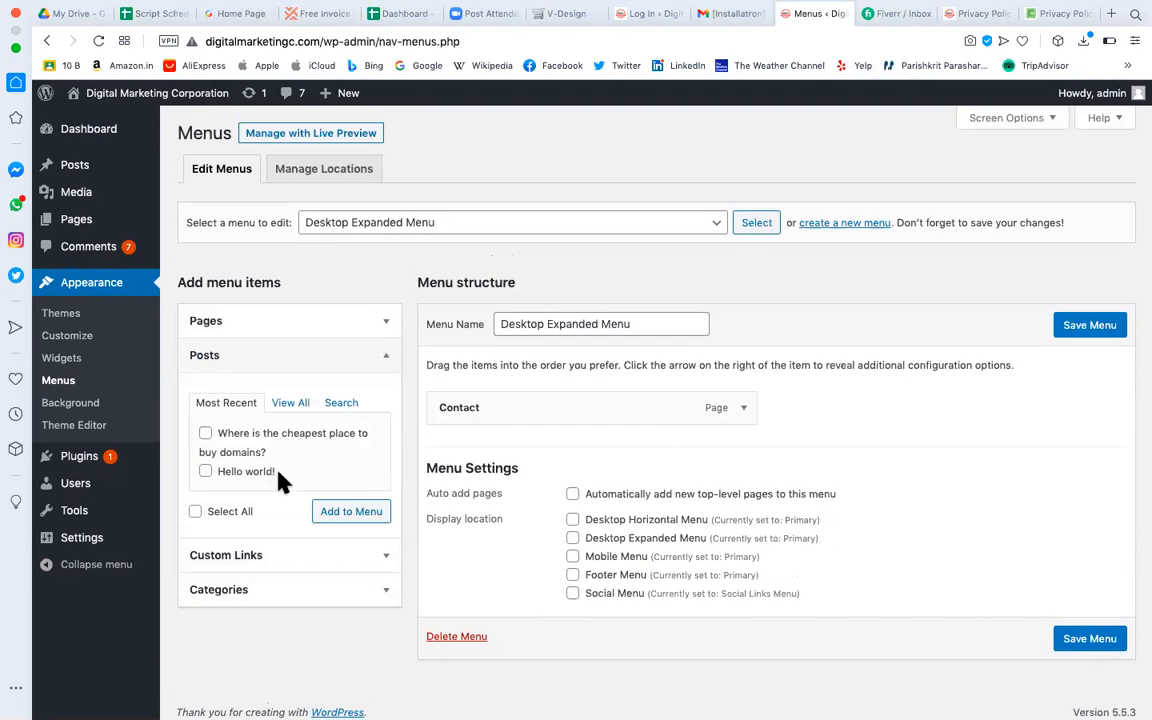
pyautogui.click(206, 434)
pyautogui.click(352, 514)
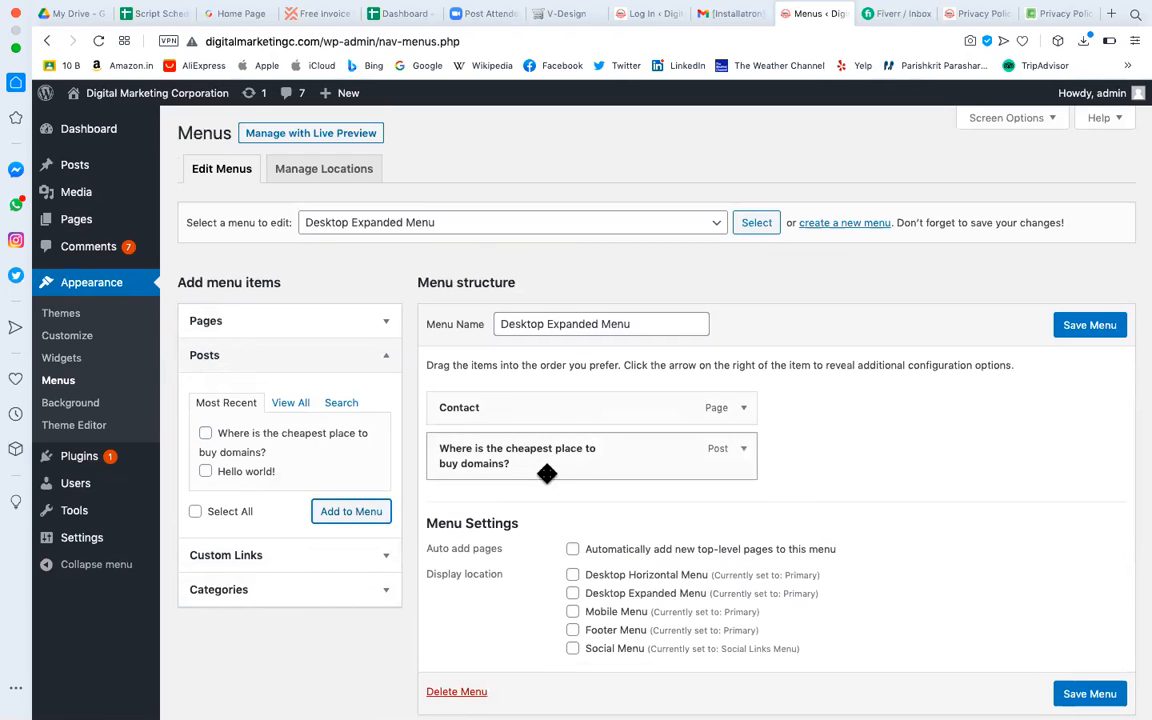
pyautogui.click(573, 594)
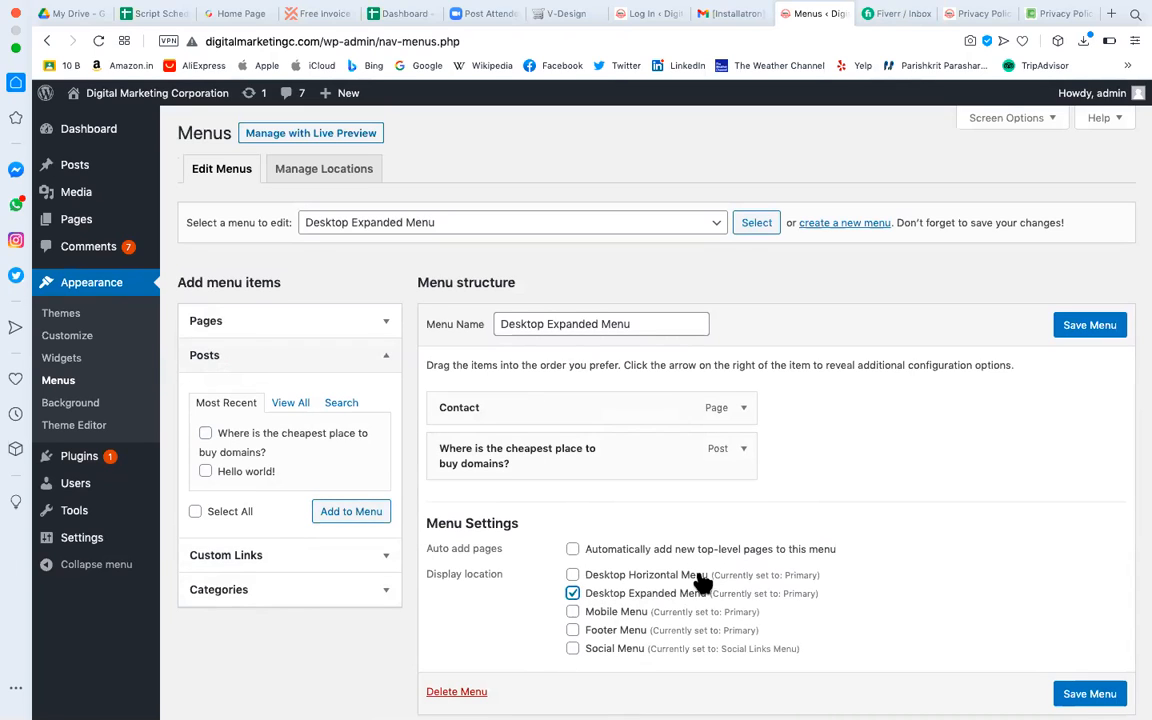
pyautogui.click(1089, 693)
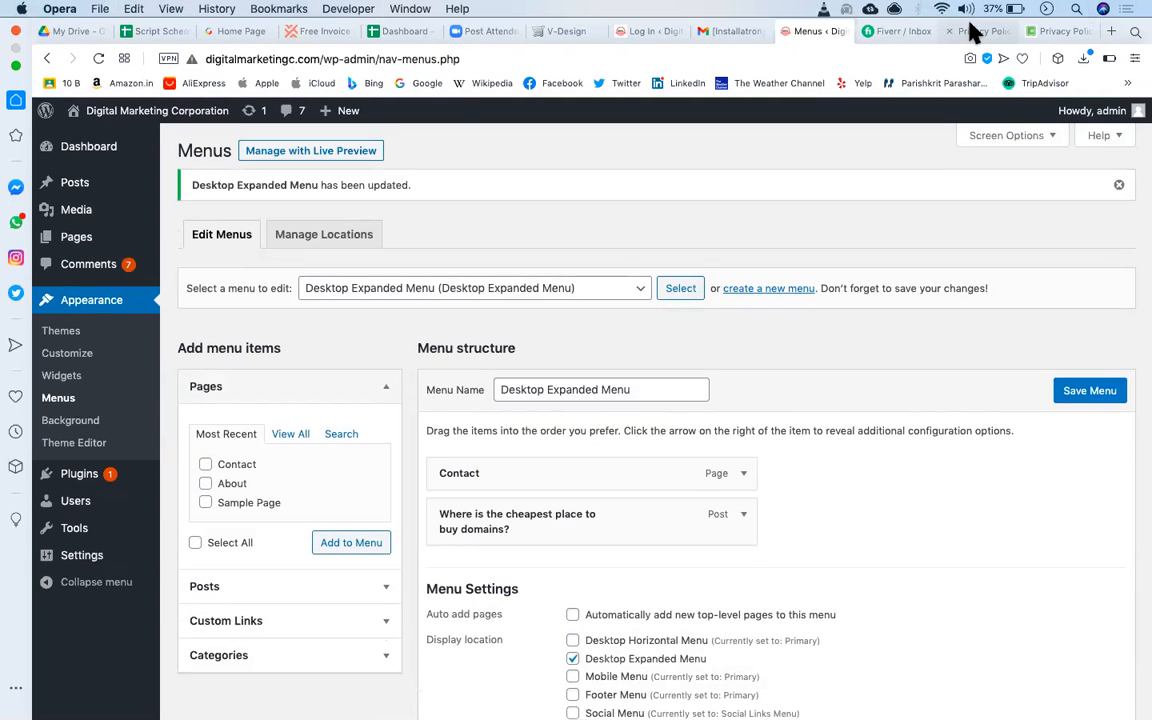
pyautogui.click(973, 31)
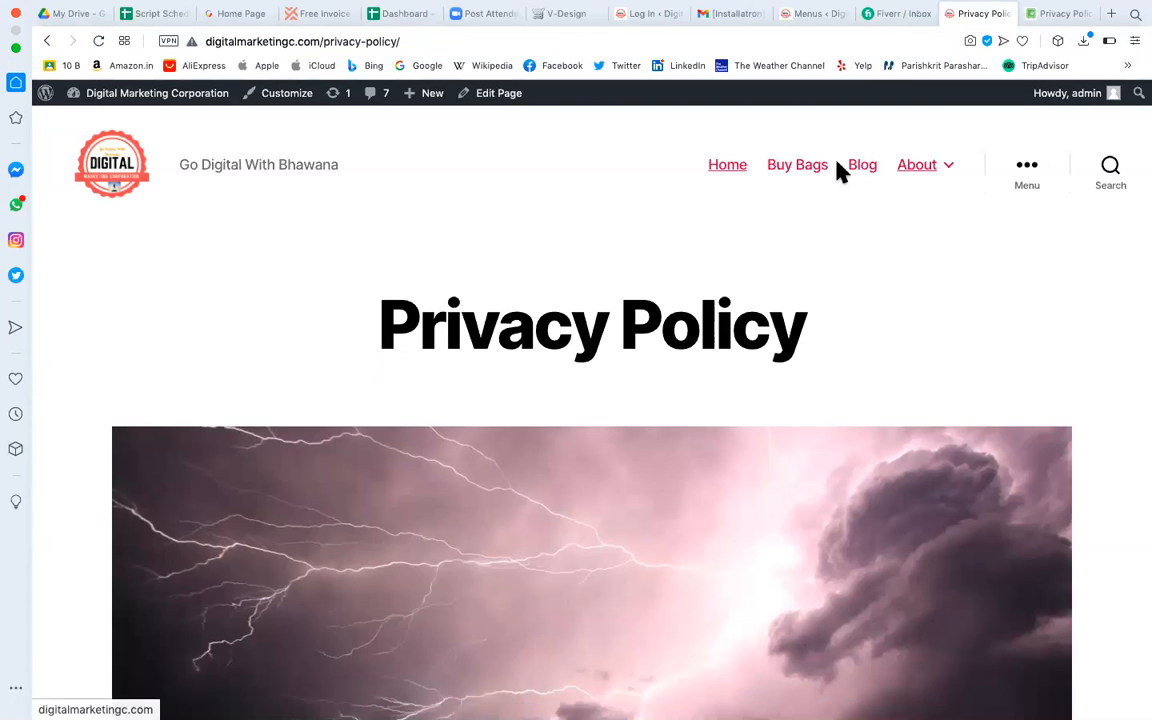
# Confirm the live Privacy Policy page's ••• Menu lists Contact and the domains post, then scroll the page.
pyautogui.moveTo(886, 172)
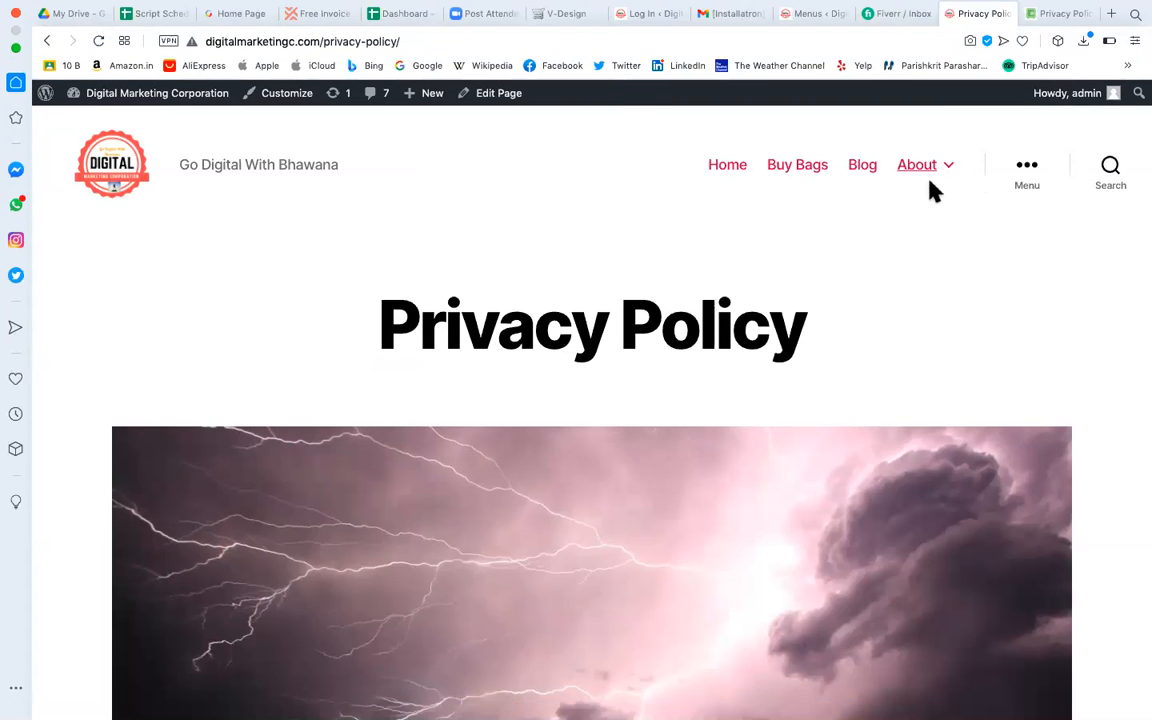
pyautogui.click(1027, 171)
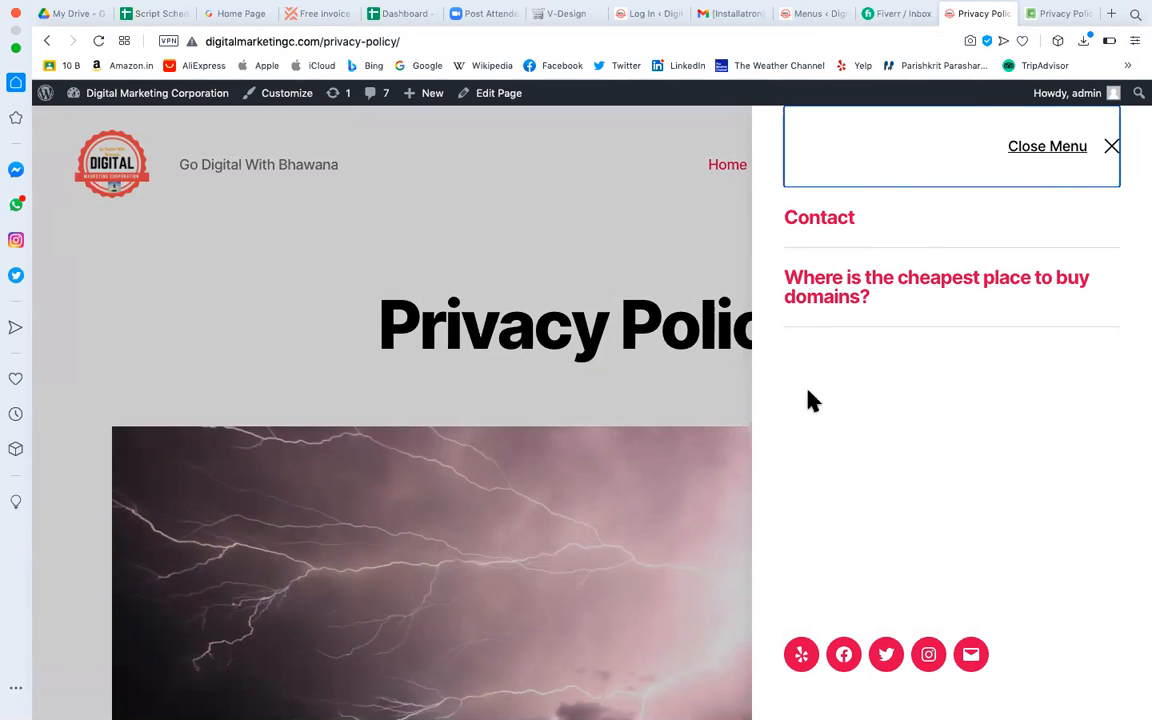
pyautogui.click(680, 279)
pyautogui.scroll(-8, 694, 339)
pyautogui.scroll(-15, 697, 341)
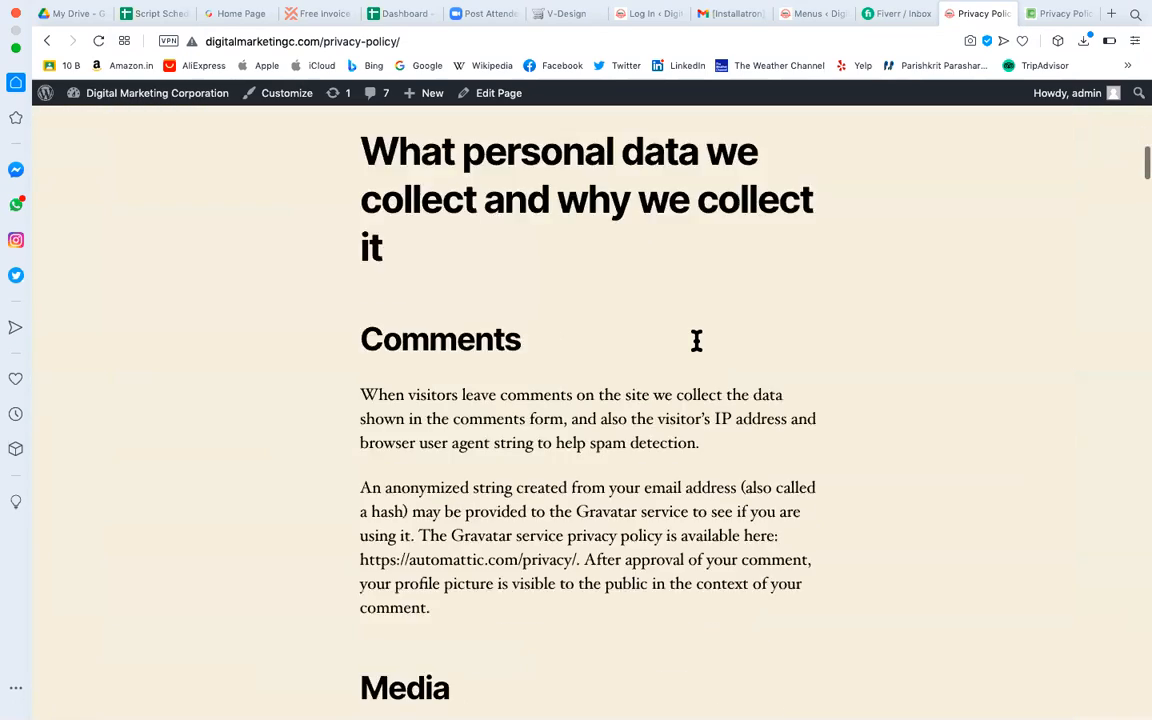
pyautogui.scroll(-20, 697, 341)
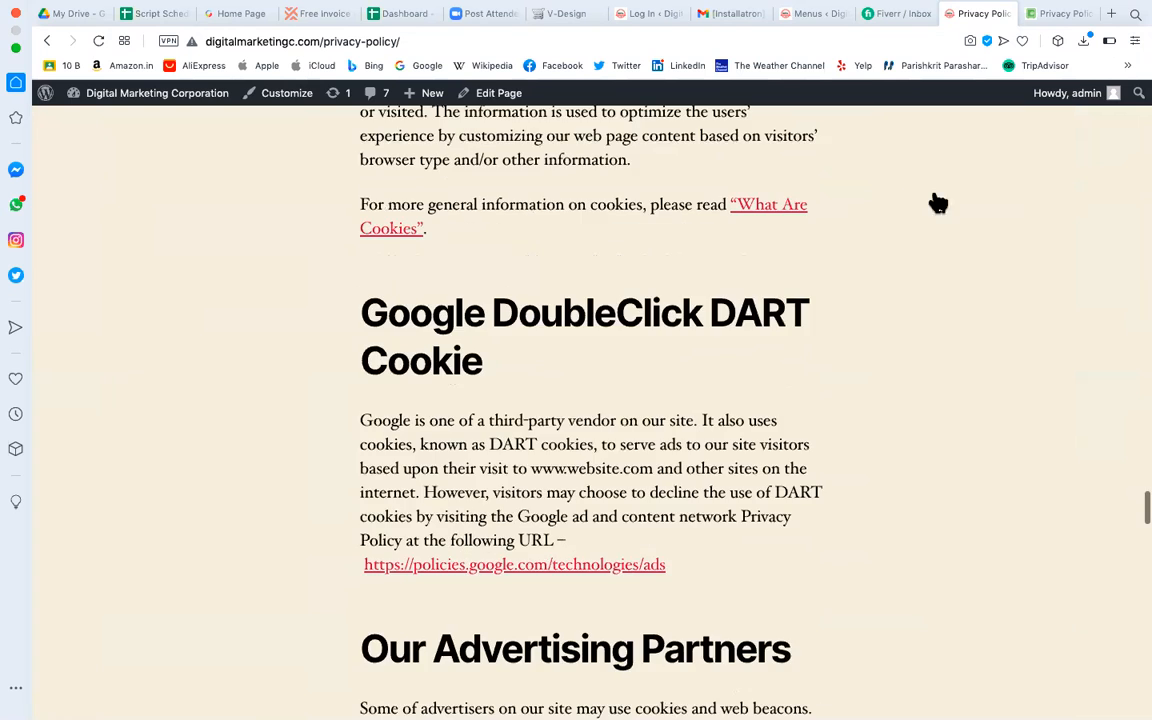
pyautogui.scroll(-20, 897, 203)
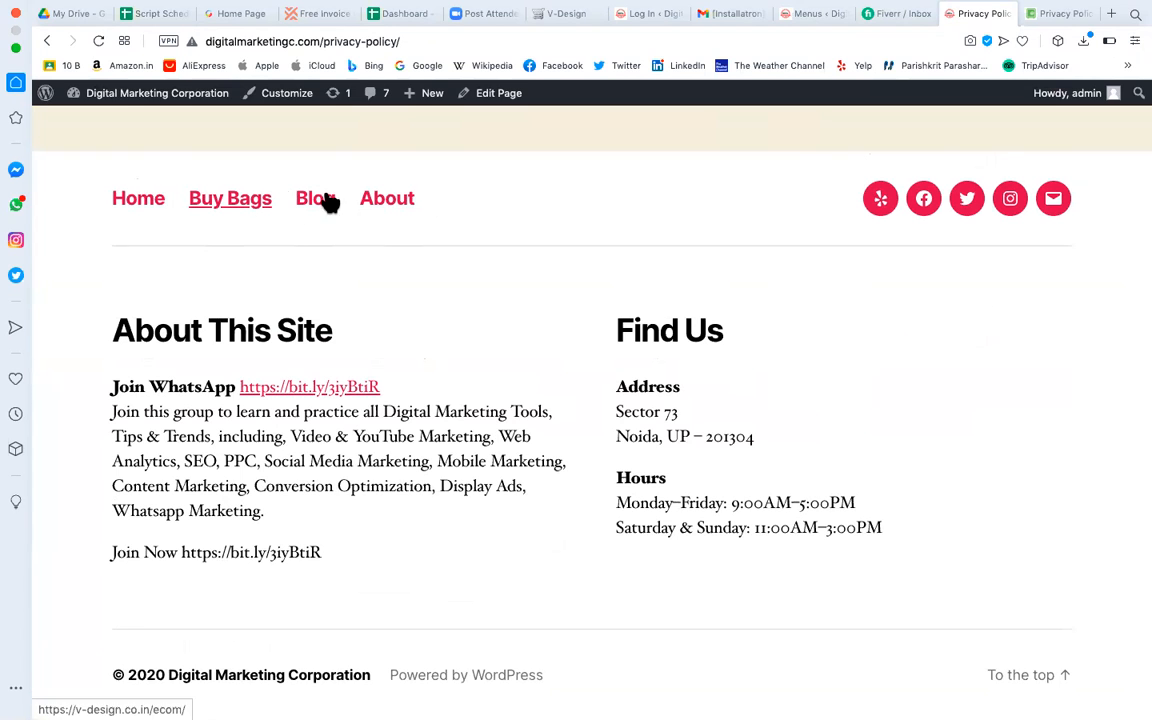
pyautogui.scroll(10, 1131, 242)
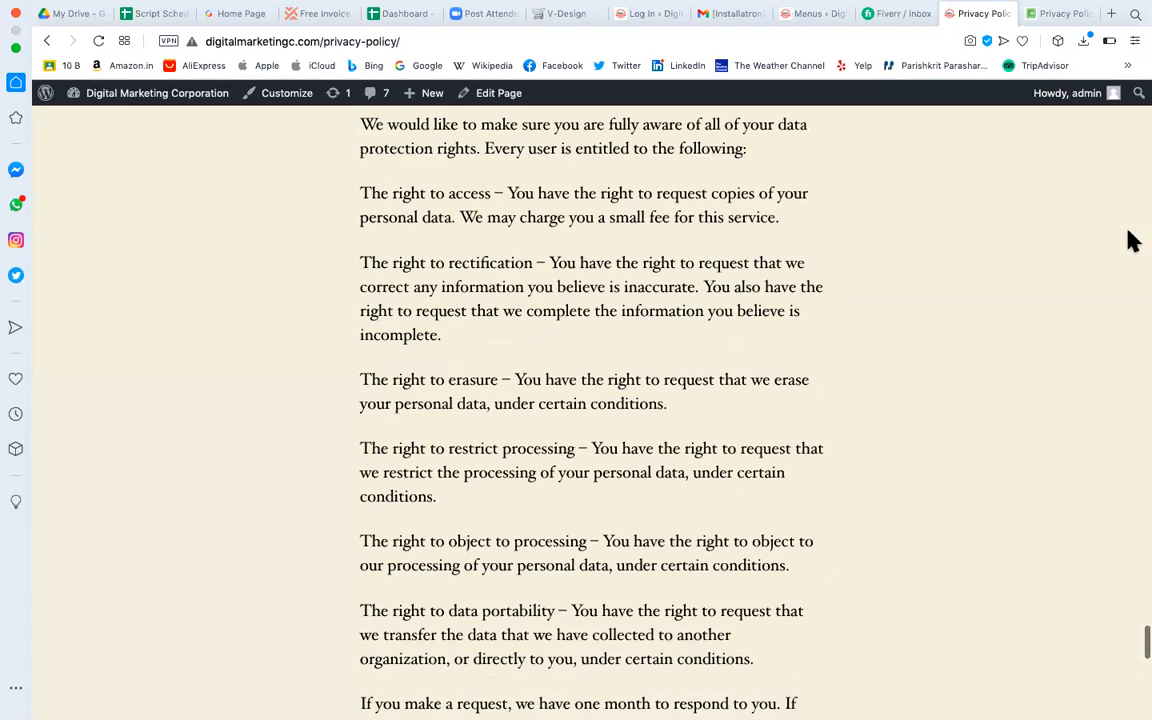
pyautogui.scroll(15, 1131, 242)
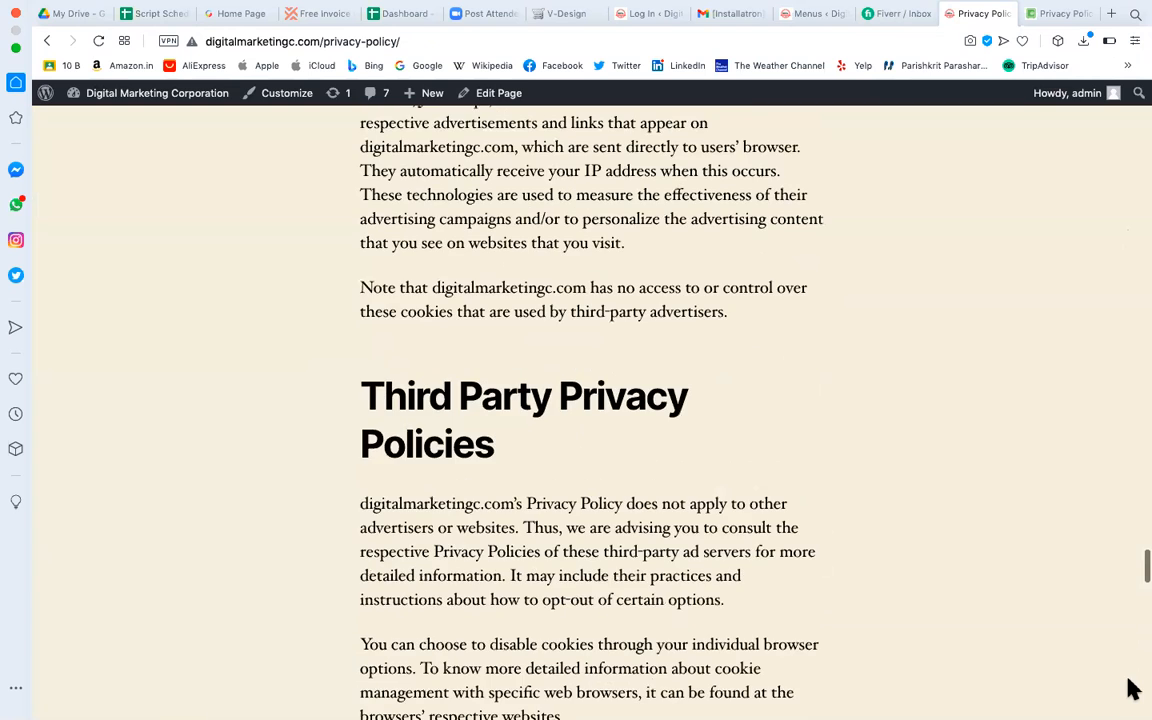
pyautogui.scroll(20, 728, 228)
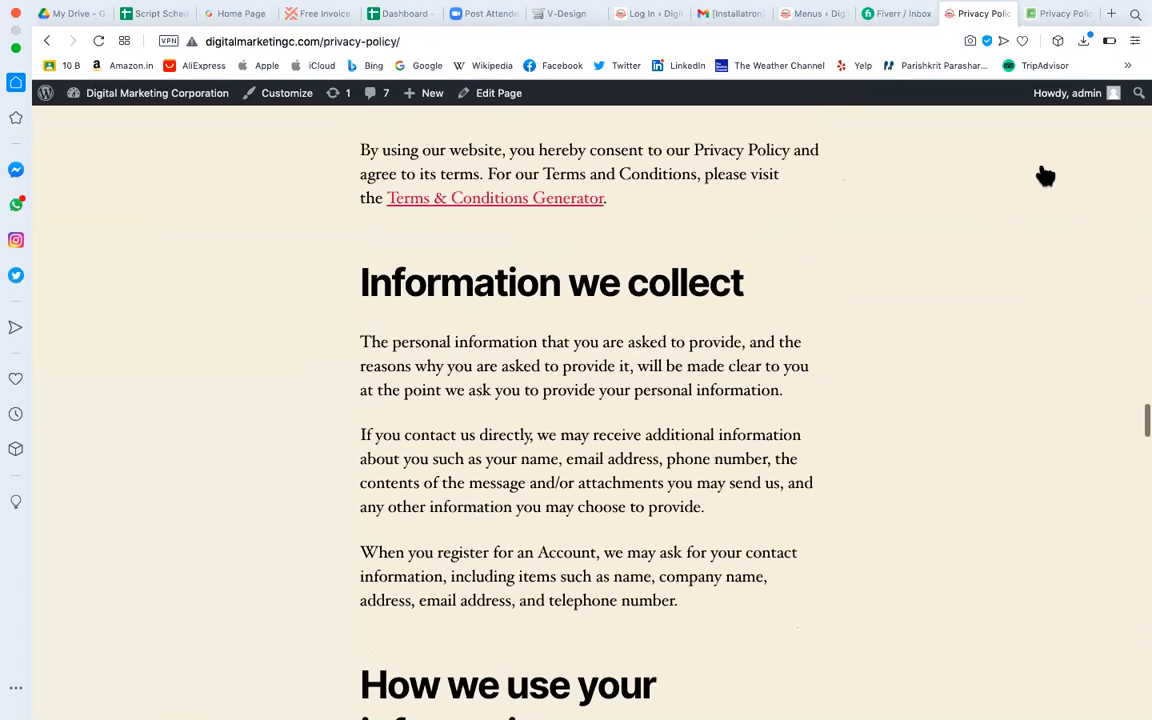
pyautogui.scroll(5, 1045, 176)
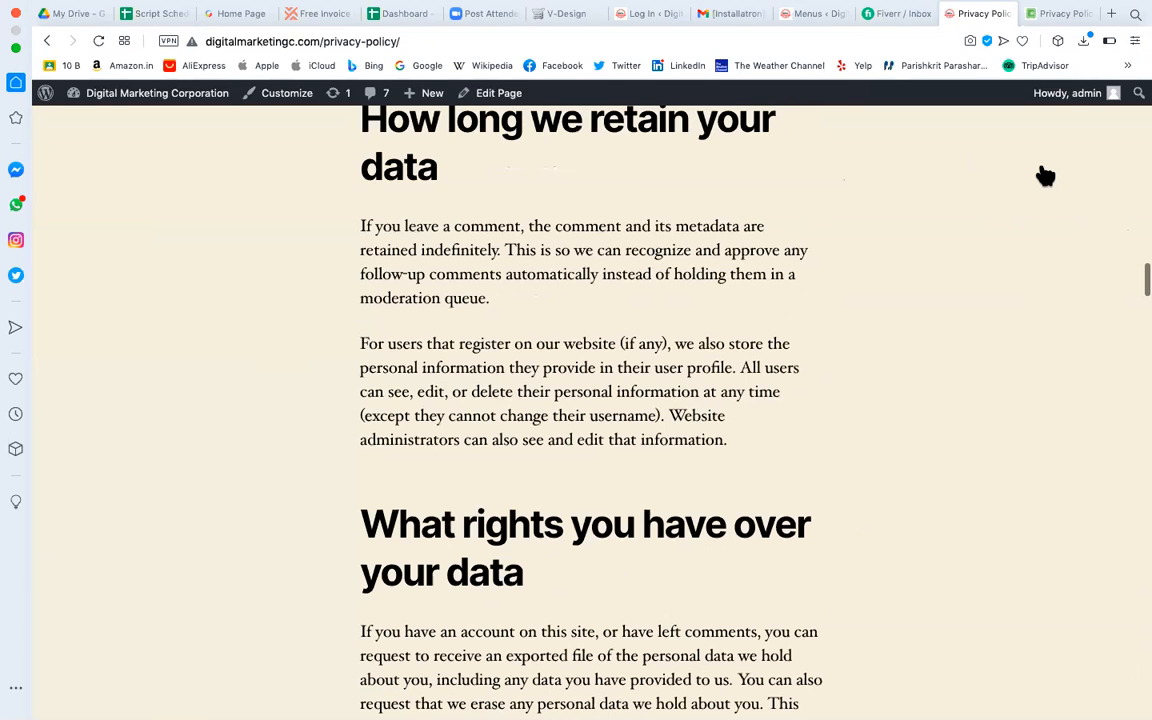
pyautogui.scroll(20, 1045, 176)
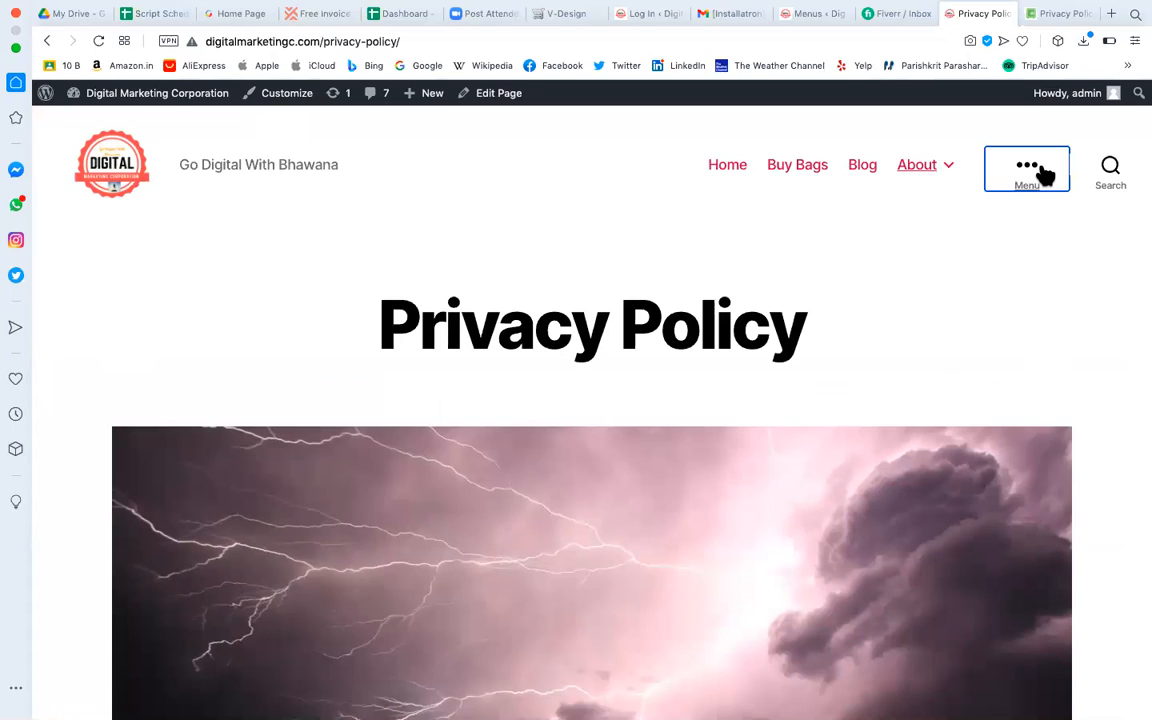
pyautogui.click(805, 16)
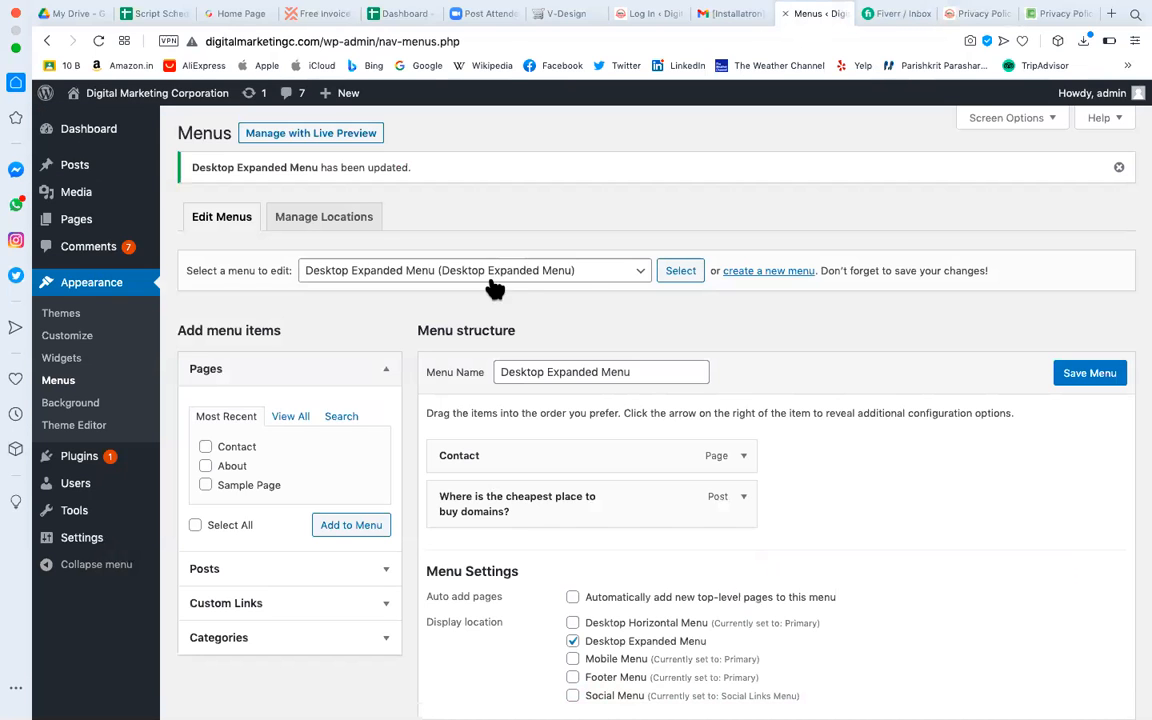
# Load the Social Links Menu for editing and remove its Yelp link.
pyautogui.click(638, 276)
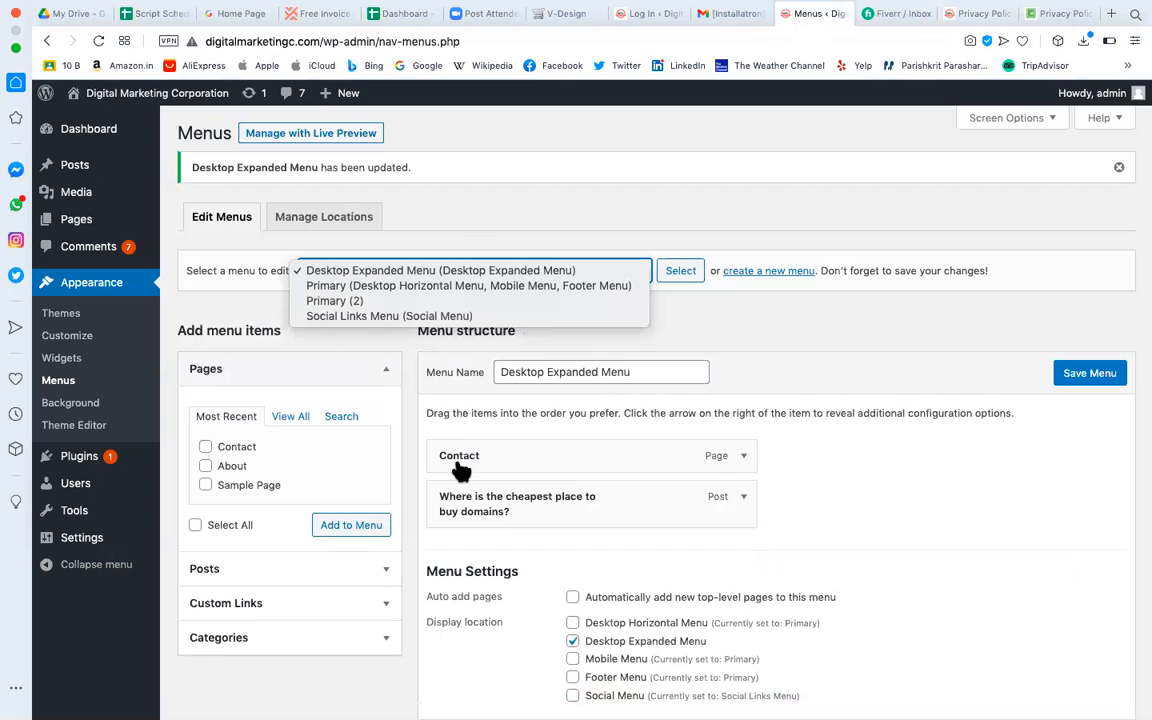
pyautogui.click(411, 316)
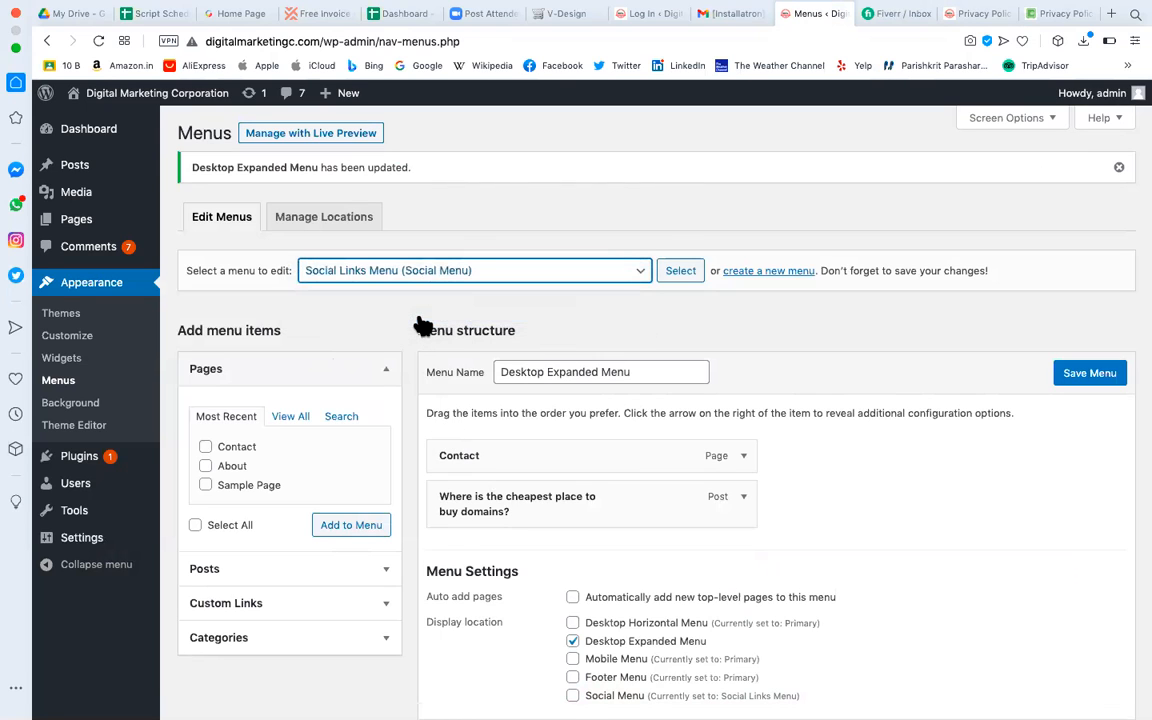
pyautogui.click(681, 274)
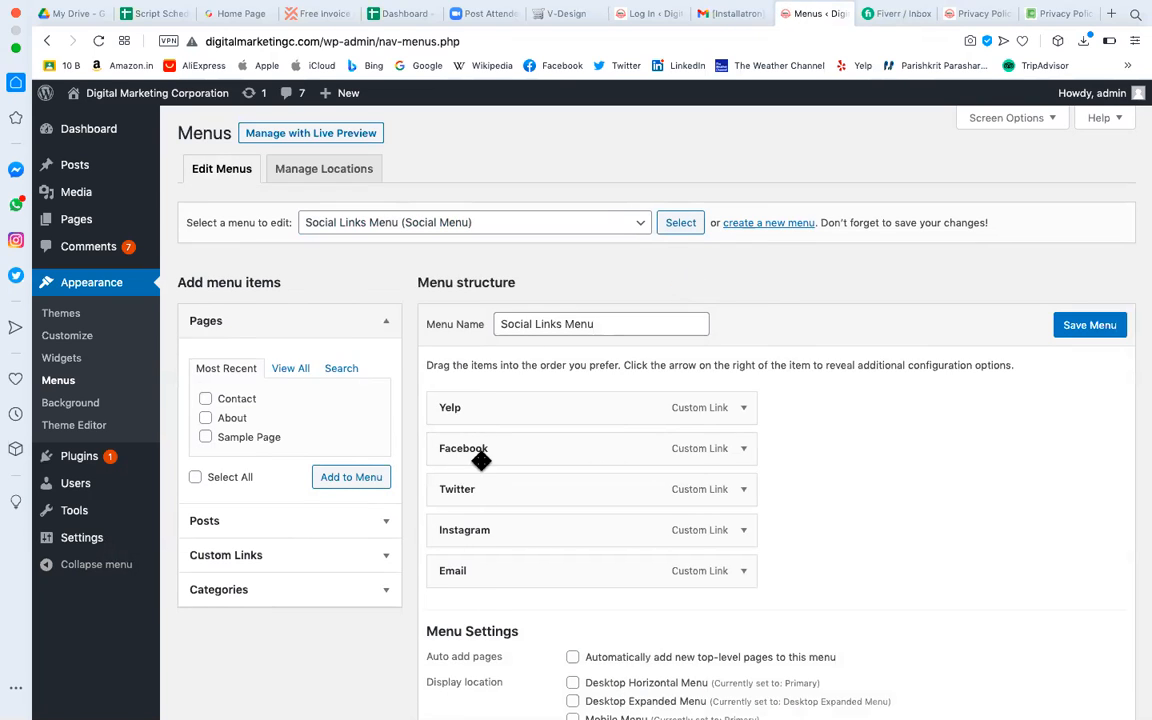
pyautogui.click(744, 407)
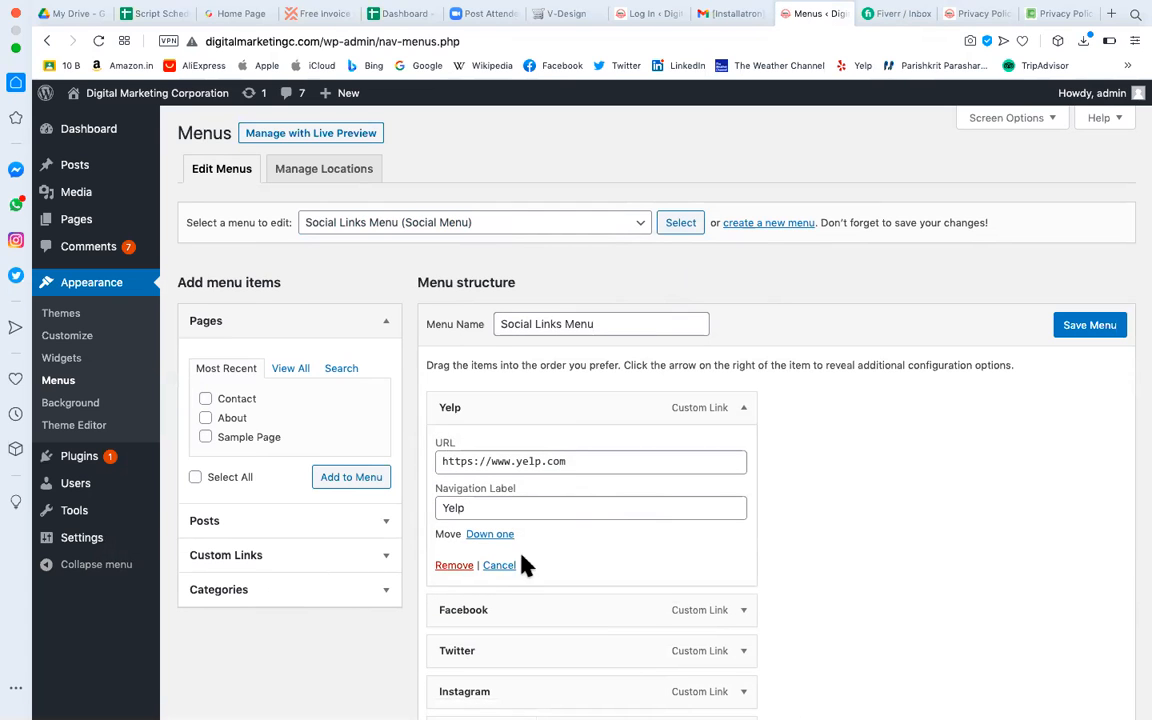
pyautogui.click(455, 566)
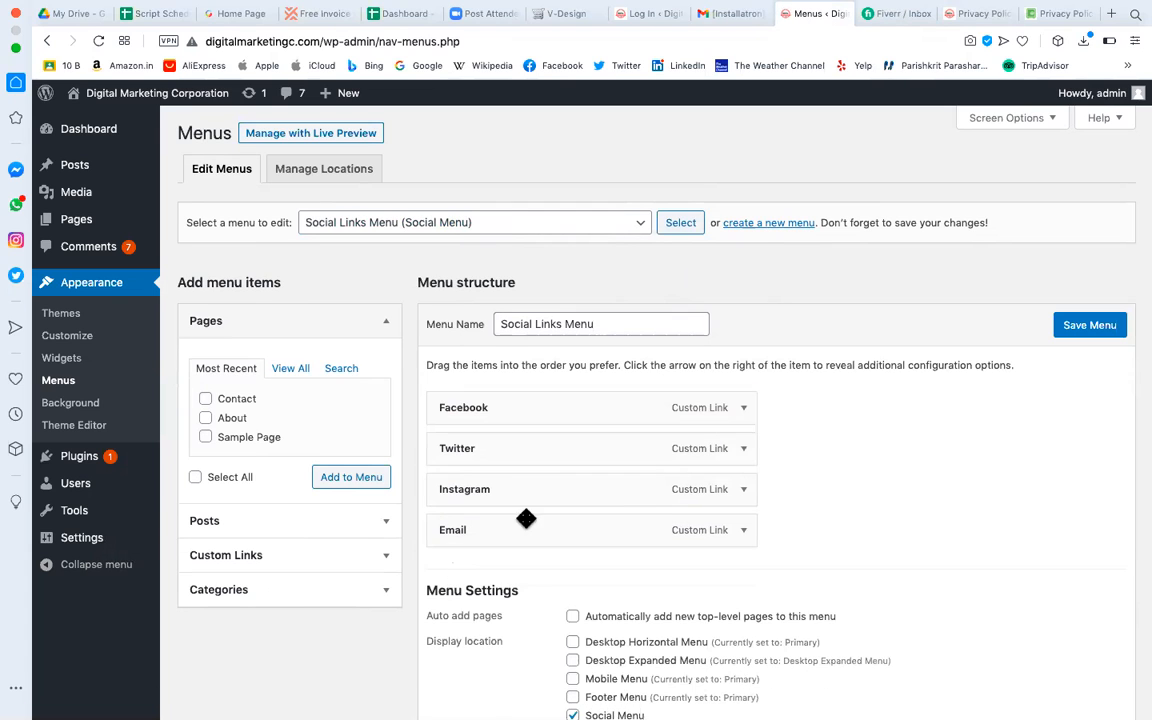
pyautogui.click(743, 410)
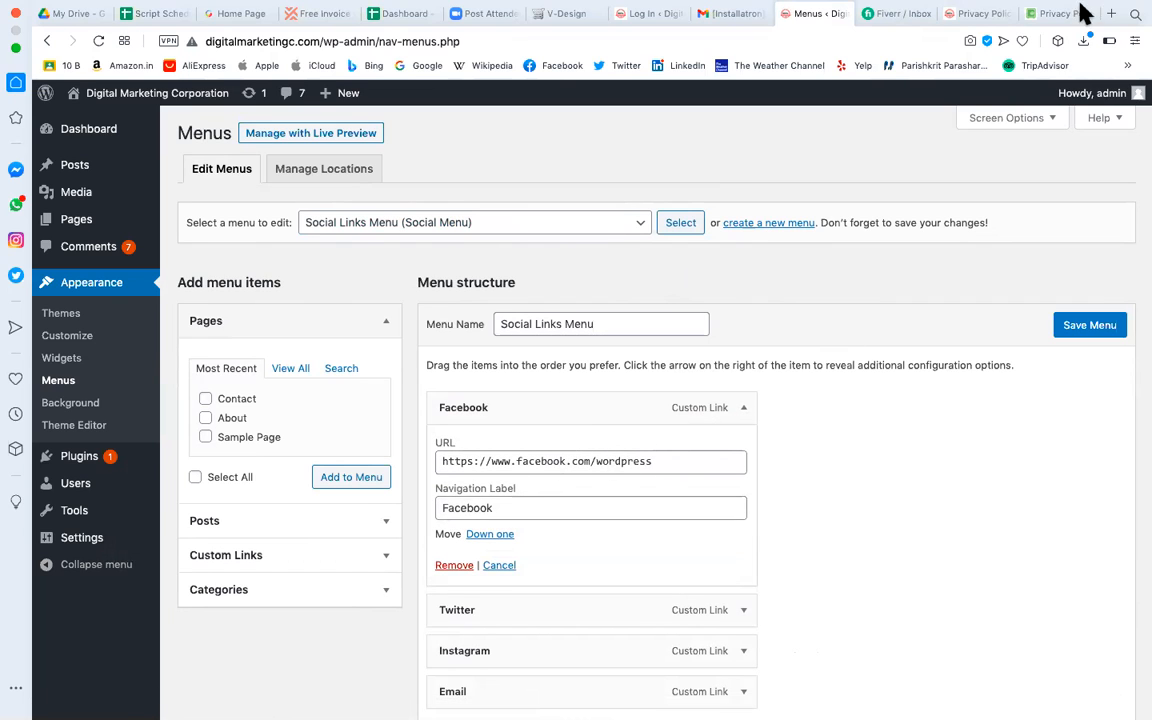
# Select just the digitalmarketingc.com domain in the browser address bar.
pyautogui.click(293, 41)
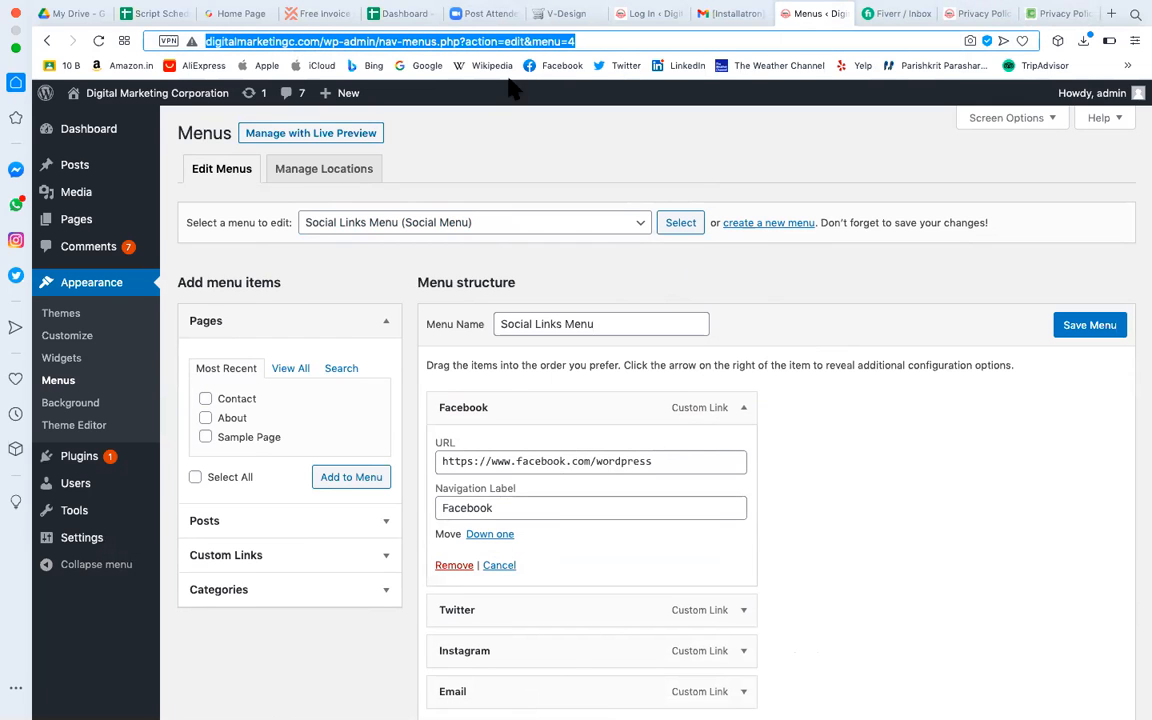
pyautogui.click(306, 44)
pyautogui.moveTo(320, 42); pyautogui.dragTo(187, 41)
pyautogui.press('cmd+c')
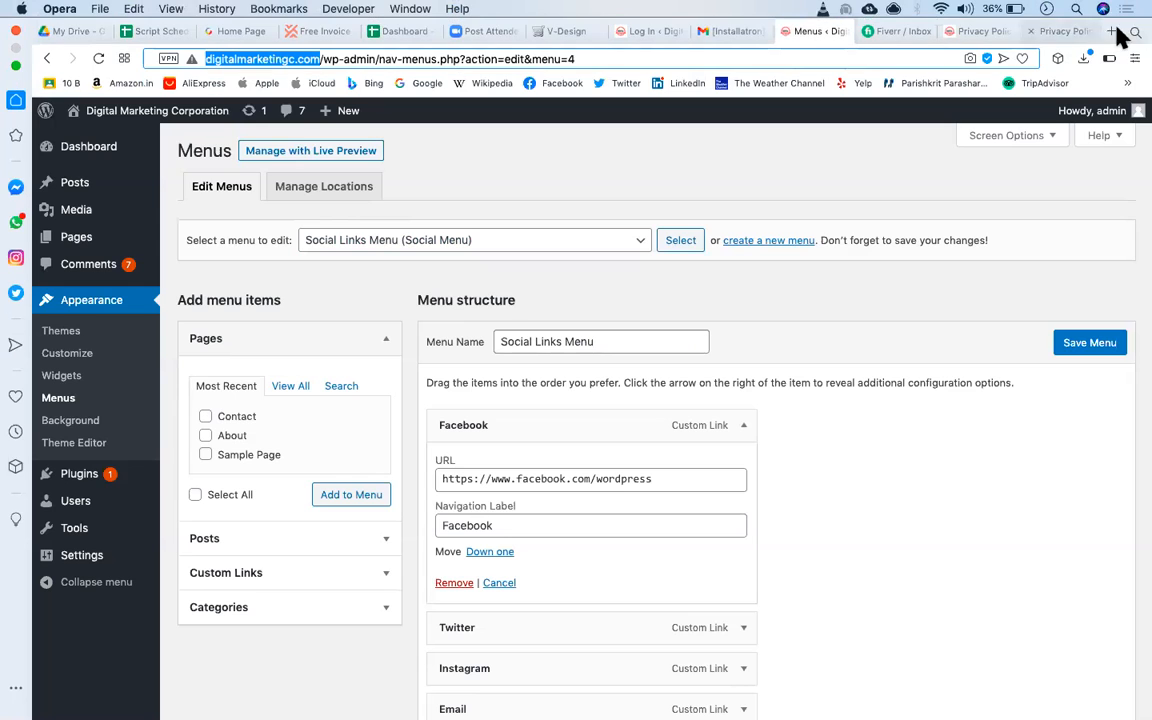
# Search 'digitalmarketingc.com facebook' in a new tab and open the Facebook About result.
pyautogui.click(1112, 31)
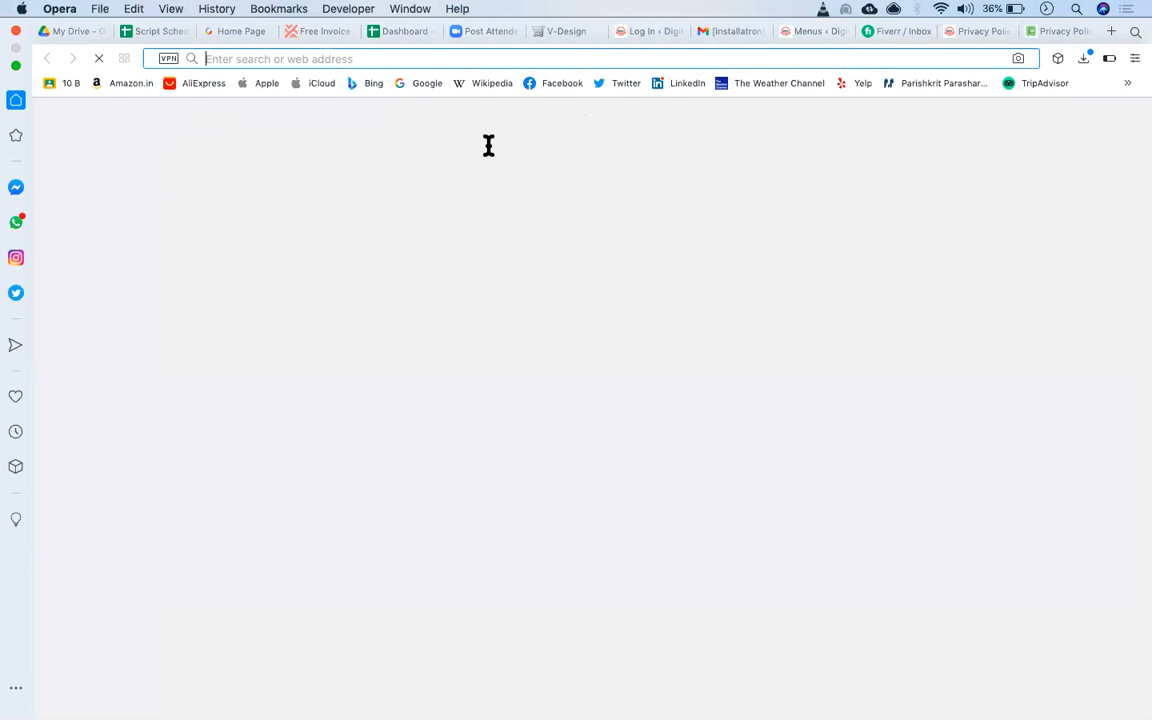
pyautogui.click(488, 146)
pyautogui.press('cmd+v')
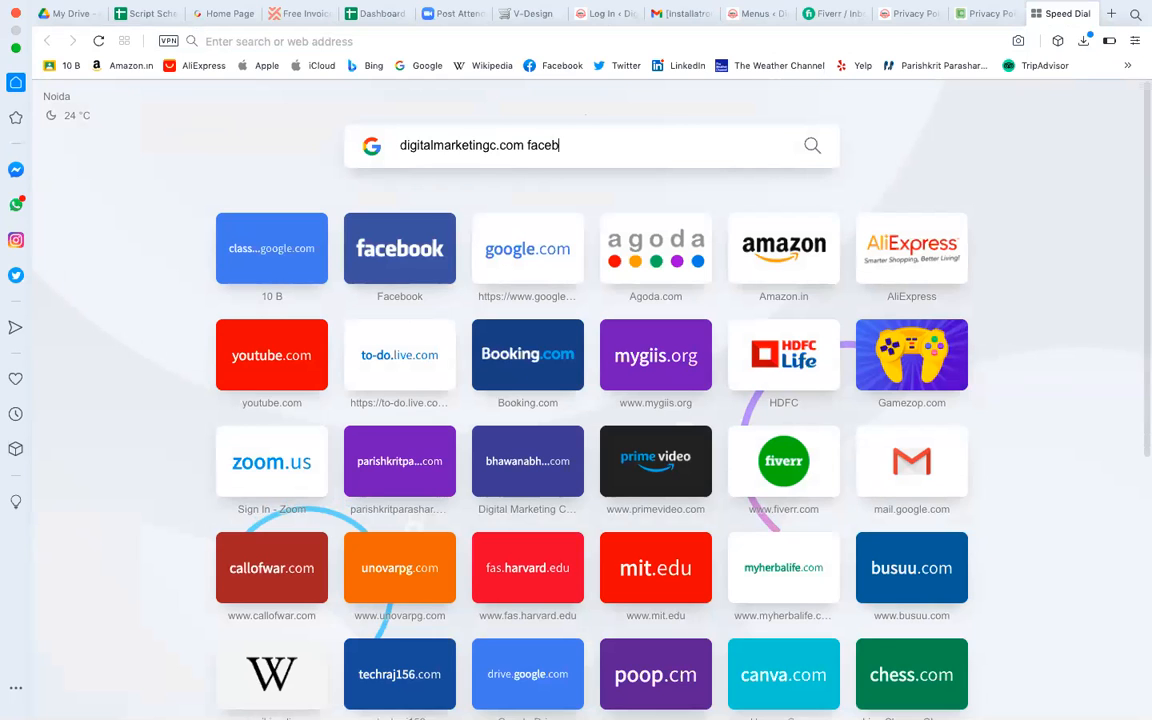
pyautogui.press('Return')
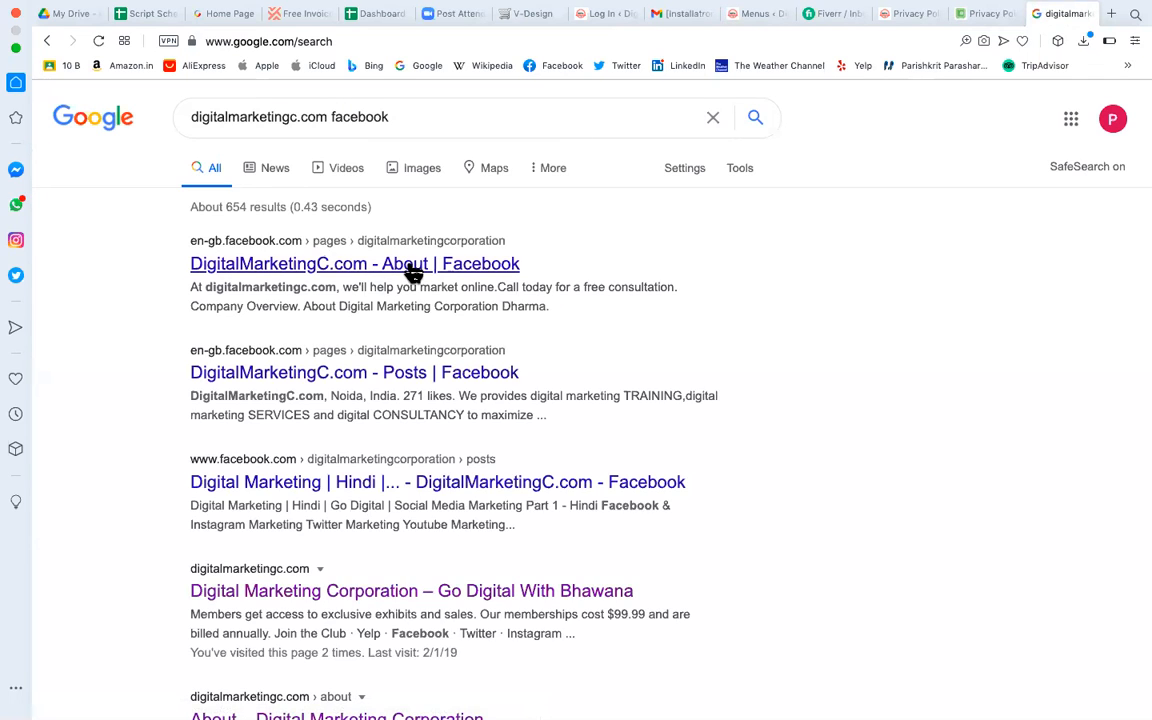
pyautogui.click(413, 263)
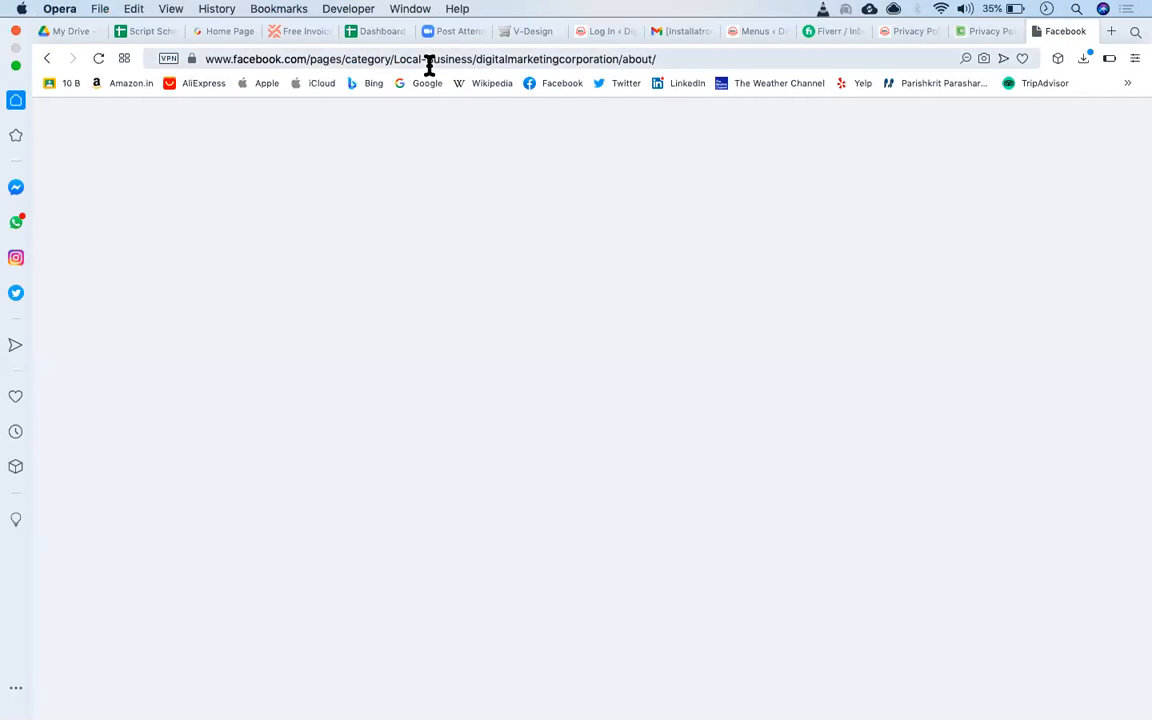
# Go from the unavailable Facebook page to your profile and open Pages You Manage.
pyautogui.click(427, 68)
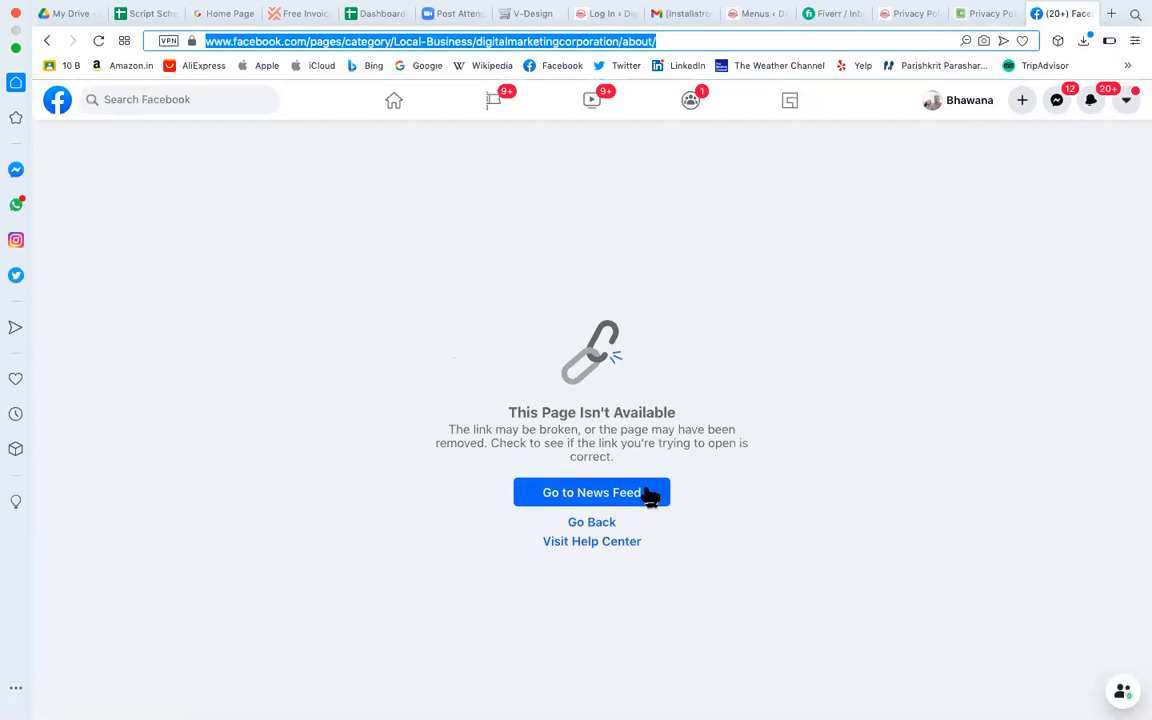
pyautogui.click(978, 112)
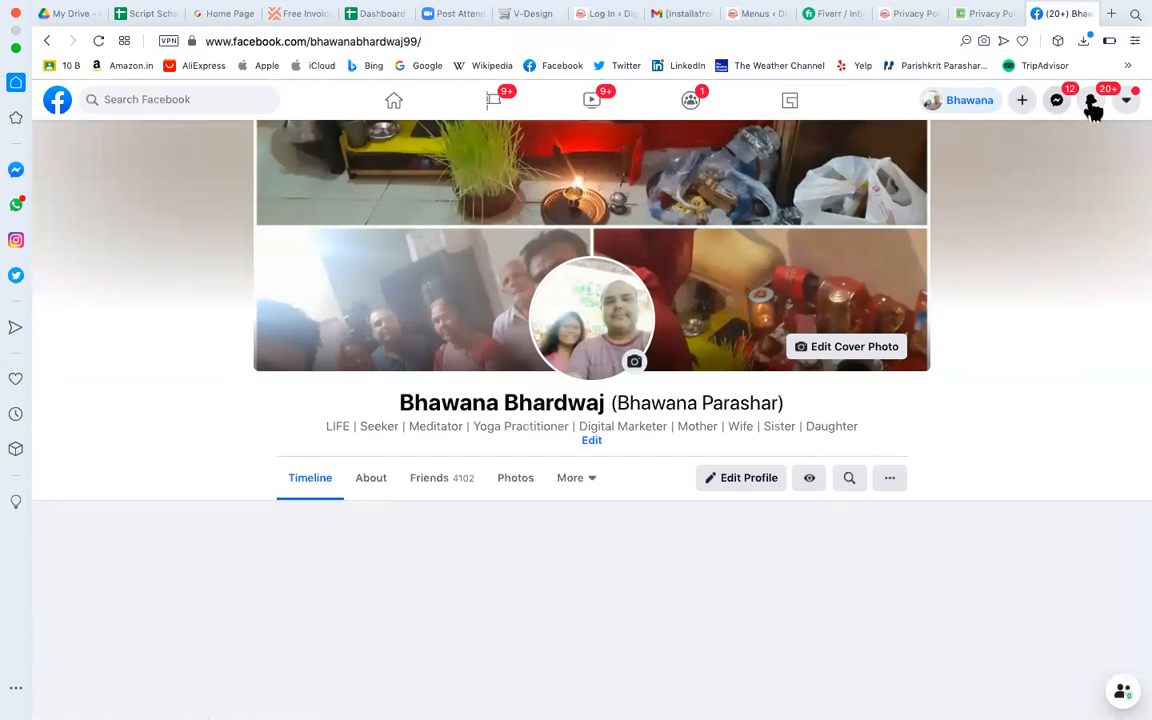
pyautogui.click(1127, 101)
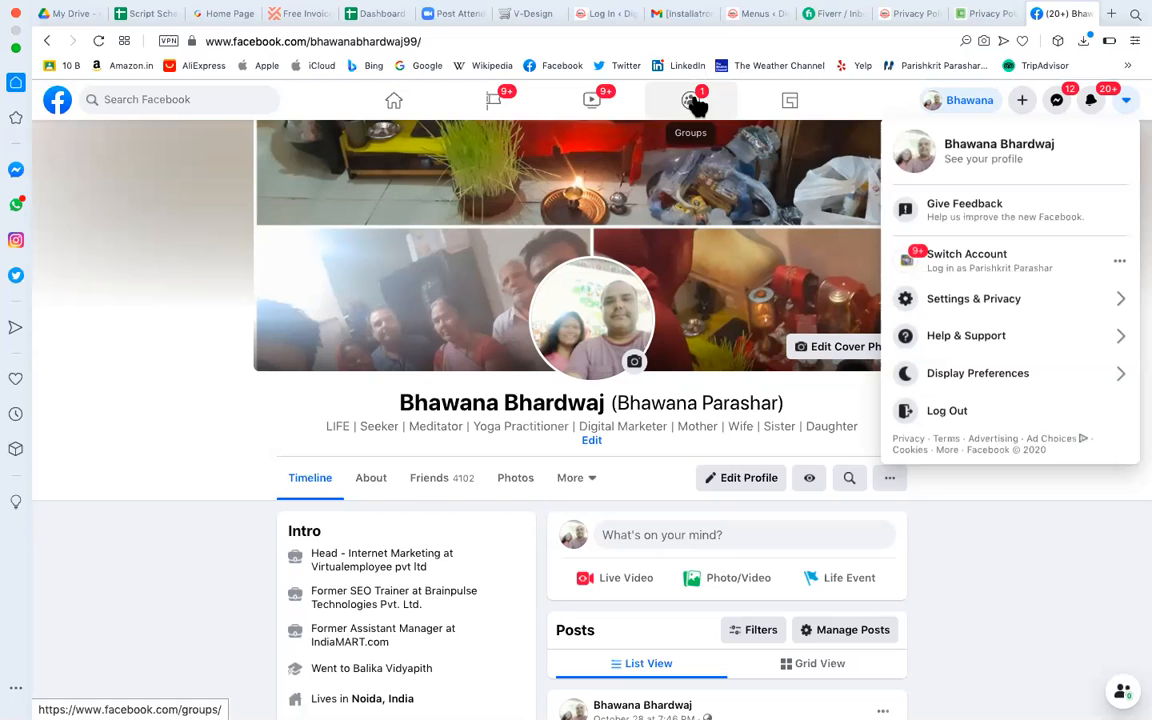
pyautogui.click(507, 113)
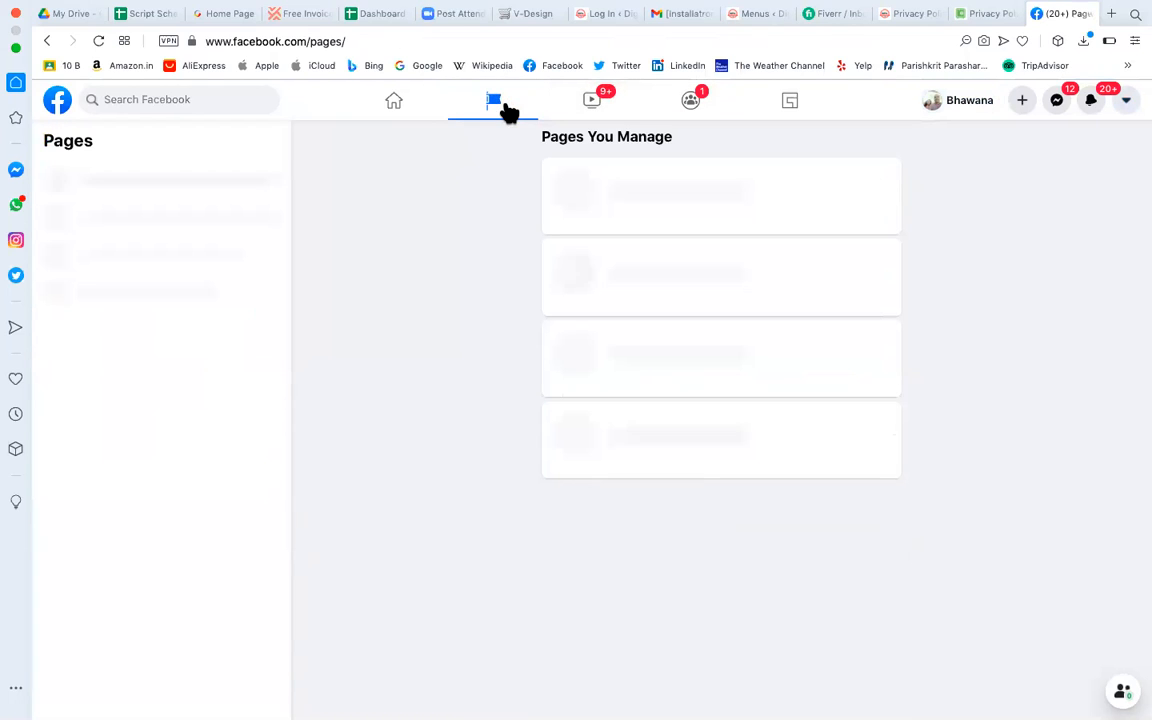
# Browse Pages You Manage, open the Digital Seekers page to check its address, then go back.
pyautogui.scroll(-3, 521, 405)
pyautogui.scroll(-12, 521, 405)
pyautogui.scroll(-14, 521, 405)
pyautogui.scroll(-9, 521, 405)
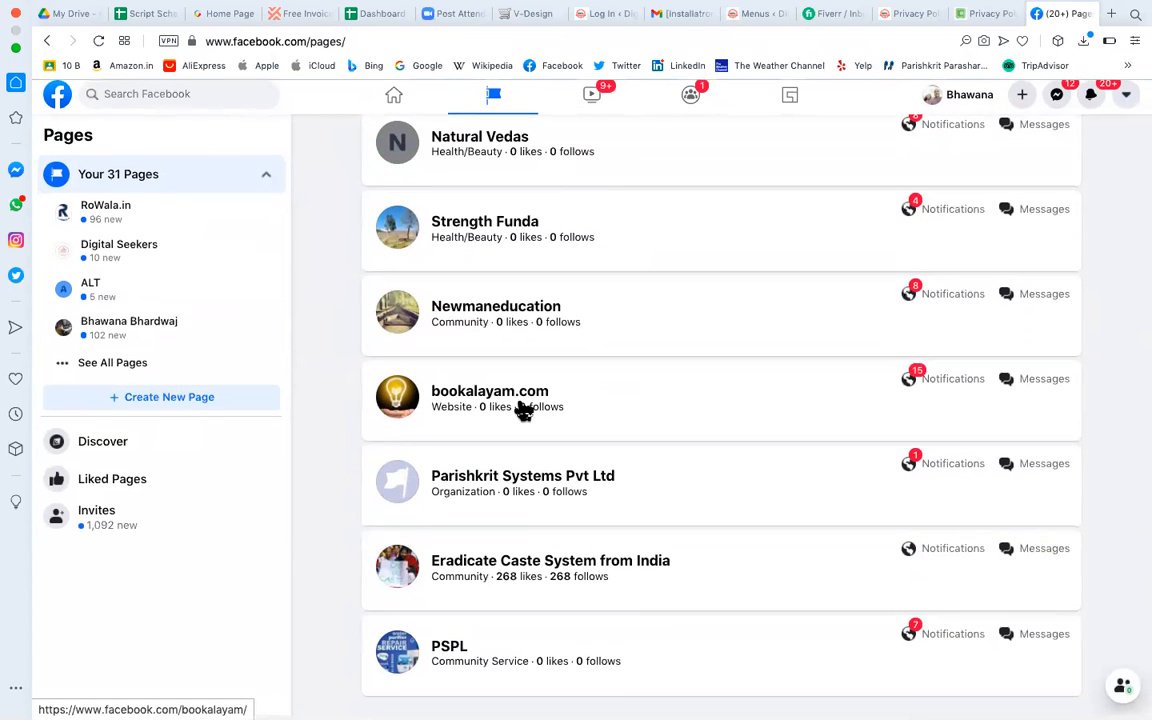
pyautogui.scroll(2, 501, 630)
pyautogui.scroll(8, 501, 630)
pyautogui.scroll(7, 501, 630)
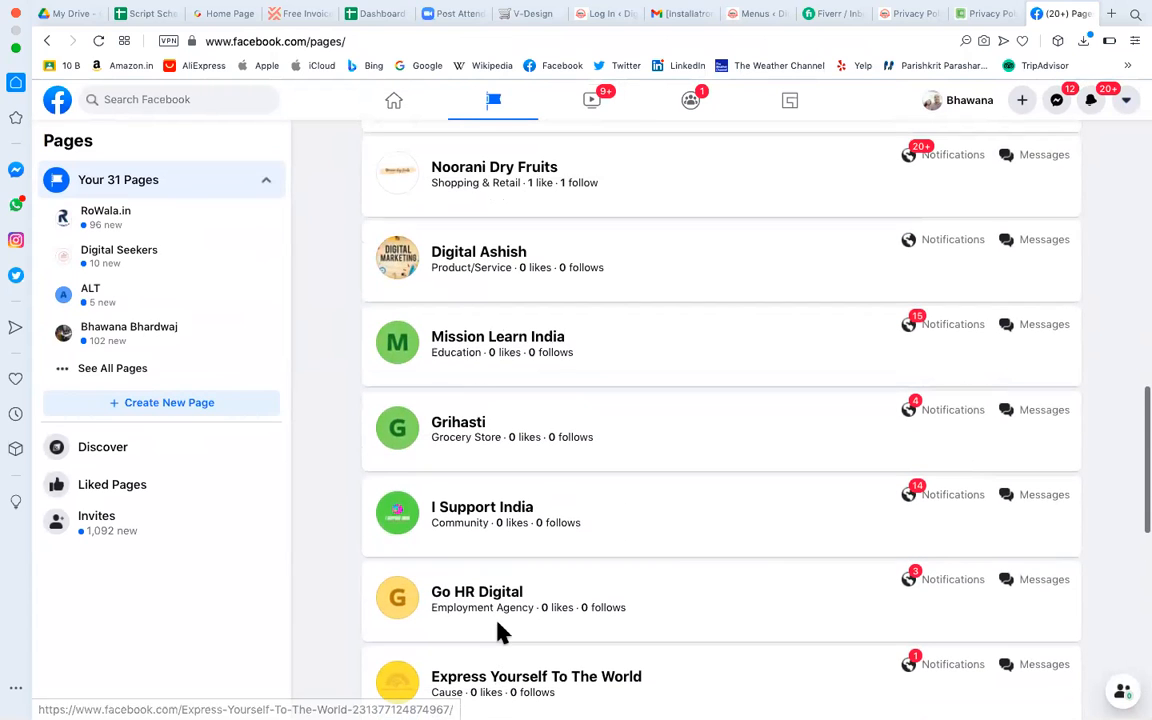
pyautogui.scroll(5, 500, 630)
pyautogui.scroll(6, 496, 630)
pyautogui.scroll(7, 499, 643)
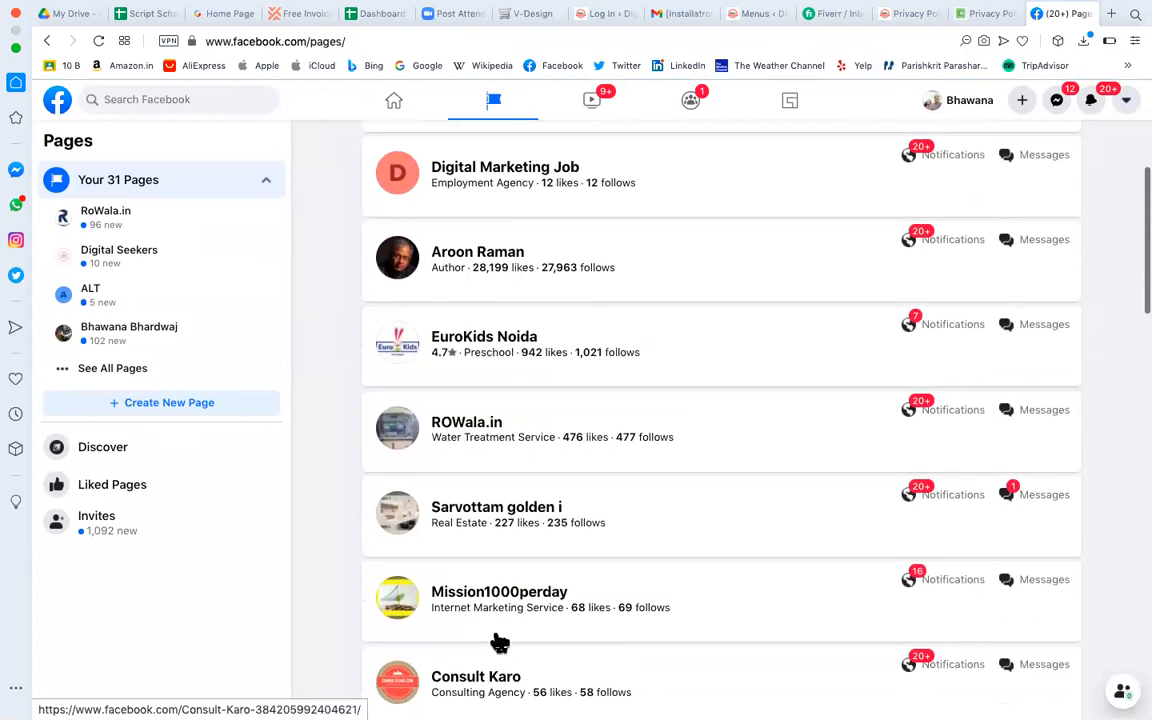
pyautogui.scroll(8, 499, 640)
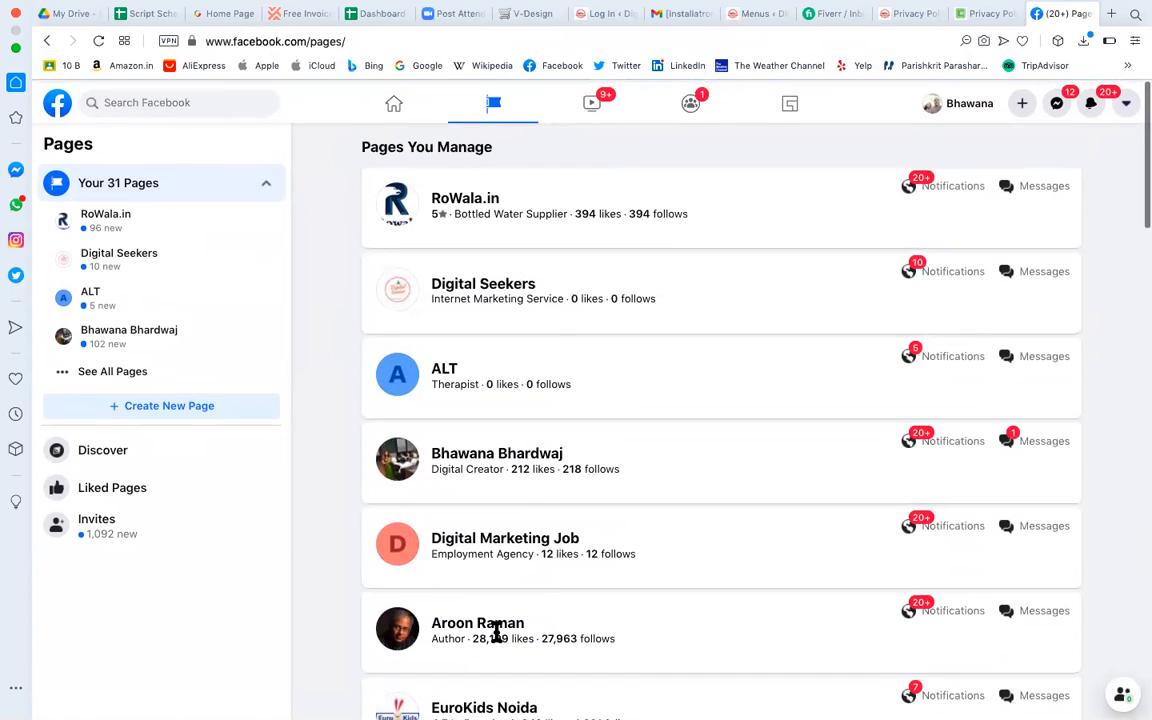
pyautogui.scroll(-5, 532, 231)
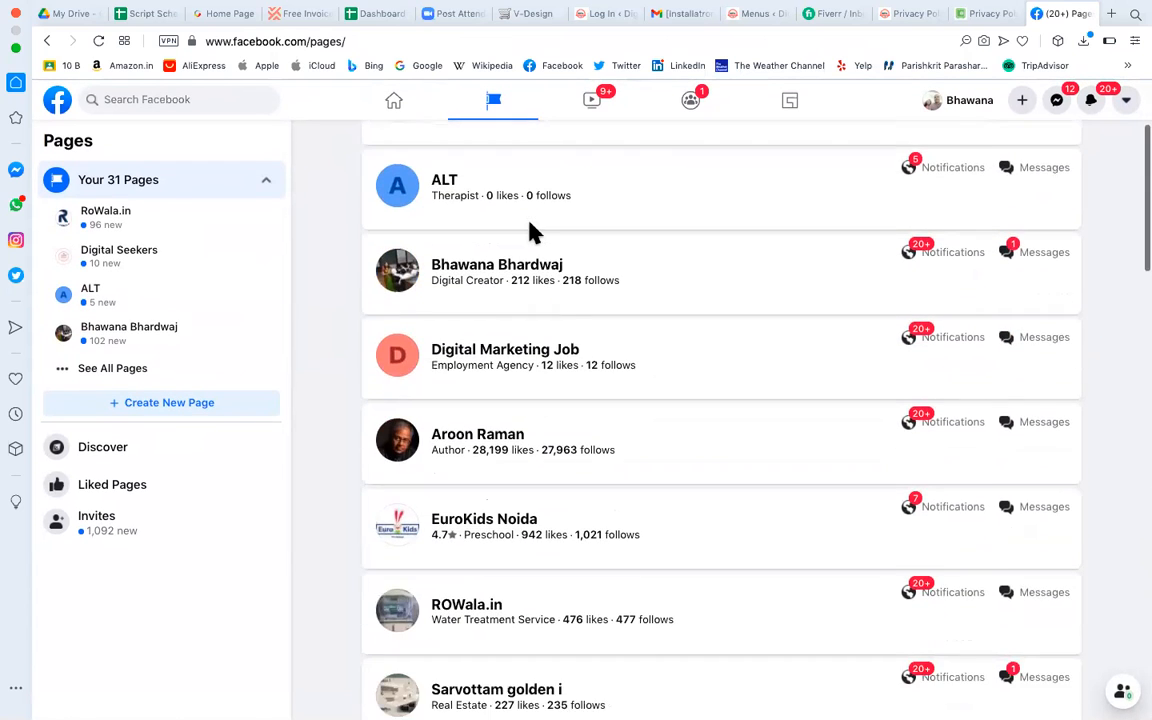
pyautogui.scroll(5, 530, 226)
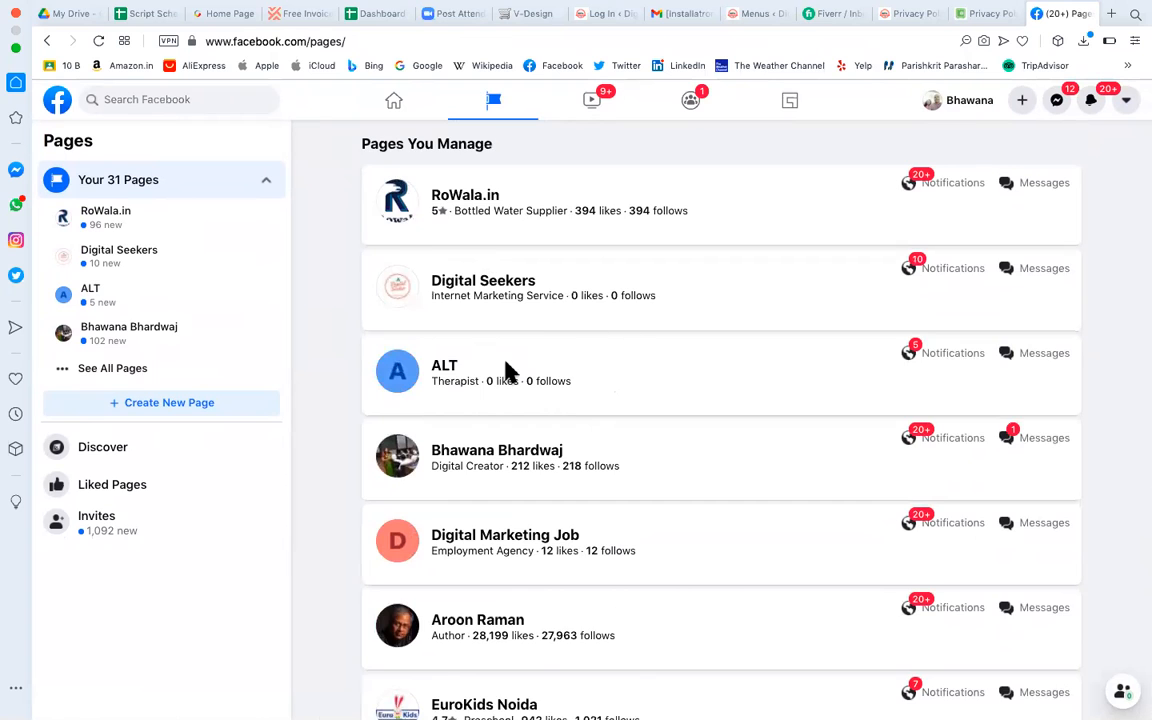
pyautogui.scroll(-2, 506, 368)
pyautogui.scroll(-3, 508, 372)
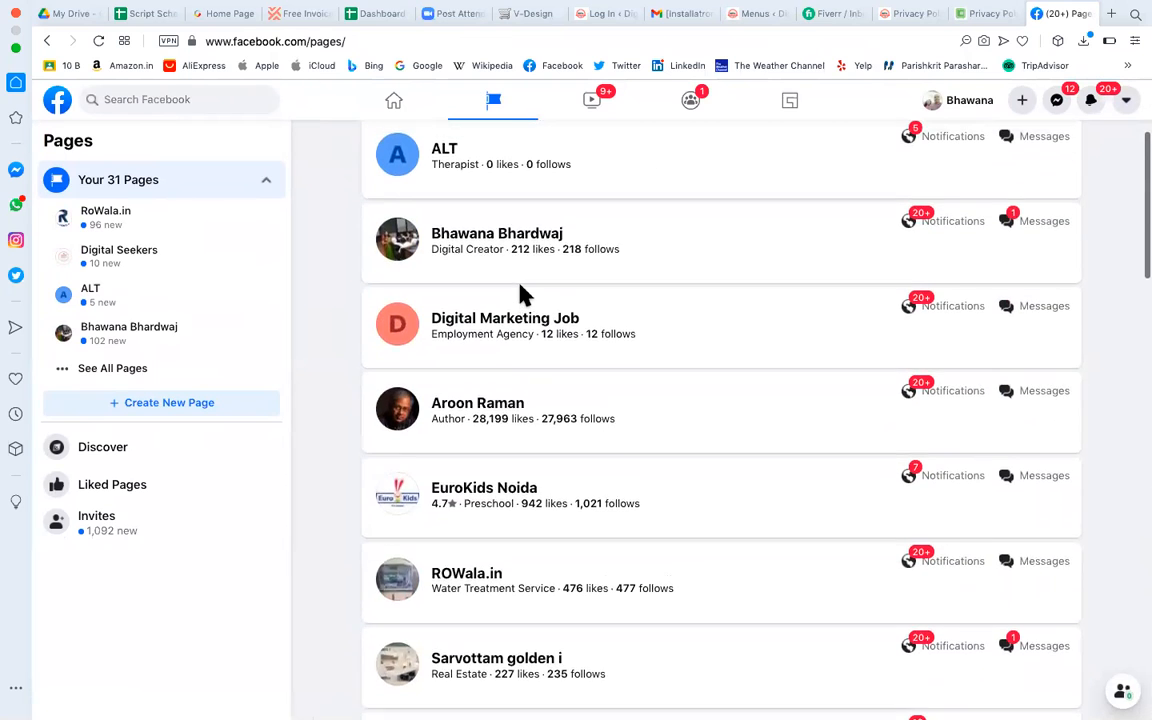
pyautogui.scroll(5, 522, 296)
pyautogui.click(455, 295)
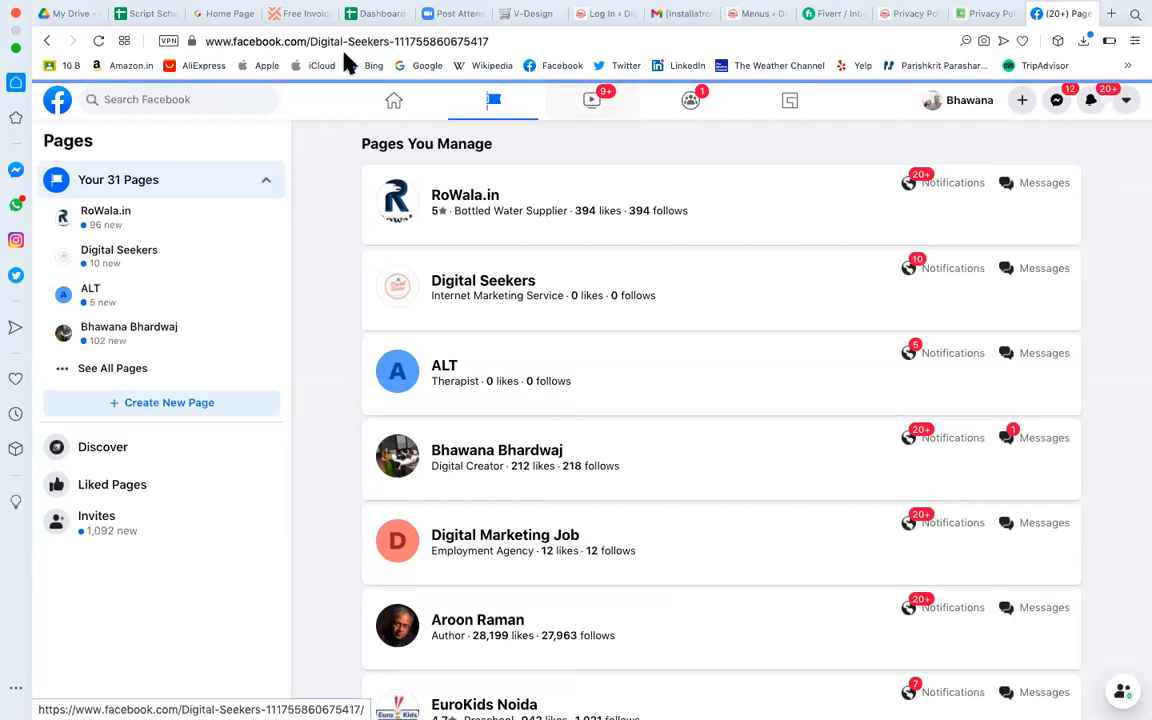
pyautogui.click(375, 44)
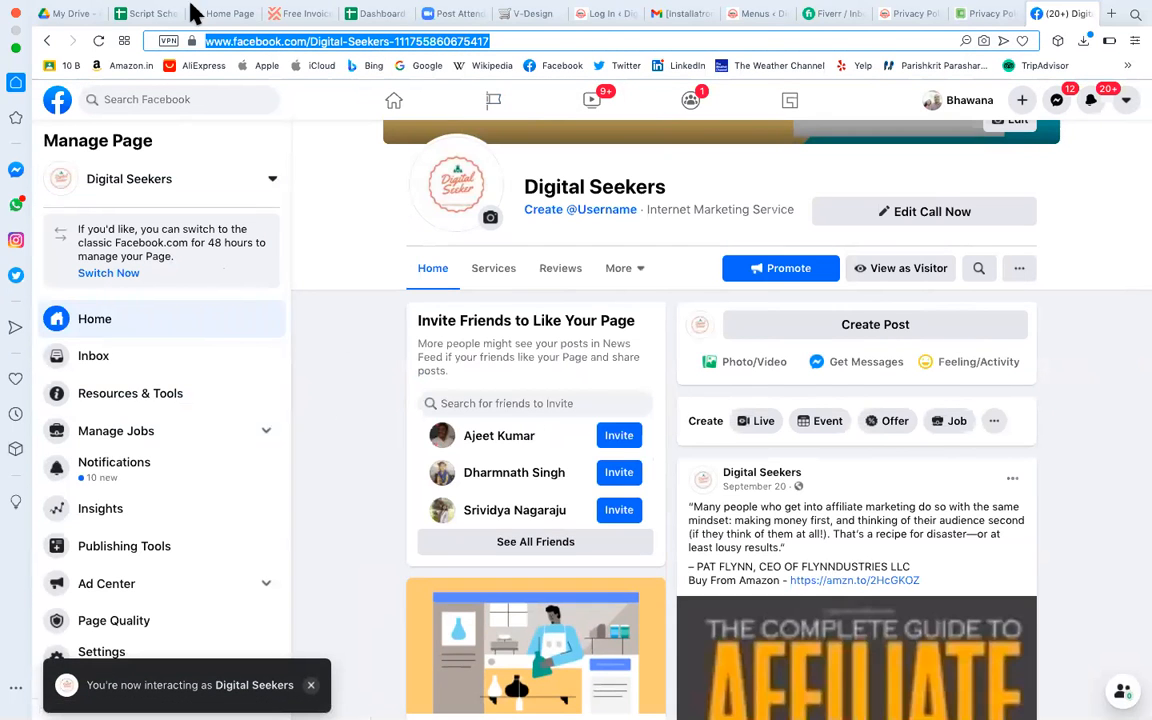
pyautogui.click(46, 41)
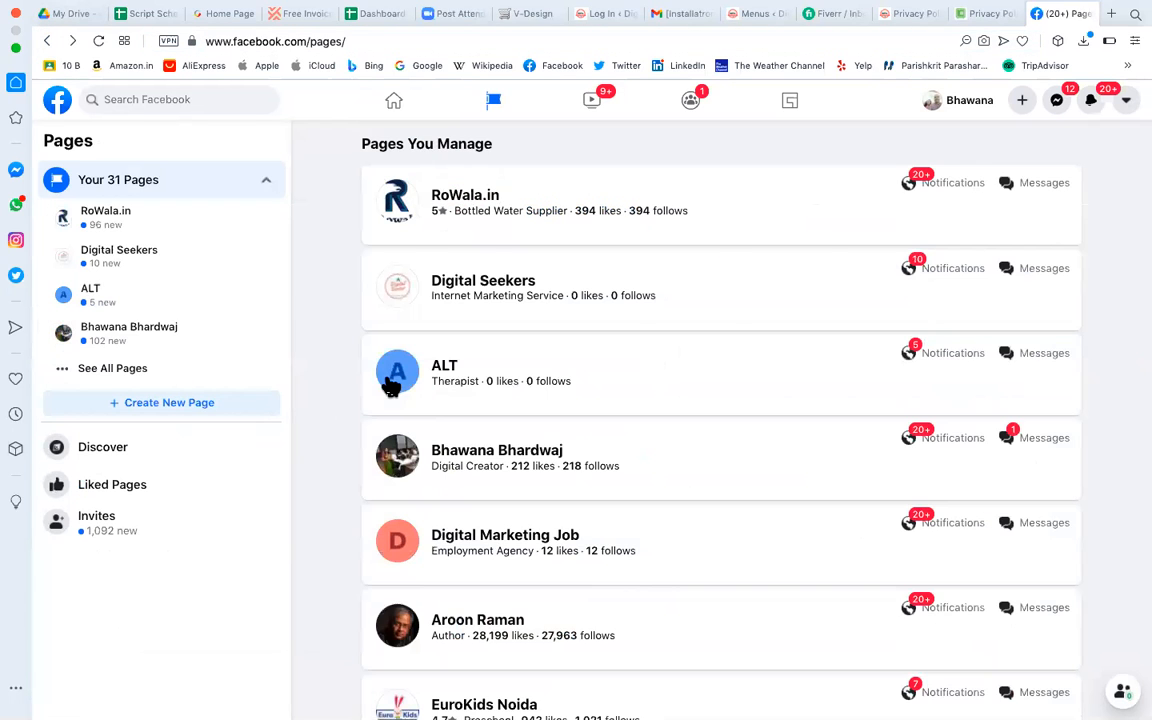
# Open the Digital Marketing Job page, copy its address, and return to WordPress.
pyautogui.scroll(-2, 491, 432)
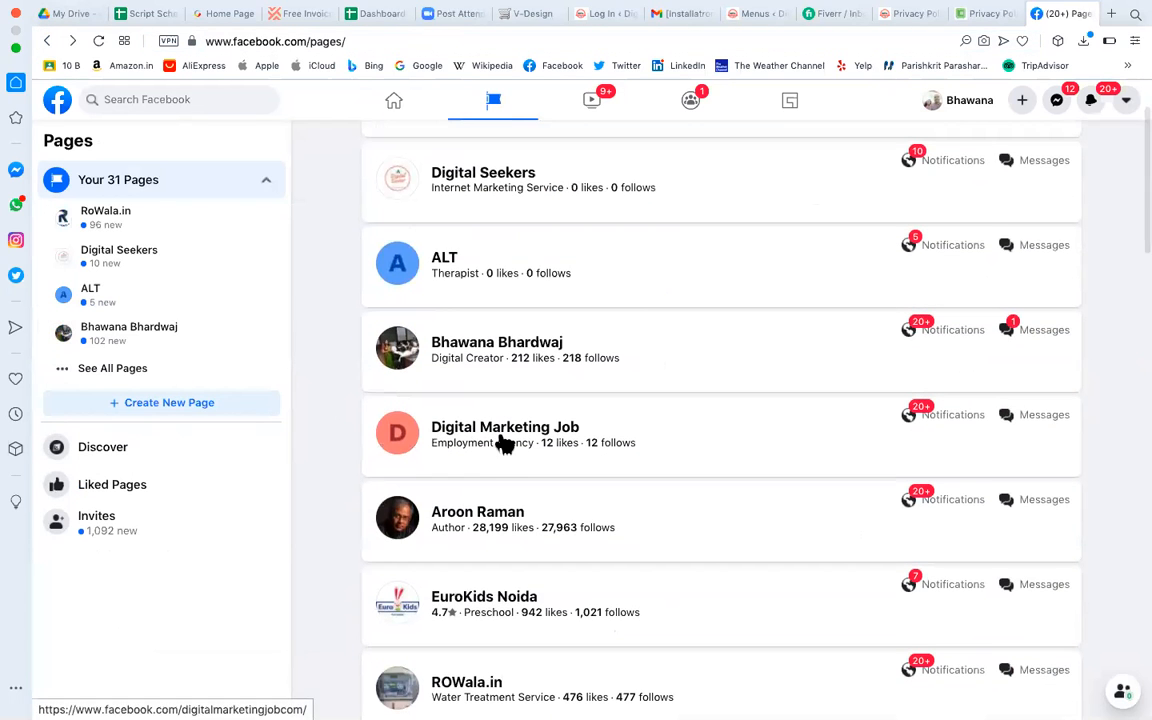
pyautogui.click(500, 436)
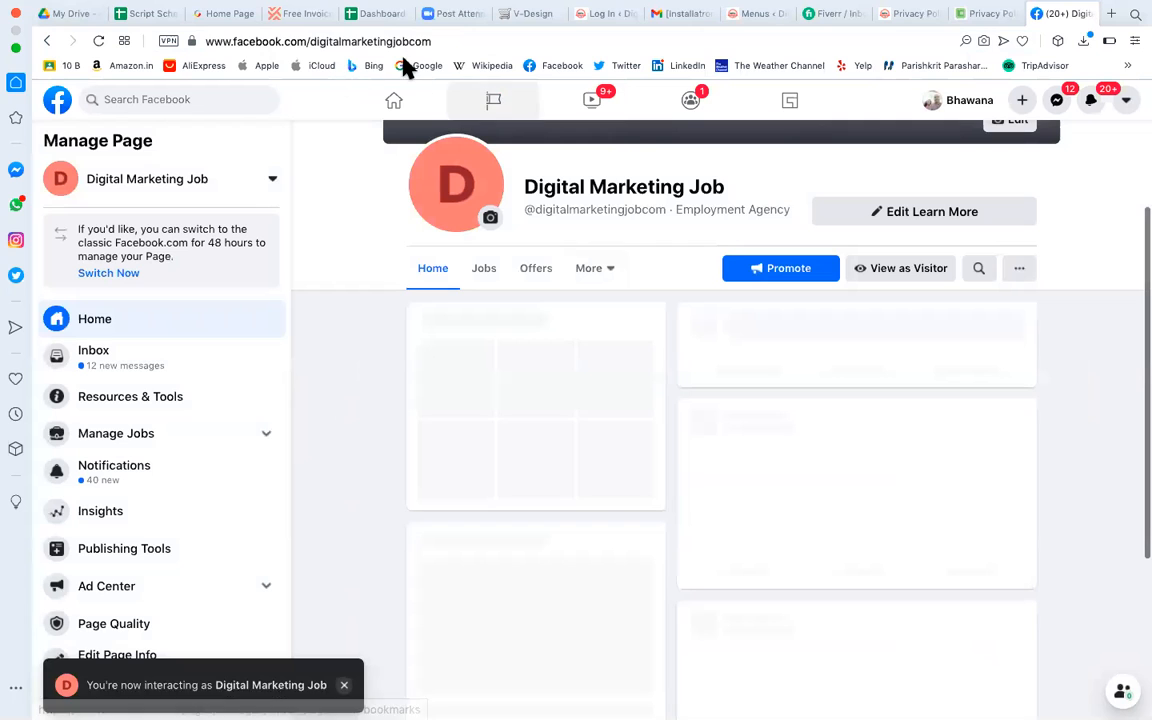
pyautogui.click(383, 40)
pyautogui.press('super+c')
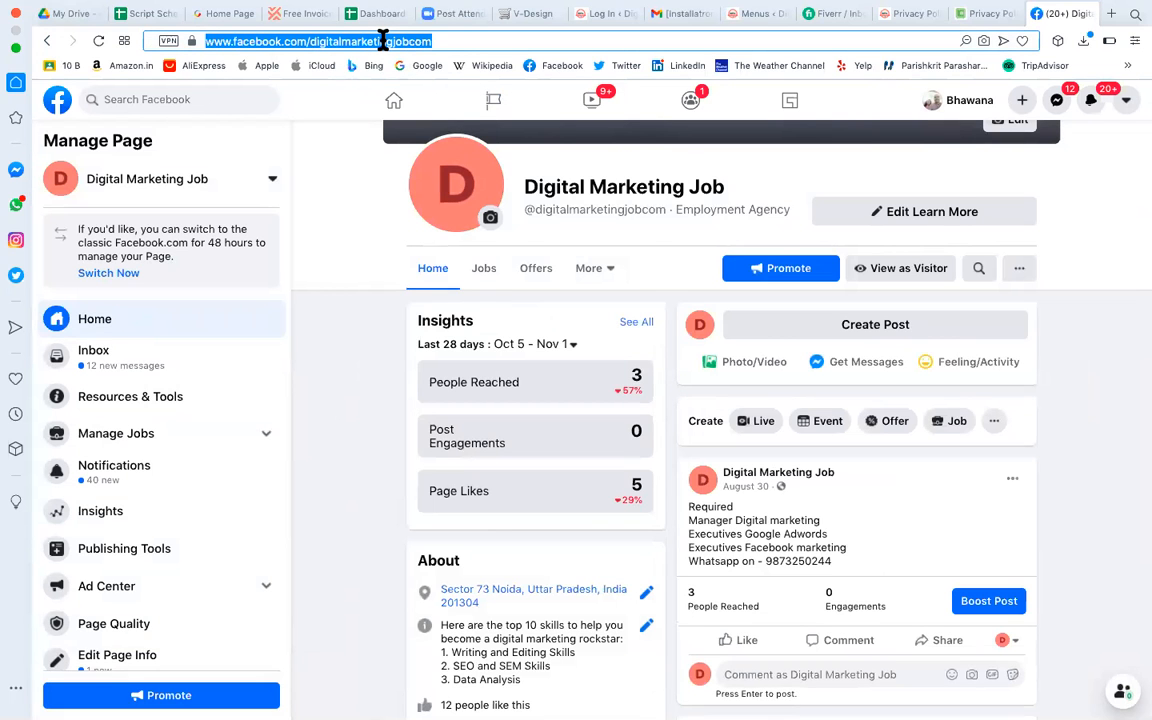
pyautogui.scroll(3, 741, 368)
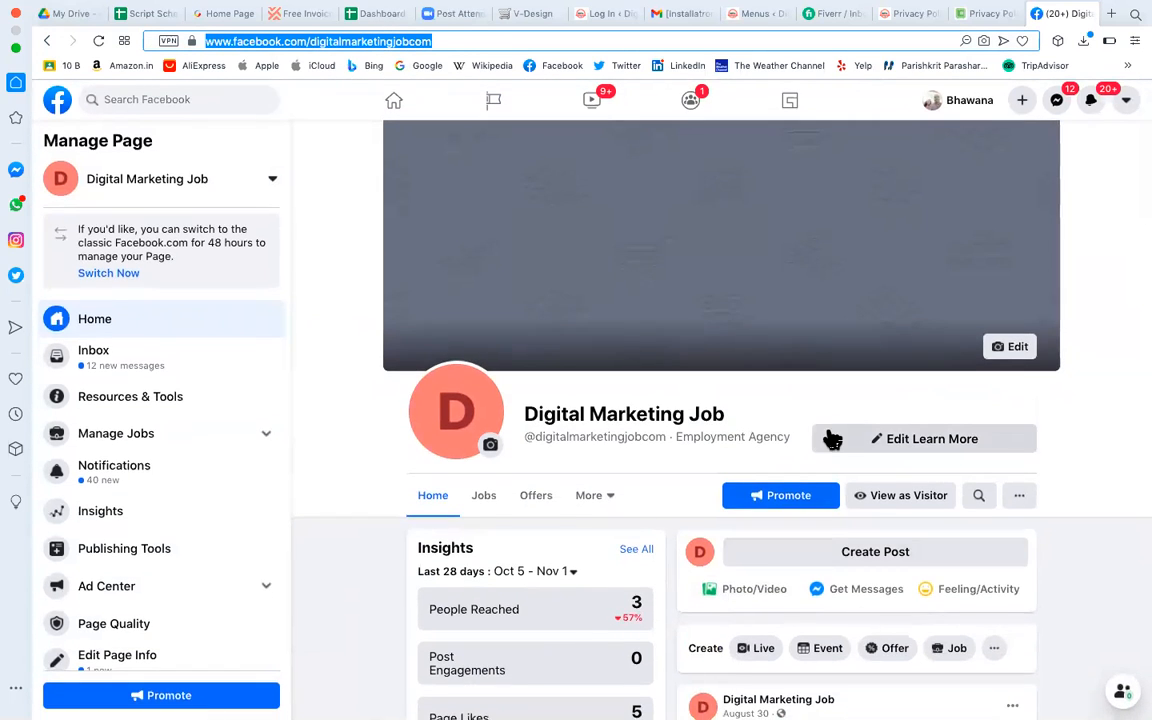
pyautogui.scroll(-3, 829, 438)
pyautogui.scroll(-7, 829, 438)
pyautogui.scroll(4, 600, 450)
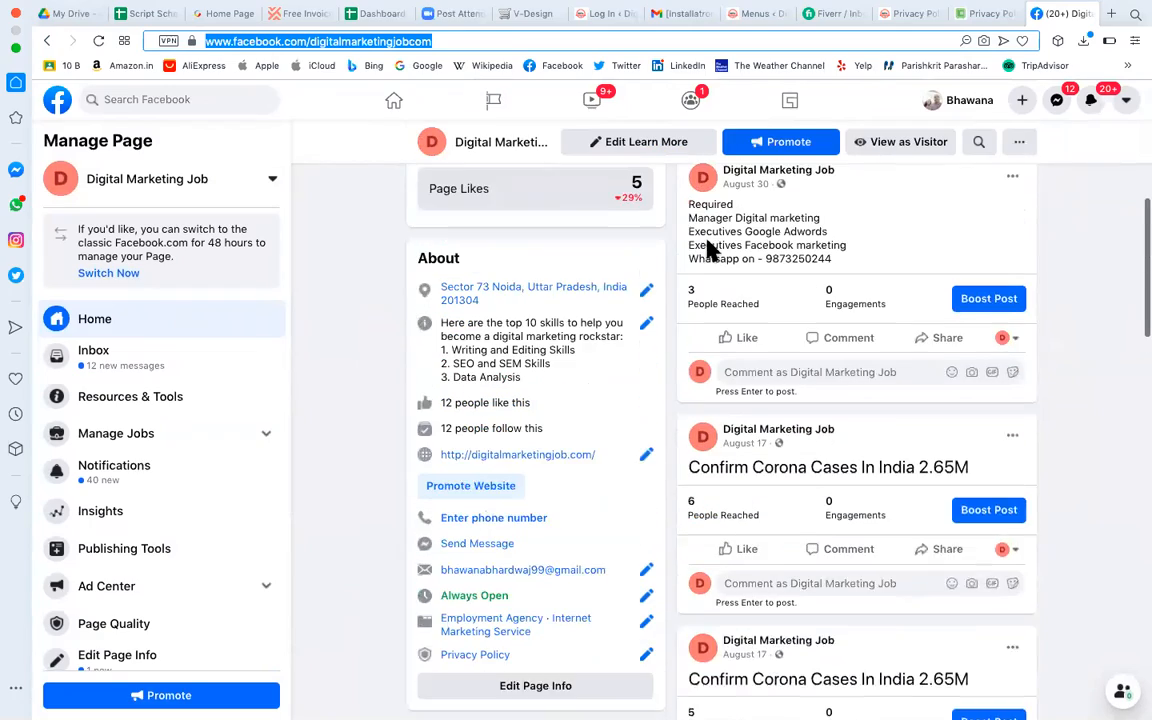
pyautogui.scroll(-6, 566, 437)
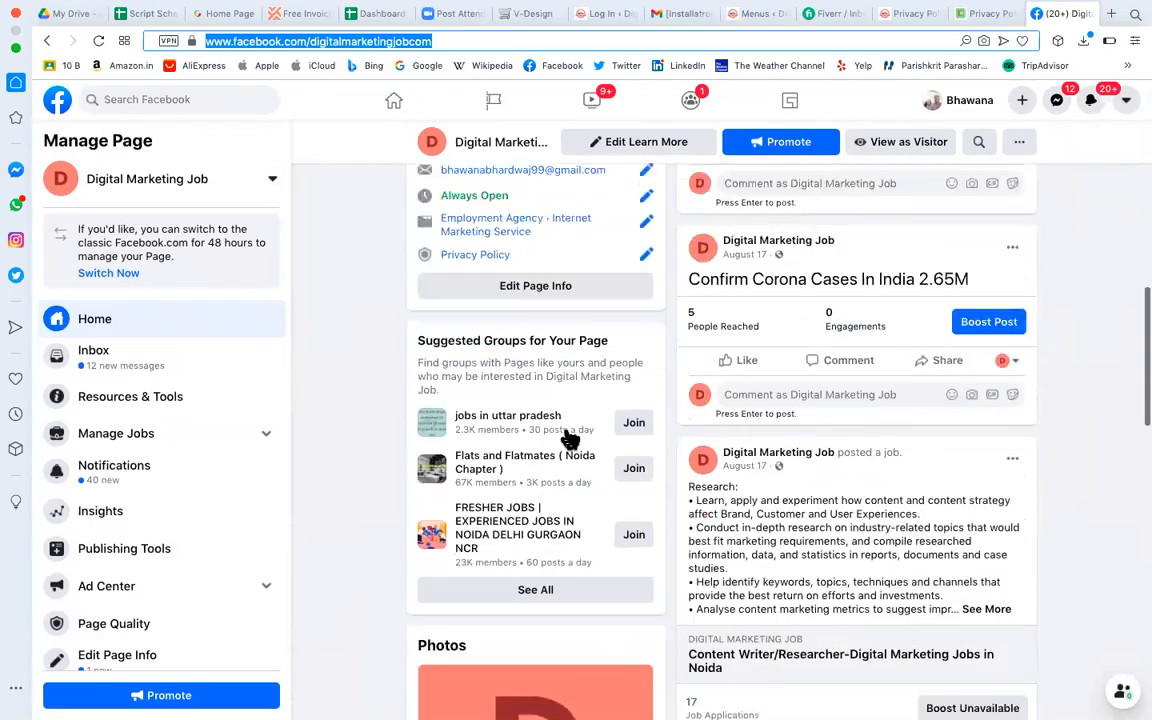
pyautogui.scroll(-2, 566, 437)
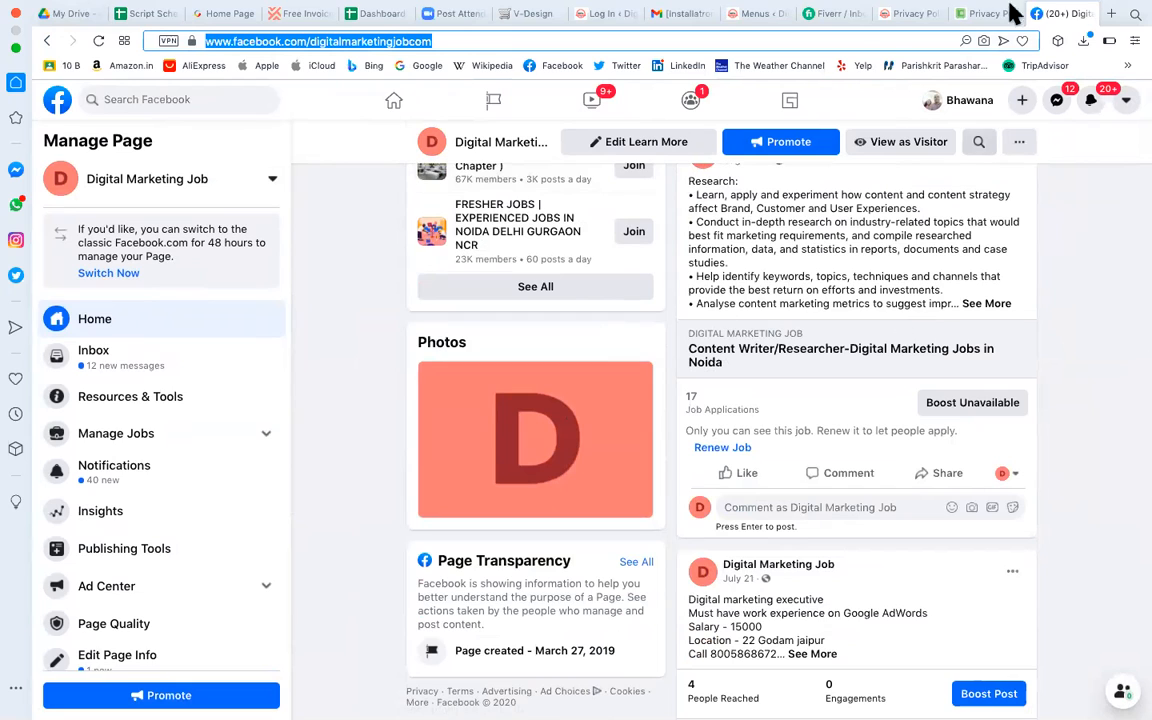
pyautogui.click(740, 14)
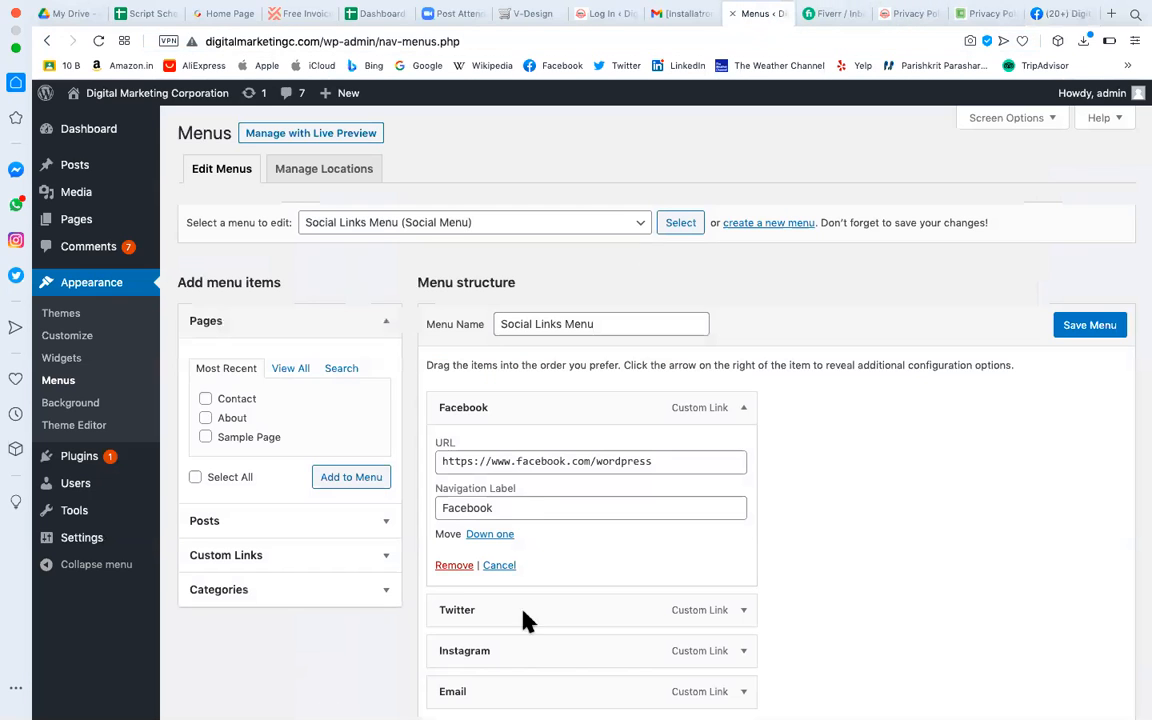
# Replace the Facebook menu item's URL with the Digital Marketing Job page address.
pyautogui.click(552, 466)
pyautogui.press('super+a')
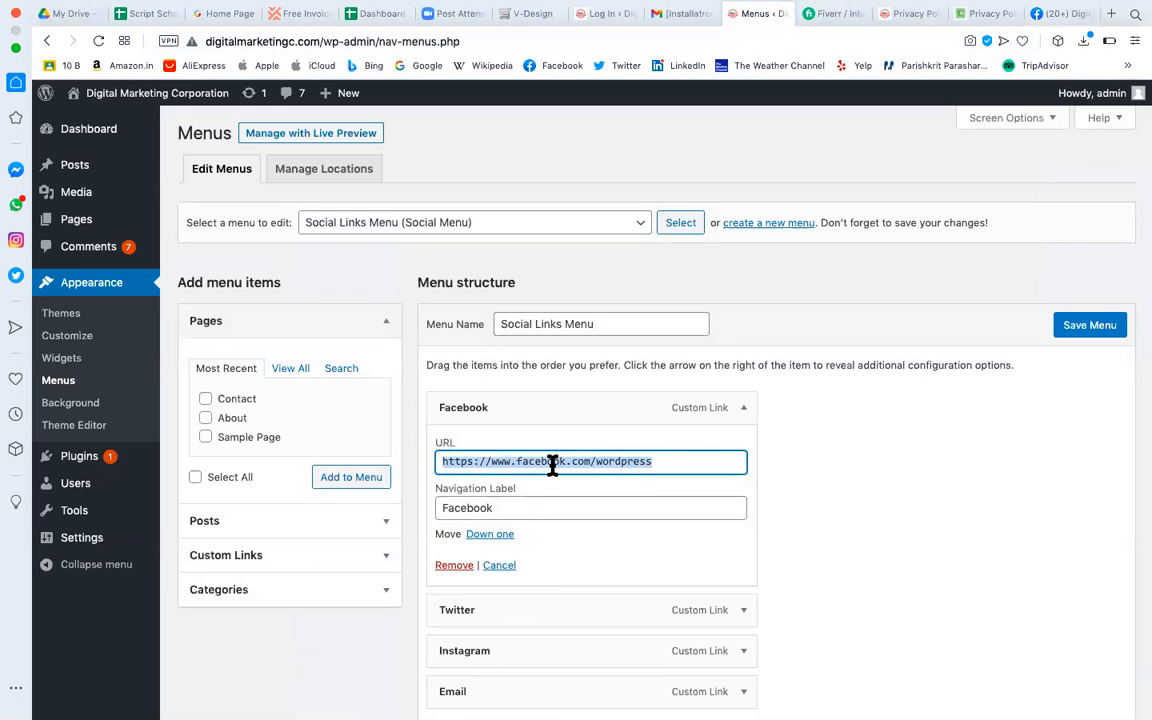
pyautogui.press('super+v')
# Change the Twitter link so it ends in digitalmarketingc instead of wordpress.
pyautogui.scroll(-2, 672, 490)
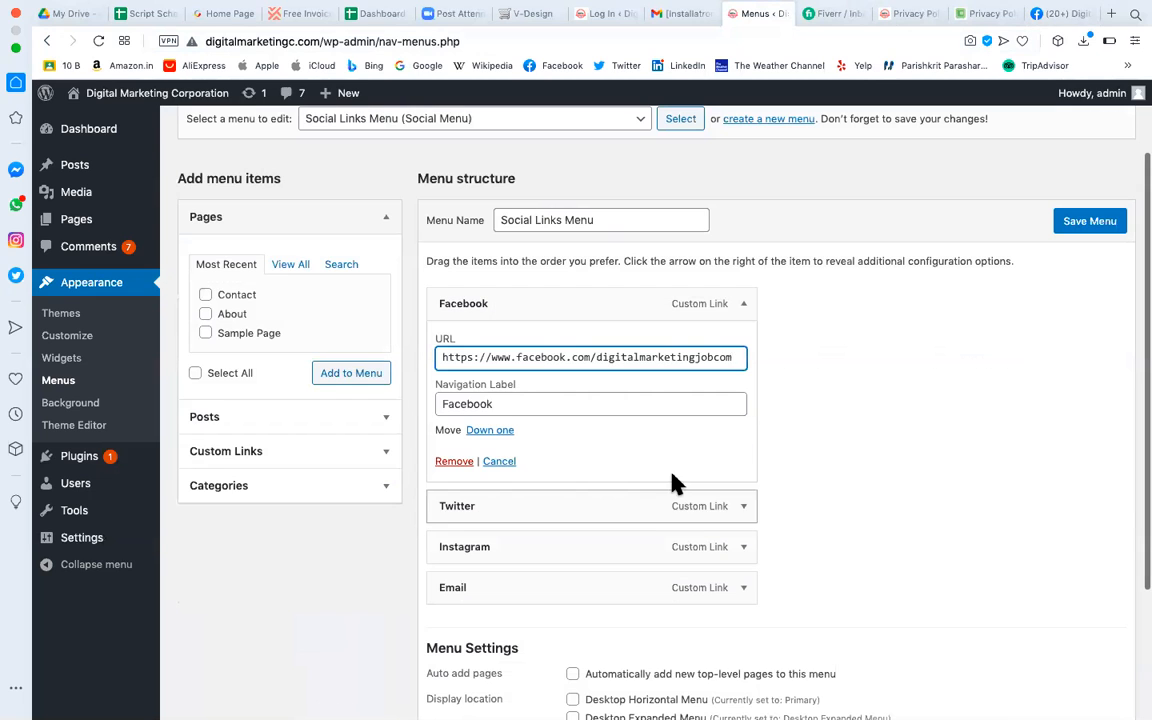
pyautogui.scroll(-2, 725, 400)
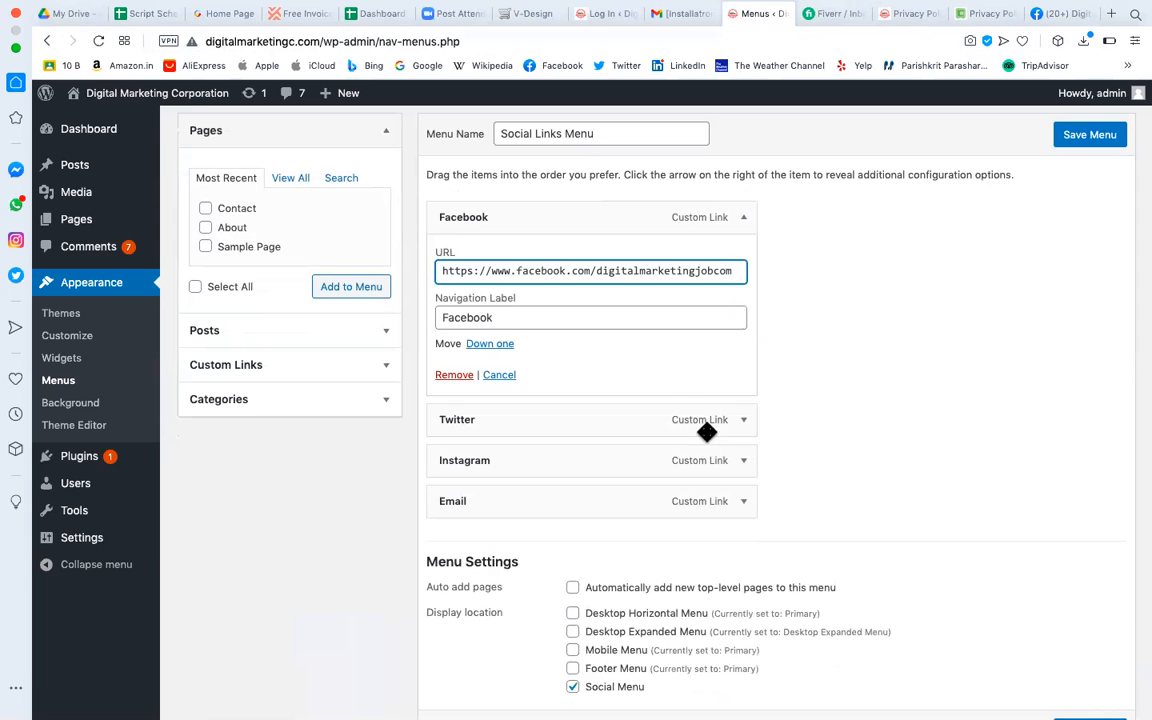
pyautogui.click(742, 421)
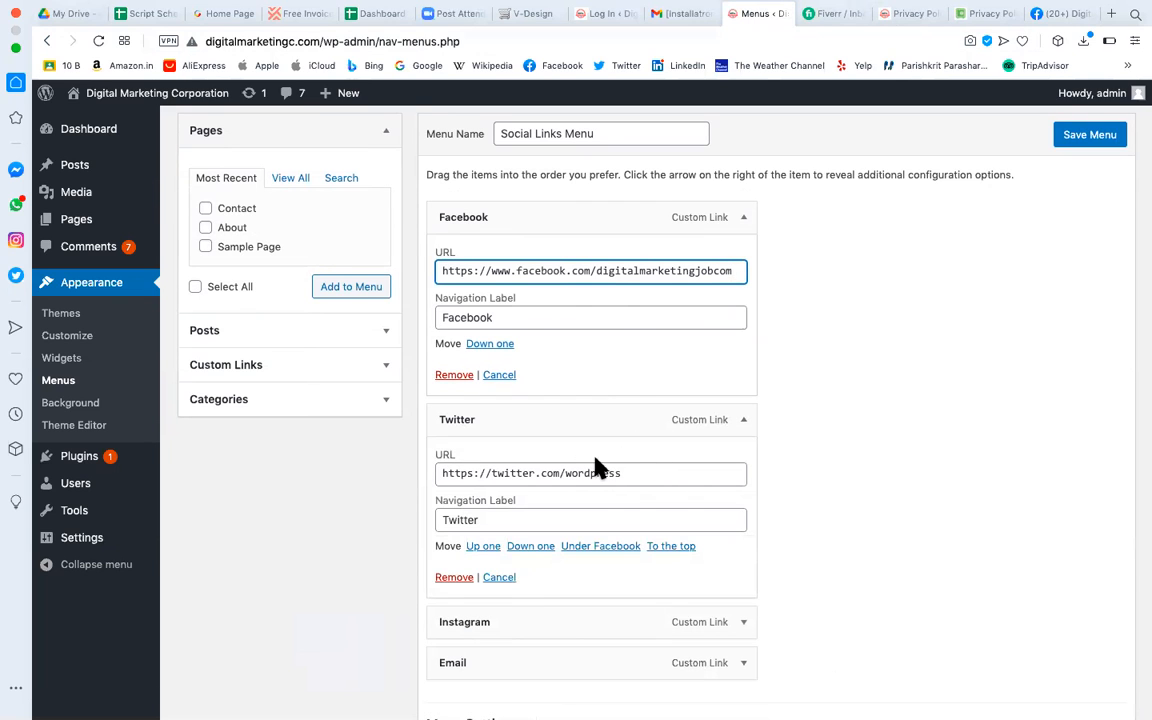
pyautogui.click(296, 41)
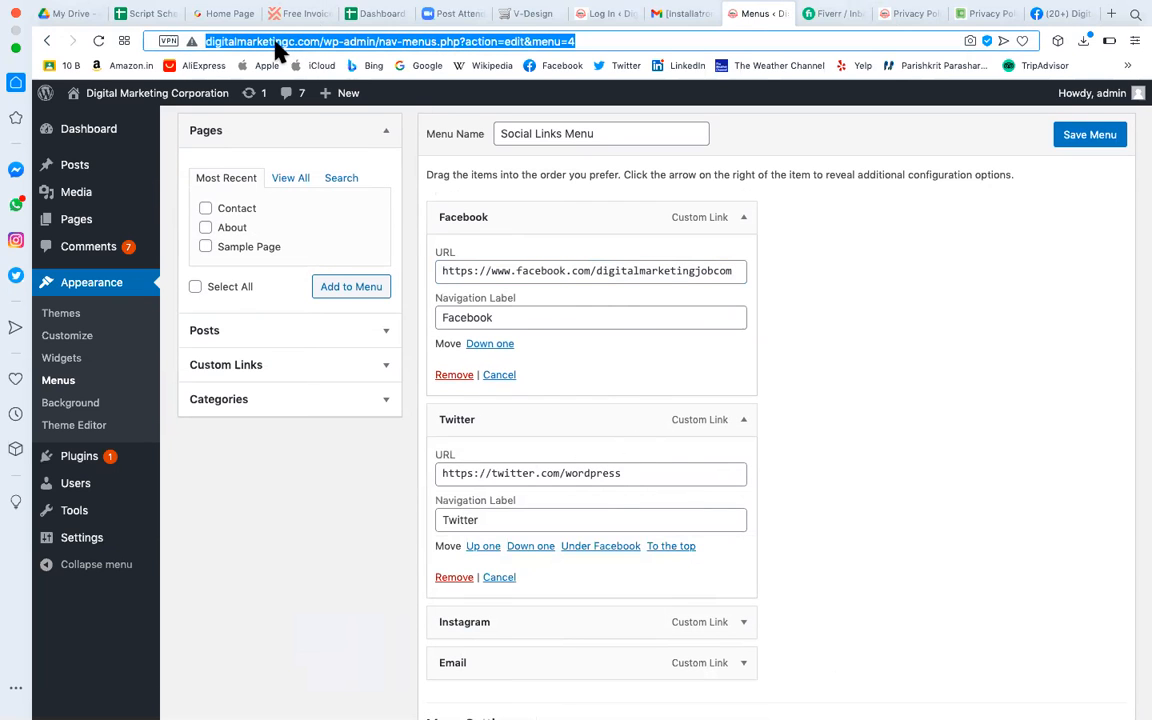
pyautogui.click(259, 41)
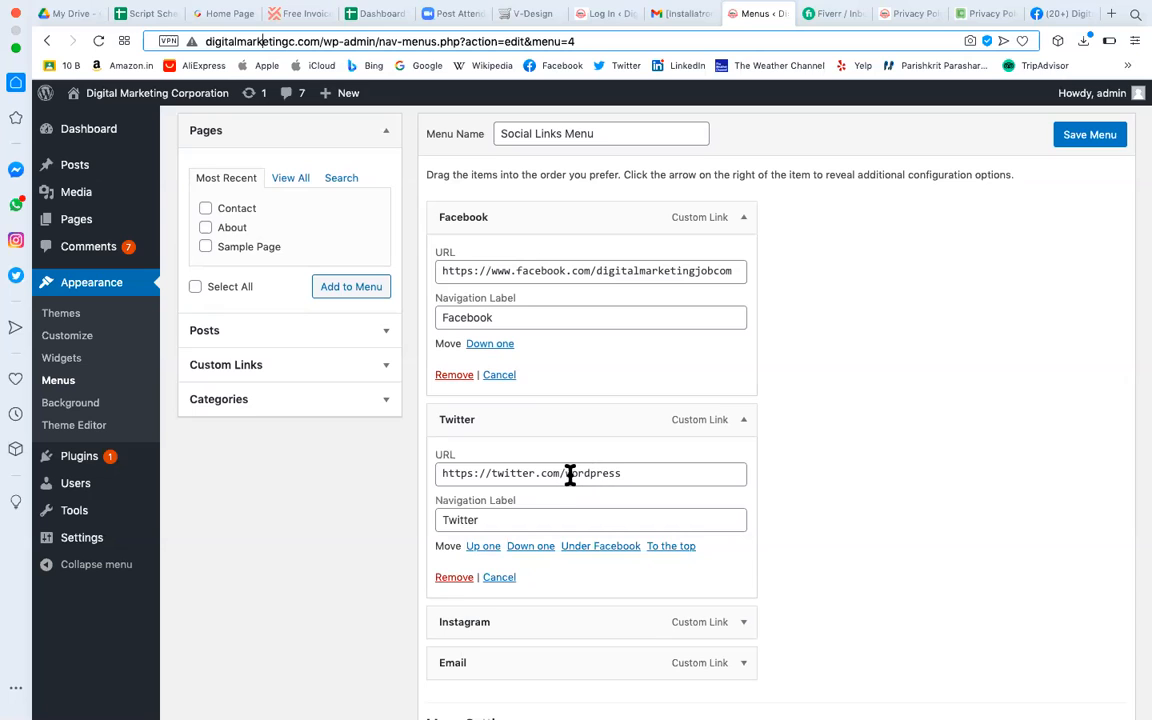
pyautogui.moveTo(565, 476); pyautogui.dragTo(666, 476)
pyautogui.press('BackSpace')
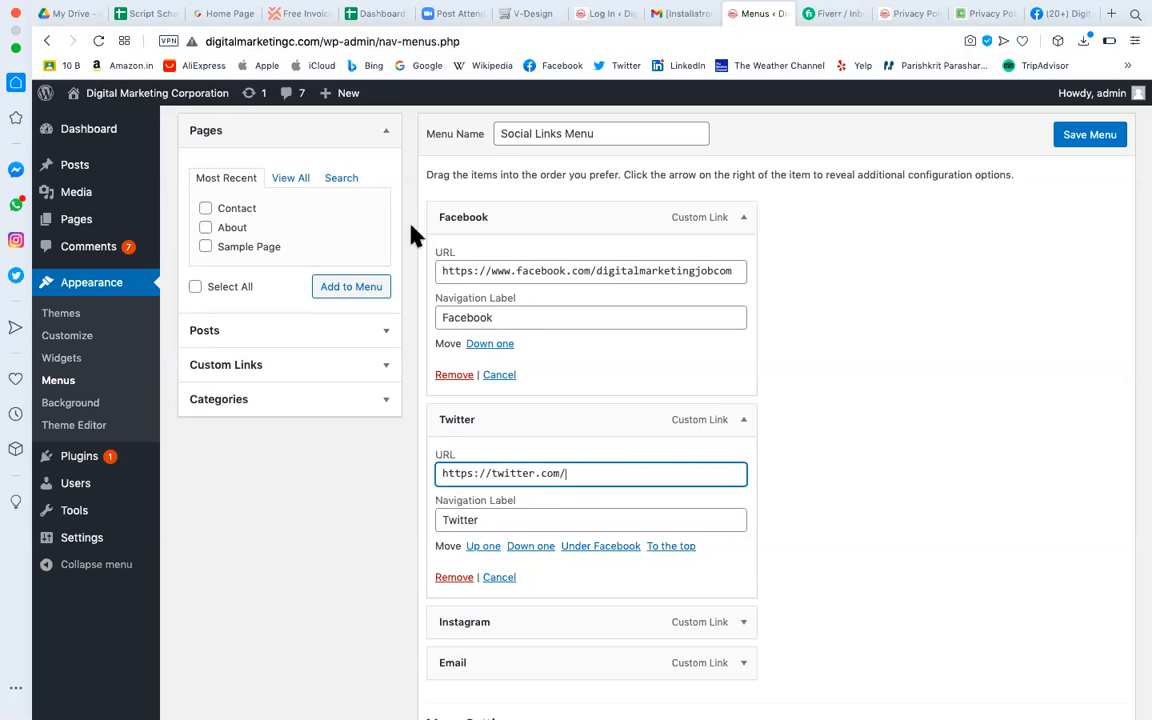
pyautogui.click(296, 44)
pyautogui.click(295, 48)
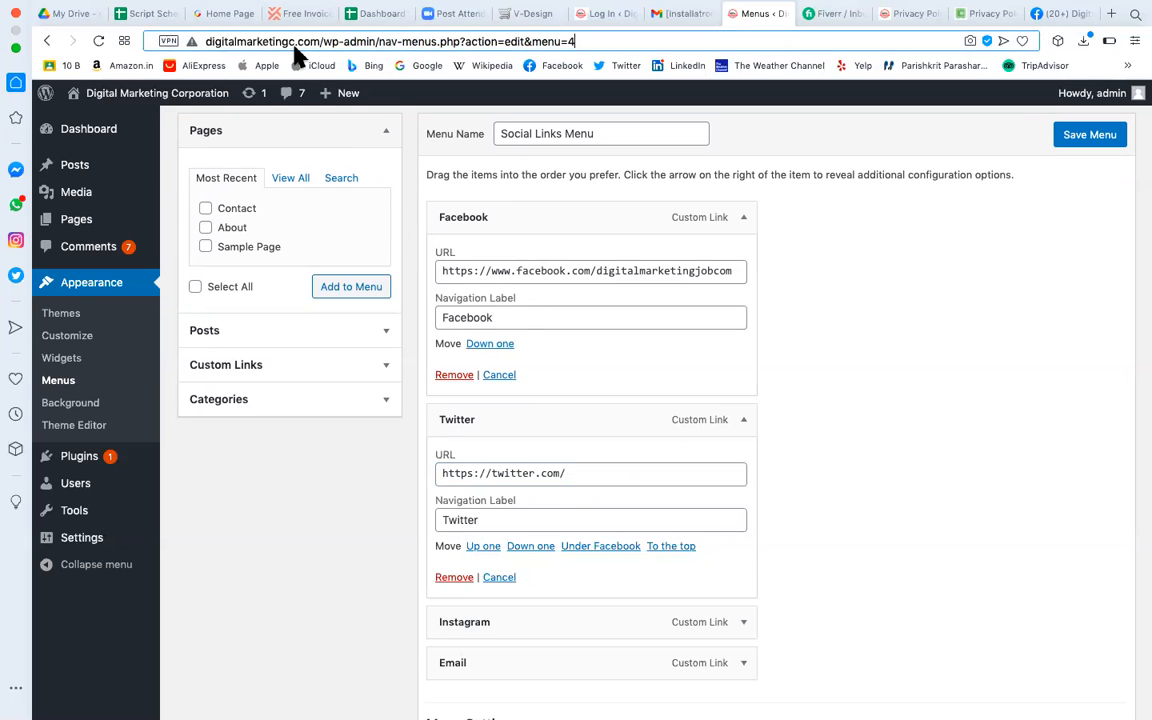
pyautogui.moveTo(259, 44); pyautogui.dragTo(200, 44)
pyautogui.press('super+c')
pyautogui.click(600, 472)
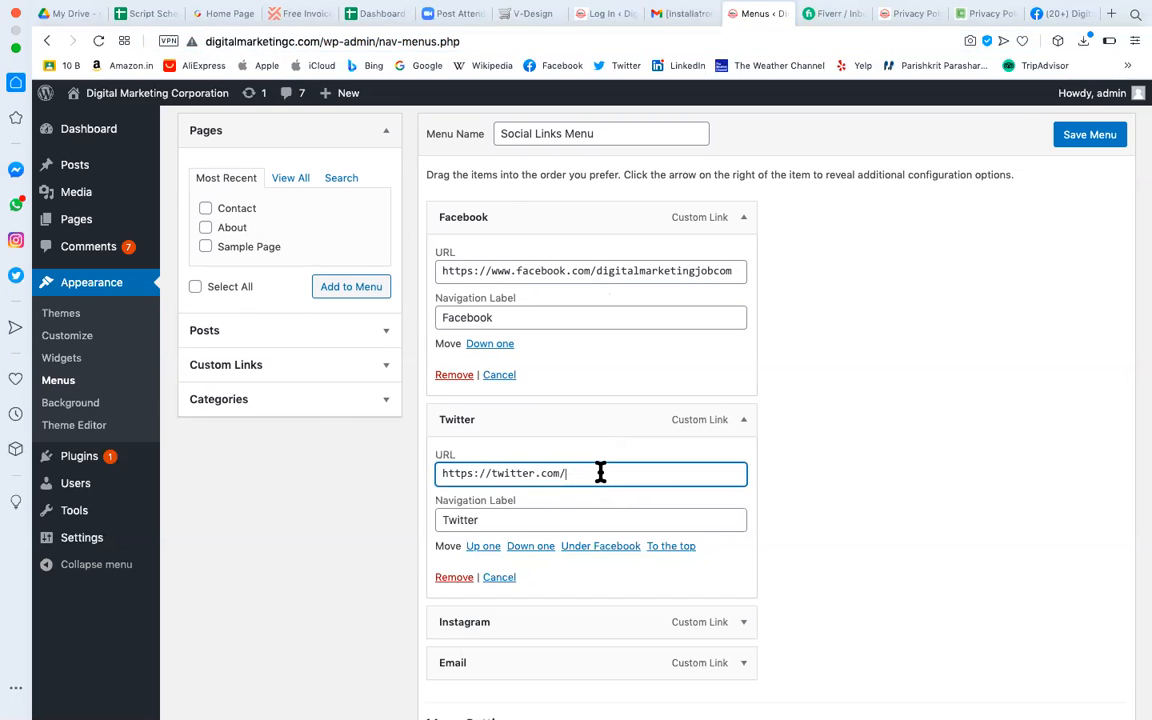
pyautogui.press('super+v')
# Replace 'explore/tags/wordcamp/' in the Instagram link with digitalmarketingc.
pyautogui.scroll(-2, 588, 570)
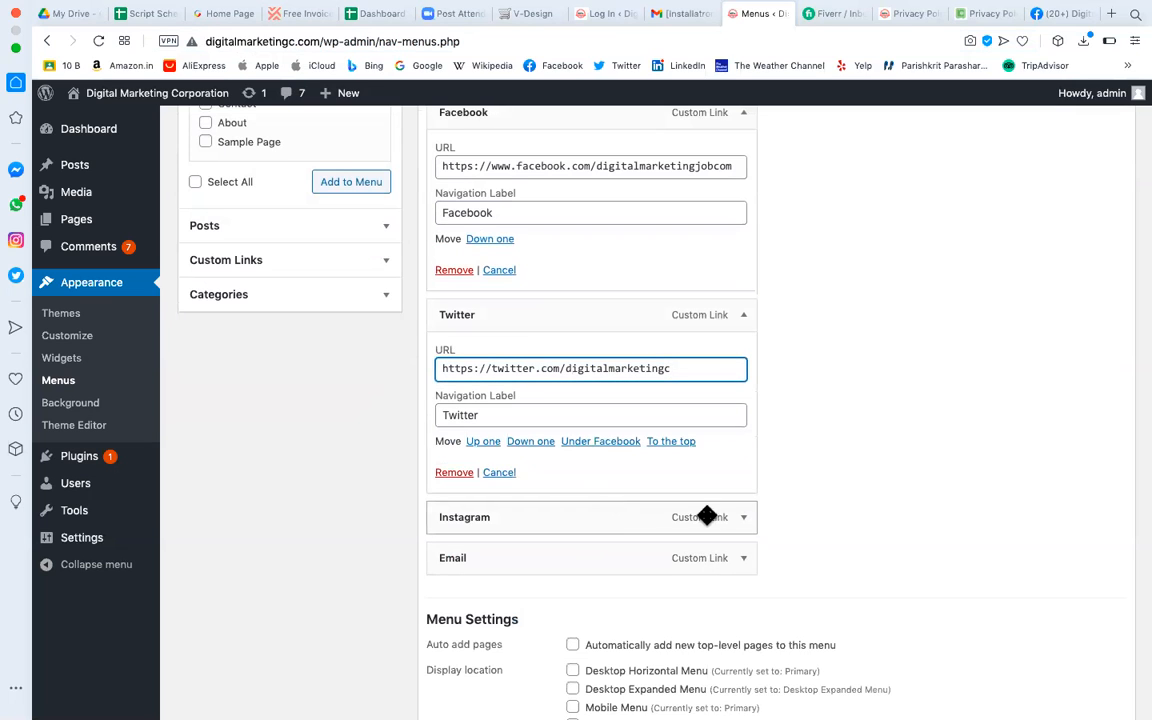
pyautogui.click(743, 520)
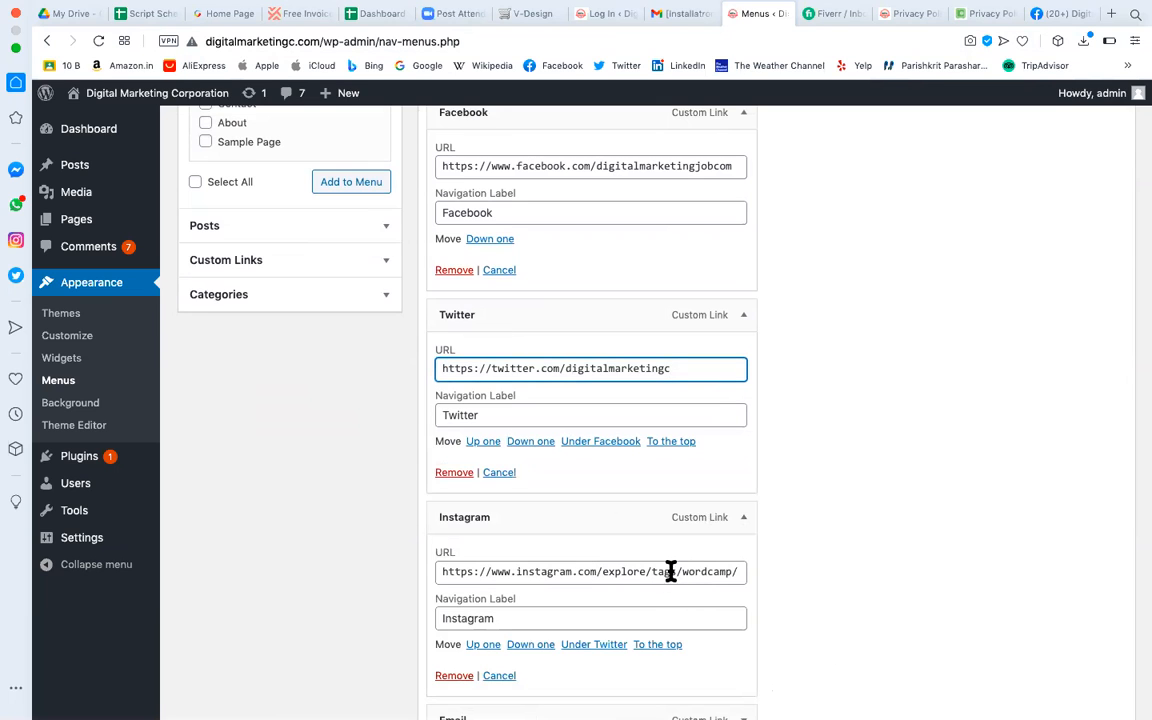
pyautogui.moveTo(603, 575); pyautogui.dragTo(818, 586)
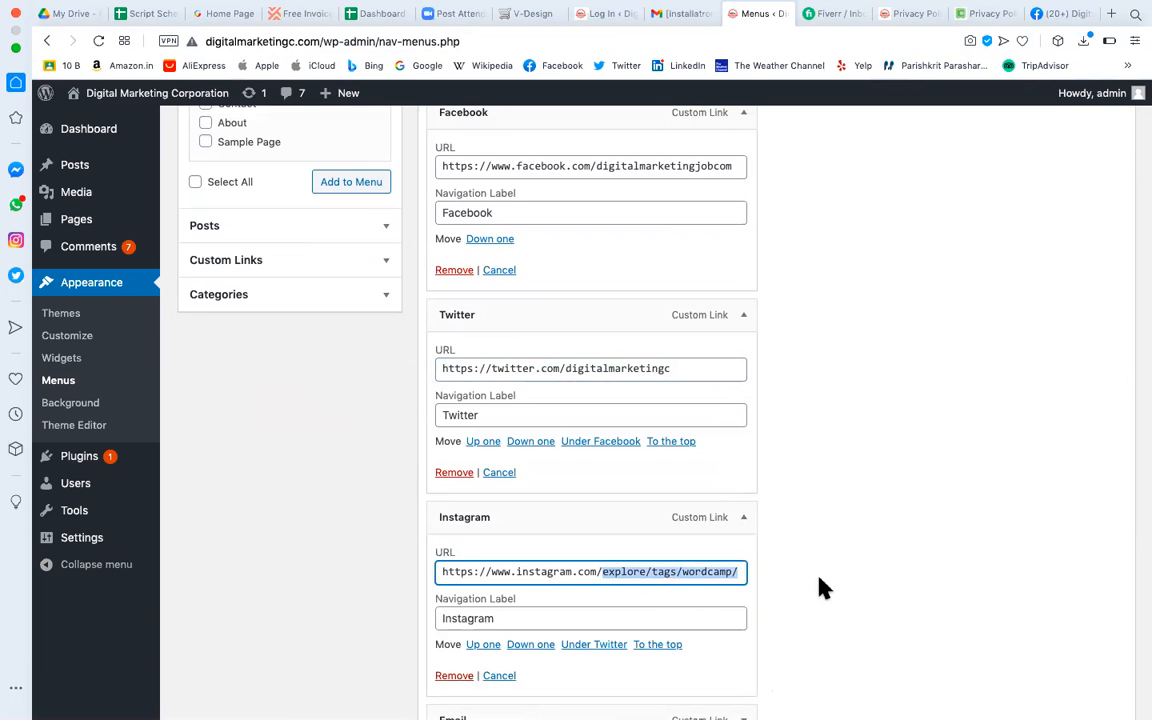
pyautogui.press('super+v')
pyautogui.scroll(-5, 669, 518)
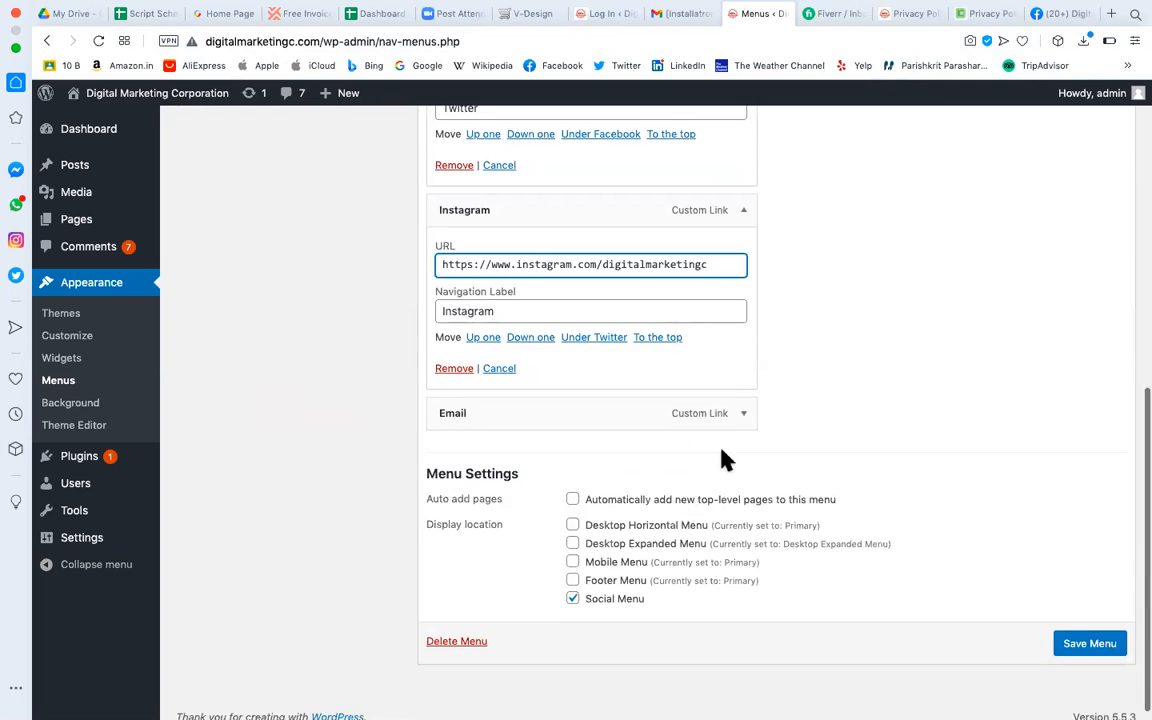
# Replace the Email link's placeholder with the owner's own e-mail address after mailto:.
pyautogui.click(745, 418)
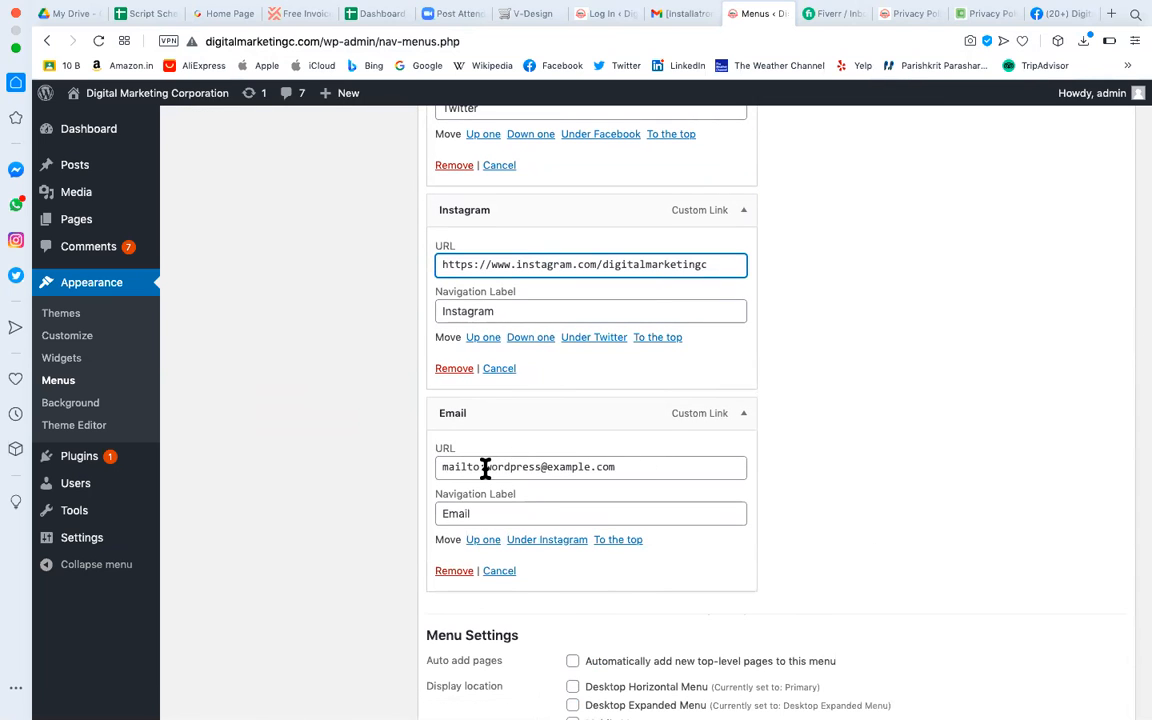
pyautogui.moveTo(485, 467); pyautogui.dragTo(758, 497)
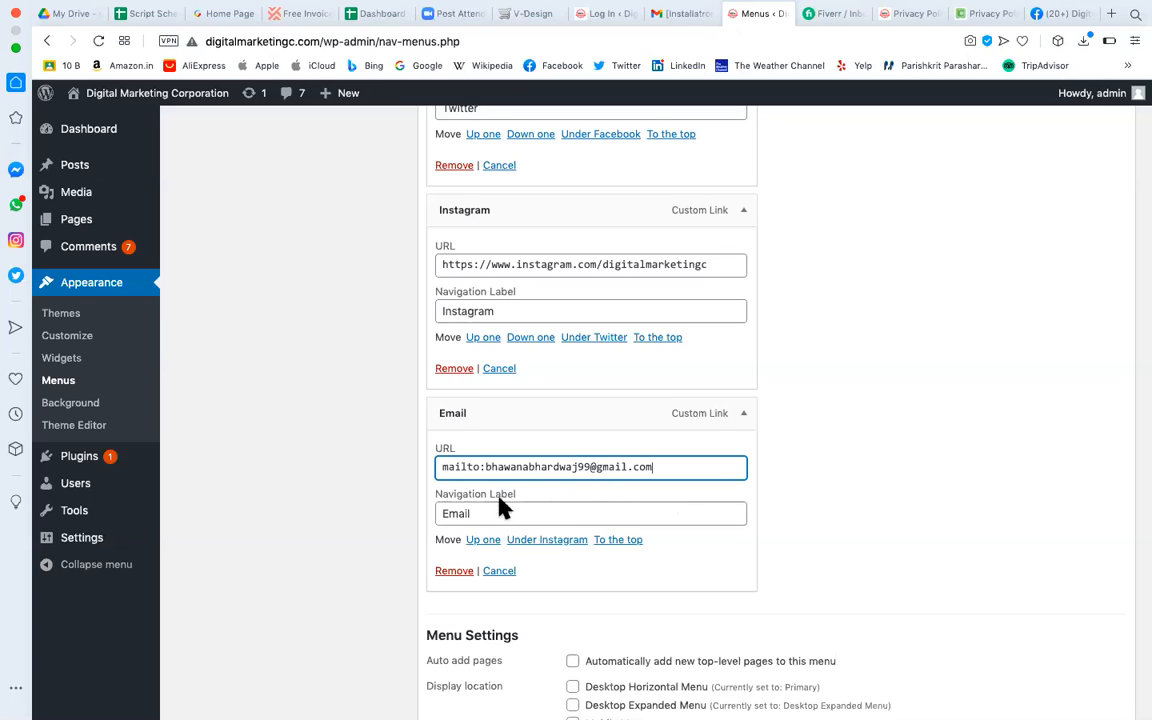
# Save the updated Social Links Menu and go to the live Privacy Policy page.
pyautogui.scroll(-4, 591, 485)
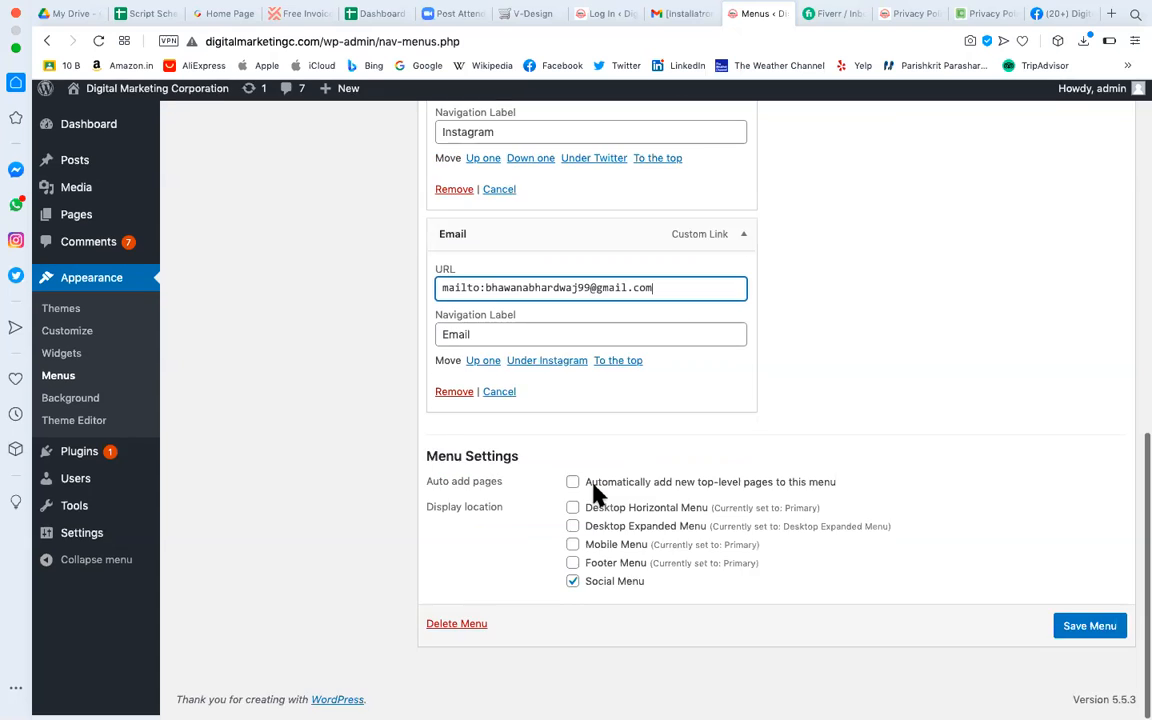
pyautogui.scroll(8, 591, 485)
pyautogui.scroll(5, 596, 493)
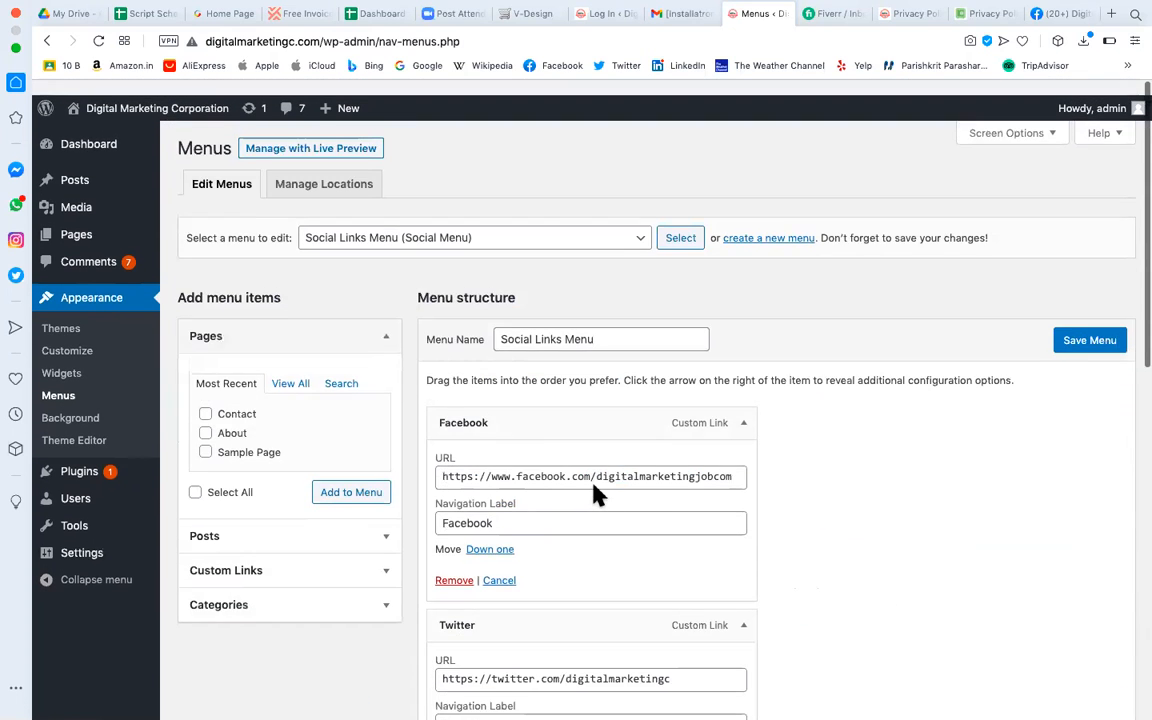
pyautogui.click(1109, 337)
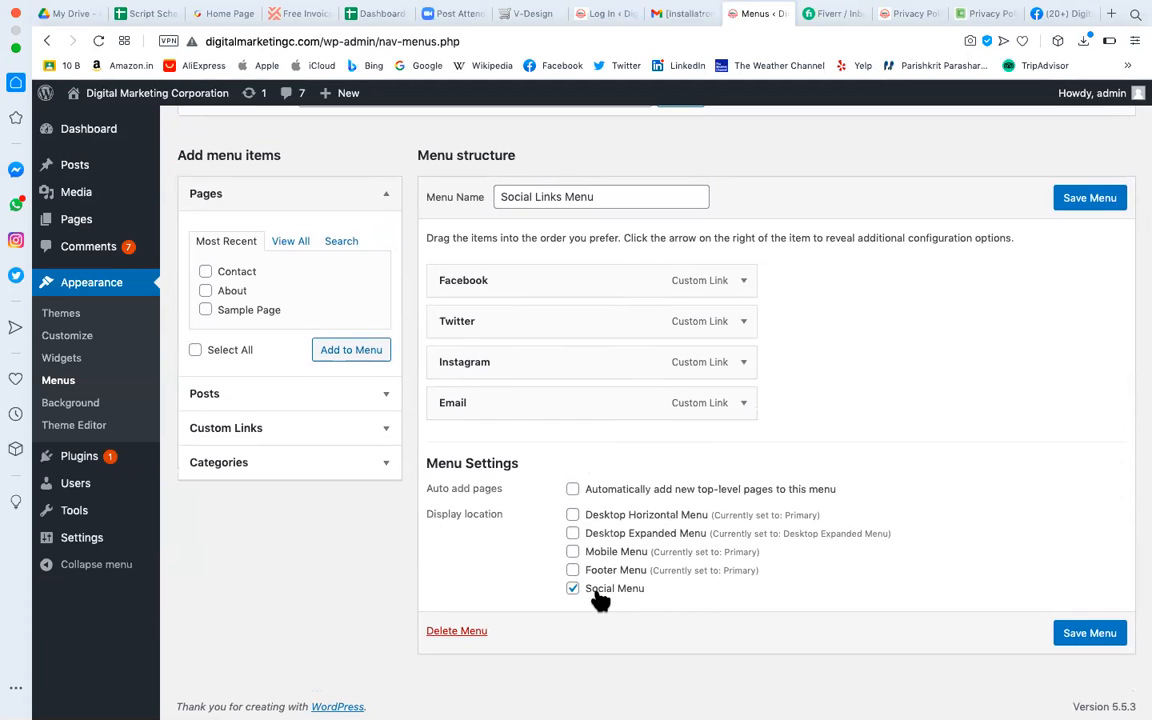
pyautogui.click(1097, 645)
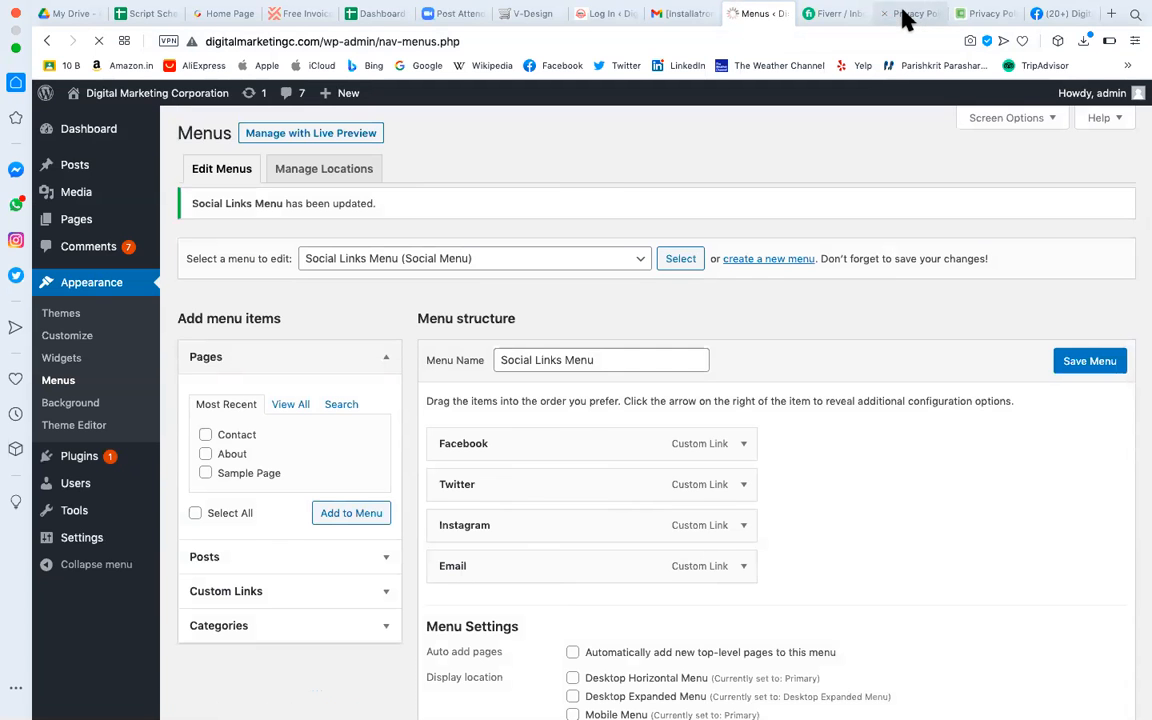
pyautogui.click(910, 13)
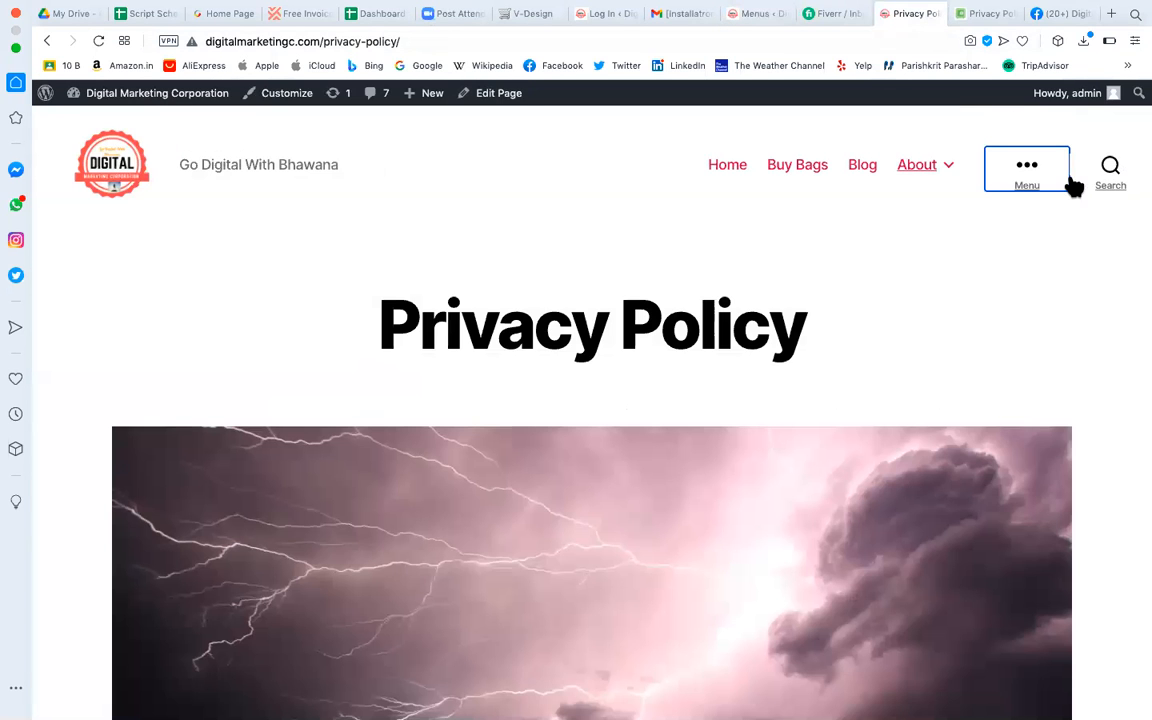
# Reload the Privacy Policy page, open its side menu, and follow the email social icon.
pyautogui.click(1041, 188)
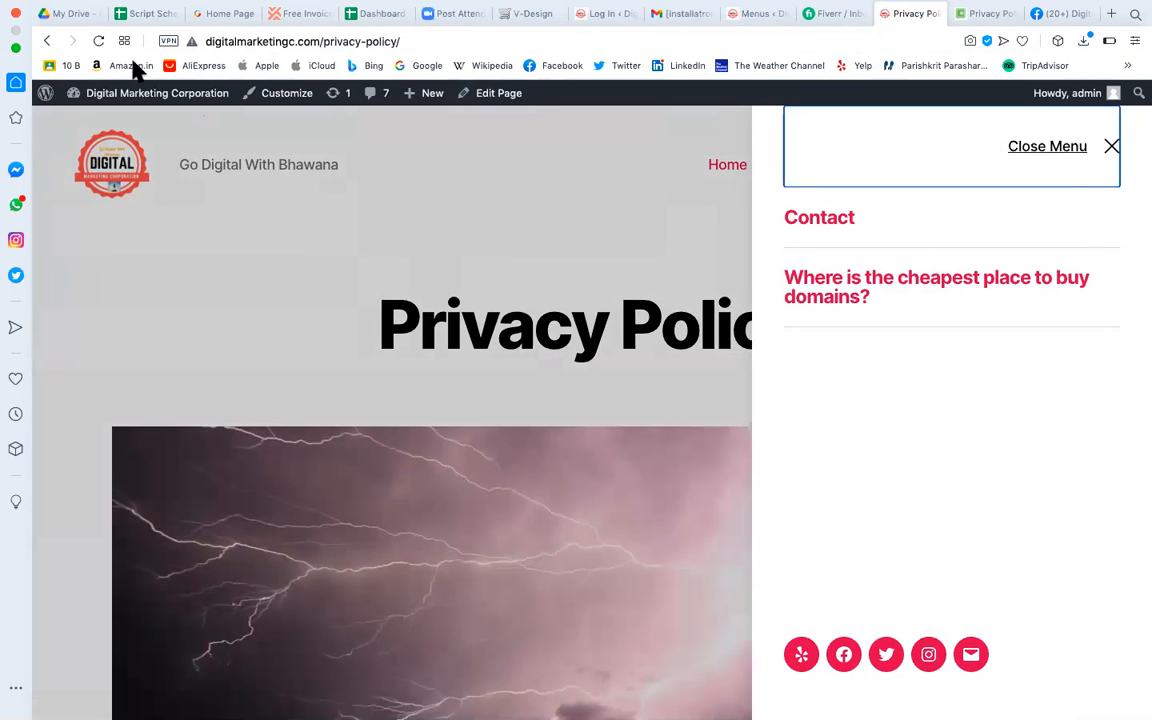
pyautogui.click(98, 42)
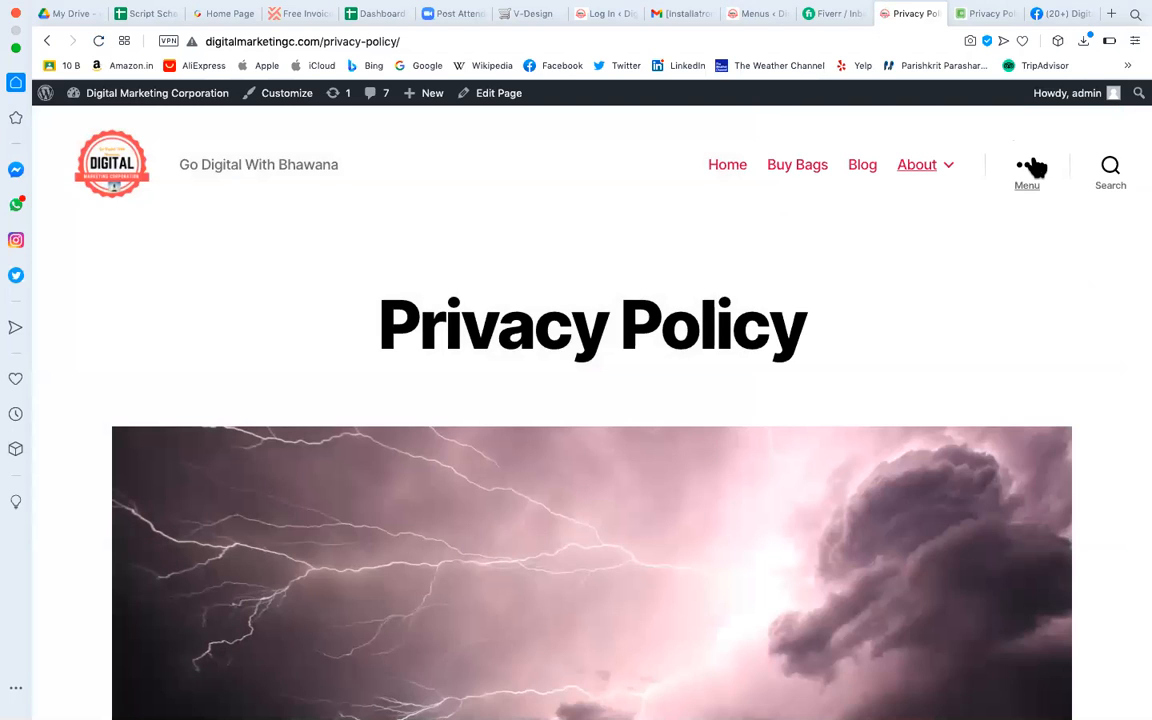
pyautogui.click(1030, 167)
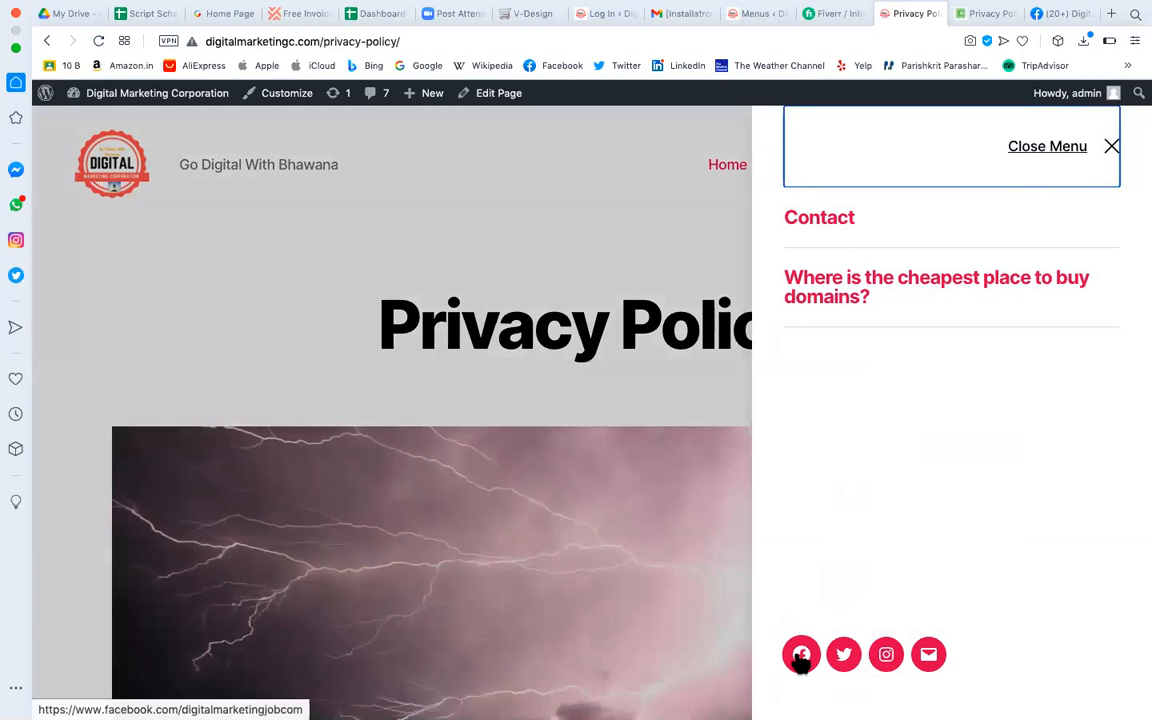
pyautogui.click(931, 658)
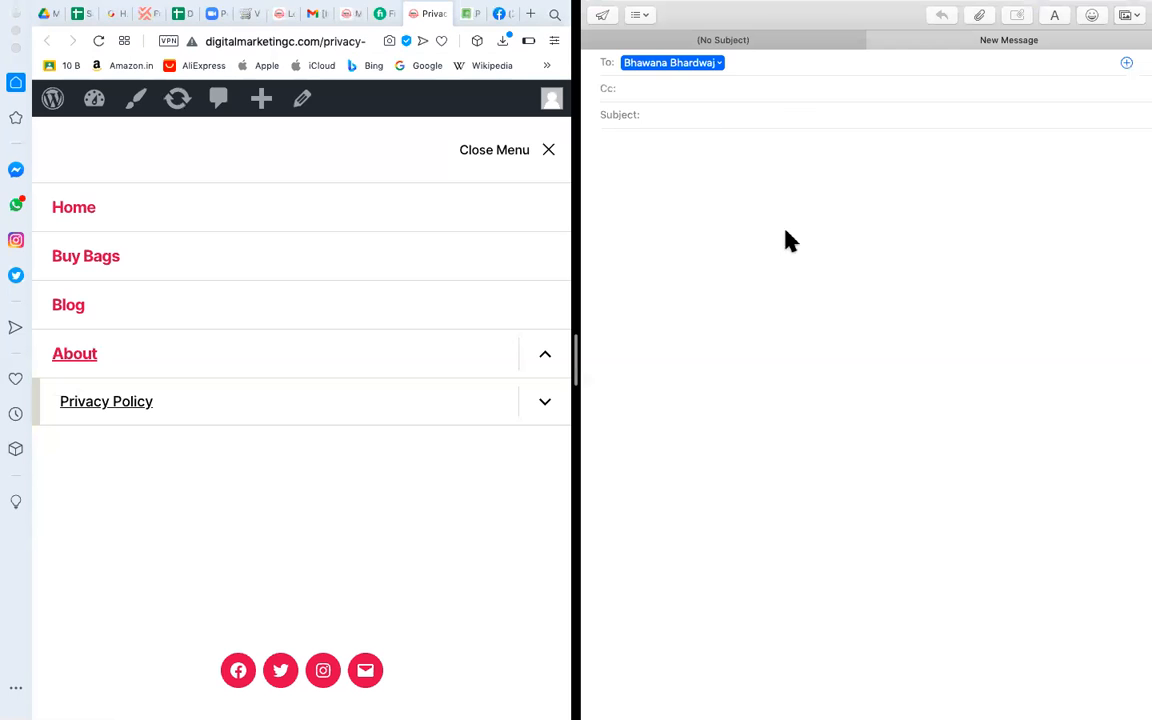
# Check the new Mail message's recipient, then exit Opera's full-screen split view.
pyautogui.click(630, 40)
pyautogui.click(676, 44)
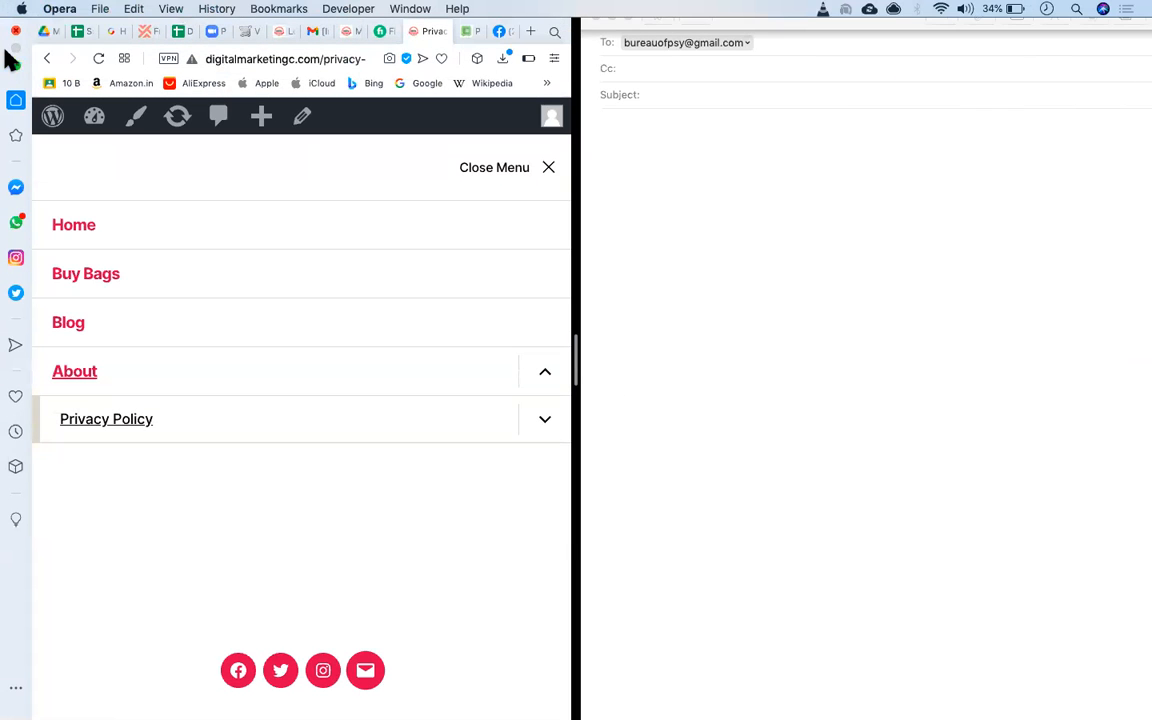
pyautogui.click(16, 66)
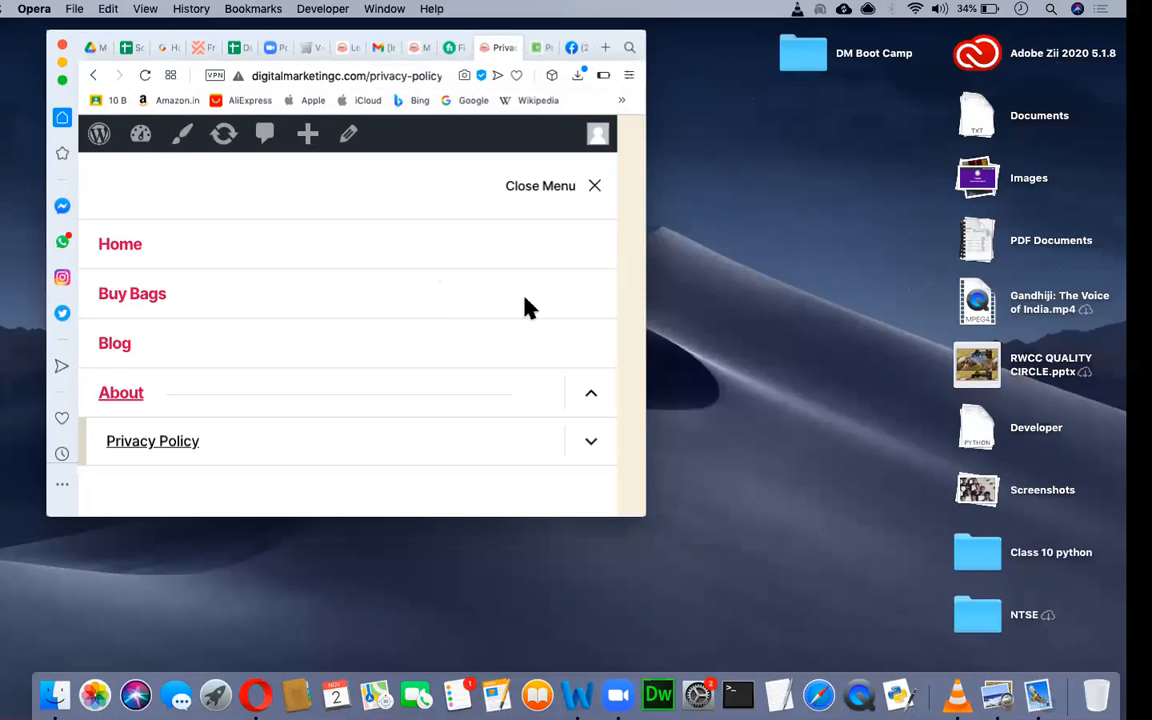
# Restore the Opera window to full size, close the side menu, and review the Privacy Policy page.
pyautogui.click(63, 79)
pyautogui.click(1112, 153)
pyautogui.scroll(-2, 948, 268)
pyautogui.scroll(2, 948, 268)
pyautogui.moveTo(946, 170)
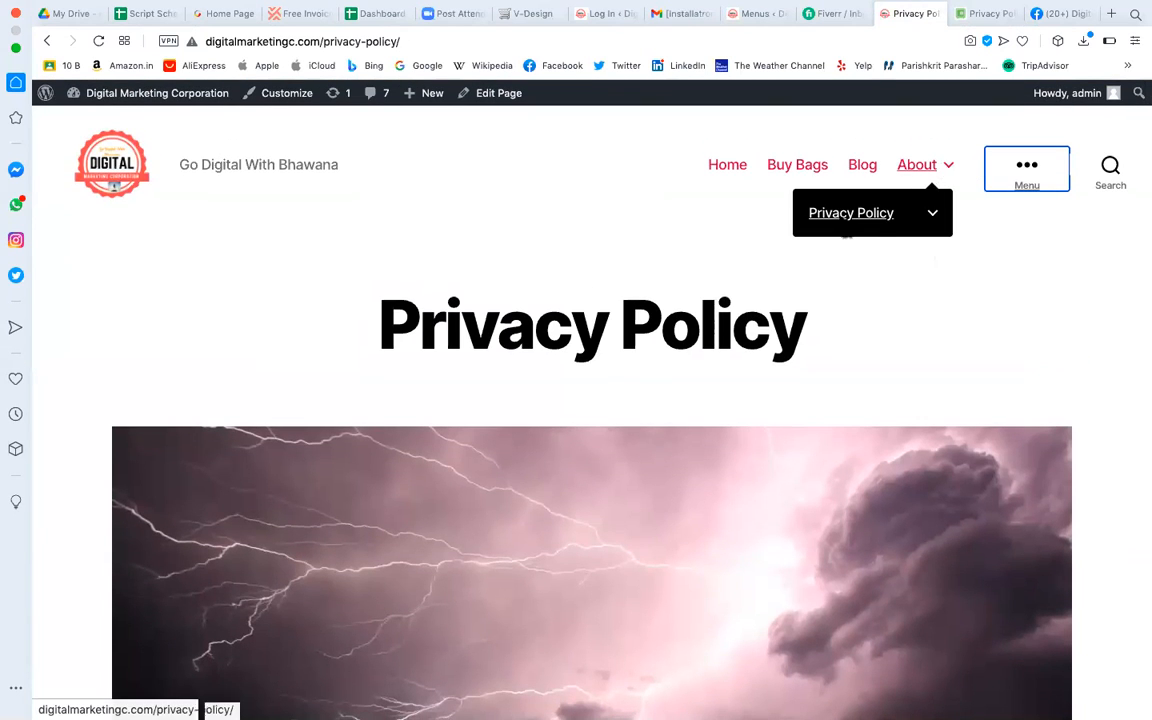
pyautogui.scroll(-15, 938, 432)
pyautogui.scroll(-20, 940, 432)
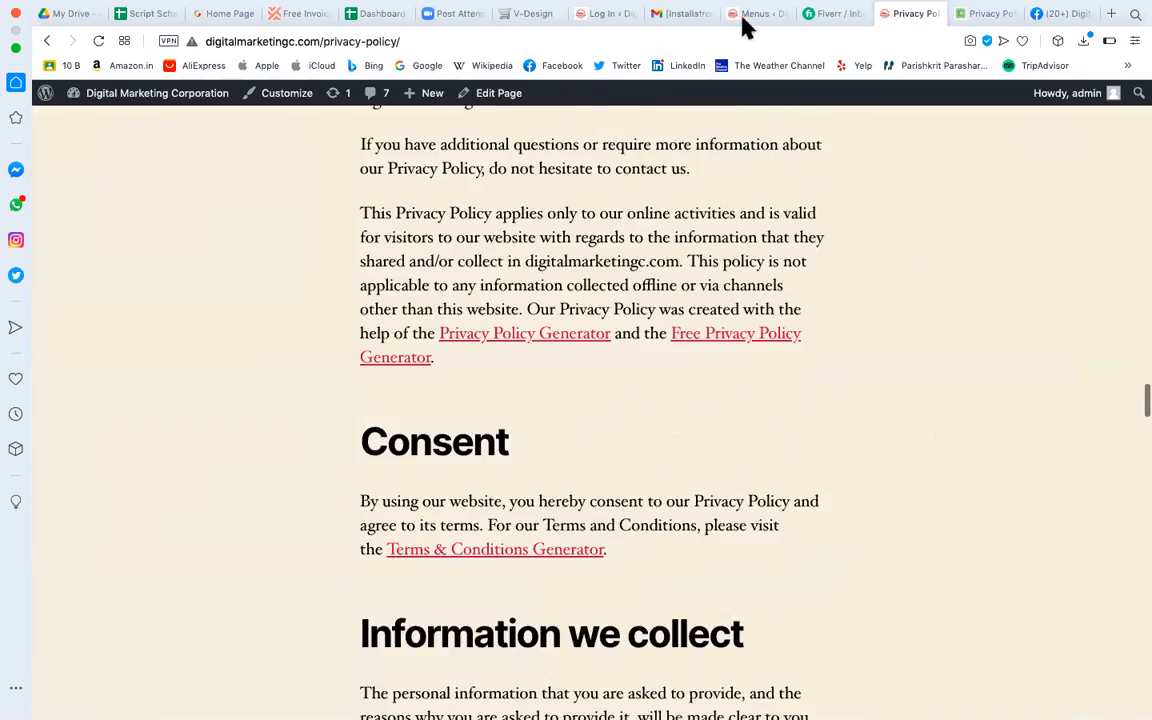
pyautogui.click(757, 13)
# Reorder the Social Links Menu to Facebook, Twitter, Email, Instagram, all at the top level.
pyautogui.click(621, 280)
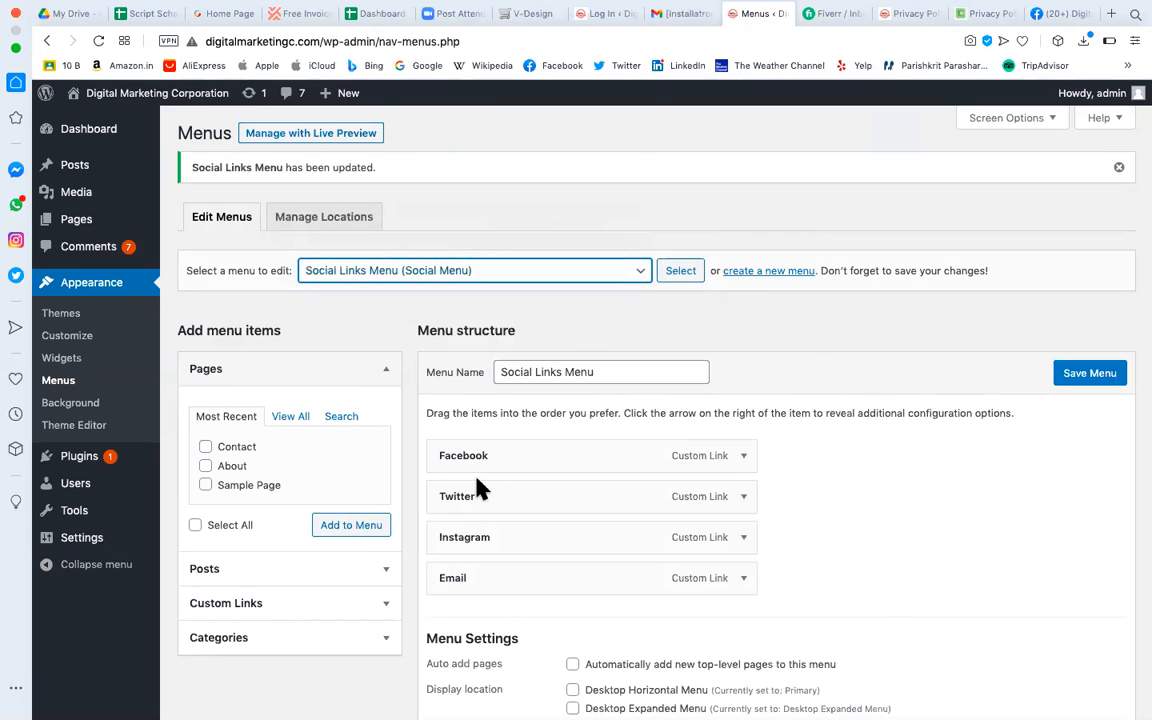
pyautogui.moveTo(540, 496); pyautogui.dragTo(608, 535)
pyautogui.moveTo(599, 578); pyautogui.dragTo(702, 562)
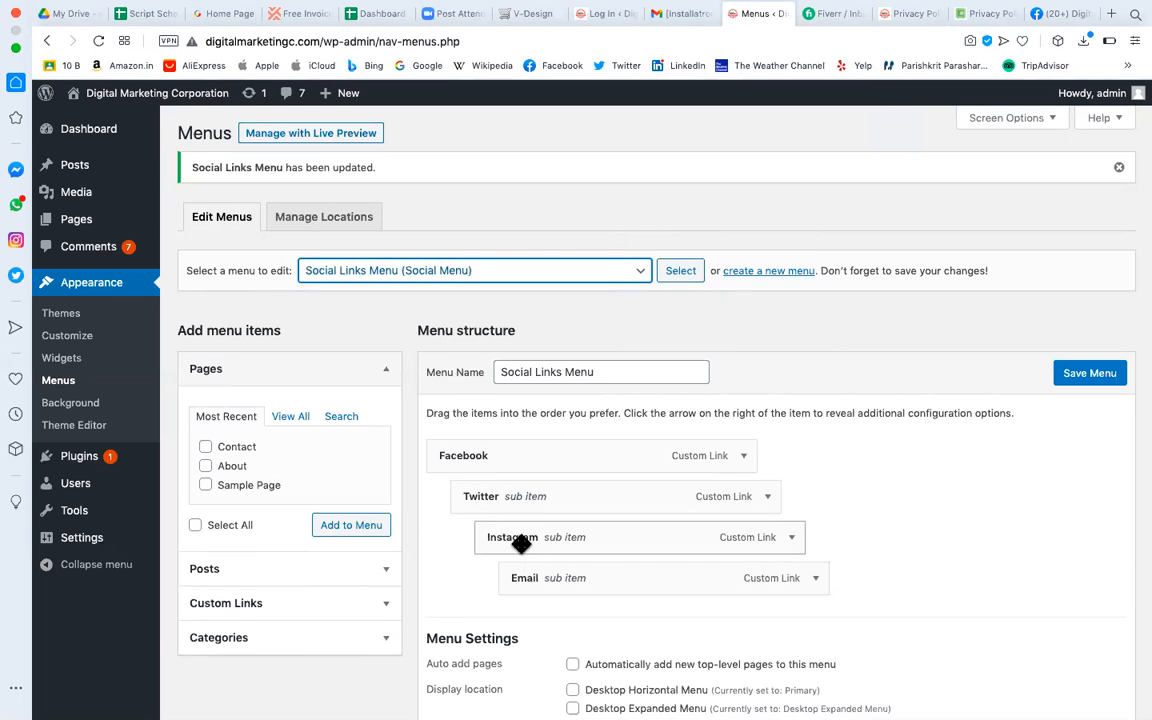
pyautogui.scroll(-3, 728, 455)
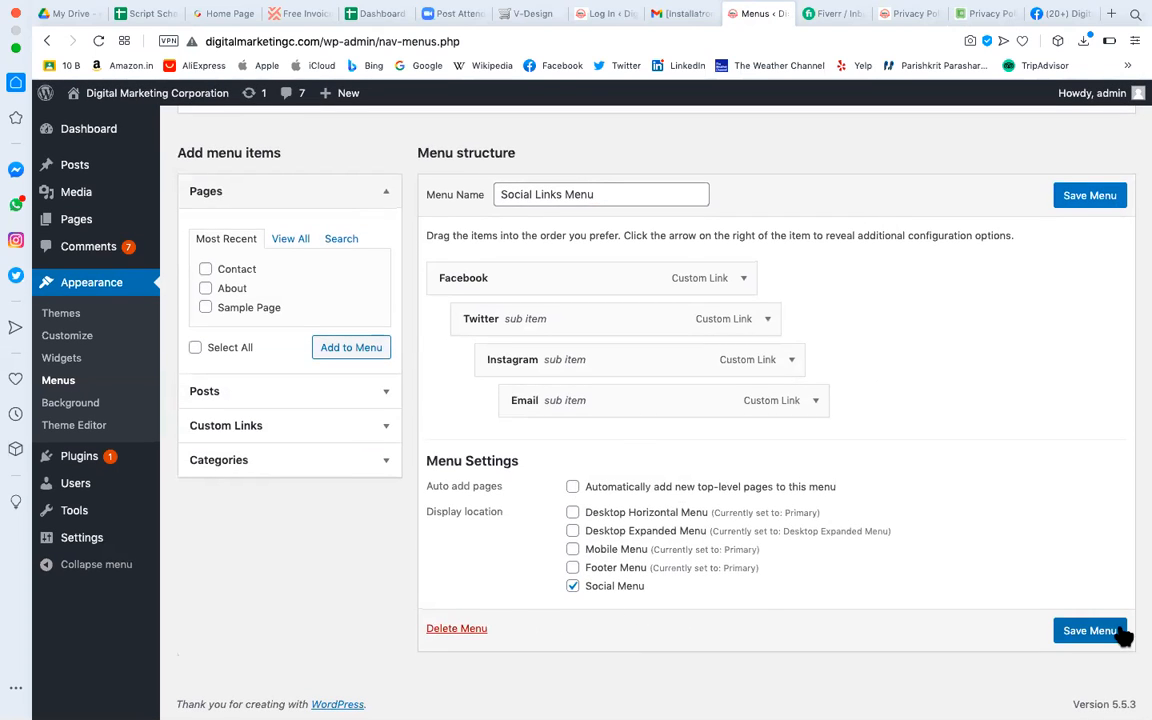
pyautogui.moveTo(602, 403); pyautogui.dragTo(480, 358)
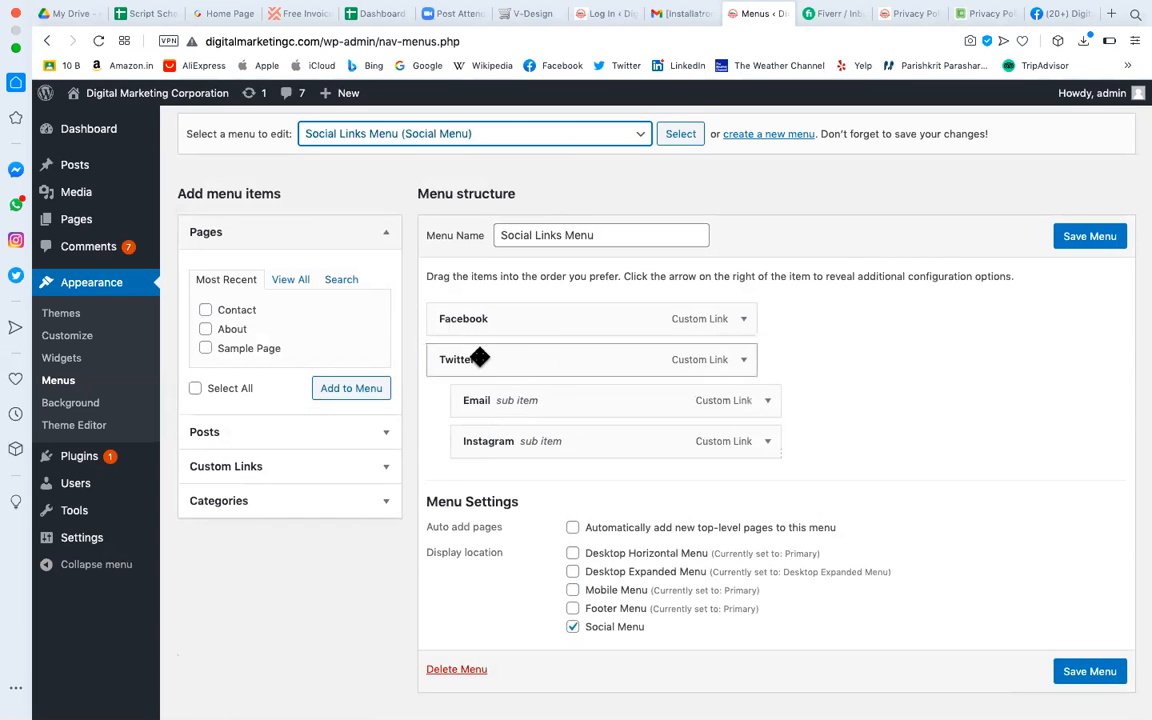
pyautogui.moveTo(493, 441); pyautogui.dragTo(472, 442)
pyautogui.moveTo(530, 401); pyautogui.dragTo(492, 398)
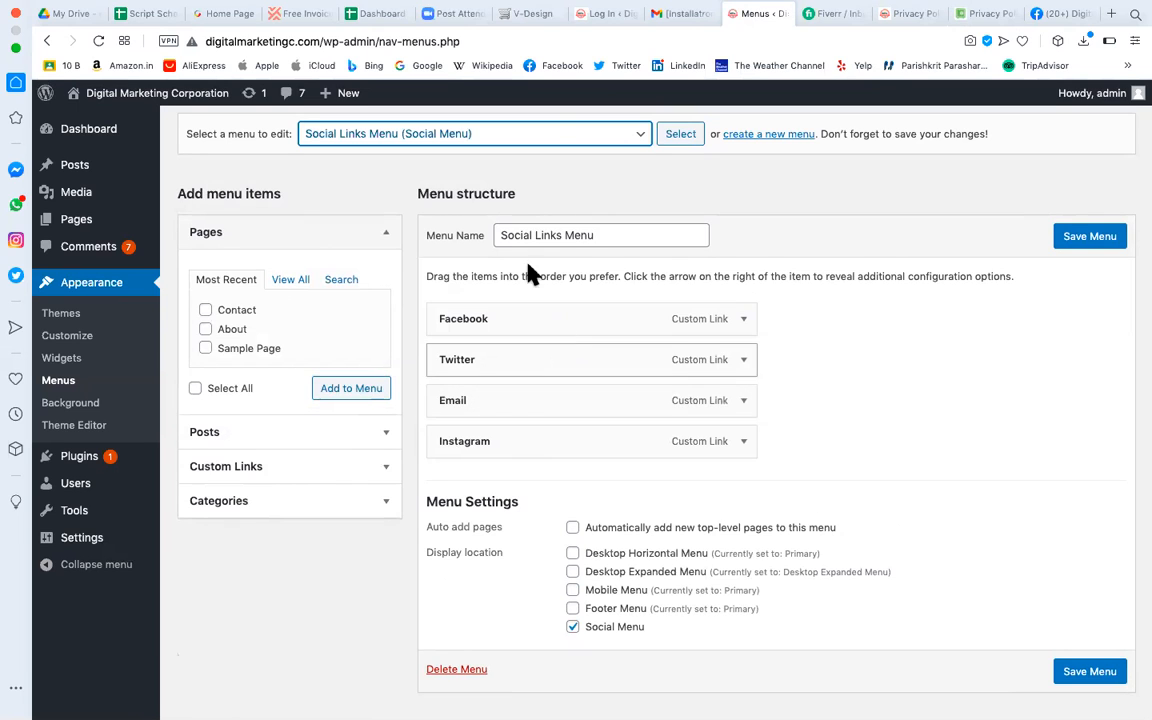
pyautogui.click(82, 360)
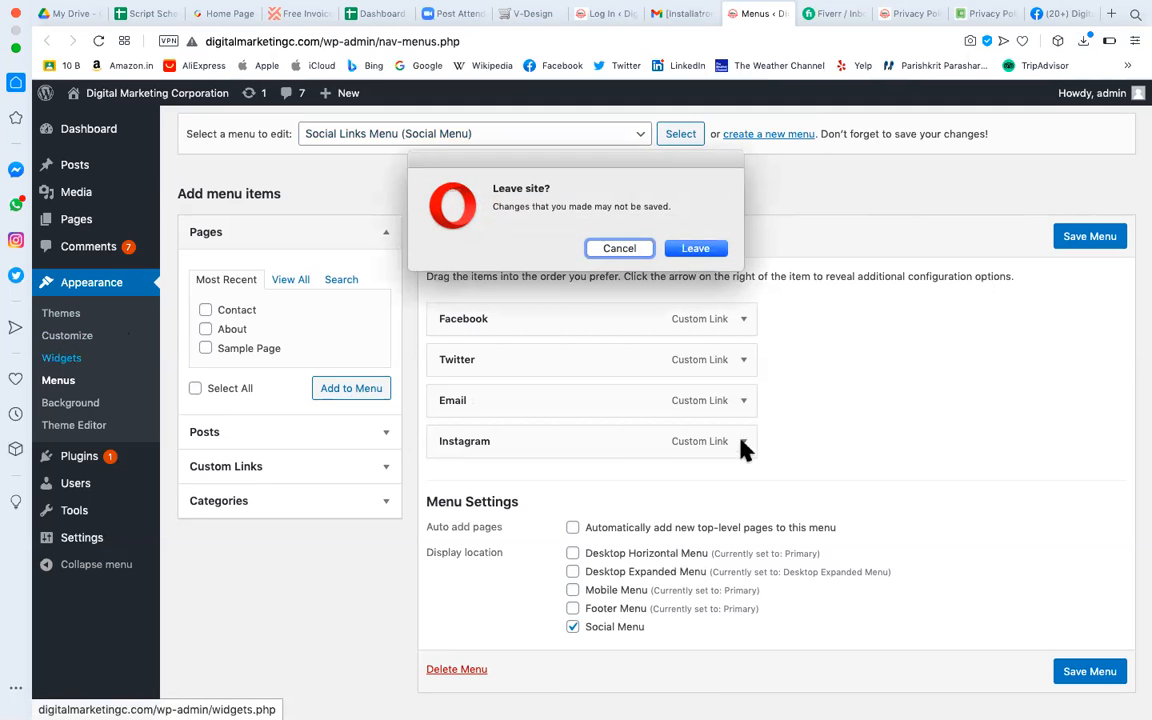
# Leave the menu editor without saving and show the Calendar widget's sidebar choices.
pyautogui.click(712, 250)
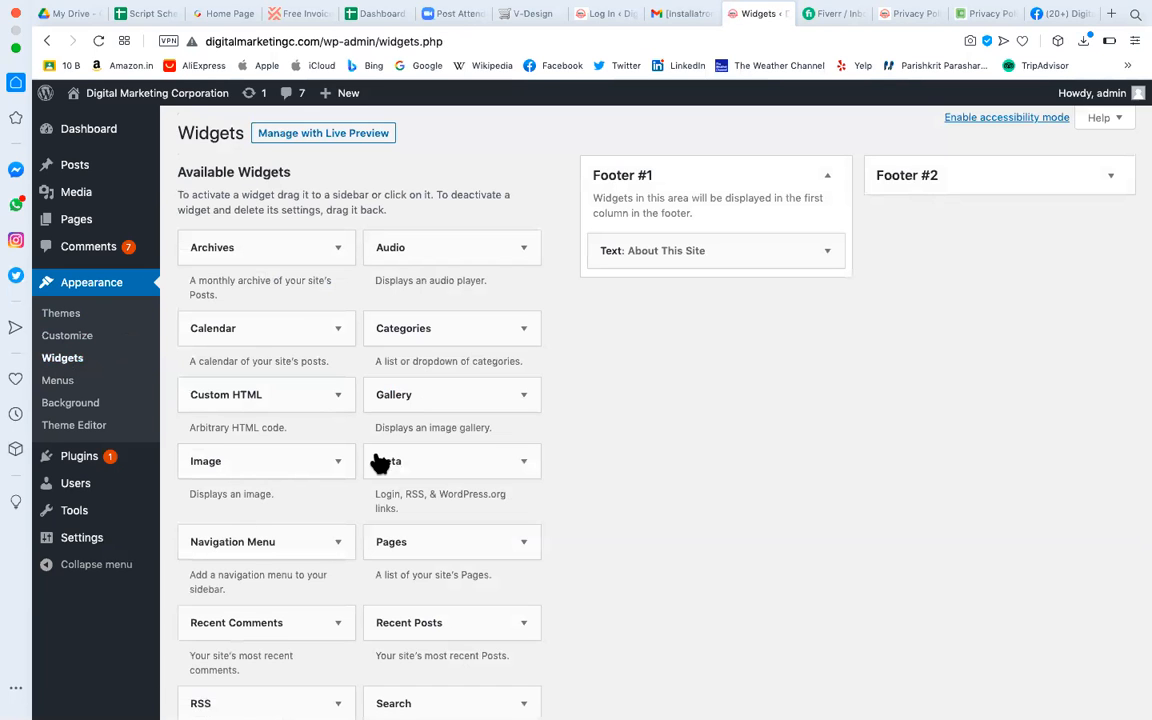
pyautogui.scroll(-5, 309, 571)
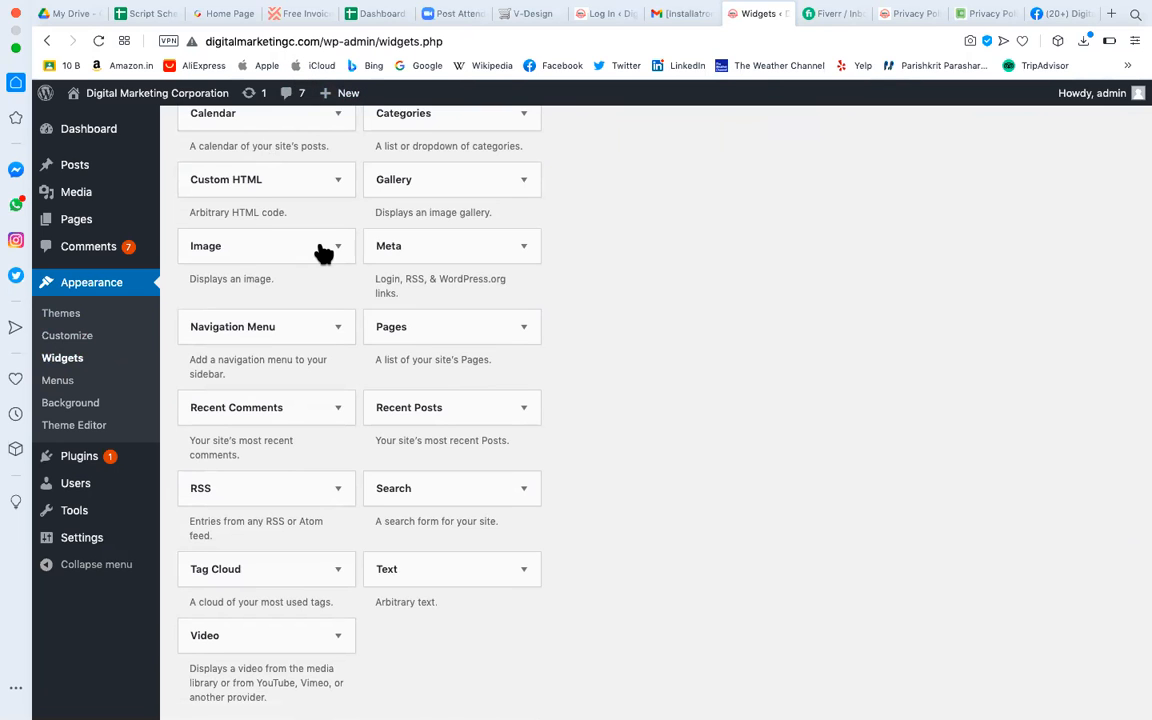
pyautogui.scroll(4, 324, 249)
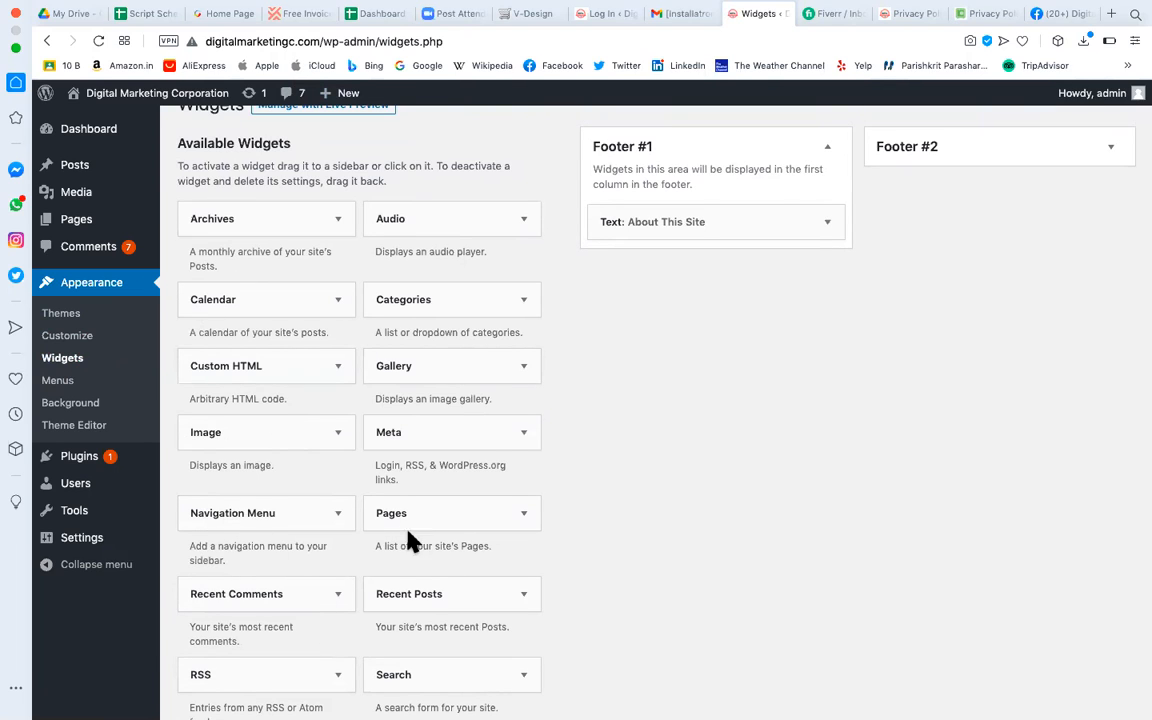
pyautogui.click(339, 300)
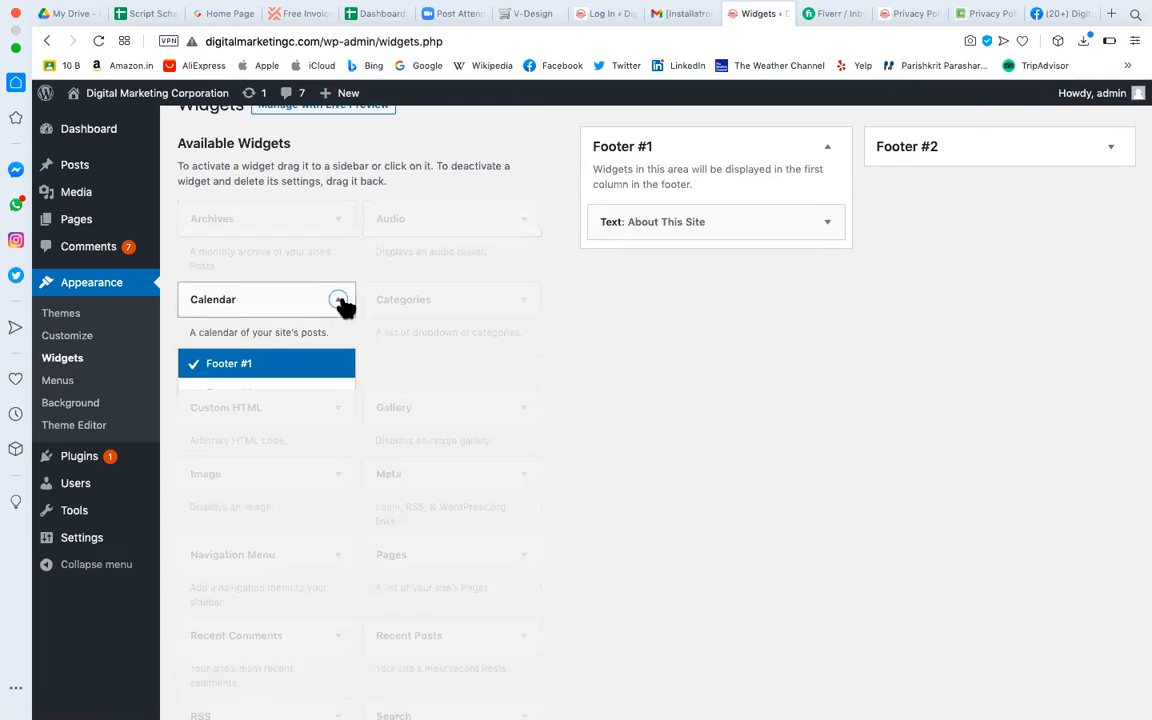
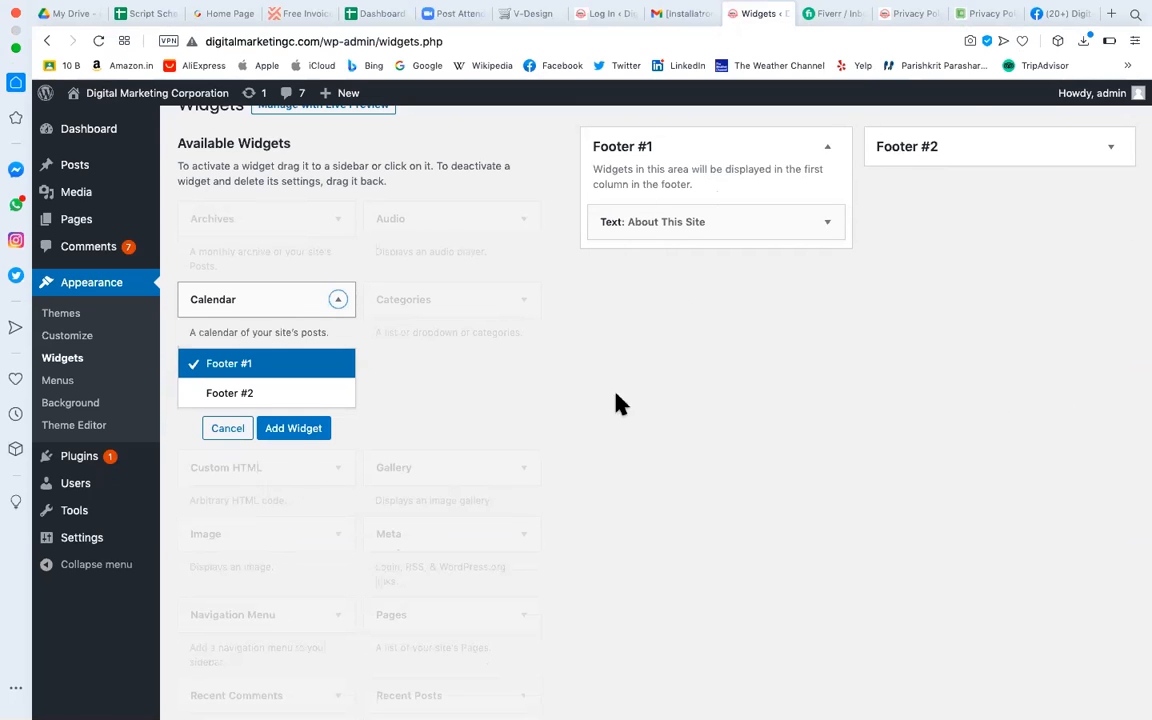
# Place a Calendar widget in Footer #1, below the About This Site text widget.
pyautogui.click(236, 430)
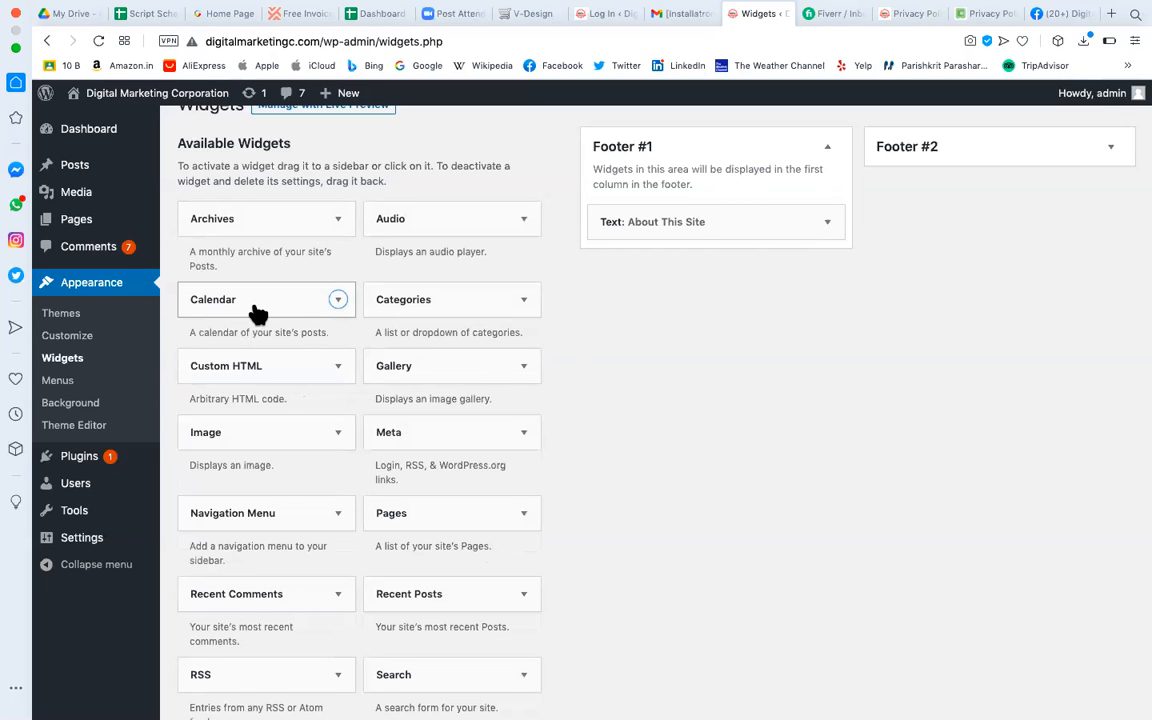
pyautogui.click(337, 303)
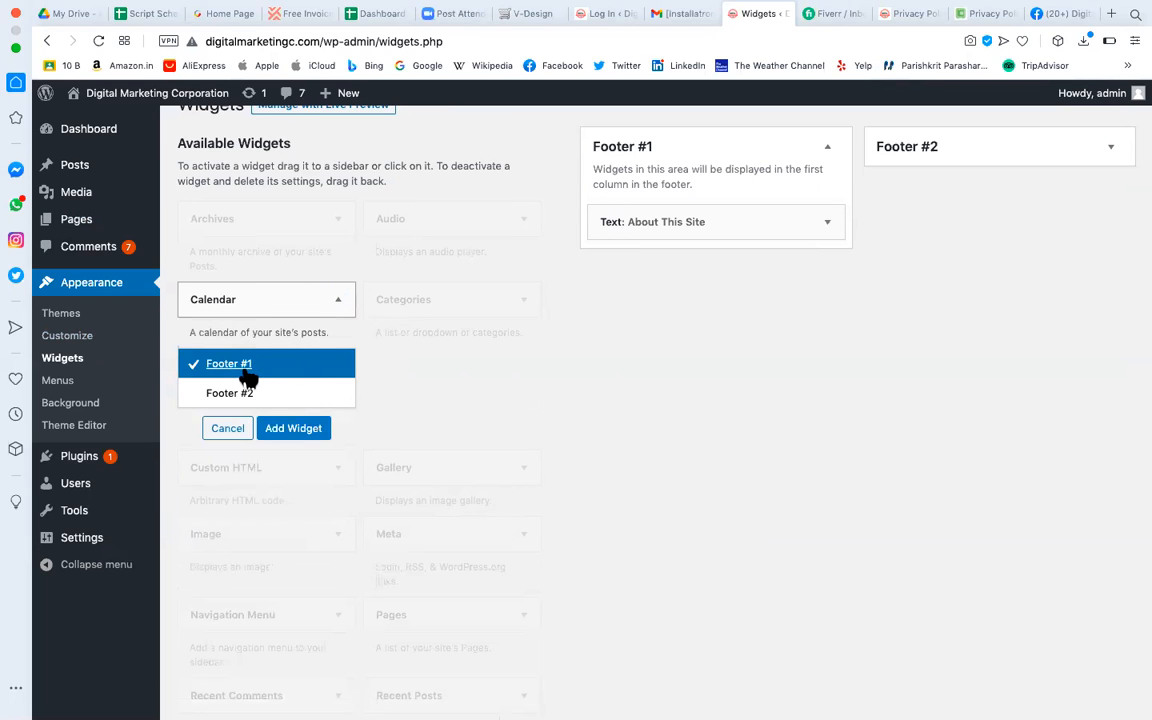
pyautogui.click(309, 432)
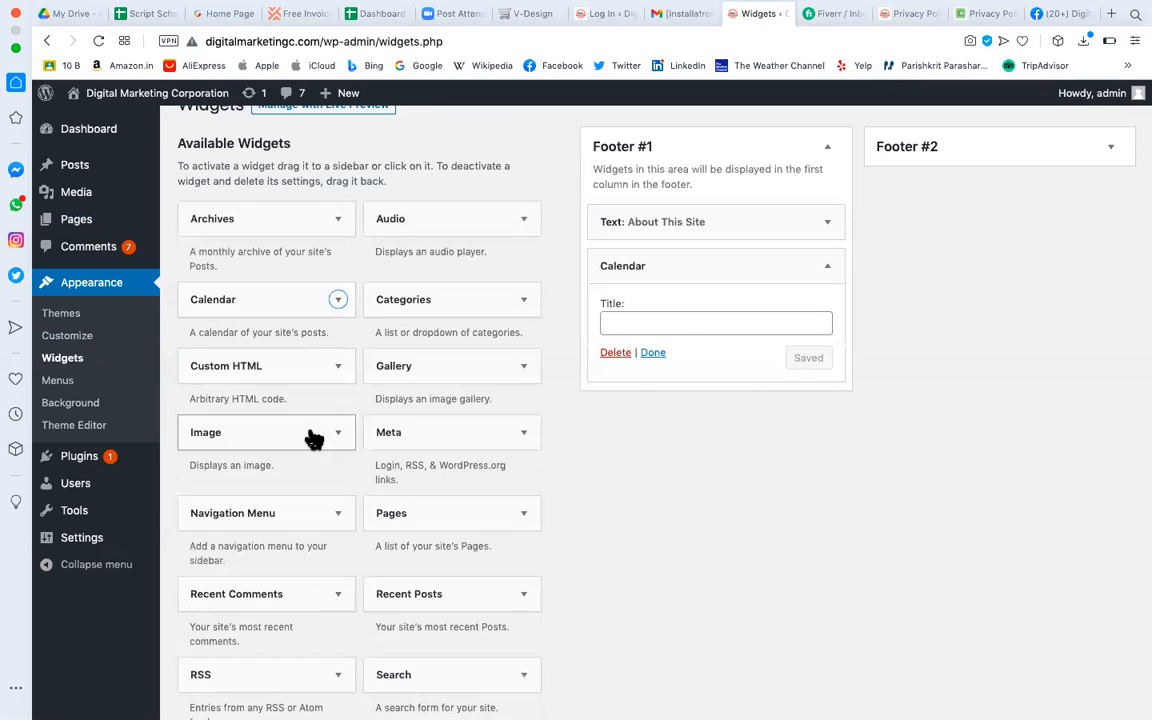
# Title the footer Calendar widget 'Post Calander' and save it.
pyautogui.click(688, 324)
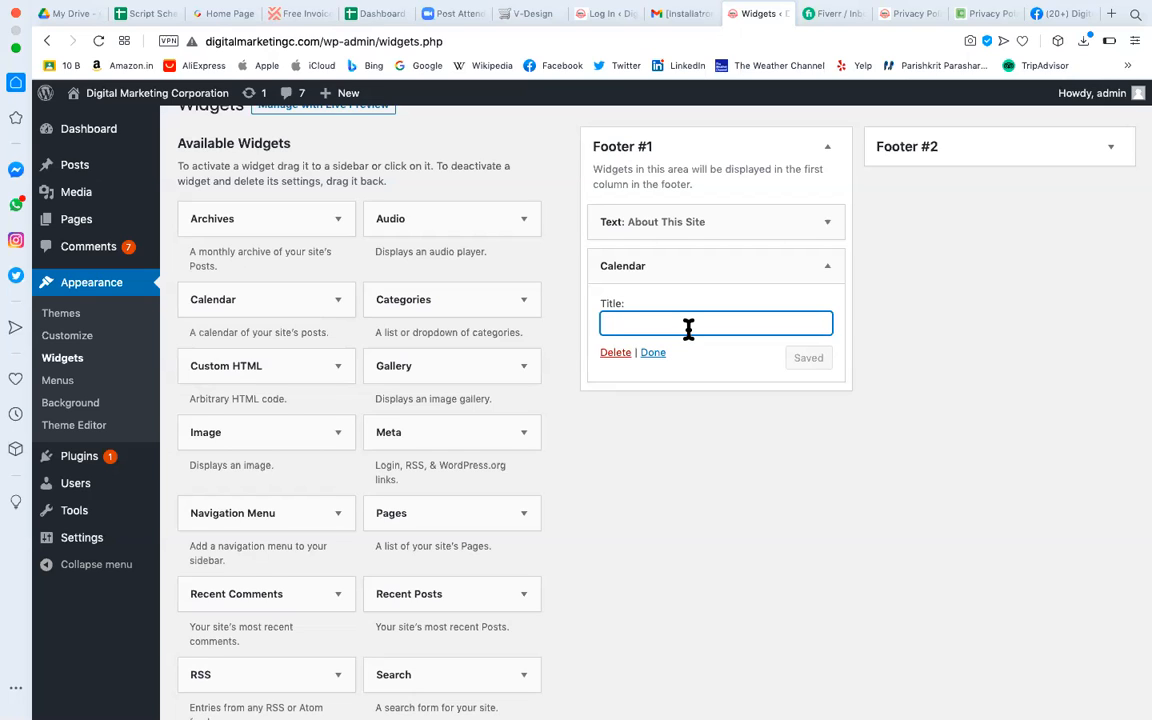
pyautogui.write('D')
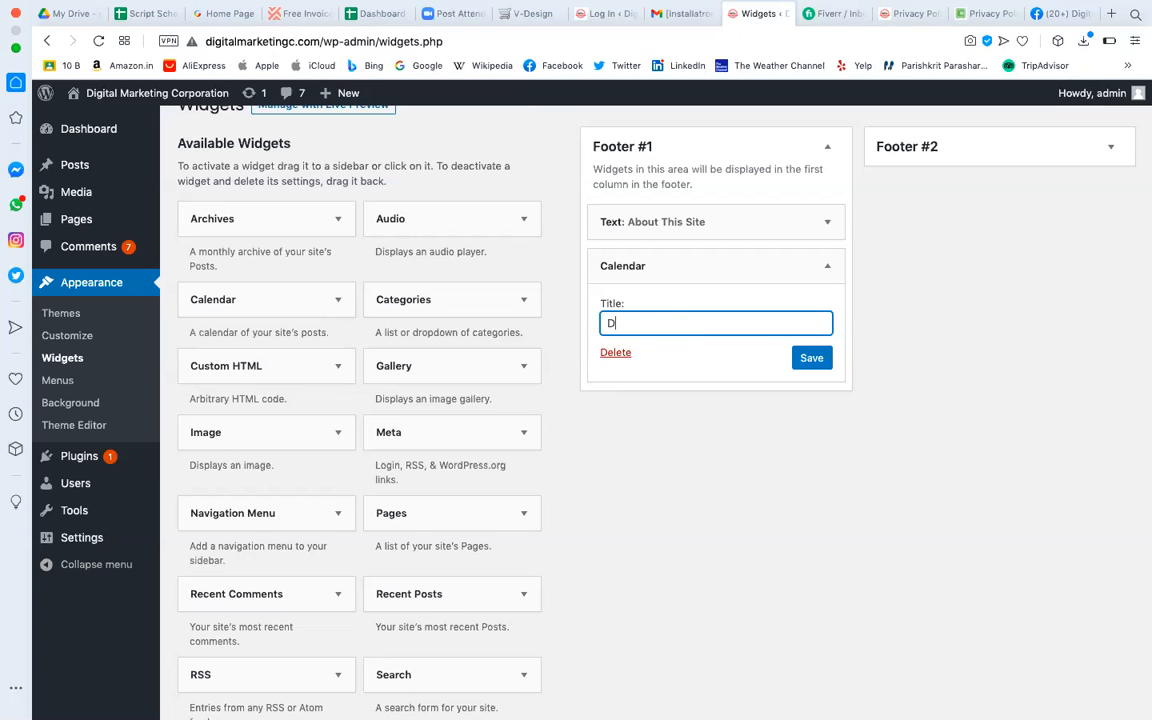
pyautogui.write('ate Wise')
pyautogui.press('super+a')
pyautogui.write('Post Calander')
pyautogui.click(823, 358)
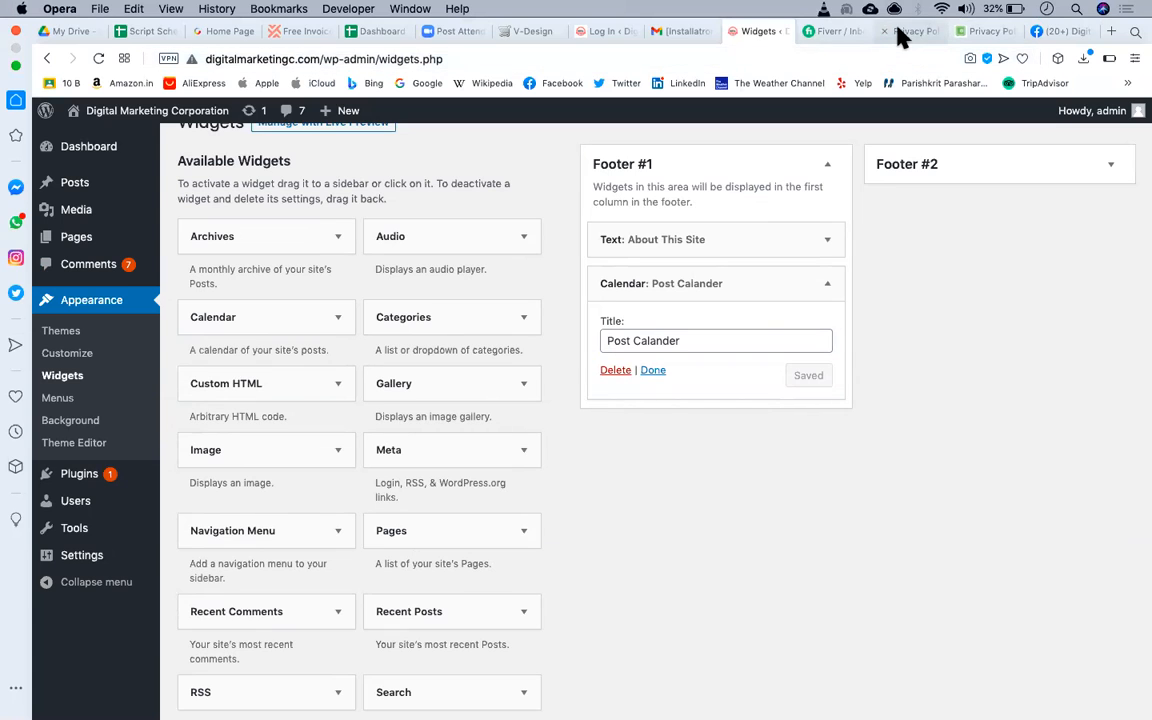
pyautogui.click(903, 33)
# Reload the Privacy Policy page and check the Post Calander calendar in the site footer.
pyautogui.click(98, 58)
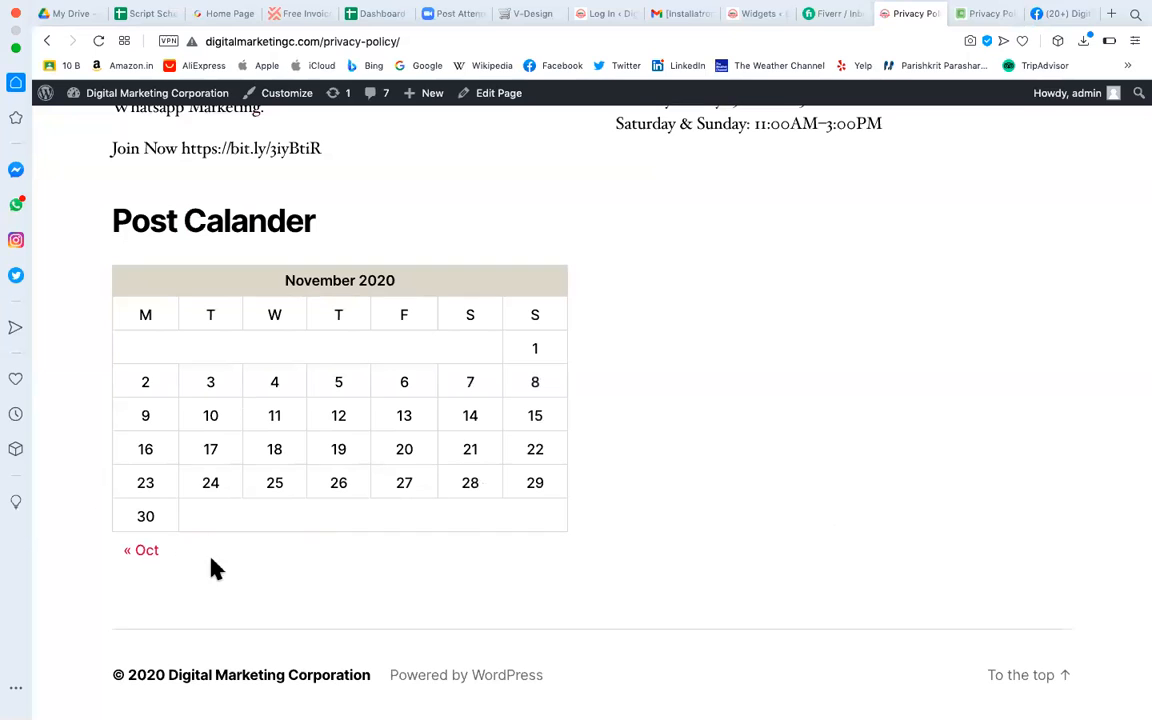
pyautogui.moveTo(320, 225); pyautogui.dragTo(103, 225)
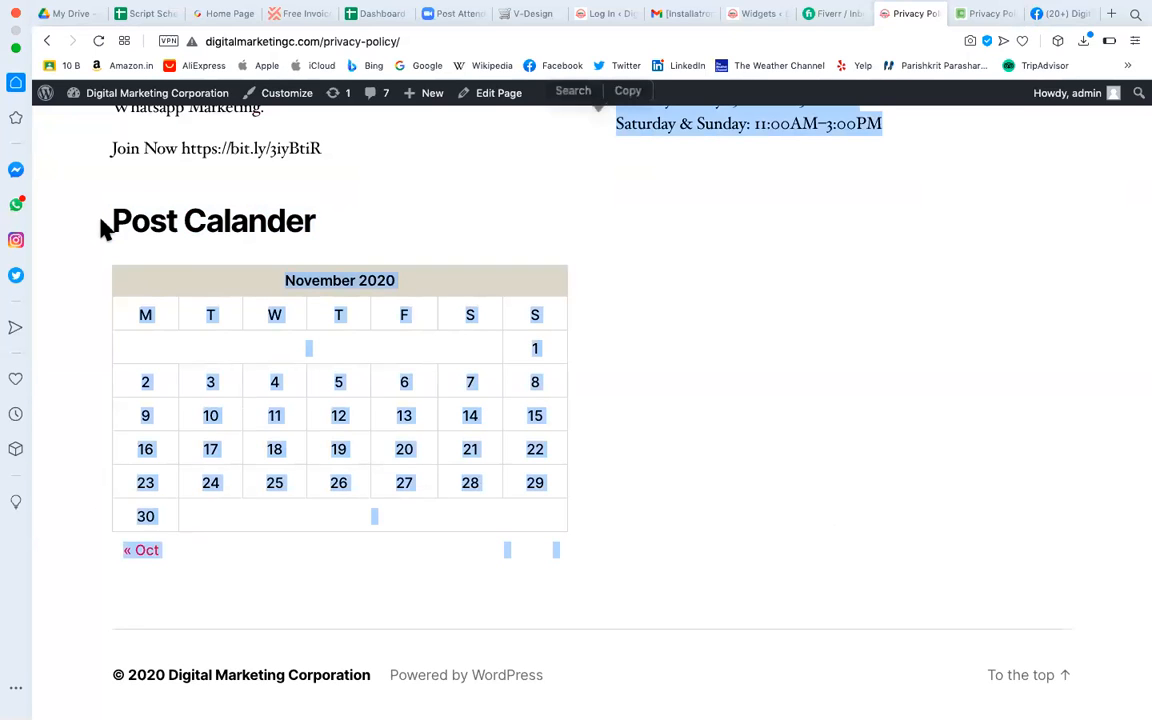
pyautogui.click(159, 221)
pyautogui.moveTo(305, 215); pyautogui.dragTo(98, 226)
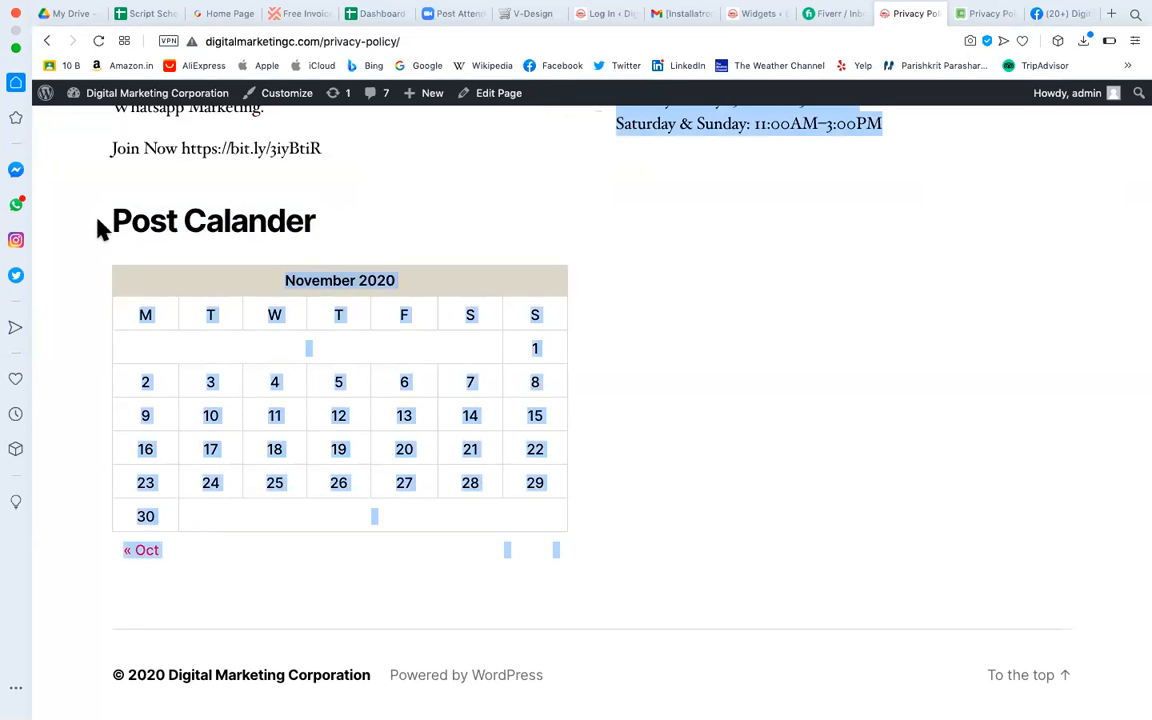
pyautogui.click(753, 310)
pyautogui.scroll(3, 758, 314)
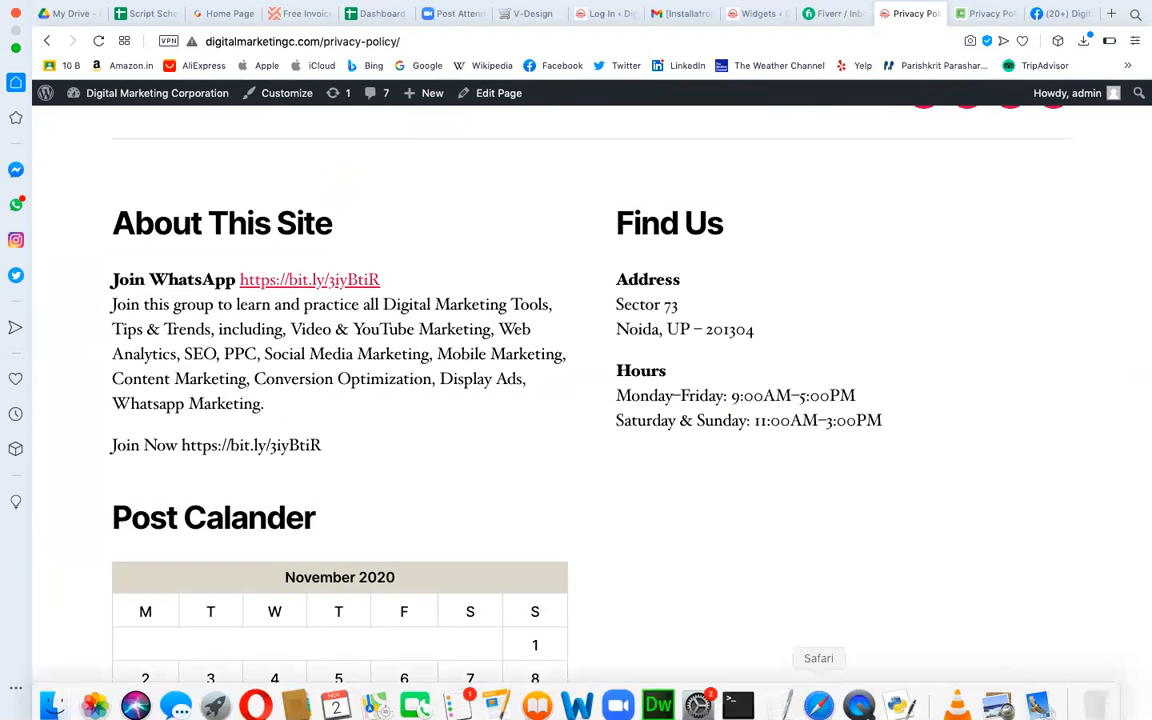
pyautogui.scroll(-2, 562, 660)
pyautogui.scroll(-3, 560, 661)
pyautogui.scroll(5, 560, 670)
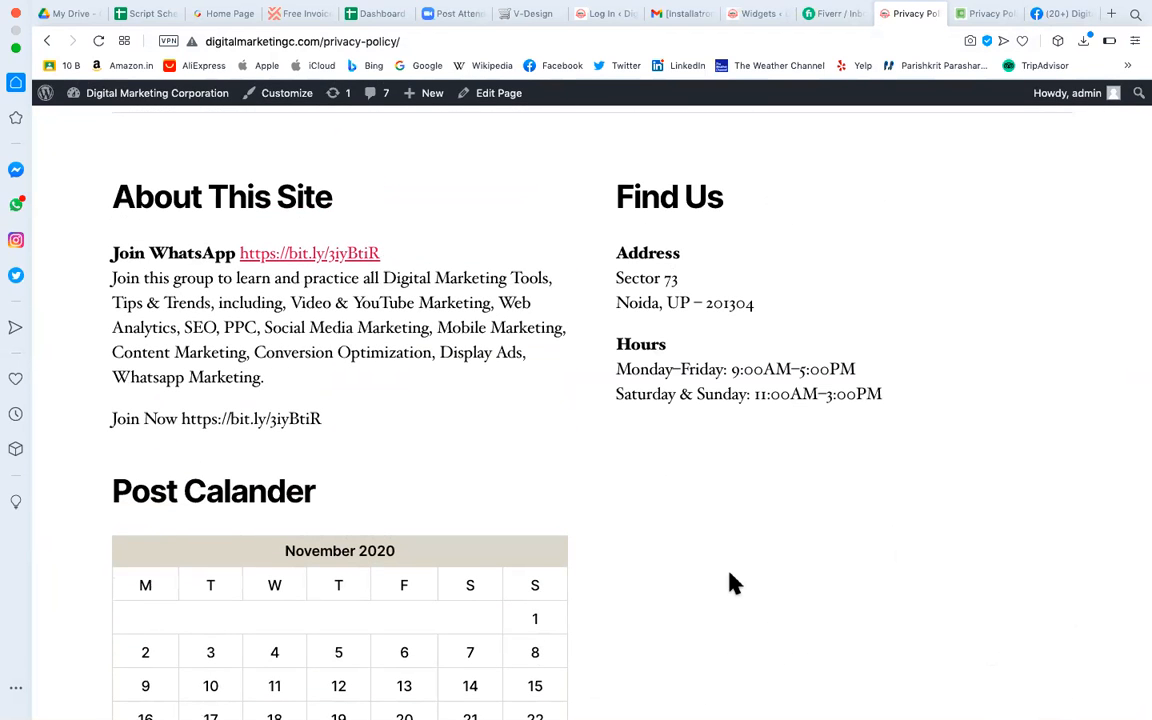
pyautogui.scroll(-2, 730, 583)
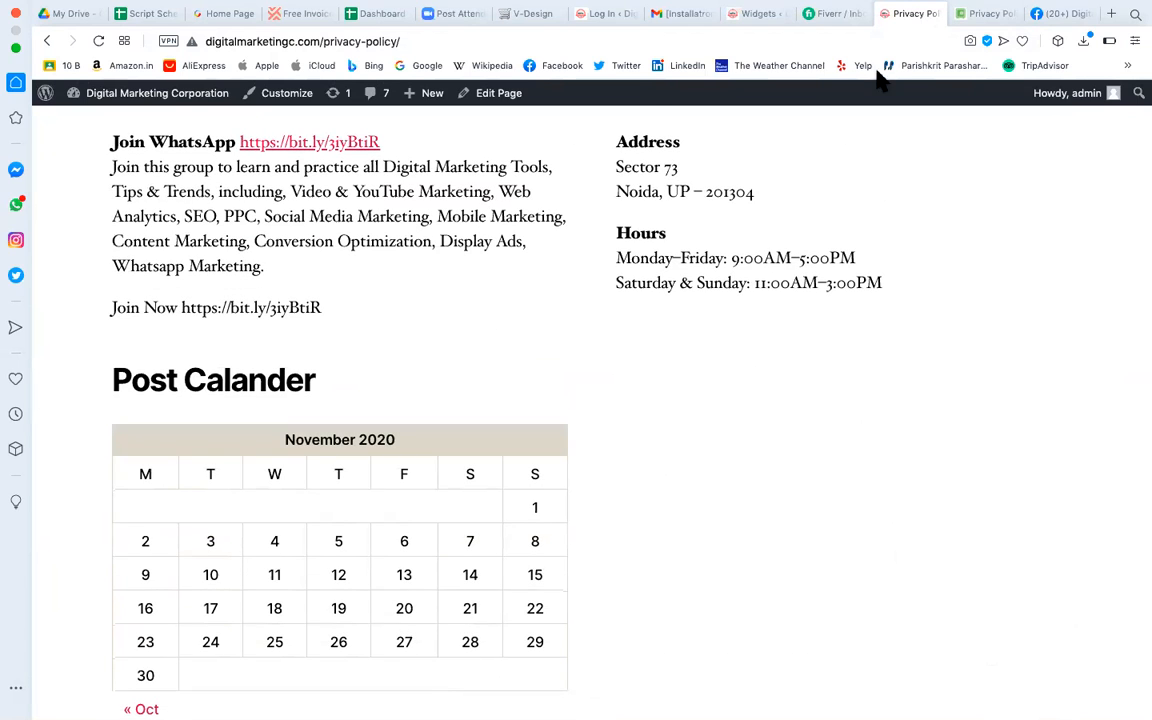
pyautogui.click(760, 14)
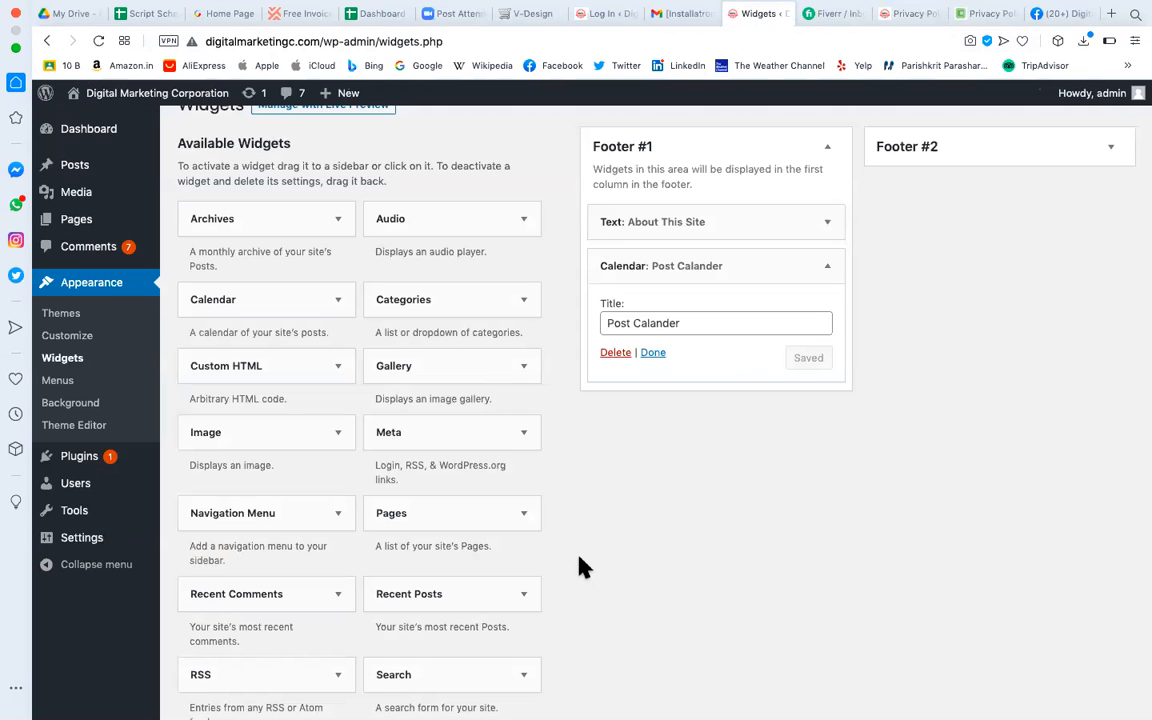
# Place a Video widget in Footer #2, below the Find Us text widget.
pyautogui.scroll(-2, 580, 560)
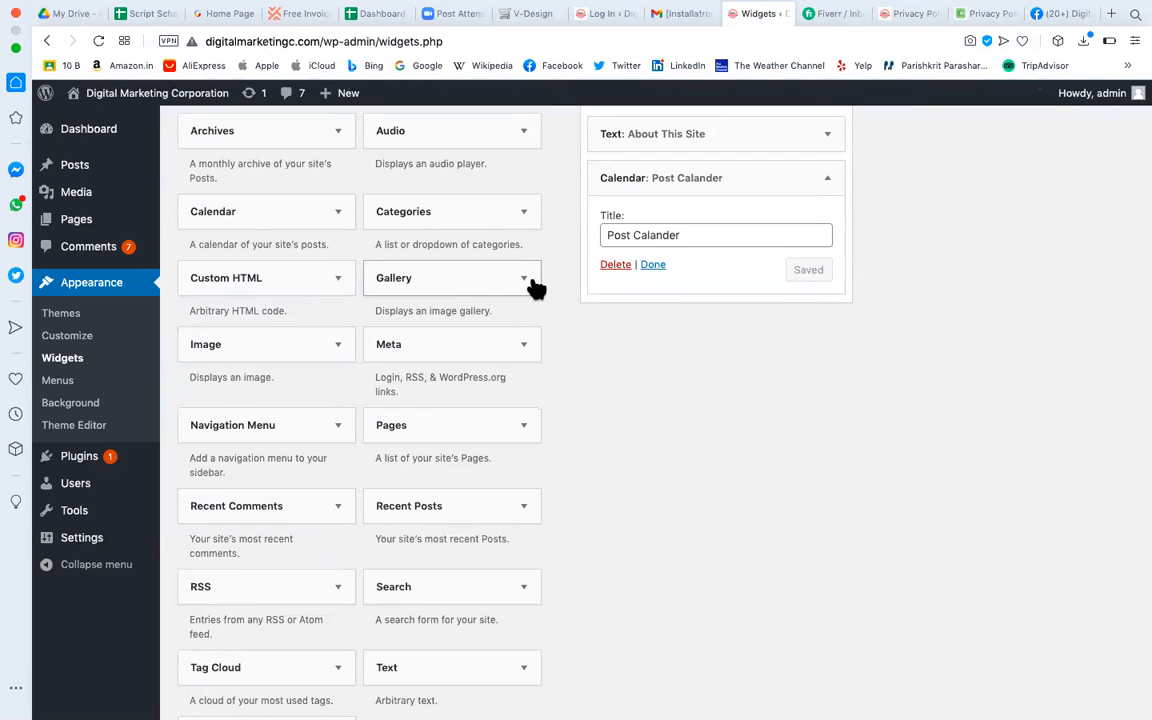
pyautogui.scroll(-3, 335, 500)
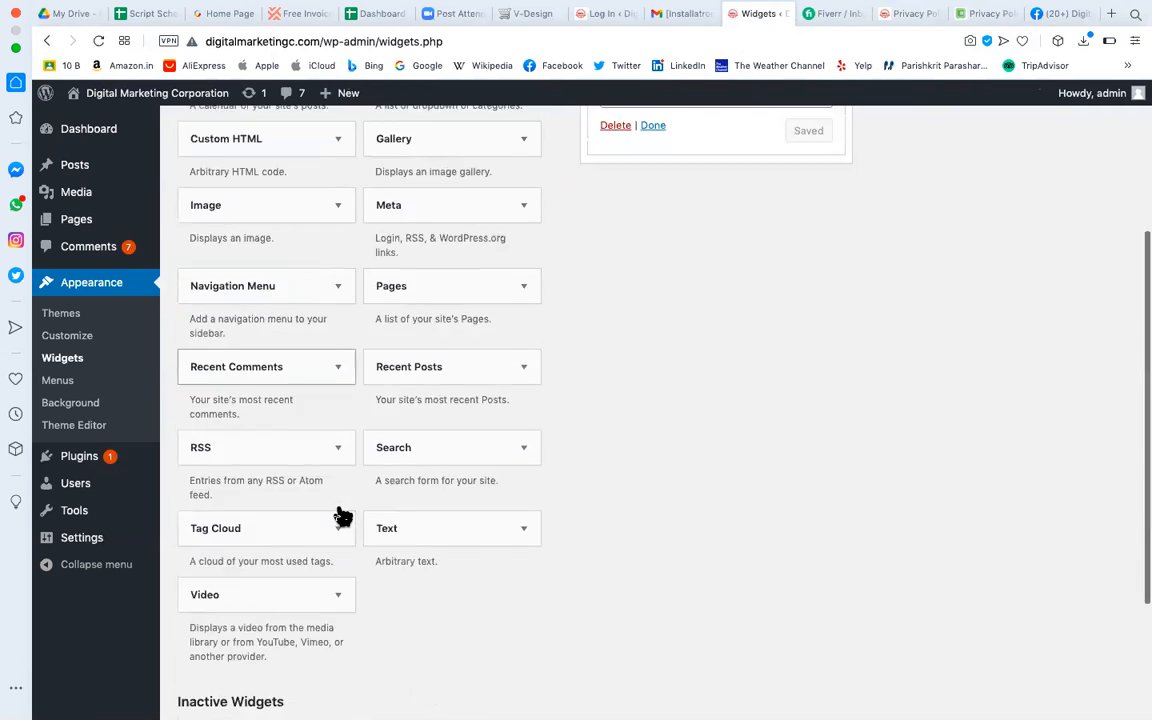
pyautogui.scroll(-2, 342, 516)
pyautogui.click(336, 178)
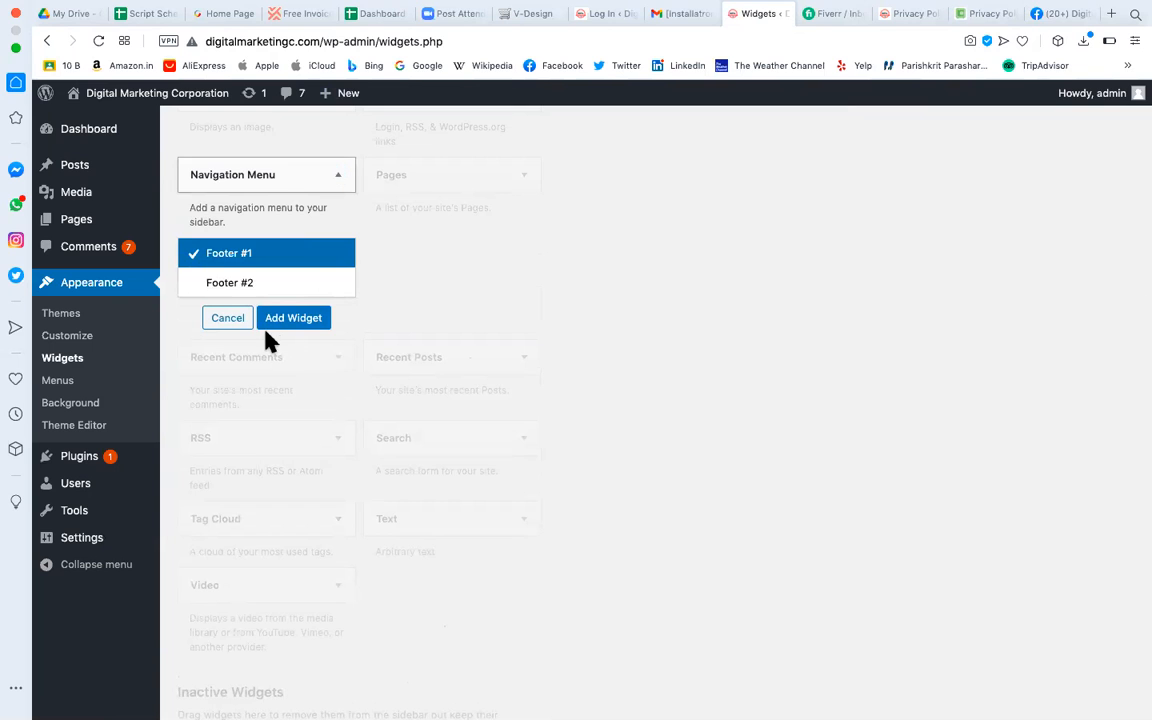
pyautogui.click(232, 320)
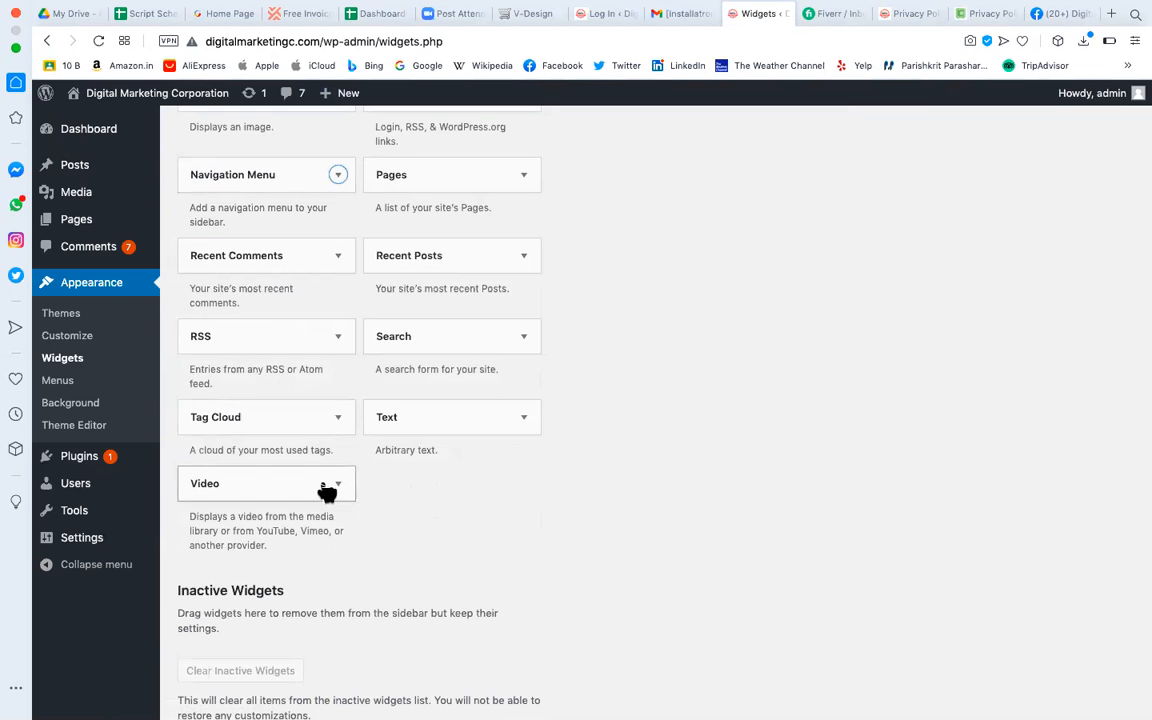
pyautogui.scroll(2, 707, 374)
pyautogui.scroll(-4, 707, 374)
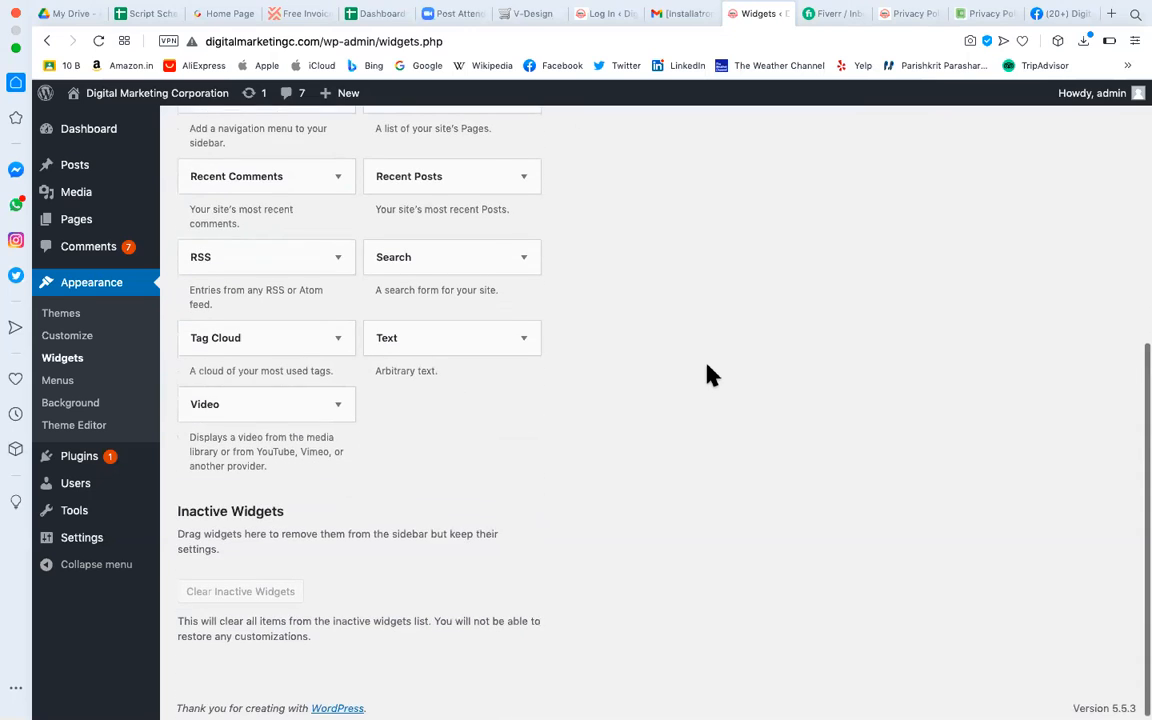
pyautogui.click(336, 408)
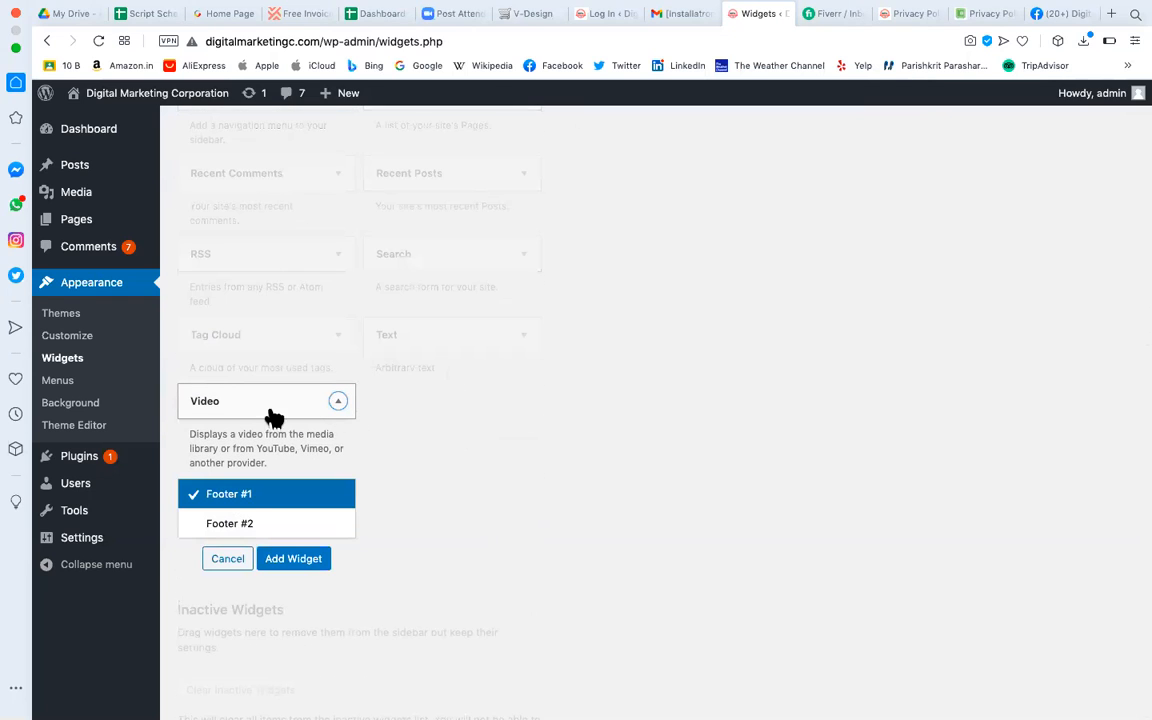
pyautogui.click(224, 528)
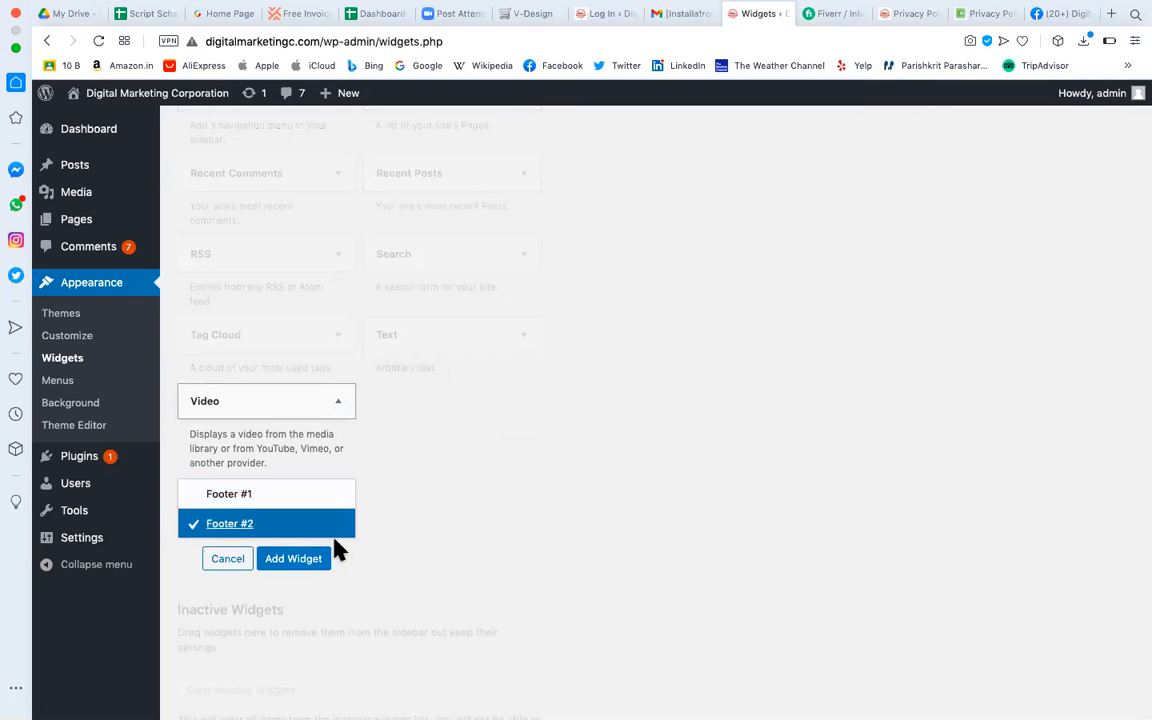
pyautogui.click(316, 560)
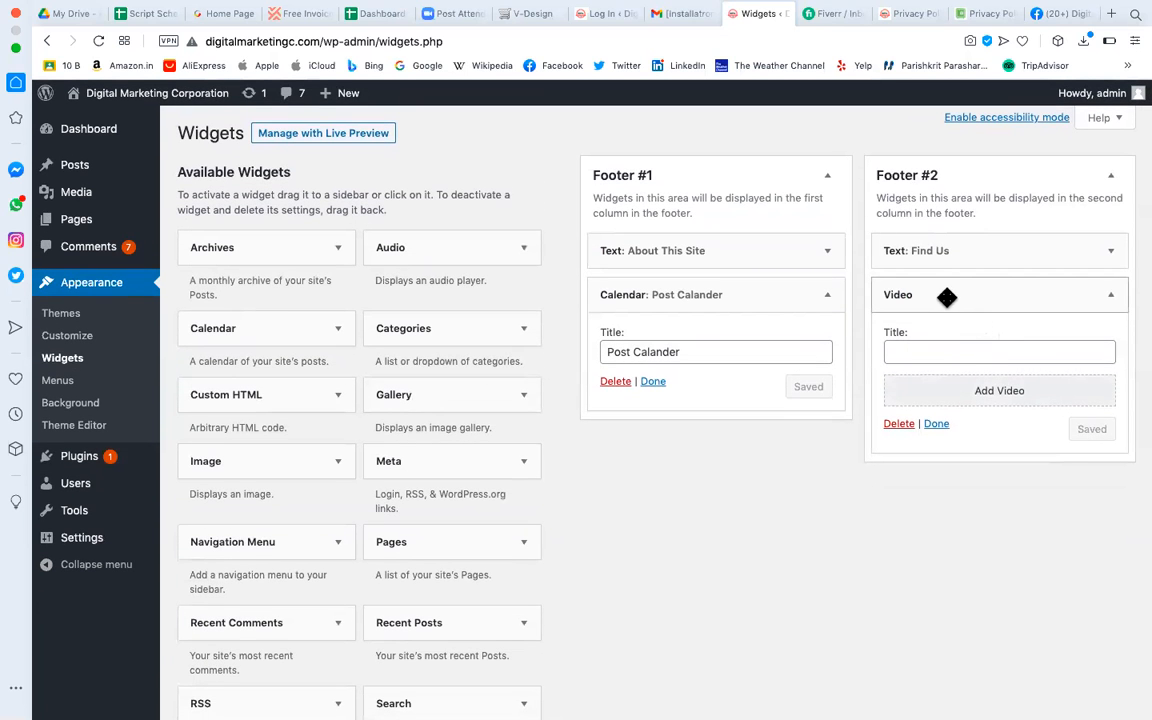
# Move the Video widget above Find Us and title it 'Join Free 120 Hrs Of Digital Marketing Video Course'.
pyautogui.moveTo(946, 296); pyautogui.dragTo(946, 247)
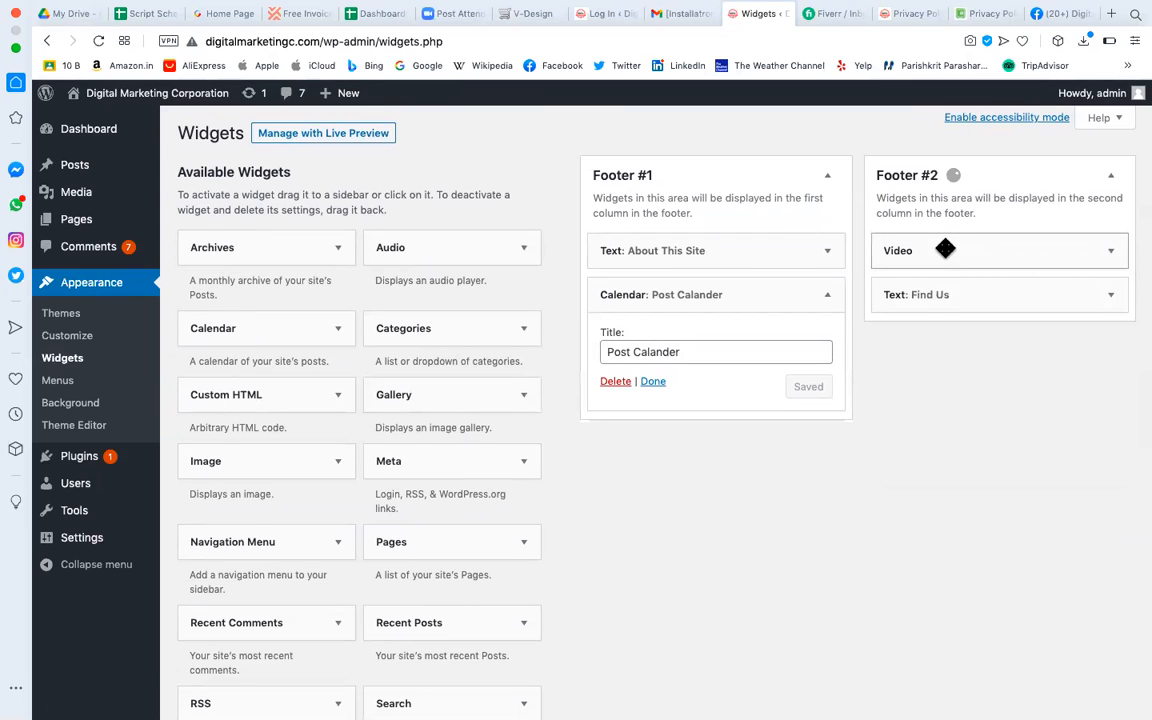
pyautogui.click(1108, 251)
pyautogui.click(986, 306)
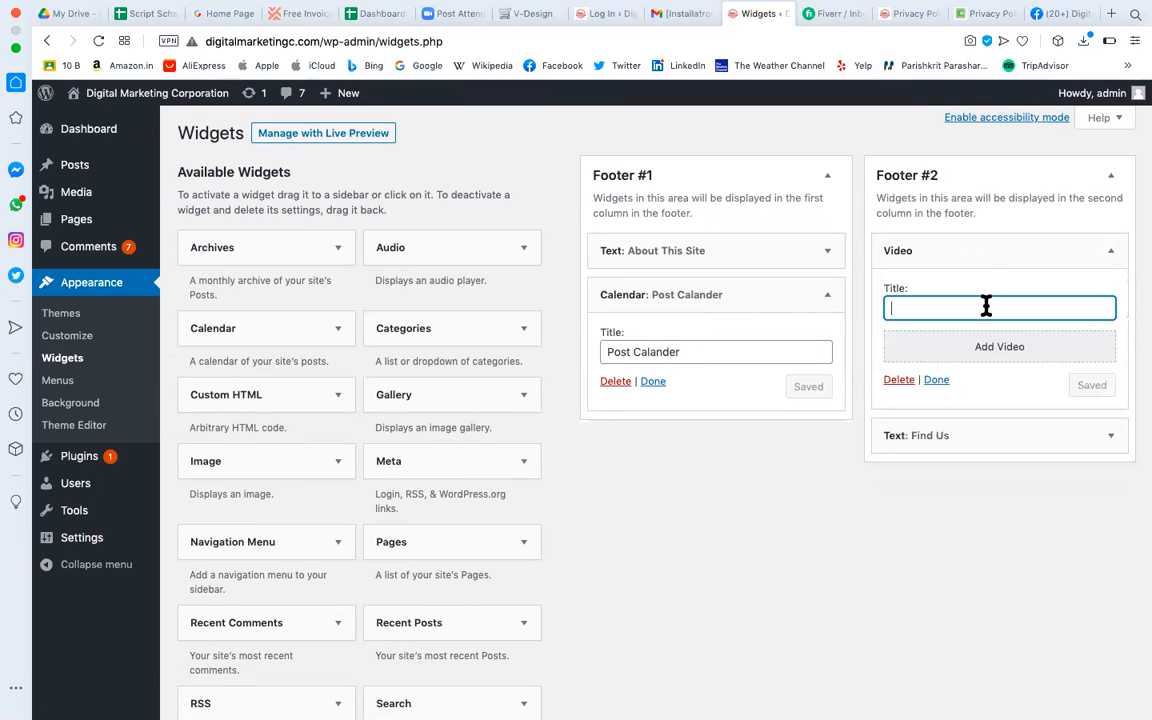
pyautogui.write('Digital Marketing COurse')
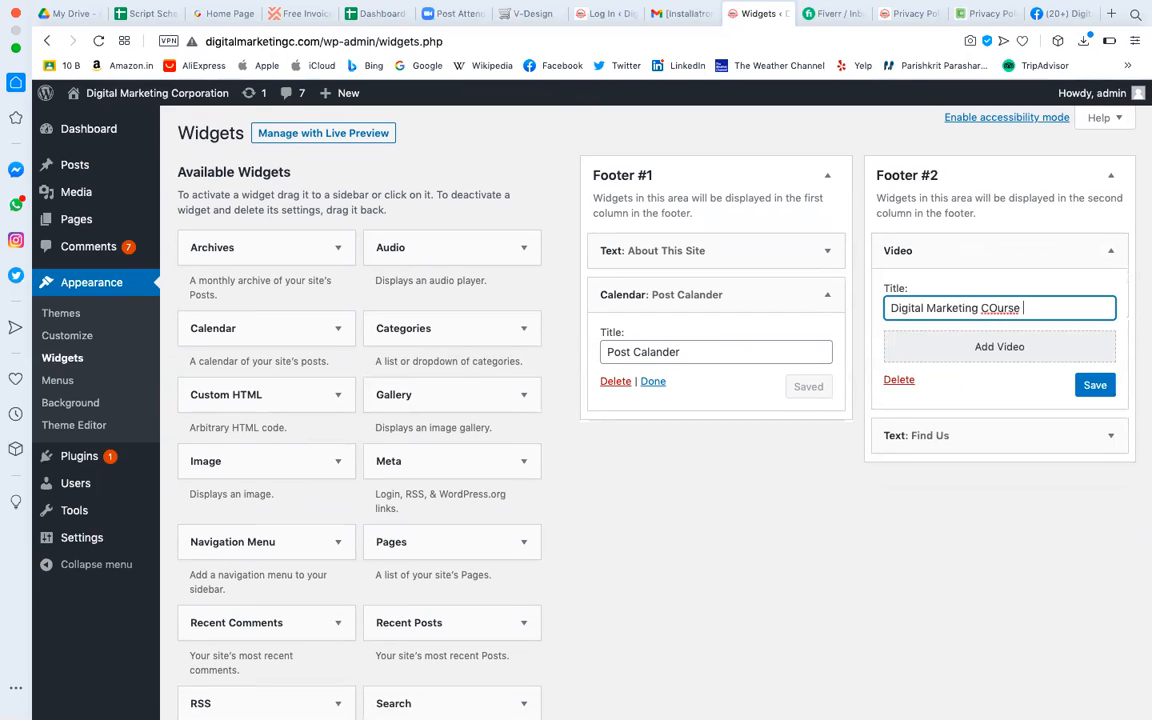
pyautogui.write('Join Free')
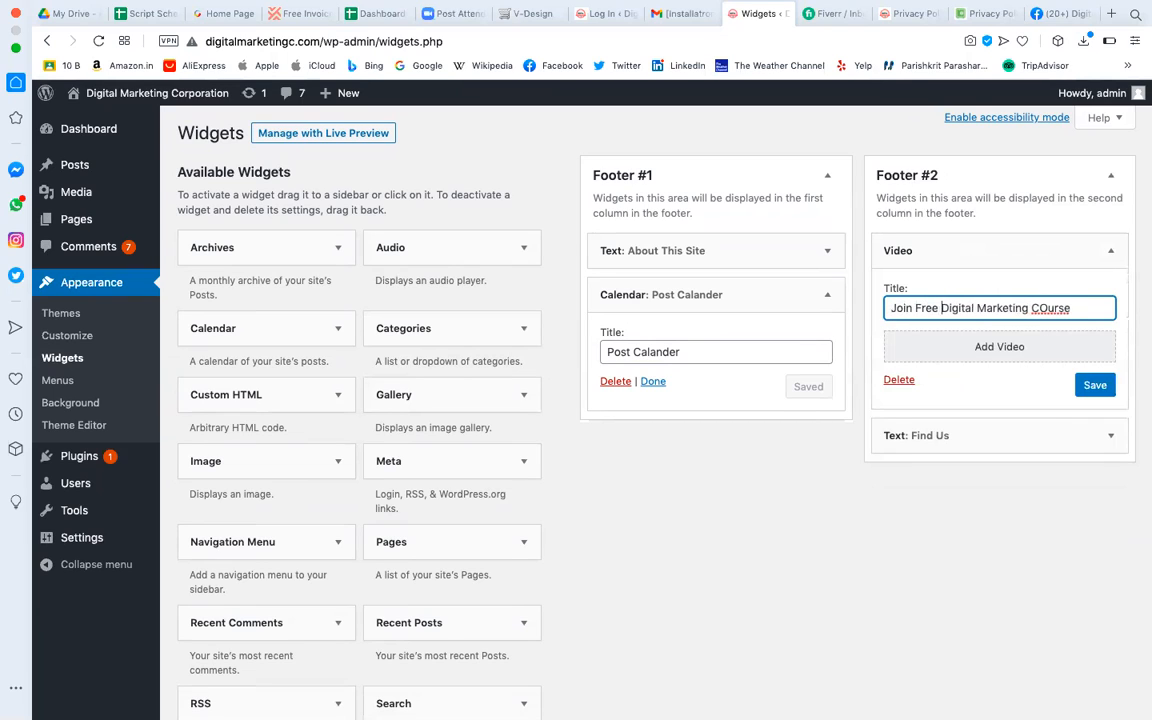
pyautogui.click(1046, 308)
pyautogui.write('Video')
pyautogui.write('12')
pyautogui.write('0 Hs')
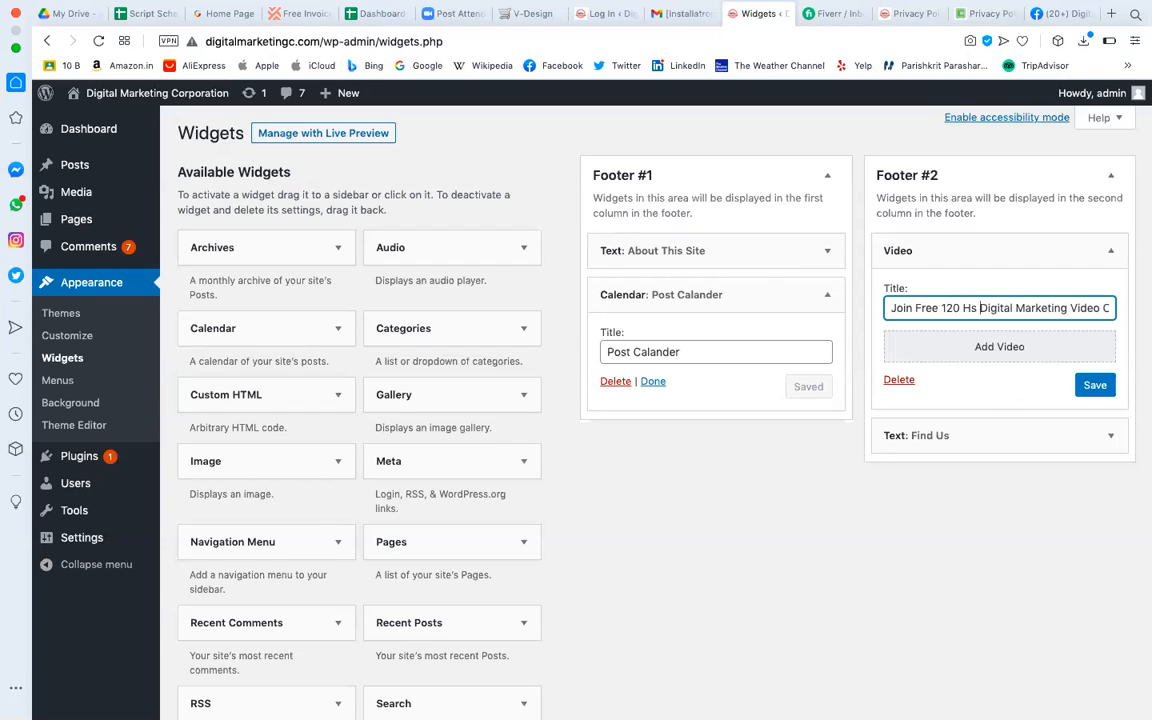
pyautogui.press('BackSpace')
pyautogui.press('BackSpace')
pyautogui.write('rs ')
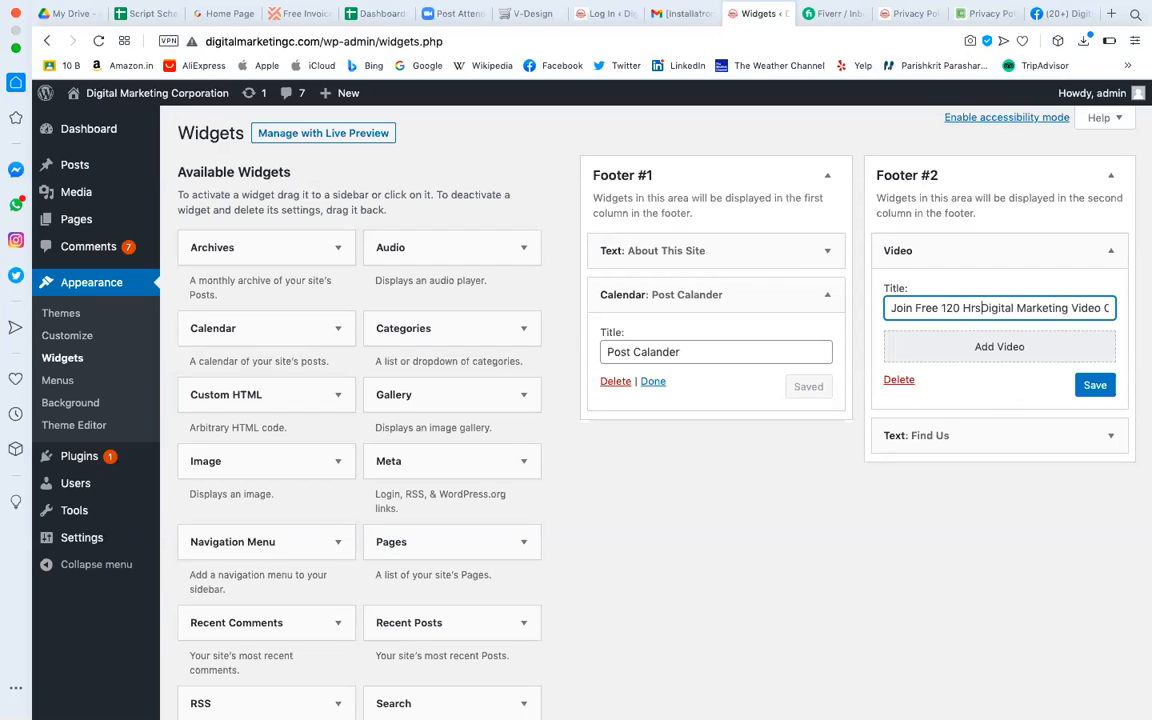
pyautogui.write('Of')
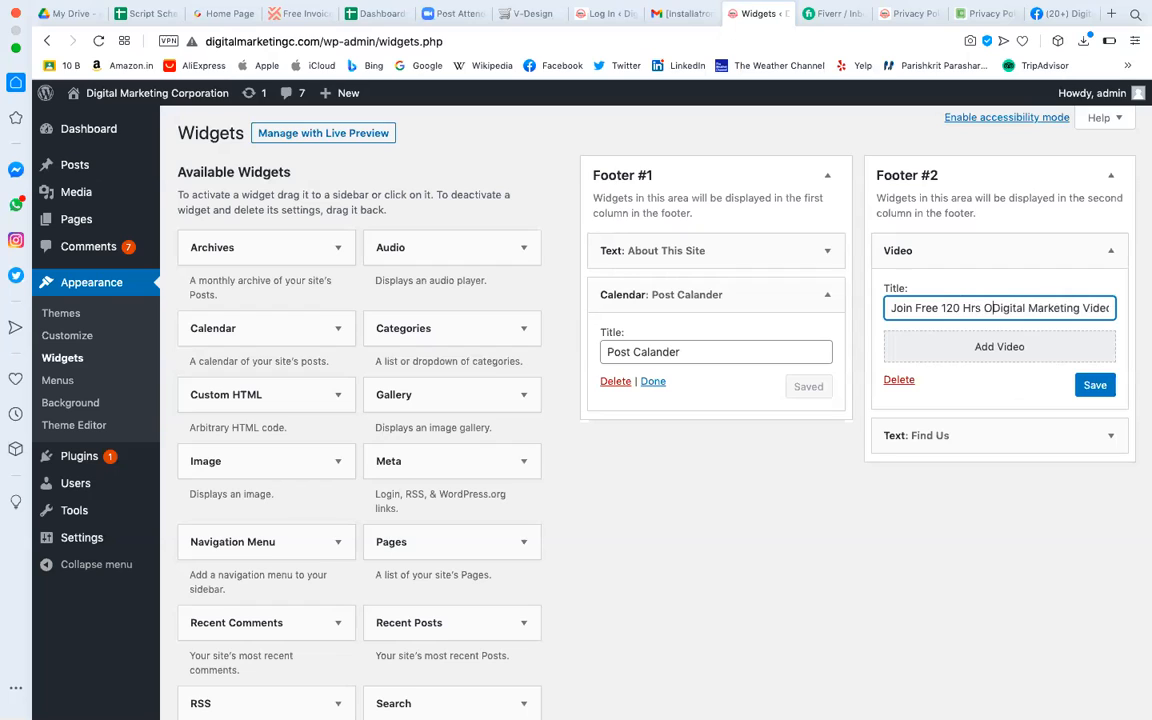
pyautogui.press('Down')
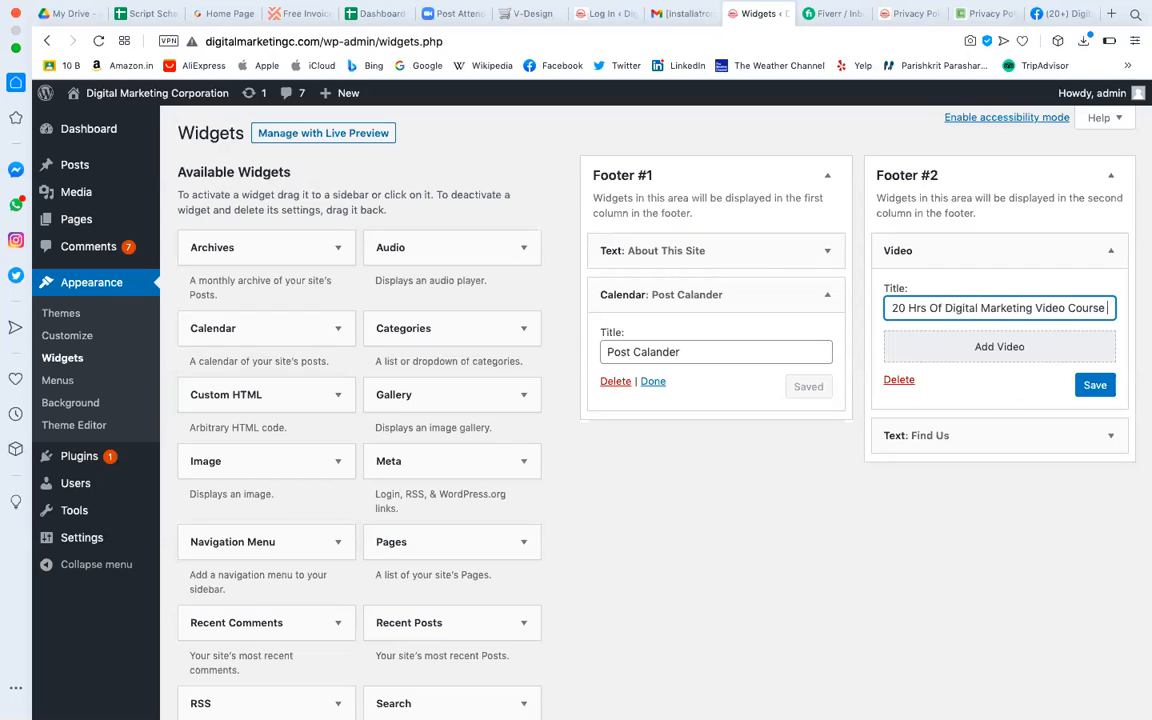
pyautogui.click(1006, 348)
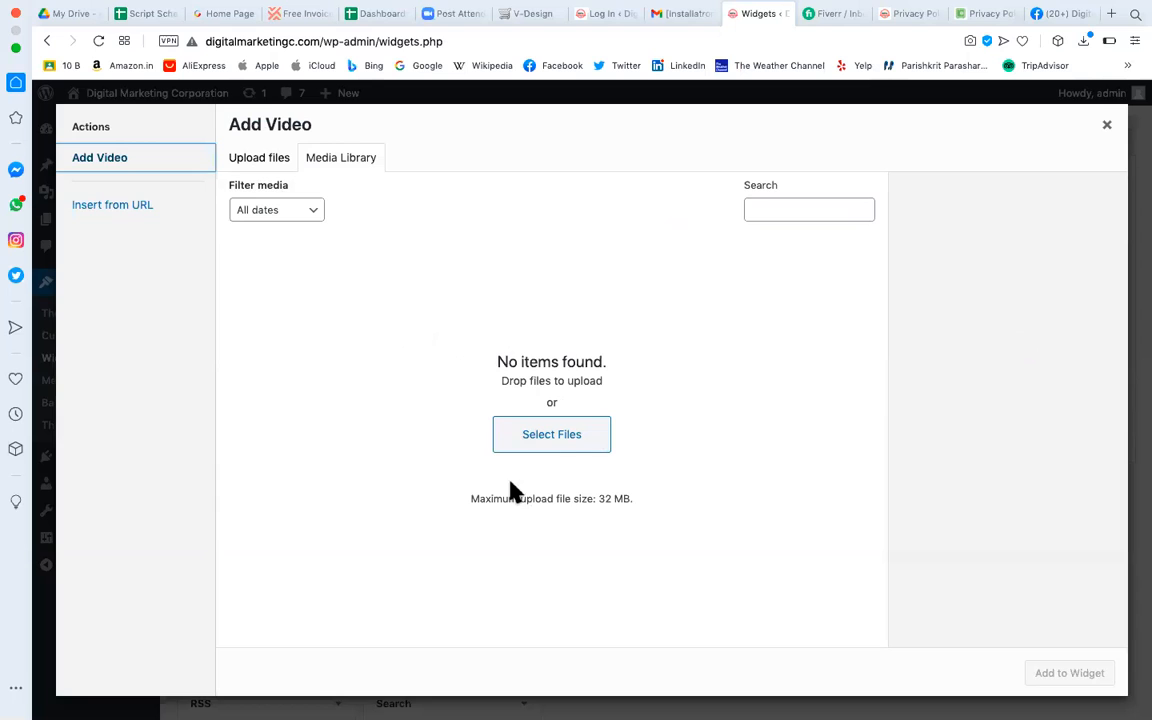
# Attempt to upload a video file from the computer, then close the Add Video dialog.
pyautogui.click(560, 446)
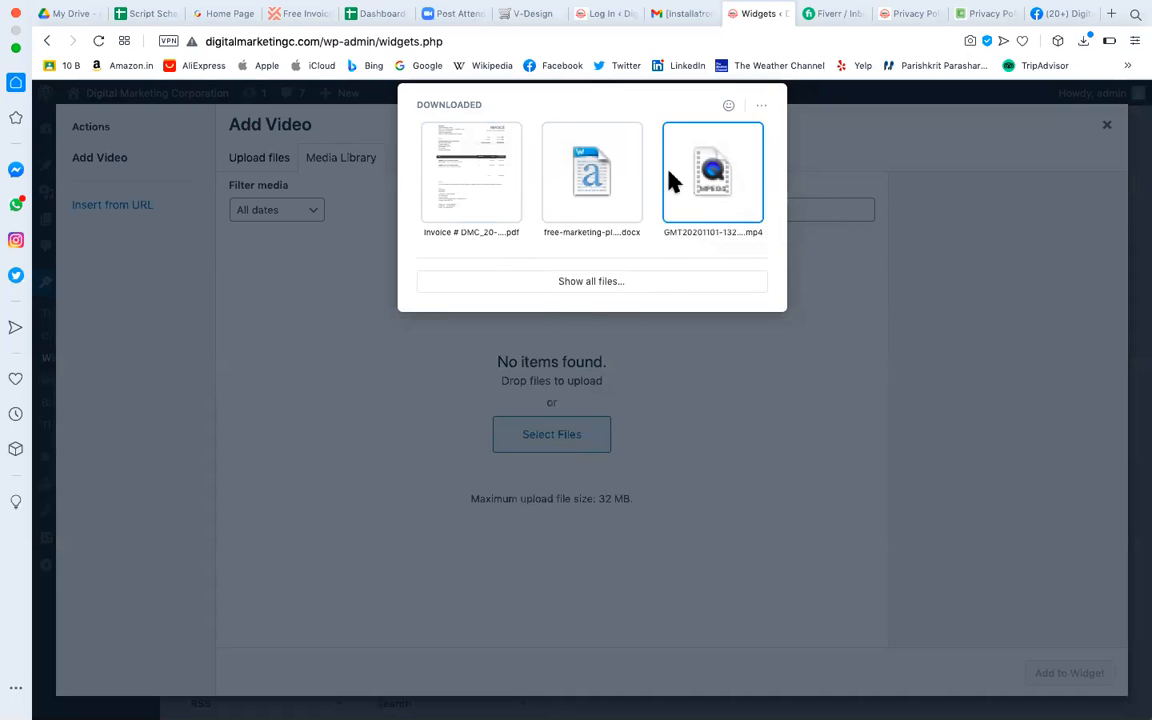
pyautogui.click(710, 375)
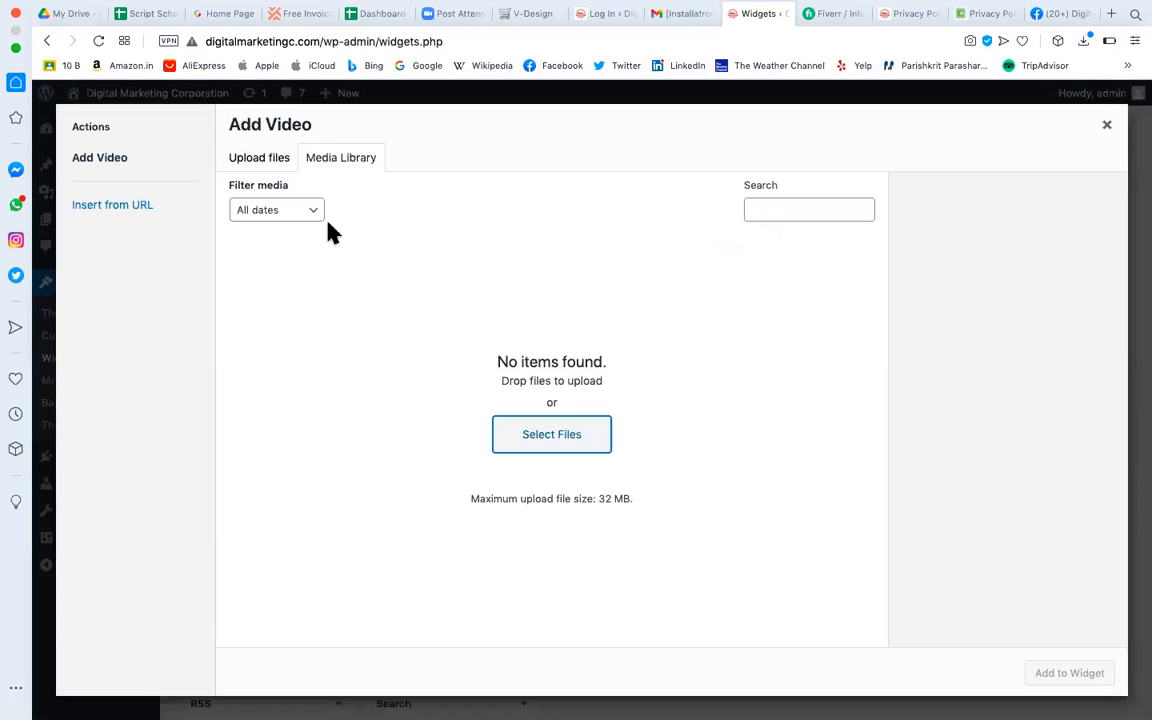
pyautogui.click(1107, 125)
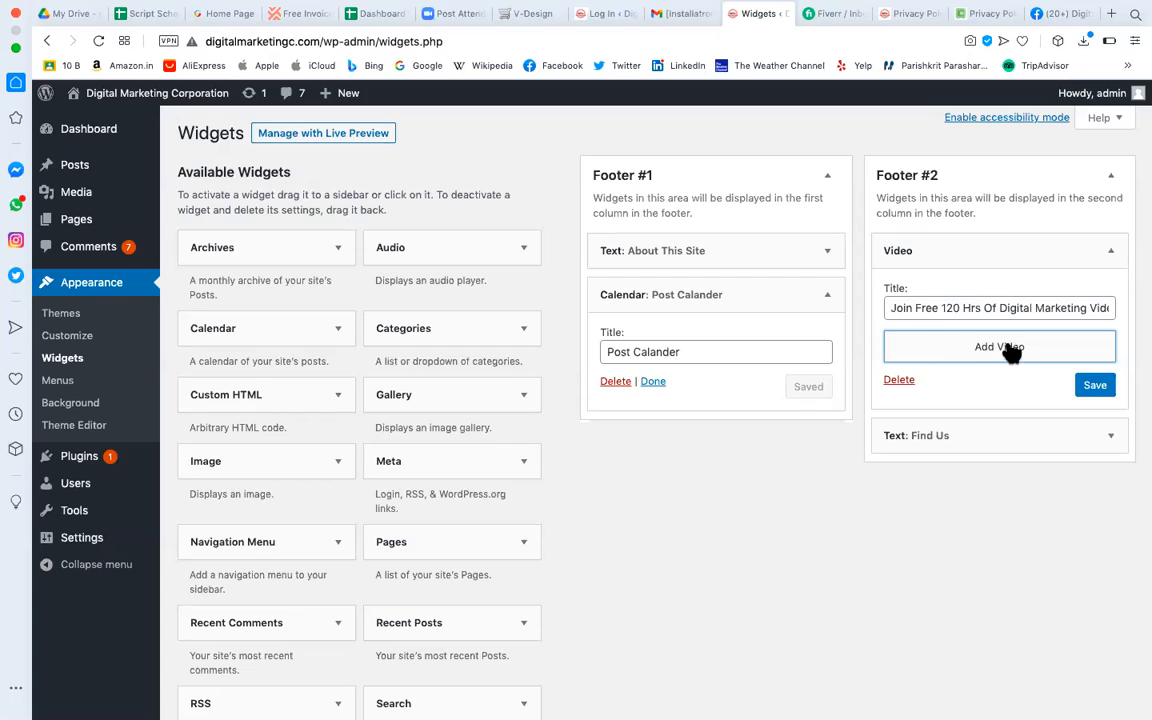
# Reopen the video picker, find no library videos, and switch to Insert from URL.
pyautogui.click(1002, 347)
pyautogui.click(277, 166)
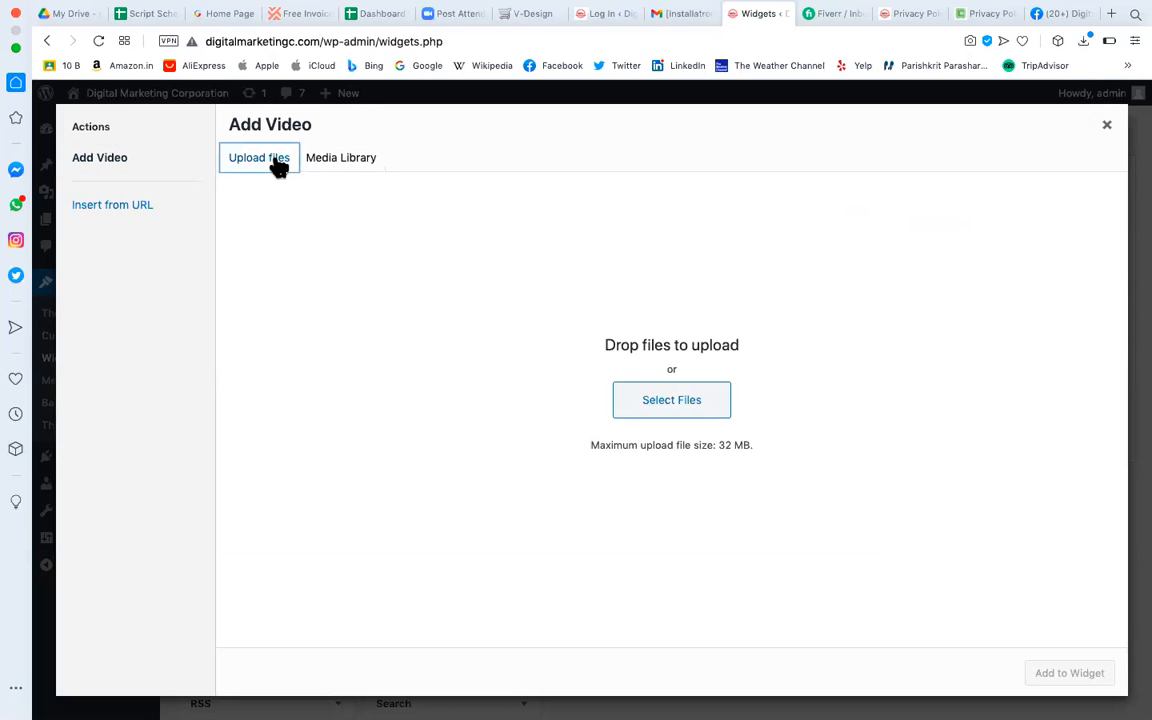
pyautogui.click(350, 162)
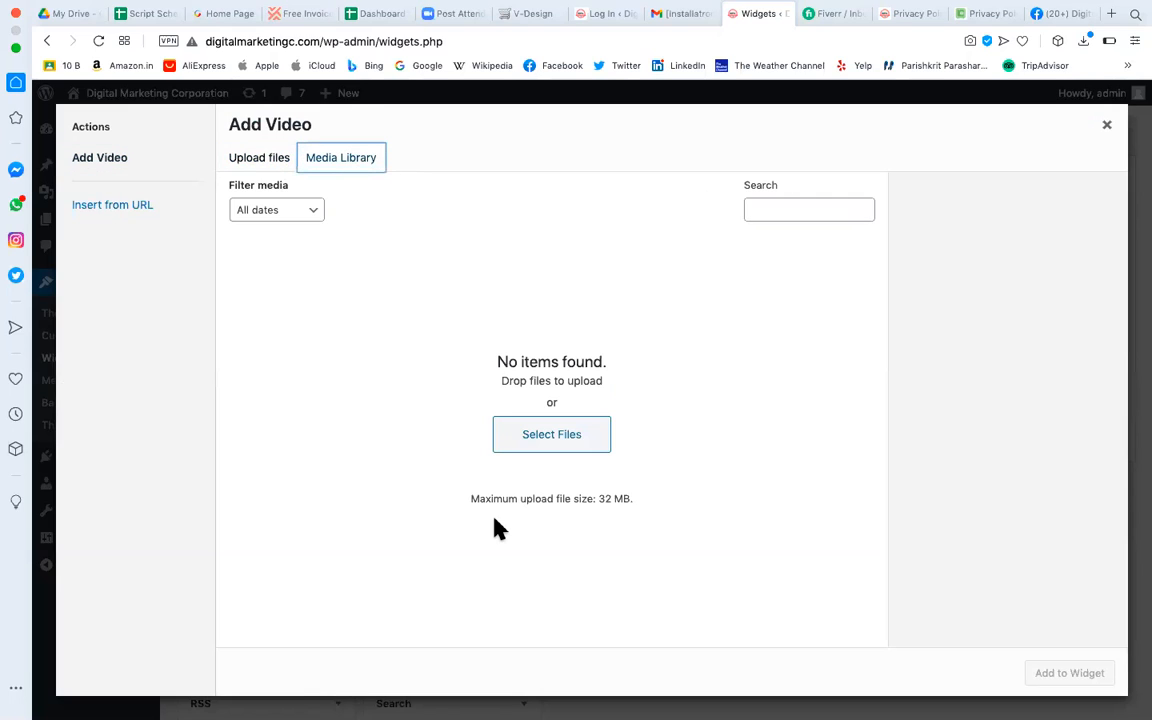
pyautogui.click(136, 214)
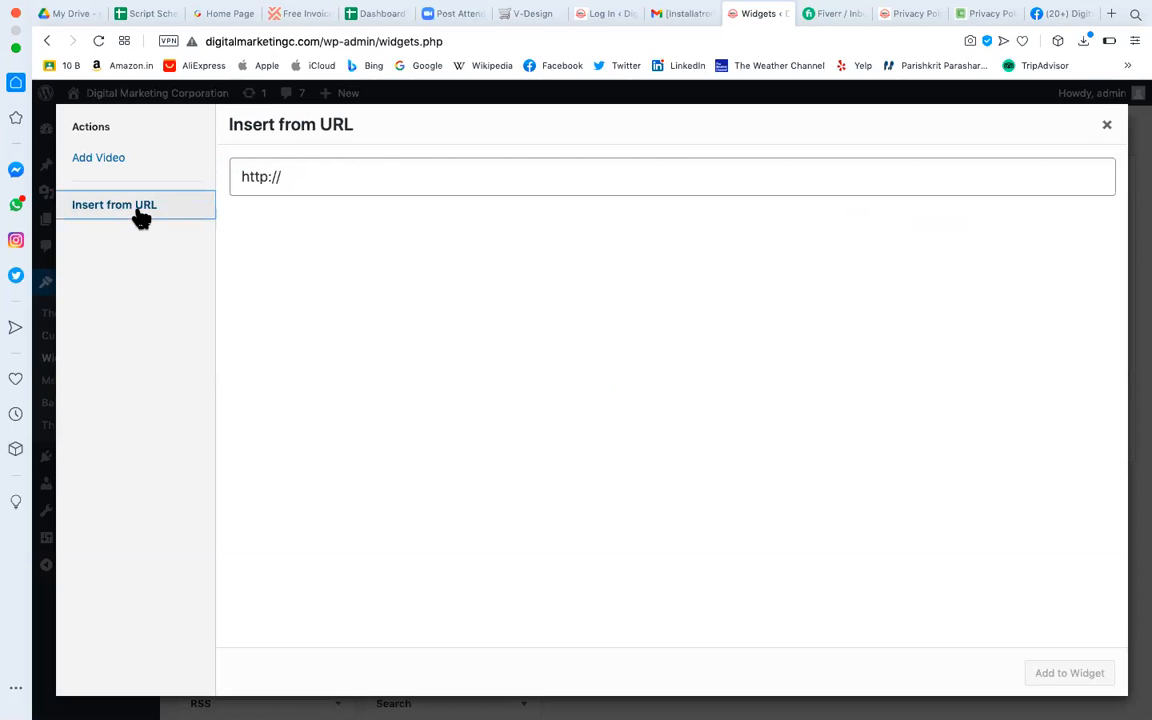
pyautogui.click(332, 172)
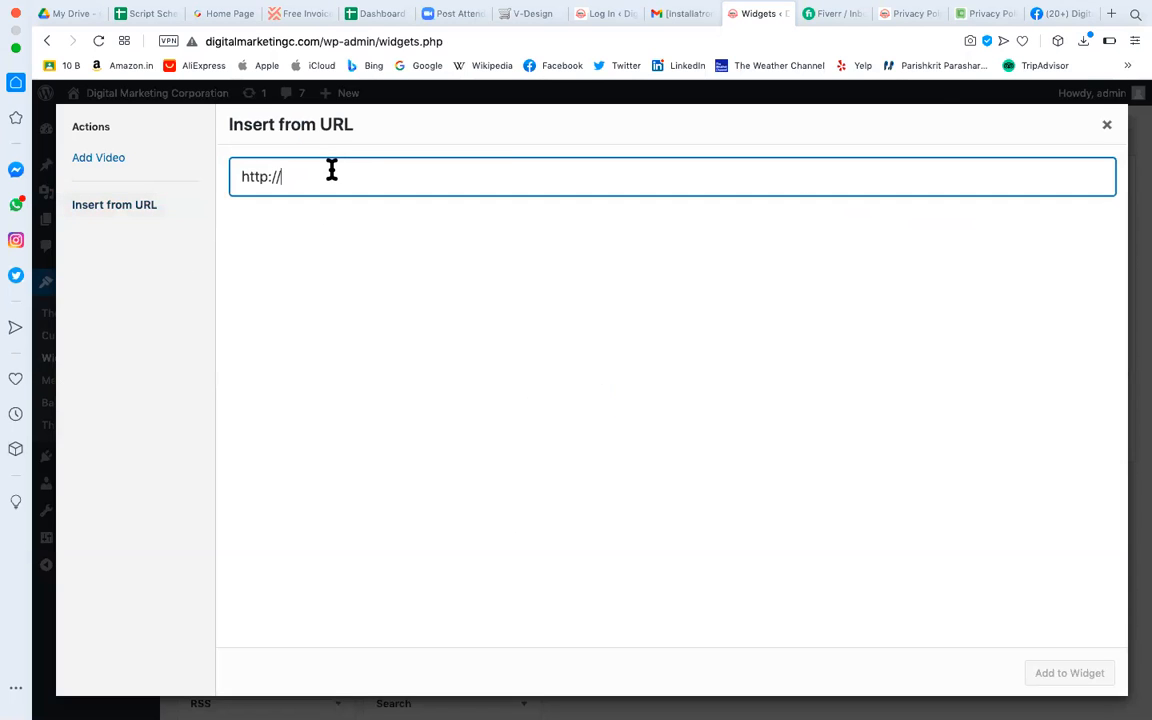
pyautogui.click(1111, 14)
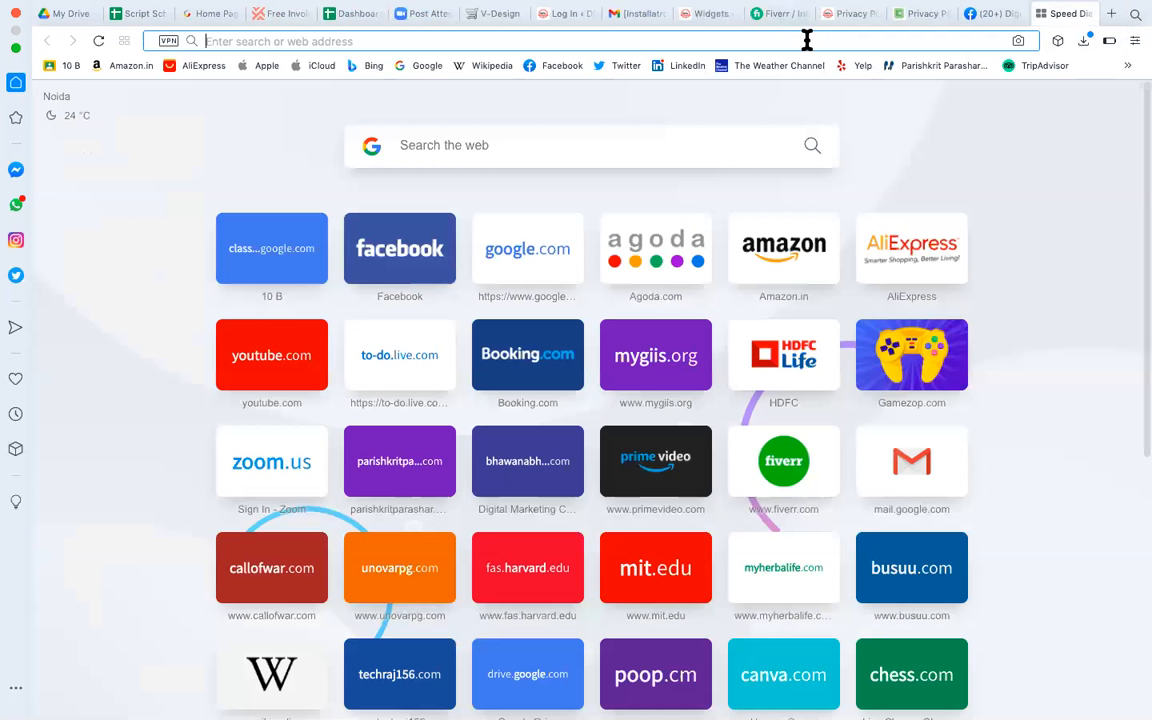
# Search Google for 'digital marketing corporation video youtube' and open the Digital Marketing Corporation YouTube channel.
pyautogui.write('d')
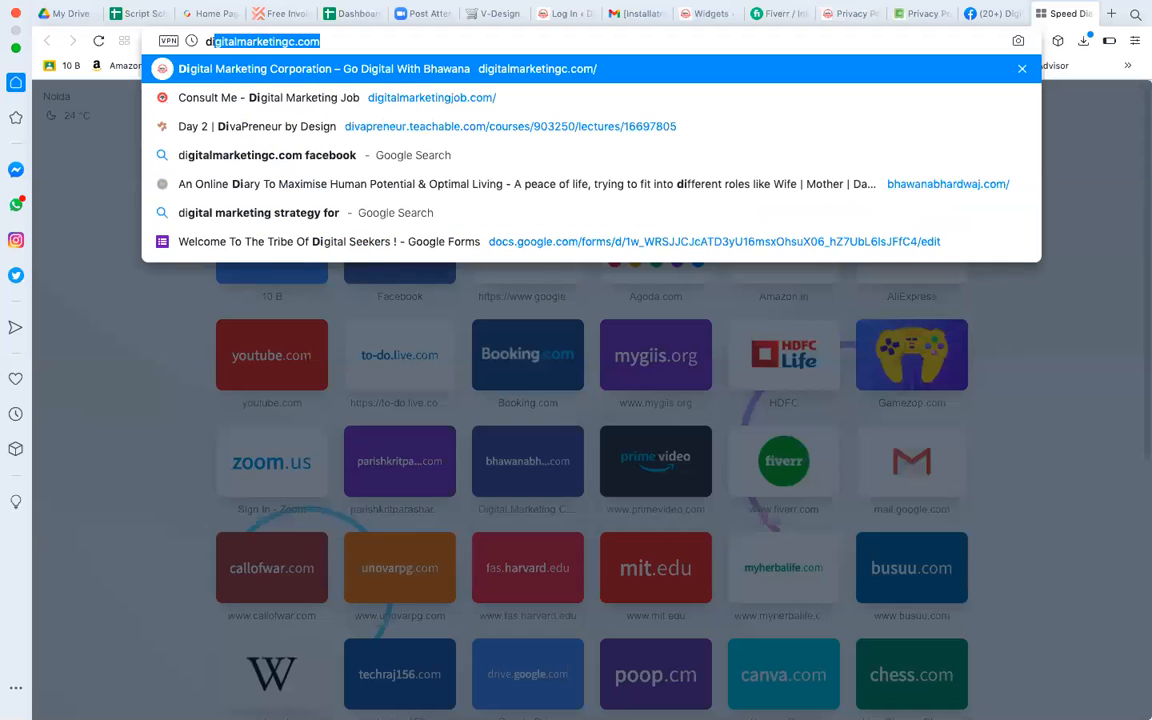
pyautogui.write('igital ')
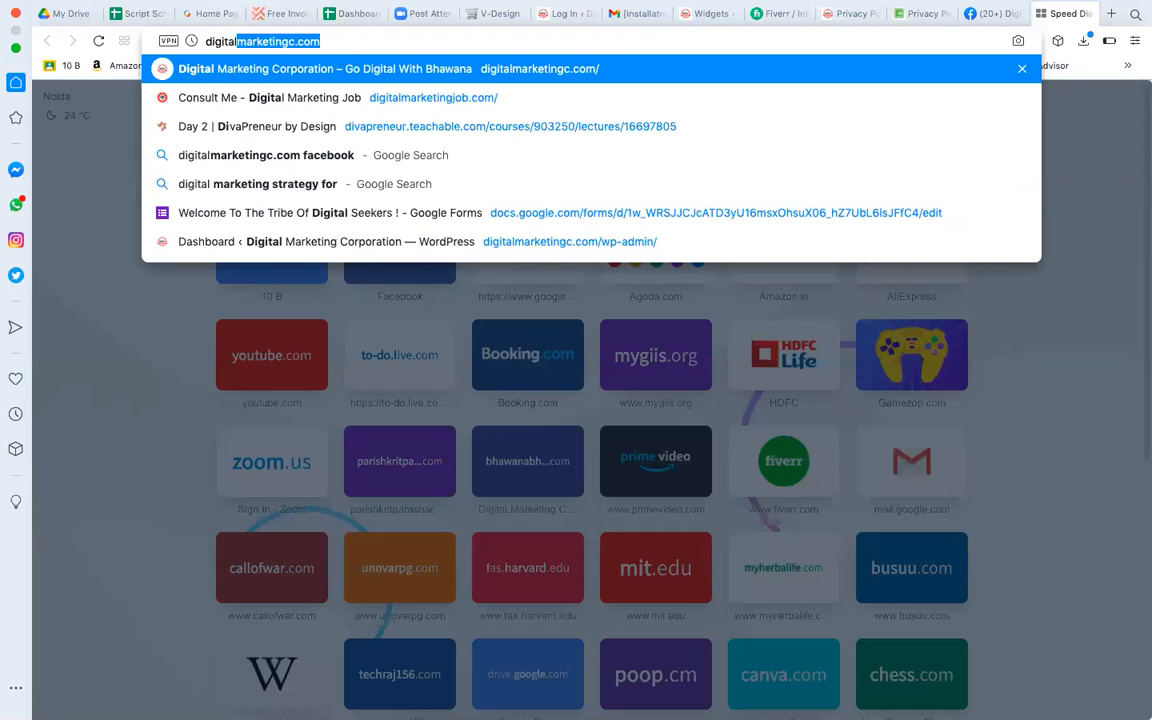
pyautogui.write('m')
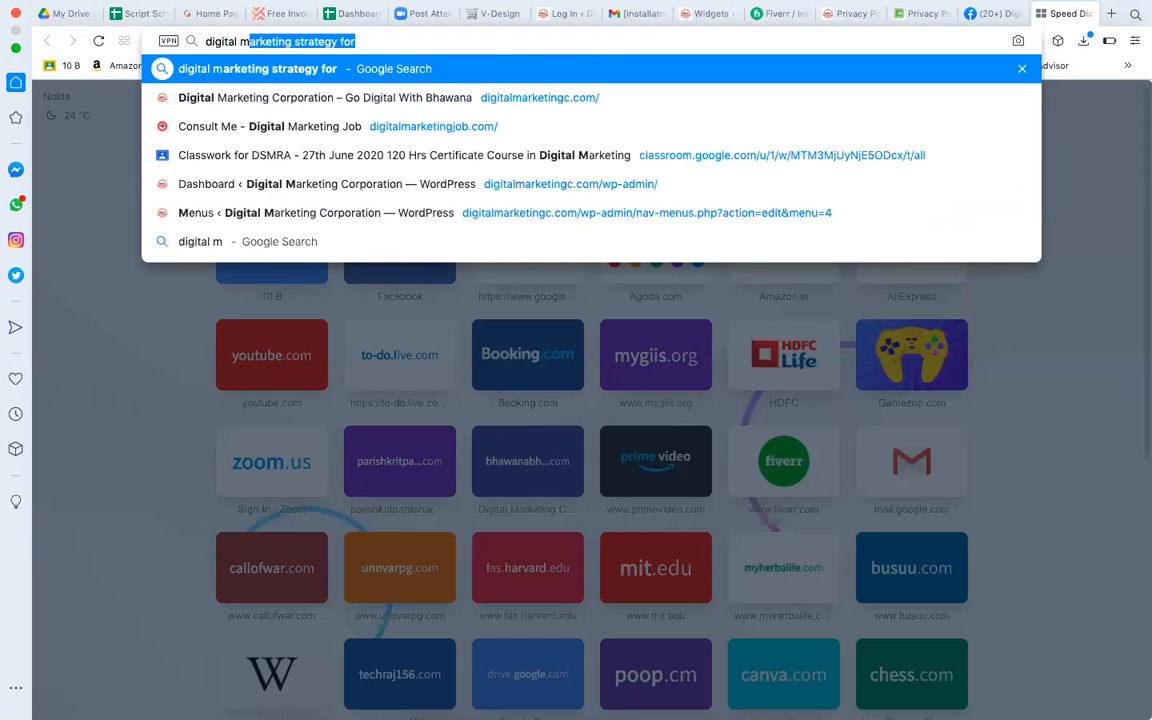
pyautogui.write('arket')
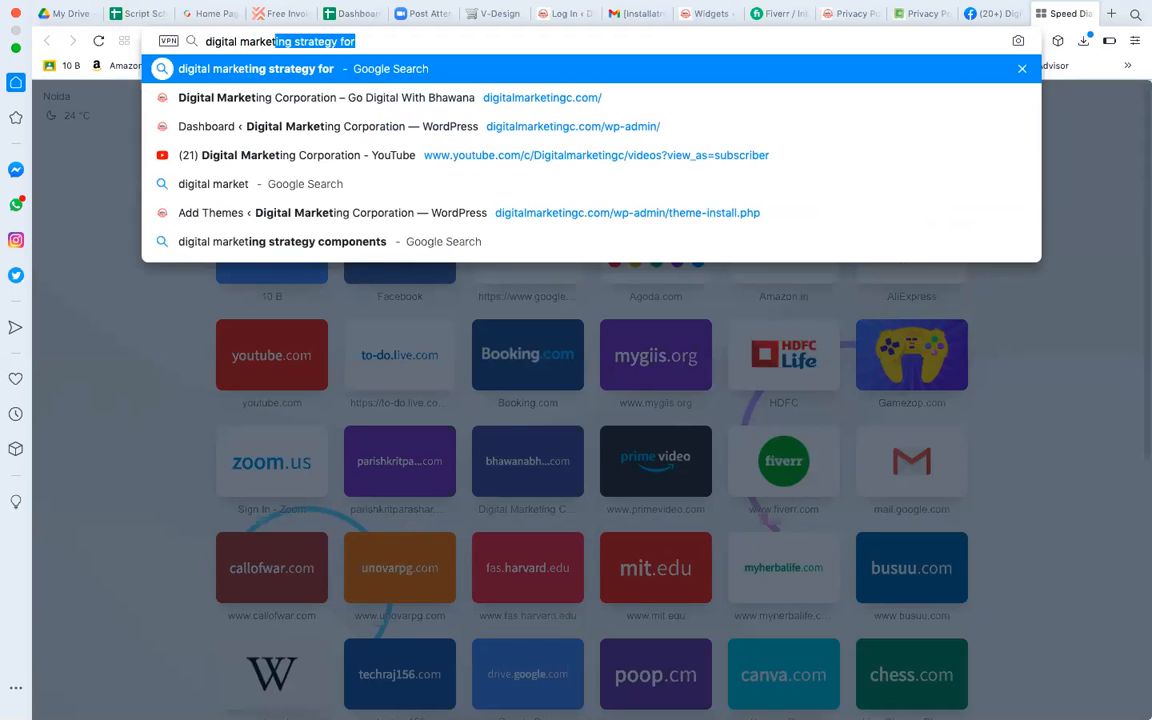
pyautogui.write('ing cor')
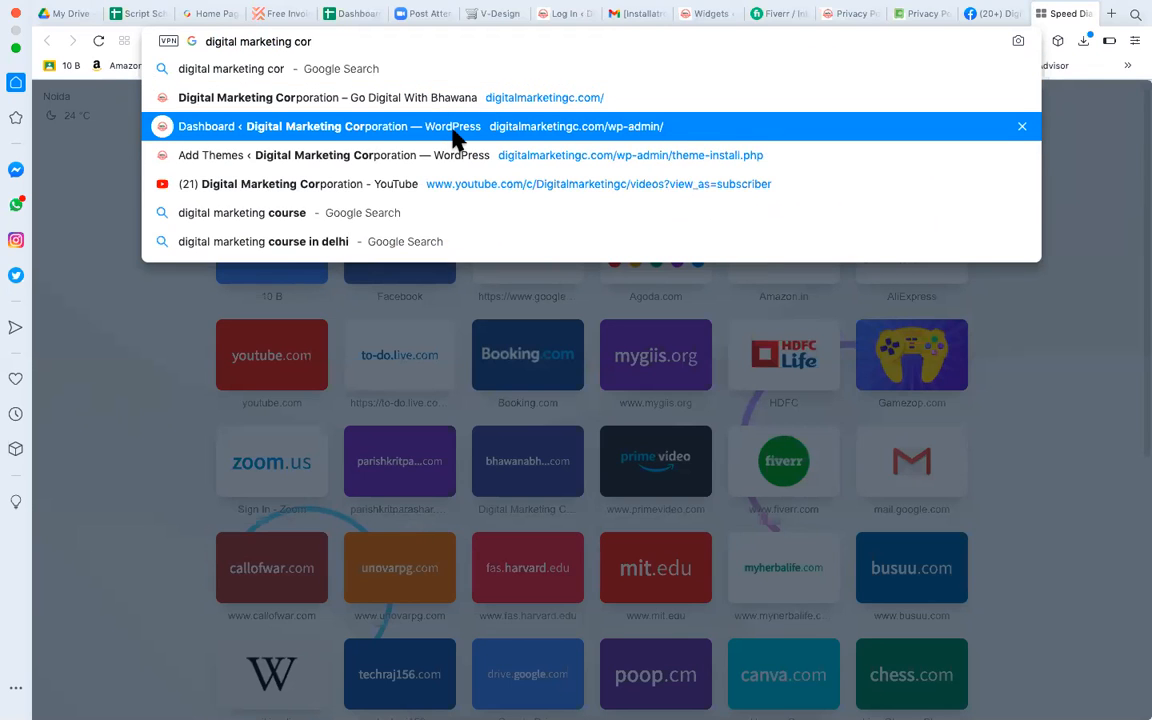
pyautogui.write('poratio')
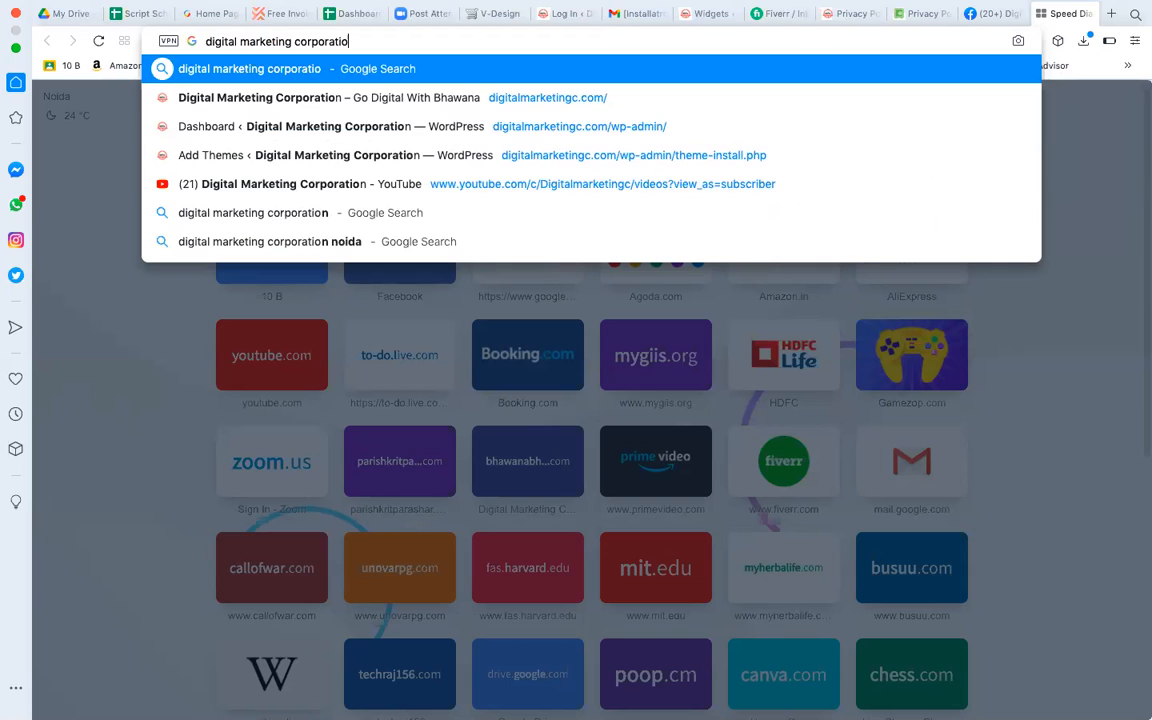
pyautogui.write('n video')
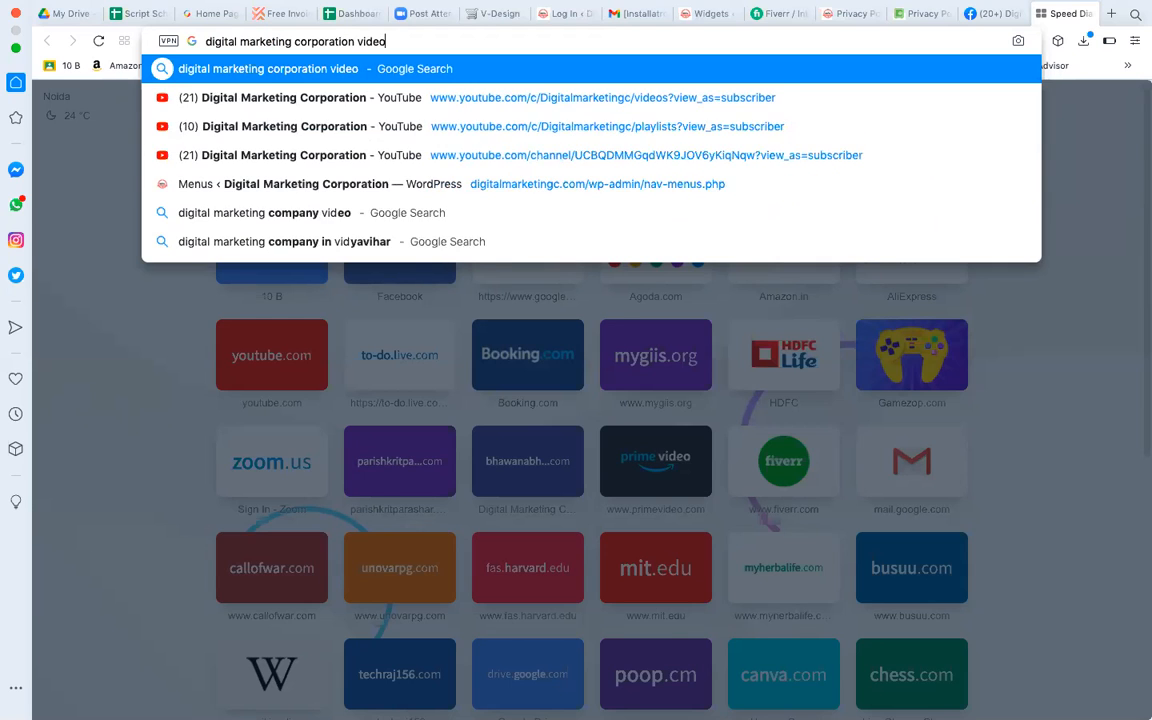
pyautogui.write(' n')
pyautogui.press('BackSpace')
pyautogui.write('youtube')
pyautogui.press('Return')
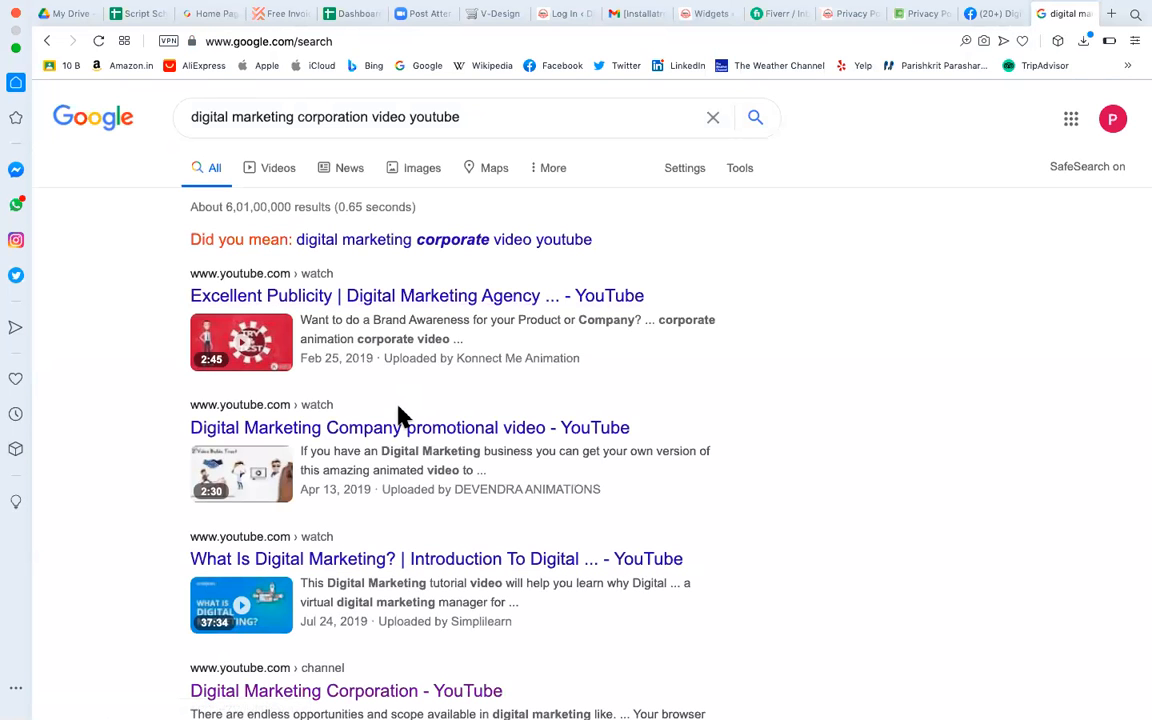
pyautogui.scroll(-1, 398, 416)
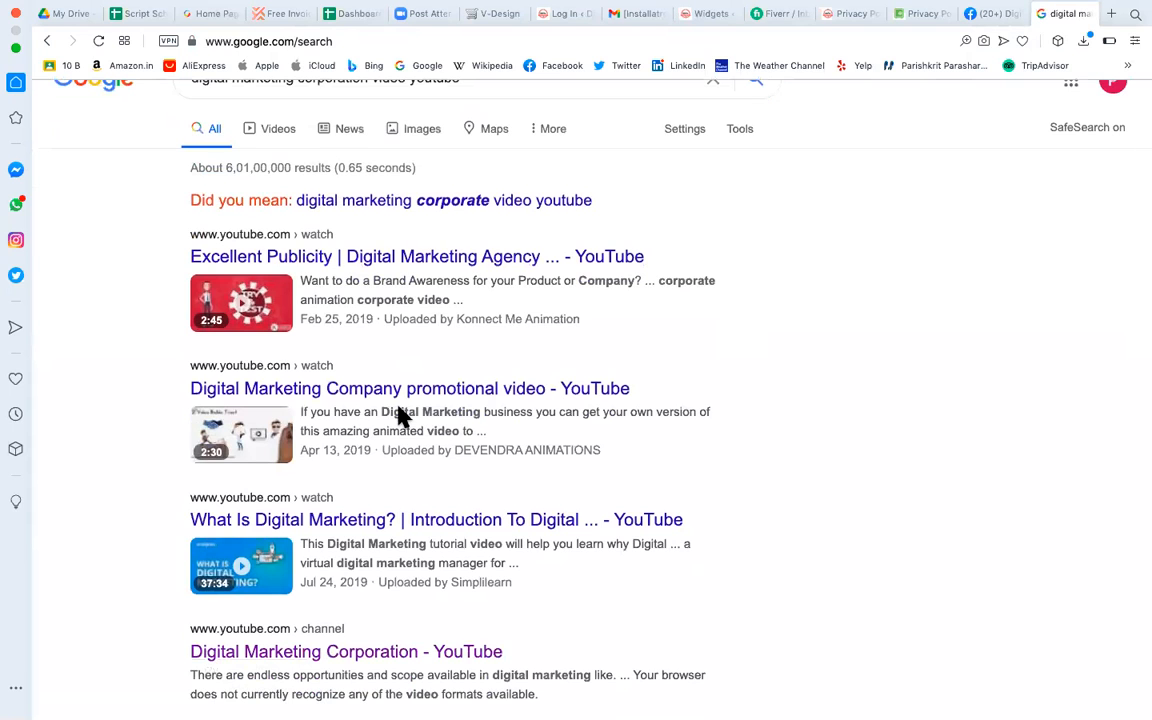
pyautogui.scroll(-4, 399, 417)
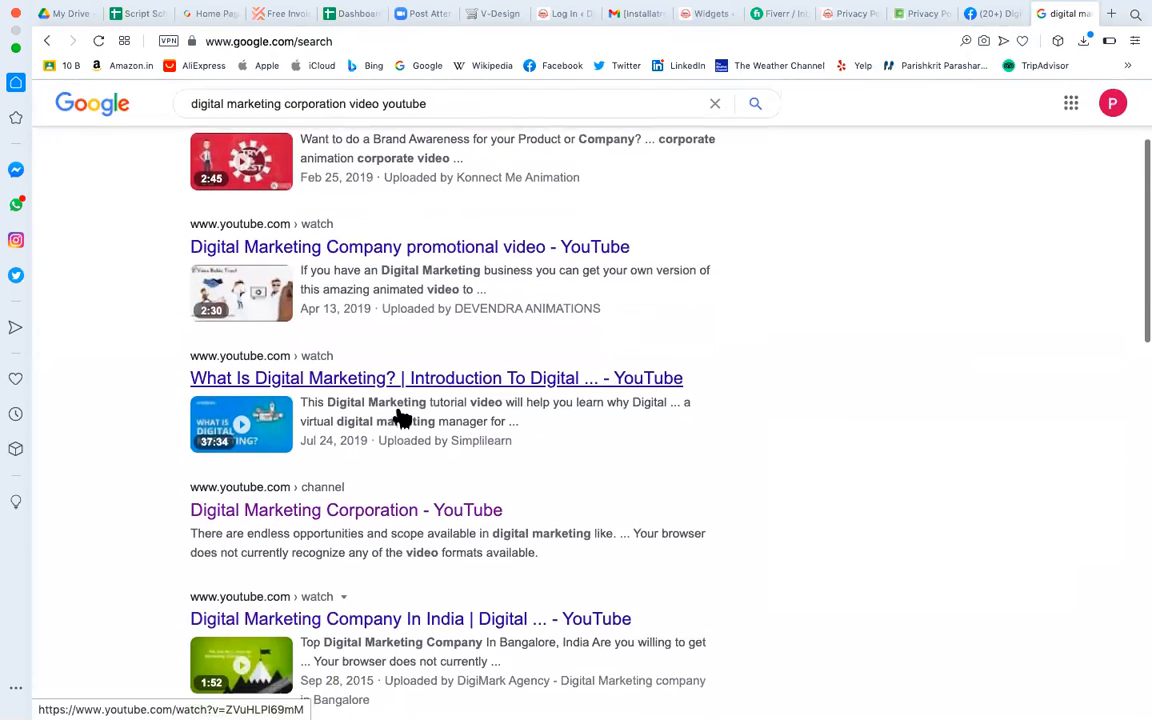
pyautogui.click(468, 494)
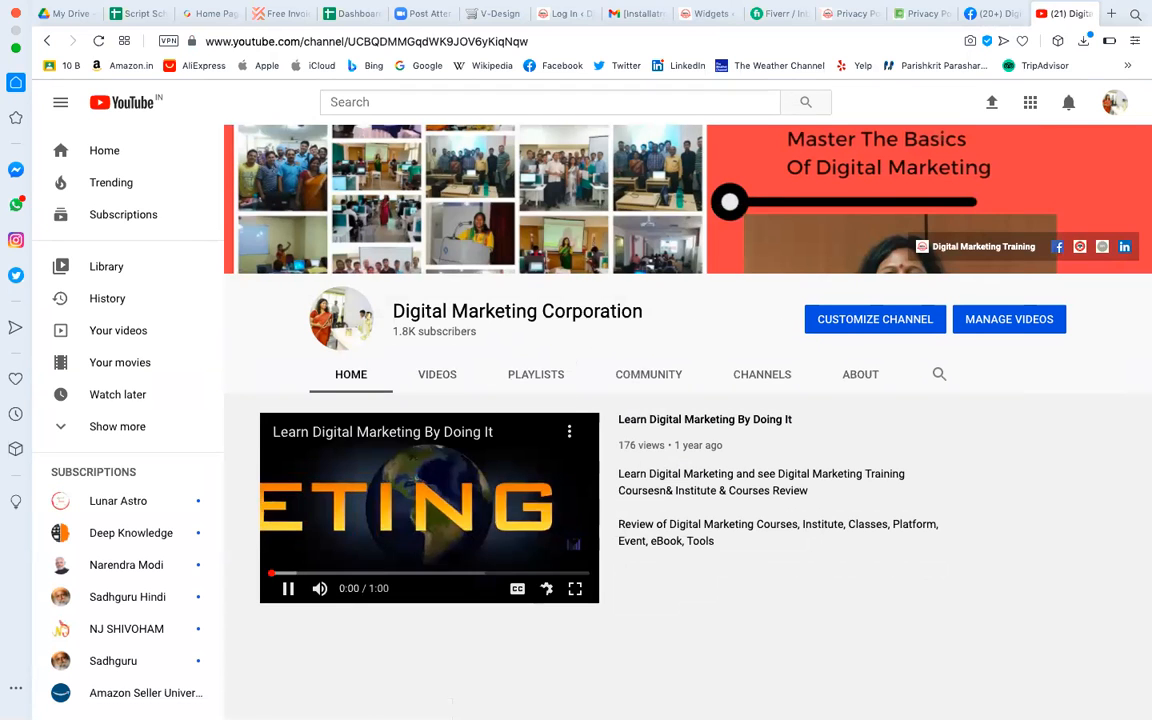
# Open the channel's Google Ads Express account video and copy its share link.
pyautogui.click(288, 588)
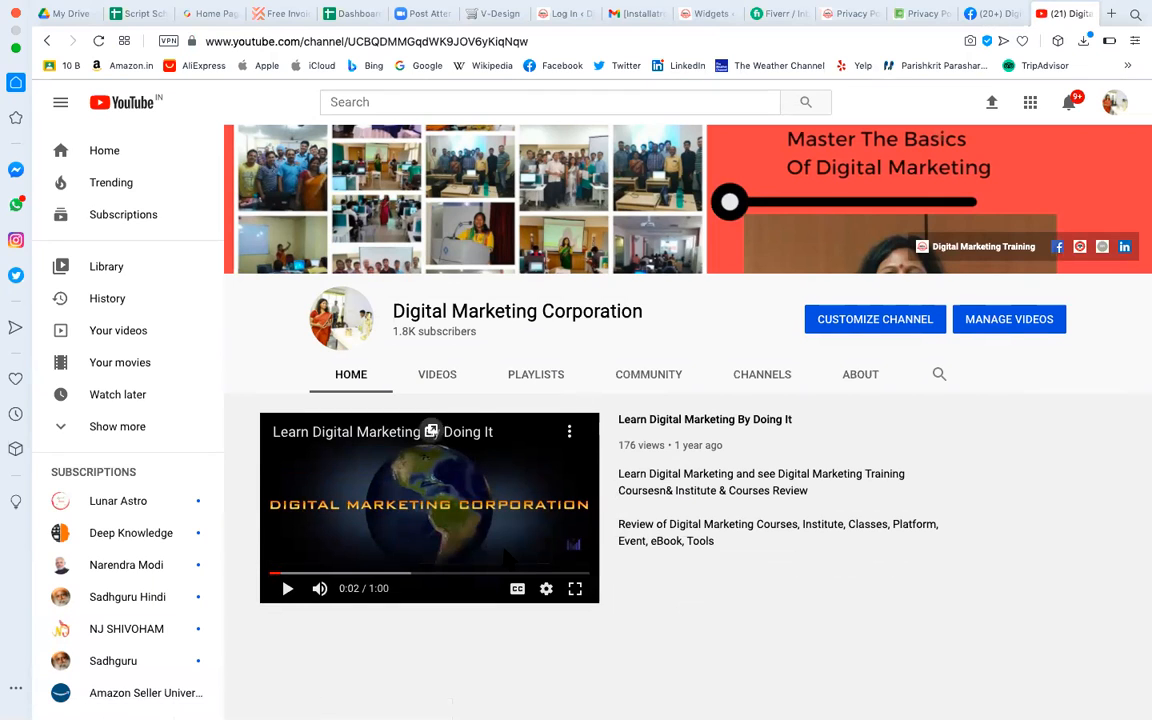
pyautogui.click(450, 376)
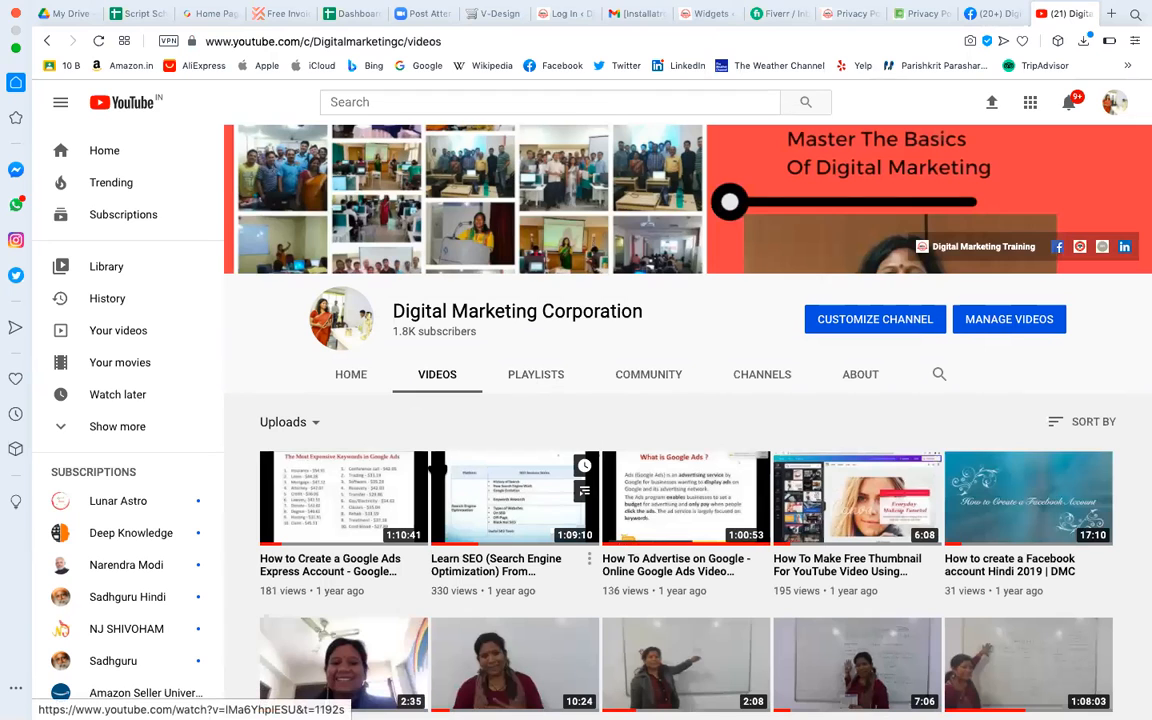
pyautogui.scroll(-1, 365, 445)
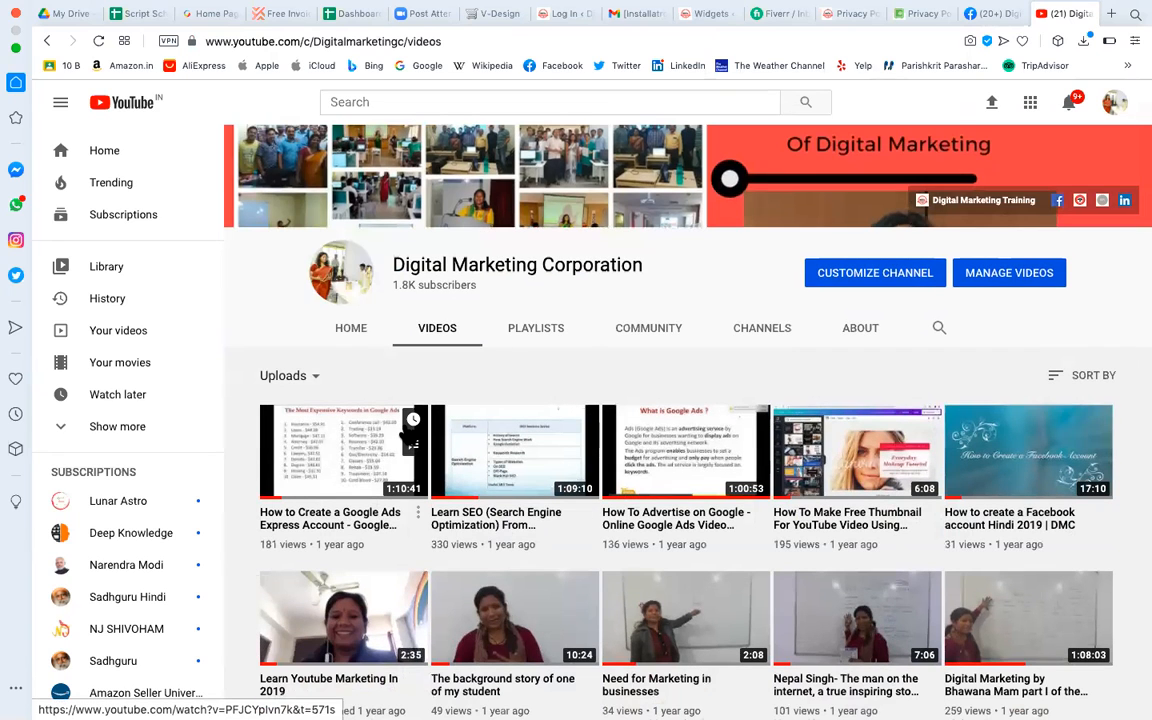
pyautogui.click(352, 474)
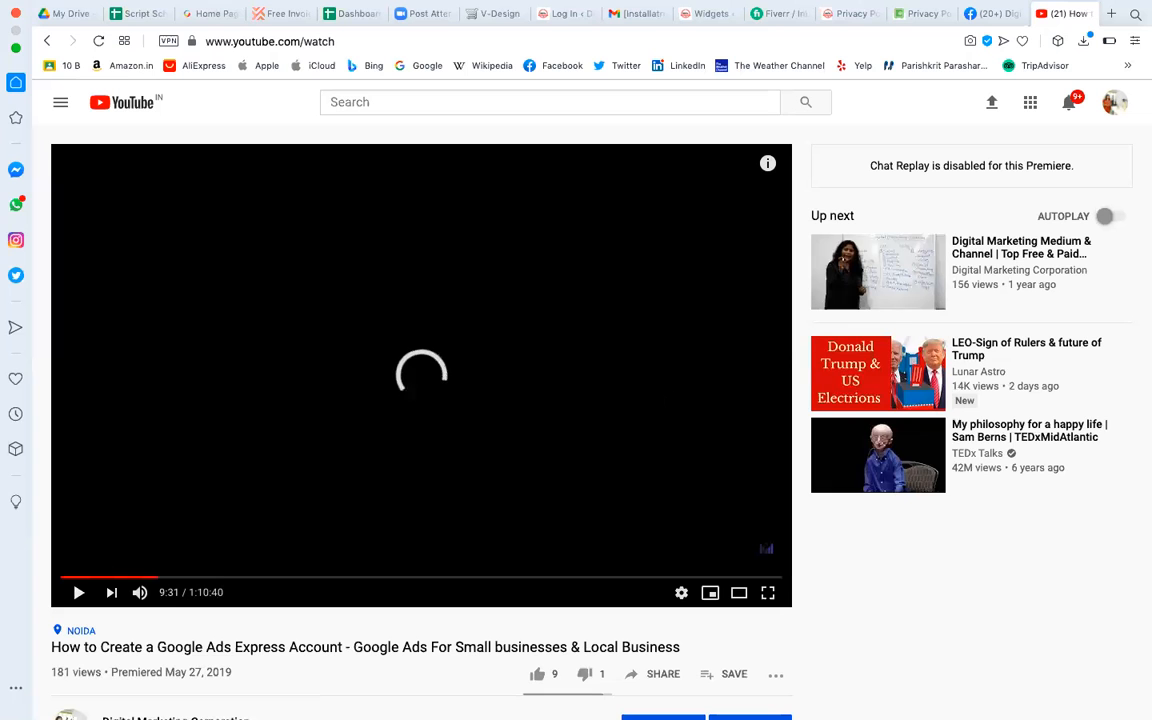
pyautogui.scroll(-1, 652, 630)
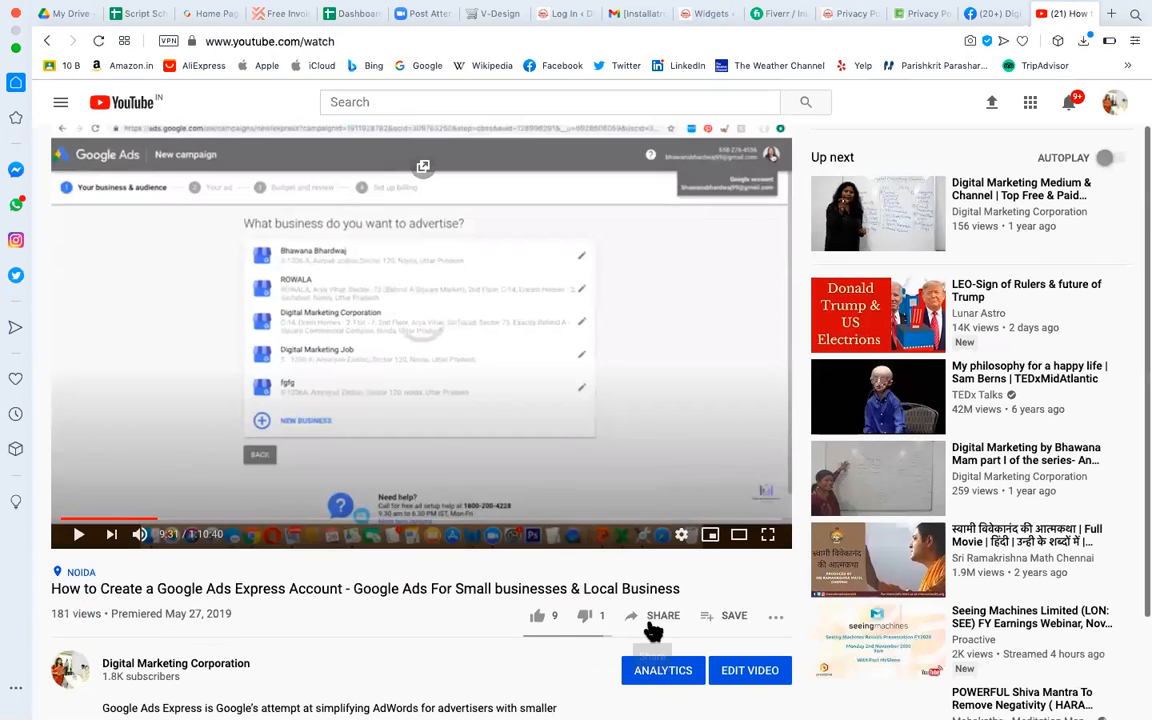
pyautogui.click(661, 617)
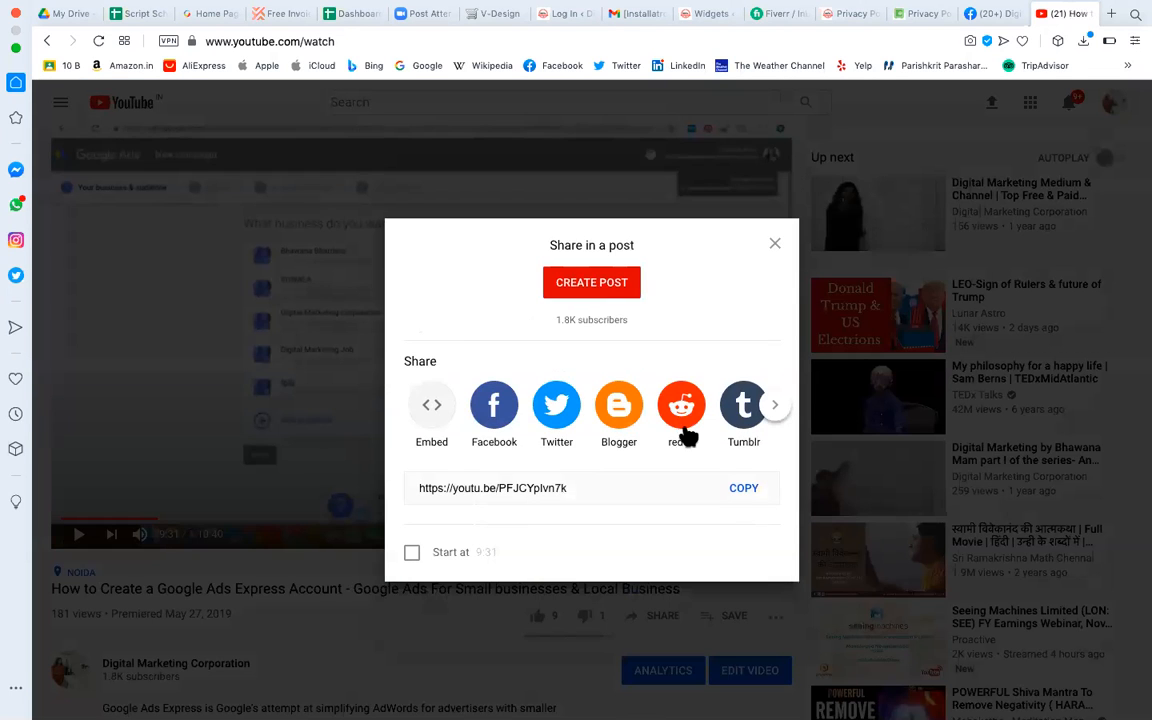
pyautogui.click(747, 490)
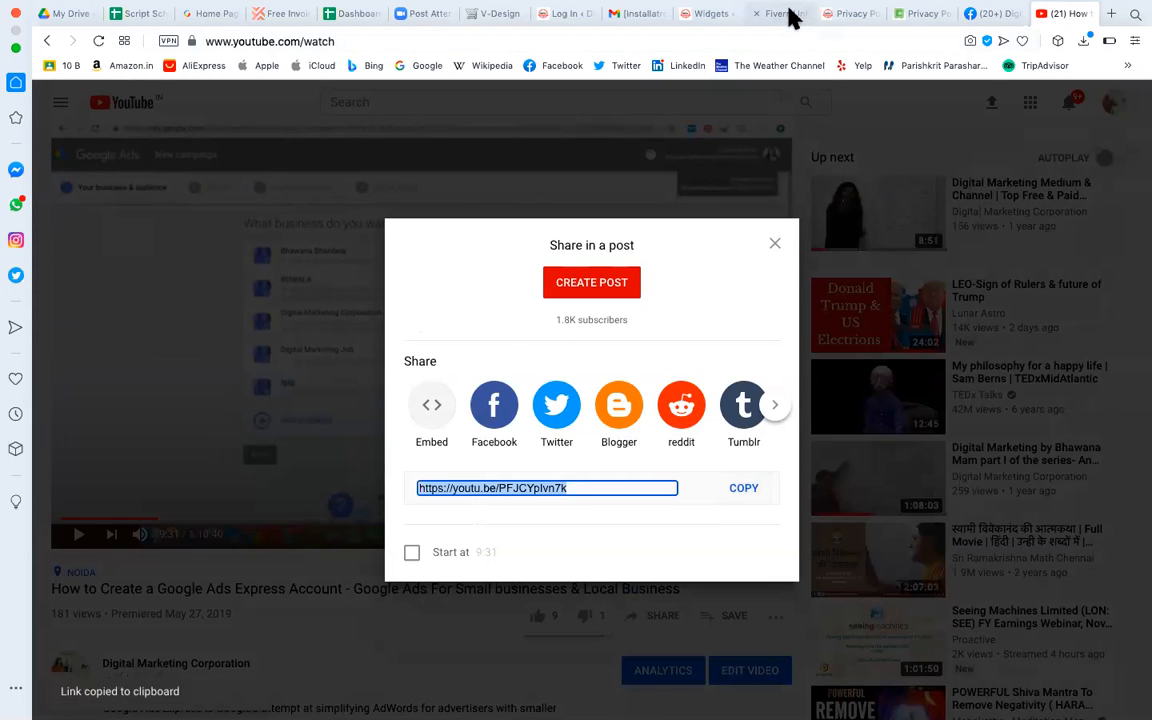
pyautogui.click(714, 16)
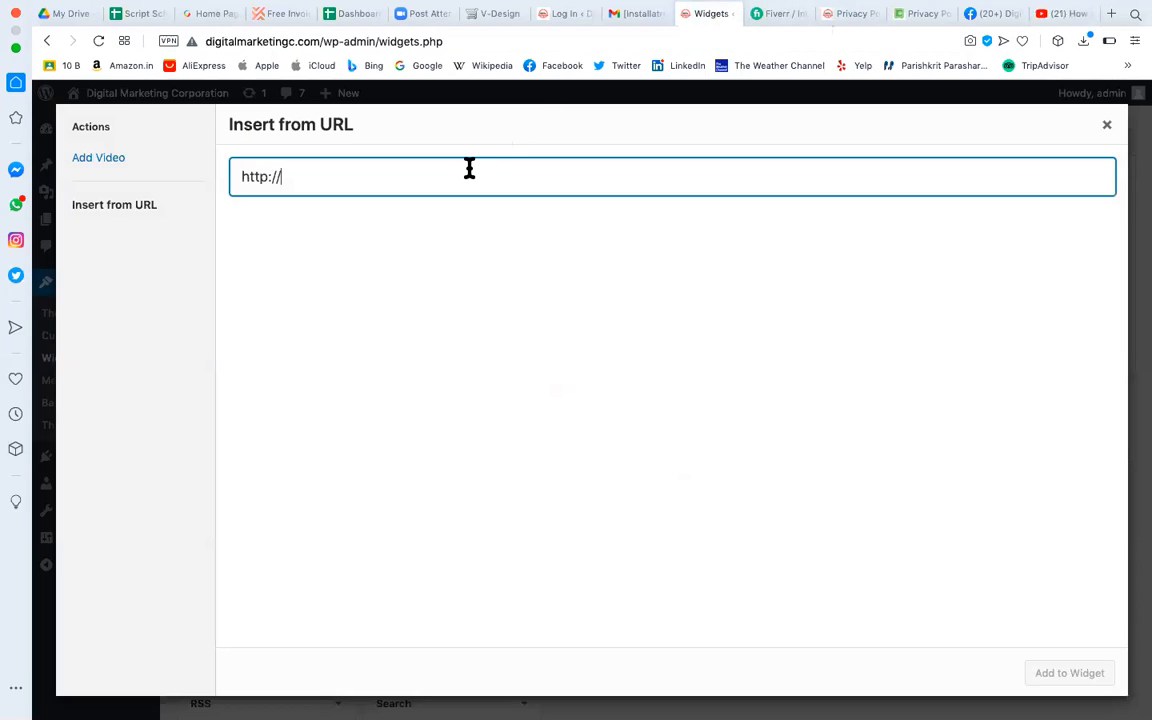
# Paste the YouTube link into the Footer #2 video widget and save it.
pyautogui.tripleClick(469, 168)
pyautogui.press('super+v')
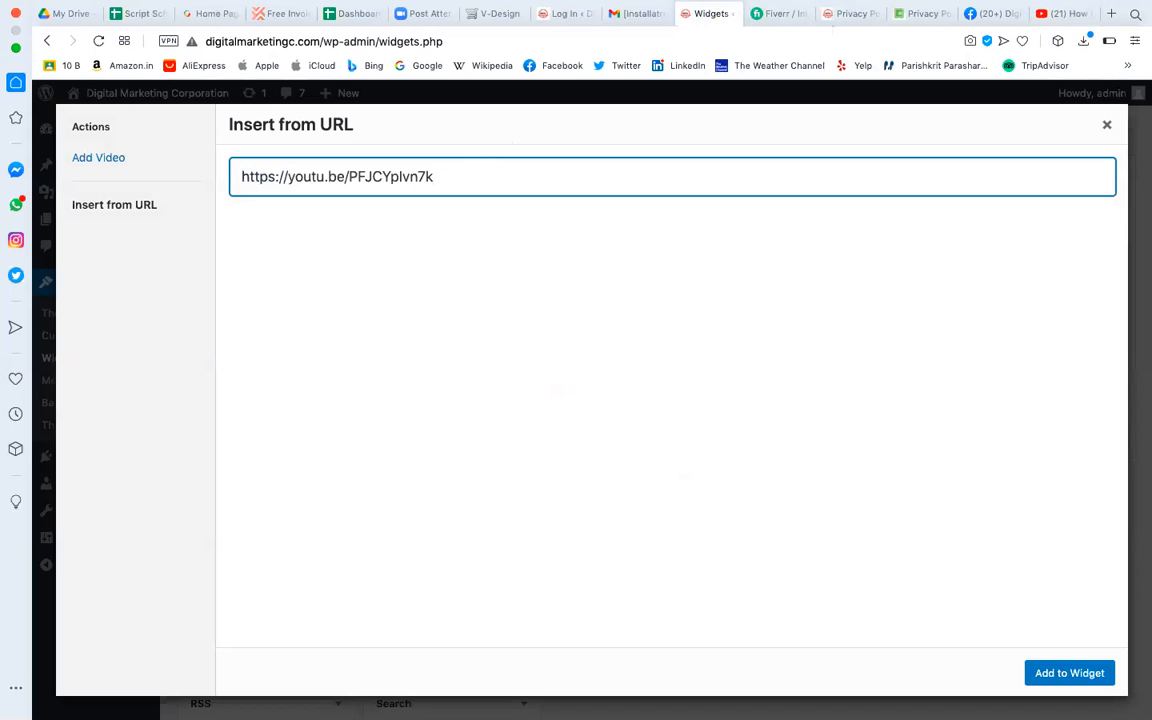
pyautogui.click(1071, 672)
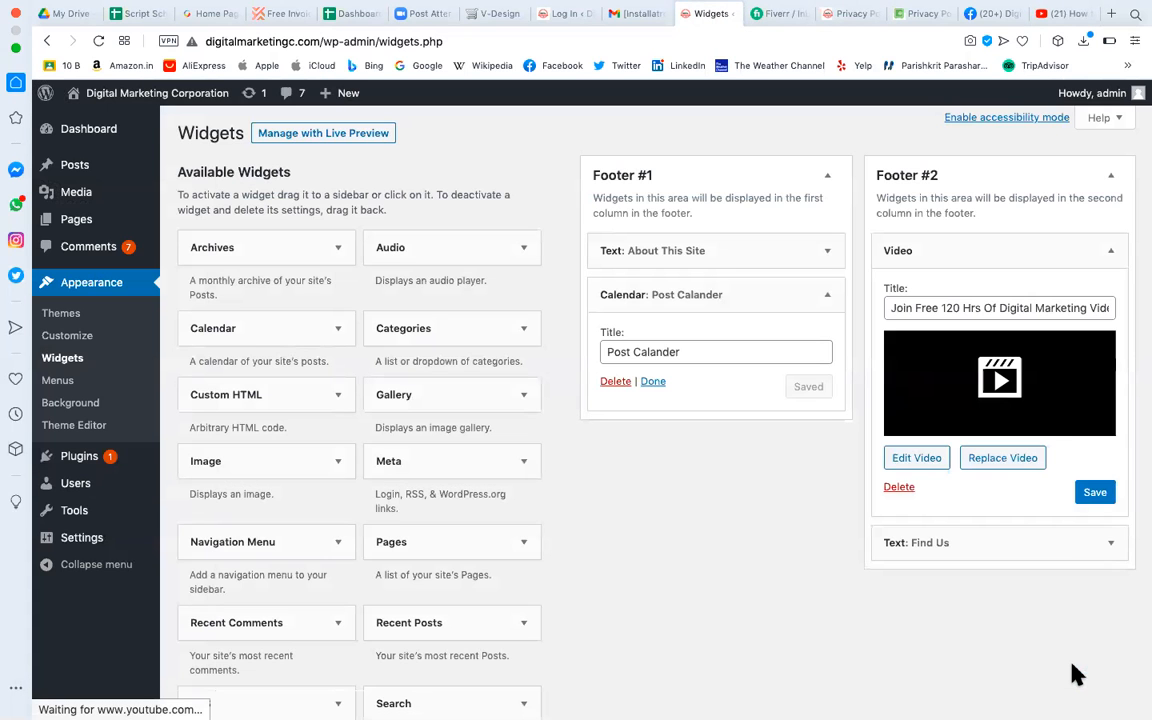
pyautogui.click(1096, 561)
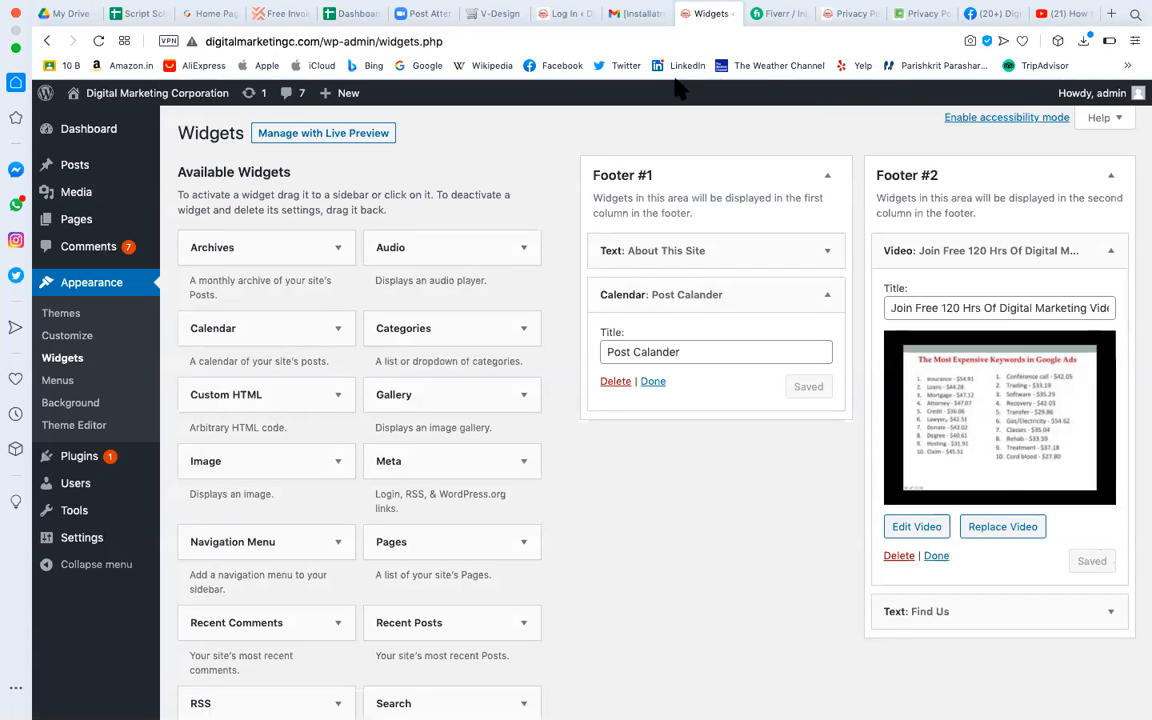
# Reload the live Privacy Policy page to check the new footer video.
pyautogui.click(855, 14)
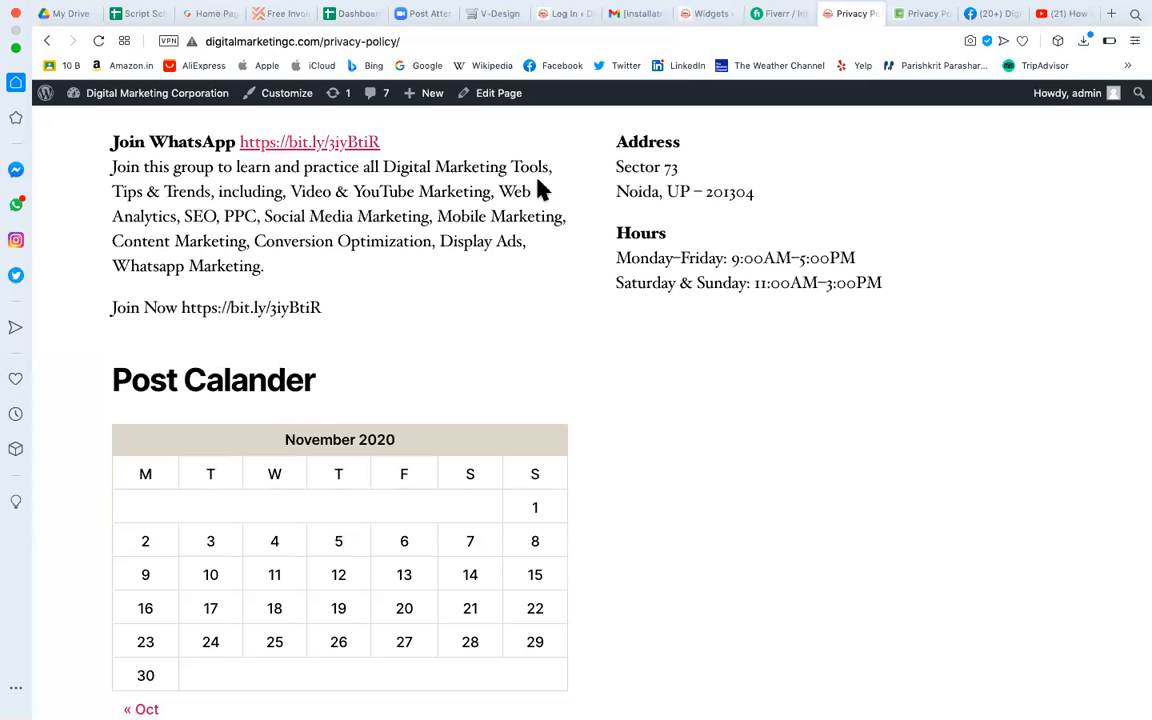
pyautogui.click(99, 41)
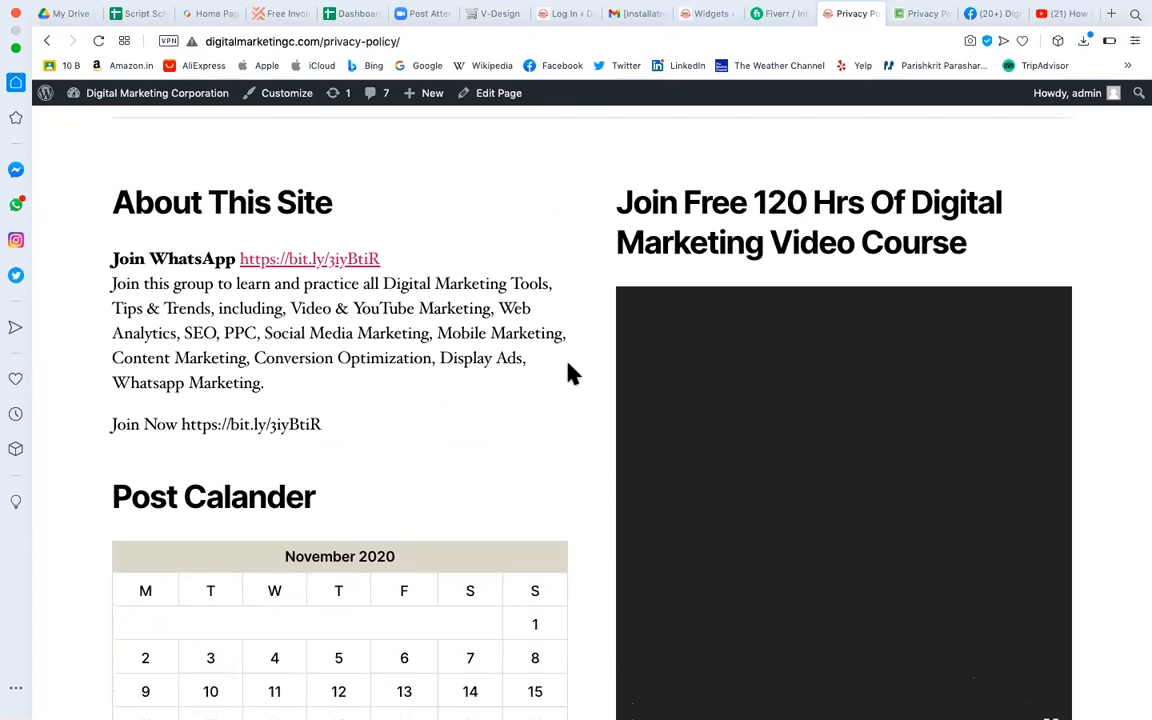
pyautogui.scroll(-5, 570, 373)
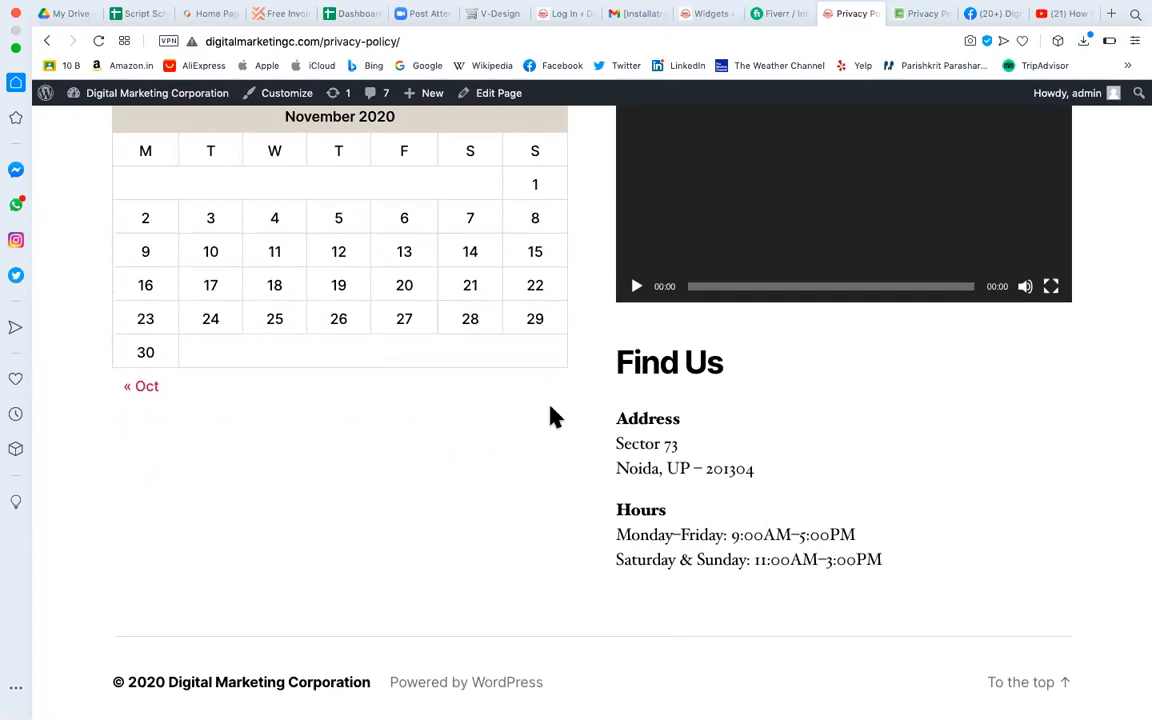
pyautogui.scroll(3, 555, 415)
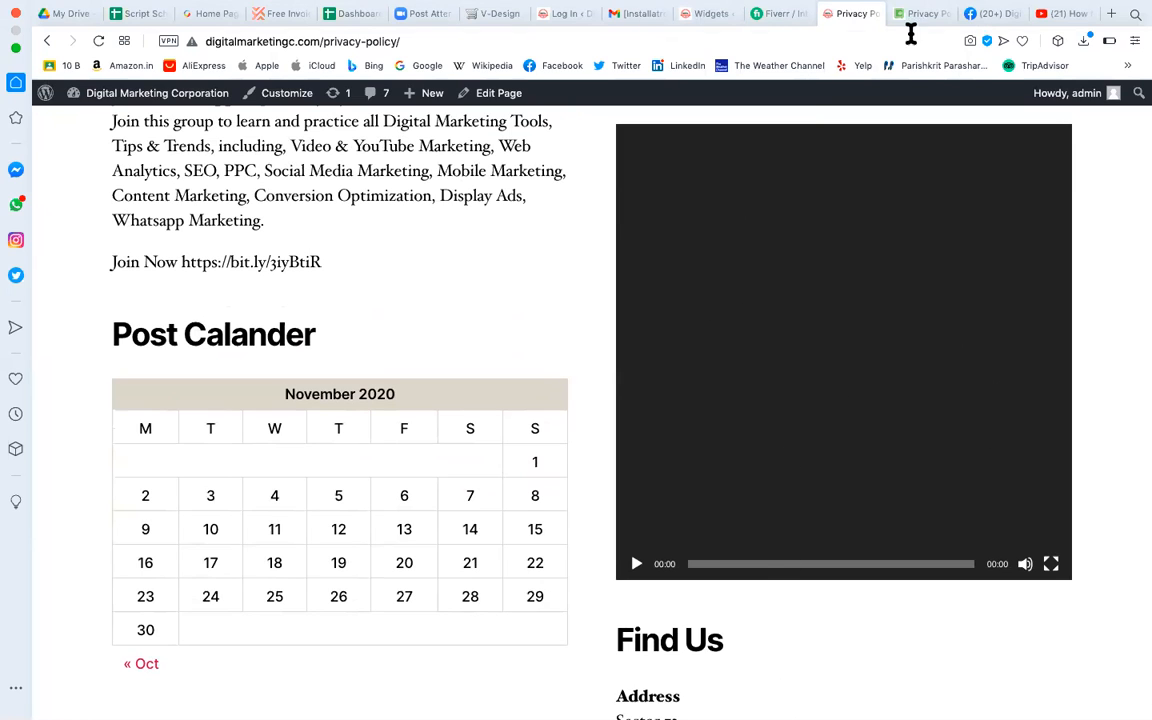
pyautogui.click(1063, 18)
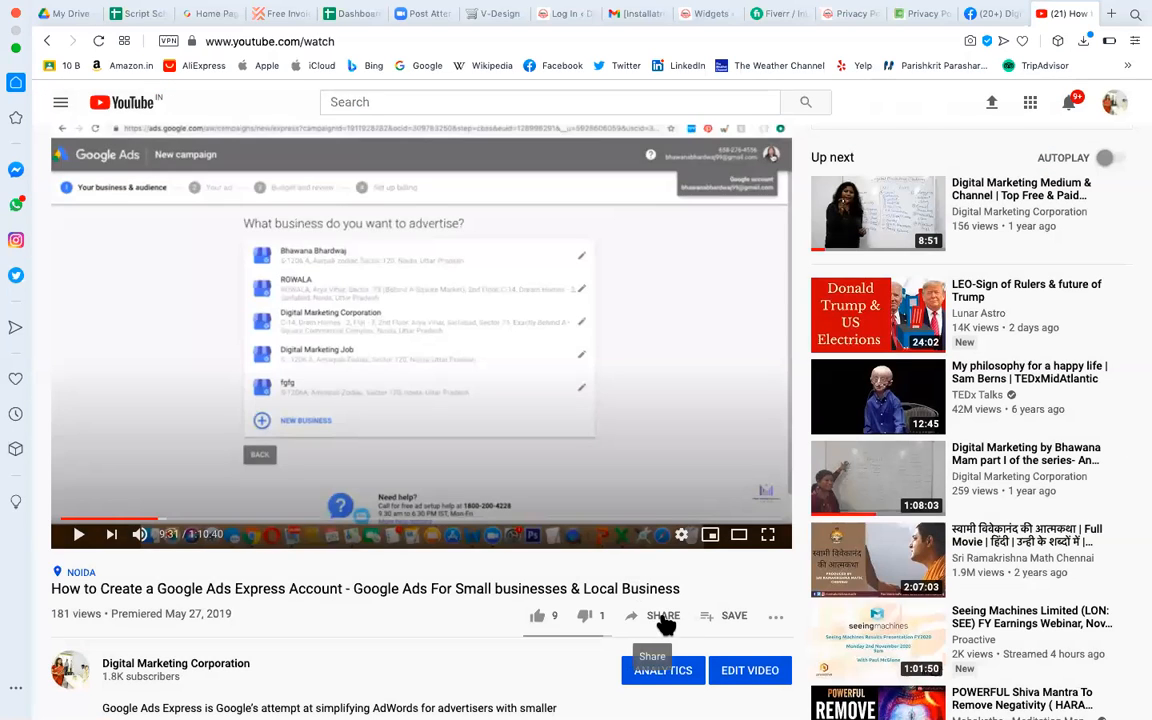
pyautogui.click(662, 614)
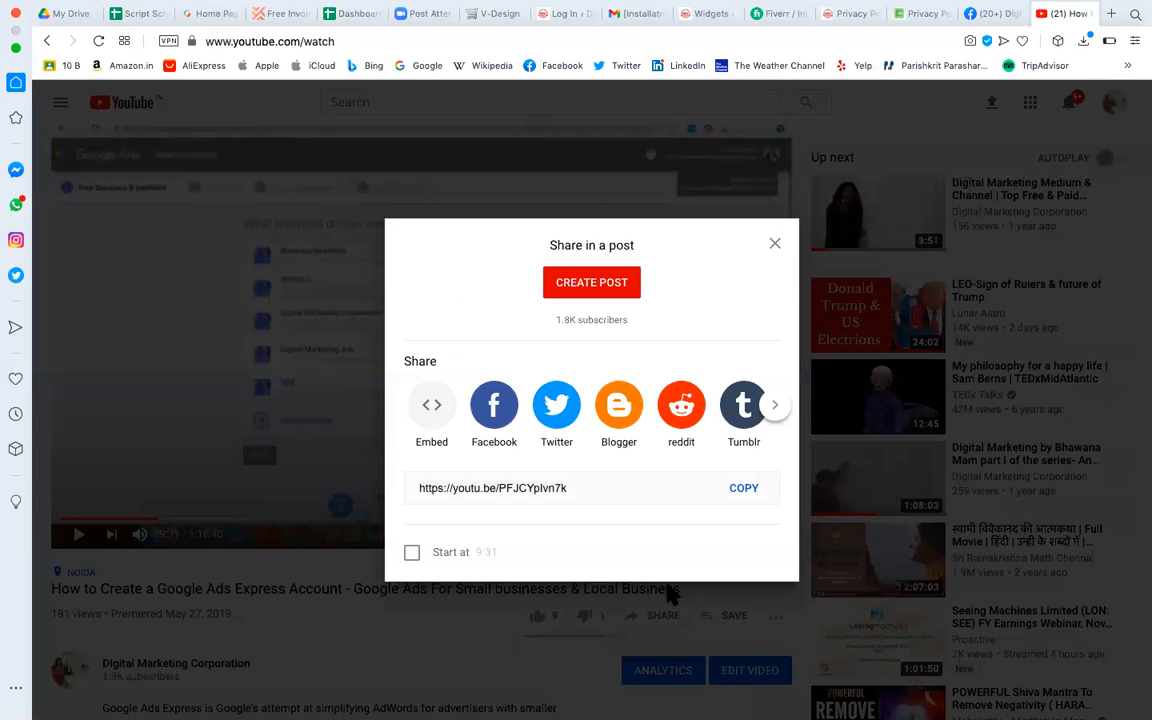
pyautogui.click(432, 402)
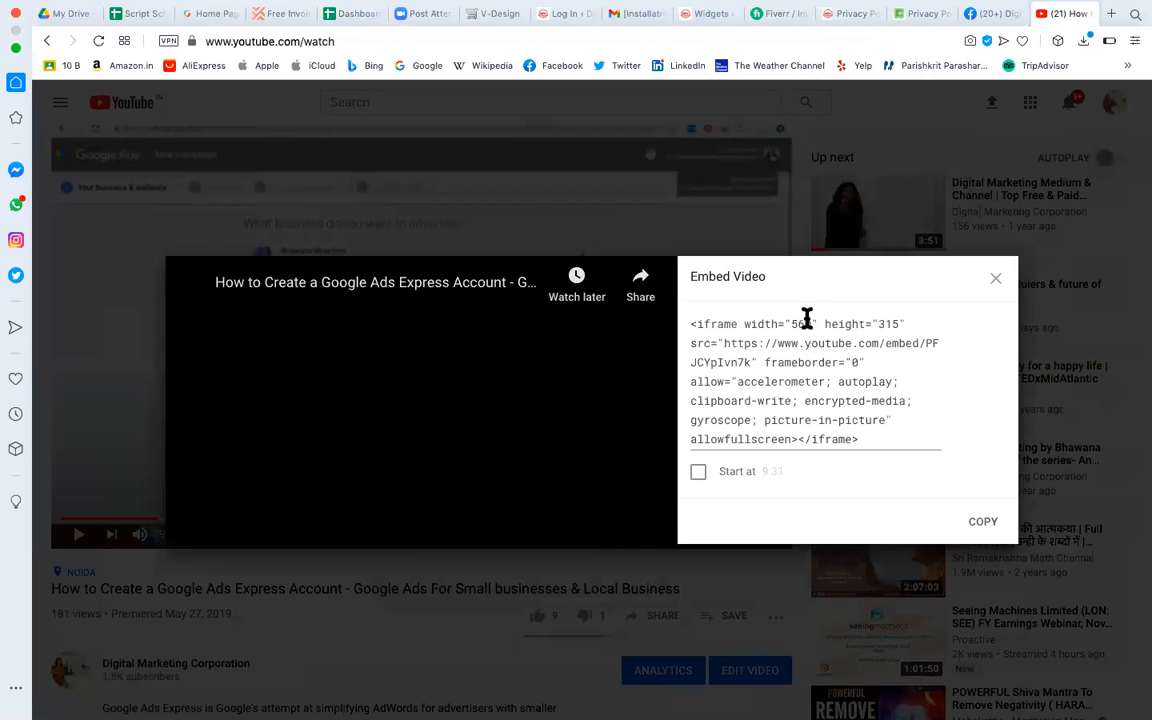
pyautogui.moveTo(746, 323); pyautogui.dragTo(899, 327)
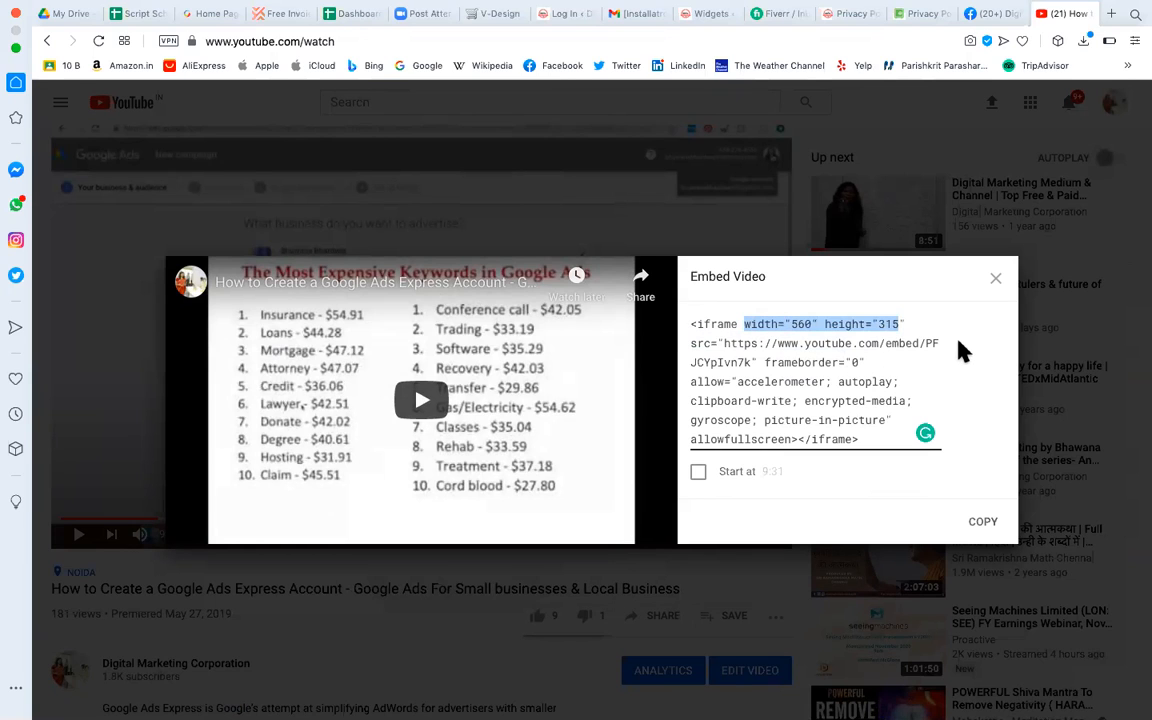
pyautogui.click(995, 283)
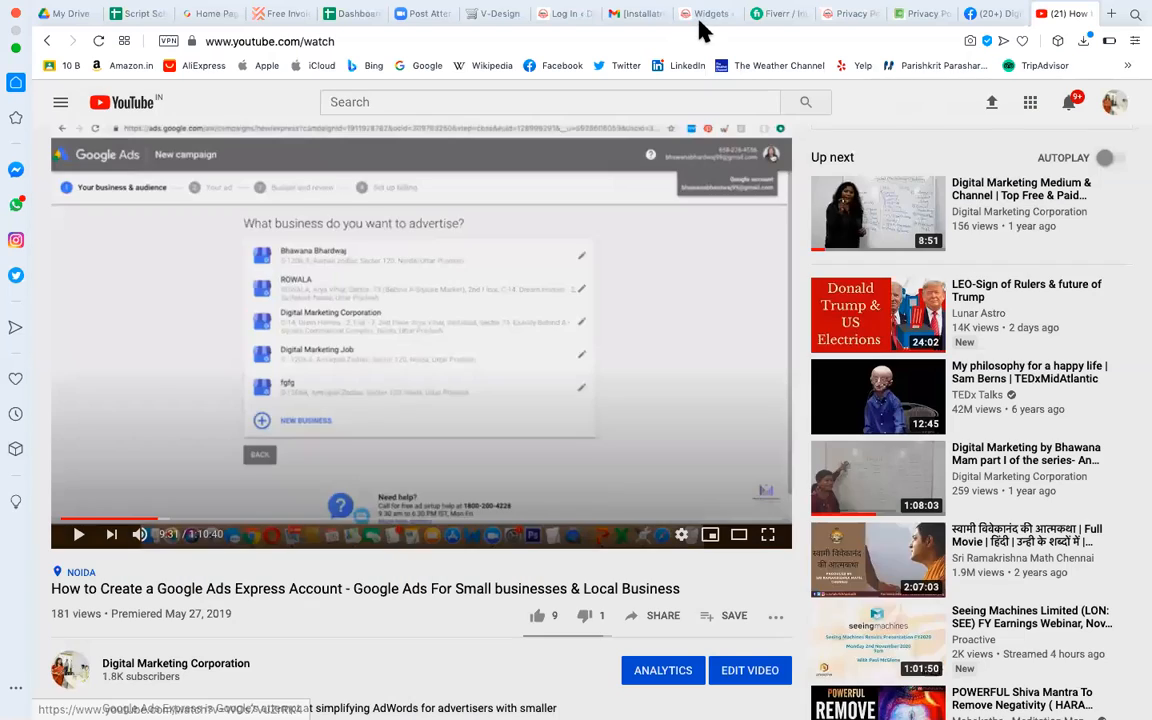
# Add a Categories widget to Footer #1.
pyautogui.click(704, 14)
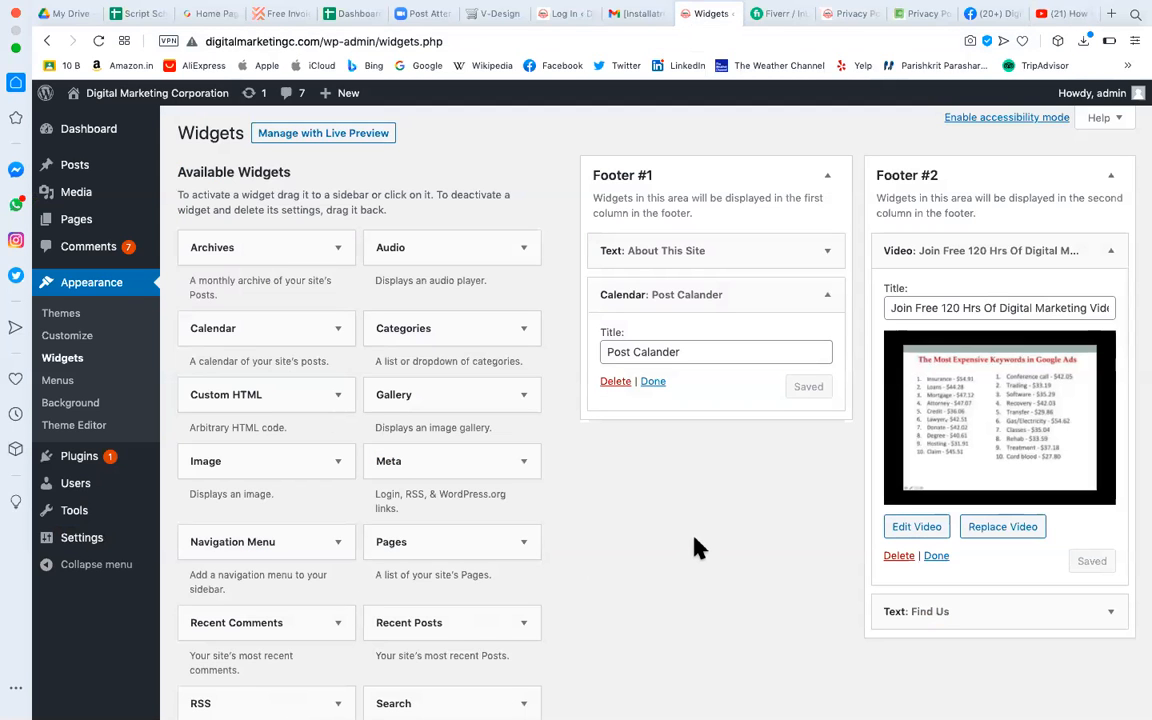
pyautogui.scroll(-3, 697, 548)
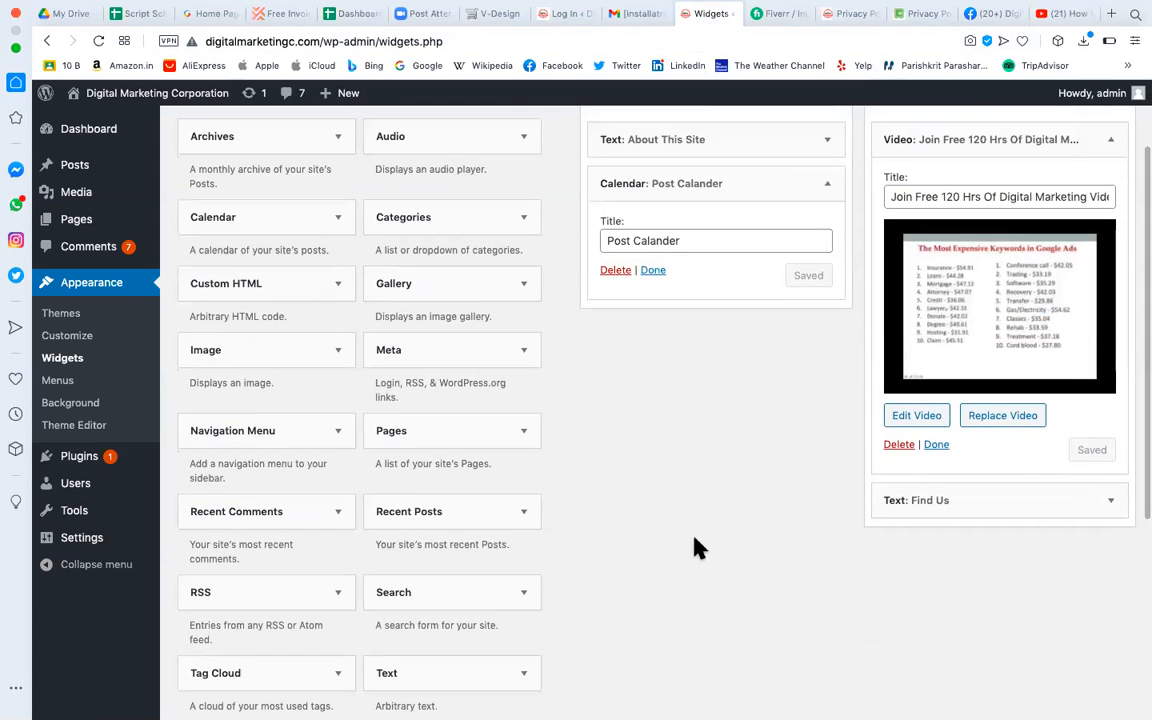
pyautogui.scroll(-3, 697, 548)
pyautogui.scroll(5, 697, 548)
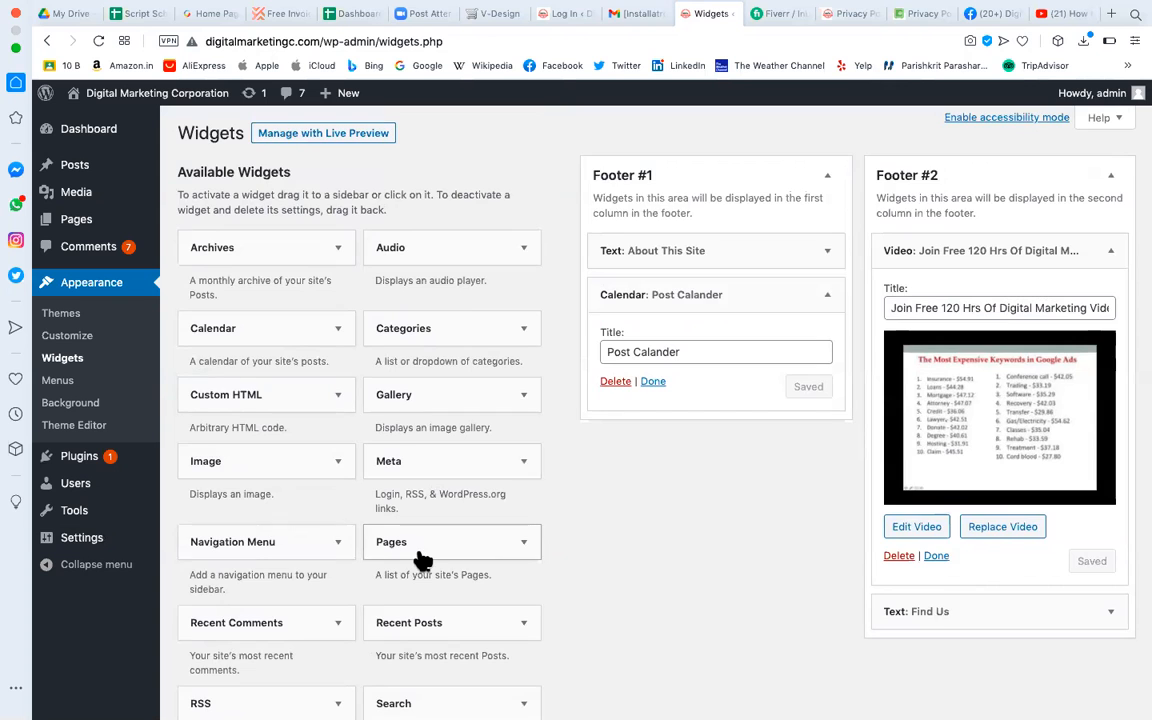
pyautogui.scroll(-5, 421, 561)
pyautogui.scroll(4, 337, 514)
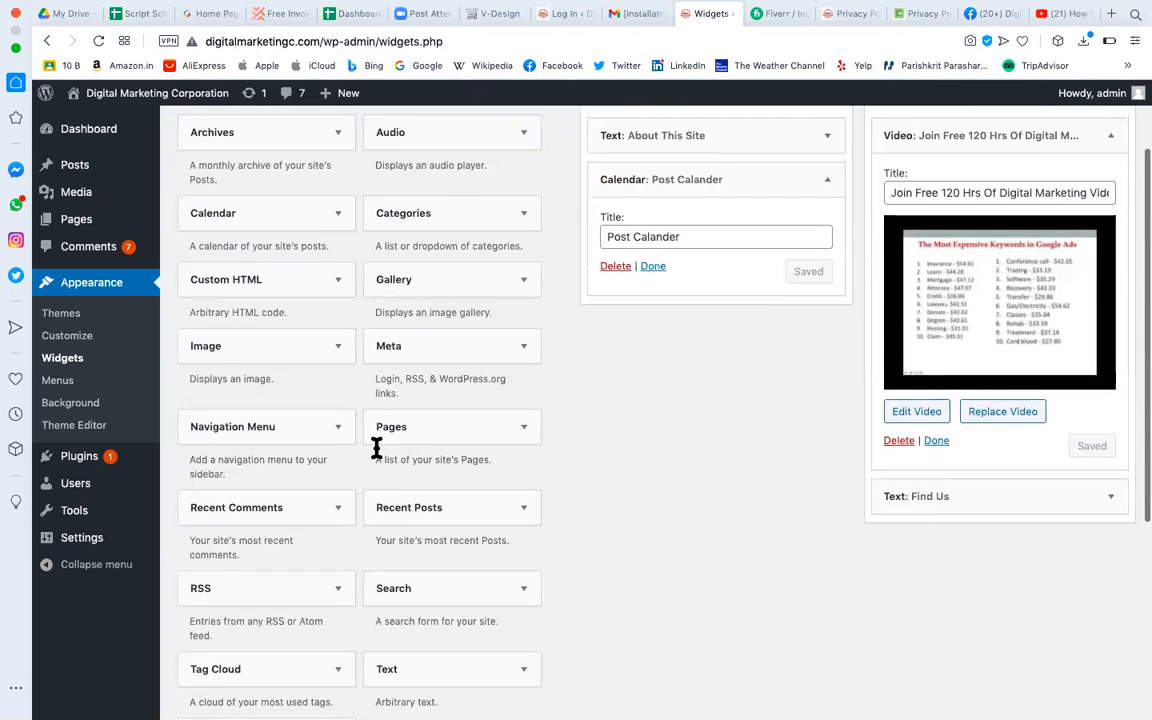
pyautogui.scroll(1, 376, 447)
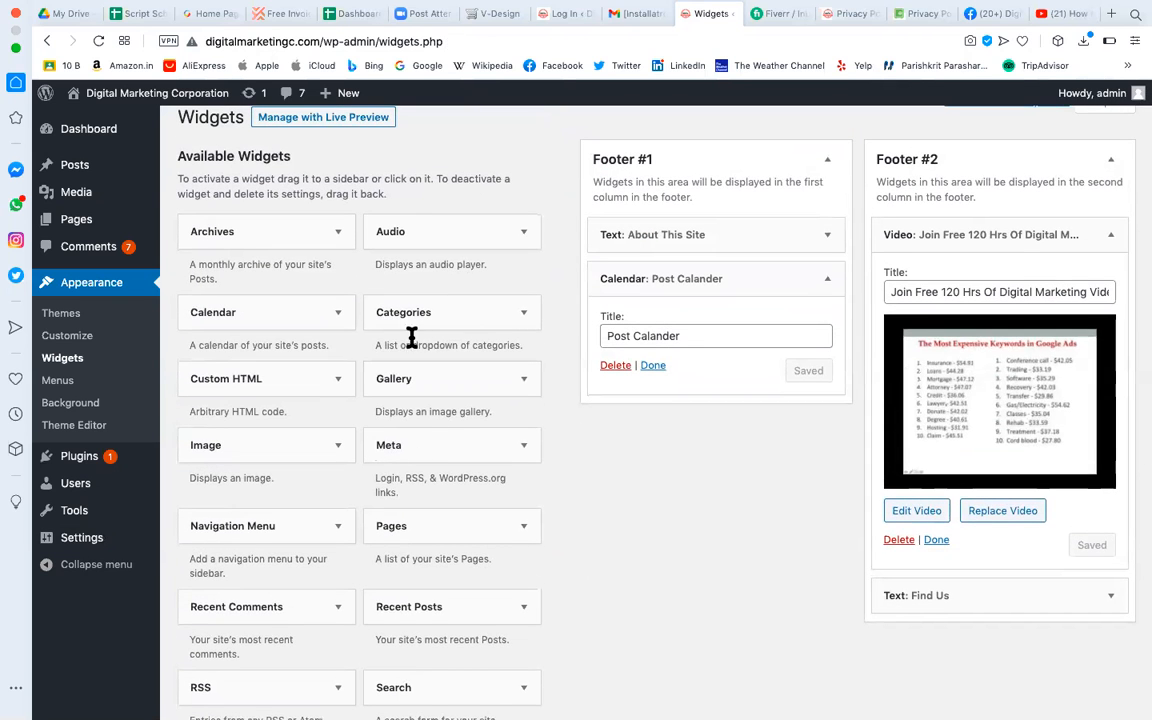
pyautogui.click(521, 313)
pyautogui.click(432, 377)
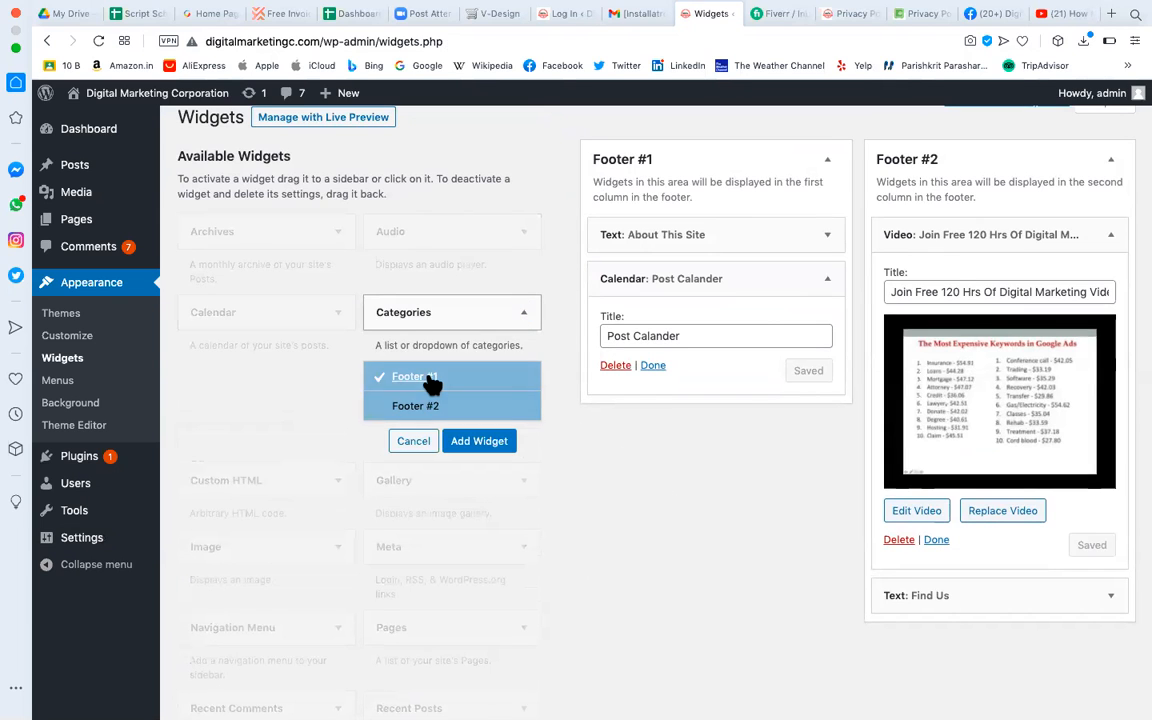
pyautogui.click(480, 442)
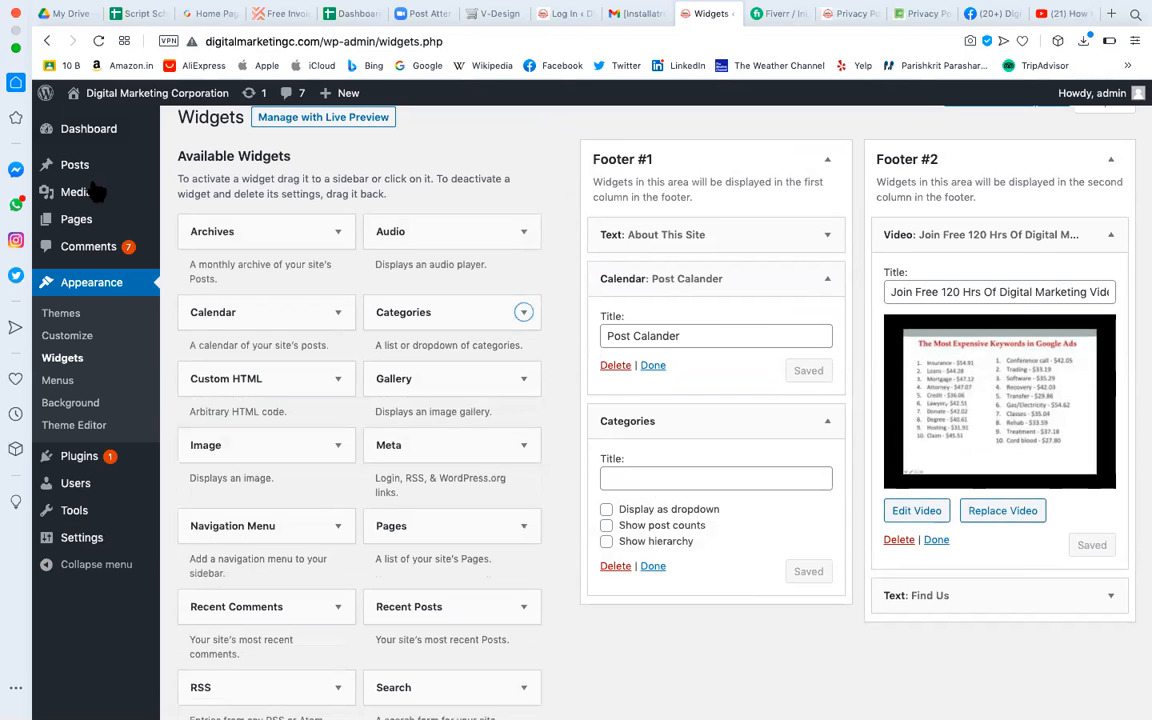
# Title the Categories widget 'Important Links', correcting the spelling, and save it.
pyautogui.moveTo(100, 166)
pyautogui.click(642, 481)
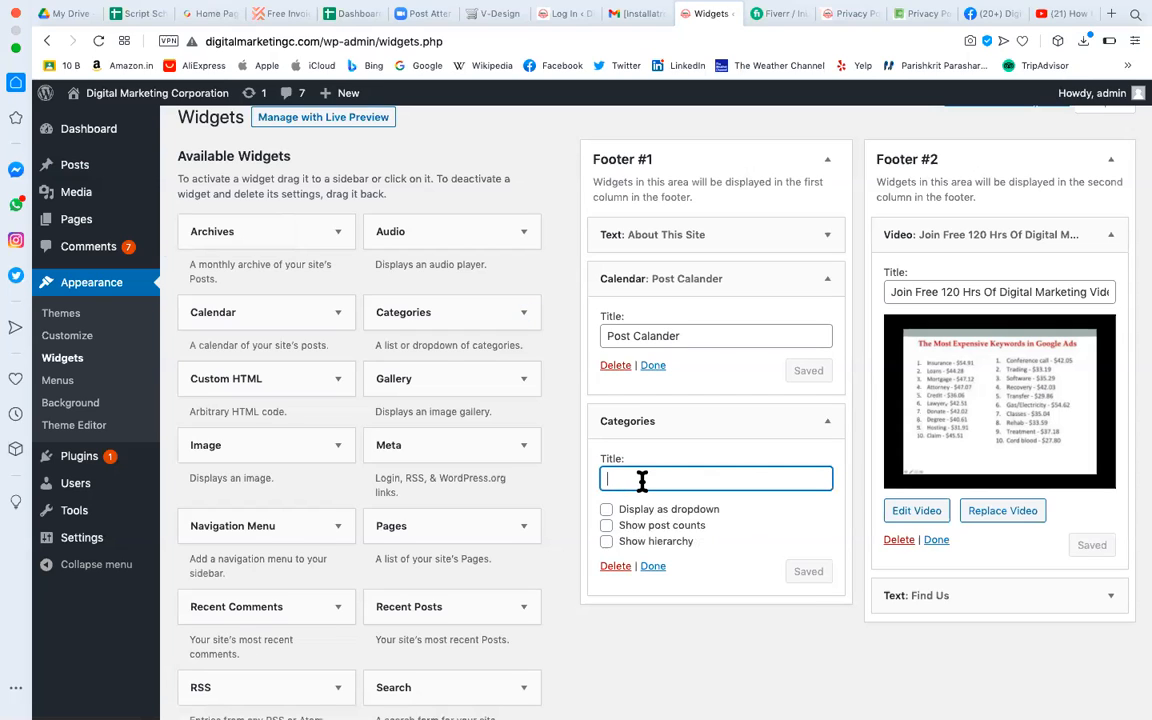
pyautogui.write('Imporatnt Links')
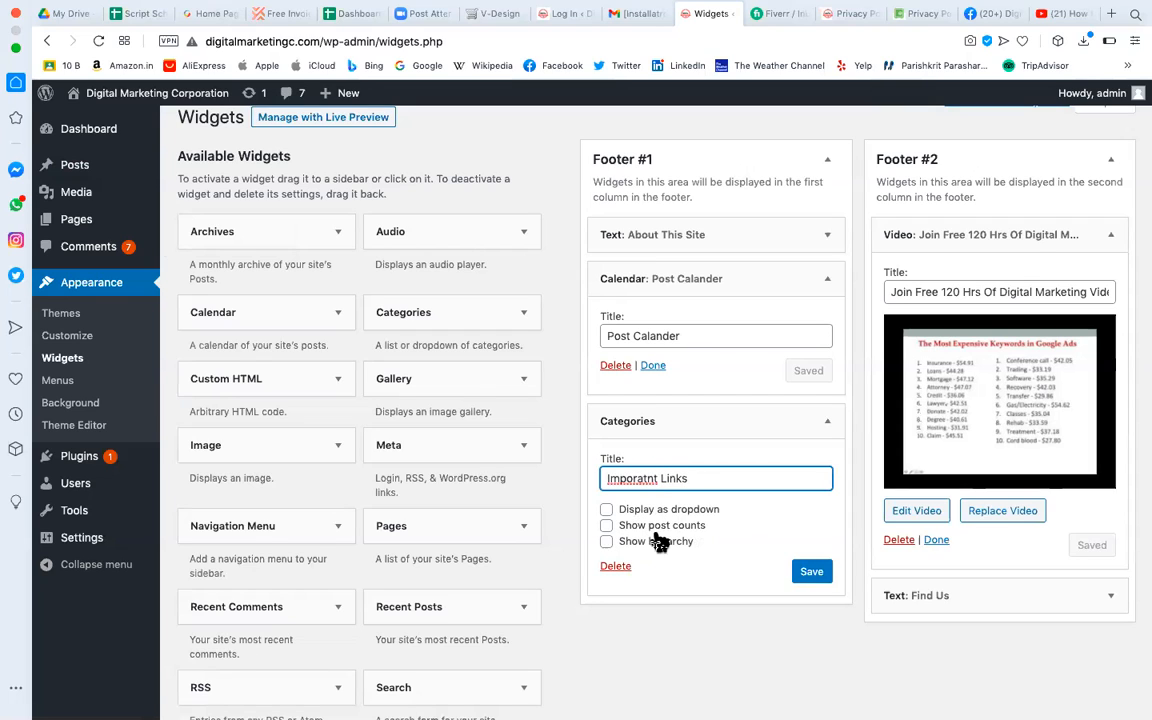
pyautogui.rightClick(633, 480)
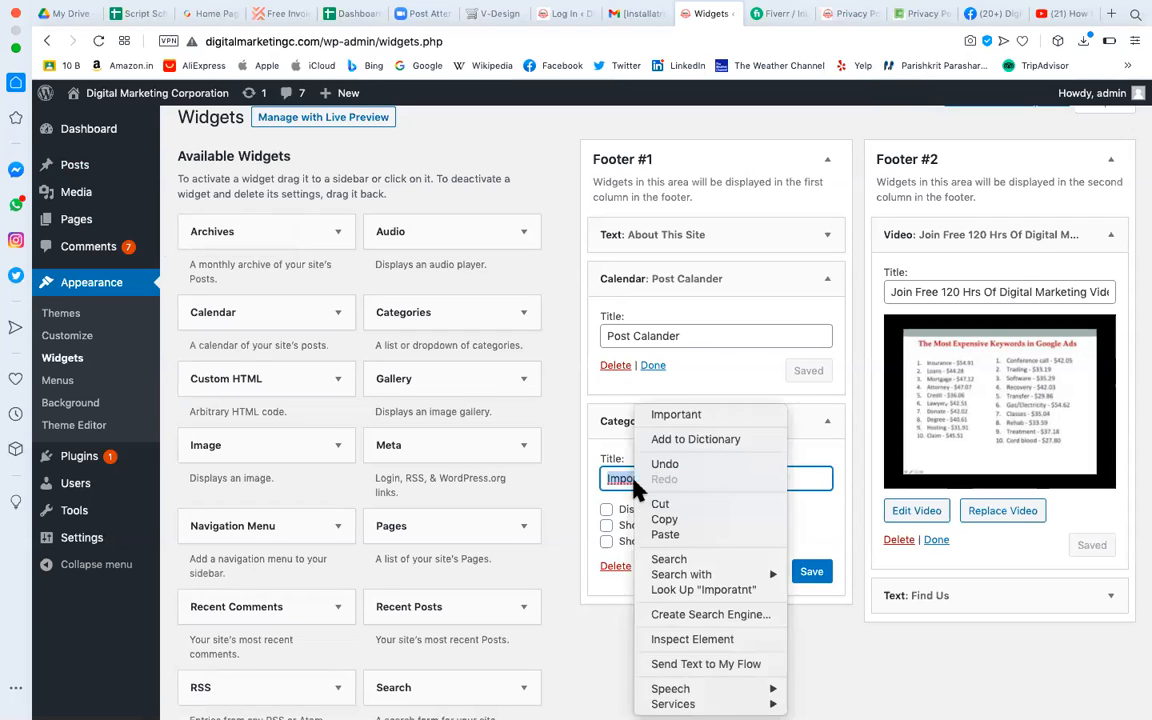
pyautogui.click(731, 412)
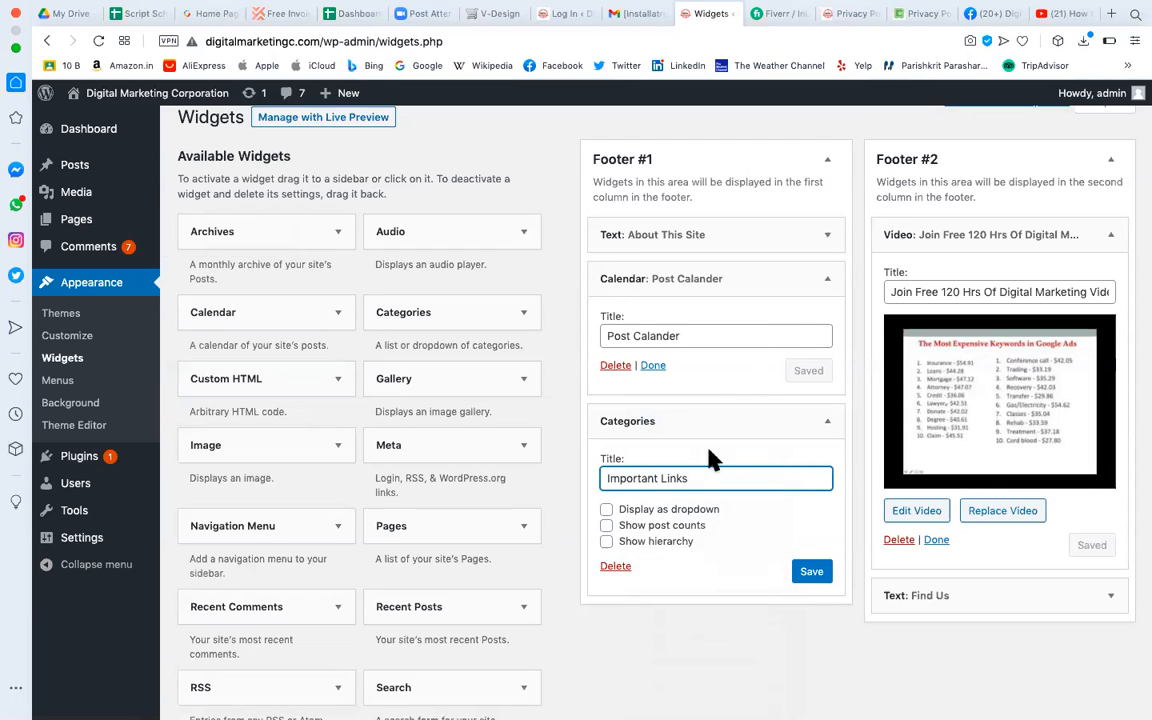
pyautogui.click(808, 573)
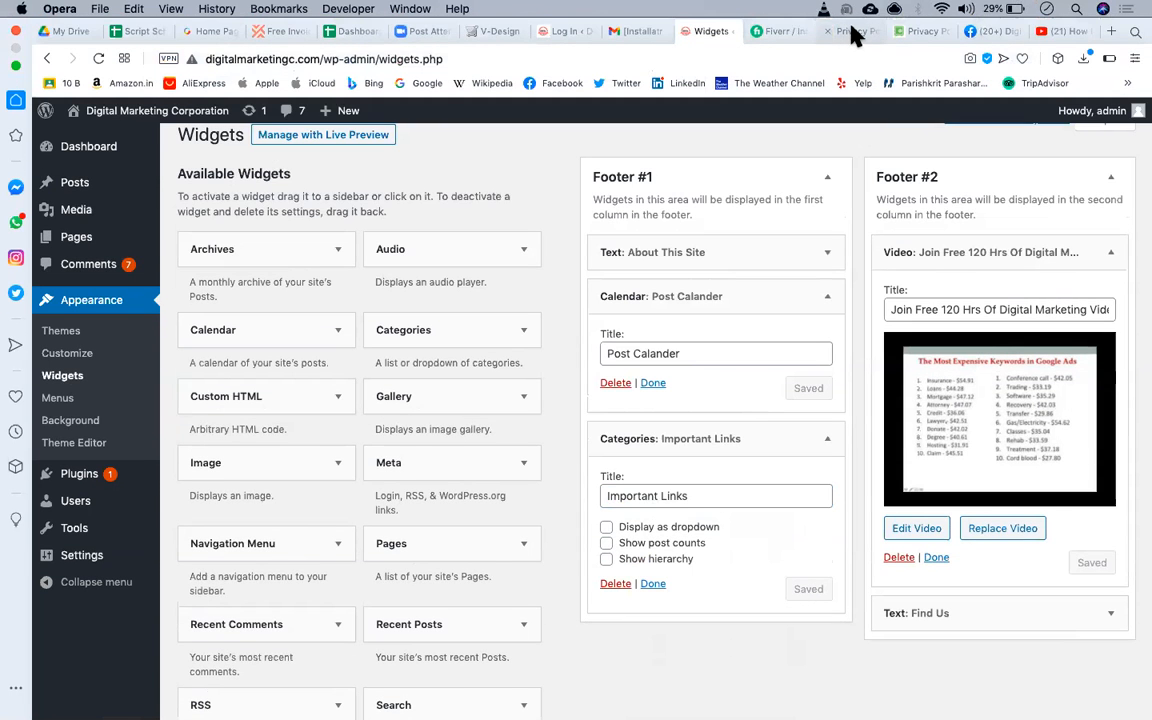
# Reload the Privacy Policy page, check the Important Links footer list, then return to Widgets.
pyautogui.click(855, 33)
pyautogui.click(96, 42)
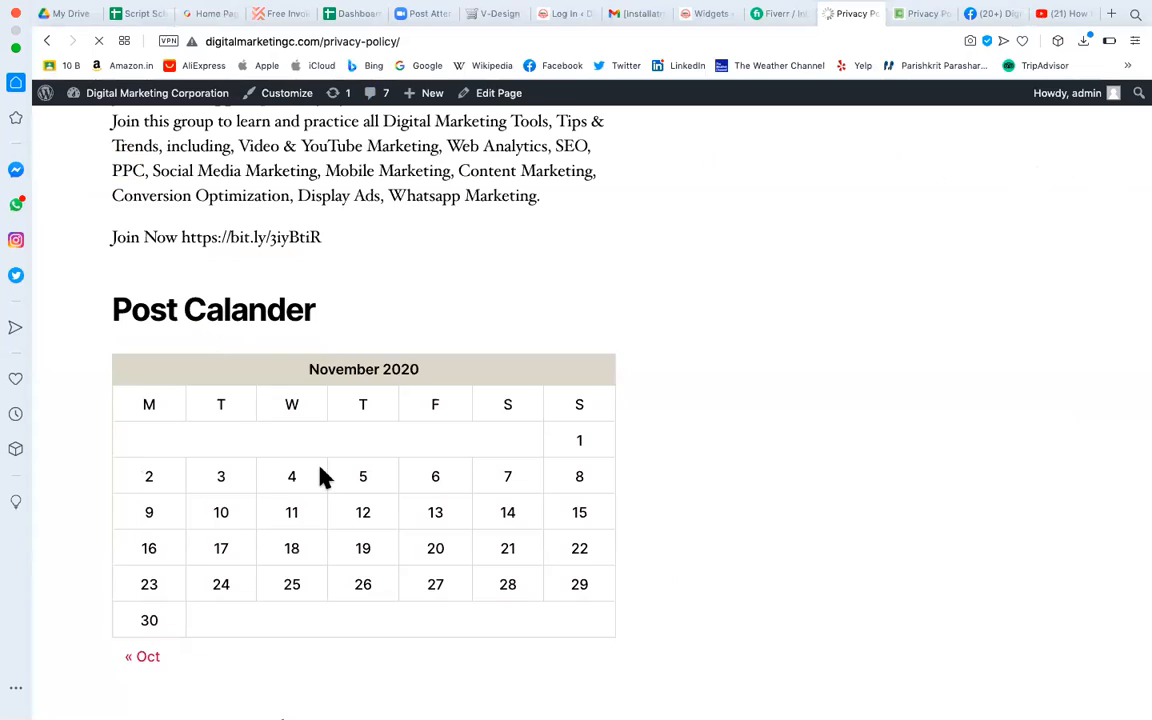
pyautogui.scroll(-5, 320, 467)
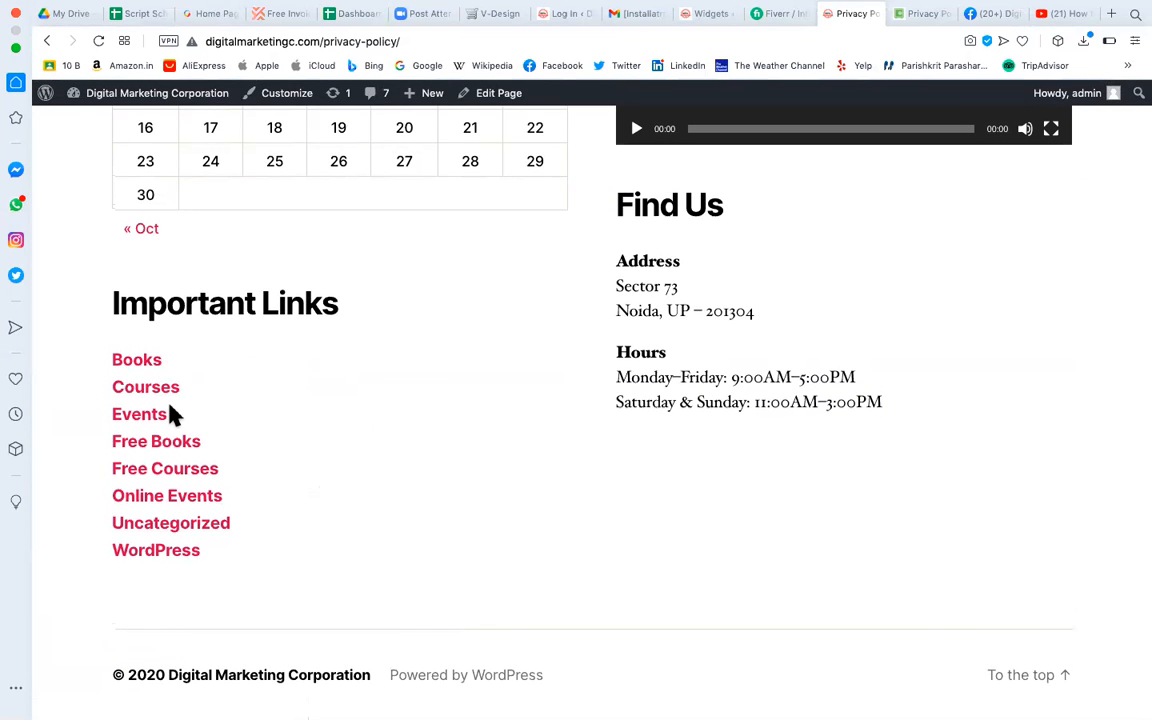
pyautogui.scroll(10, 199, 410)
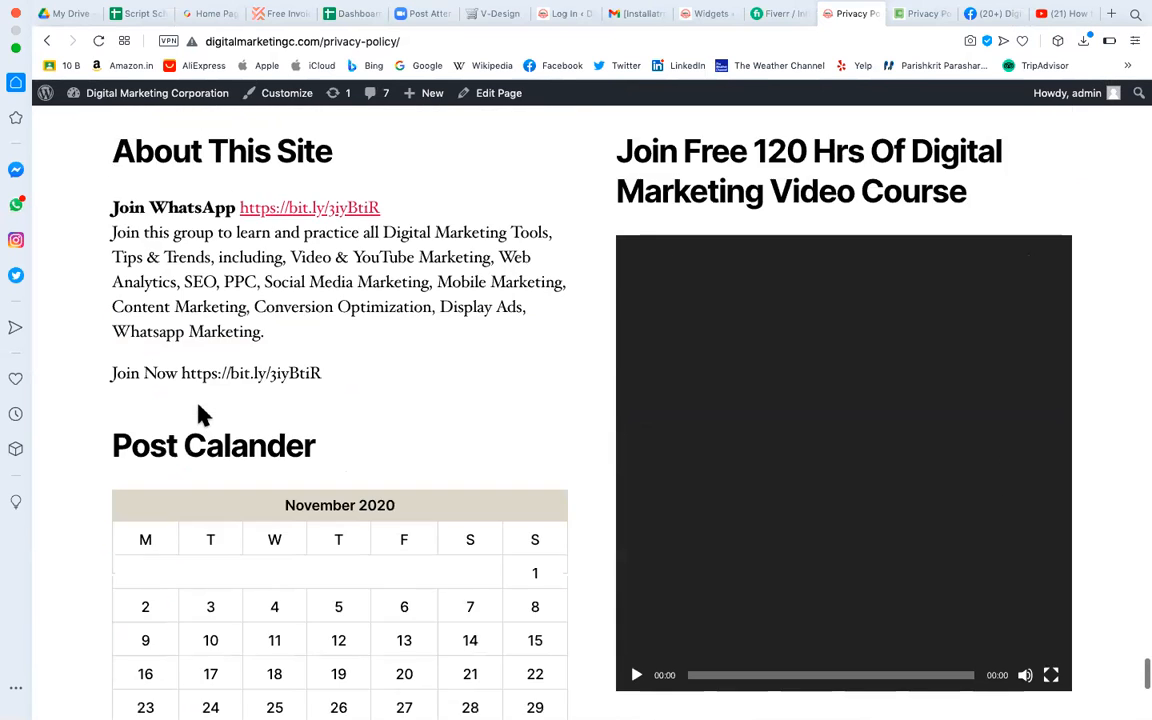
pyautogui.scroll(-2, 199, 405)
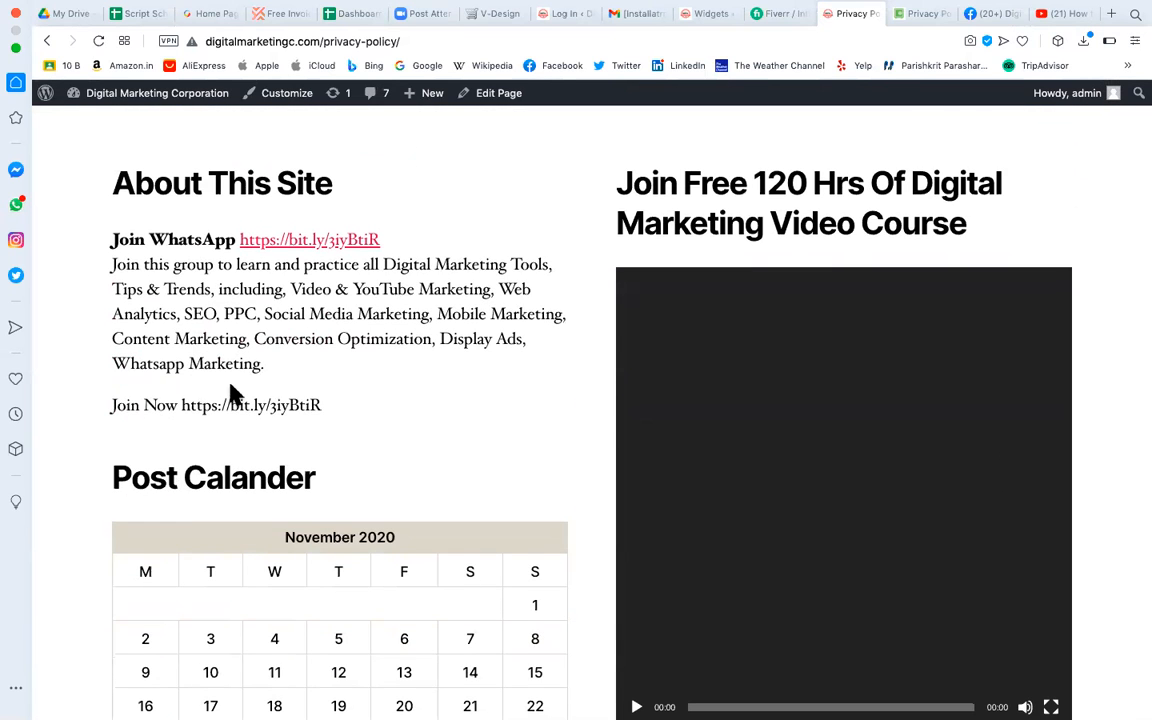
pyautogui.scroll(-2, 230, 392)
pyautogui.scroll(2, 288, 566)
pyautogui.scroll(-10, 288, 566)
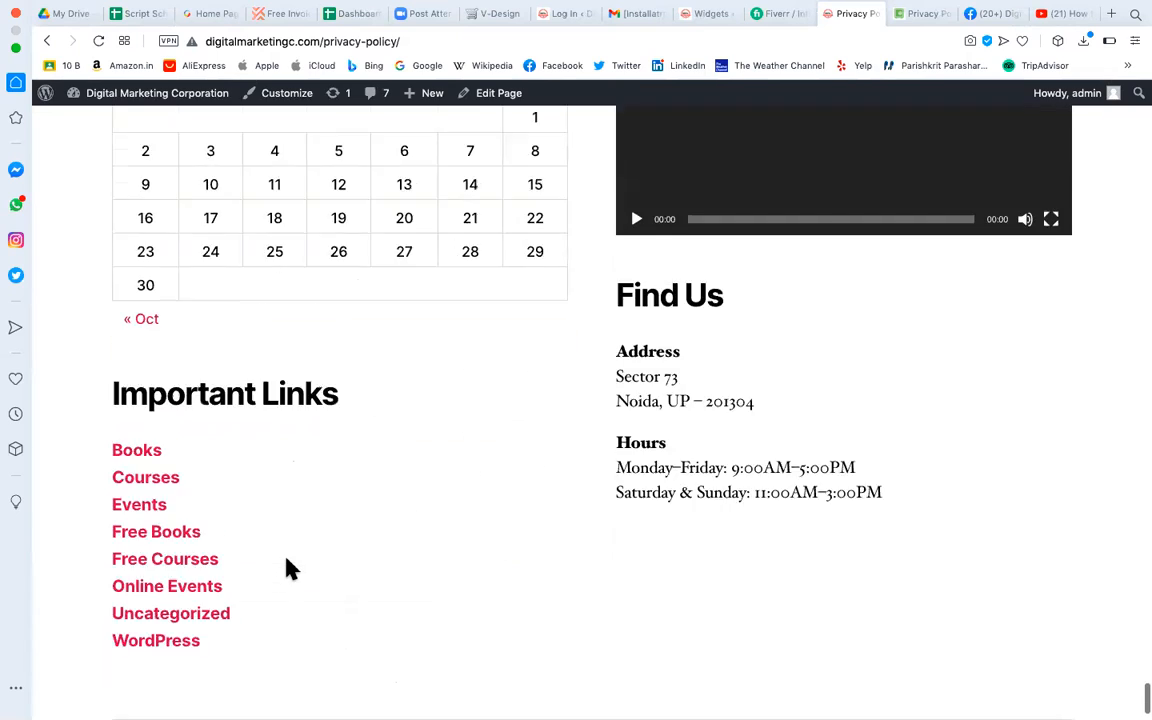
pyautogui.scroll(10, 265, 465)
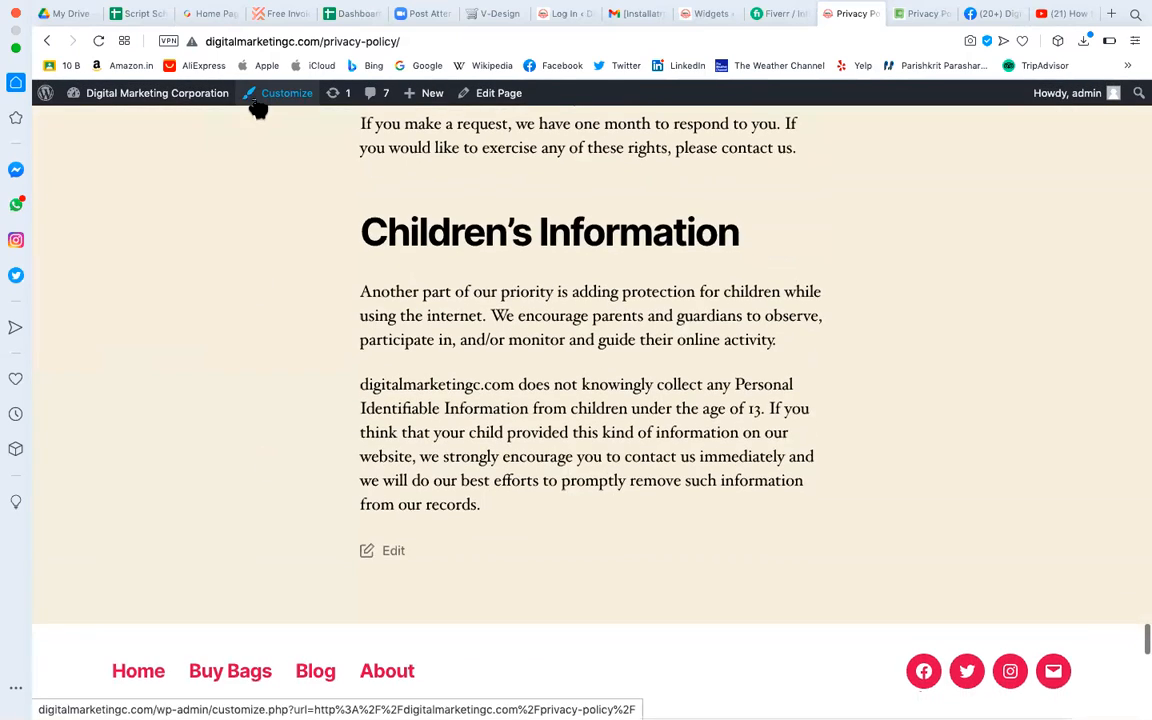
pyautogui.scroll(-15, 165, 545)
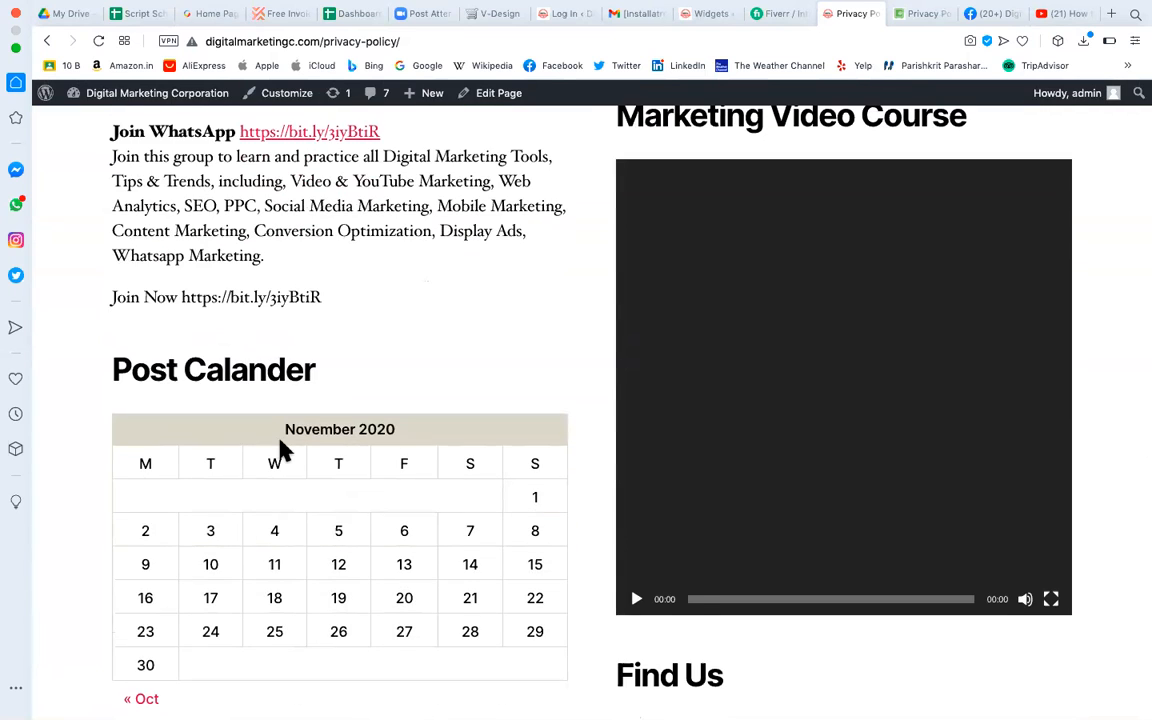
pyautogui.scroll(-3, 282, 450)
pyautogui.click(714, 15)
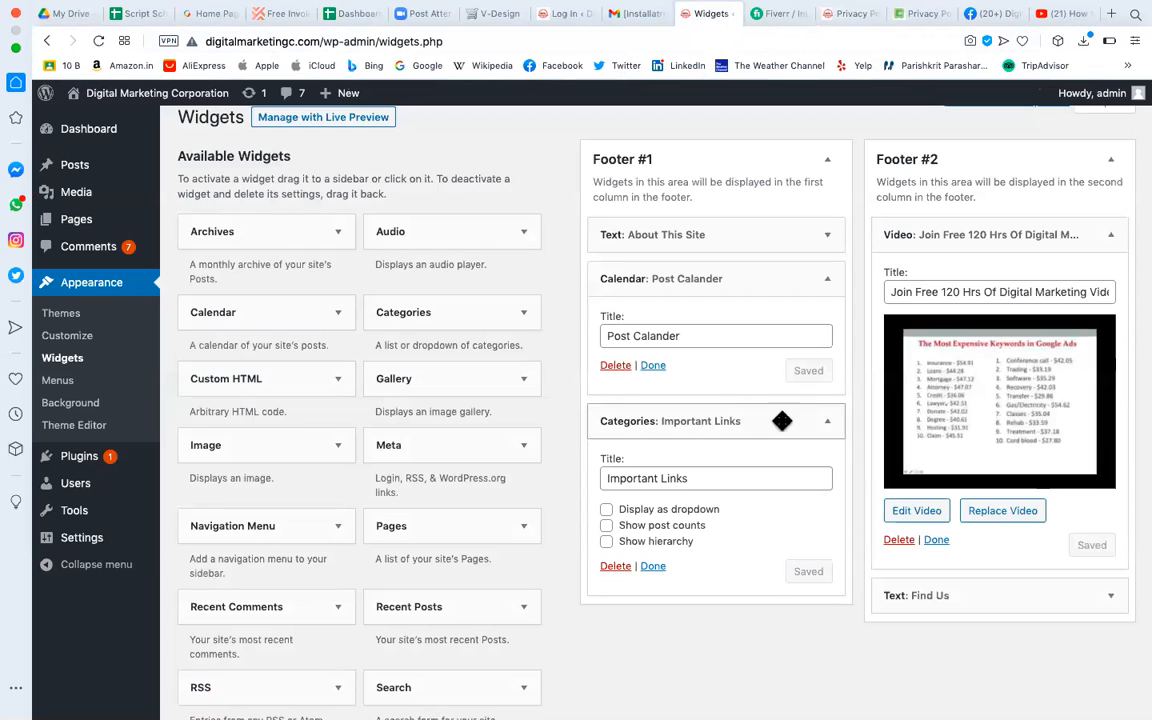
# Collapse both widgets and drag Important Links above Post Calander, below About This Site.
pyautogui.click(828, 422)
pyautogui.click(827, 278)
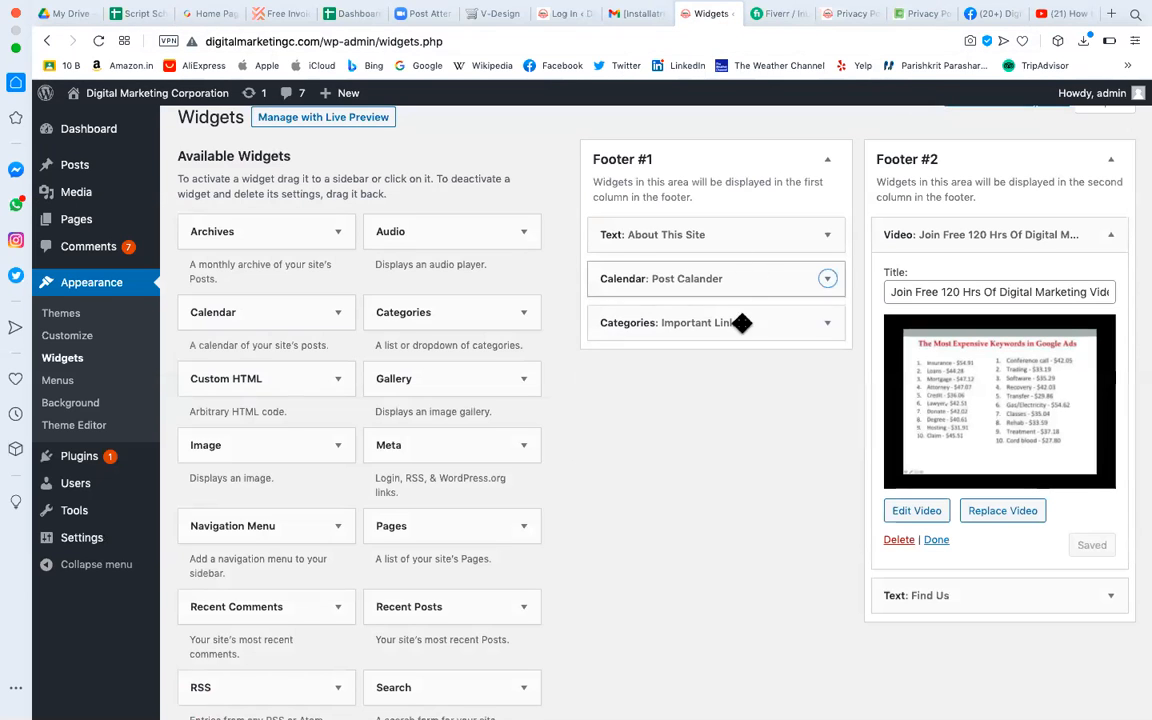
pyautogui.moveTo(741, 323); pyautogui.dragTo(730, 265)
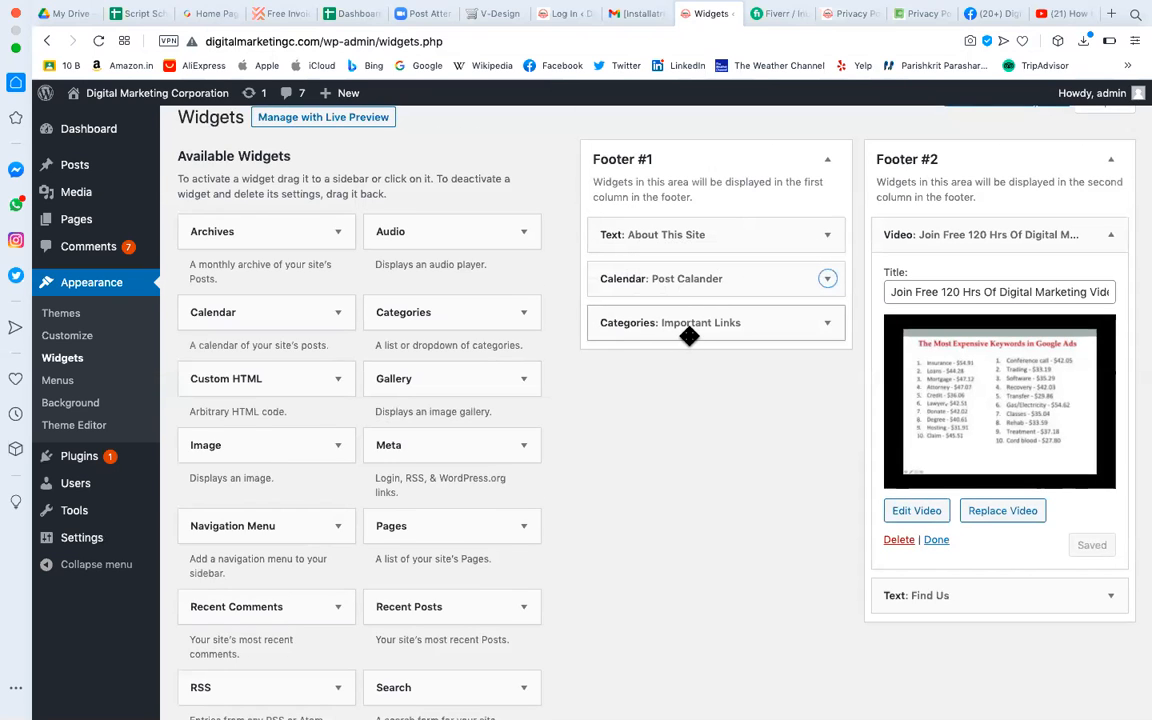
pyautogui.moveTo(691, 319); pyautogui.dragTo(689, 222)
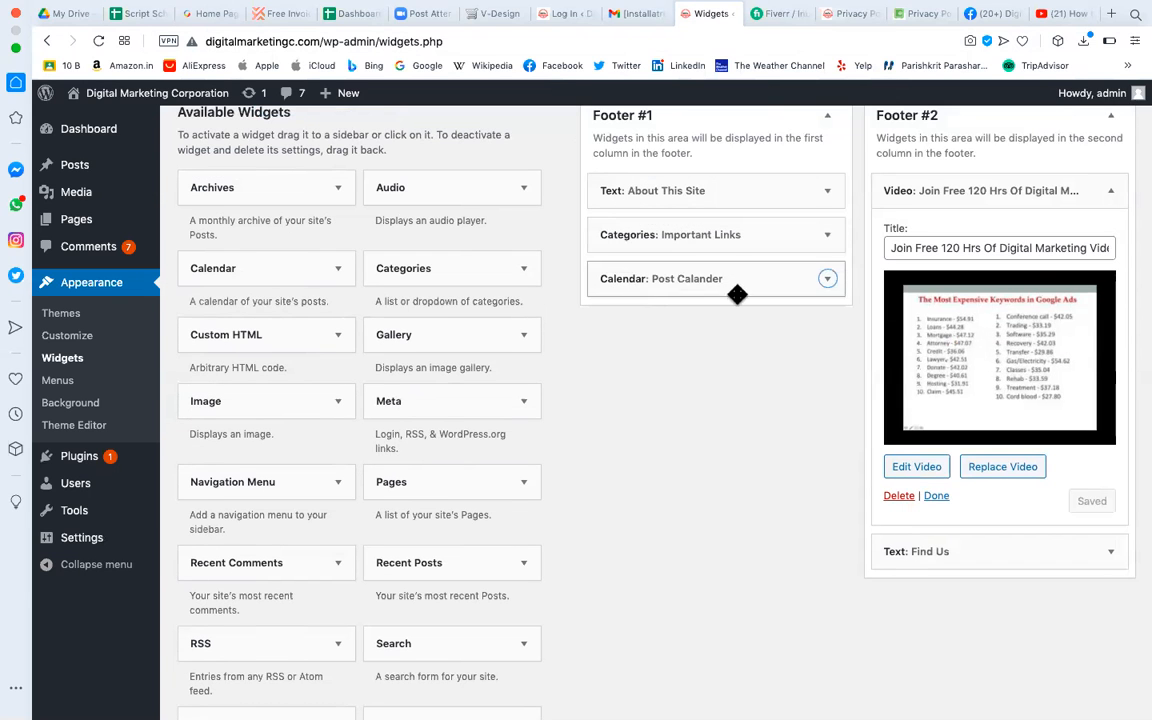
pyautogui.scroll(2, 766, 548)
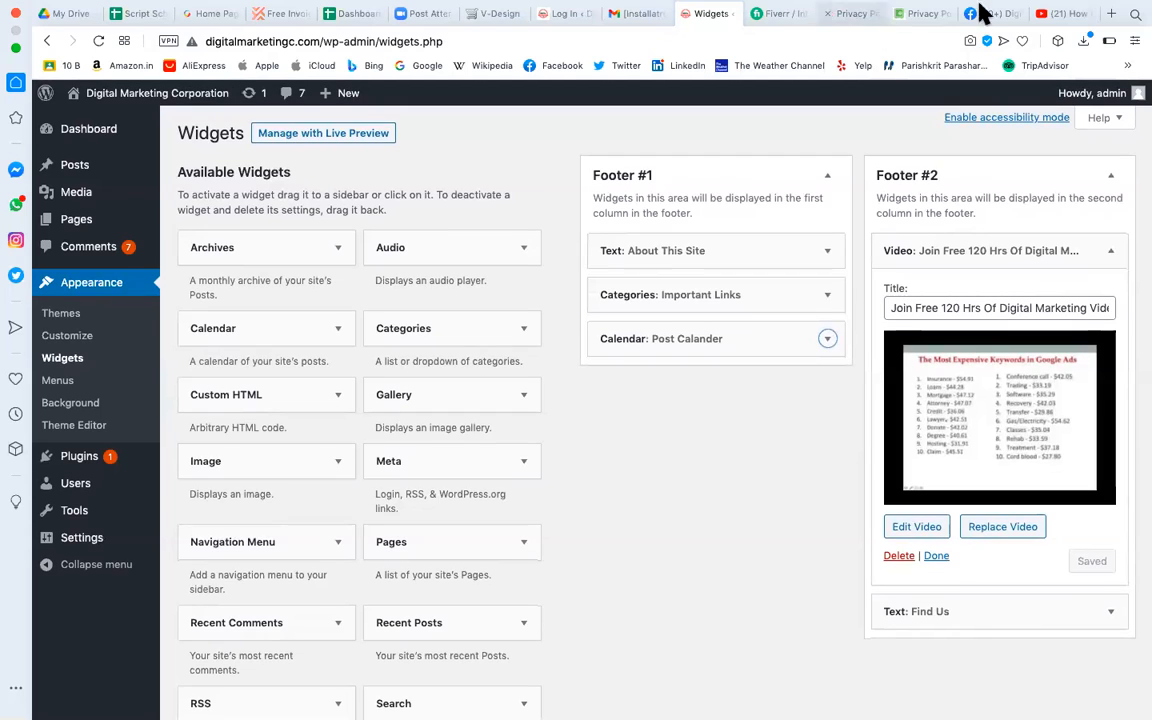
# Reload the Privacy Policy page and confirm Important Links now appears above the Post Calander.
pyautogui.click(851, 15)
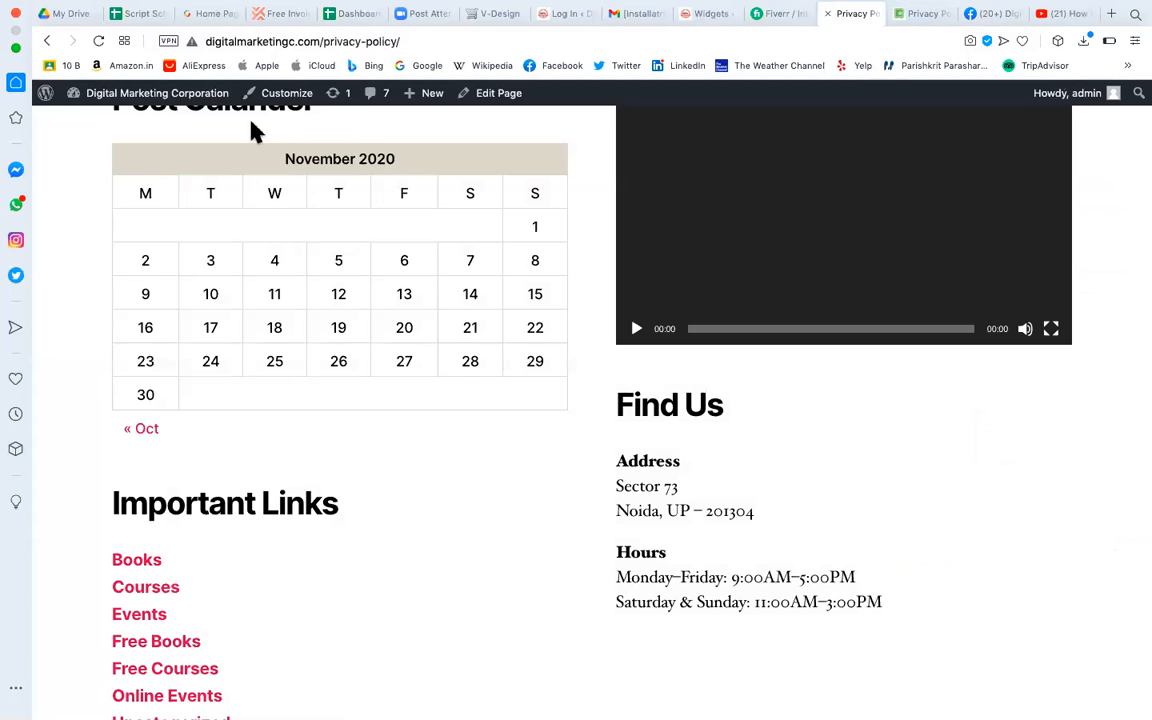
pyautogui.scroll(5, 305, 337)
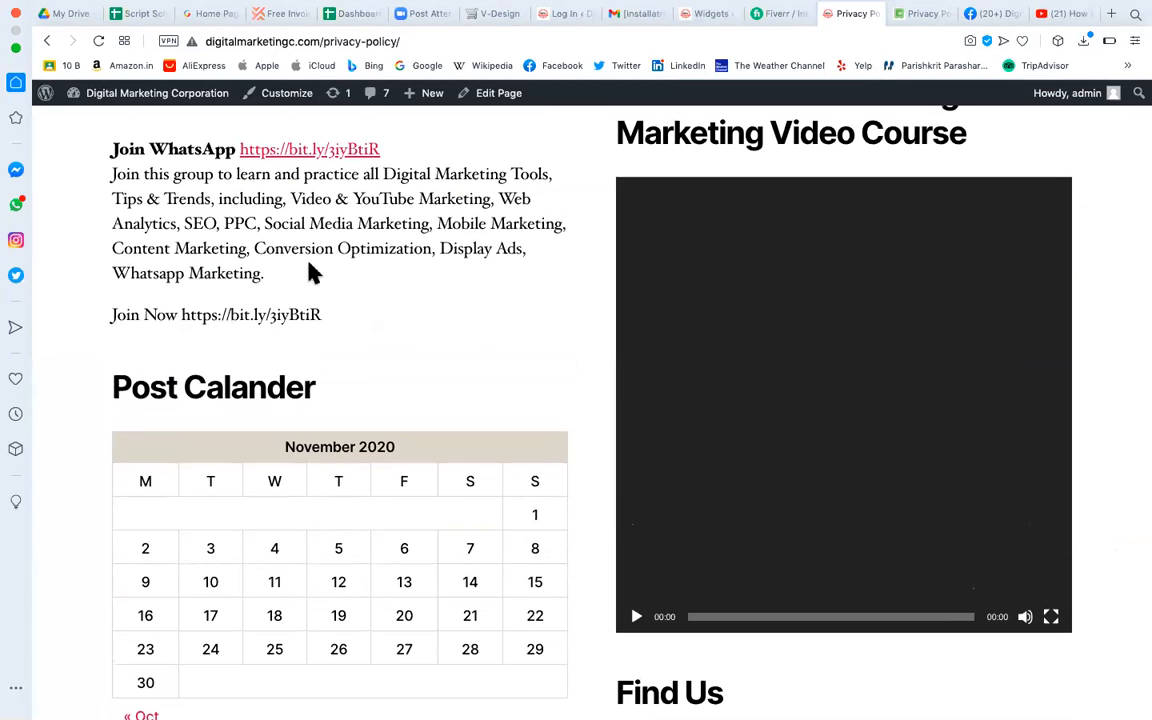
pyautogui.scroll(-2, 300, 305)
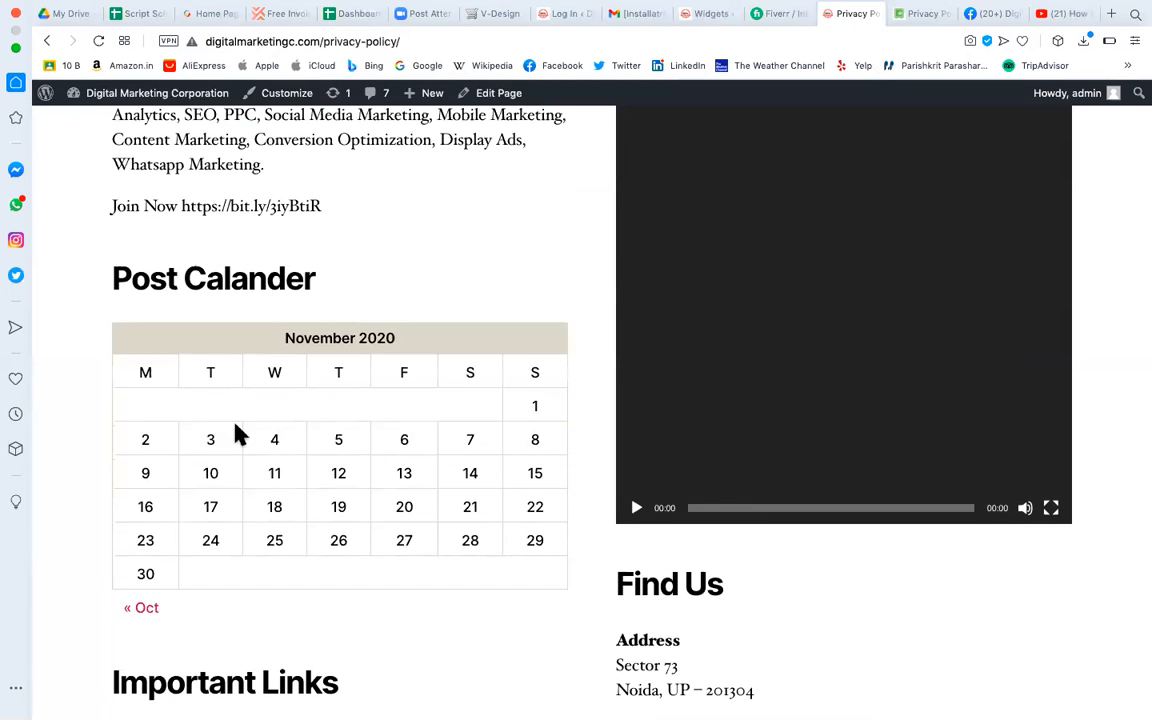
pyautogui.scroll(-5, 237, 437)
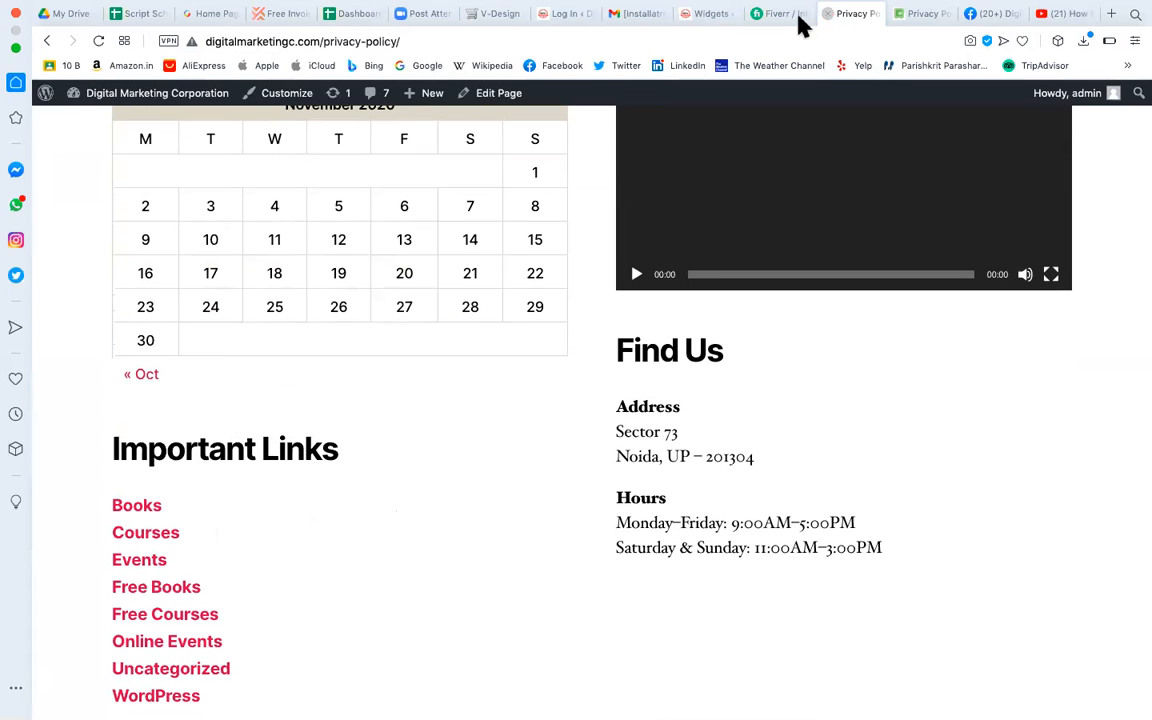
pyautogui.click(705, 17)
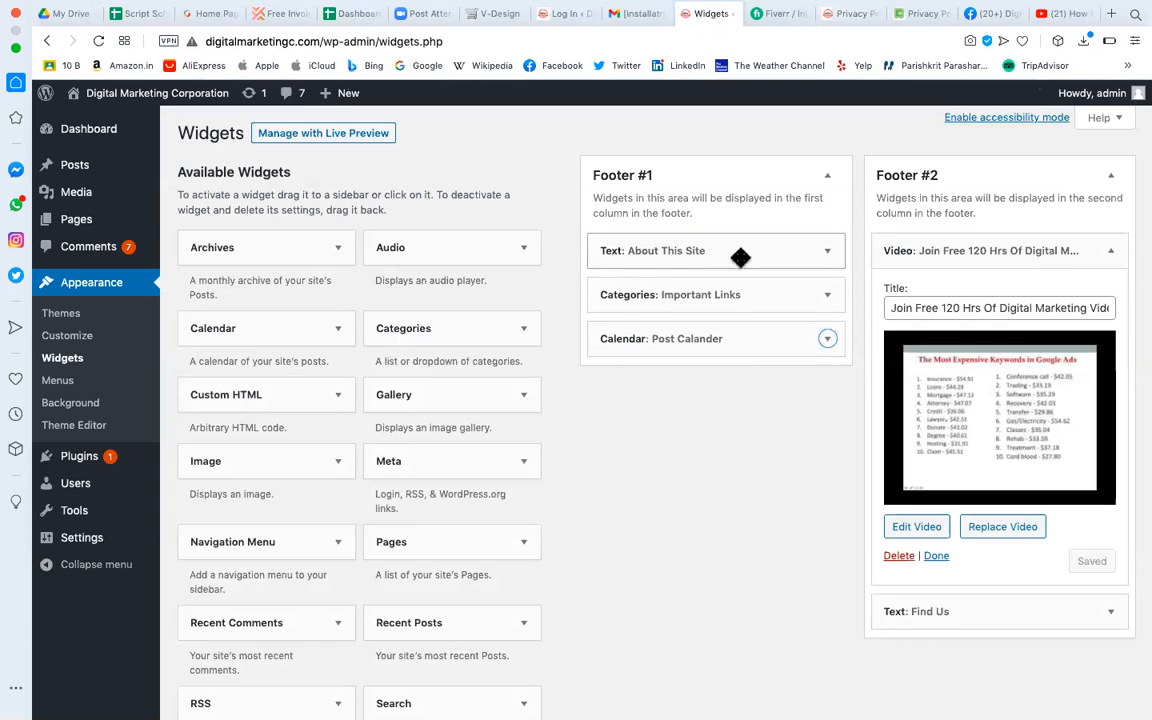
pyautogui.click(855, 15)
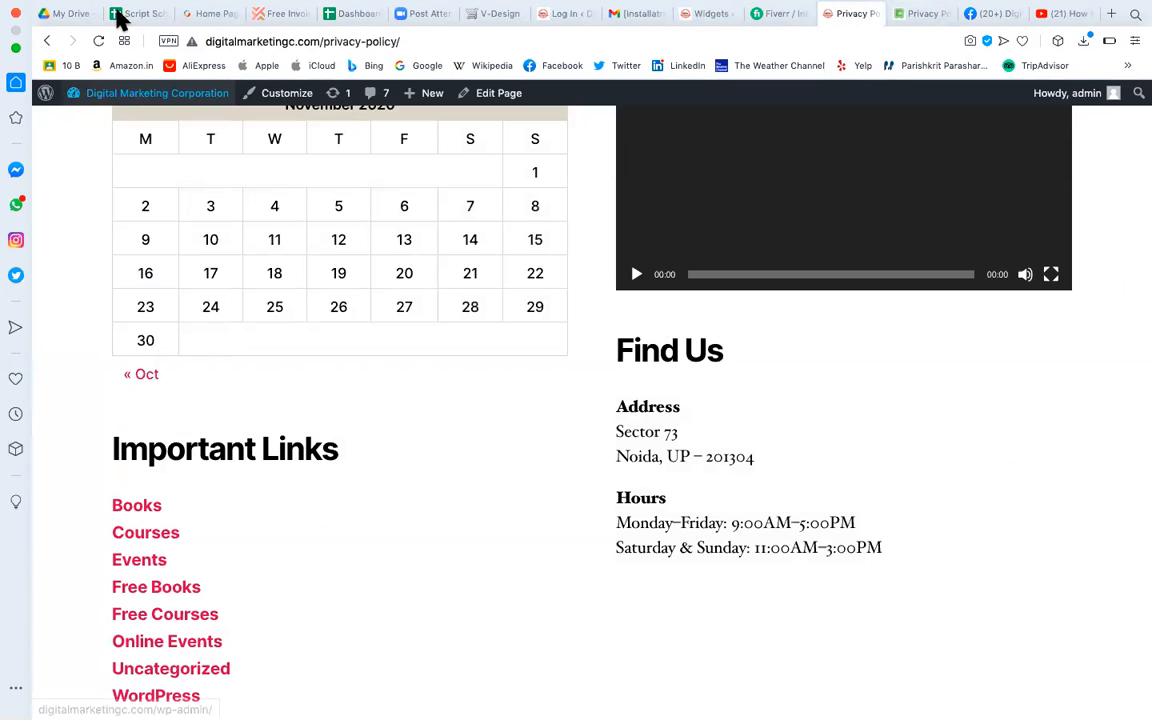
pyautogui.click(99, 41)
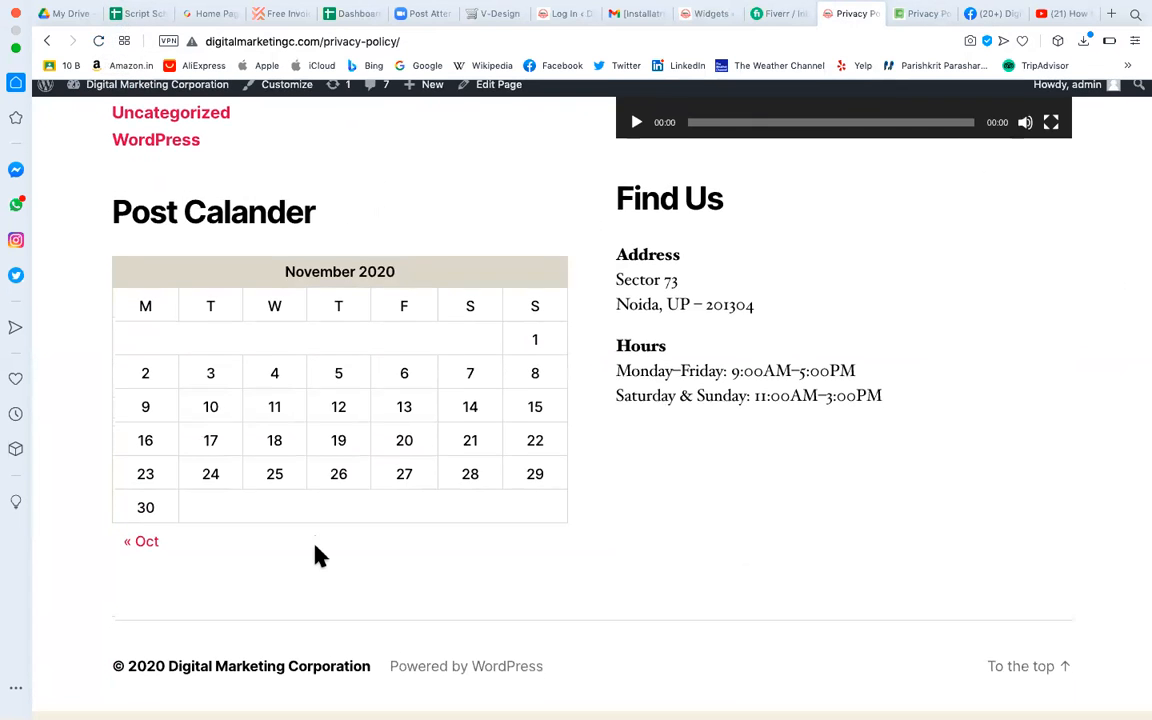
pyautogui.scroll(10, 316, 555)
pyautogui.scroll(-7, 293, 289)
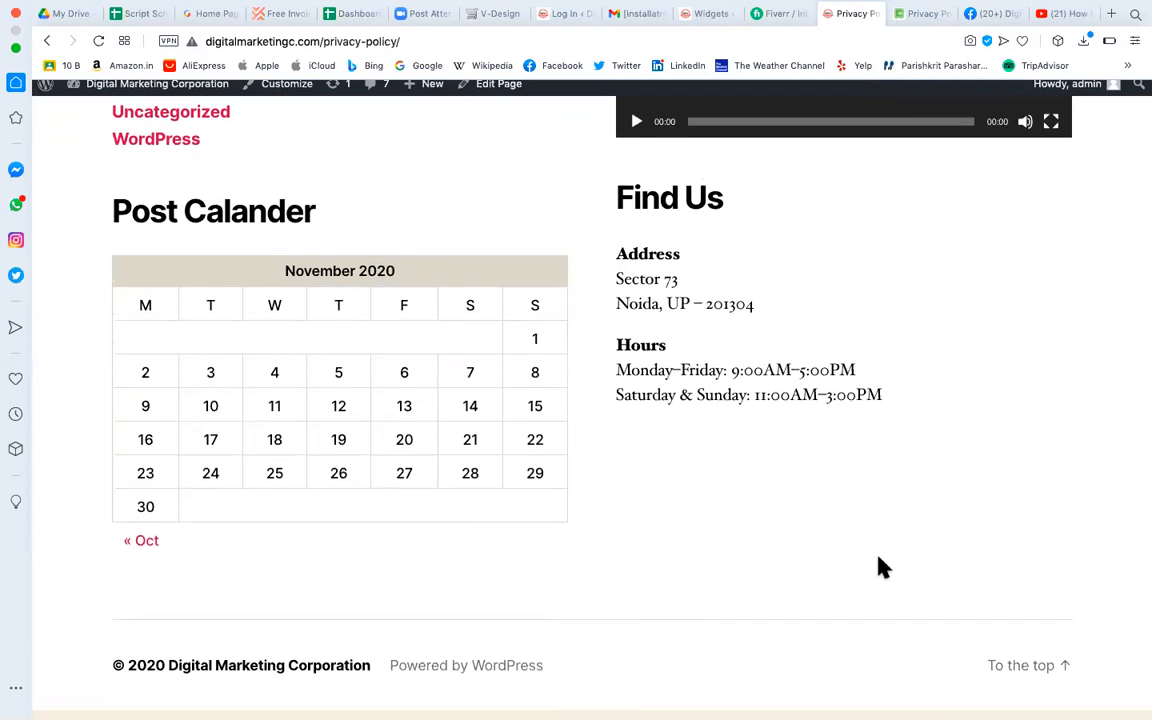
pyautogui.scroll(10, 879, 560)
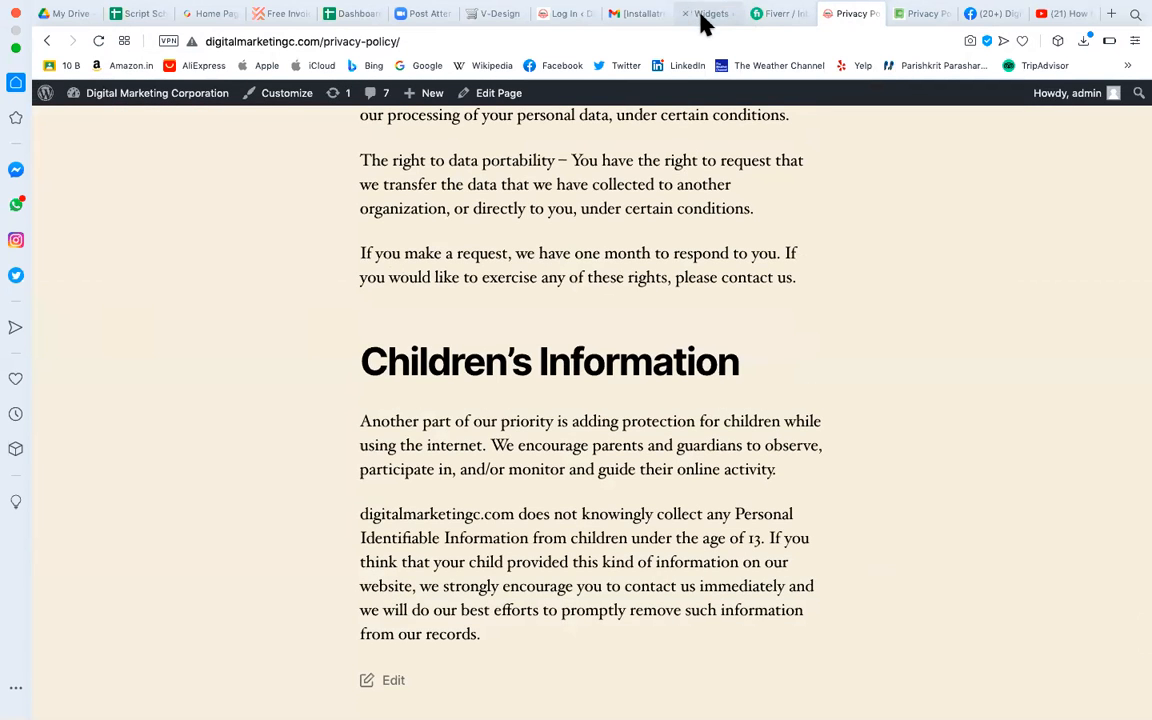
# Open the Theme Editor, accept the Heads up warning, and look through Twenty Twenty's style.css.
pyautogui.click(703, 14)
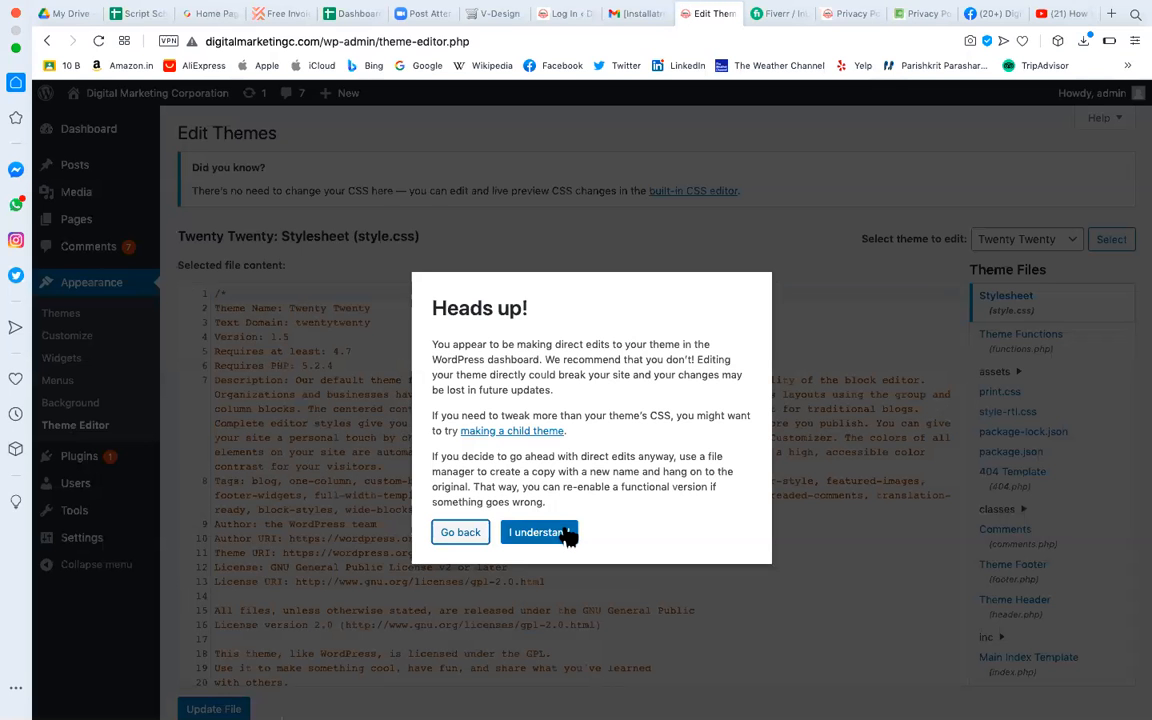
pyautogui.click(540, 531)
pyautogui.scroll(-5, 1045, 410)
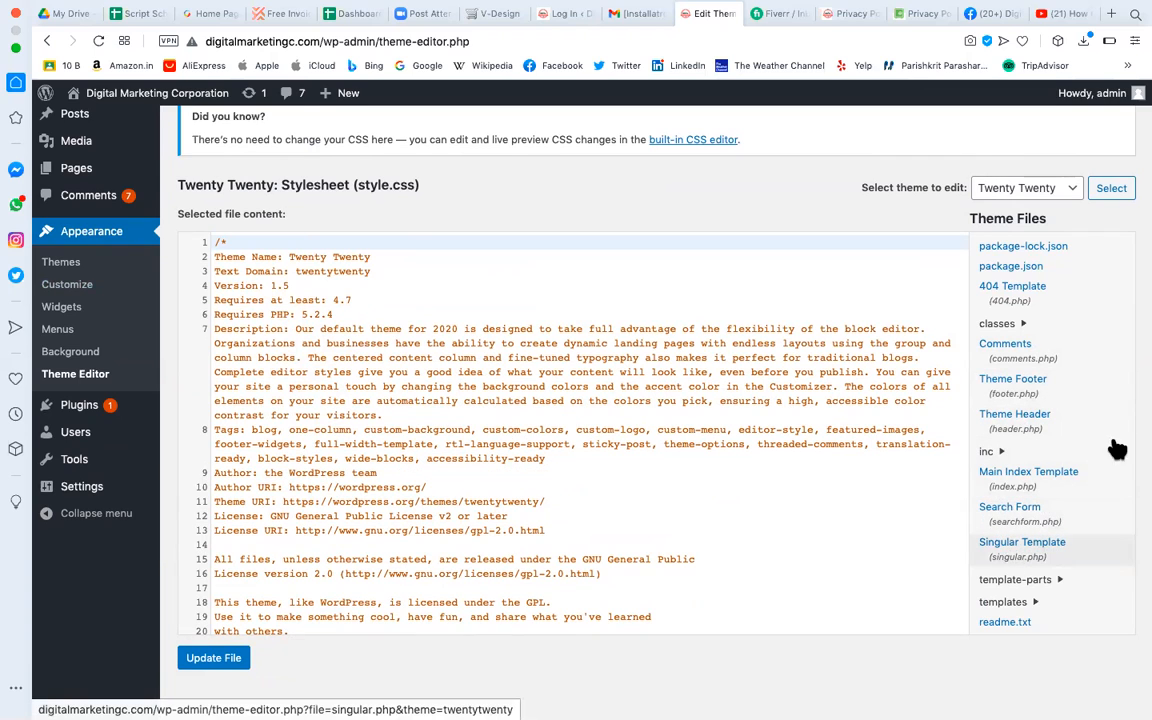
pyautogui.scroll(-10, 861, 505)
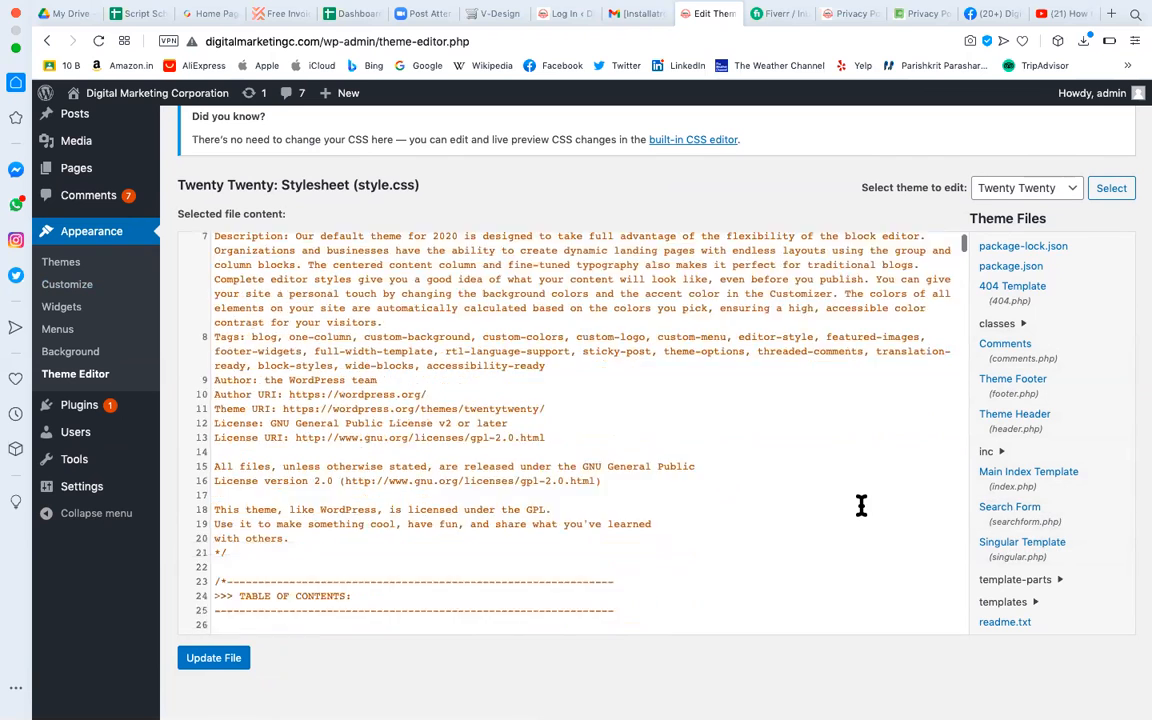
pyautogui.scroll(10, 728, 506)
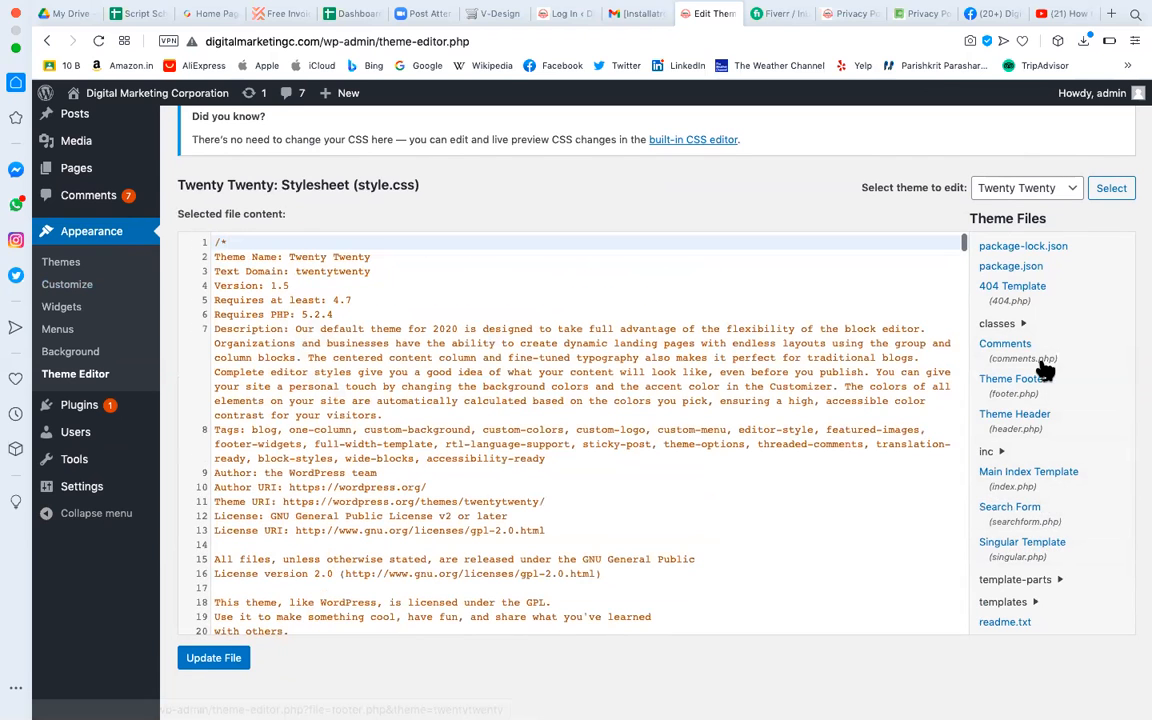
# Review footer.php and its Documentation function list, then load header.php in the editor.
pyautogui.click(1020, 396)
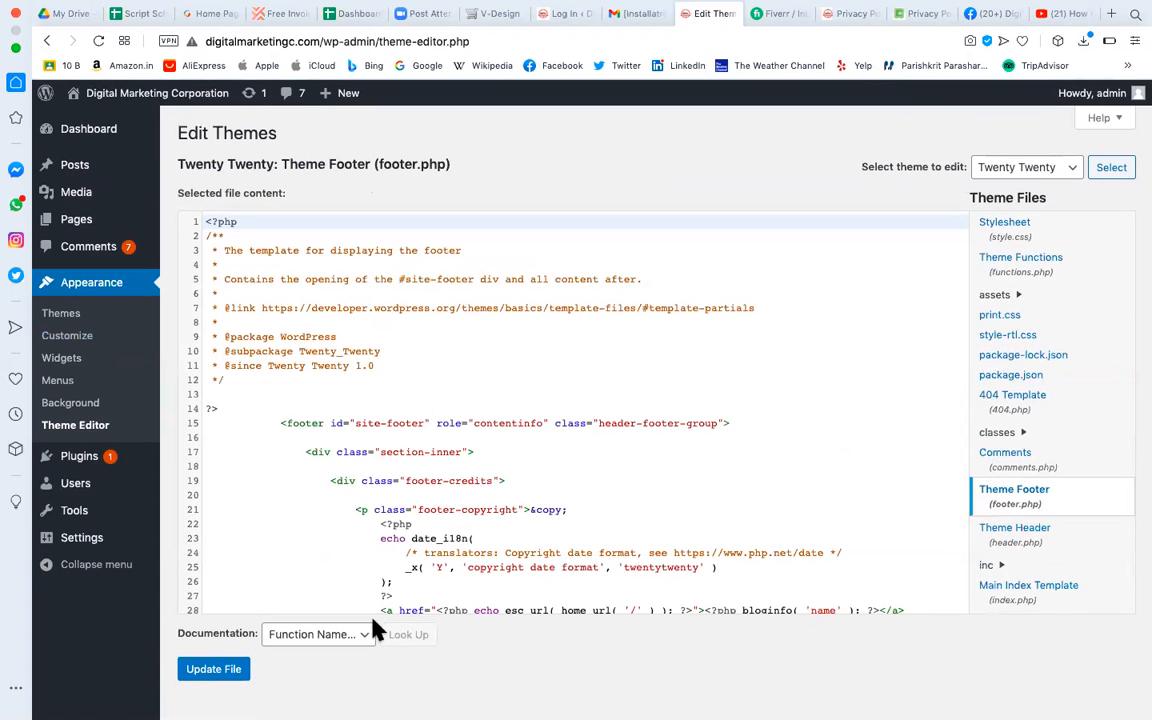
pyautogui.click(362, 636)
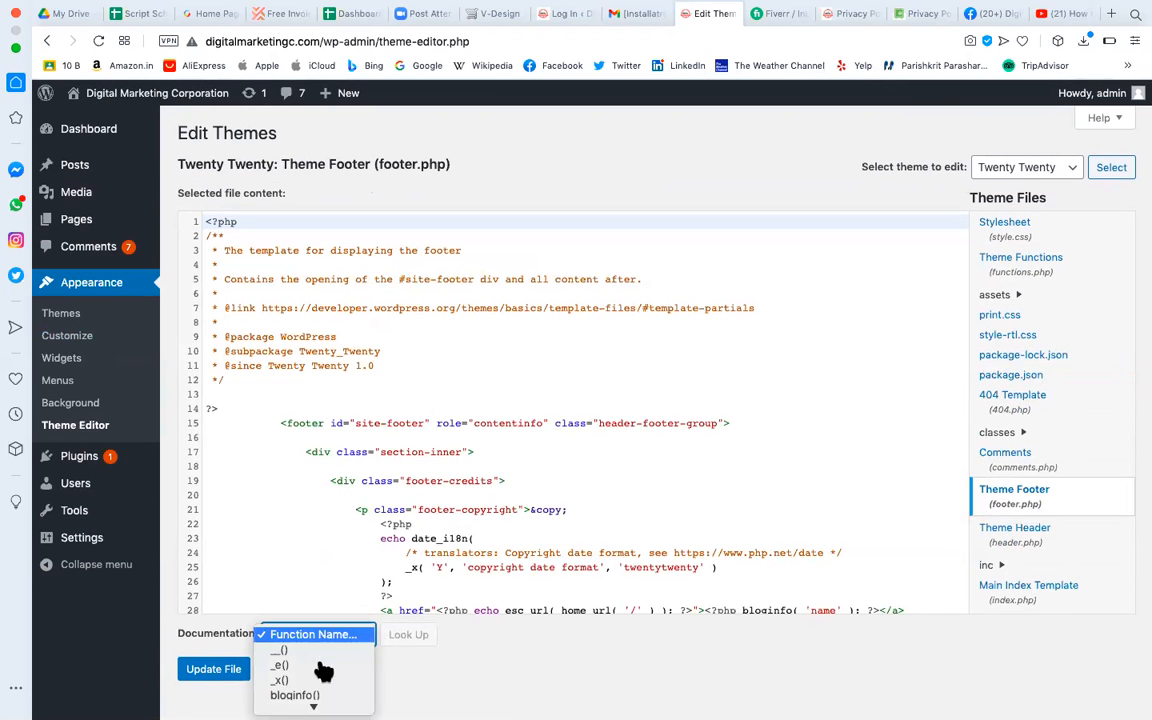
pyautogui.scroll(-1, 323, 657)
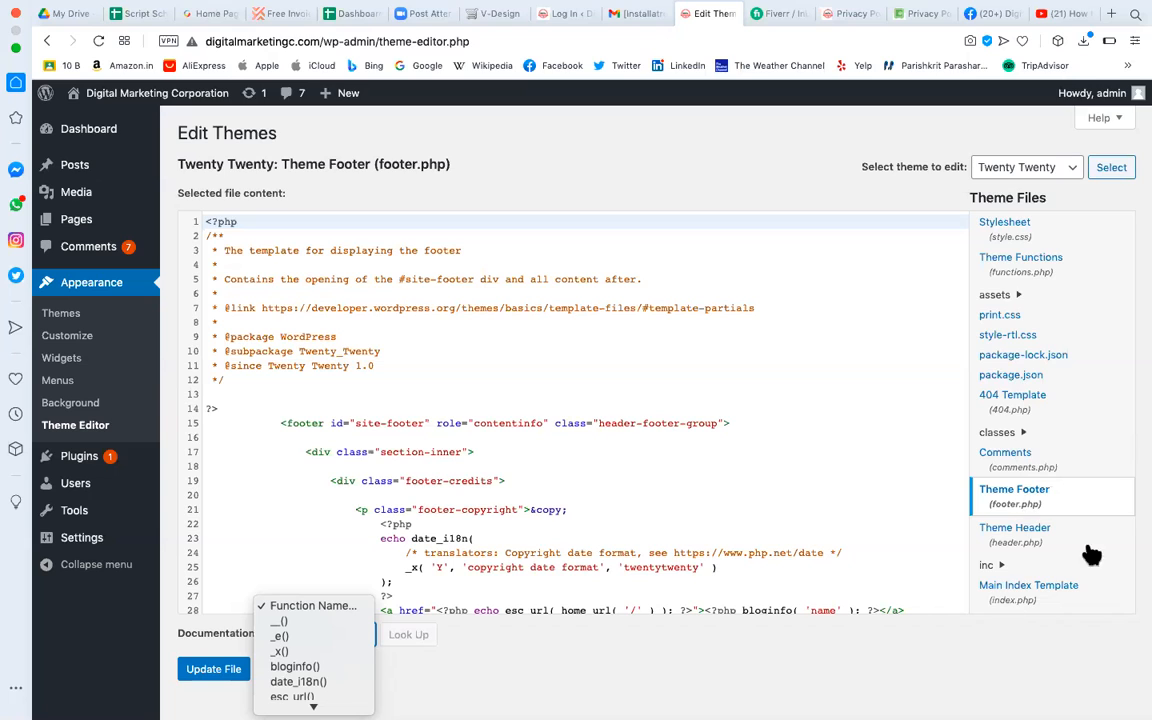
pyautogui.click(1046, 533)
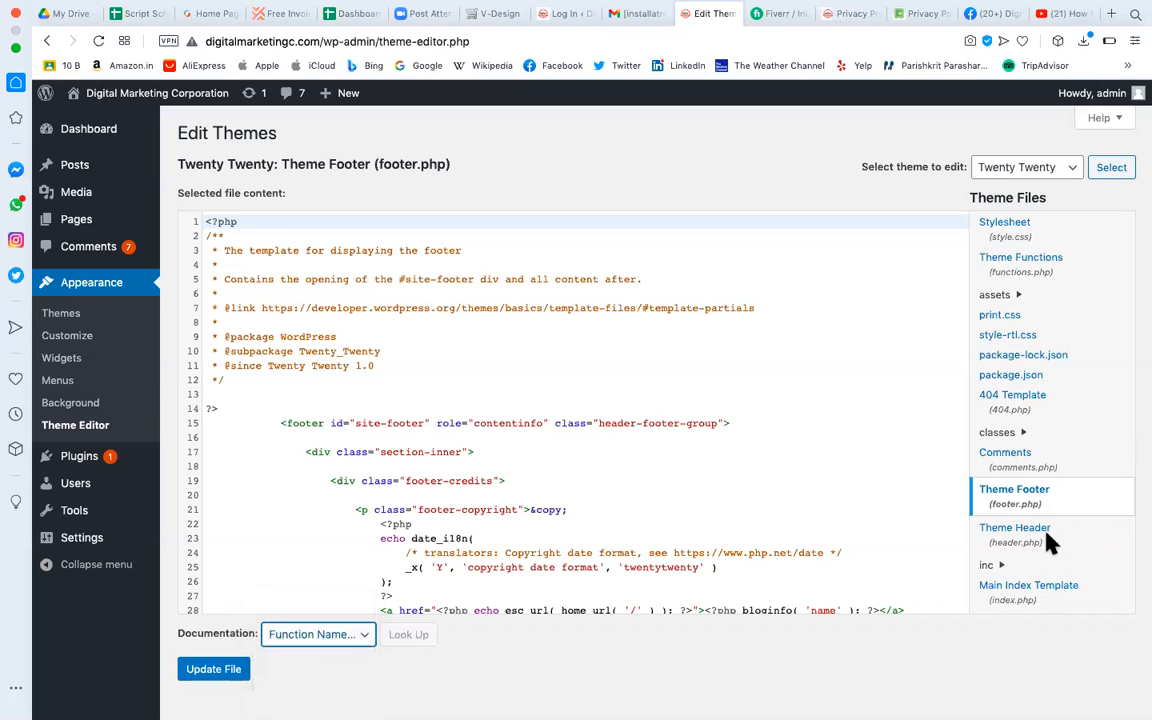
pyautogui.click(1022, 545)
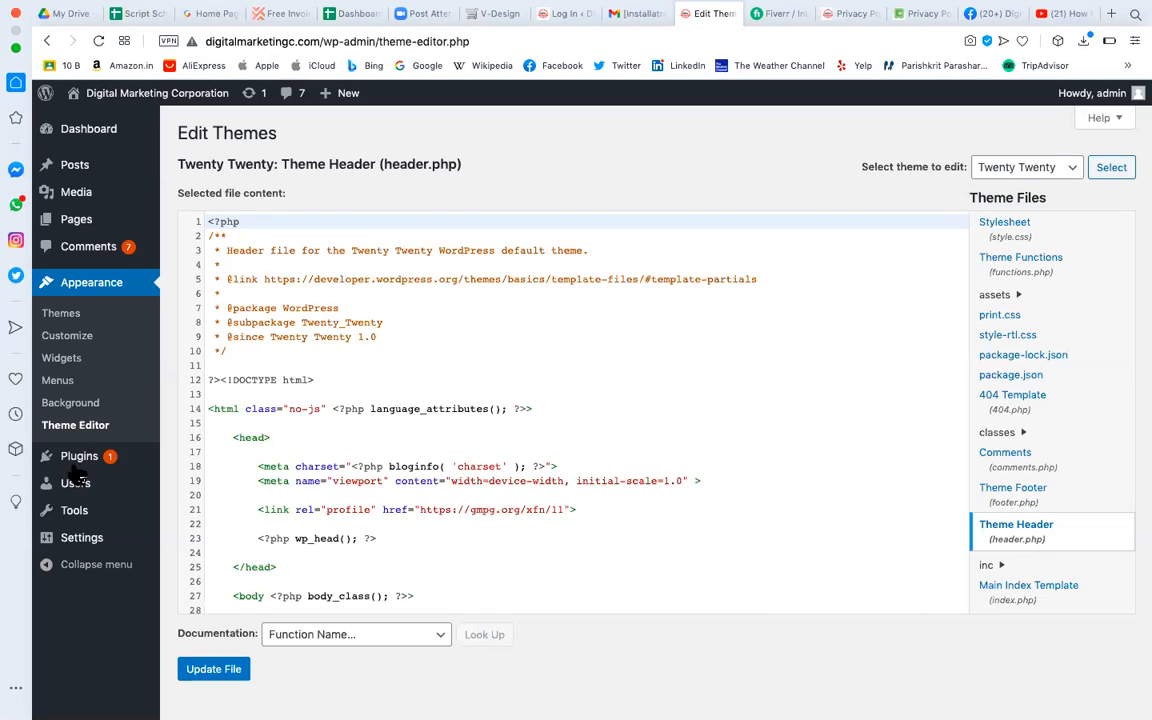
pyautogui.moveTo(77, 462)
pyautogui.moveTo(384, 166); pyautogui.dragTo(489, 175)
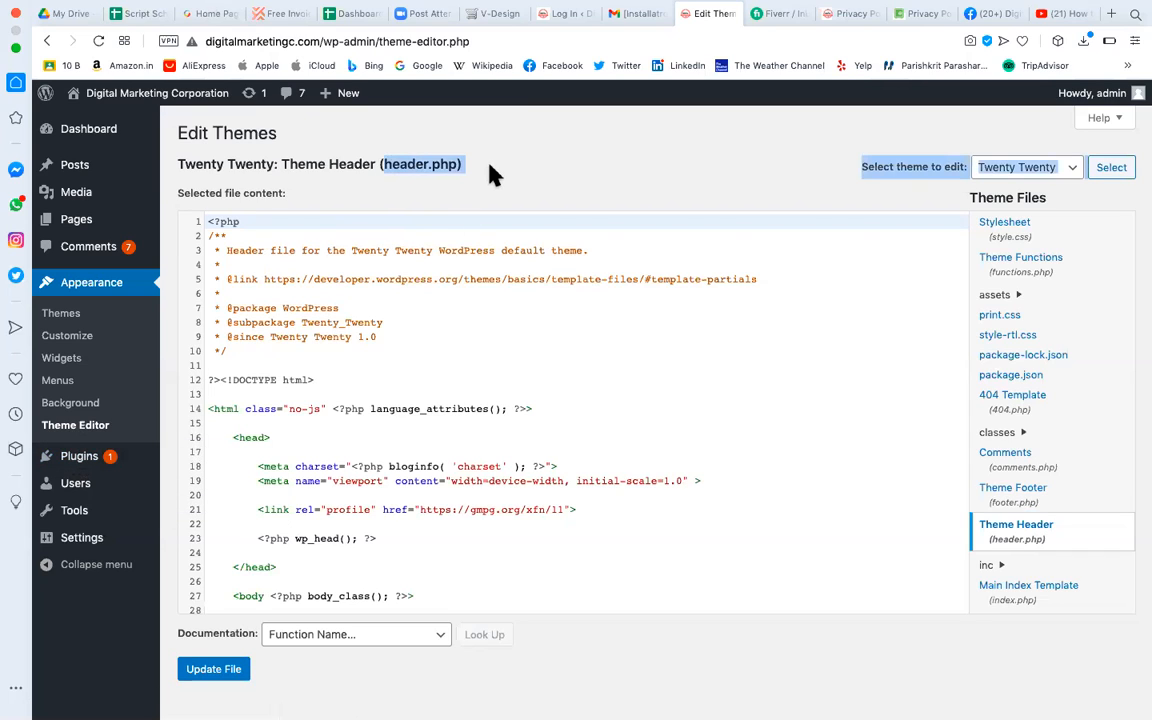
pyautogui.click(232, 437)
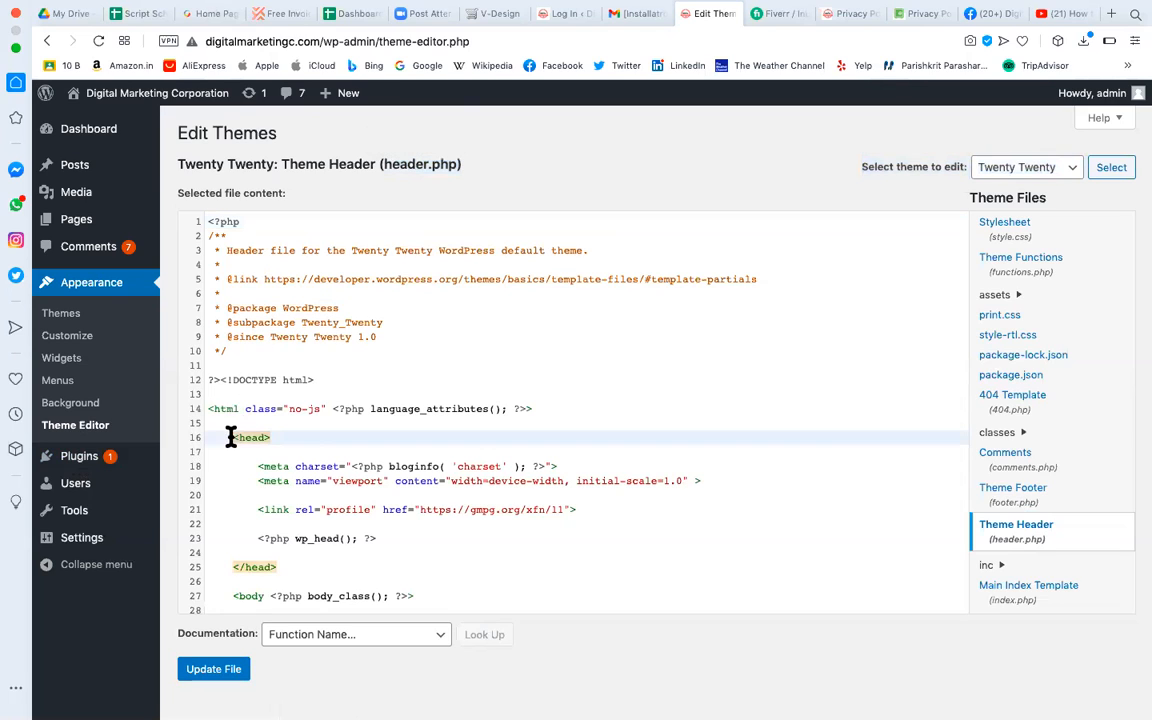
pyautogui.click(263, 463)
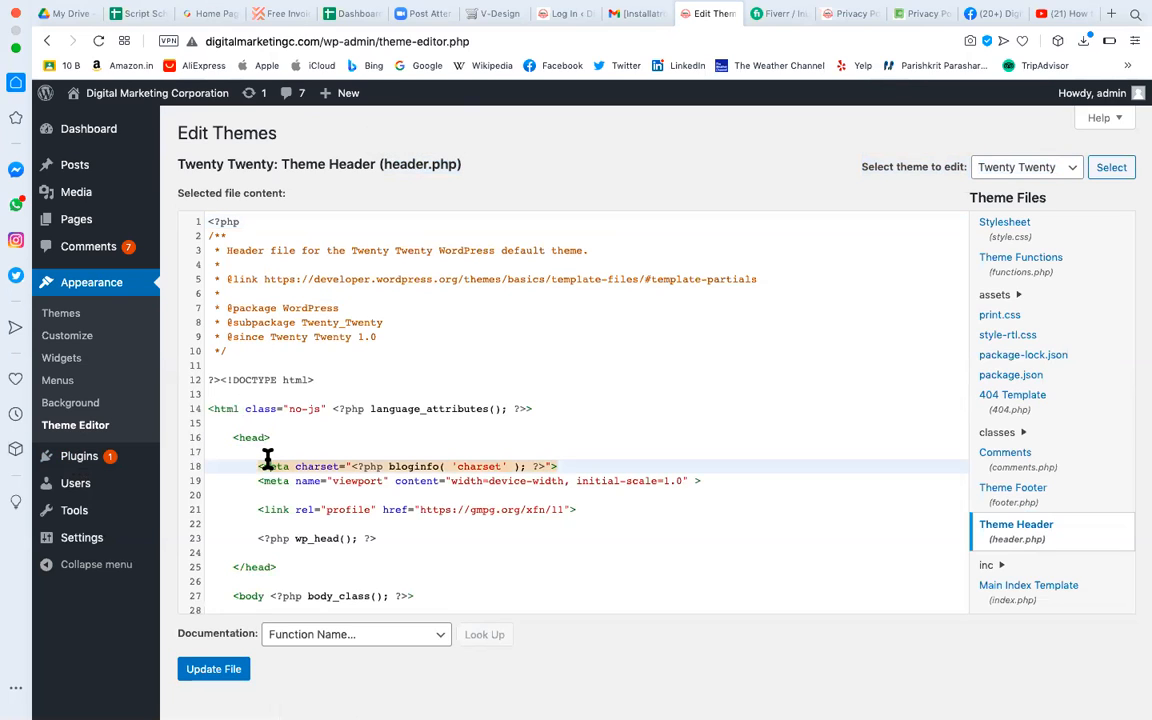
pyautogui.click(265, 452)
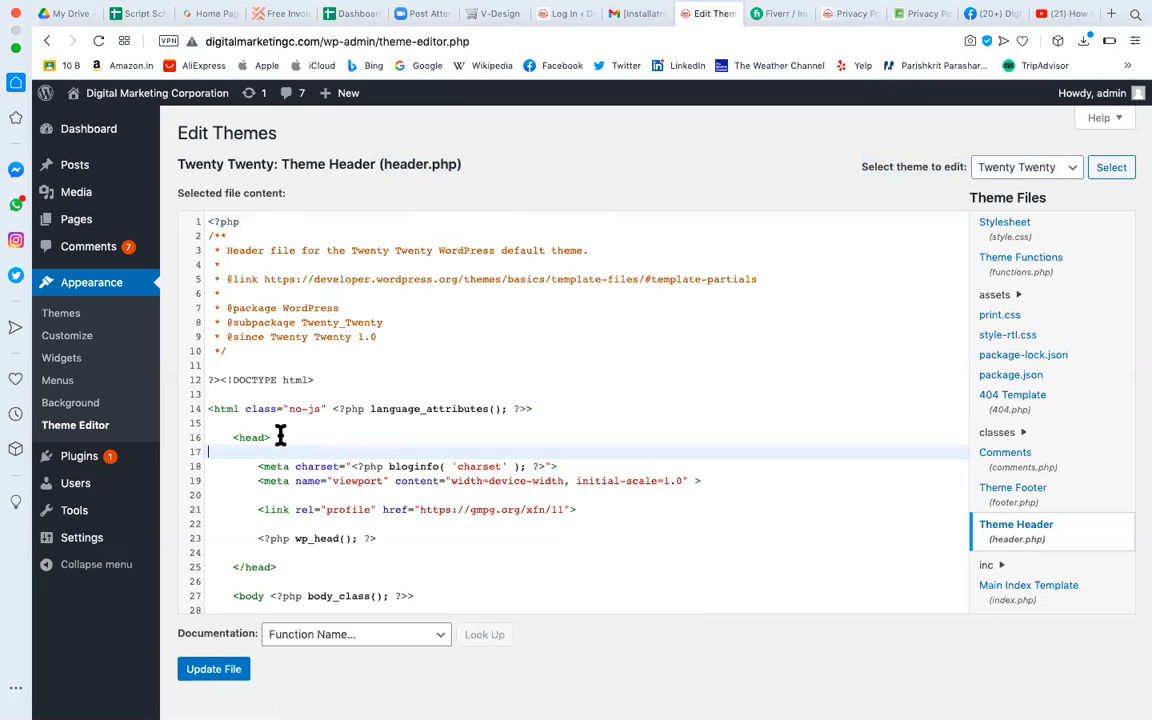
pyautogui.doubleClick(390, 163)
pyautogui.moveTo(488, 172); pyautogui.dragTo(490, 178)
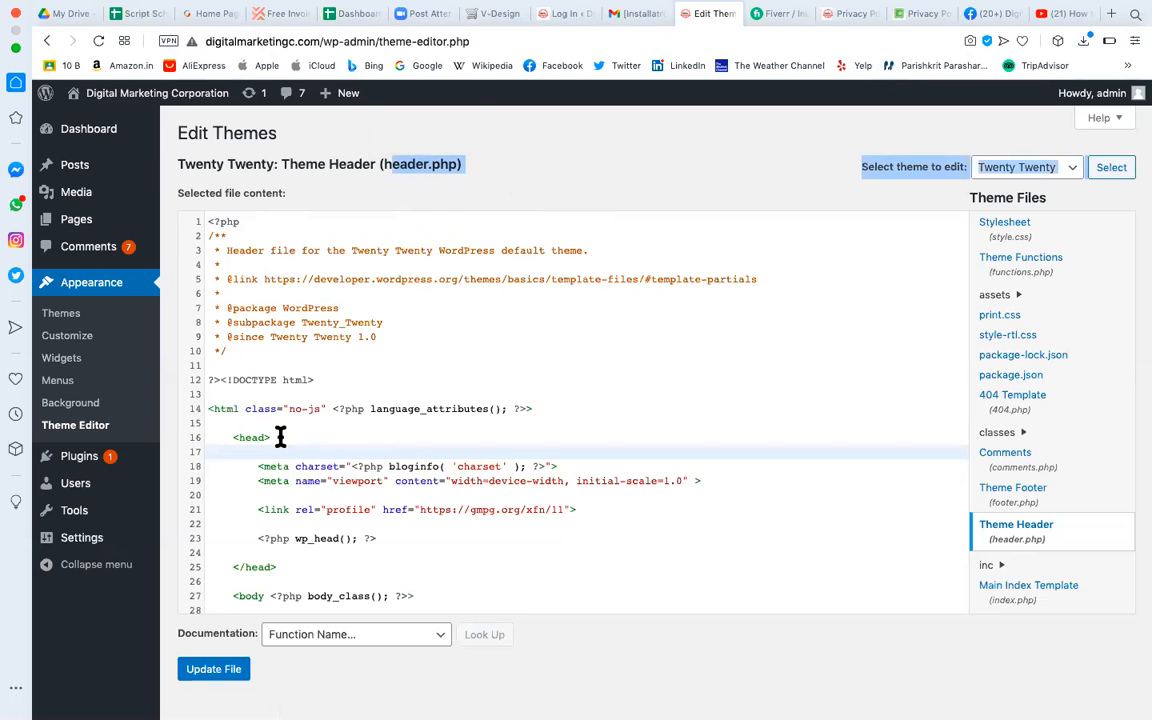
pyautogui.moveTo(279, 437); pyautogui.dragTo(225, 437)
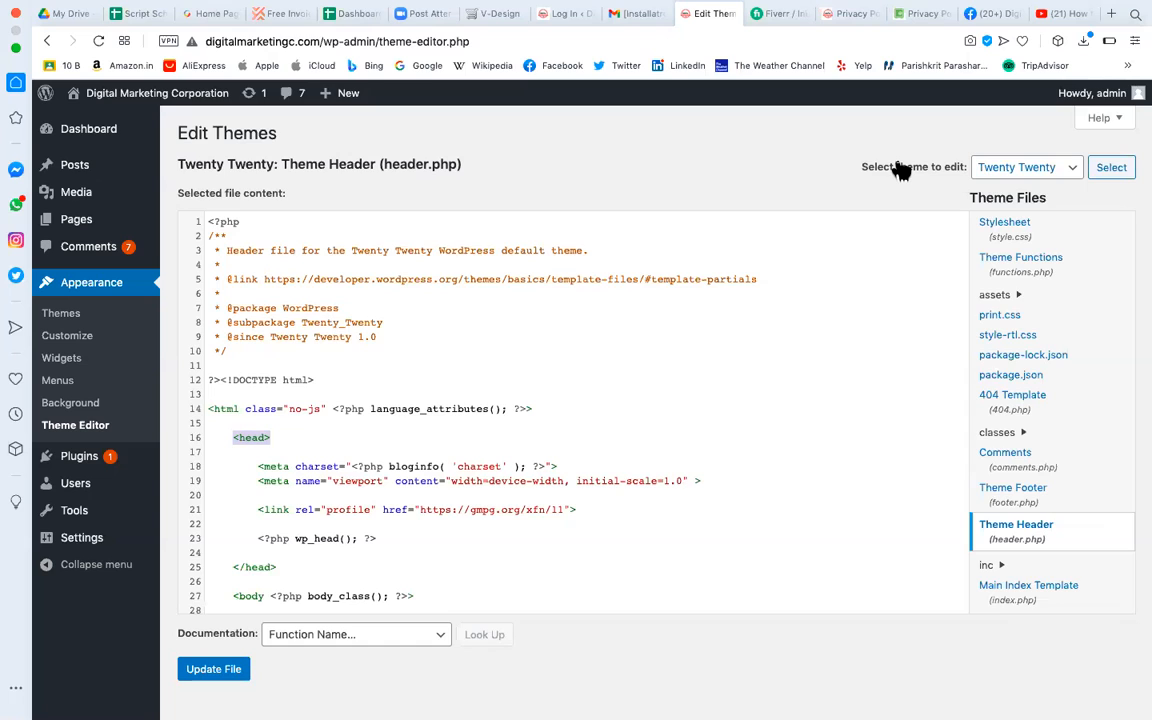
# Bring up the Privacy Policy page at the top, showing its Home, Buy Bags, Blog, About menu.
pyautogui.moveTo(110, 458)
pyautogui.click(858, 18)
pyautogui.scroll(15, 625, 604)
pyautogui.scroll(20, 627, 613)
pyautogui.scroll(15, 752, 380)
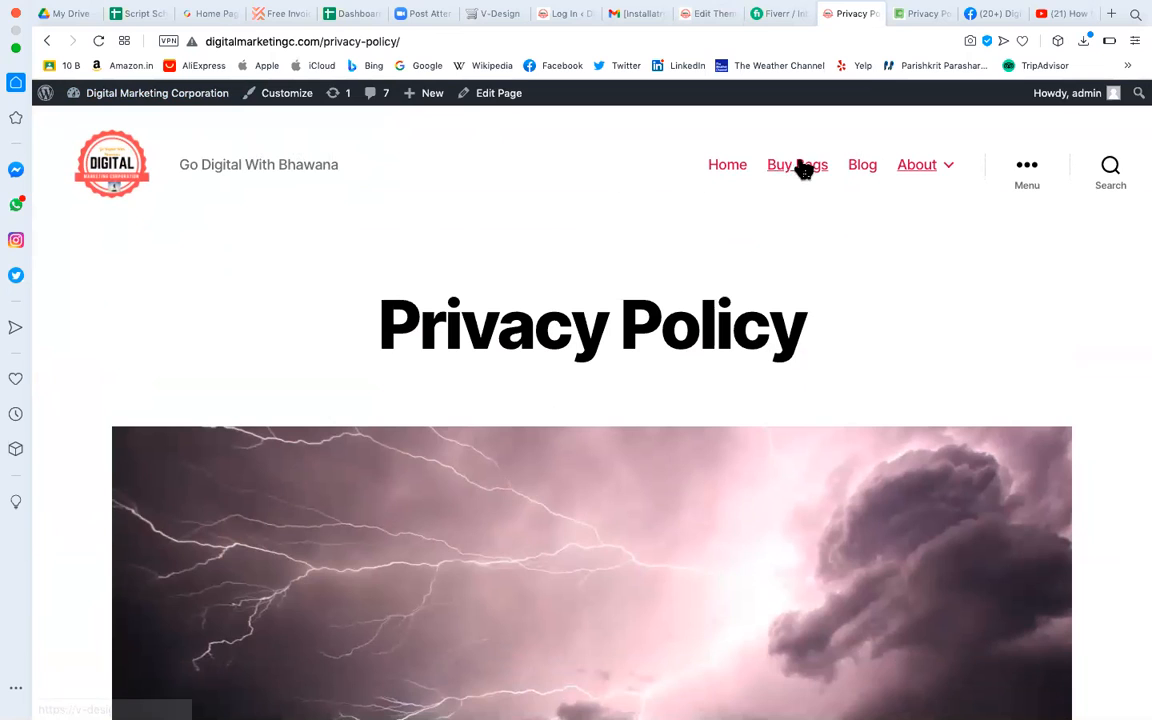
pyautogui.moveTo(933, 178)
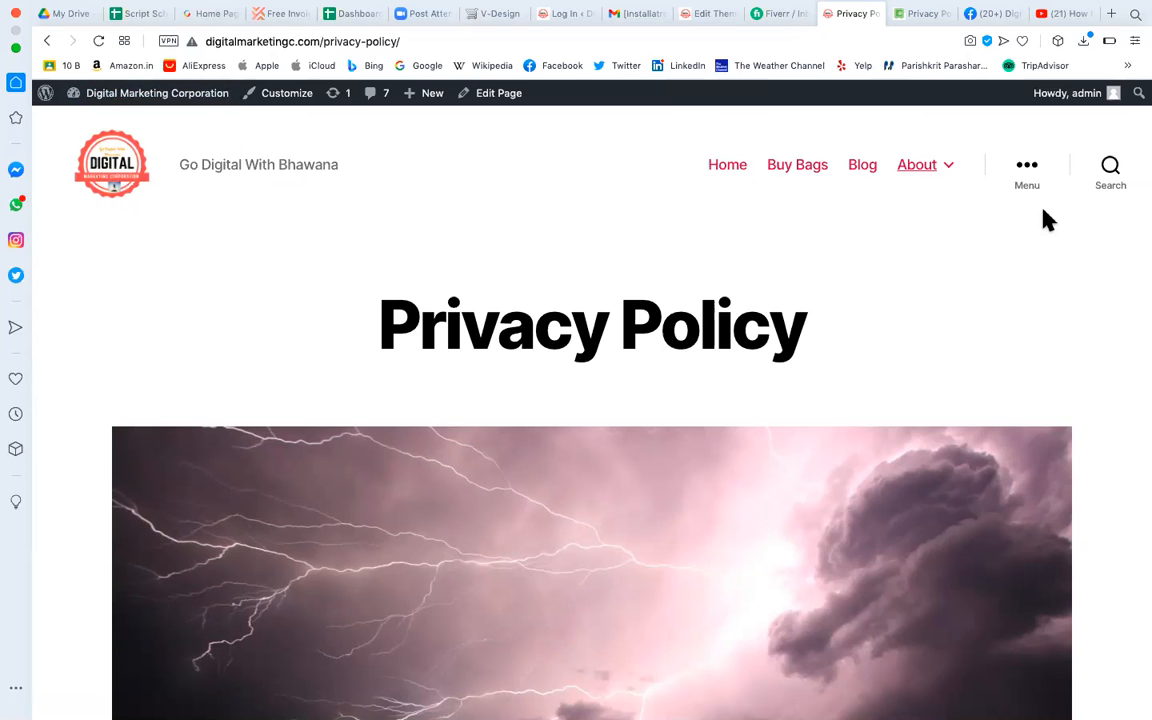
# Back in the Theme Editor, select the header.php file name in the title.
pyautogui.click(701, 18)
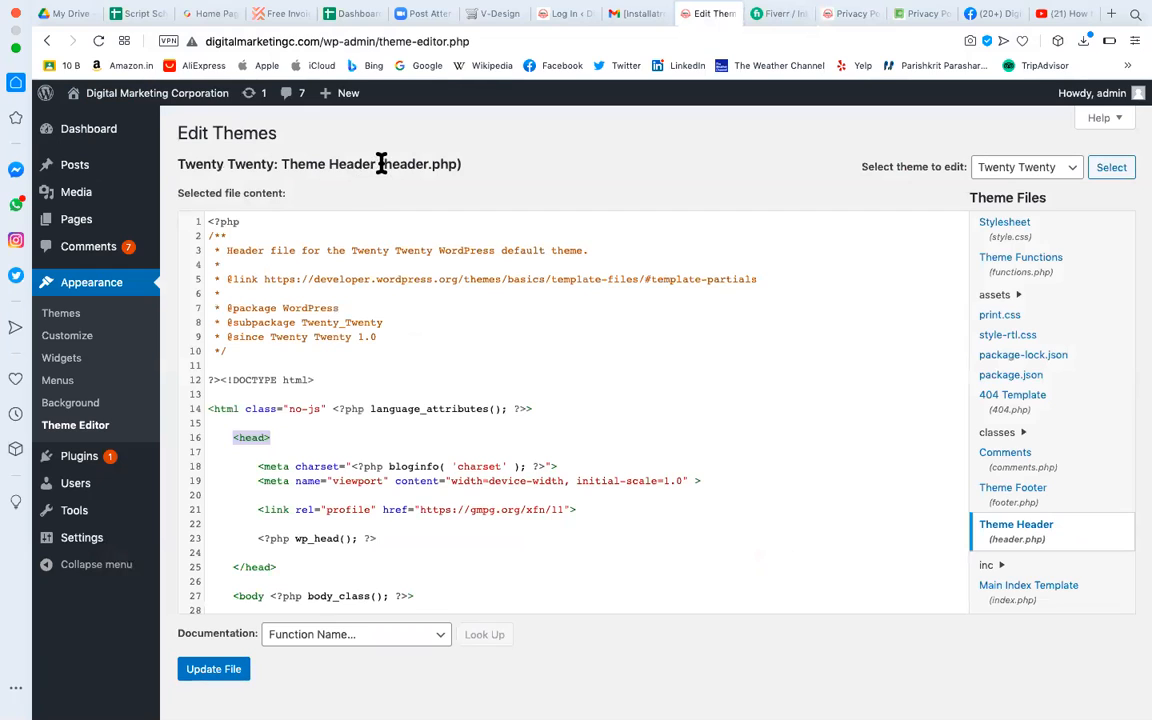
pyautogui.moveTo(381, 164); pyautogui.dragTo(512, 175)
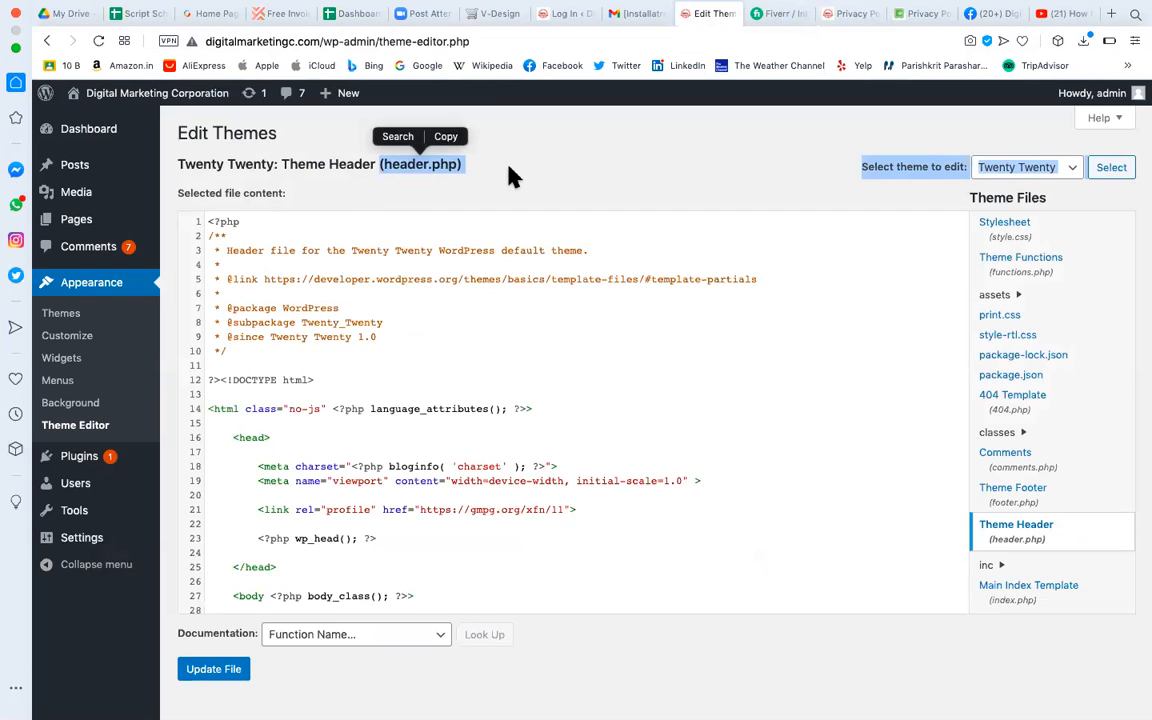
pyautogui.click(425, 169)
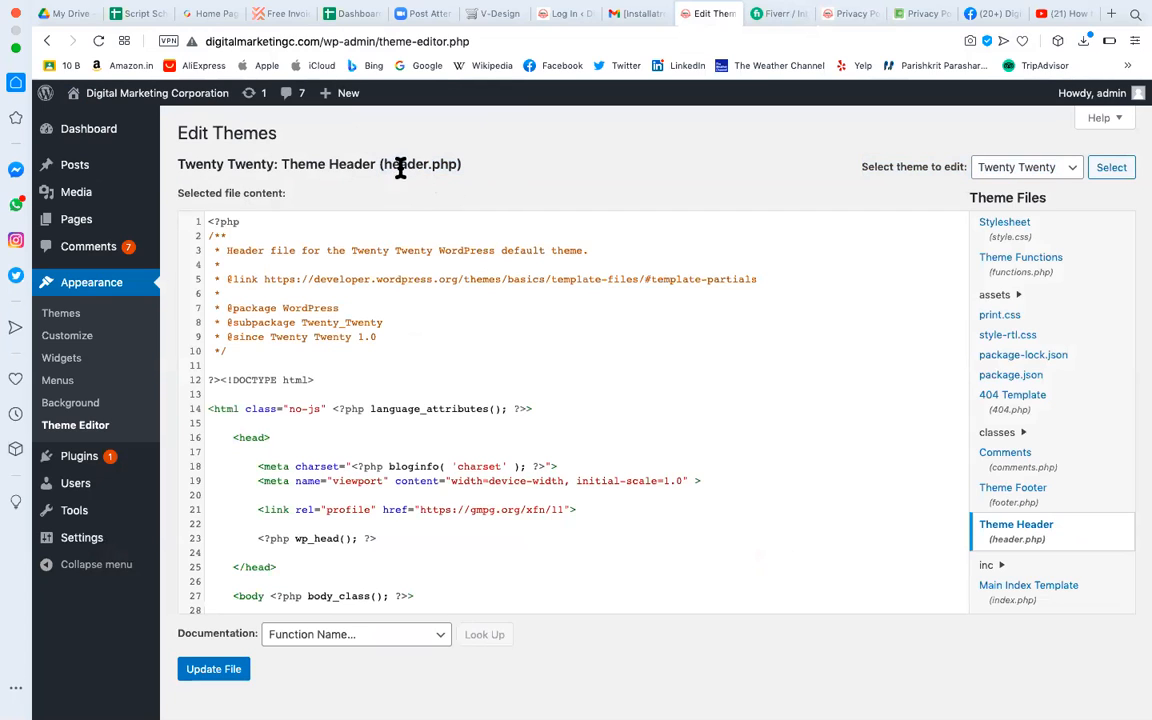
pyautogui.moveTo(385, 165); pyautogui.dragTo(512, 165)
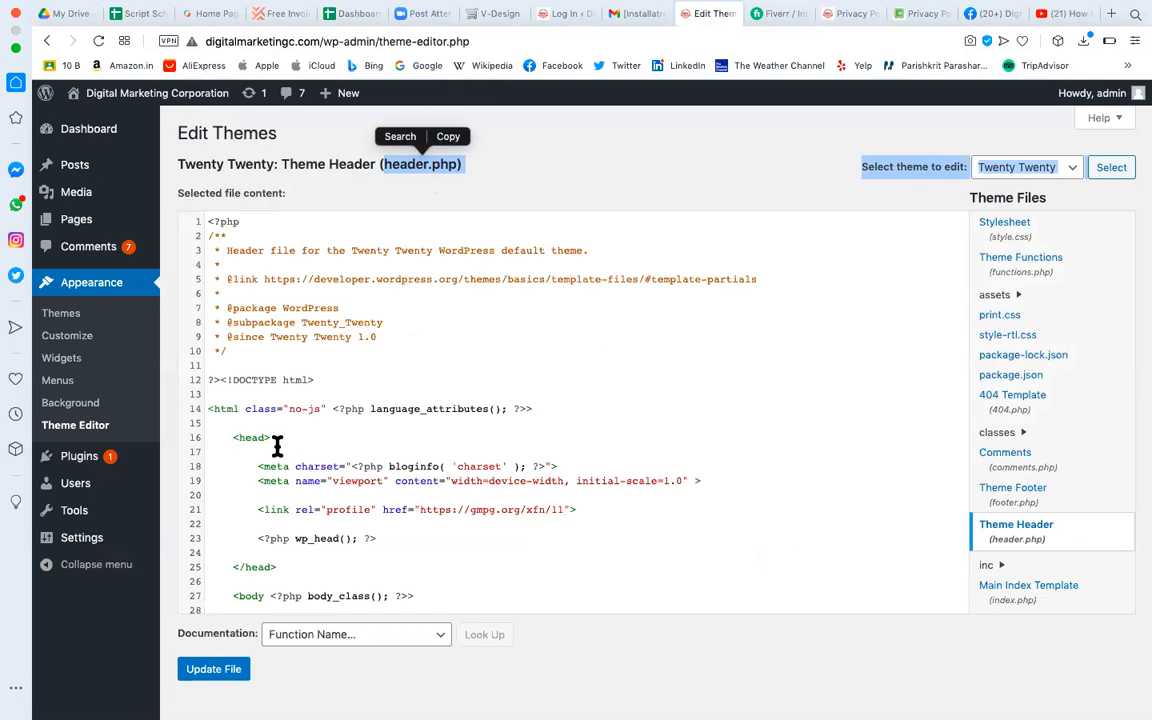
# Remove the empty line 17 below <head> in header.php and navigate to Appearance.
pyautogui.moveTo(272, 440); pyautogui.dragTo(209, 438)
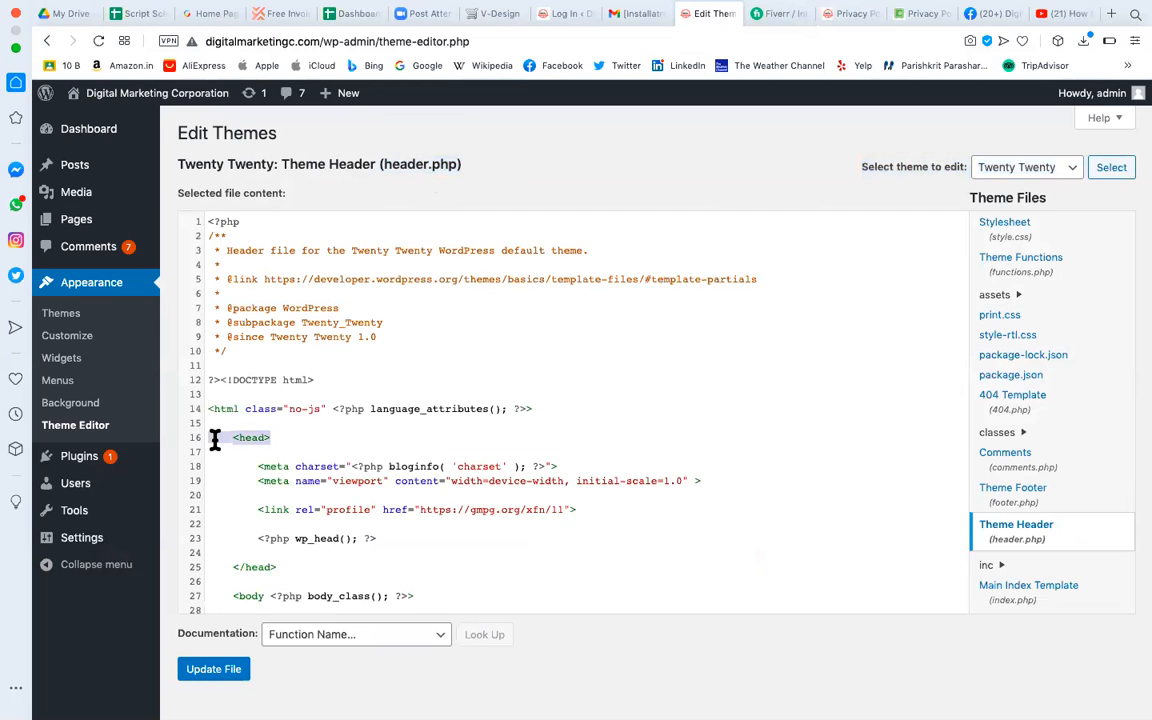
pyautogui.click(264, 447)
pyautogui.write('lkgmdflklfdm')
pyautogui.press('BackSpace')
pyautogui.press('BackSpace')
pyautogui.press('BackSpace')
pyautogui.press('BackSpace')
pyautogui.press('BackSpace')
pyautogui.press('BackSpace')
pyautogui.press('BackSpace')
pyautogui.press('BackSpace')
pyautogui.press('BackSpace')
pyautogui.press('BackSpace')
pyautogui.press('BackSpace')
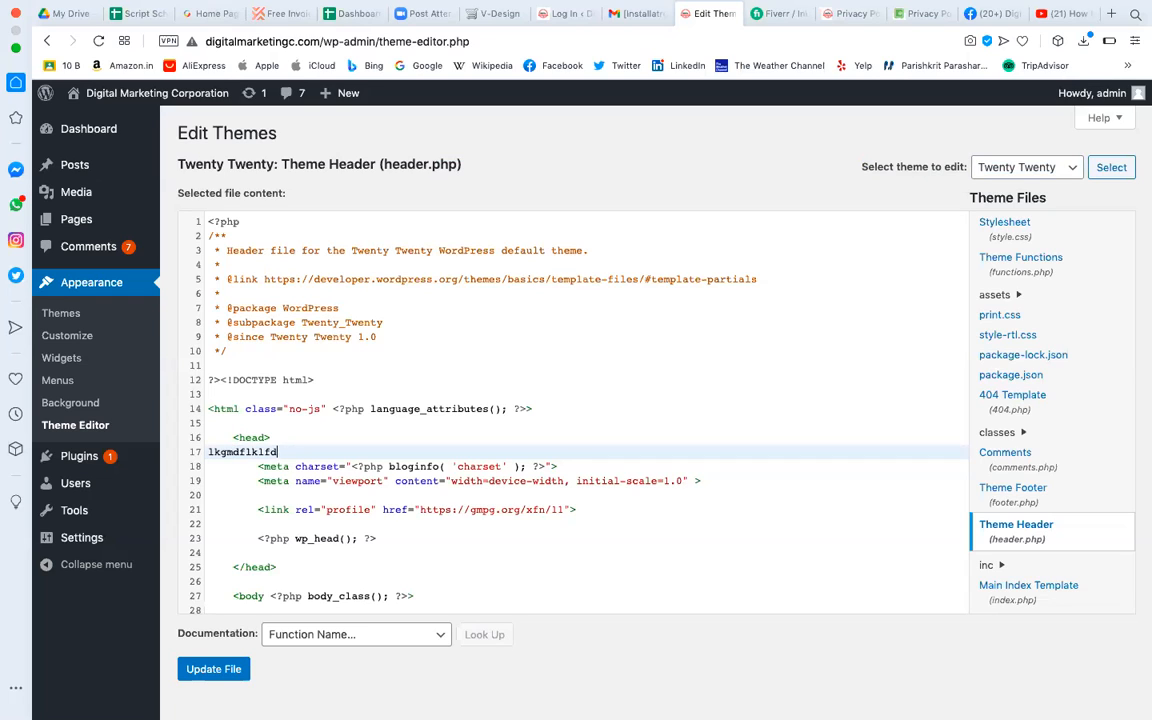
pyautogui.press('BackSpace')
pyautogui.press('BackSpace')
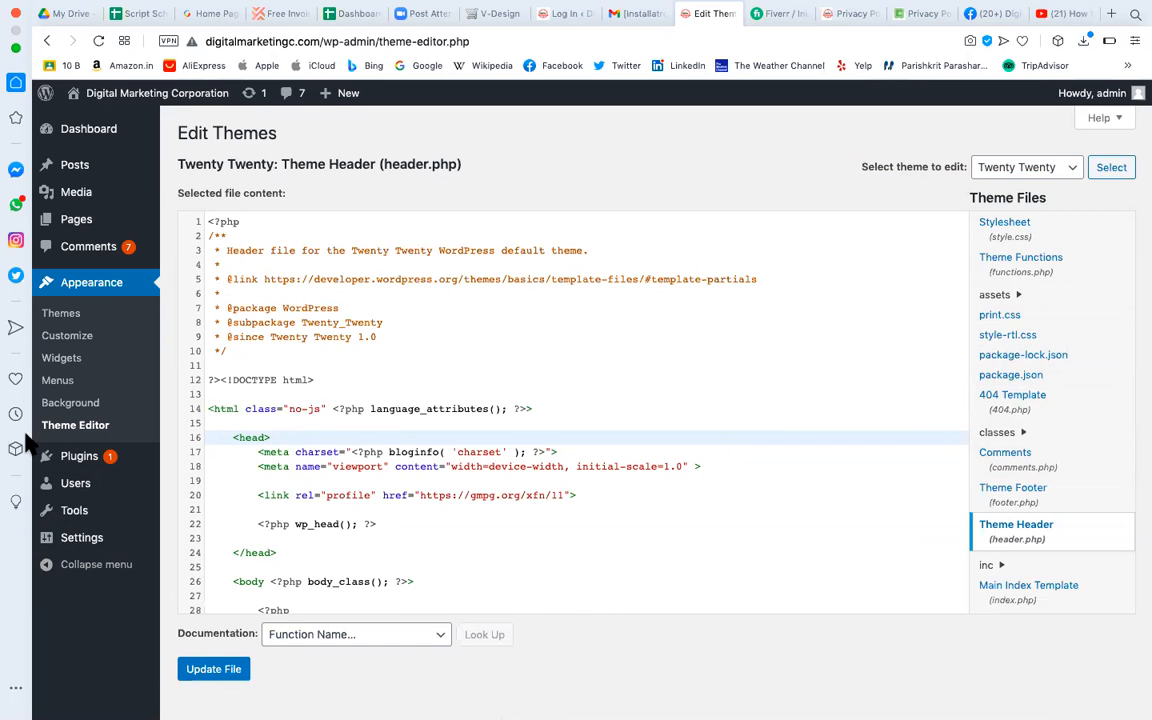
pyautogui.click(58, 283)
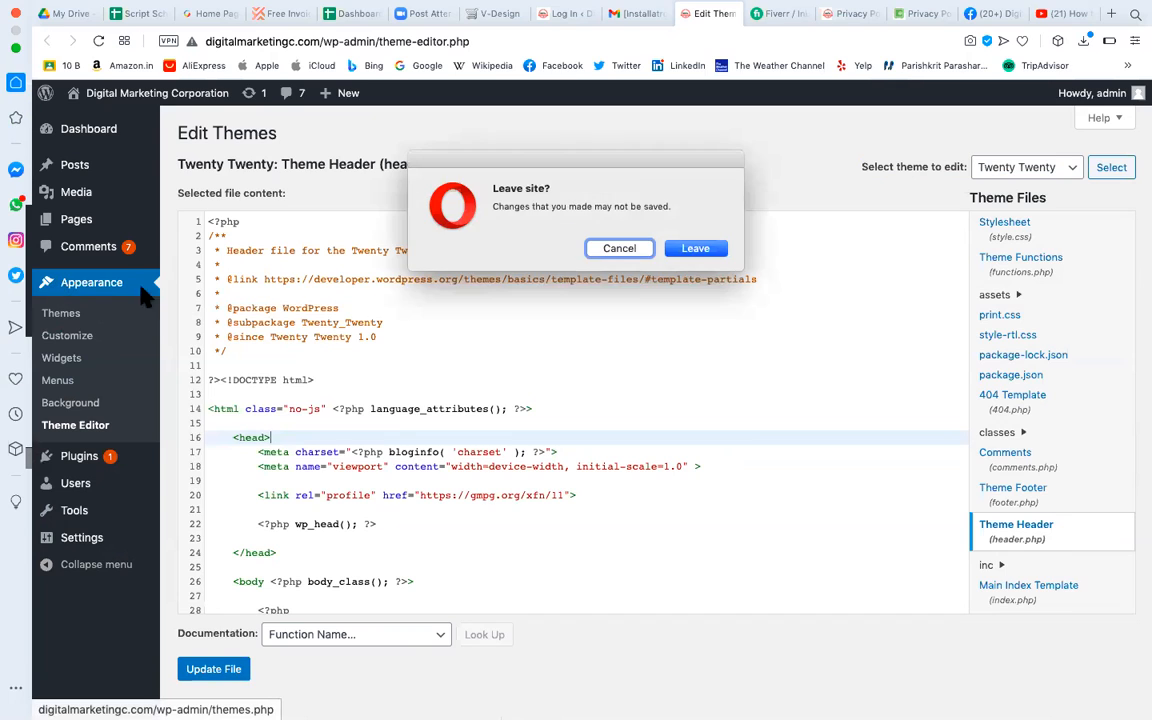
# Leave the editor without saving, review the Privacy Policy footer widgets, then return to Themes.
pyautogui.click(705, 256)
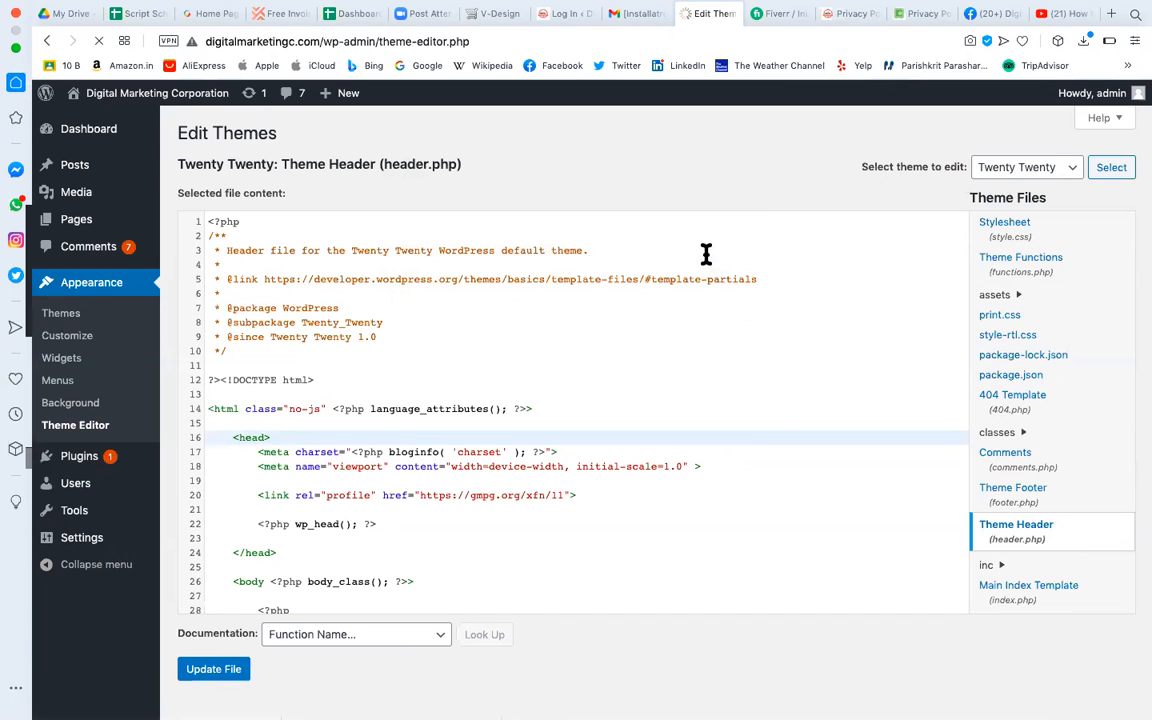
pyautogui.moveTo(97, 457)
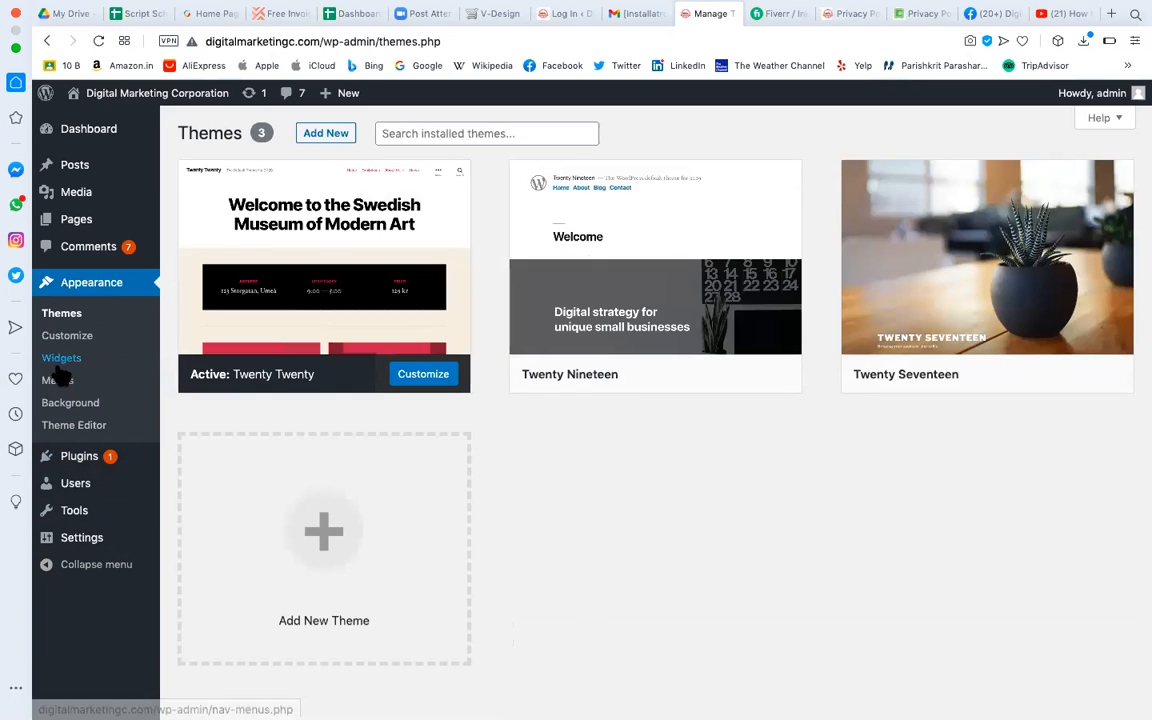
pyautogui.click(852, 14)
pyautogui.scroll(-20, 563, 425)
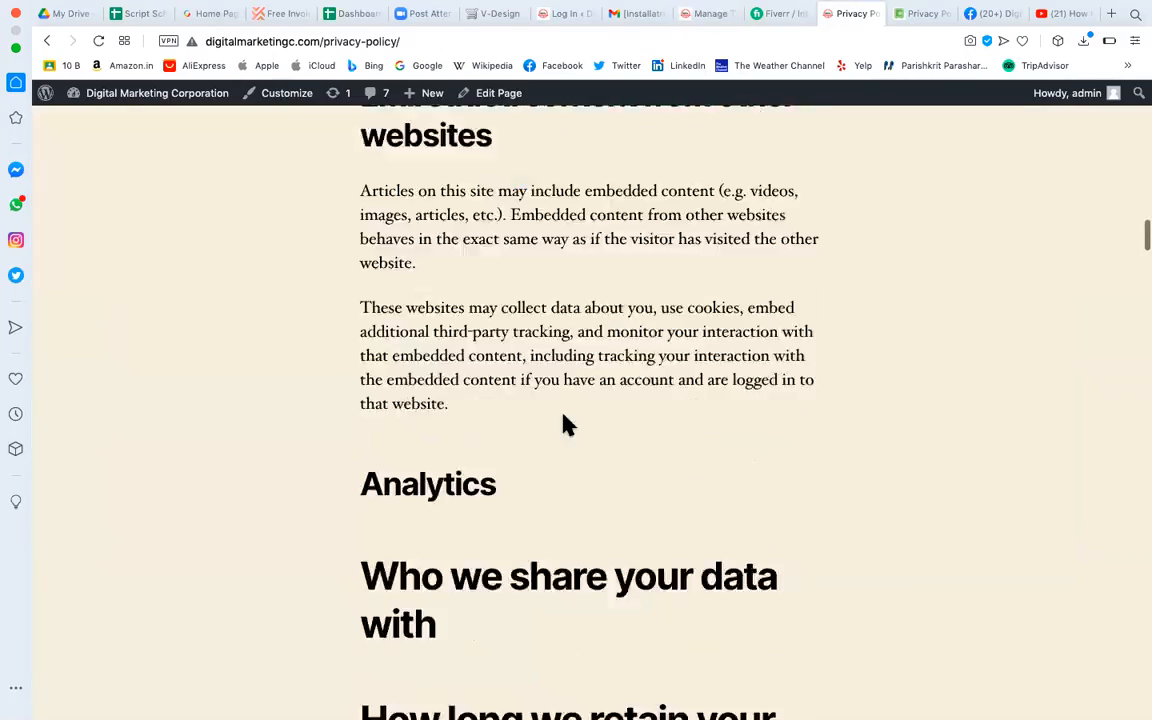
pyautogui.scroll(-20, 563, 425)
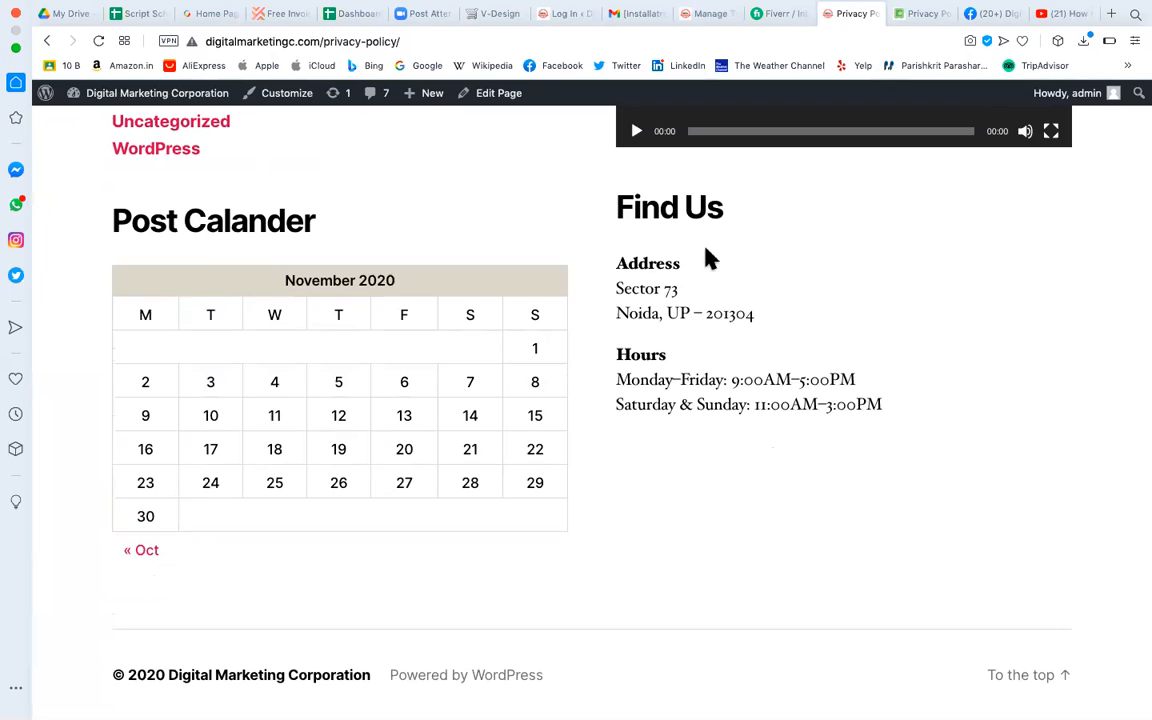
pyautogui.scroll(10, 707, 257)
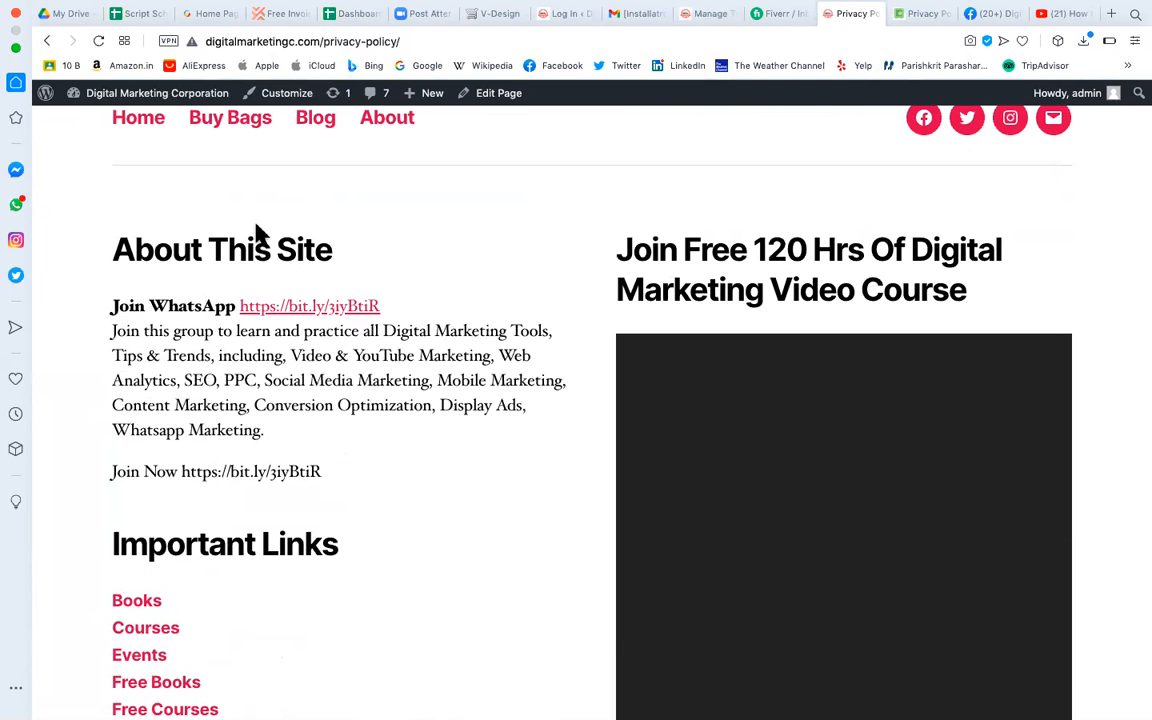
pyautogui.scroll(-5, 149, 406)
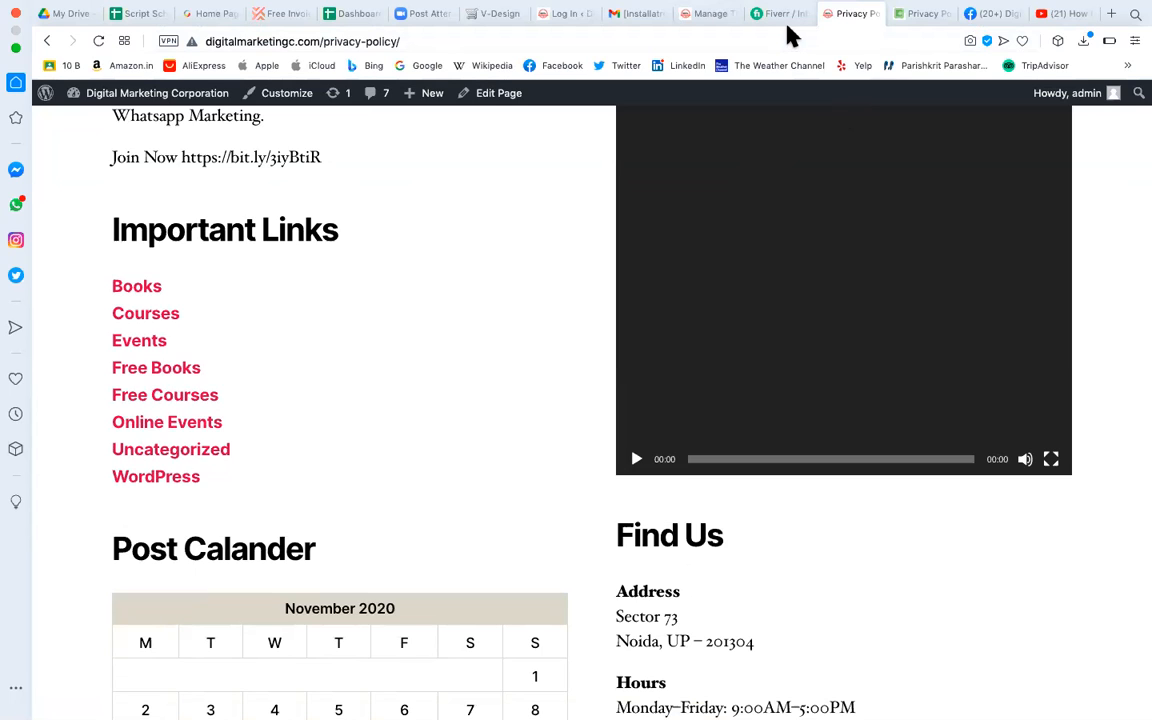
pyautogui.click(722, 20)
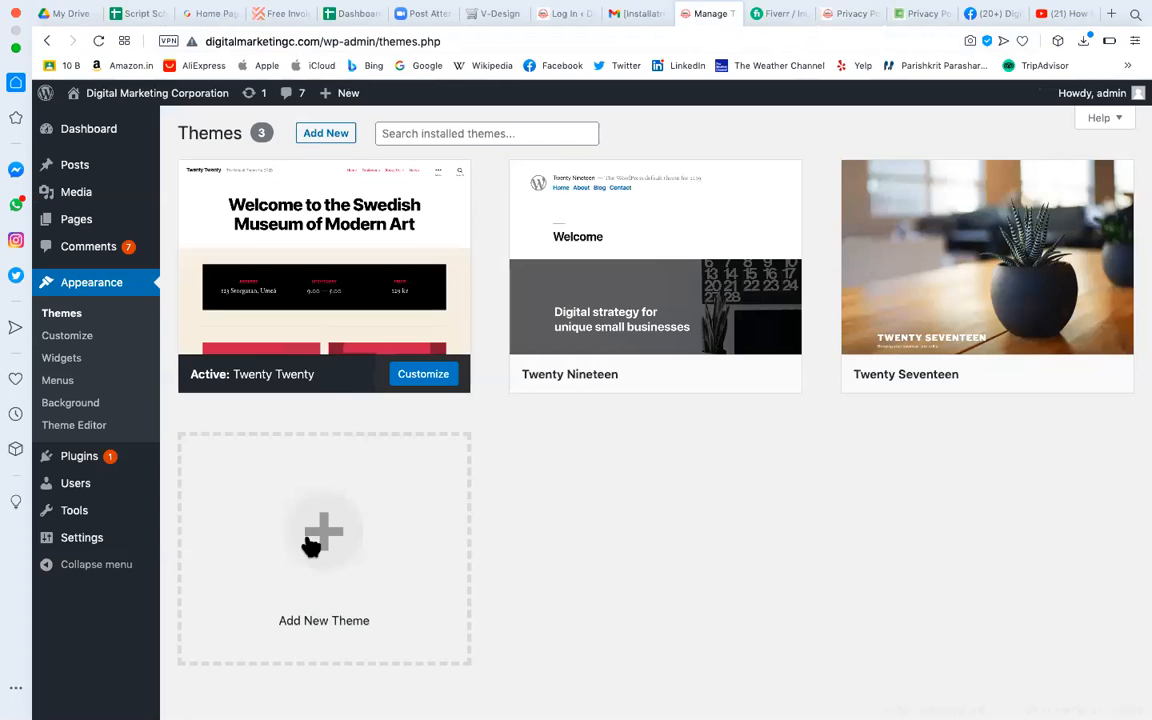
# Open Plugins from the admin sidebar to view the three installed plugins.
pyautogui.click(88, 461)
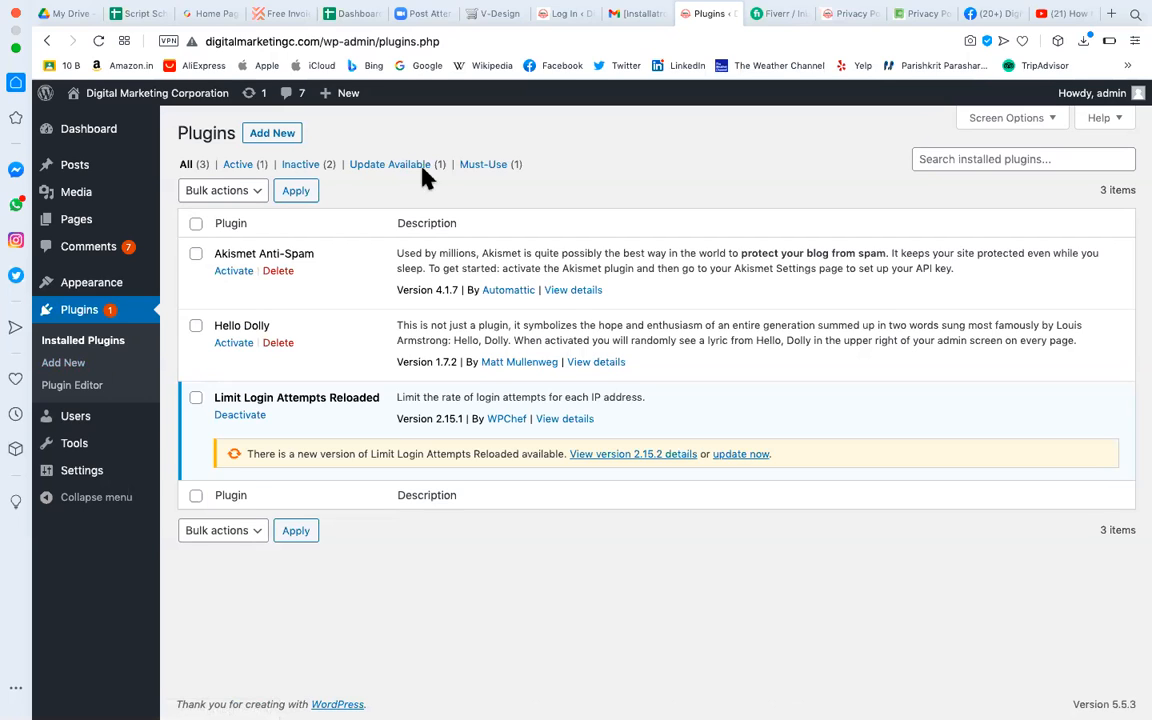
# Go to Add Plugins and browse the featured plugins list.
pyautogui.click(291, 134)
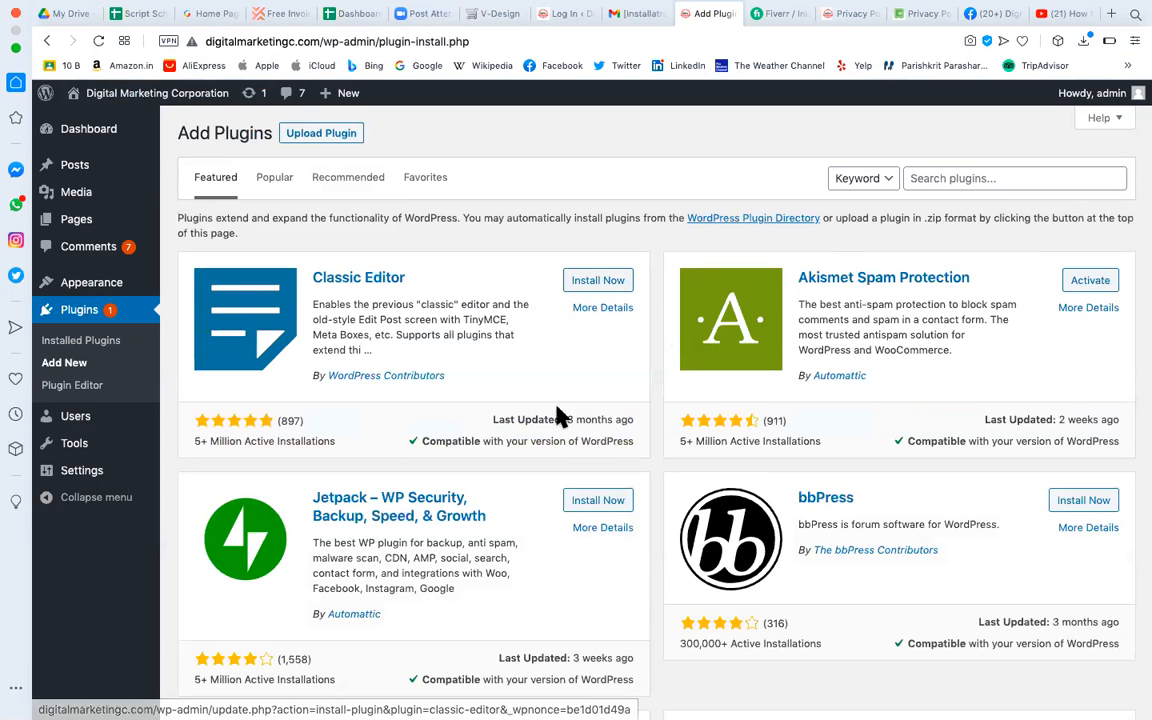
pyautogui.scroll(-5, 573, 437)
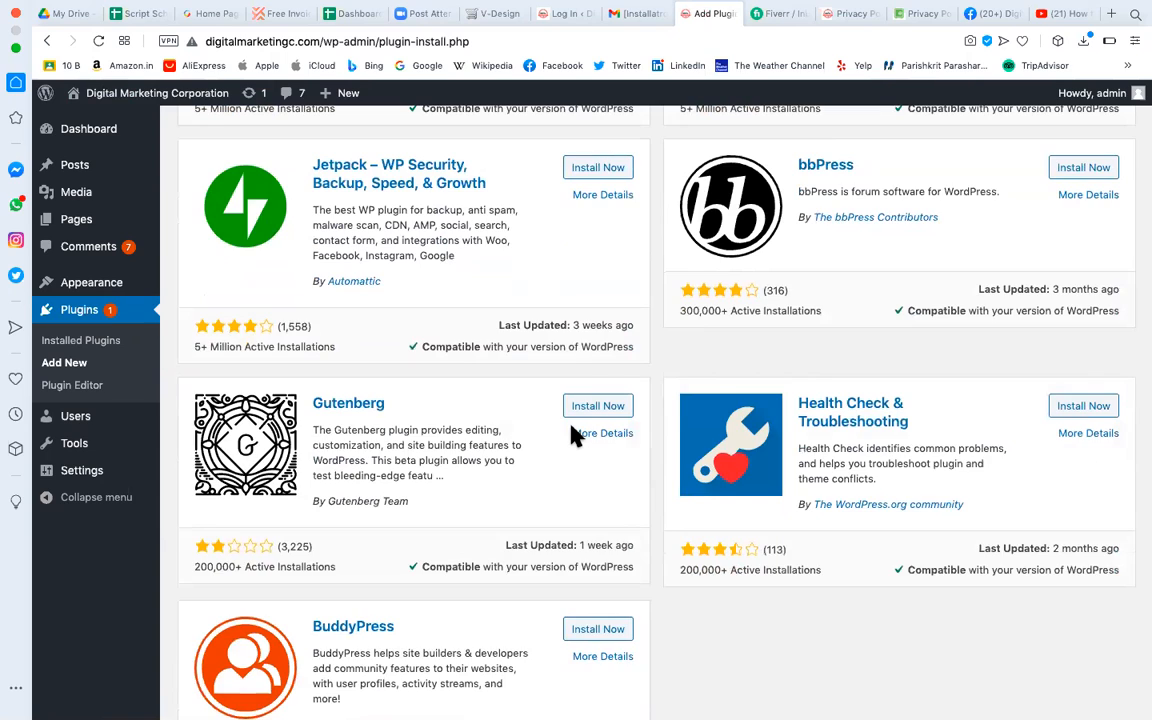
pyautogui.scroll(-8, 573, 437)
pyautogui.scroll(13, 575, 435)
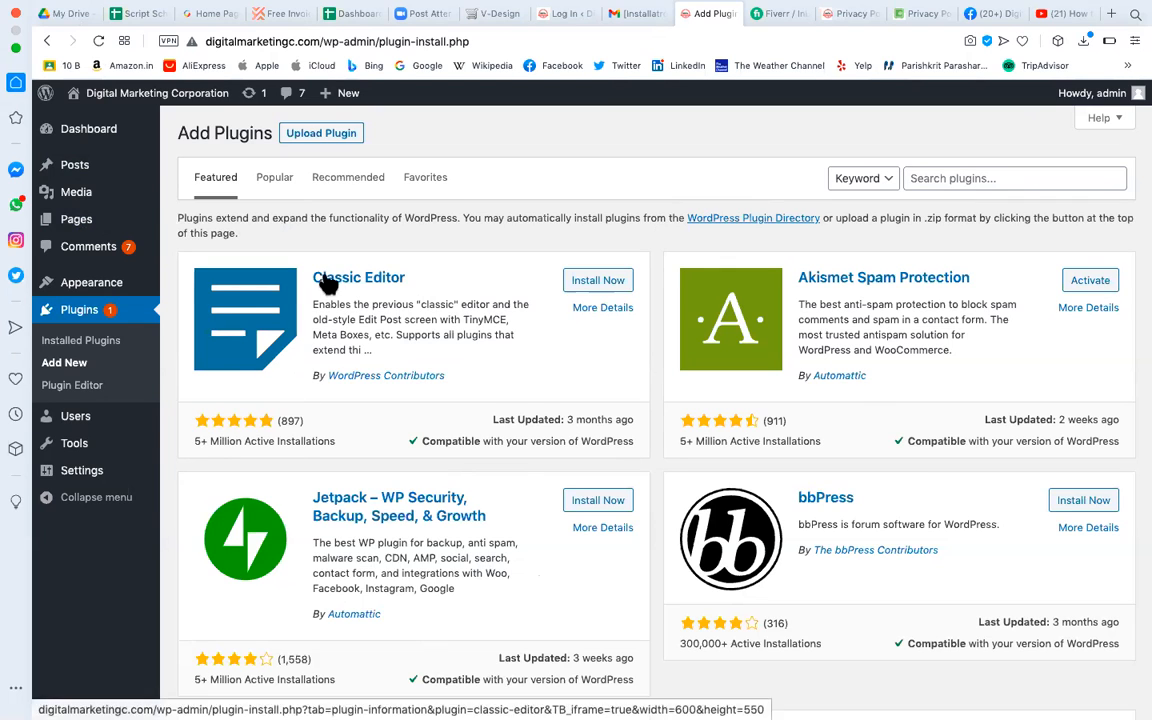
# Inspect Classic Editor's installs, ratings and update date, then open its More Details modal.
pyautogui.moveTo(681, 419); pyautogui.dragTo(624, 441)
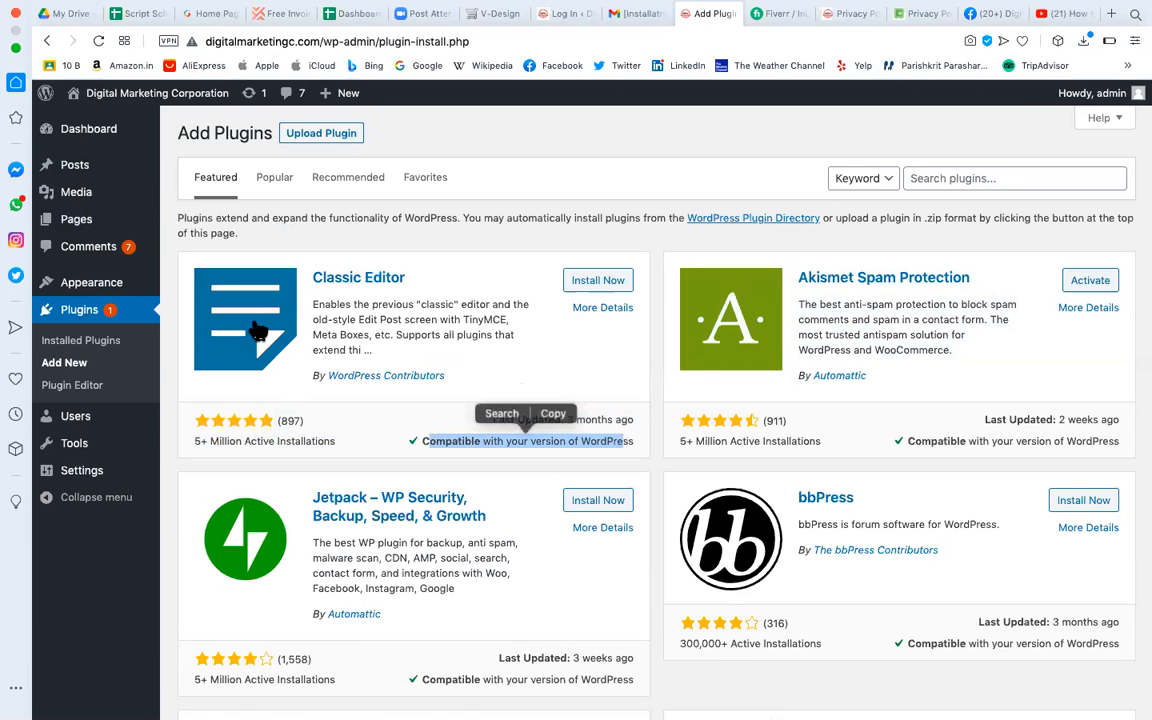
pyautogui.click(240, 427)
pyautogui.moveTo(275, 420); pyautogui.dragTo(195, 442)
pyautogui.click(328, 435)
pyautogui.moveTo(328, 435); pyautogui.dragTo(211, 427)
pyautogui.click(188, 427)
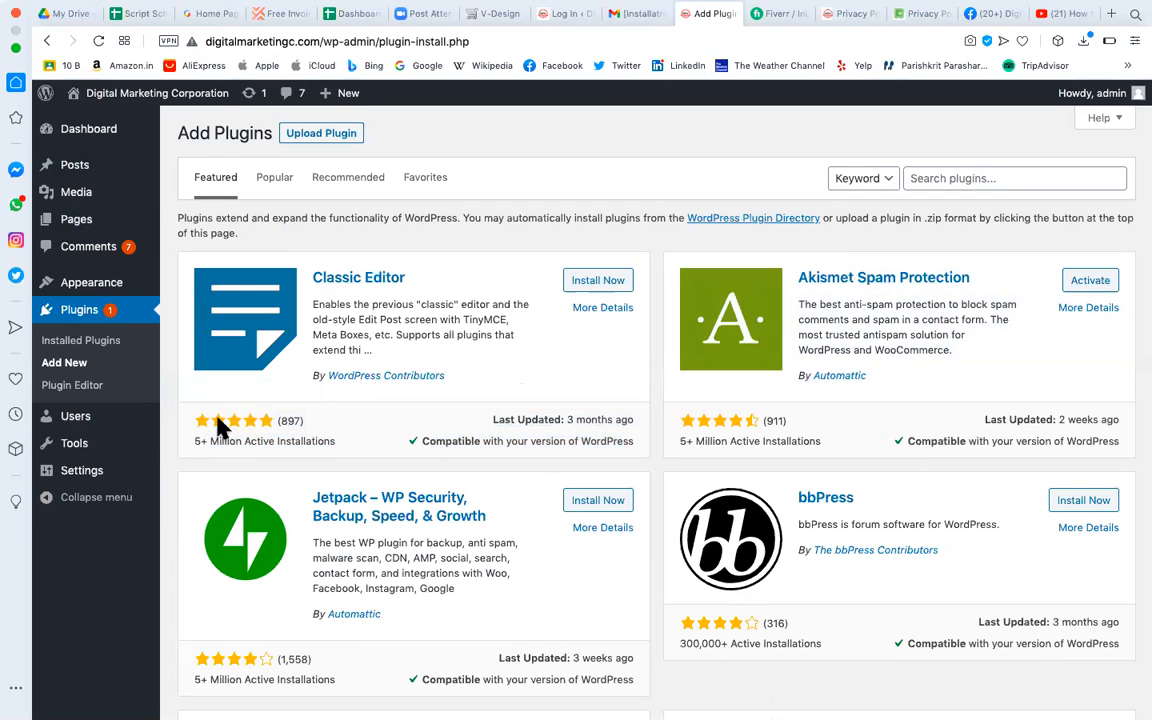
pyautogui.moveTo(275, 421); pyautogui.dragTo(273, 420)
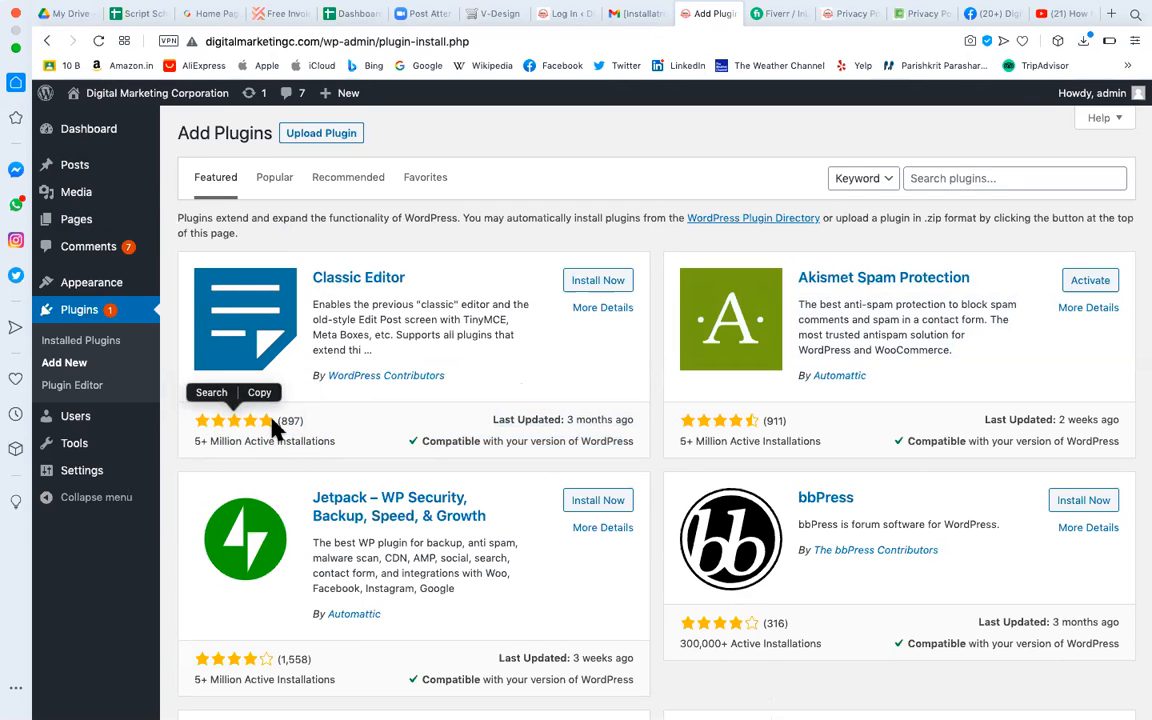
pyautogui.click(306, 415)
pyautogui.moveTo(283, 417); pyautogui.dragTo(280, 414)
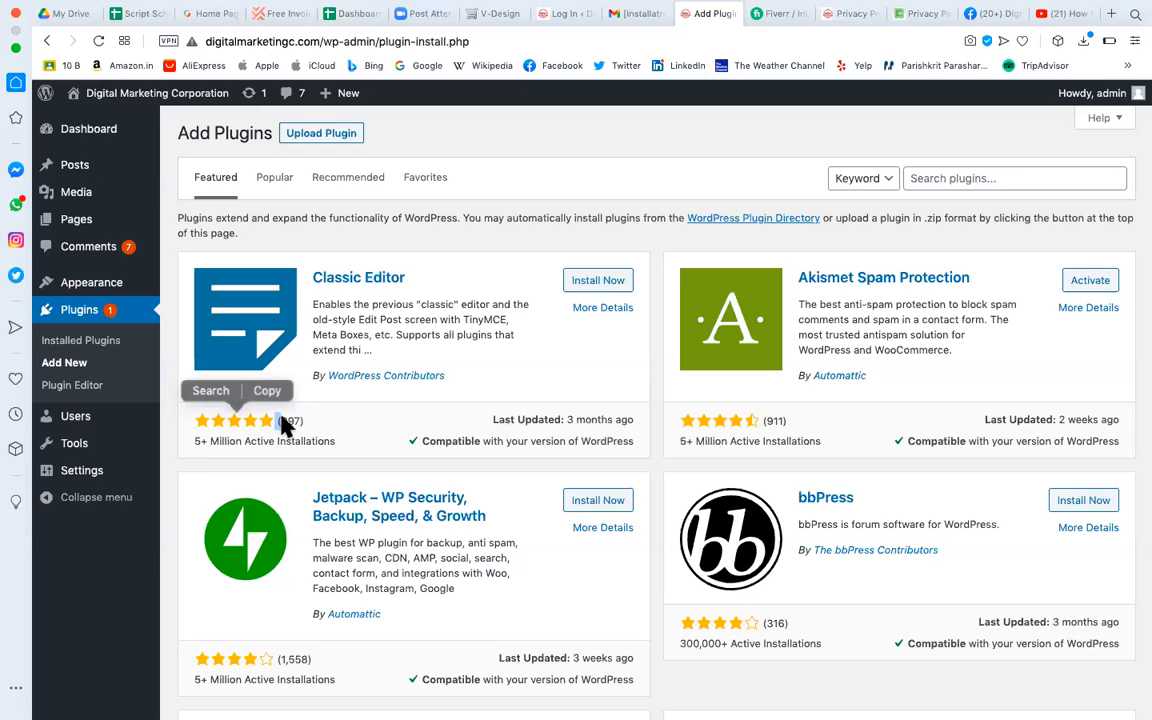
pyautogui.click(626, 306)
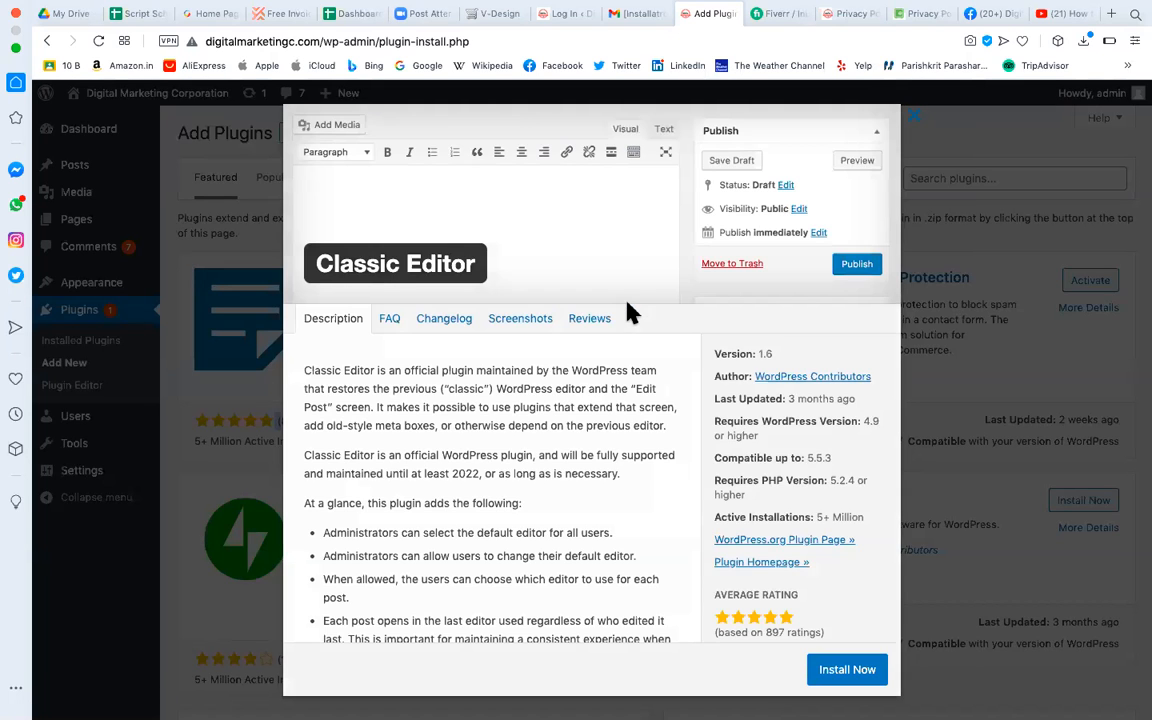
# Read the Classic Editor plugin details, close the modal, and bring up the WhatsApp chat panel.
pyautogui.scroll(-5, 508, 495)
pyautogui.moveTo(507, 560); pyautogui.dragTo(398, 186)
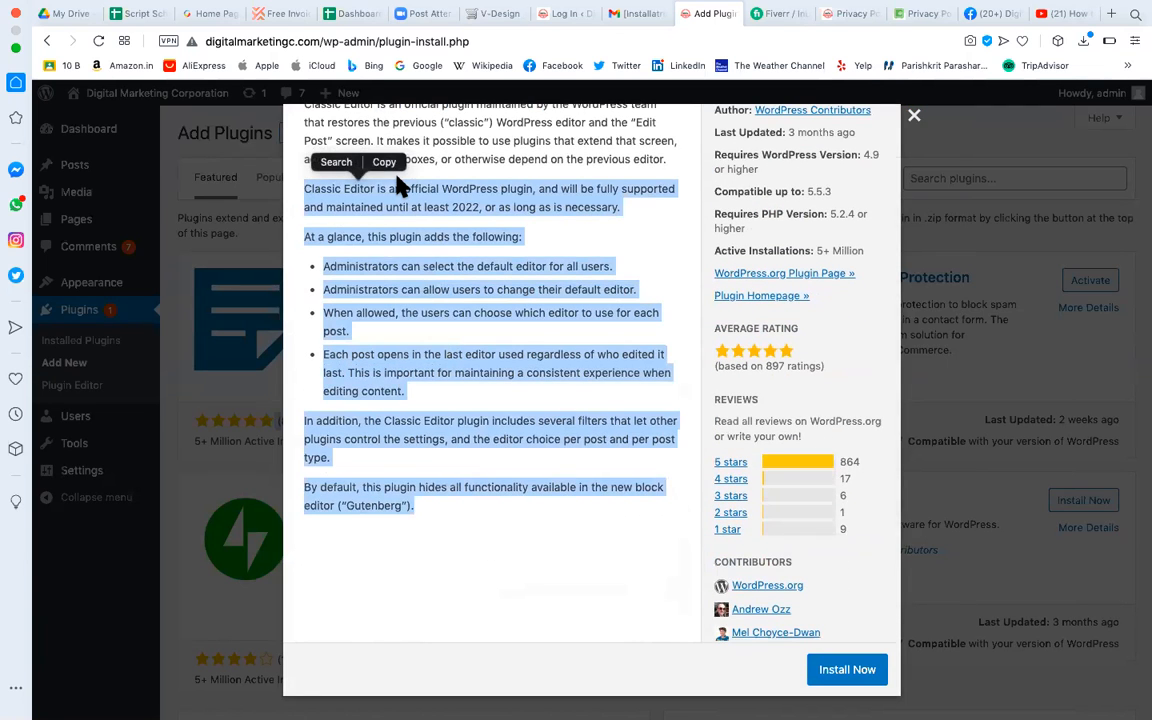
pyautogui.click(914, 122)
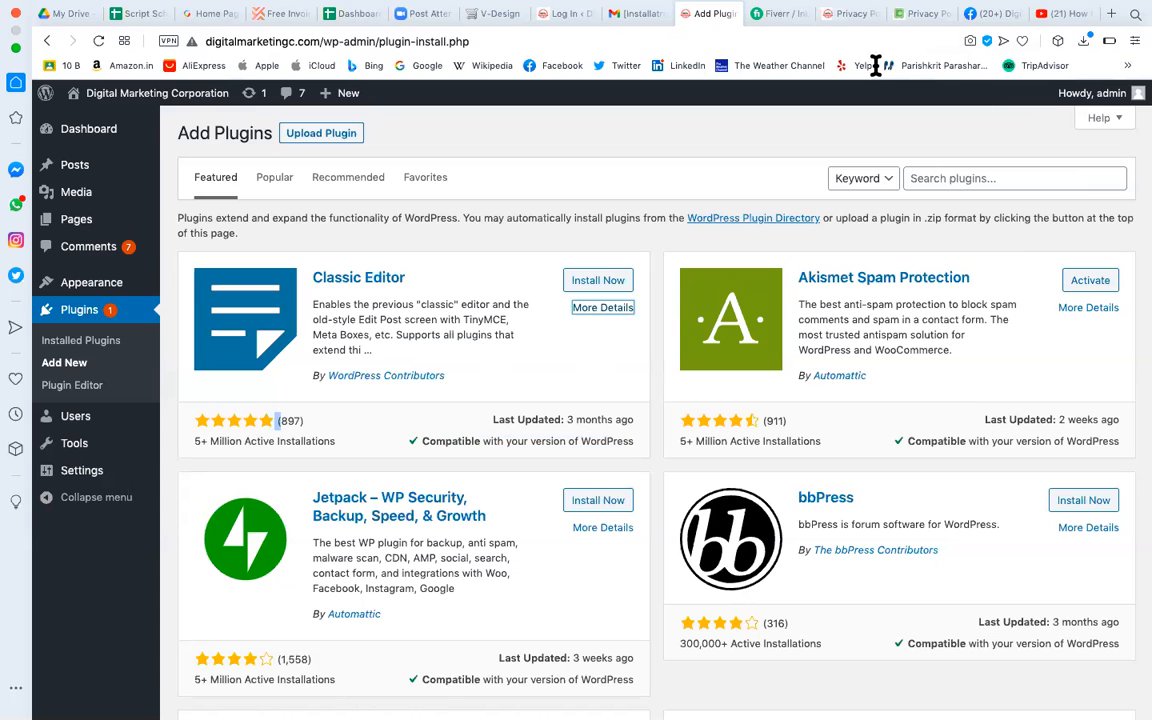
pyautogui.click(16, 204)
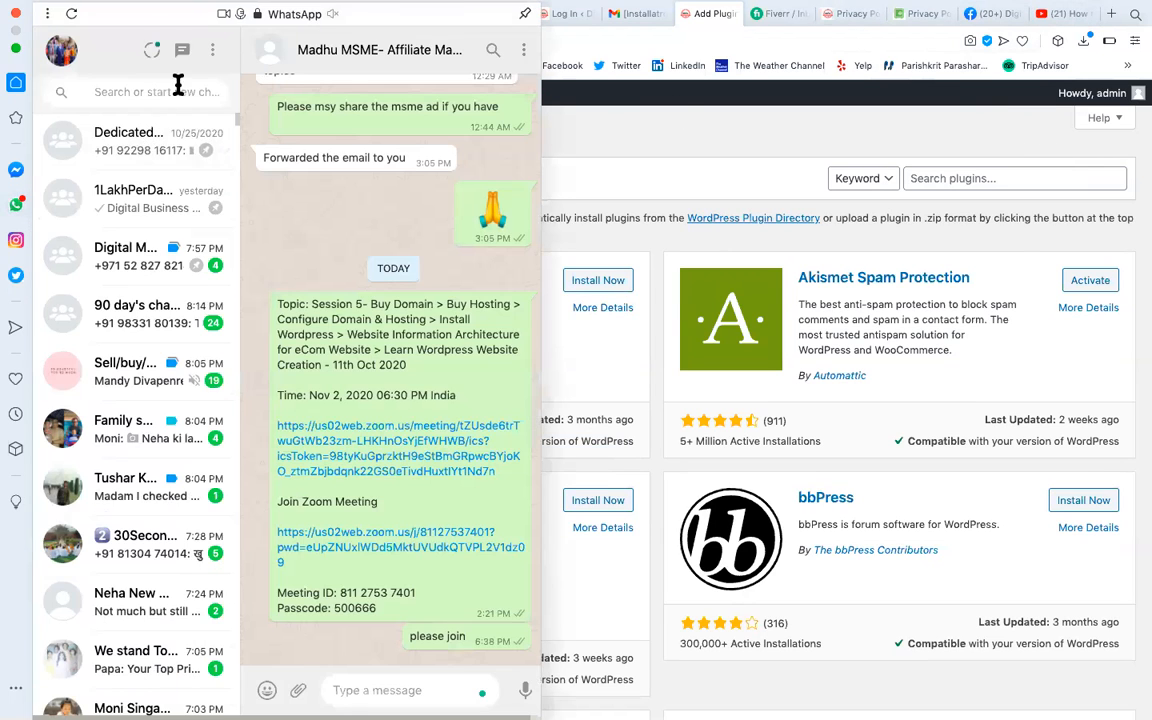
# Send the note 'payment gate way' in the WhatsApp group chat.
pyautogui.scroll(-4, 130, 427)
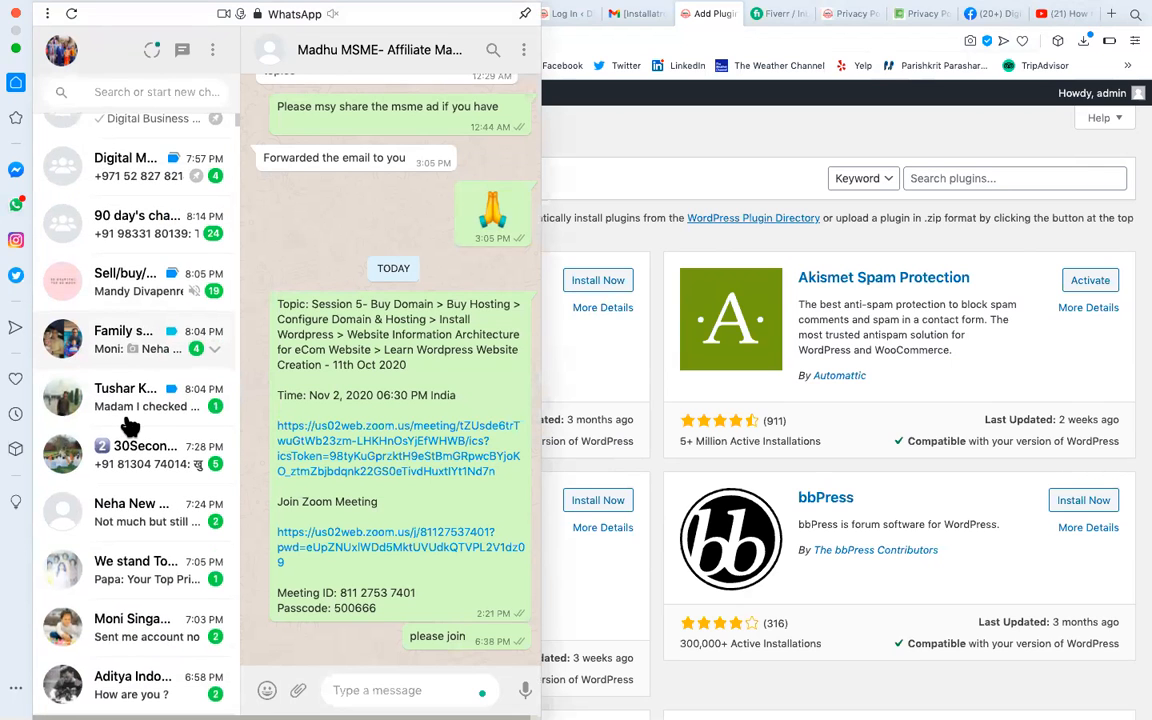
pyautogui.scroll(-3, 130, 427)
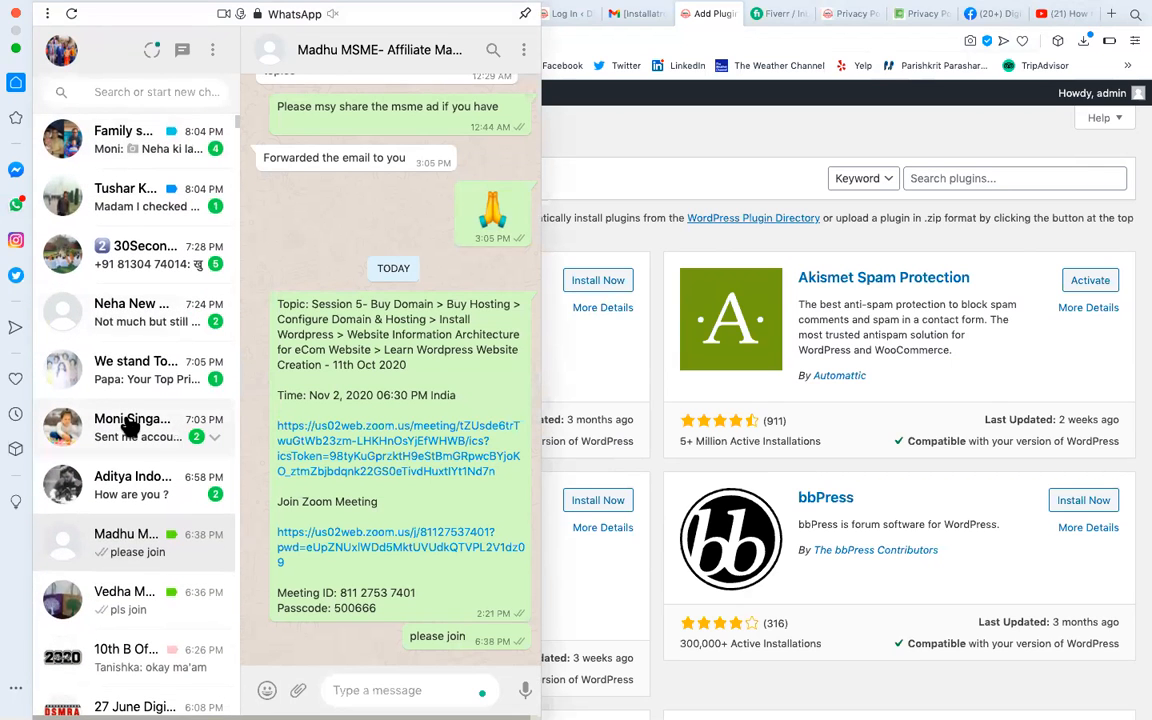
pyautogui.scroll(-2, 130, 427)
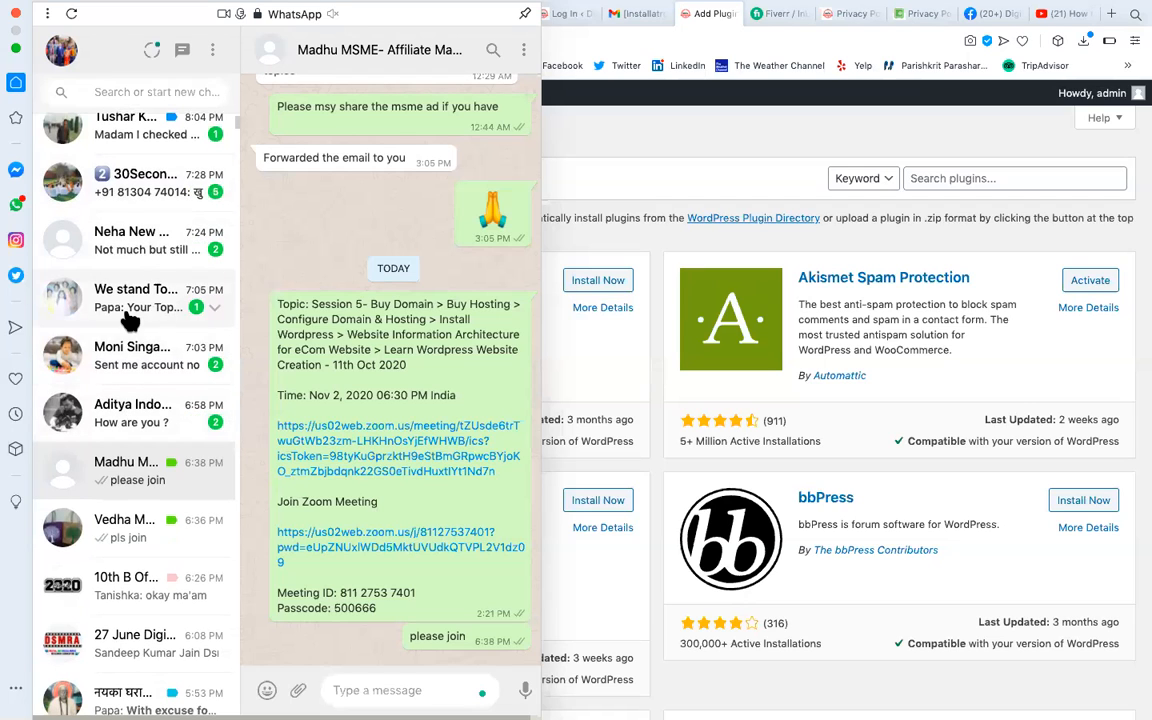
pyautogui.scroll(-2, 145, 367)
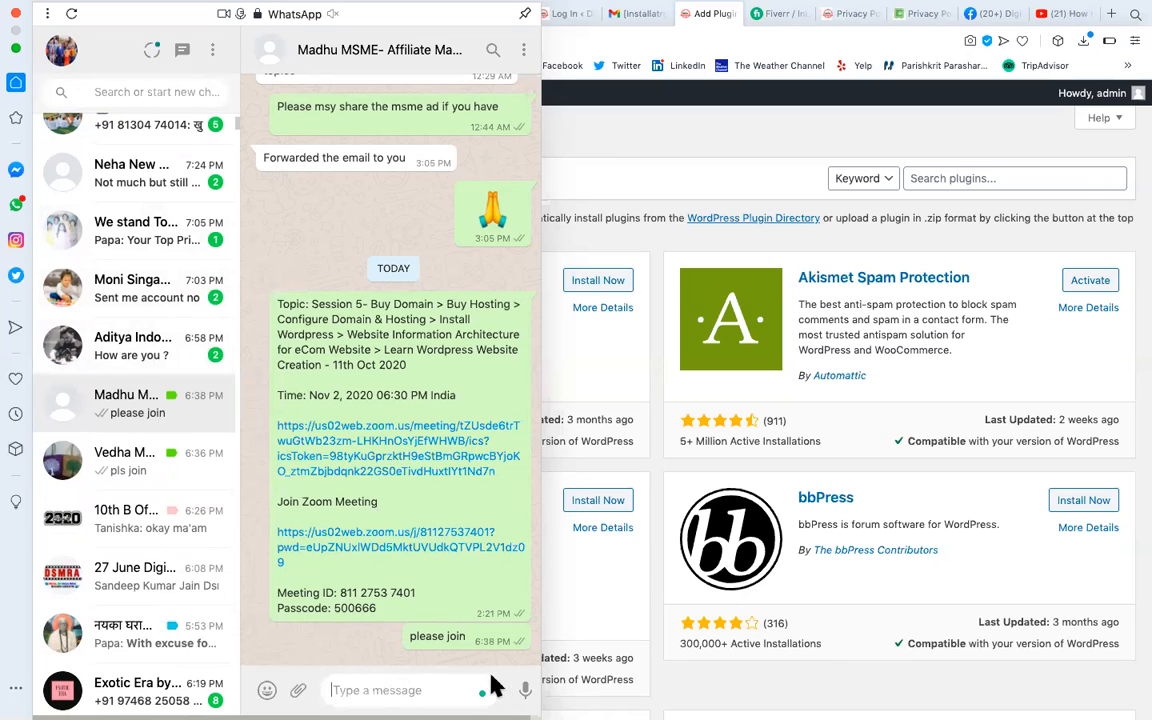
pyautogui.click(368, 692)
pyautogui.write('payment gate way')
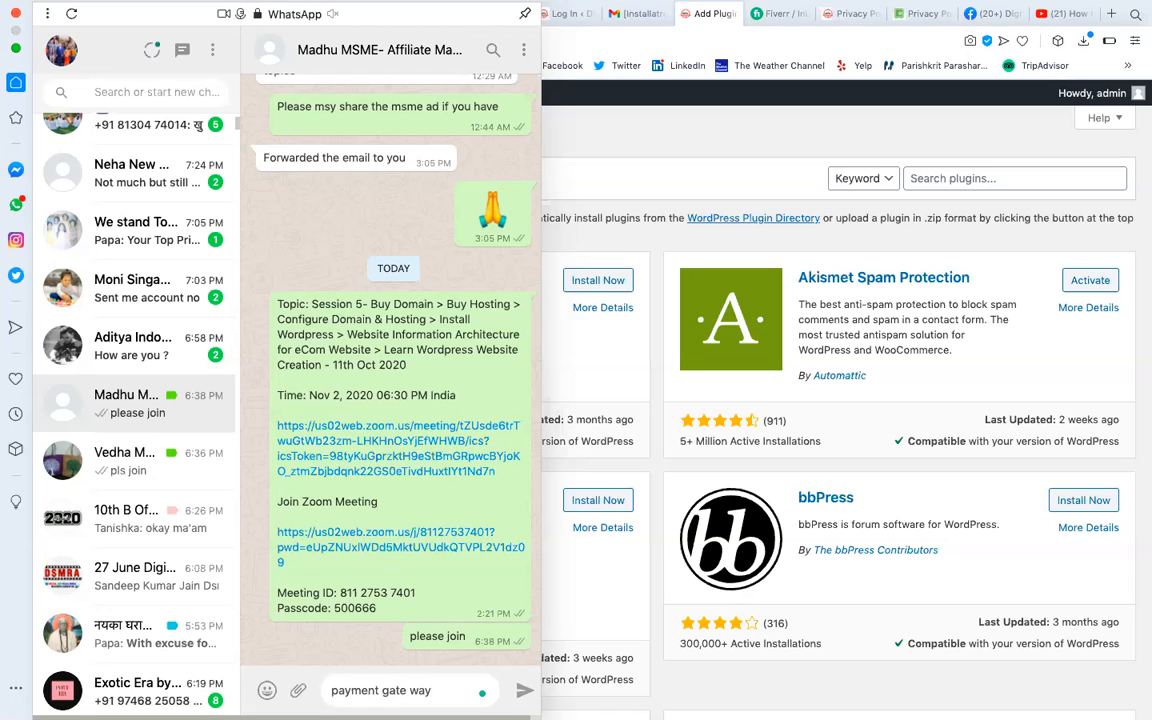
pyautogui.press('Return')
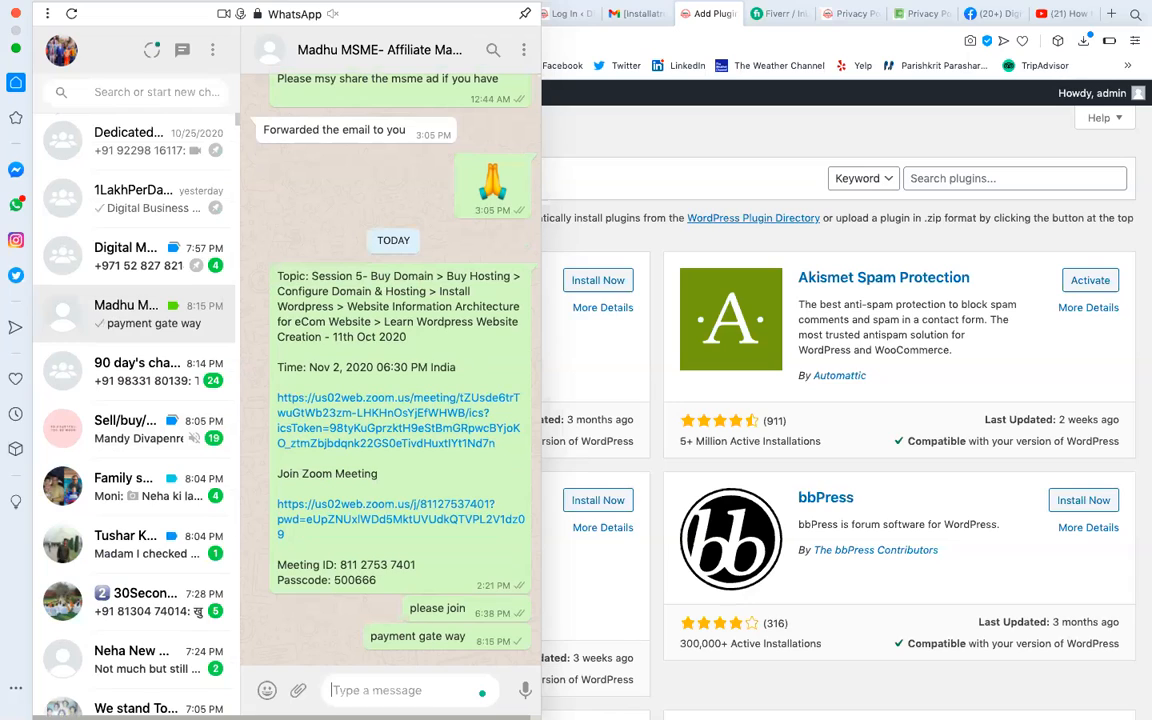
# Send a second note reading 'Woo Commerce'.
pyautogui.write('woo commerer')
pyautogui.press('BackSpace')
pyautogui.press('BackSpace')
pyautogui.press('BackSpace')
pyautogui.press('BackSpace')
pyautogui.press('BackSpace')
pyautogui.press('BackSpace')
pyautogui.press('BackSpace')
pyautogui.press('BackSpace')
pyautogui.press('BackSpace')
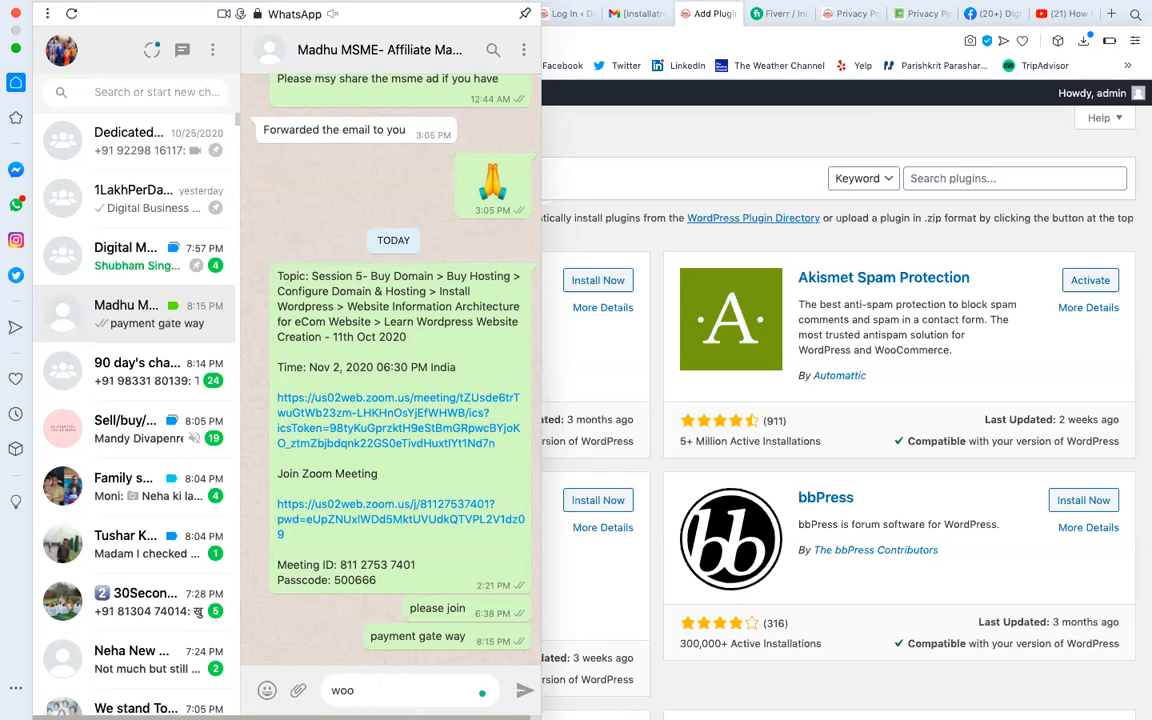
pyautogui.write('C')
pyautogui.press('BackSpace')
pyautogui.write('W')
pyautogui.write('i')
pyautogui.write('ommerce')
pyautogui.press('Return')
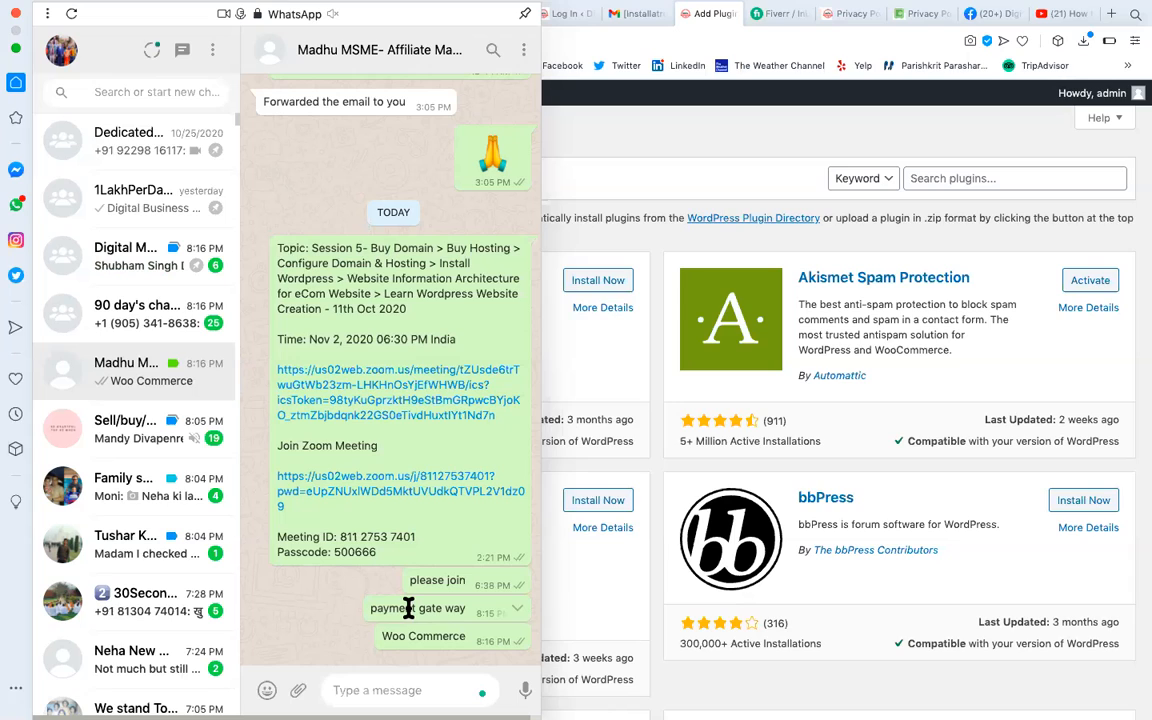
pyautogui.moveTo(438, 608); pyautogui.dragTo(378, 607)
pyautogui.moveTo(452, 622); pyautogui.dragTo(478, 622)
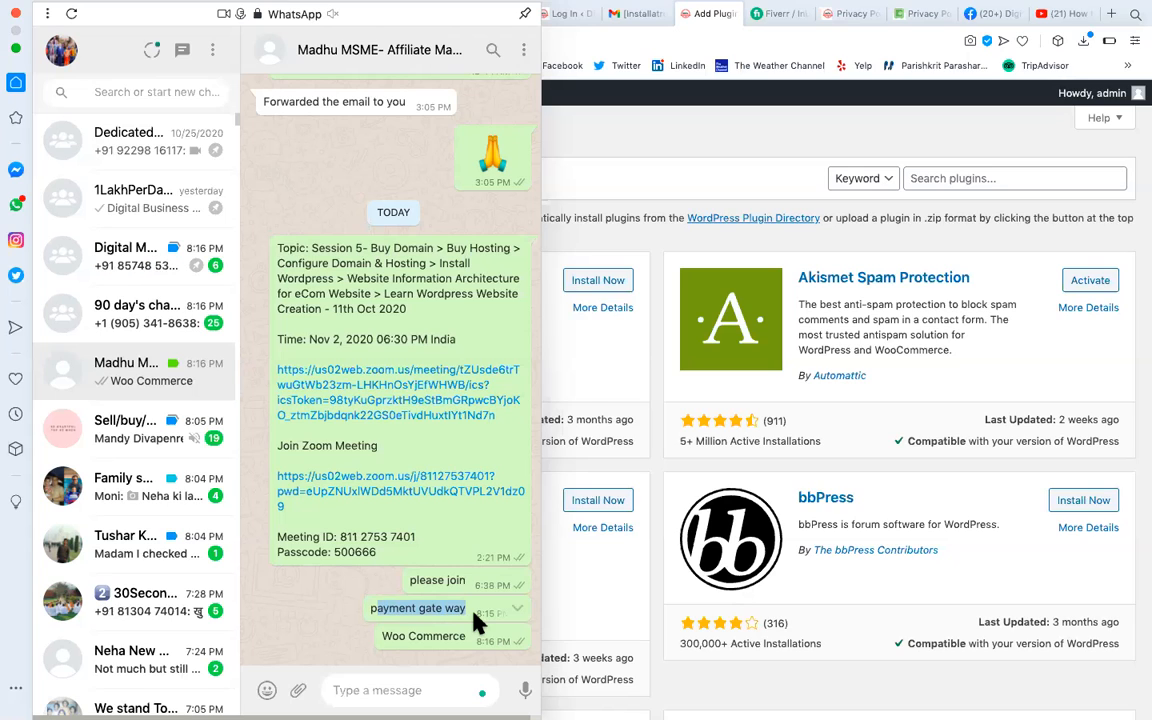
pyautogui.click(349, 688)
# Send the note 'SEO', then start the next message with 'Google Analytics'.
pyautogui.write('SEO')
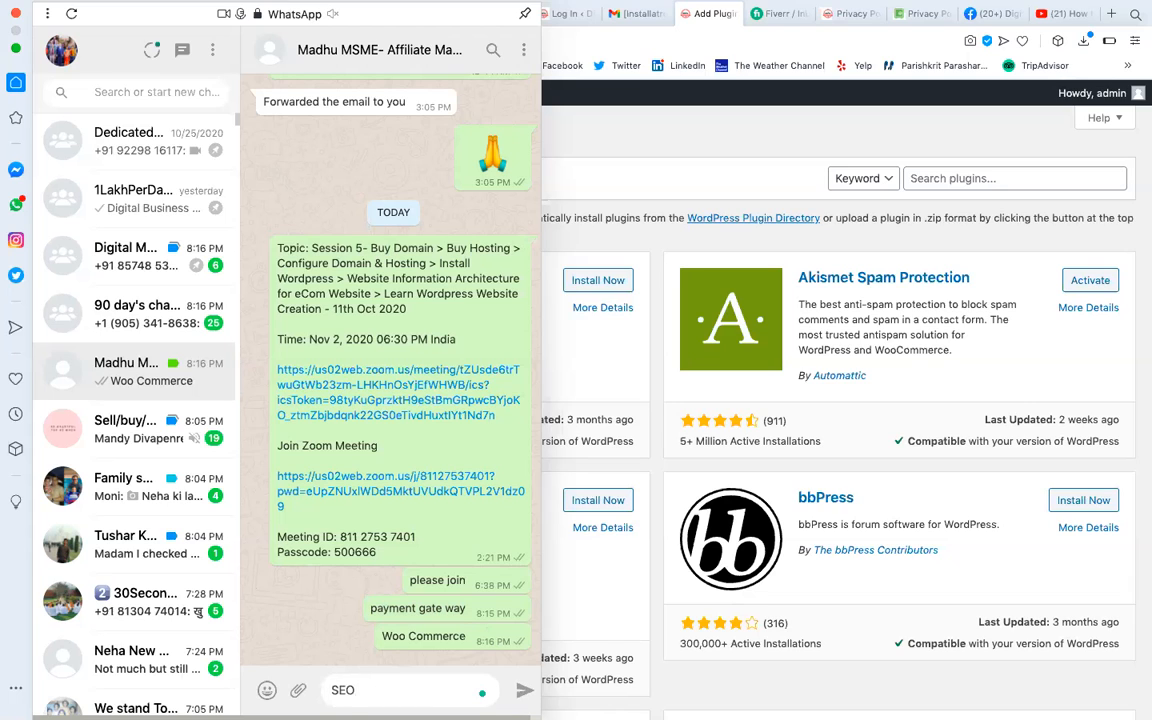
pyautogui.press('Return')
pyautogui.write('Si')
pyautogui.press('BackSpace')
pyautogui.press('BackSpace')
pyautogui.write('Goog')
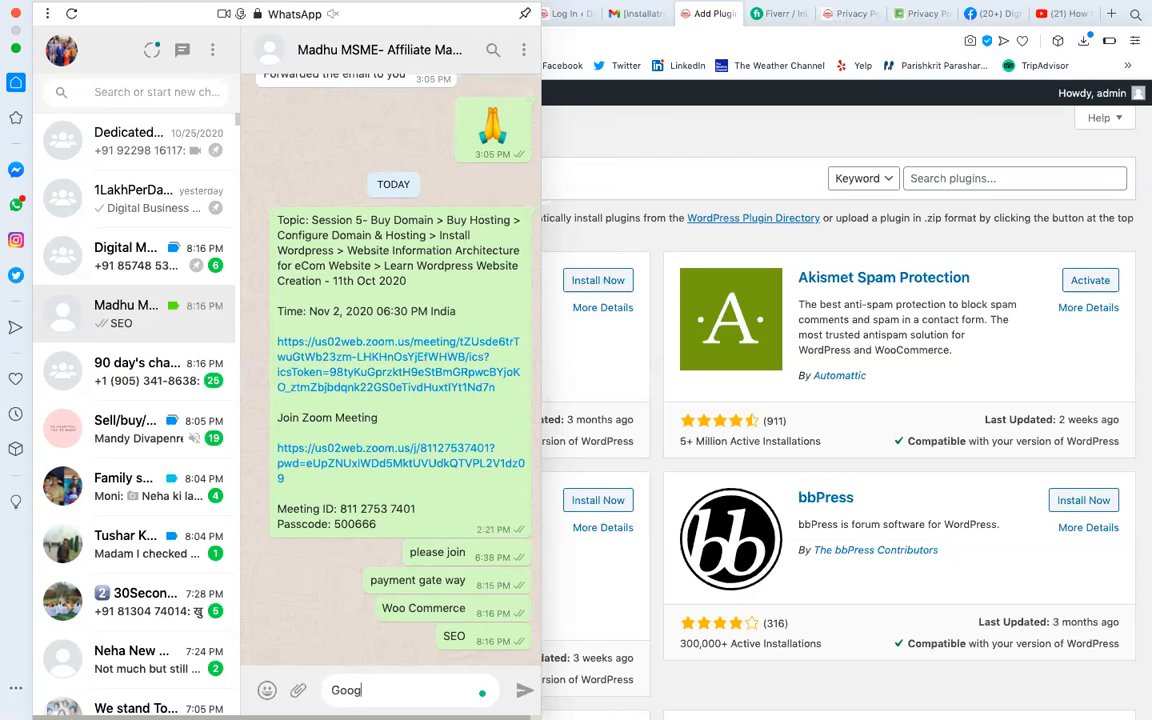
pyautogui.write('le')
pyautogui.write(' Ne')
pyautogui.press('BackSpace')
pyautogui.press('BackSpace')
pyautogui.press('BackSpace')
pyautogui.write('Analytics')
pyautogui.write(' ?')
pyautogui.press('BackSpace')
pyautogui.write('/')
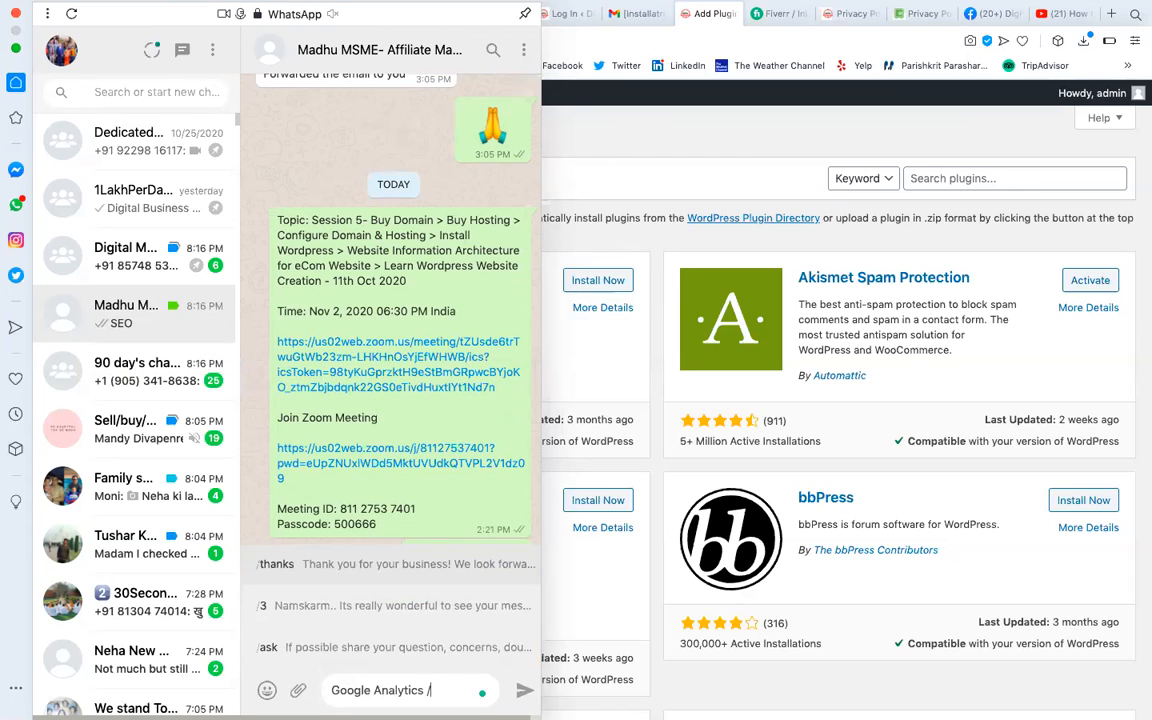
pyautogui.press('BackSpace')
# Finish and send '+ Google Webmaster + Google Tag + Google Optmize + Google Adsense = Site Kit By Google'.
pyautogui.write('+ Googl')
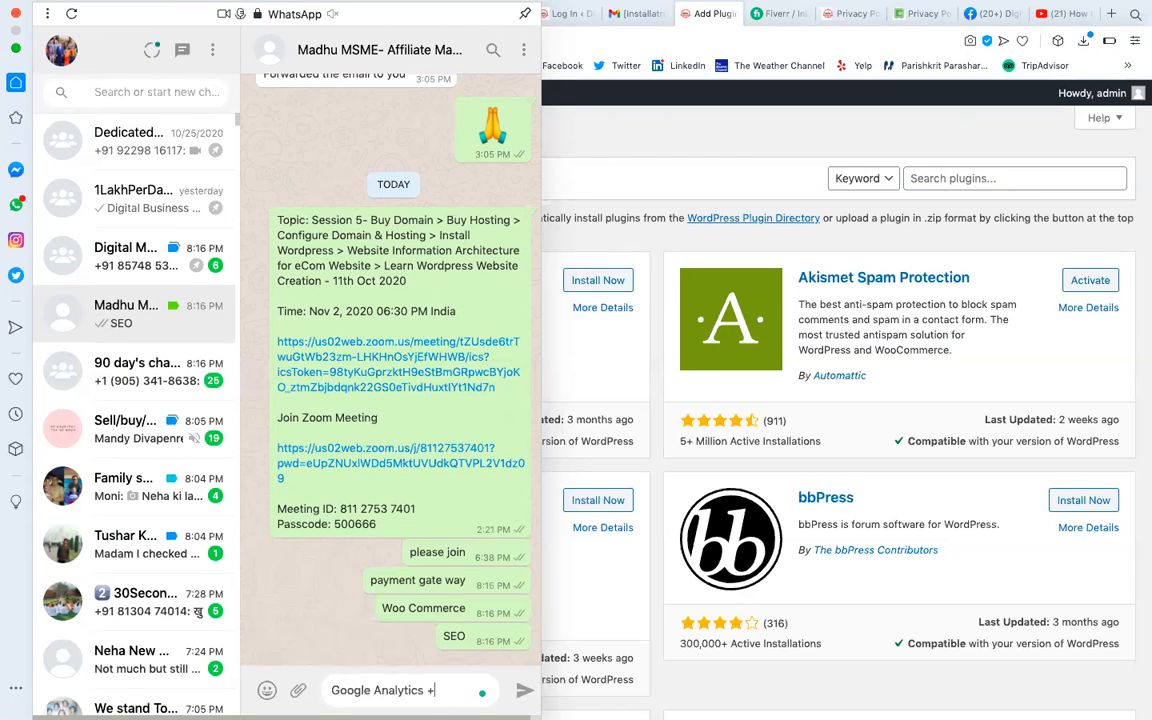
pyautogui.write('e Web')
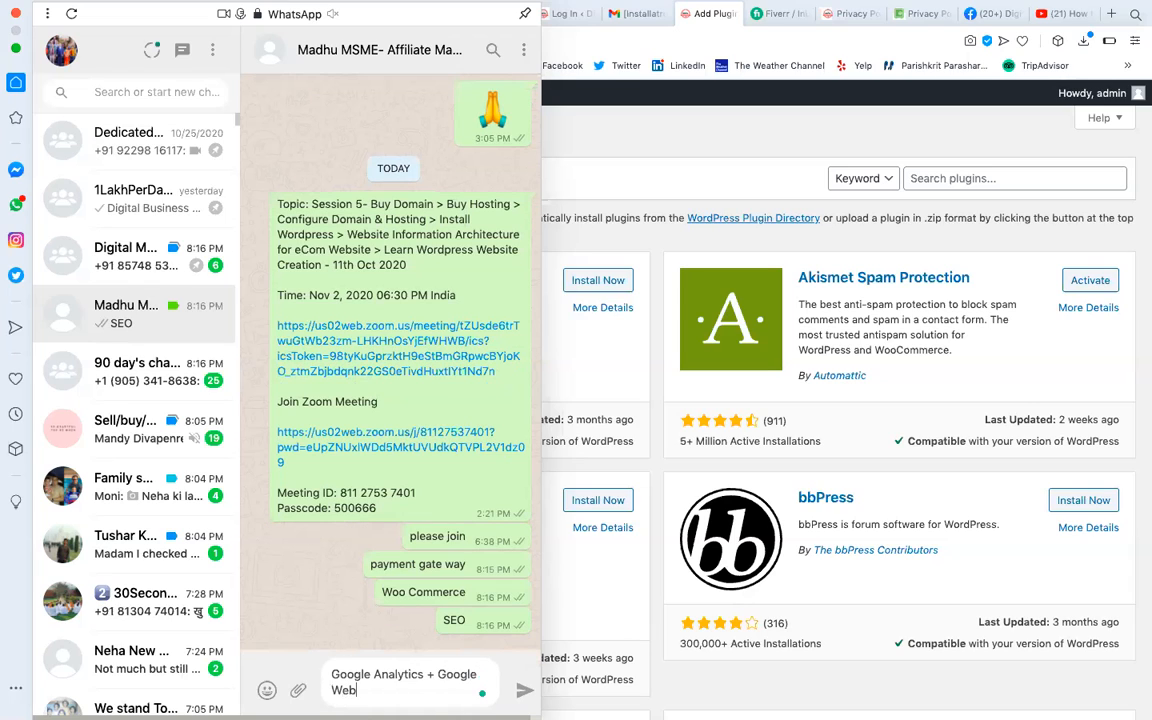
pyautogui.write('maste')
pyautogui.press('BackSpace')
pyautogui.press('BackSpace')
pyautogui.press('BackSpace')
pyautogui.write('ster + Google Tag +')
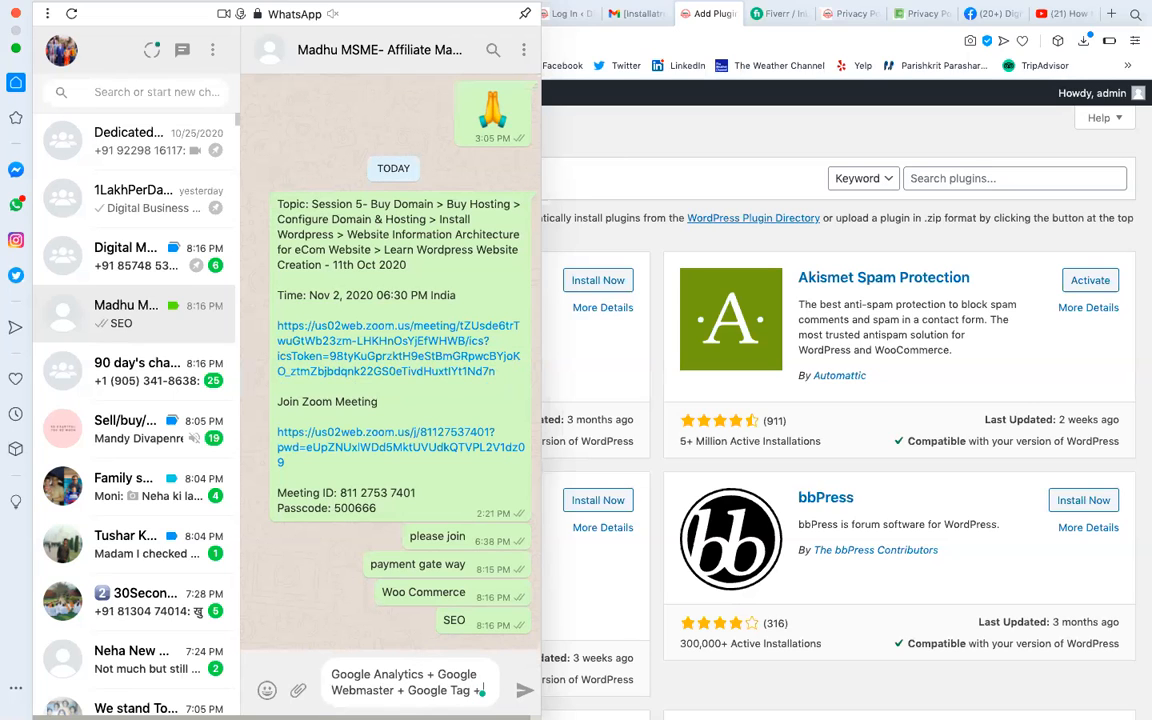
pyautogui.write(' Google Op')
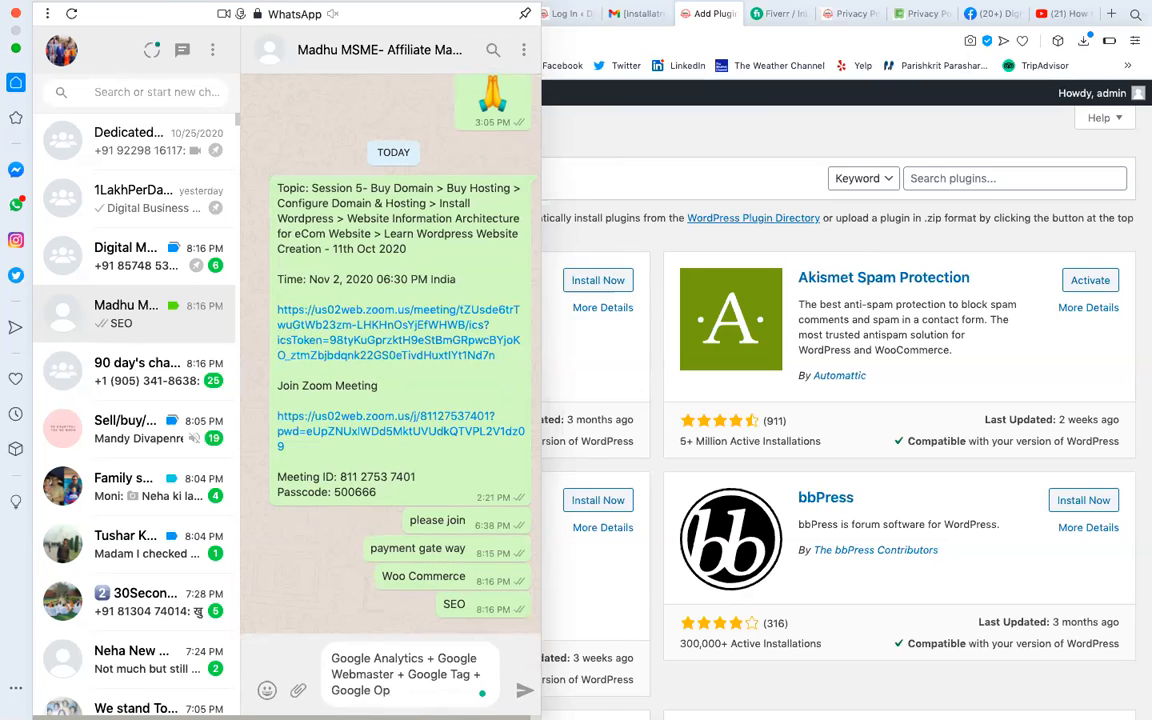
pyautogui.write('tmize + Google Adses')
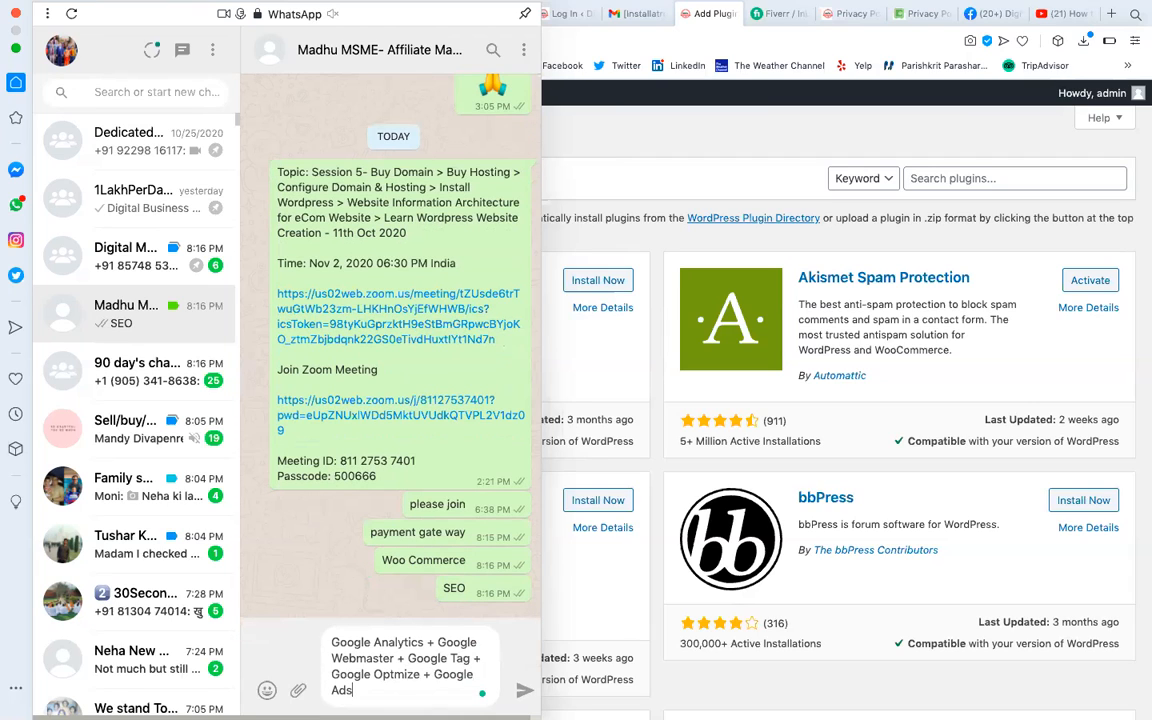
pyautogui.press('BackSpace')
pyautogui.press('BackSpace')
pyautogui.write('ense = Site Kit By Google')
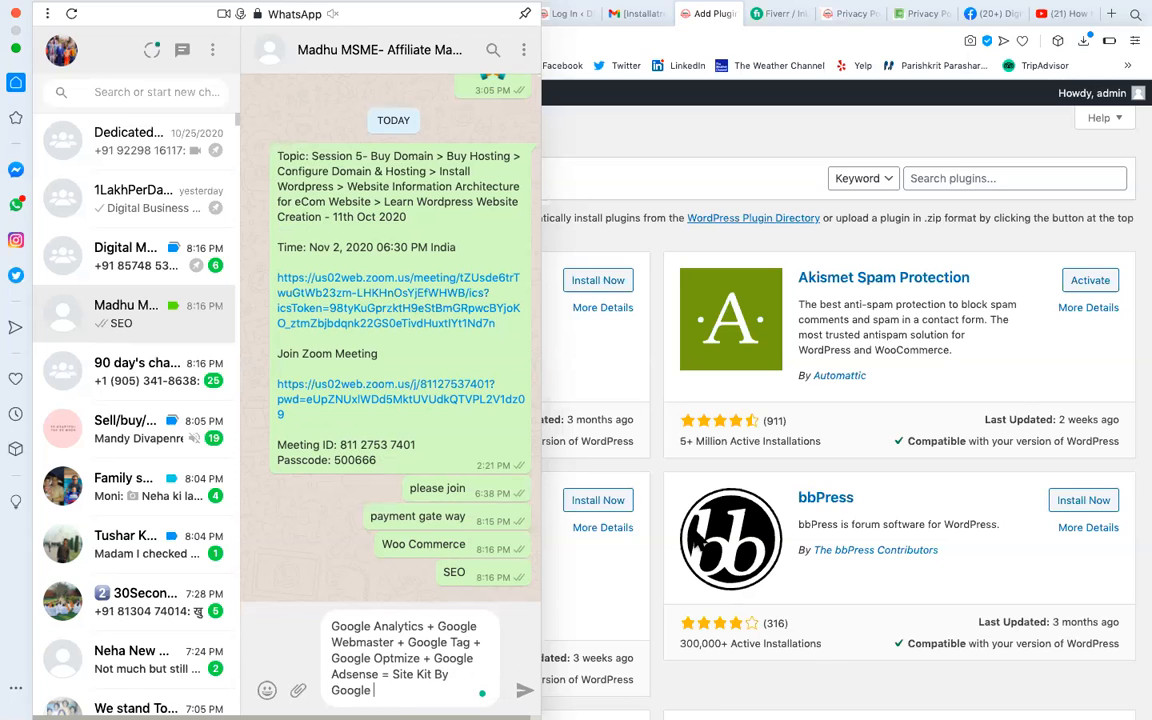
pyautogui.press('Return')
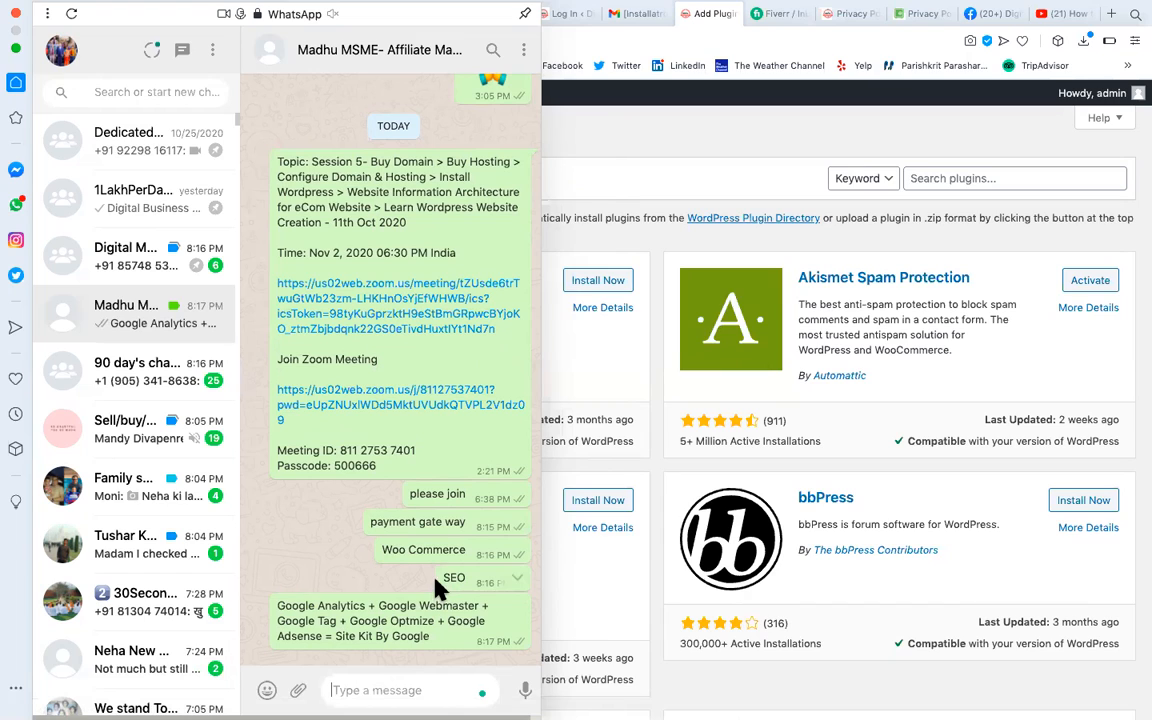
pyautogui.tripleClick(362, 630)
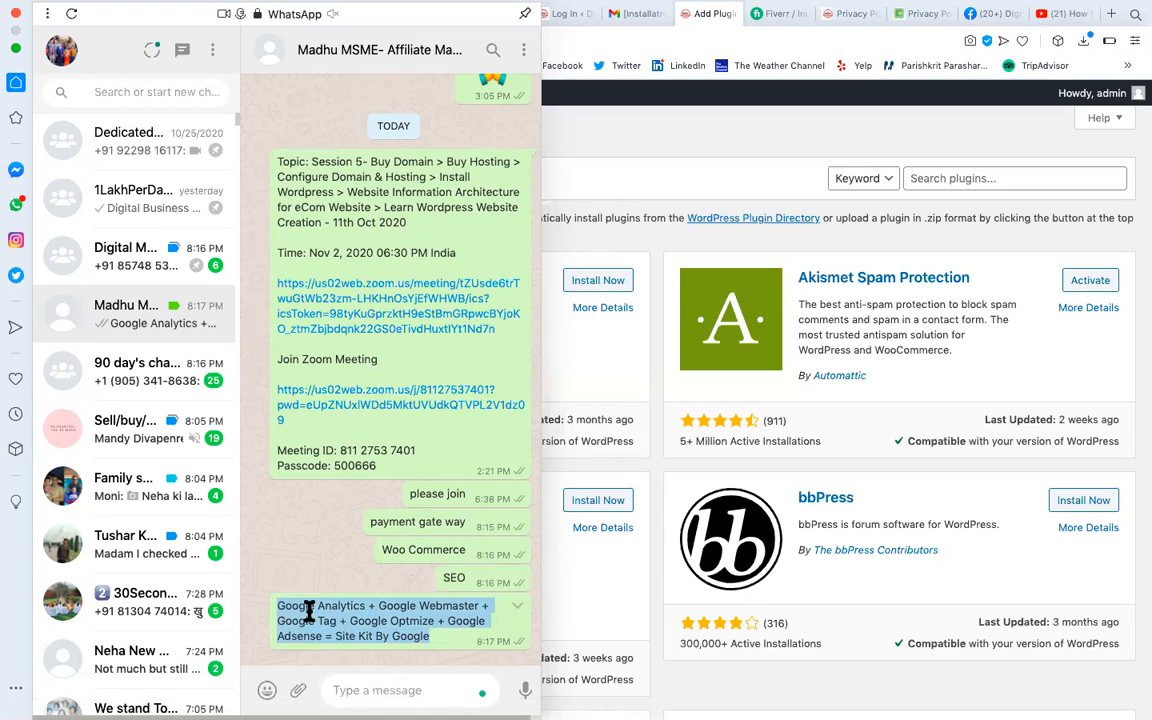
pyautogui.click(281, 604)
pyautogui.moveTo(281, 604); pyautogui.dragTo(383, 606)
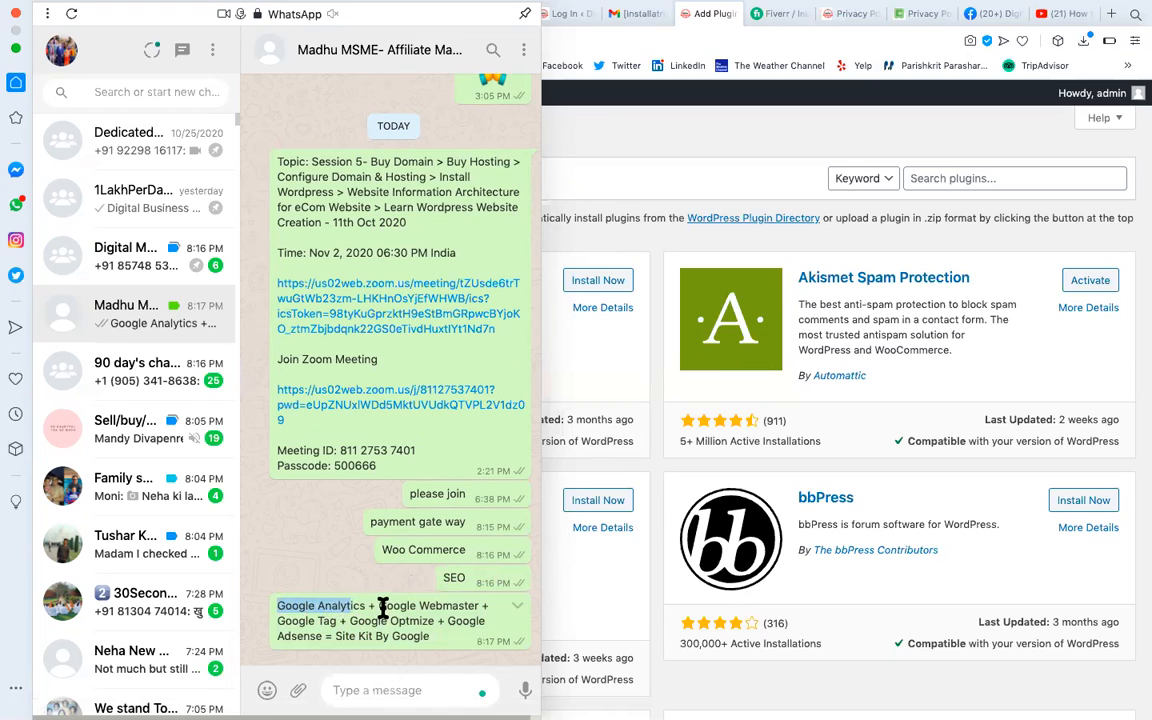
pyautogui.click(458, 606)
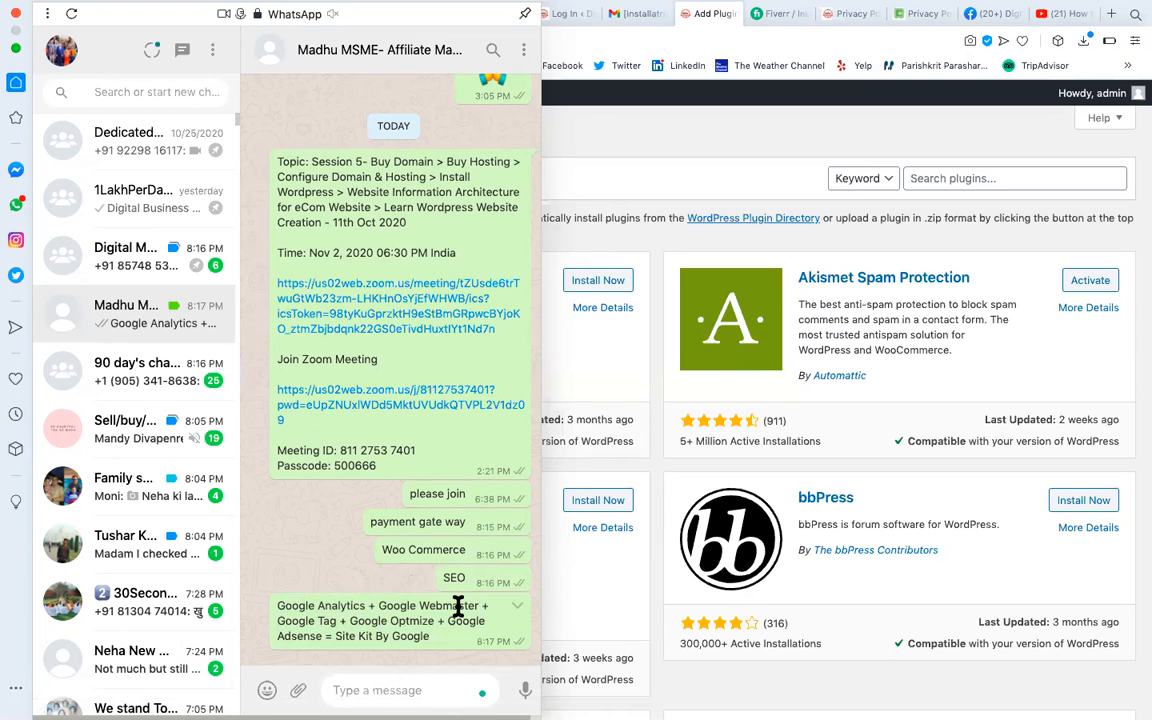
pyautogui.moveTo(278, 607); pyautogui.dragTo(478, 607)
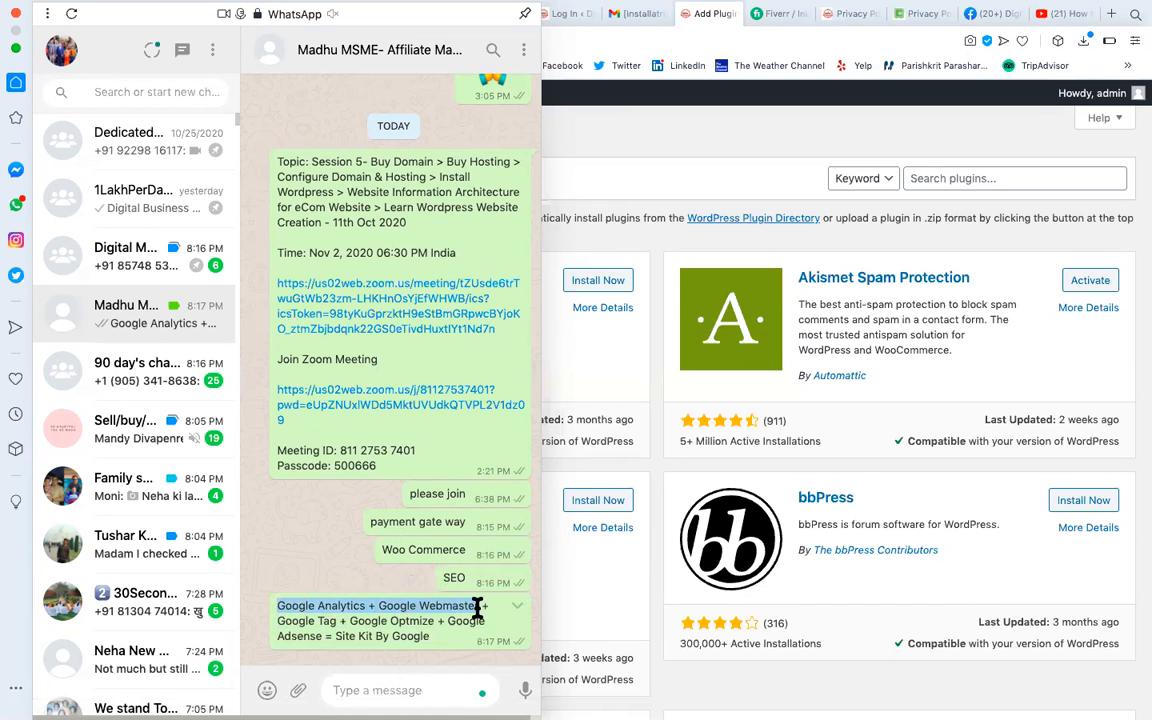
pyautogui.click(408, 607)
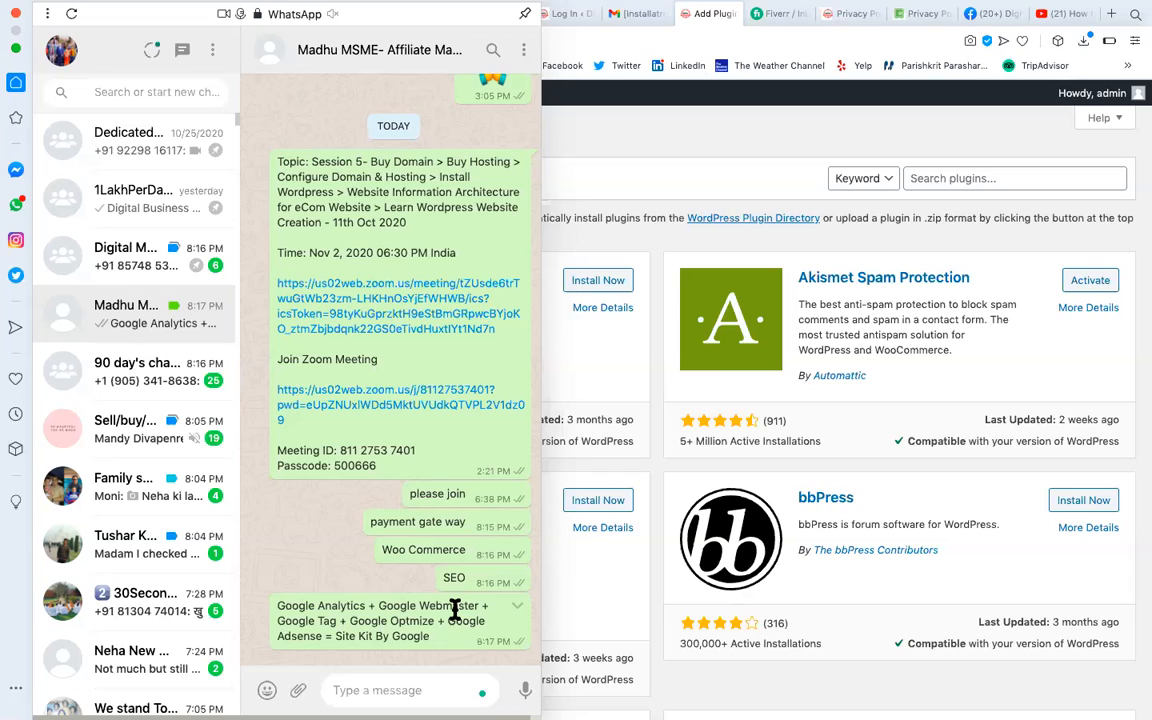
pyautogui.moveTo(278, 607); pyautogui.dragTo(325, 618)
# Briefly hide the chat, then send 'Contact Form' as a new WhatsApp message.
pyautogui.click(676, 129)
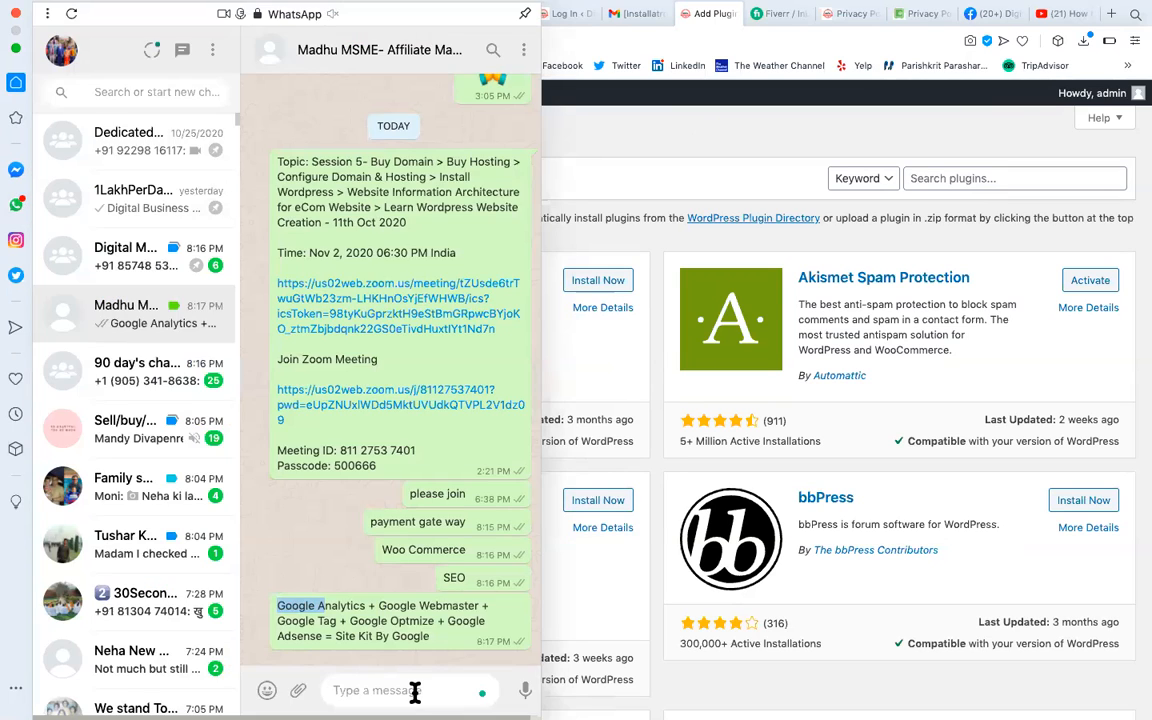
pyautogui.click(414, 692)
pyautogui.write('C')
pyautogui.press('BackSpace')
pyautogui.write('Contact Form')
pyautogui.press('Return')
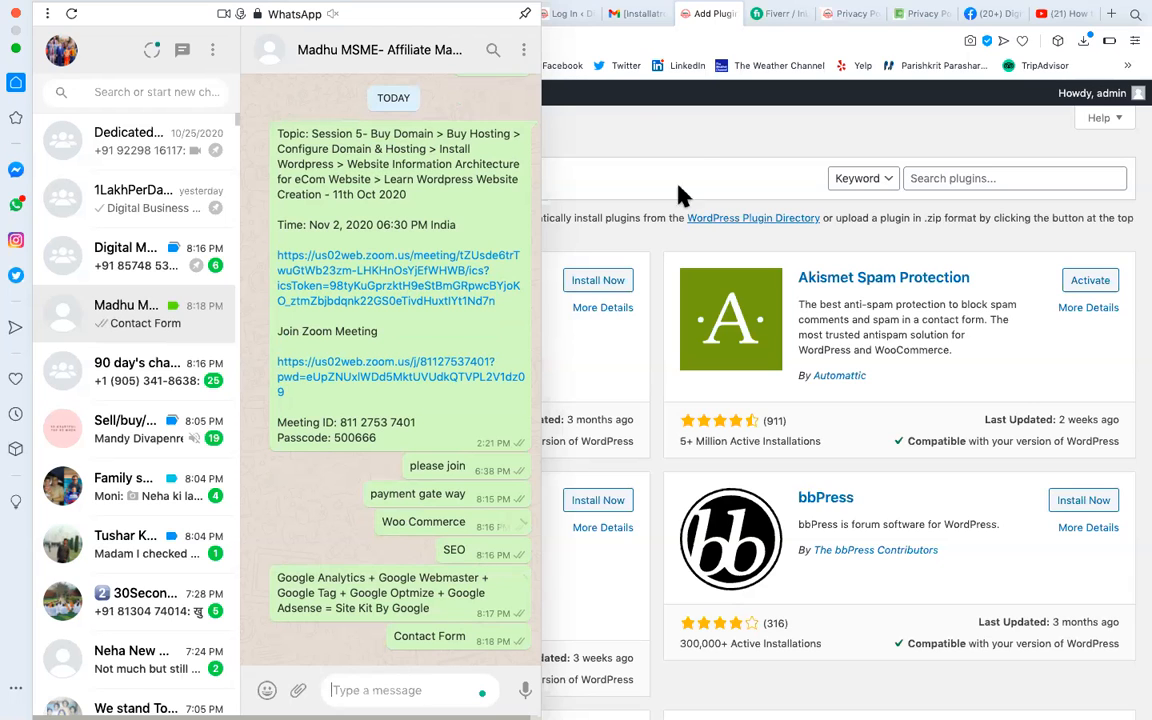
# Hide the WhatsApp chat and search the plugin directory for 'user m'.
pyautogui.click(968, 220)
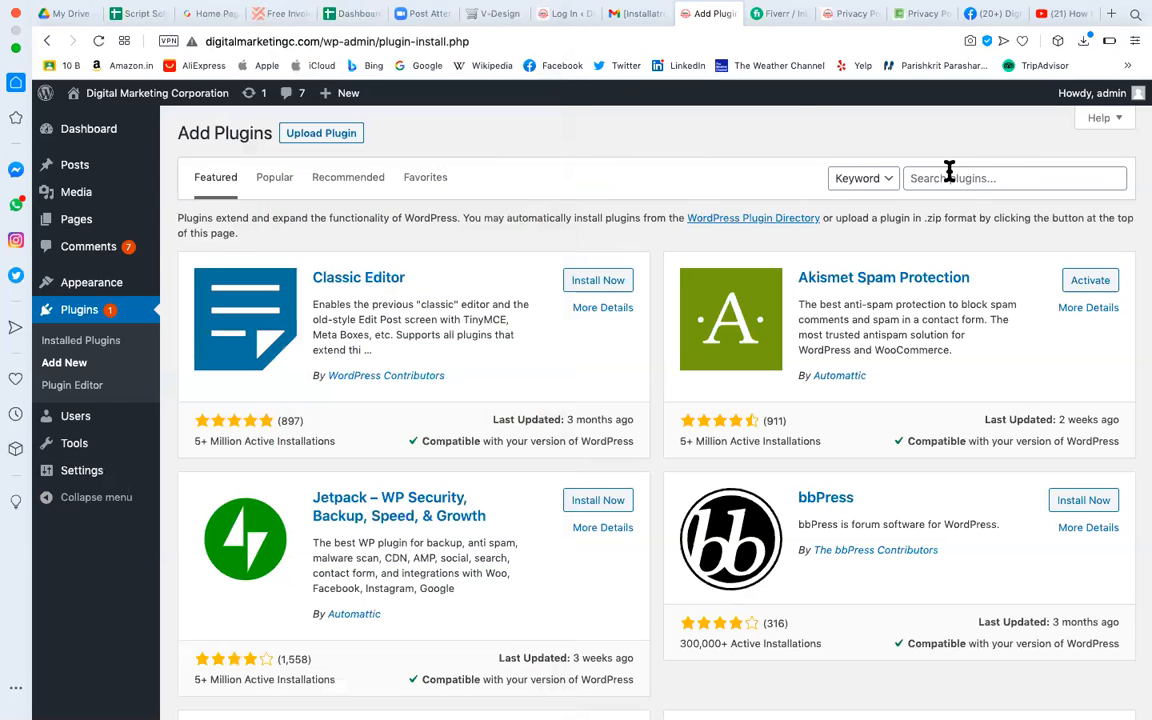
pyautogui.click(928, 176)
pyautogui.write('user ')
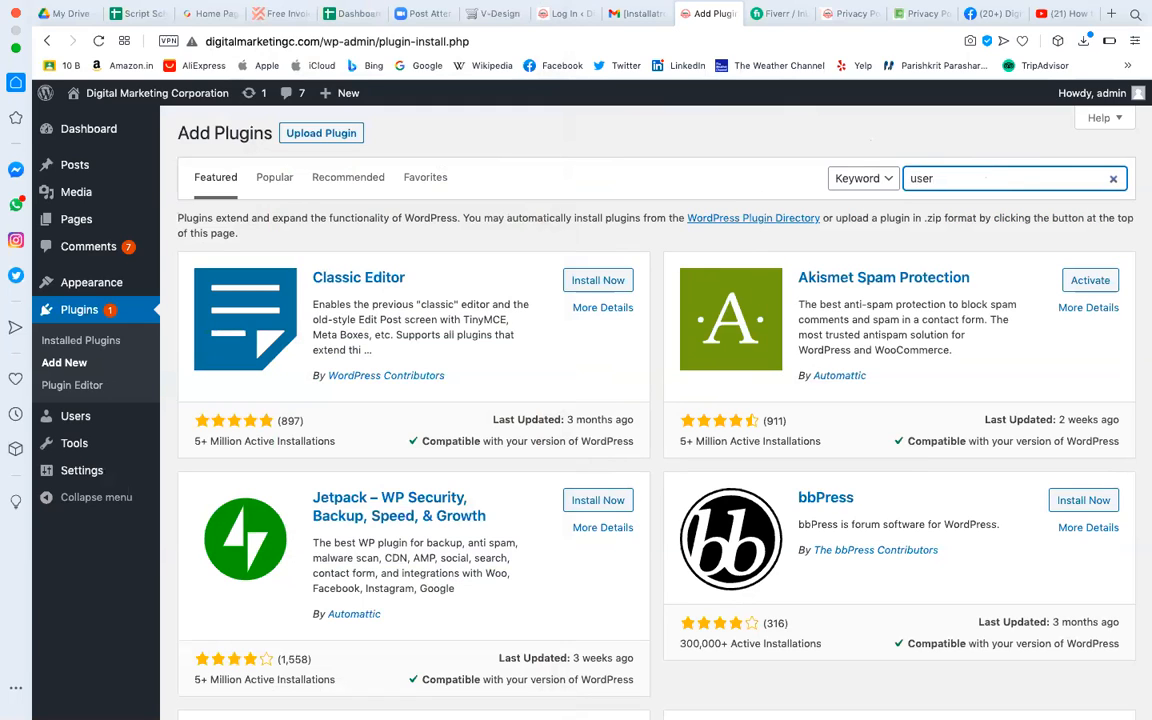
pyautogui.write('m')
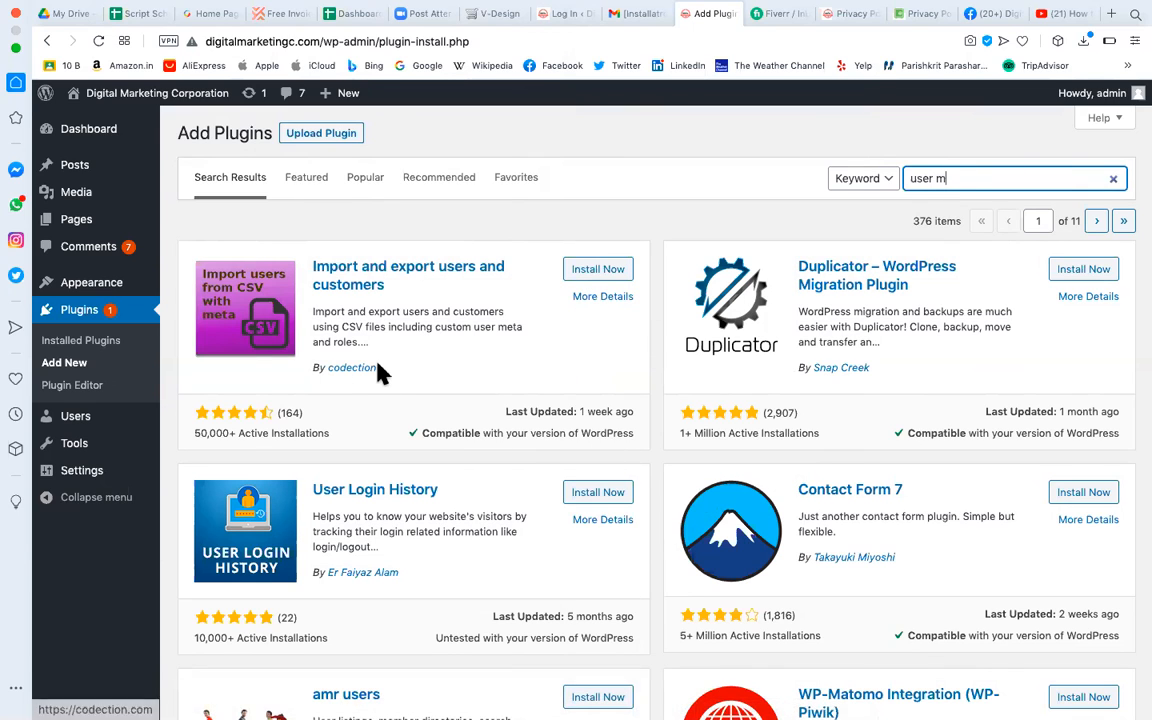
# Highlight the top result's author, installation count and compatibility note, then switch to Popular plugins.
pyautogui.moveTo(382, 372); pyautogui.dragTo(306, 380)
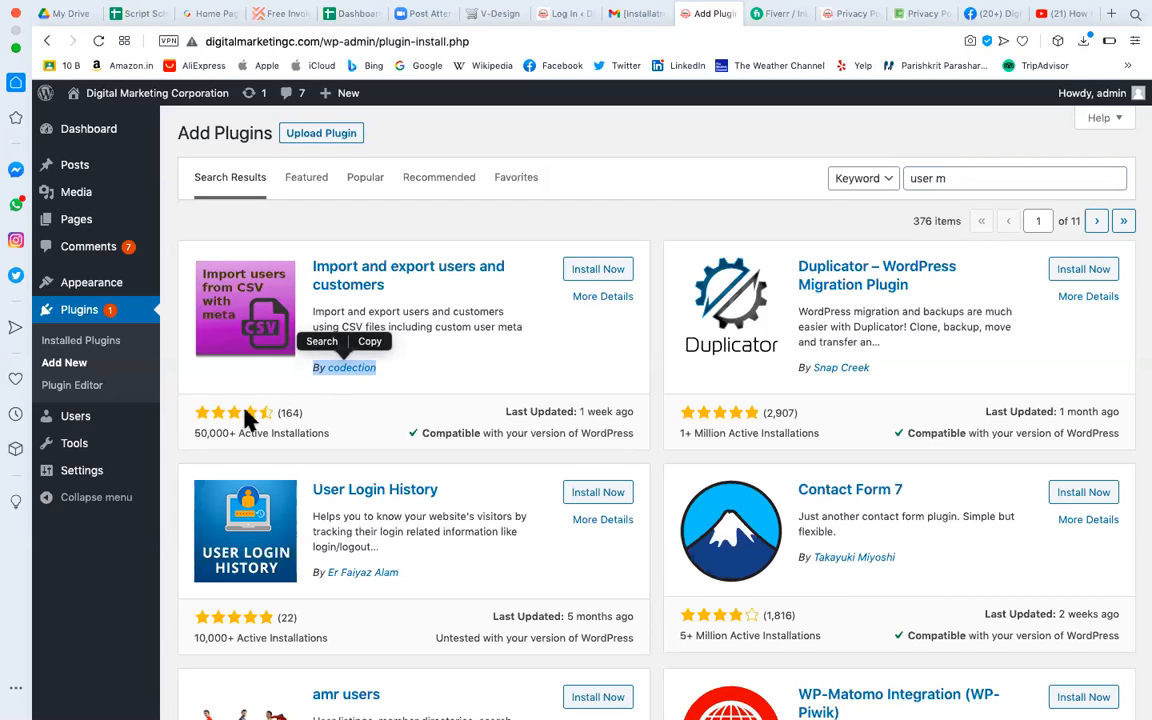
pyautogui.moveTo(330, 433); pyautogui.dragTo(231, 433)
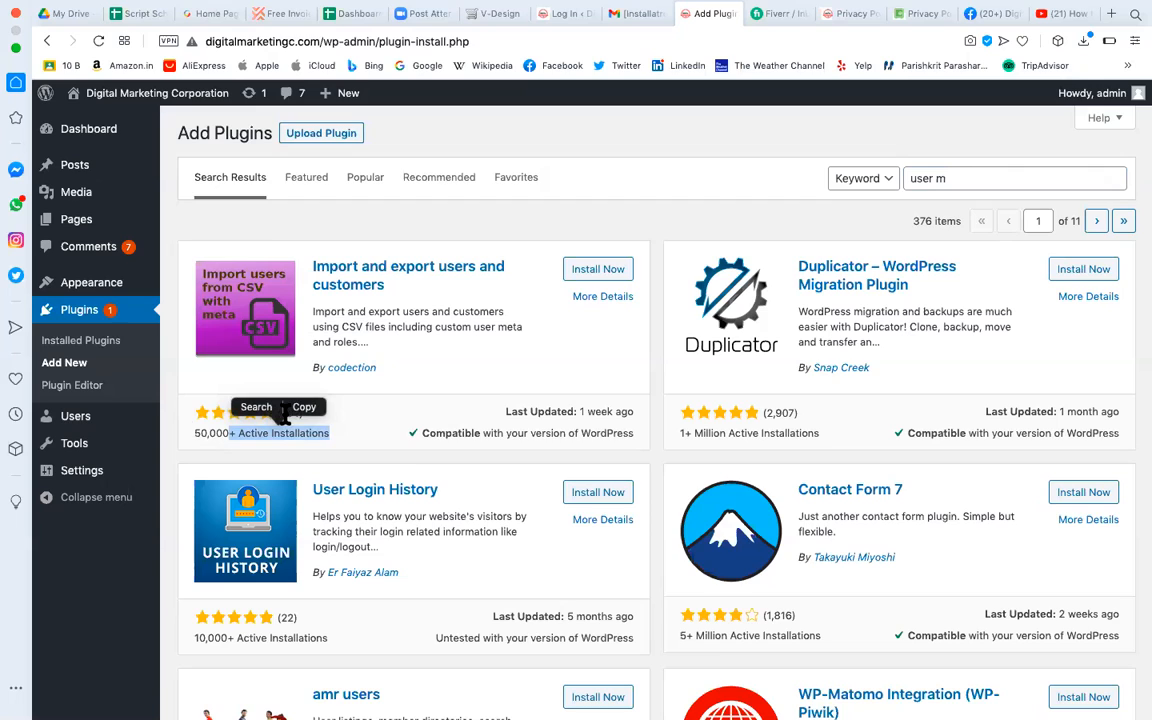
pyautogui.click(519, 432)
pyautogui.moveTo(607, 433); pyautogui.dragTo(458, 433)
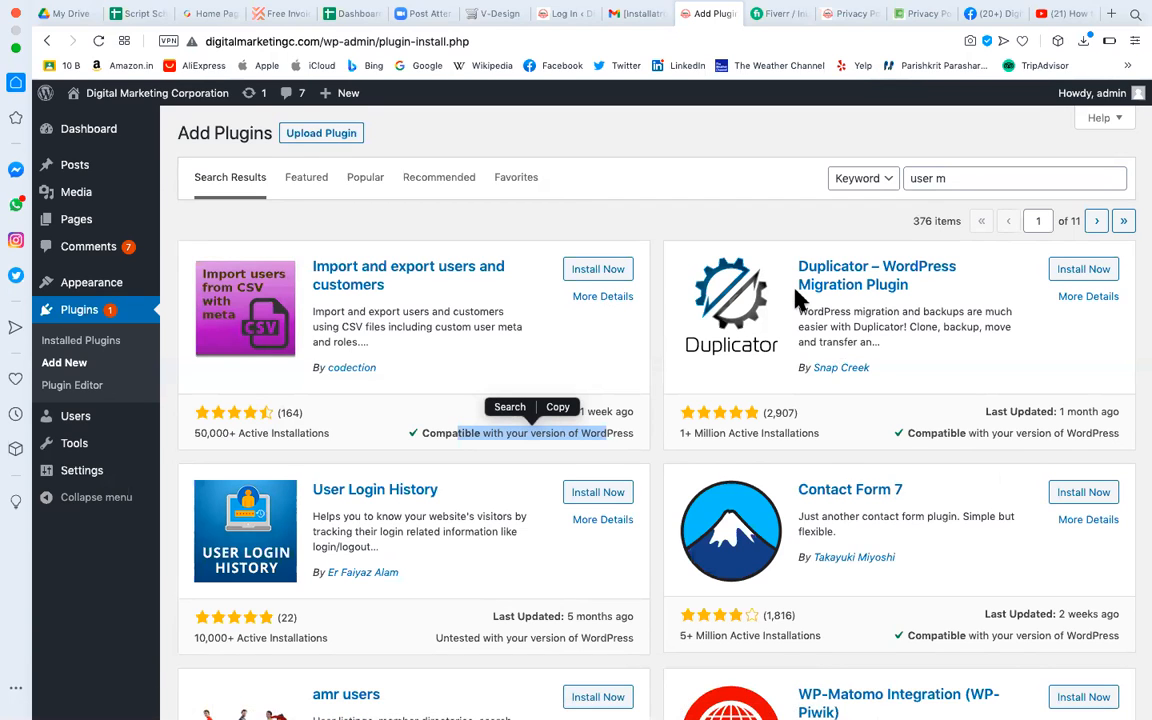
pyautogui.click(372, 176)
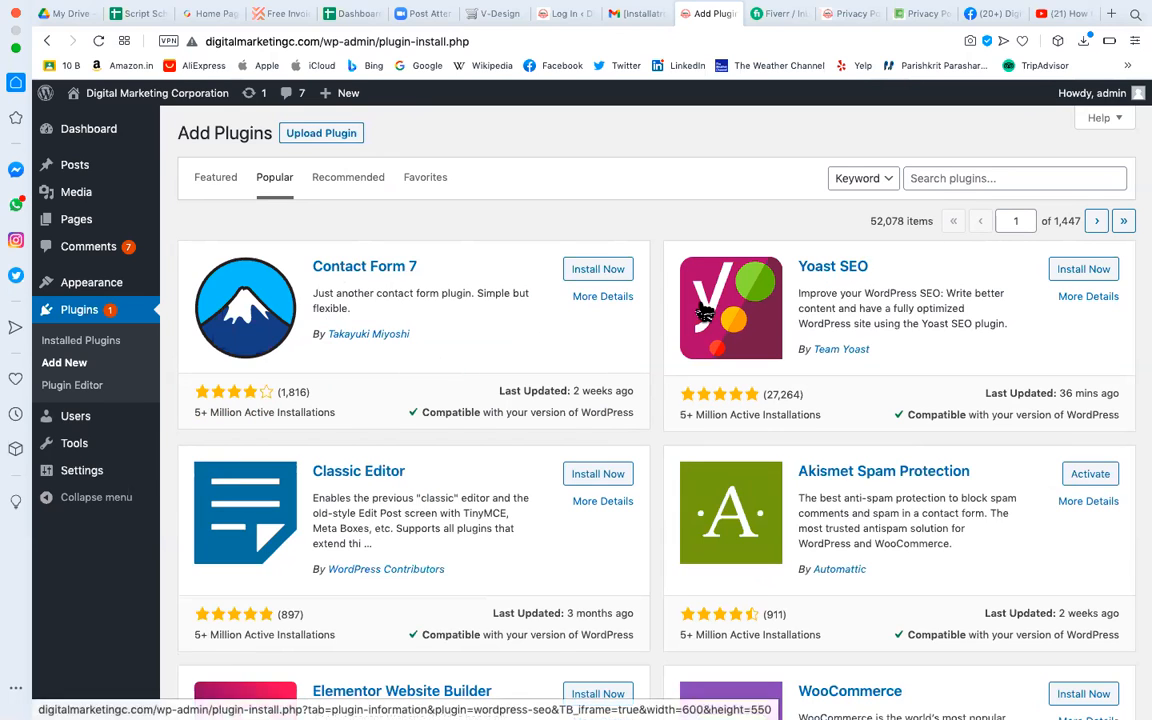
# Browse down through the Popular plugin cards, including Akismet Spam Protection, then scroll back up.
pyautogui.scroll(-3, 470, 360)
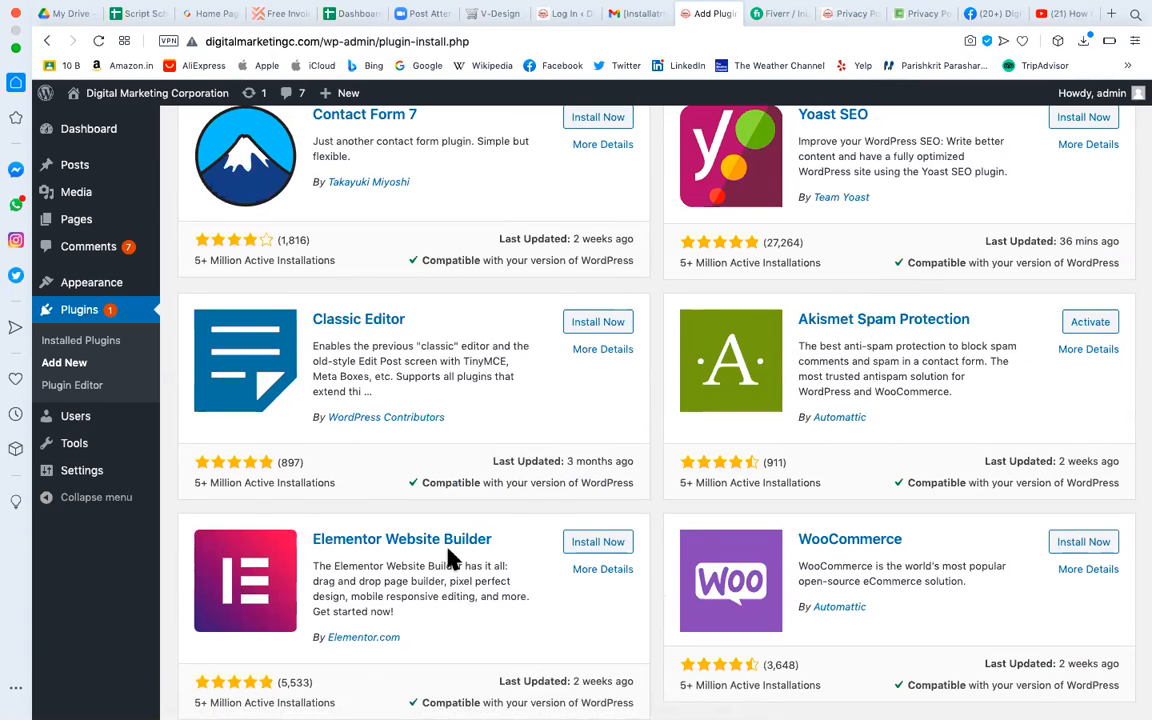
pyautogui.scroll(-2, 448, 558)
pyautogui.scroll(-3, 448, 558)
pyautogui.moveTo(118, 193)
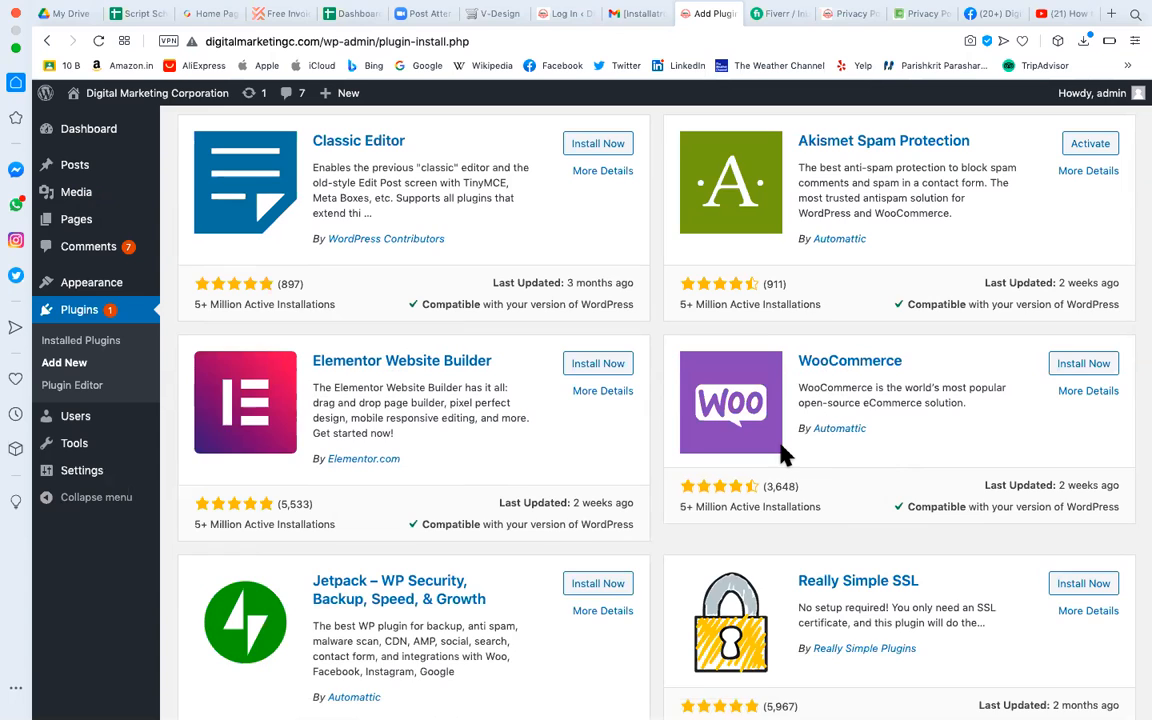
pyautogui.scroll(-3, 570, 480)
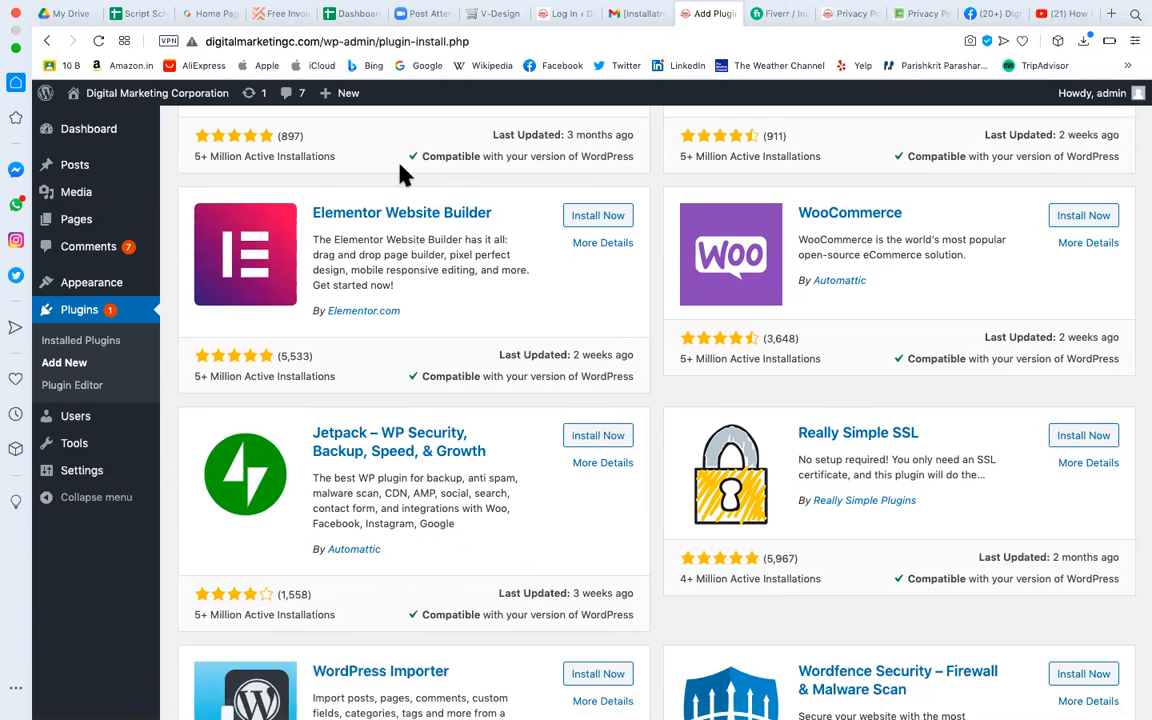
pyautogui.scroll(-3, 453, 476)
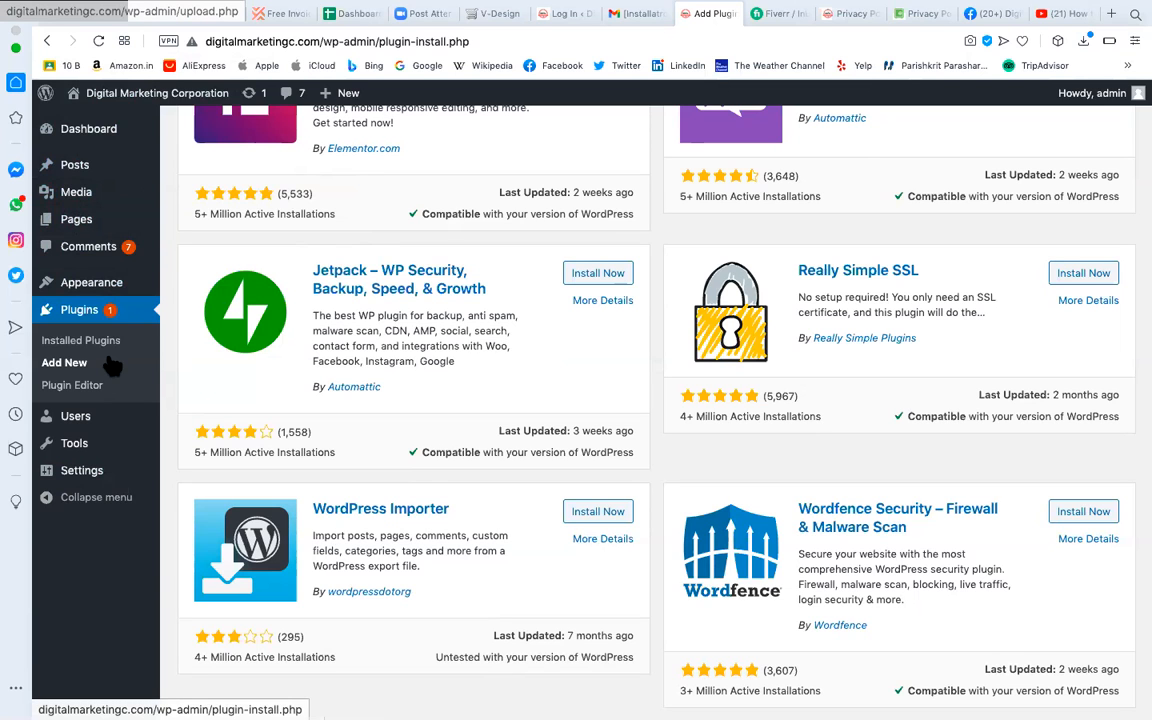
pyautogui.scroll(-6, 470, 535)
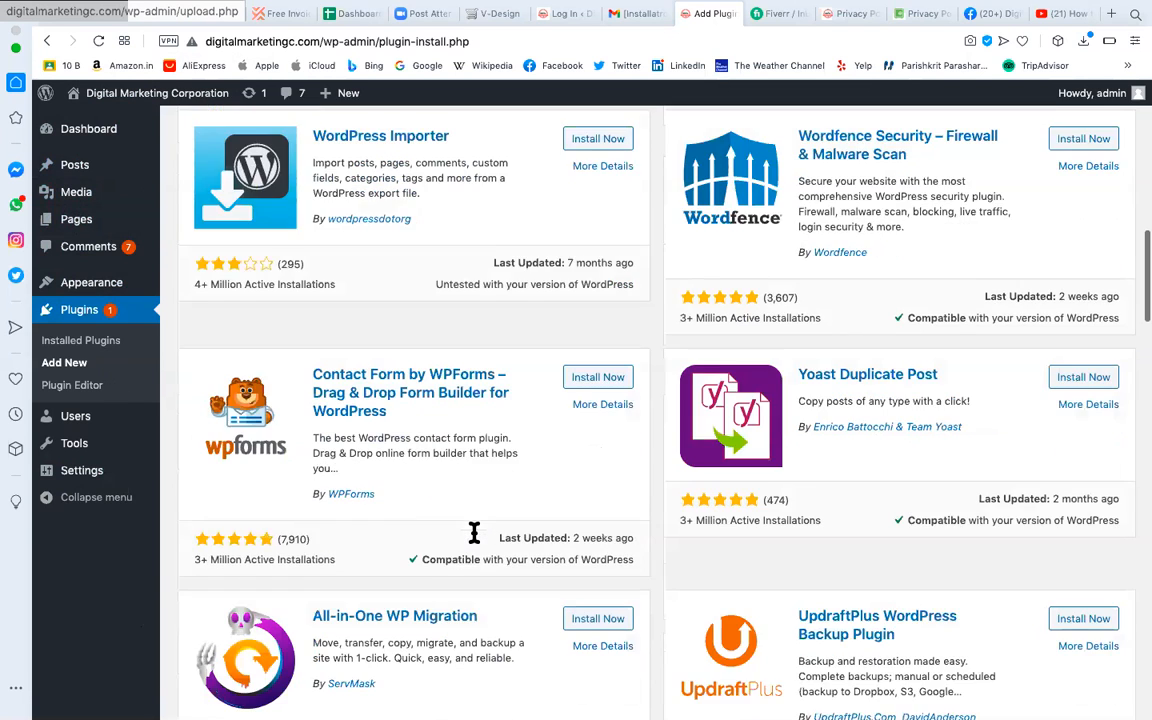
pyautogui.scroll(-7, 476, 540)
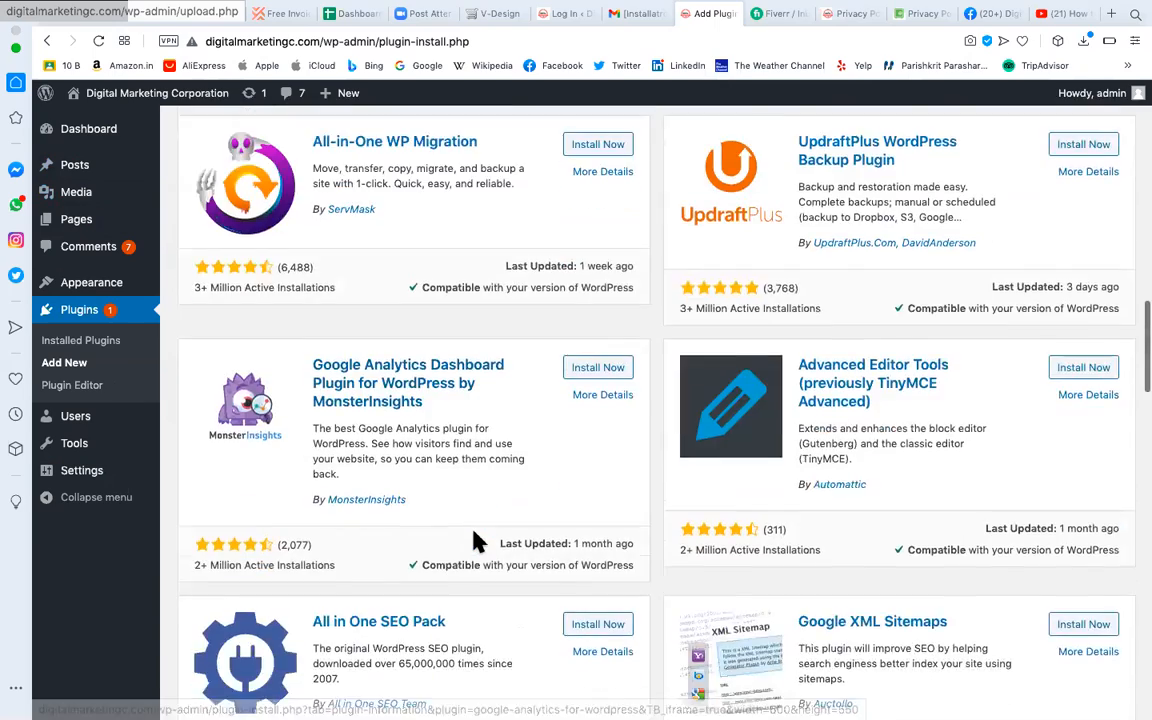
pyautogui.scroll(-8, 476, 537)
pyautogui.scroll(20, 476, 540)
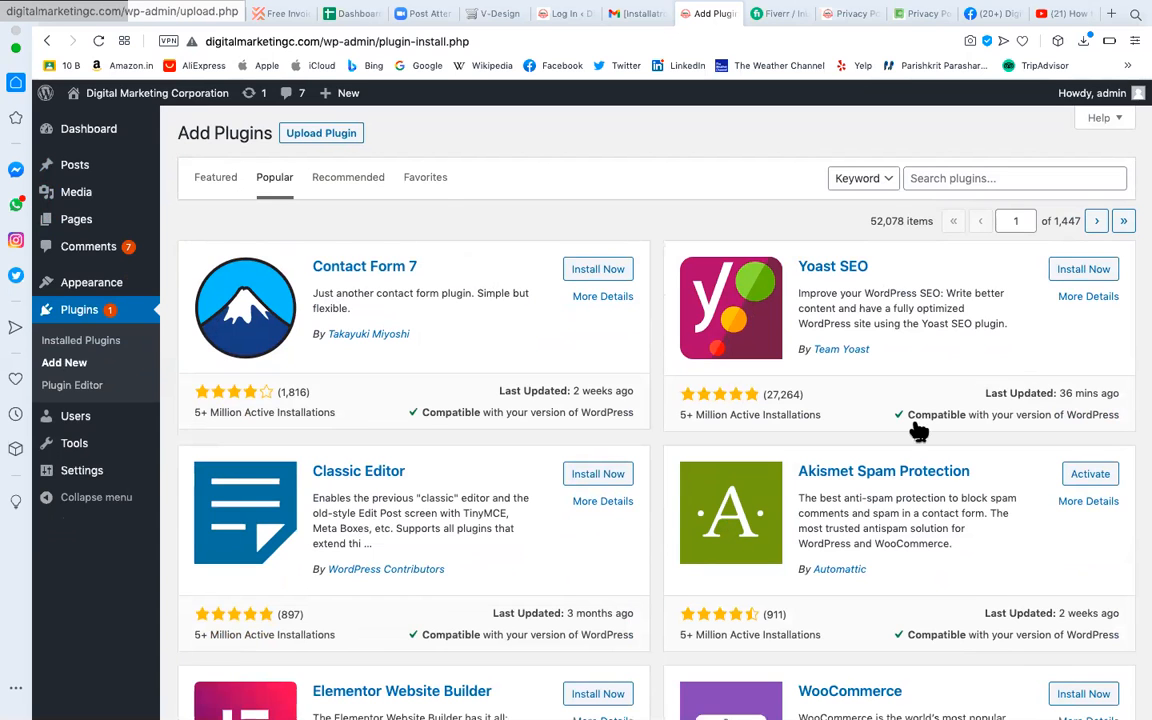
pyautogui.scroll(-1, 680, 545)
pyautogui.scroll(-5, 680, 545)
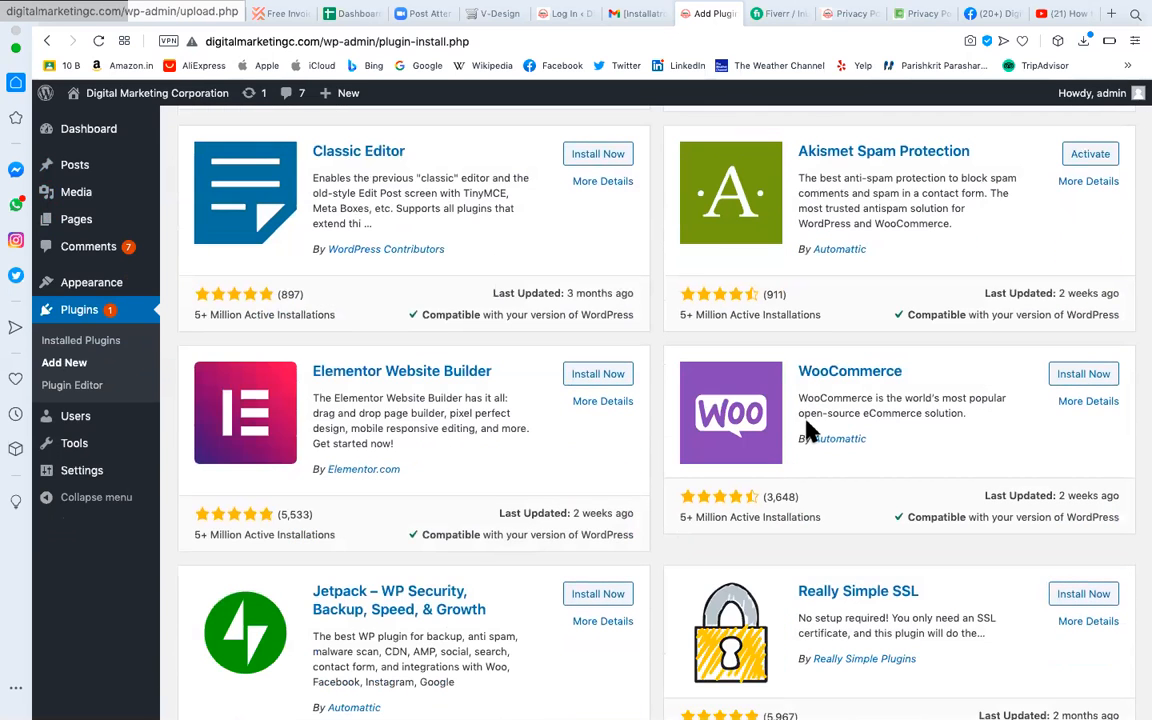
pyautogui.scroll(-5, 620, 597)
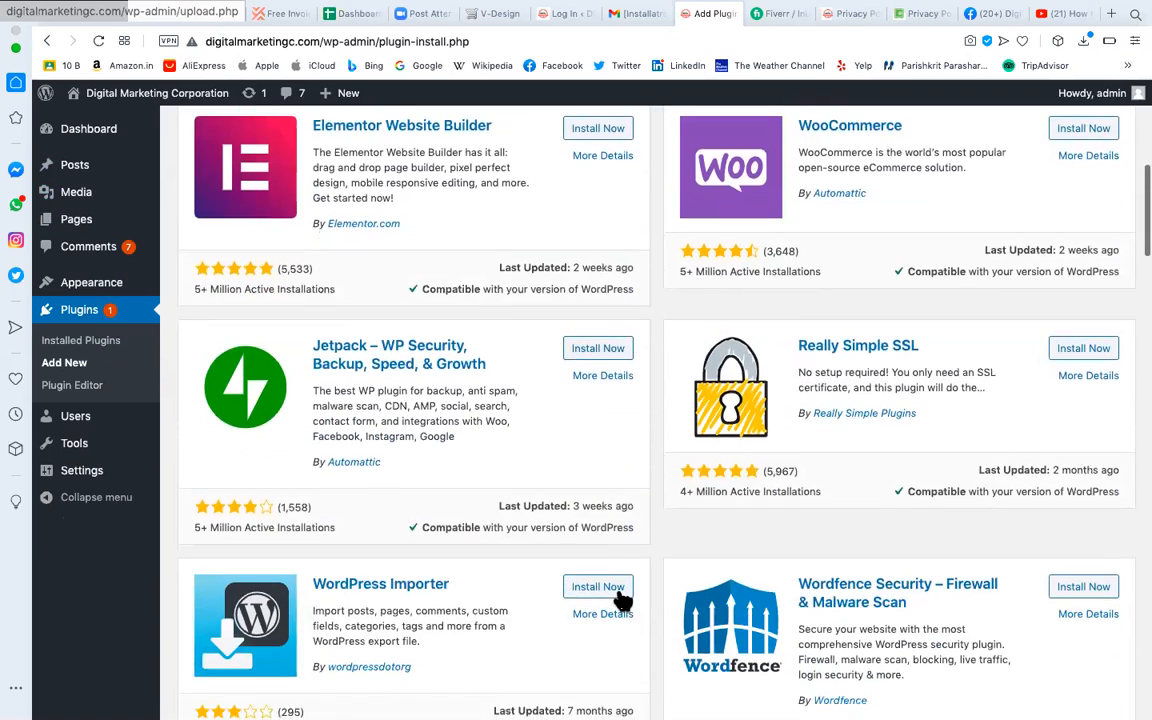
pyautogui.scroll(-2, 620, 597)
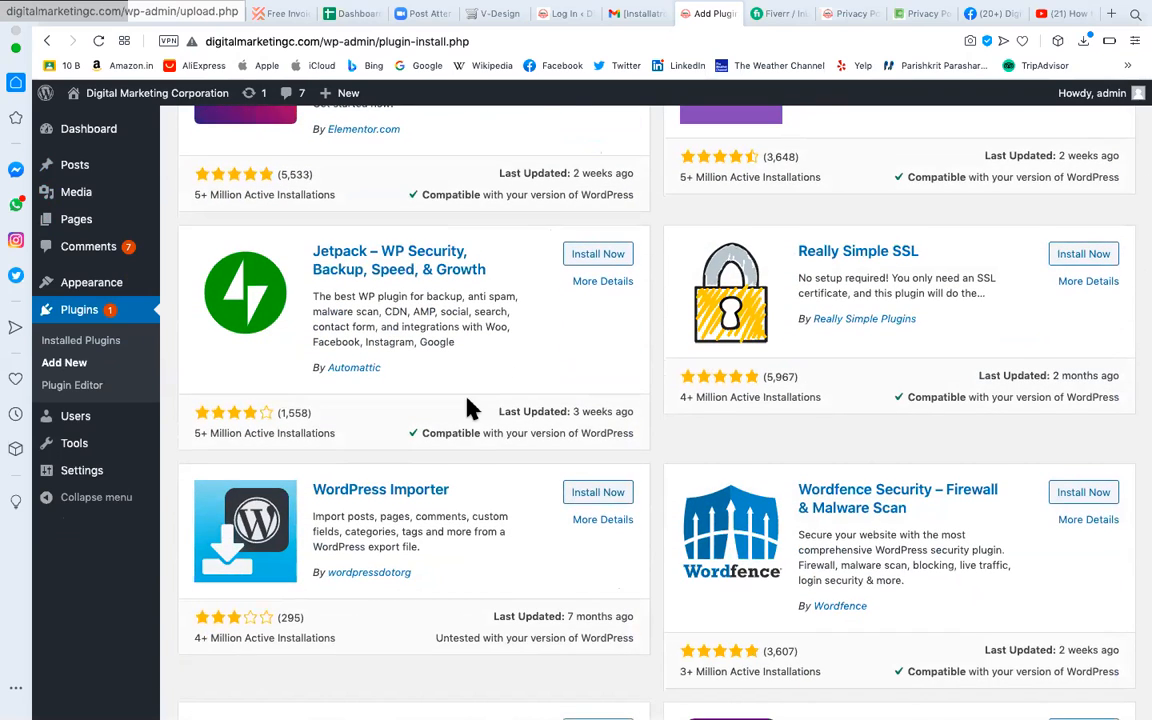
pyautogui.scroll(-3, 465, 406)
pyautogui.scroll(-3, 470, 408)
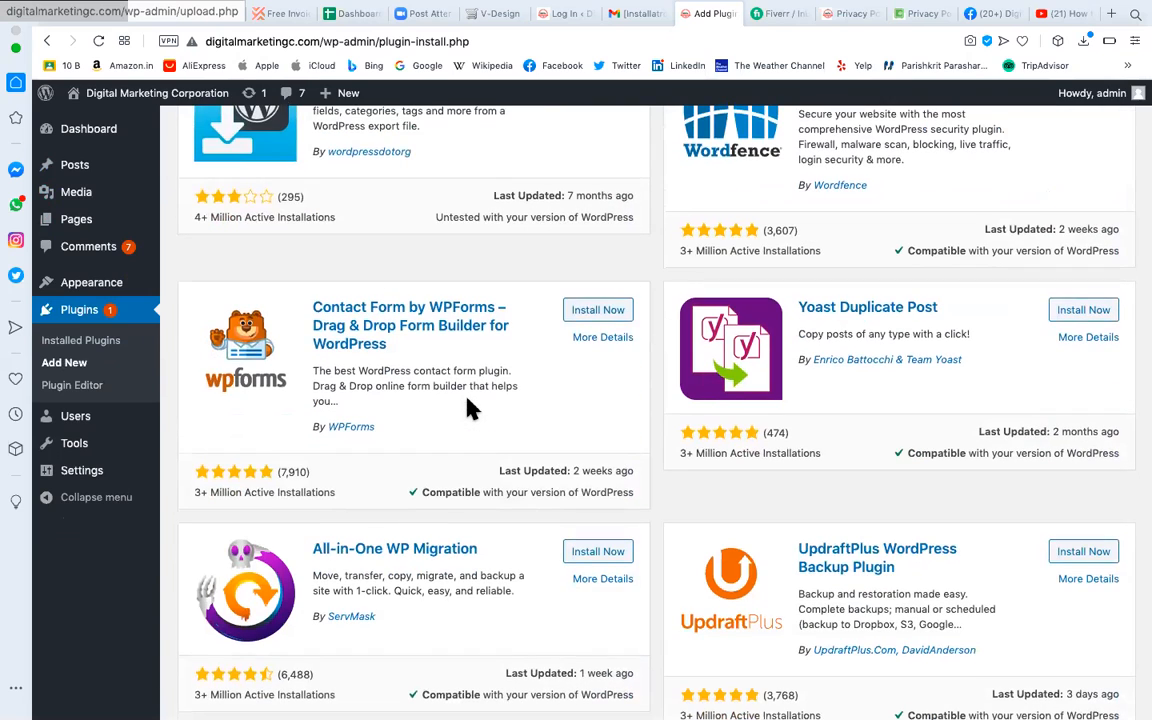
pyautogui.scroll(10, 470, 406)
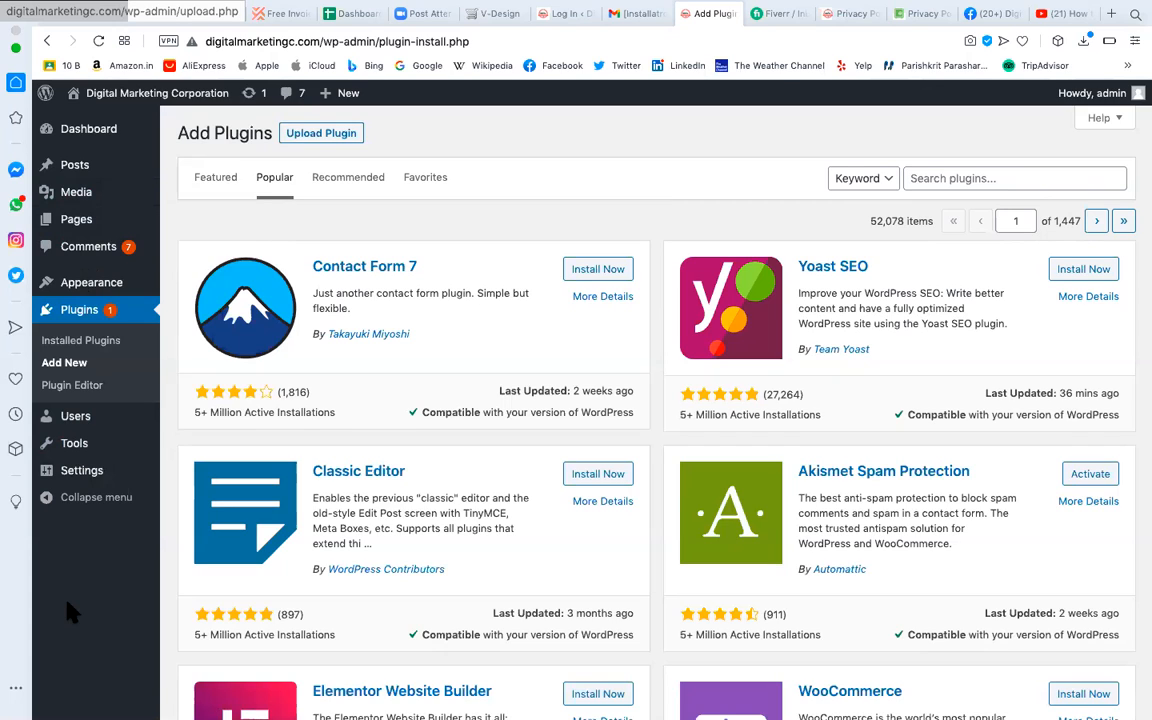
pyautogui.moveTo(89, 225)
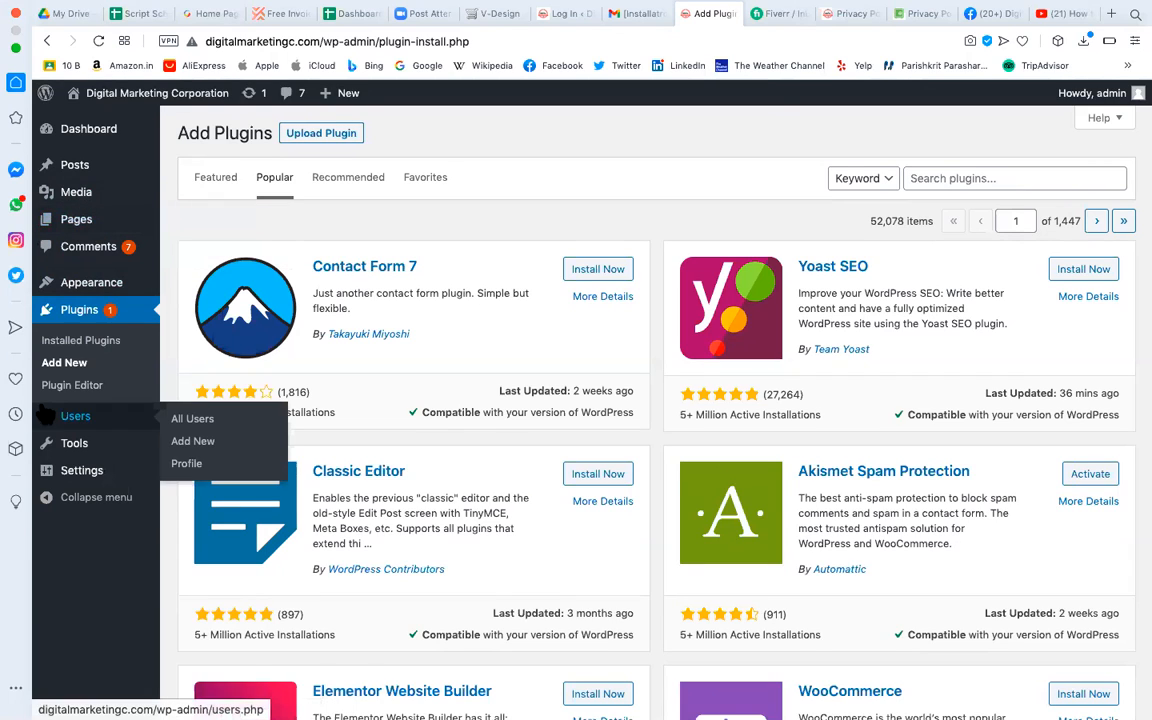
pyautogui.moveTo(152, 428)
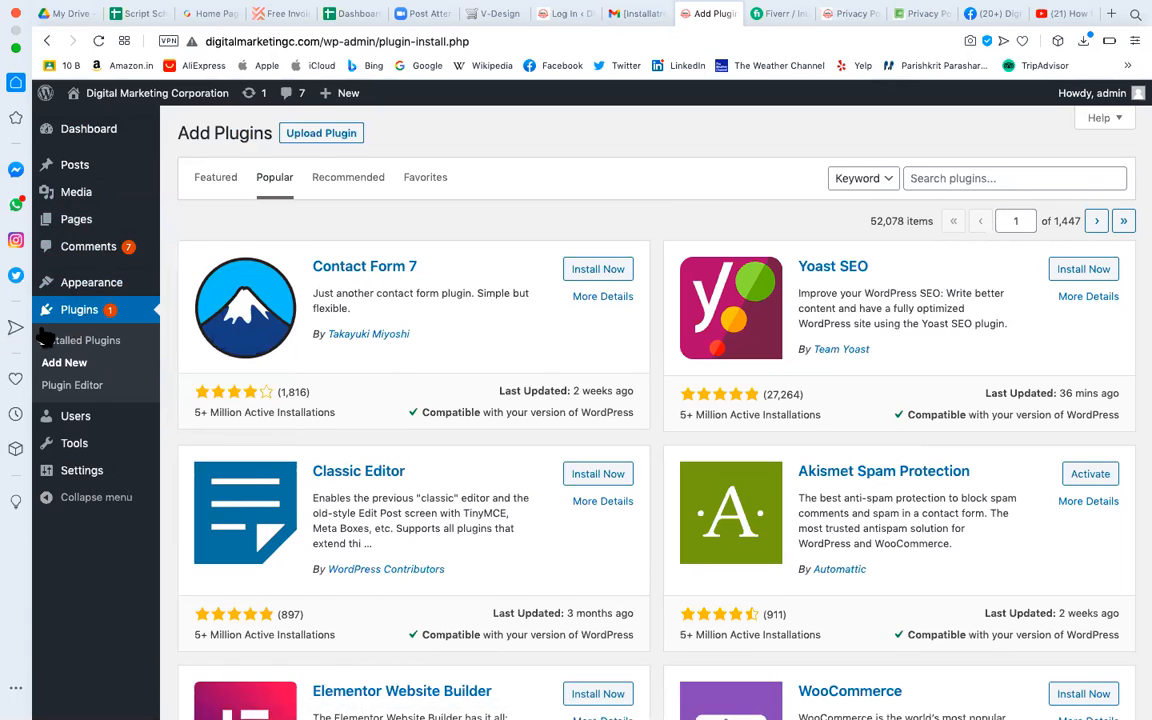
pyautogui.moveTo(98, 482)
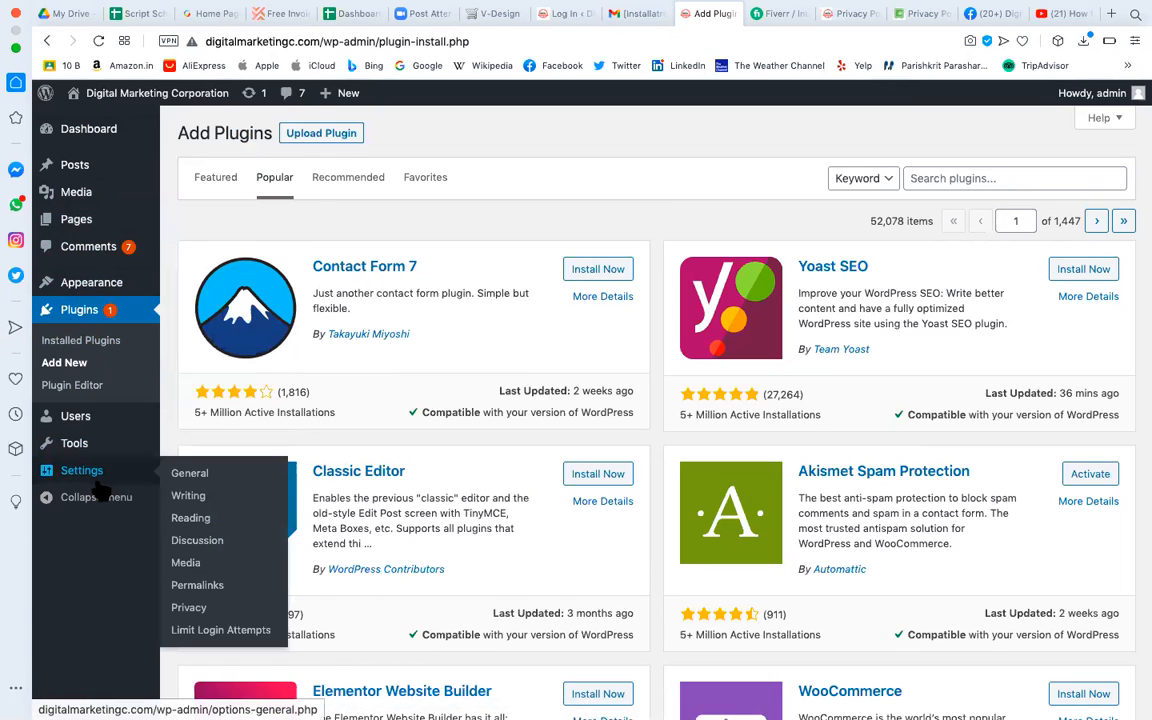